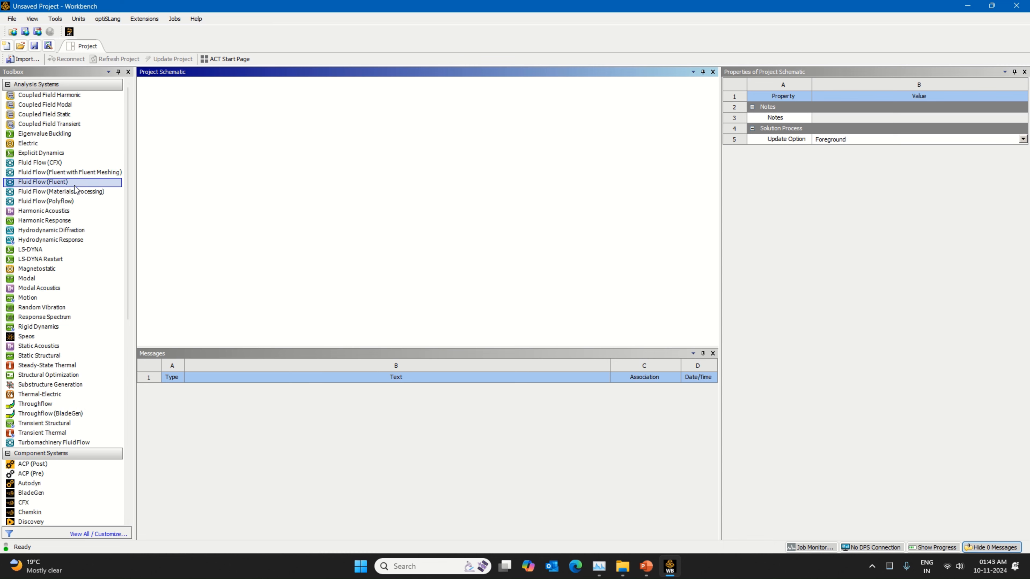
Add a Fluid Flow (Fluent) analysis system to the project and open its geometry in DesignModeler.
double_click(77, 182)
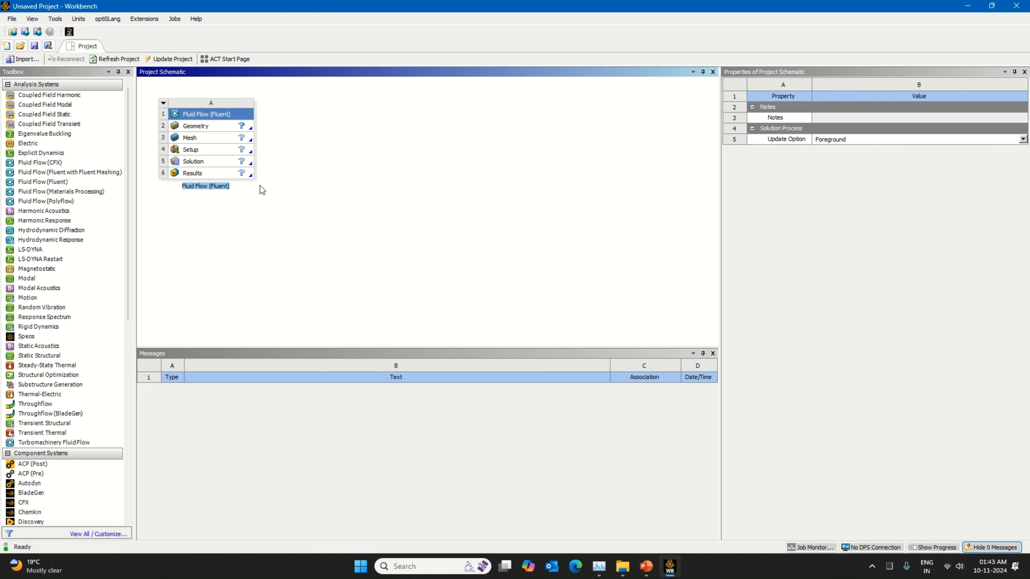
left_click(242, 129)
right_click(242, 129)
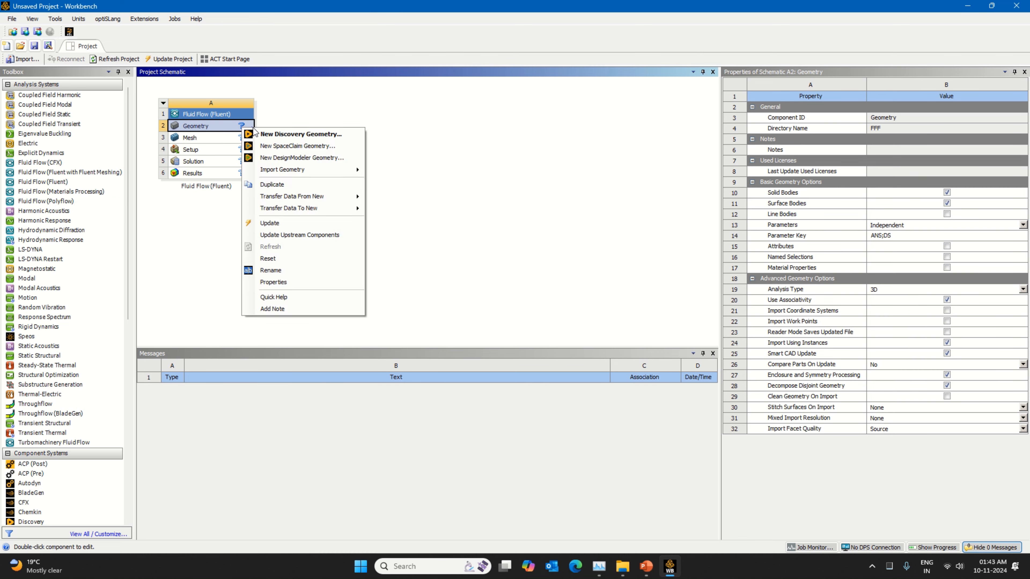
left_click(304, 159)
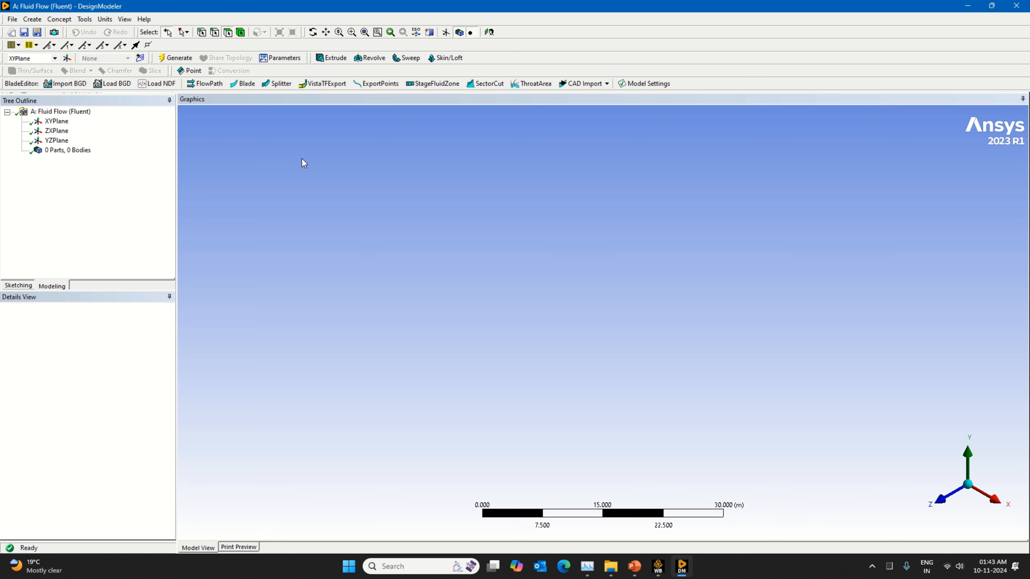
Set the length unit to centimetres and start a cylinder primitive on the XYPlane with the Add Frozen operation.
left_click(105, 19)
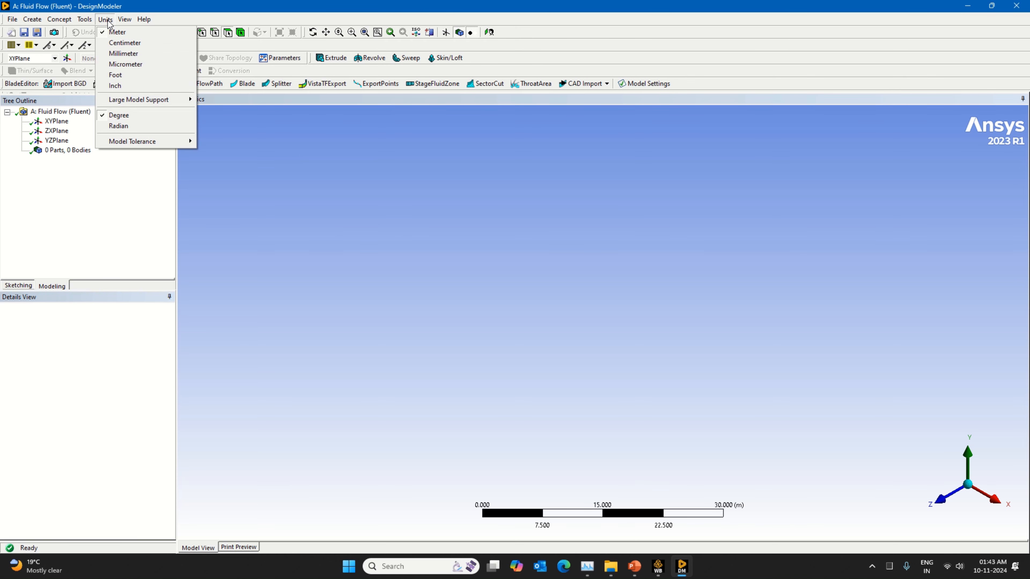
left_click(122, 44)
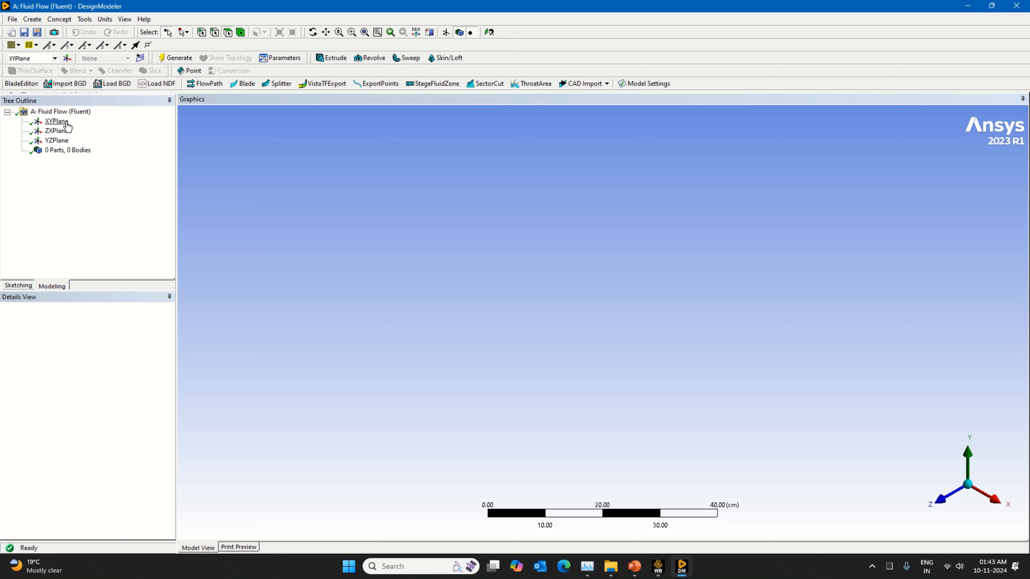
left_click(57, 121)
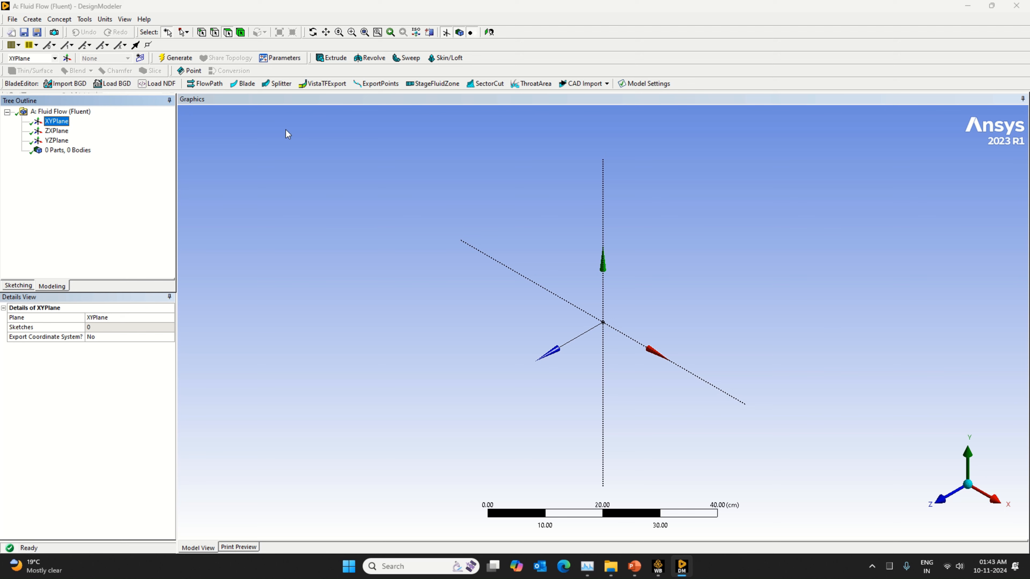
left_click(32, 19)
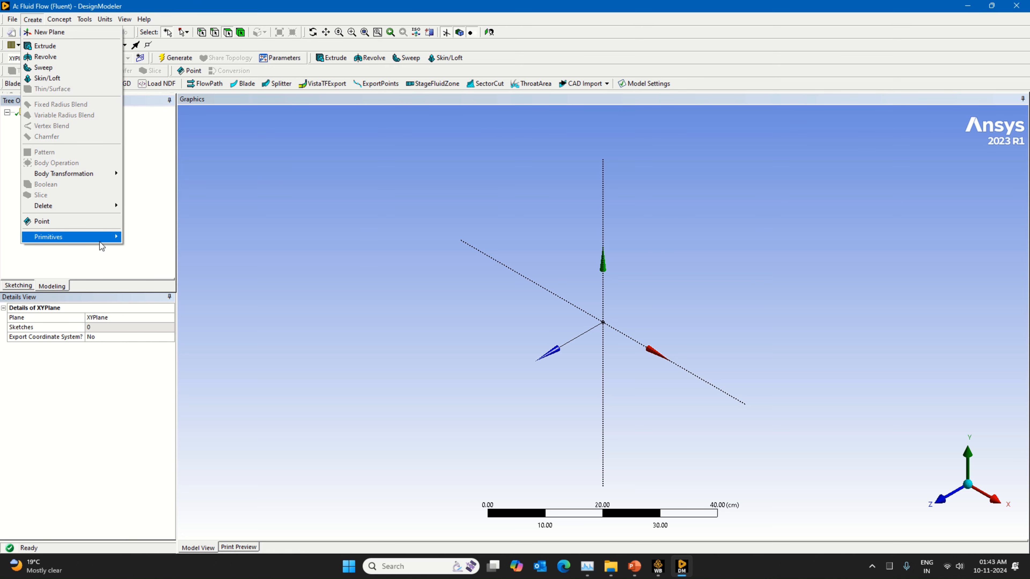
mouse_move(102, 242)
left_click(157, 269)
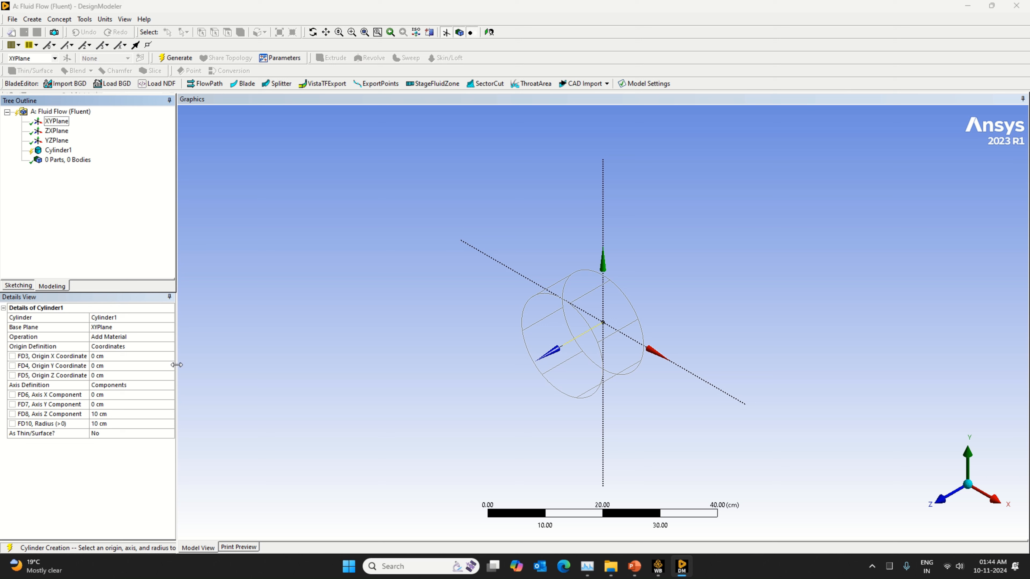
left_click(171, 338)
left_click(171, 337)
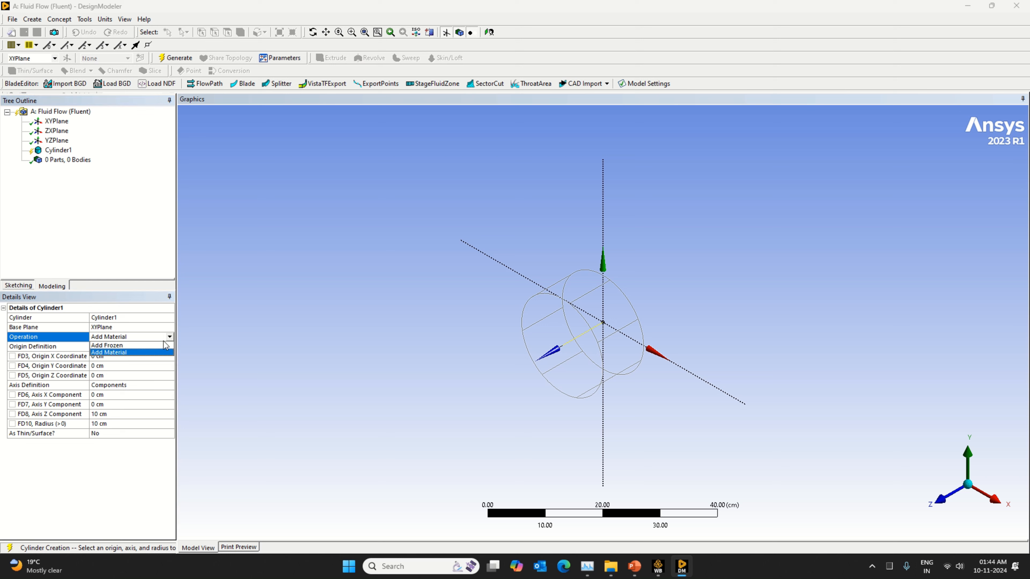
left_click(158, 350)
Set the cylinder's axis to 120 cm in X and 0 in Z with a 3 cm radius, and generate it.
left_click(108, 396)
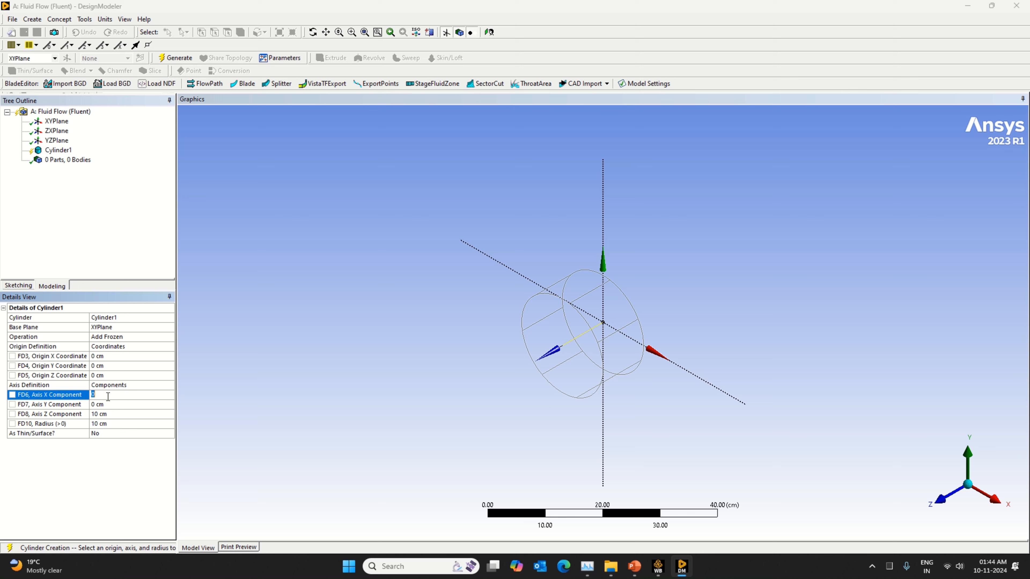
type("120")
key("Return")
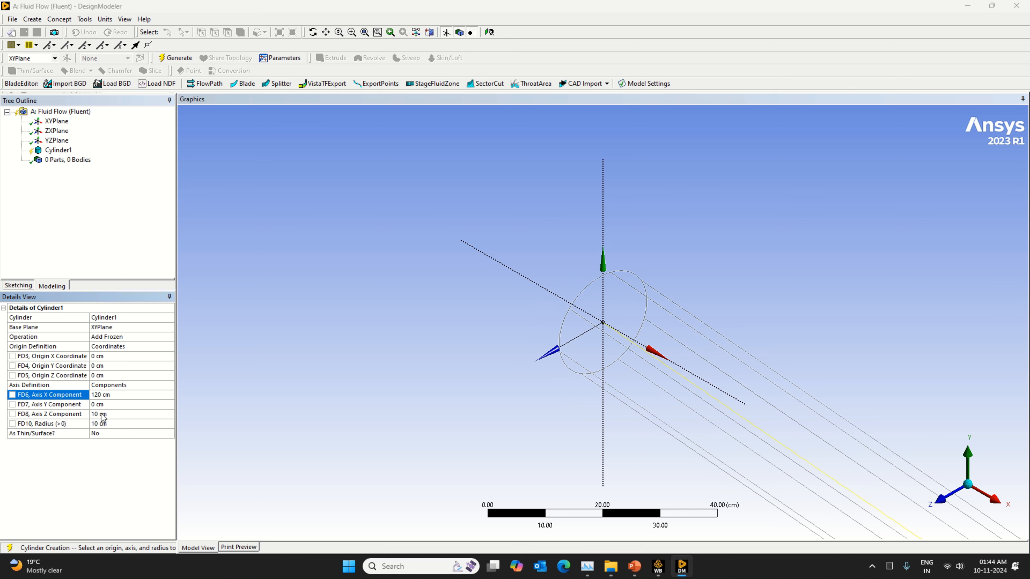
left_click(102, 414)
type("0")
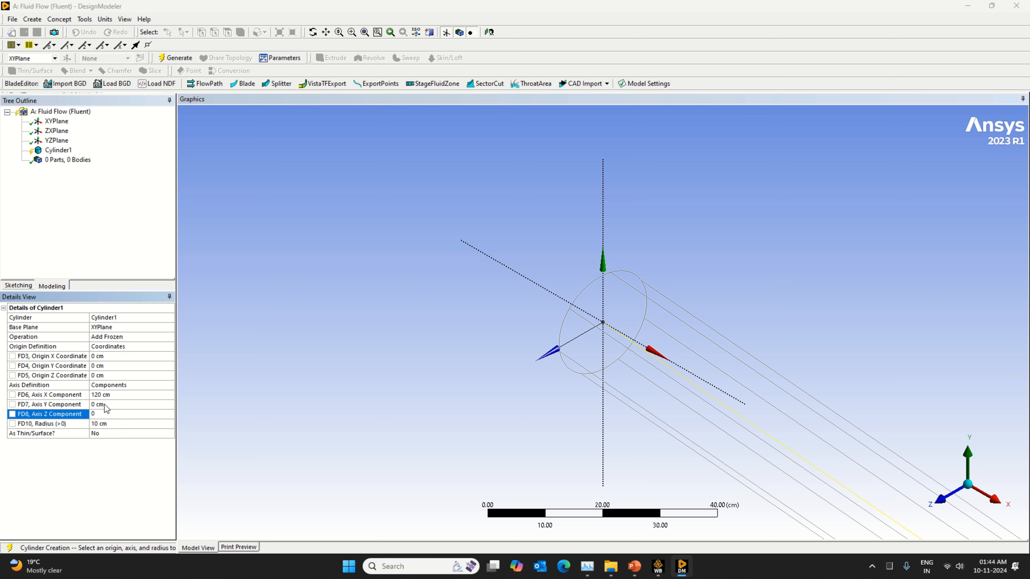
left_click(99, 423)
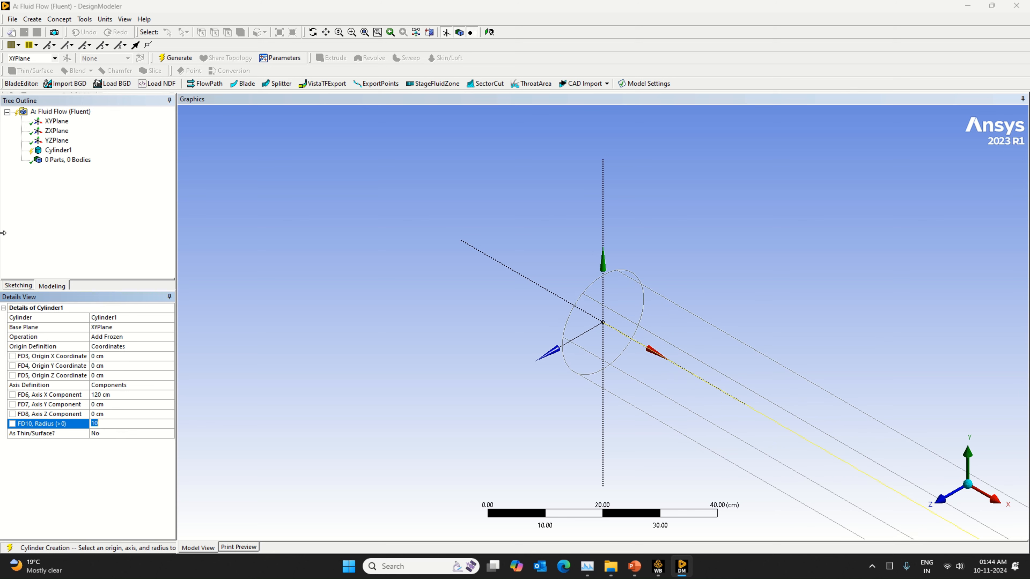
type("3")
left_click(74, 467)
left_click(175, 57)
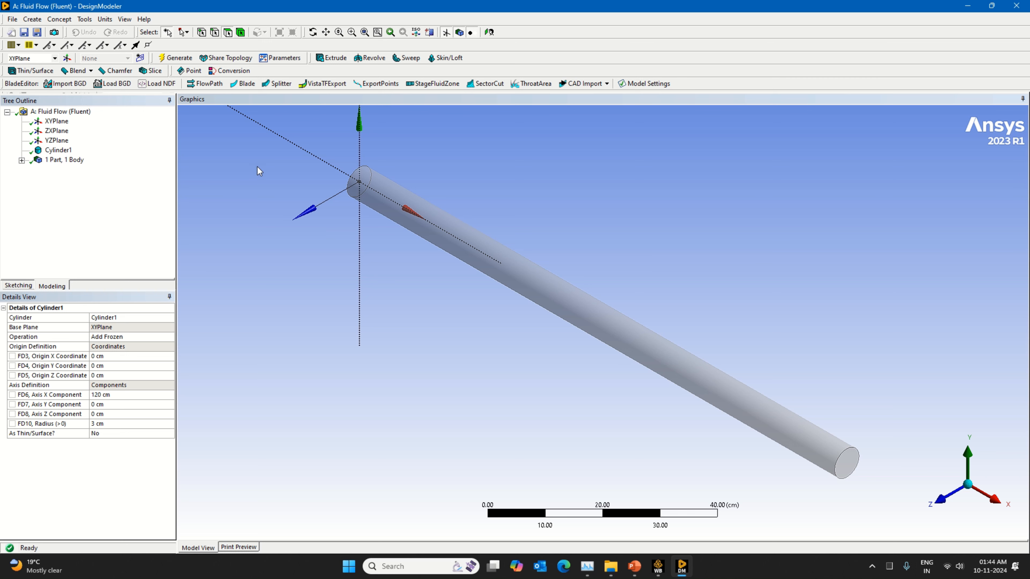
Start a second cylinder primitive with the Add Frozen operation and its origin at X 1.5 cm, Y 2.5 cm.
left_click(32, 19)
mouse_move(81, 237)
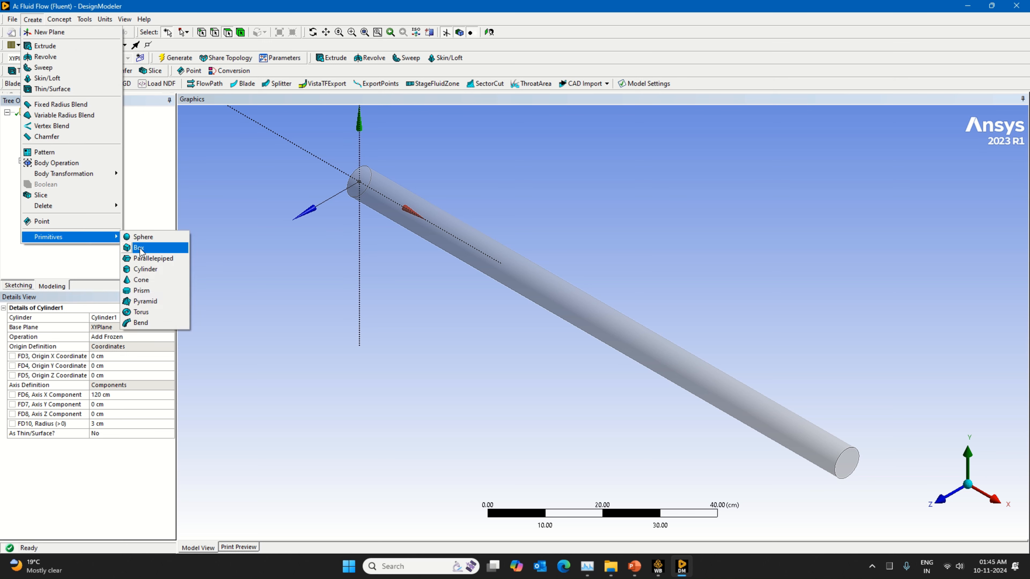
left_click(163, 269)
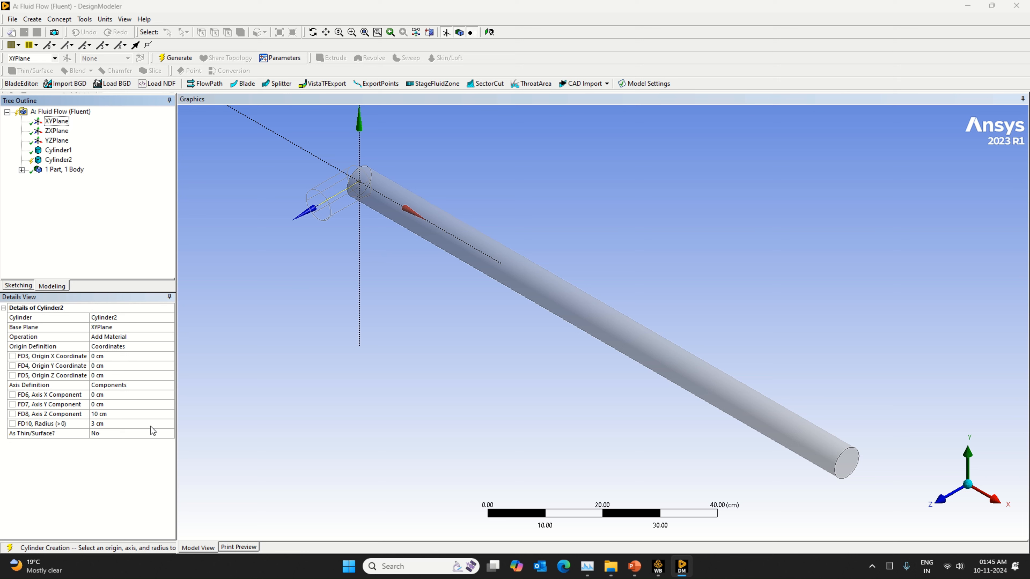
left_click(172, 337)
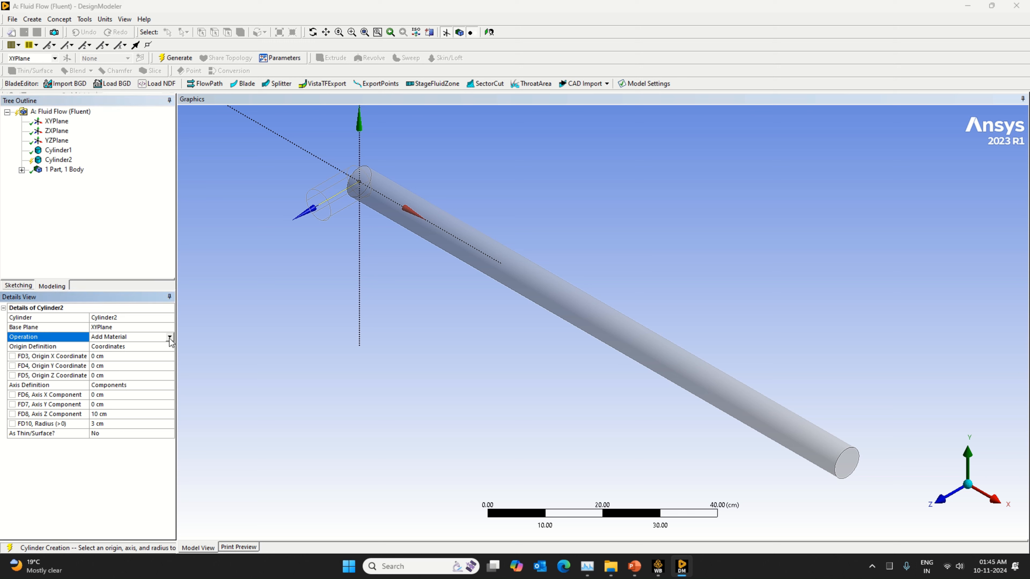
left_click(172, 337)
left_click(160, 349)
left_click(110, 356)
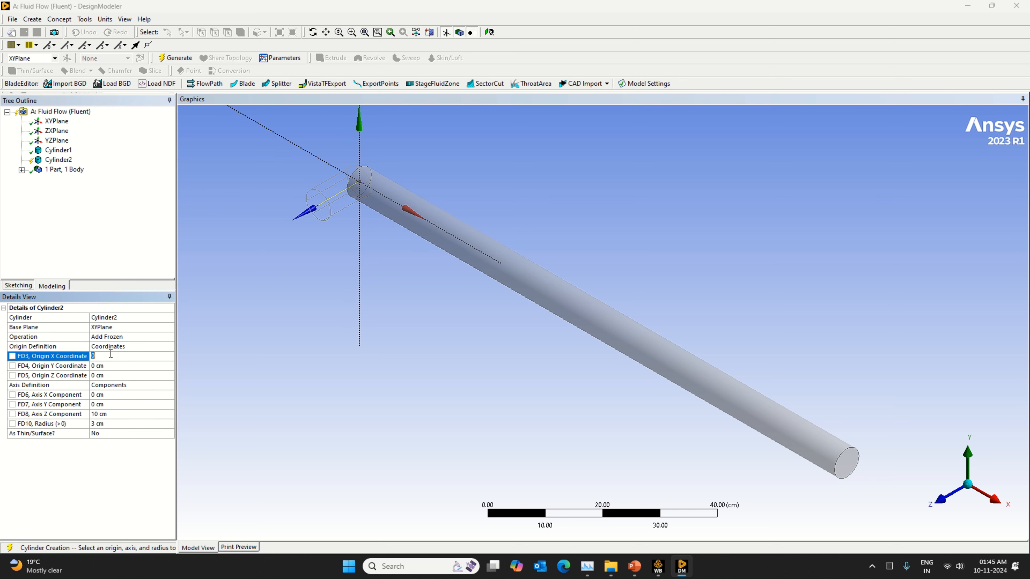
type("1.5")
left_click(109, 369)
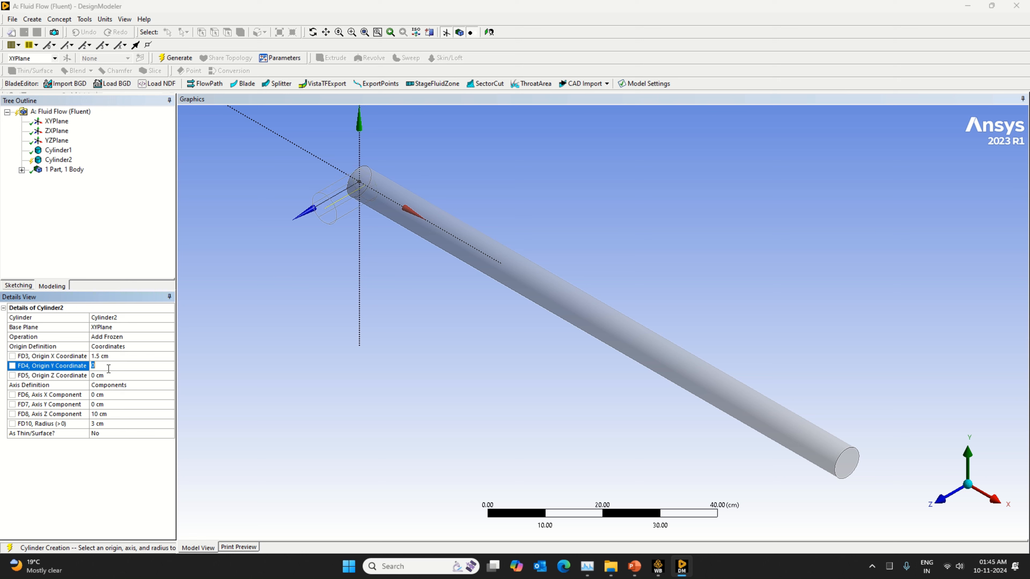
type("2.5")
Set the second cylinder's axis to 2 cm in Y and 0 in Z with a 1 cm radius, and generate it.
left_click(109, 405)
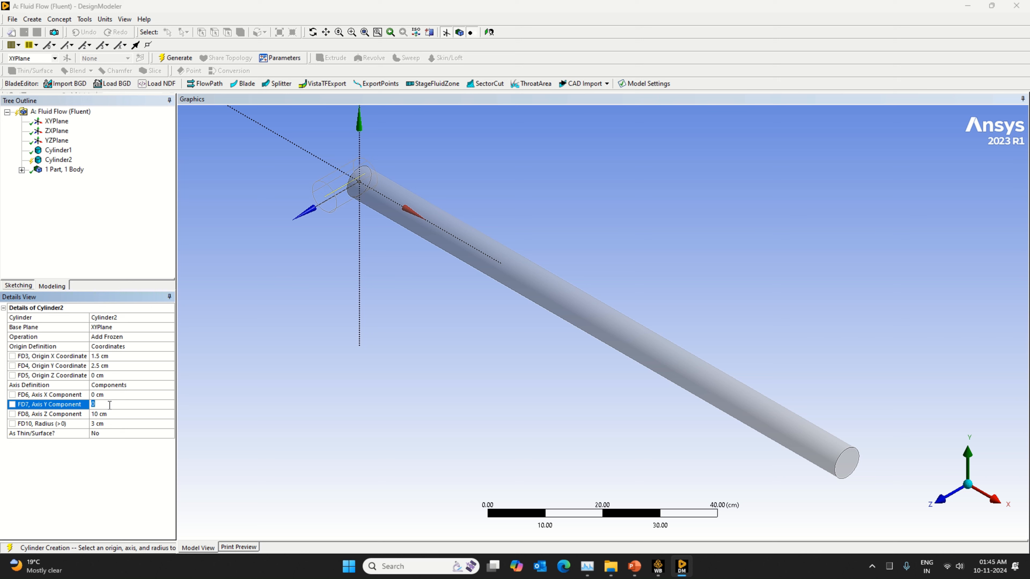
type("2")
left_click(104, 413)
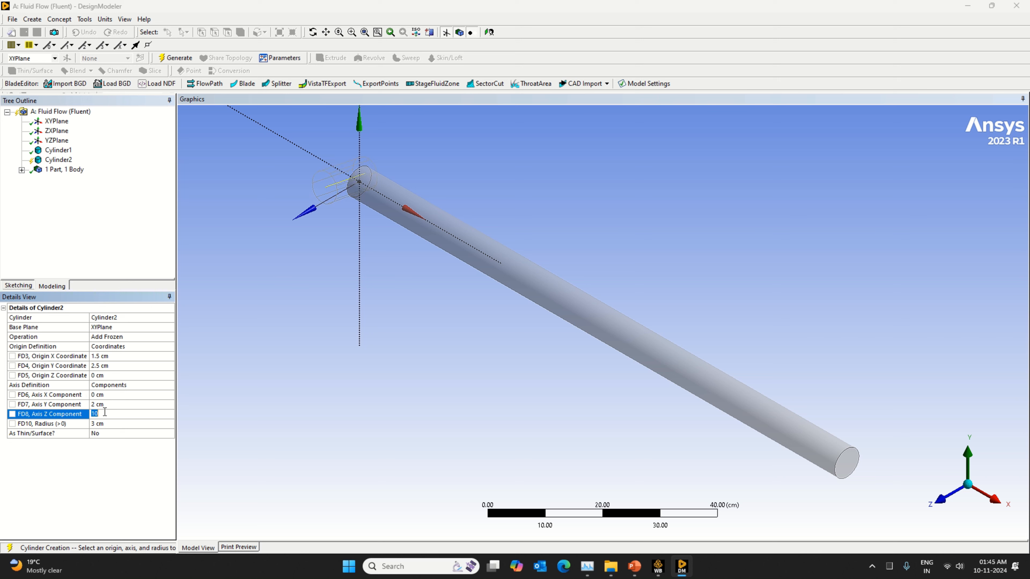
type("0")
left_click(100, 424)
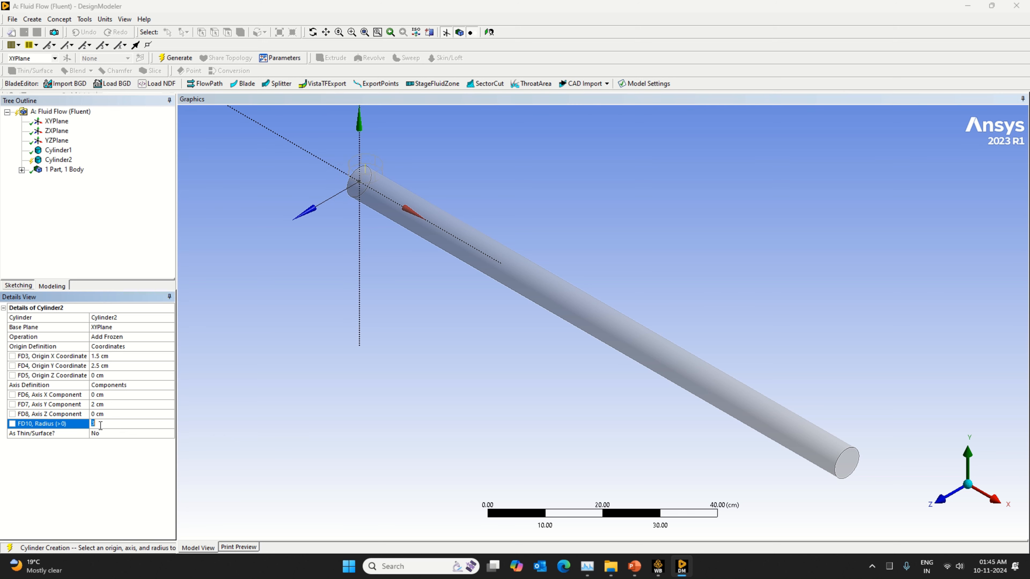
type("1")
key("Return")
left_click(177, 58)
left_click(940, 500)
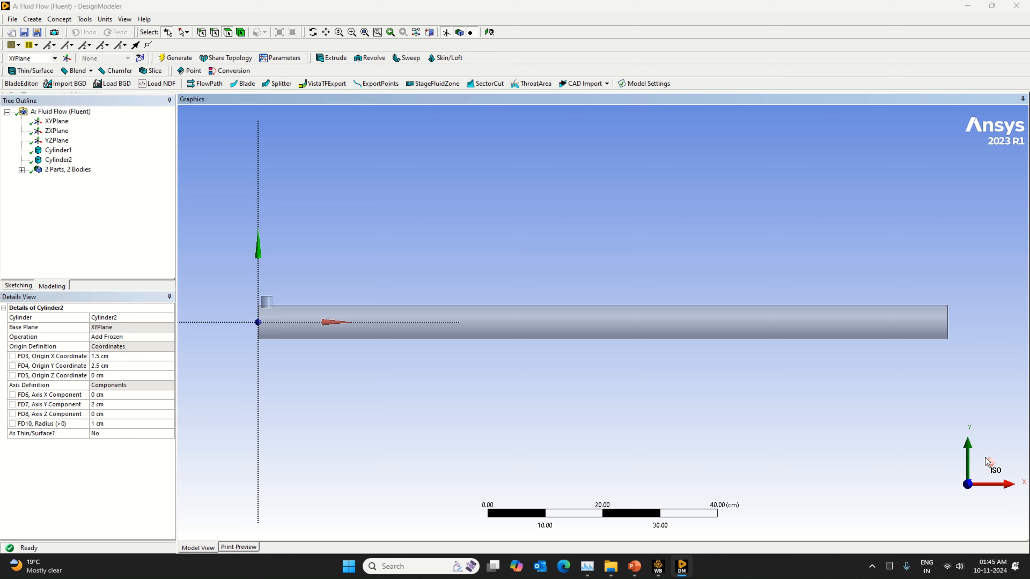
left_click(968, 451)
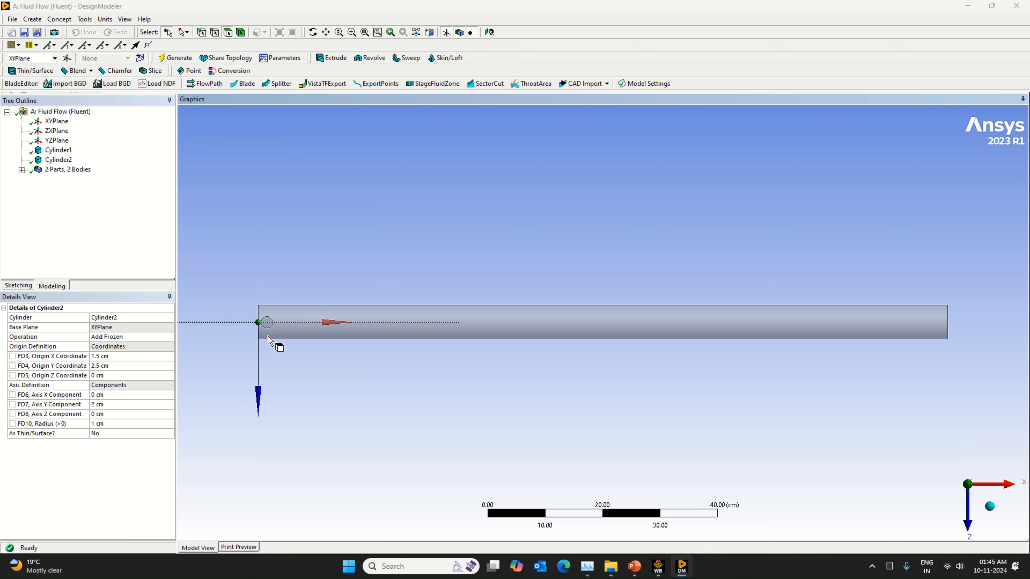
left_click(990, 506)
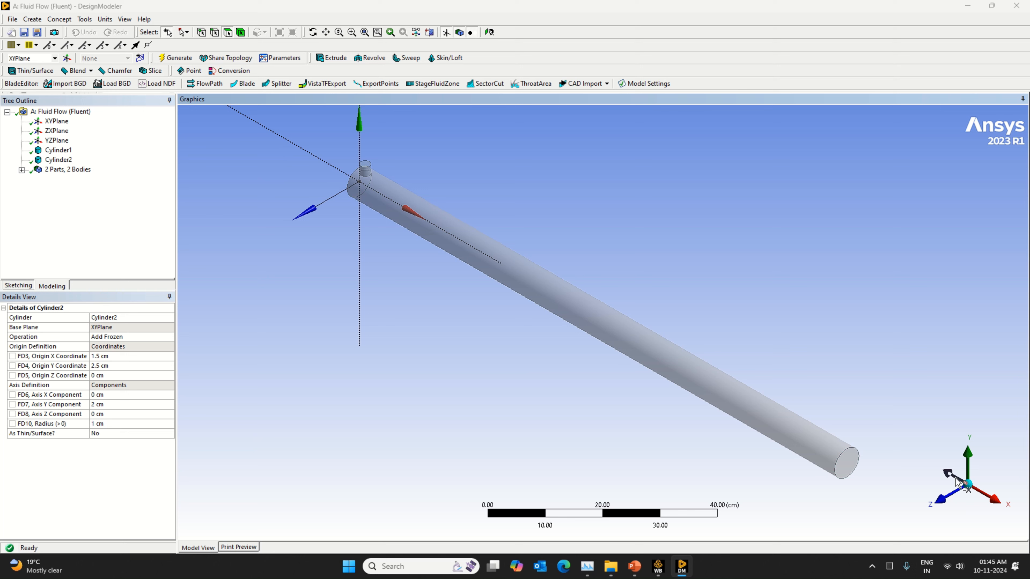
Start a third cylinder primitive with the Add Frozen operation and its origin at X 118.5 cm, Y -2.5 cm.
left_click(940, 500)
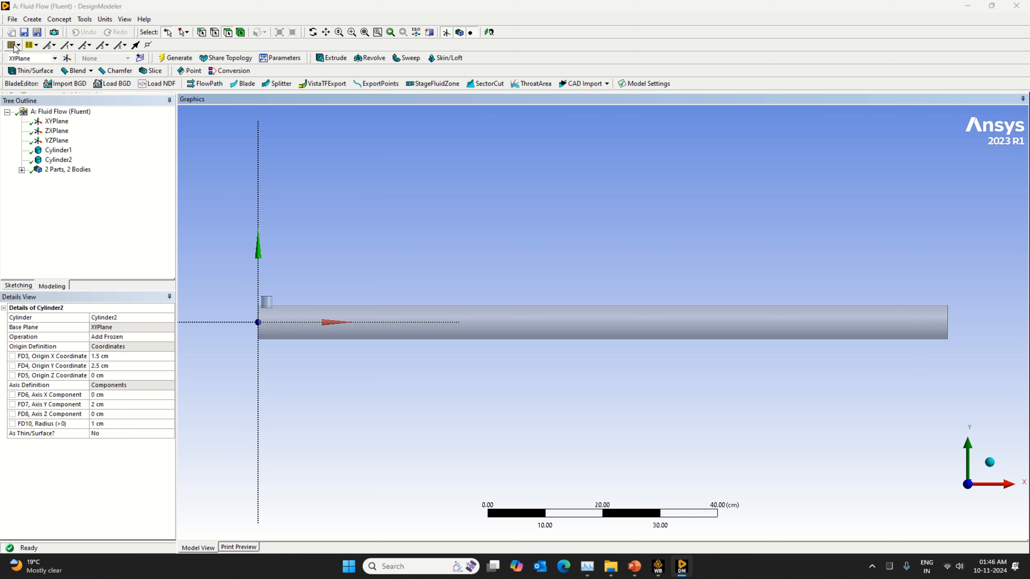
left_click(32, 20)
mouse_move(87, 237)
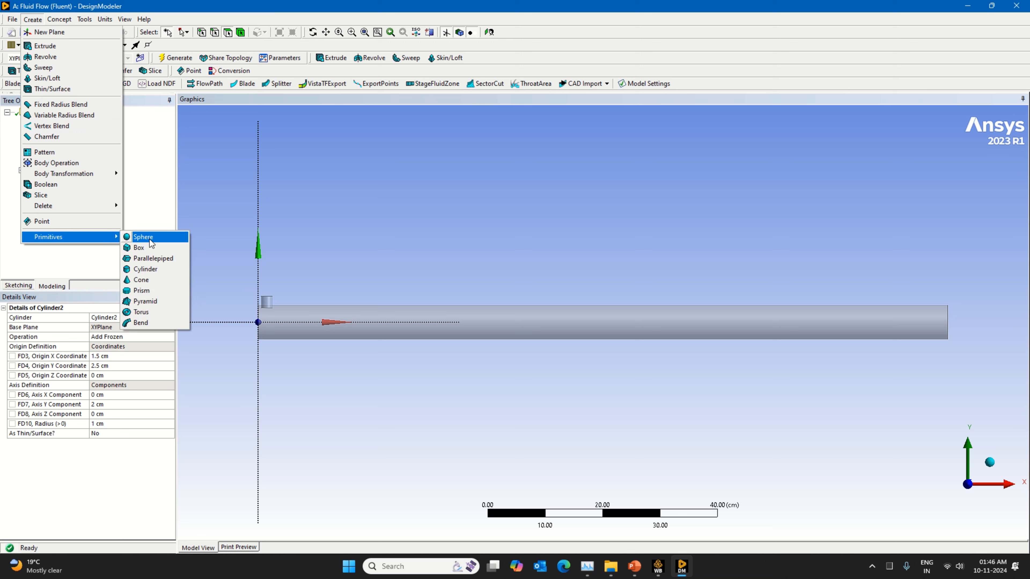
left_click(161, 268)
left_click(173, 338)
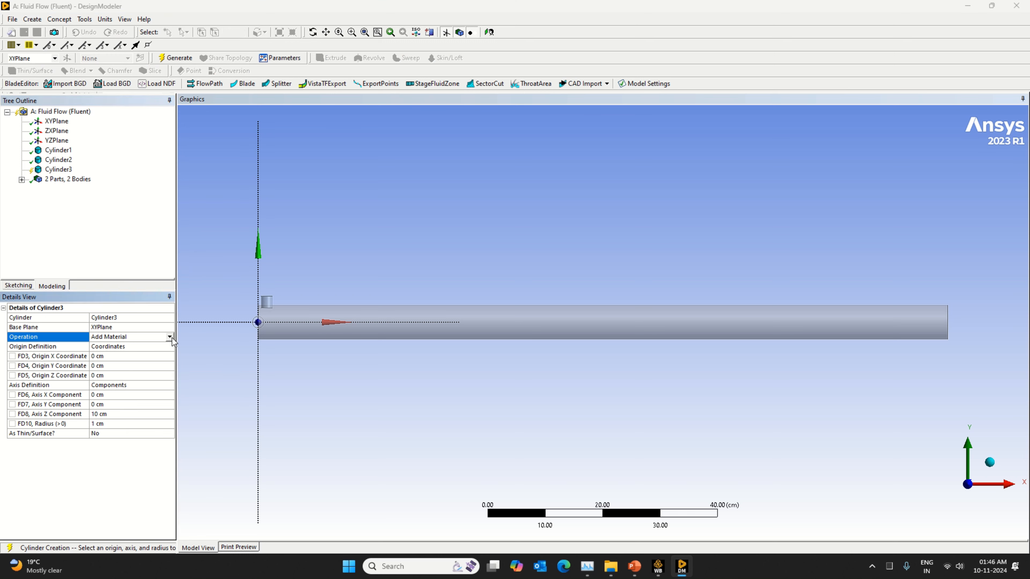
left_click(170, 337)
left_click(110, 354)
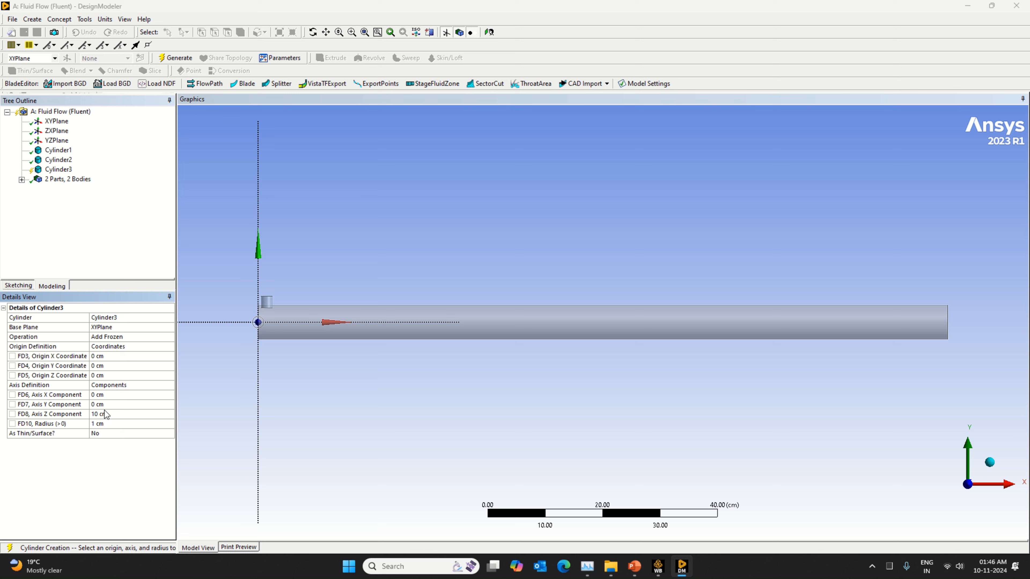
left_click(107, 357)
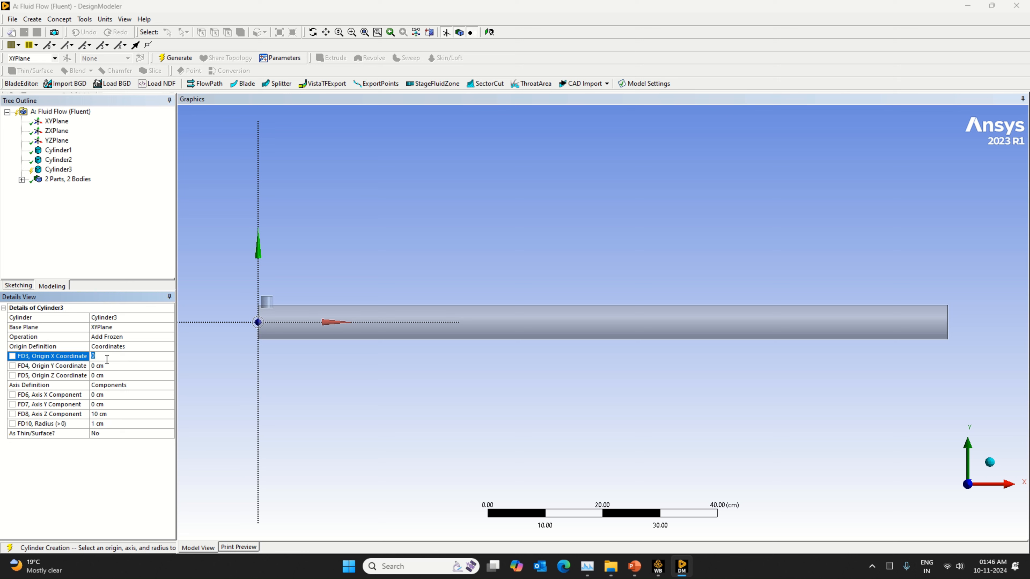
type("118.5")
key("Return")
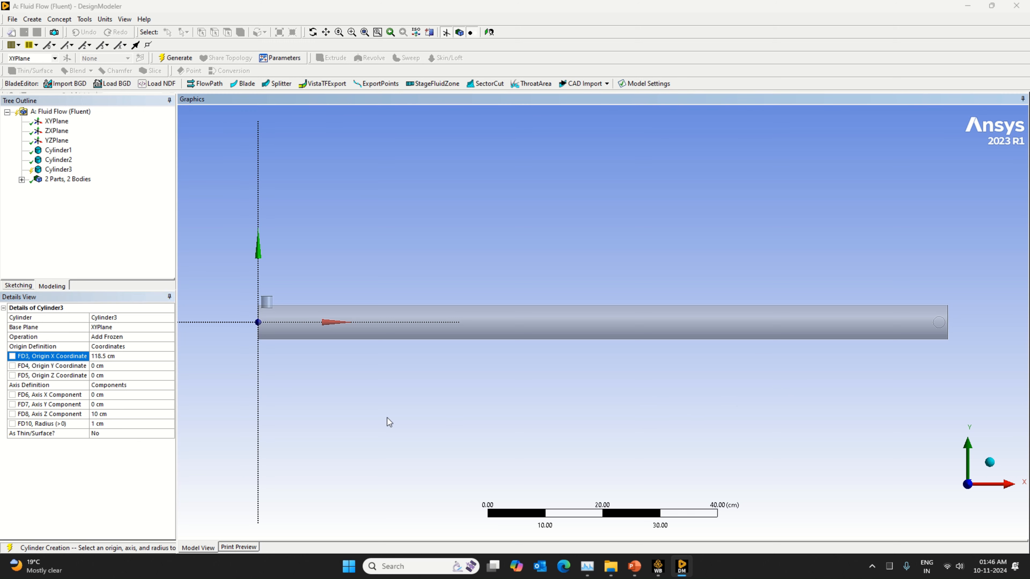
left_click(106, 366)
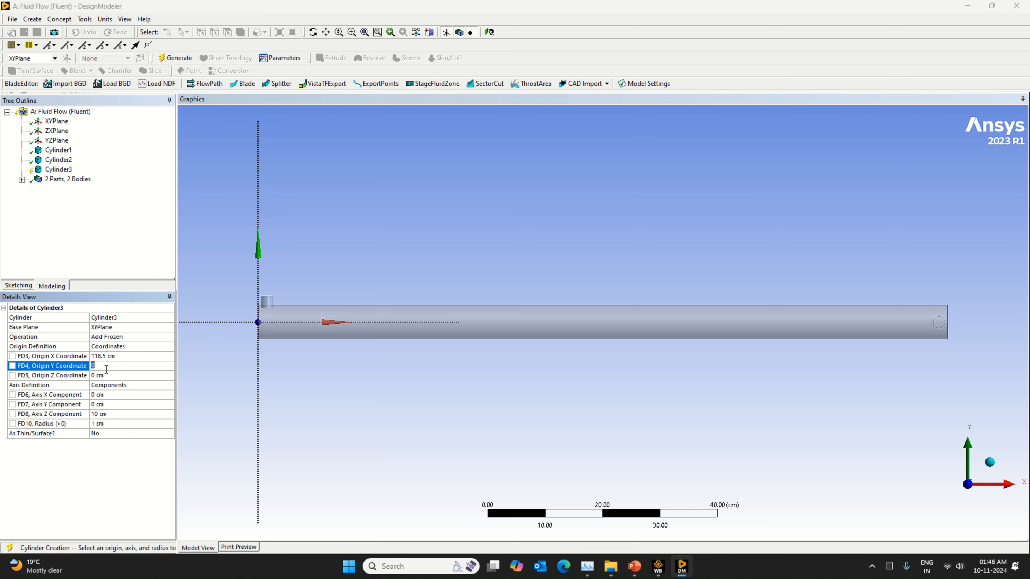
type("-2.5")
Set the third cylinder's axis components to -2 cm in Y and 0 cm in Z.
left_click(109, 407)
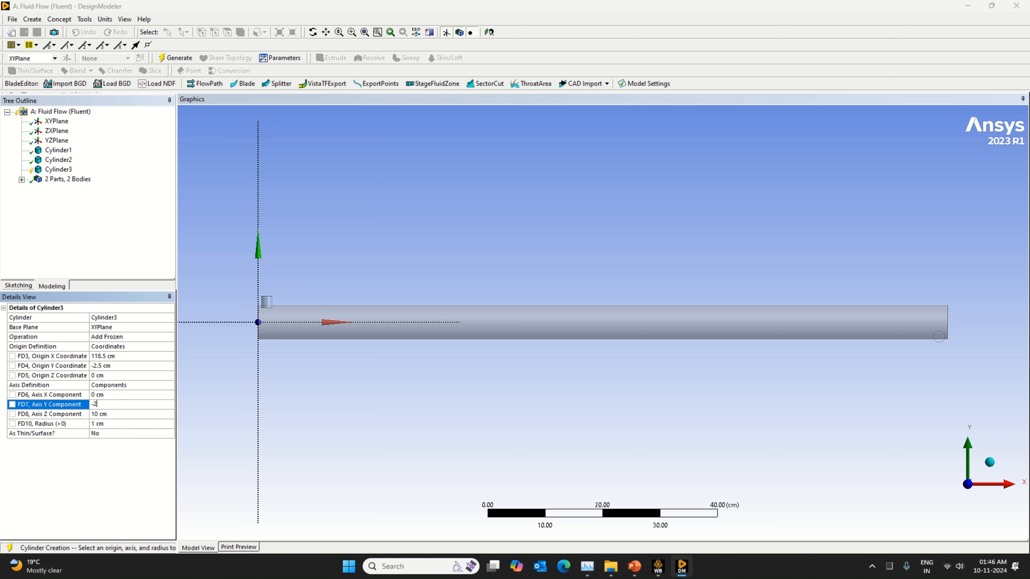
left_click(117, 414)
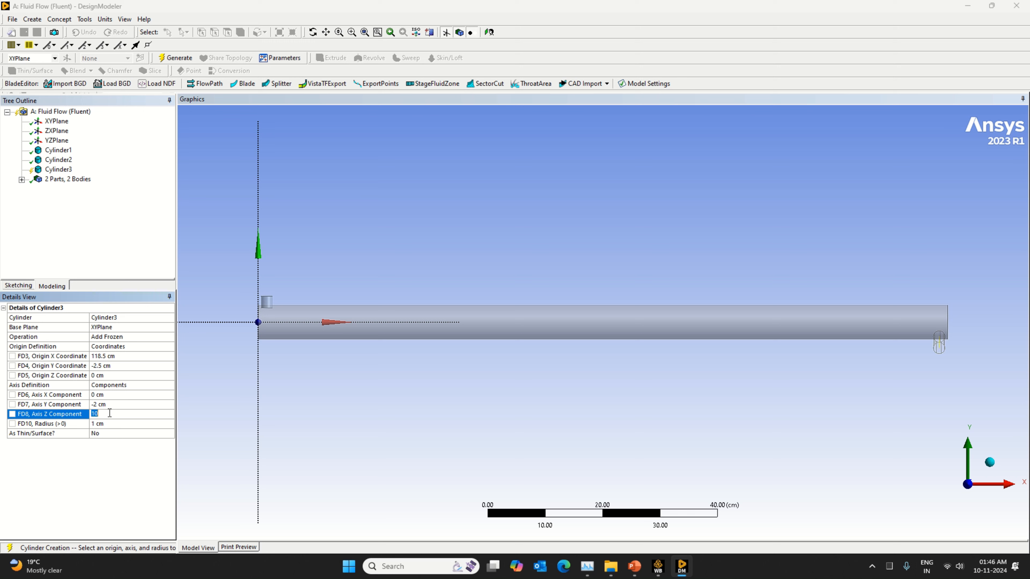
type("0")
key("Return")
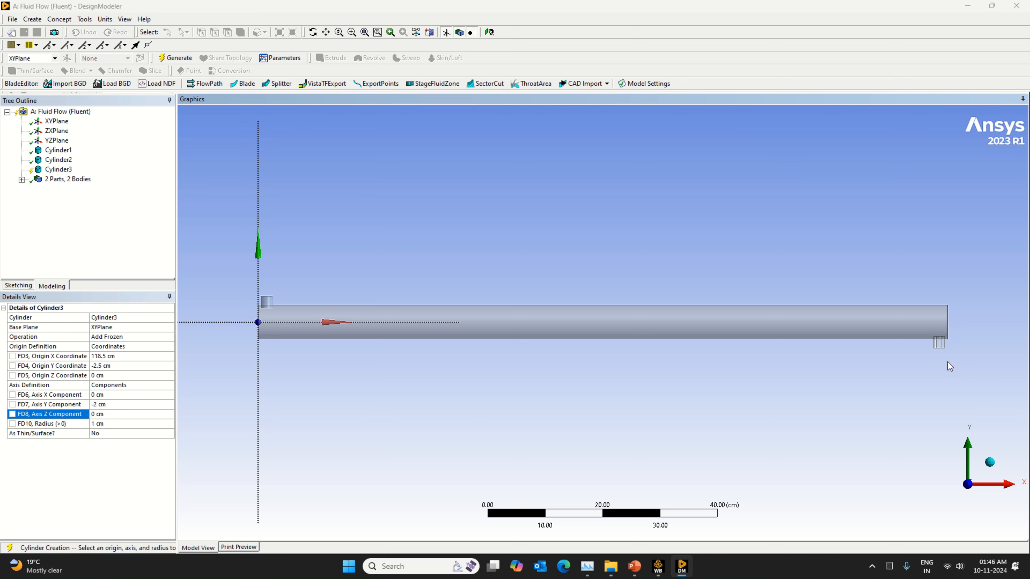
Generate the third cylinder and check how both end stubs sit against the main cylinder from the end view.
left_click(178, 58)
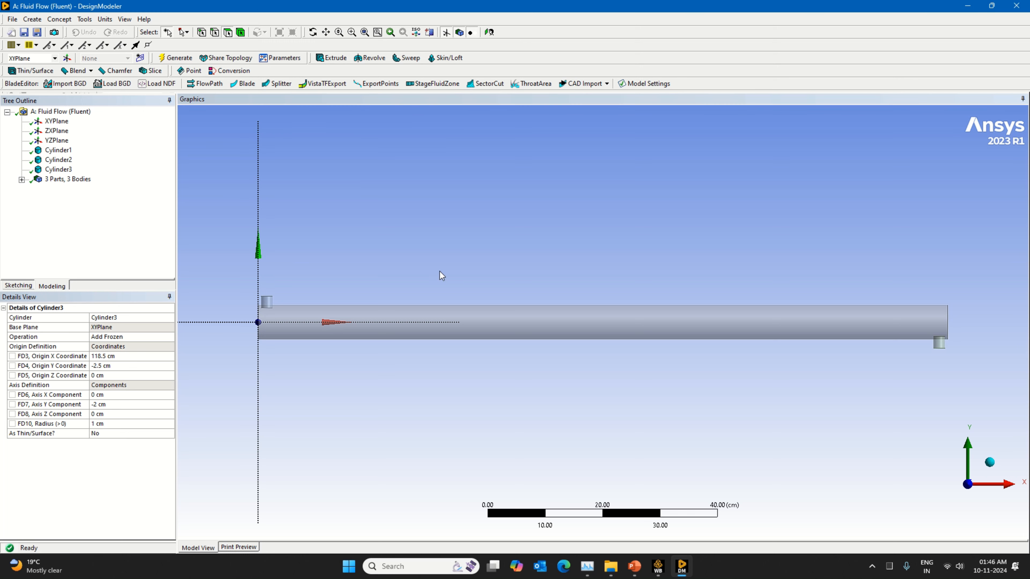
middle_click_drag(908, 449, 683, 455)
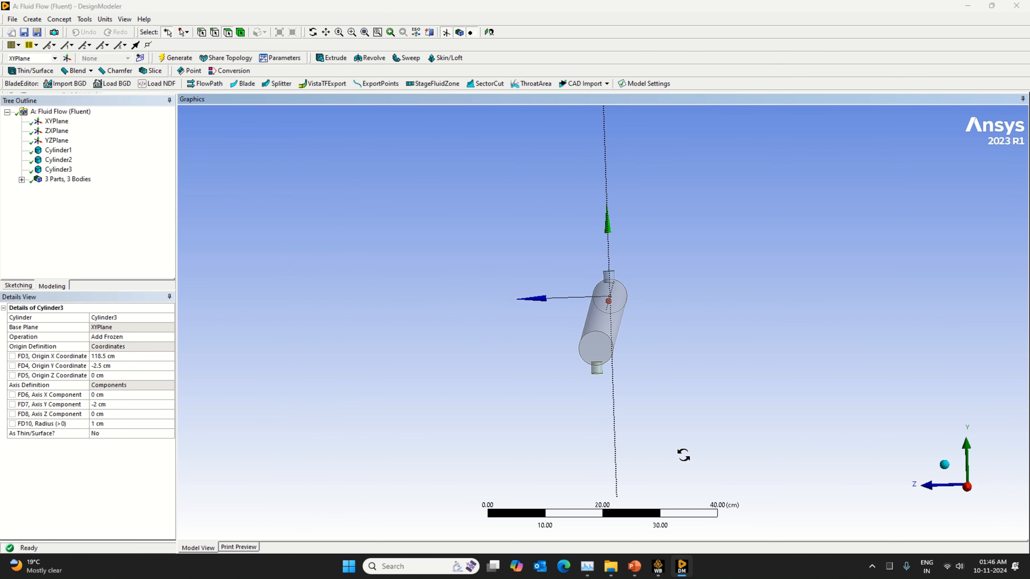
left_click(944, 465)
left_click(931, 497)
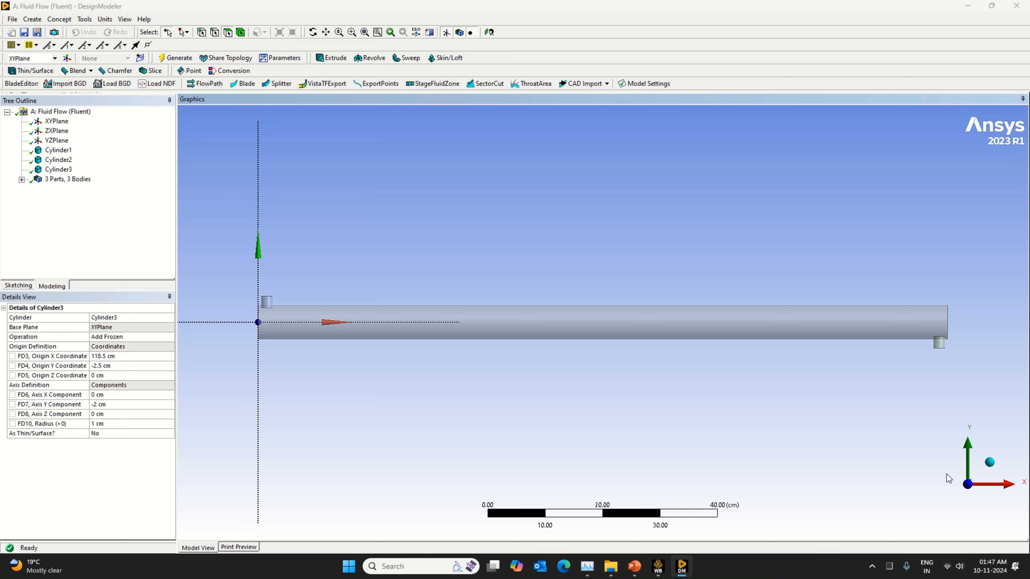
left_click(938, 484)
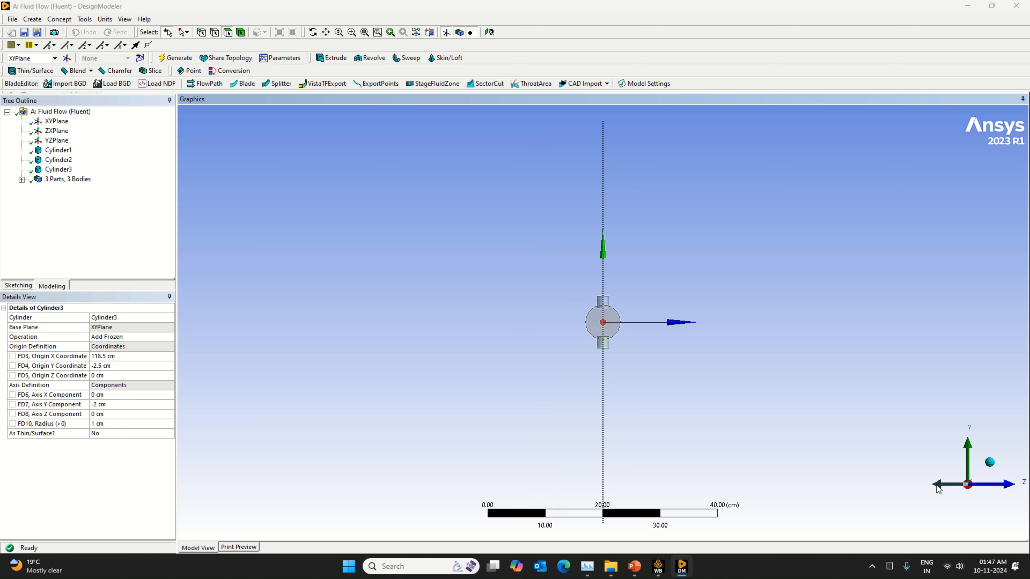
scroll(609, 333, "up", 5)
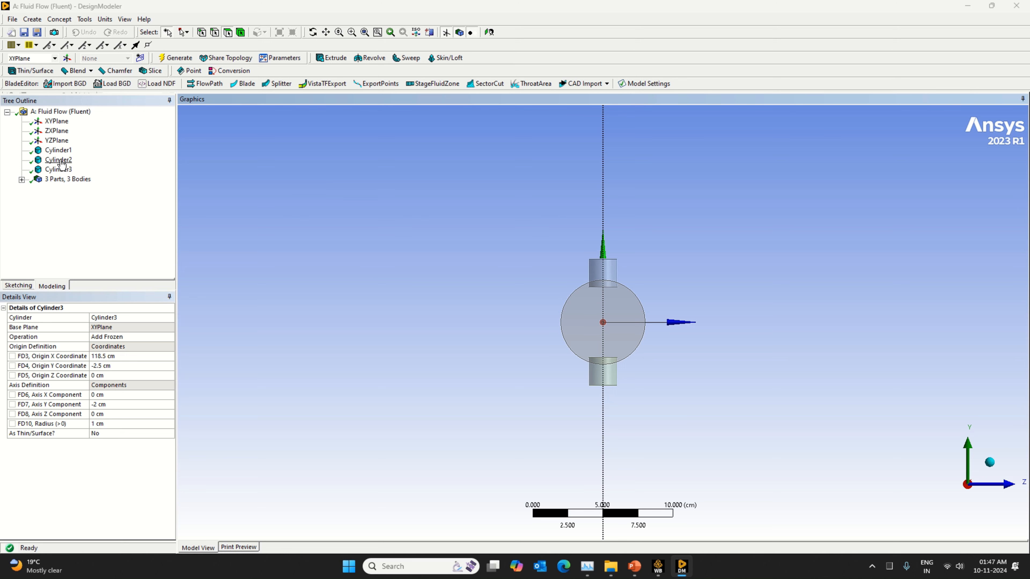
Create a sketch on the YZPlane and draw a circle about 4.5 cm in diameter centred on the origin.
right_click(62, 142)
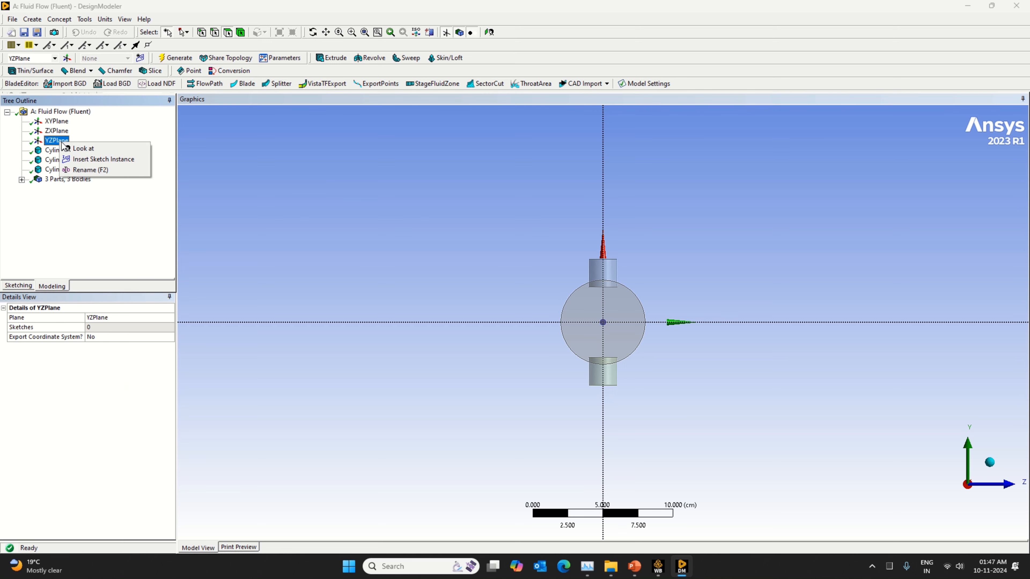
left_click(87, 151)
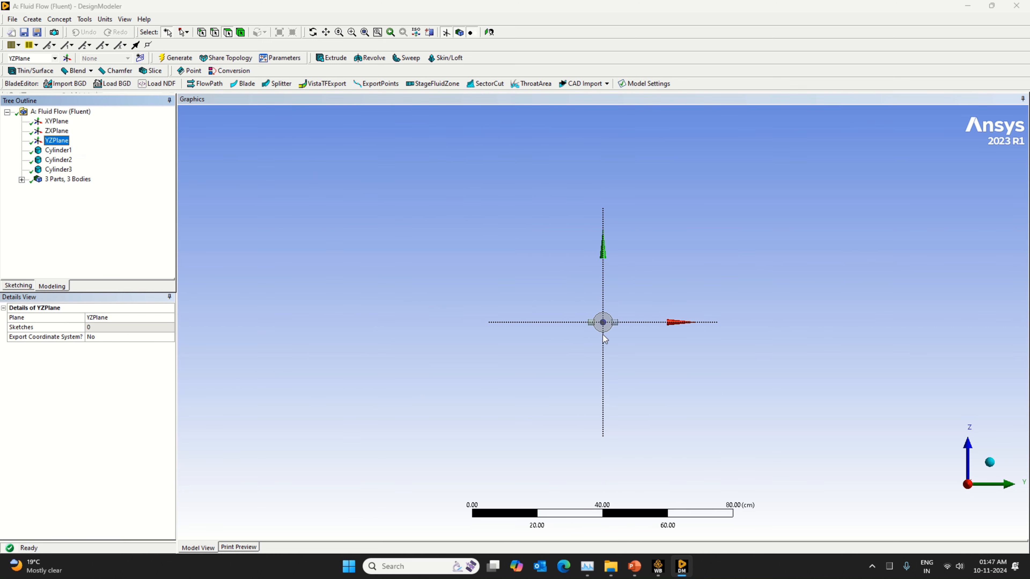
scroll(604, 336, "up", 10)
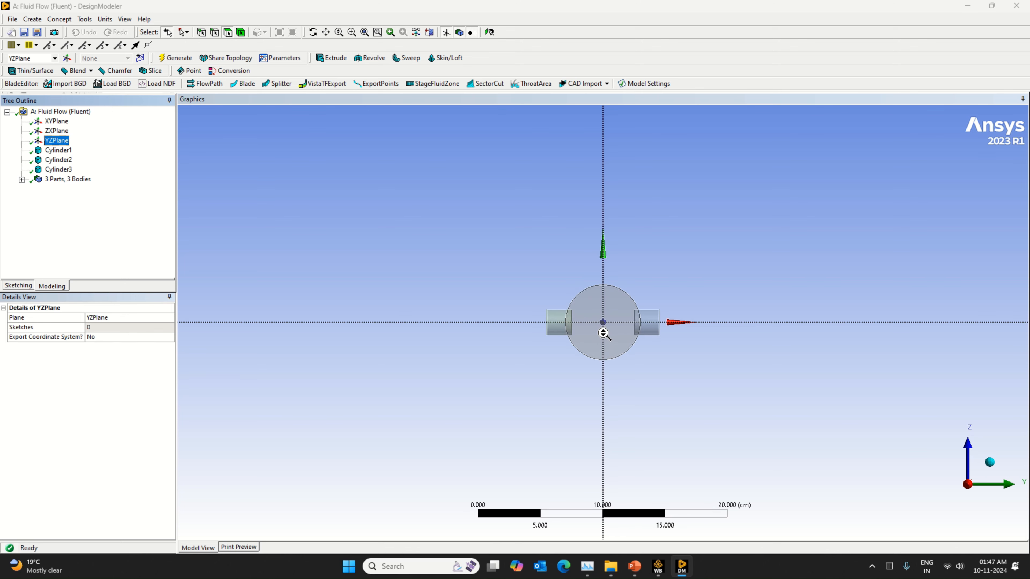
scroll(604, 334, "up", 4)
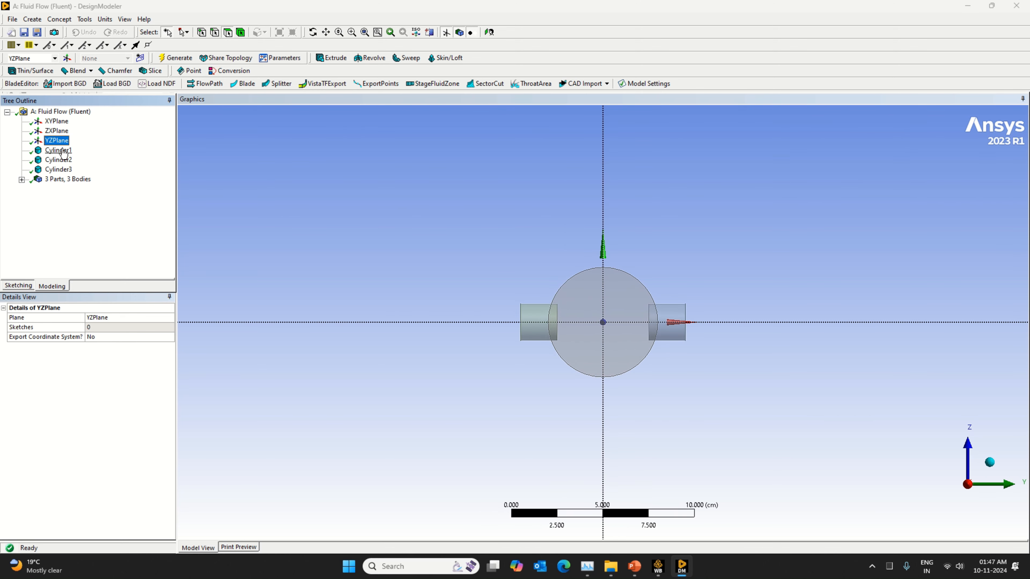
left_click(140, 58)
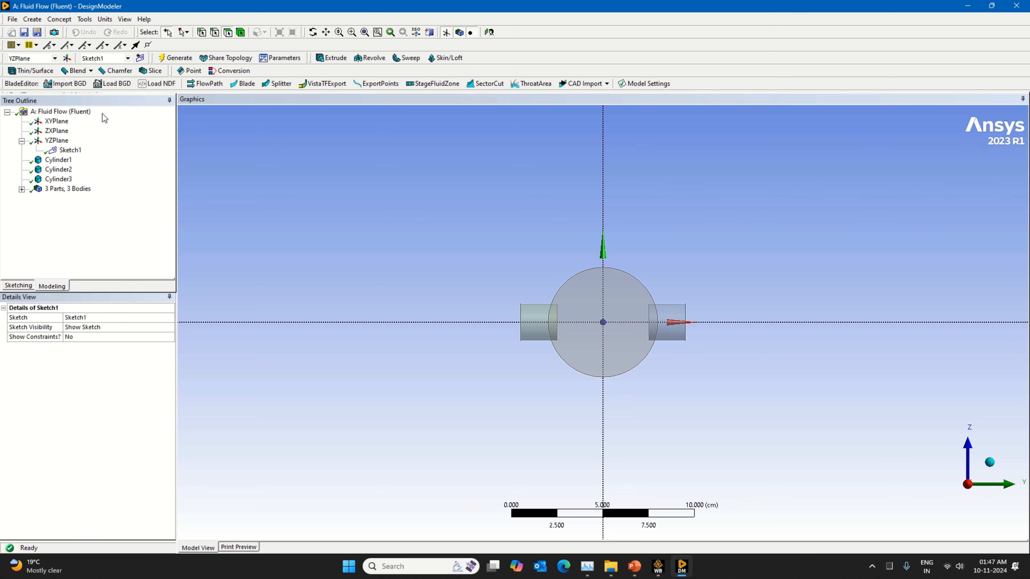
left_click(18, 286)
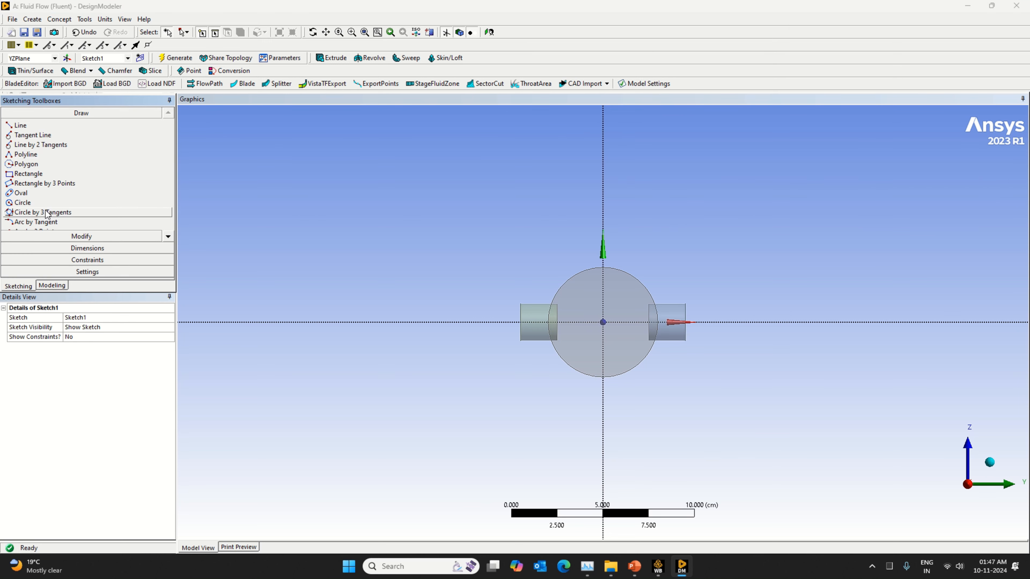
left_click(23, 202)
left_click(603, 322)
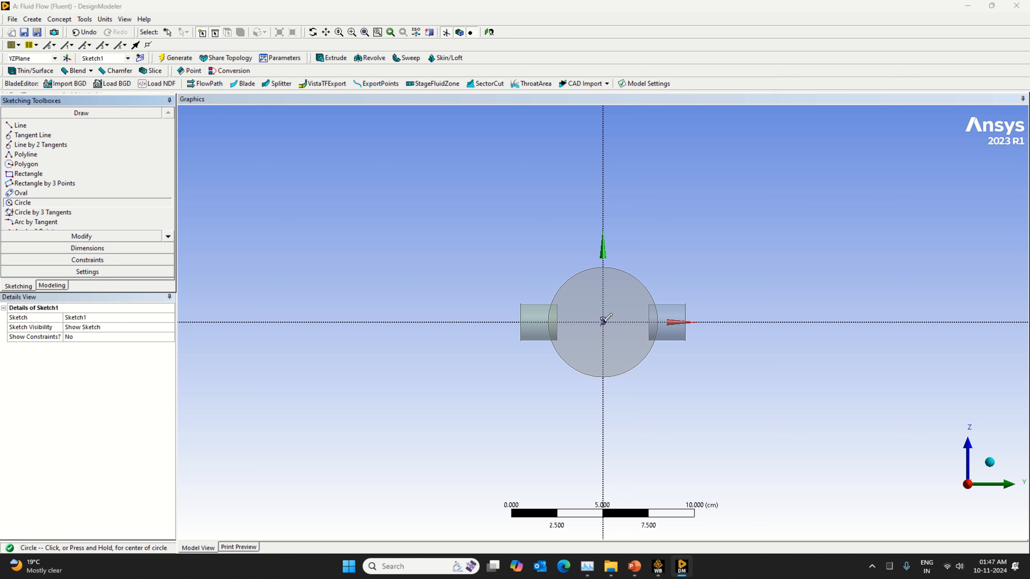
left_click(627, 354)
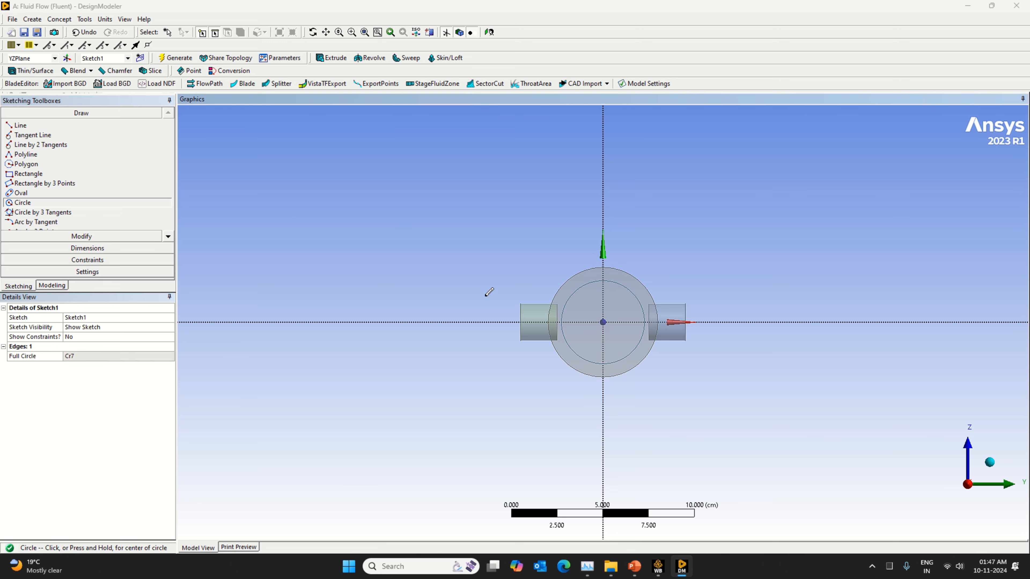
Dimension the first sketch's circle, set its diameter to 5.8 cm and generate.
left_click(104, 248)
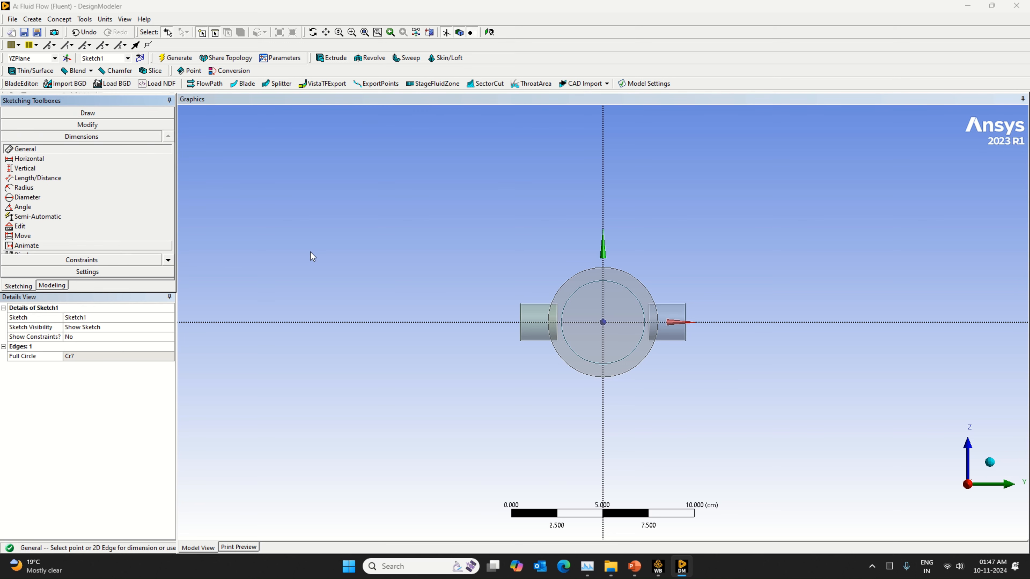
left_click(617, 288)
left_click(665, 267)
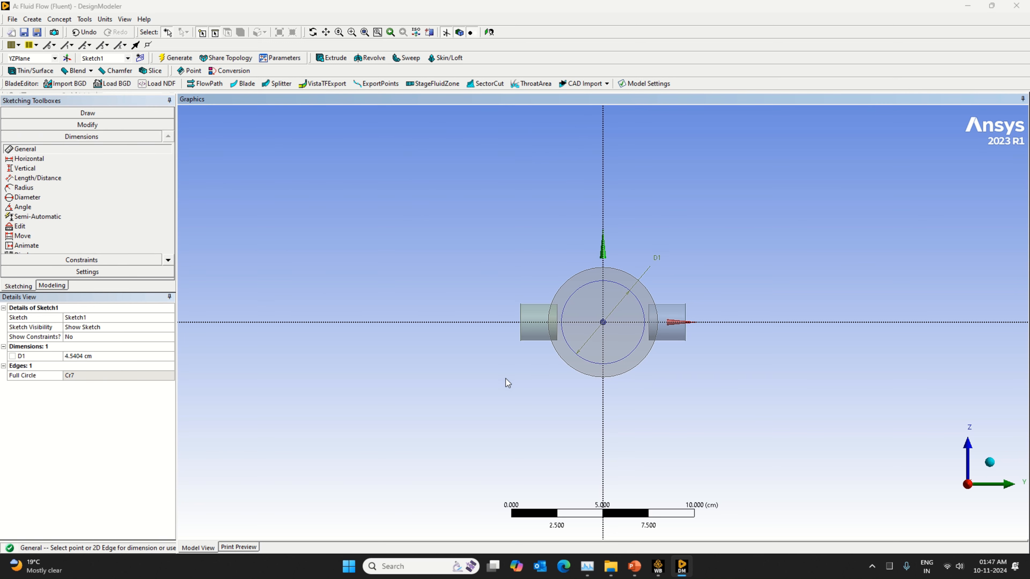
left_click(90, 357)
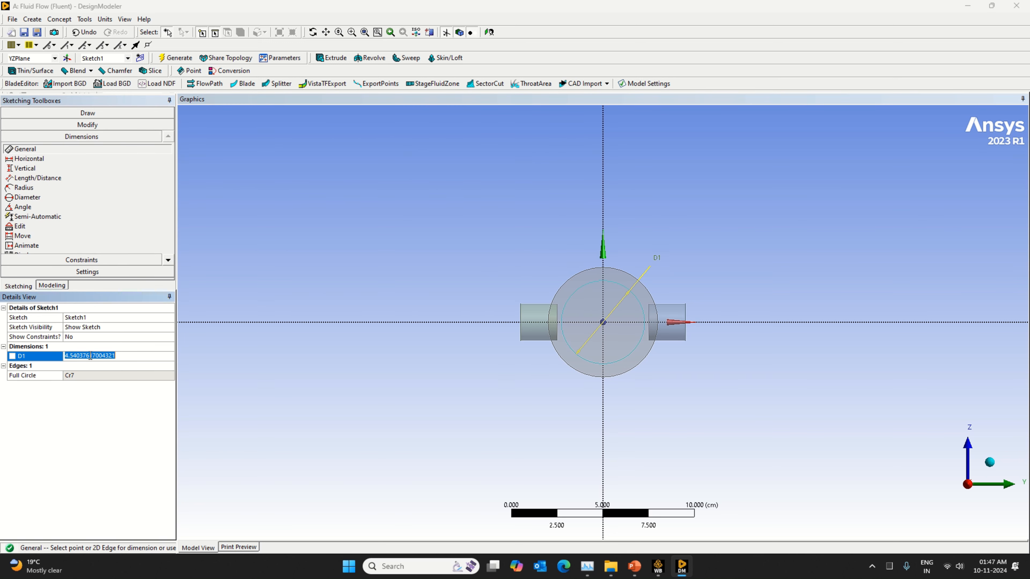
type("5.8")
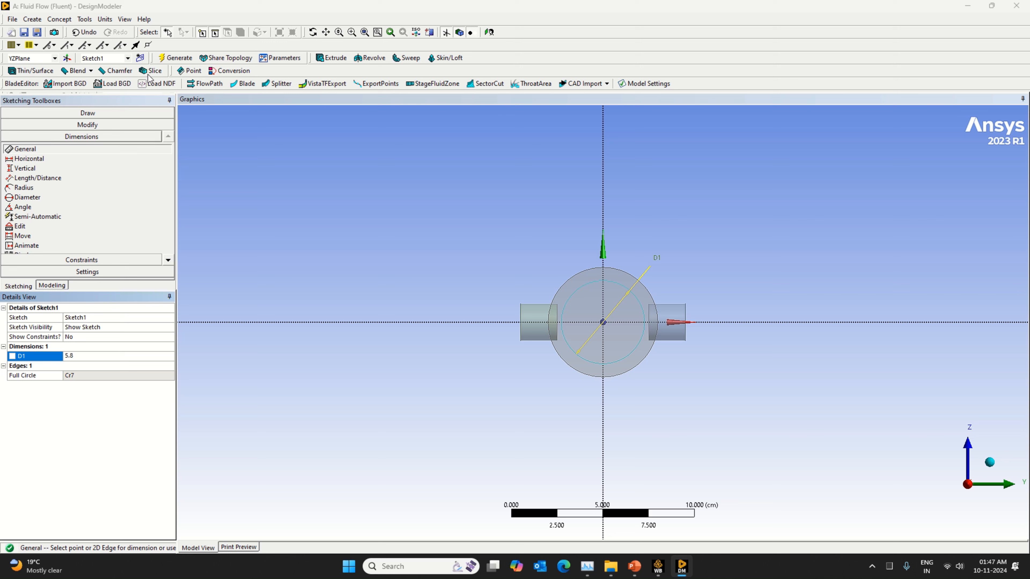
left_click(175, 58)
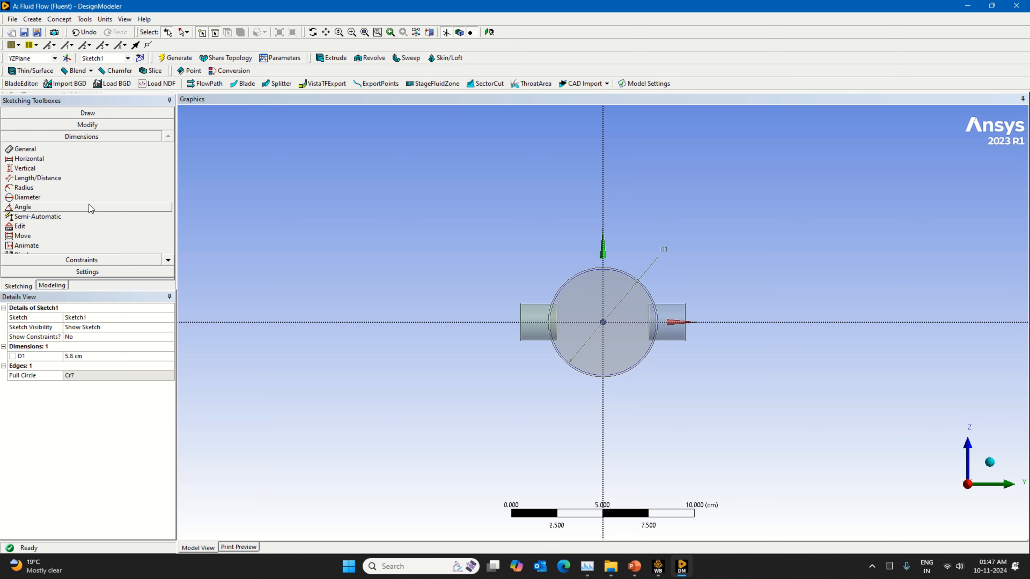
Add a second sketch on the YZPlane and draw an origin-centred circle about 4.7 cm in diameter.
left_click(65, 284)
left_click(56, 141)
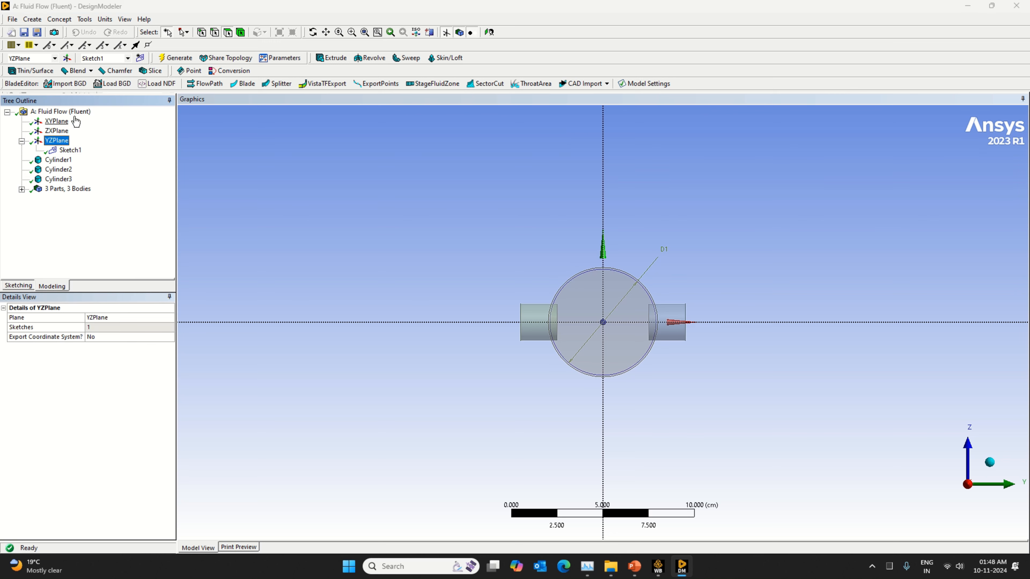
left_click(140, 58)
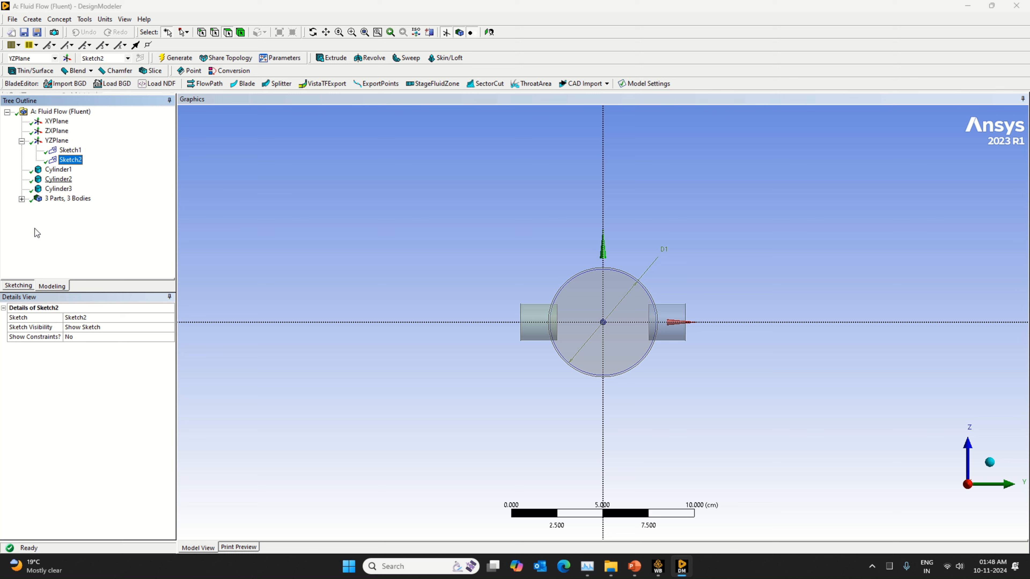
left_click(18, 285)
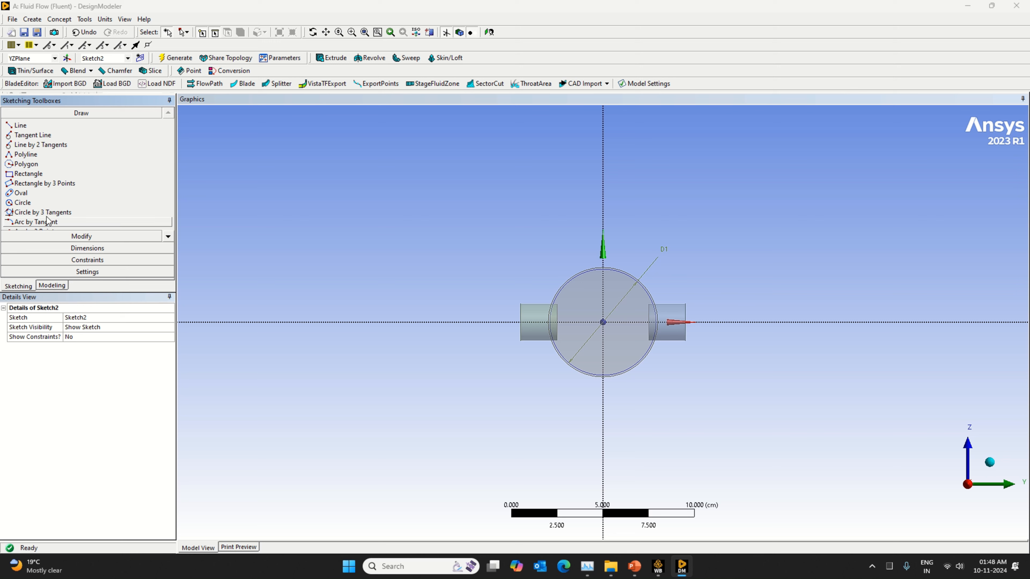
left_click(24, 203)
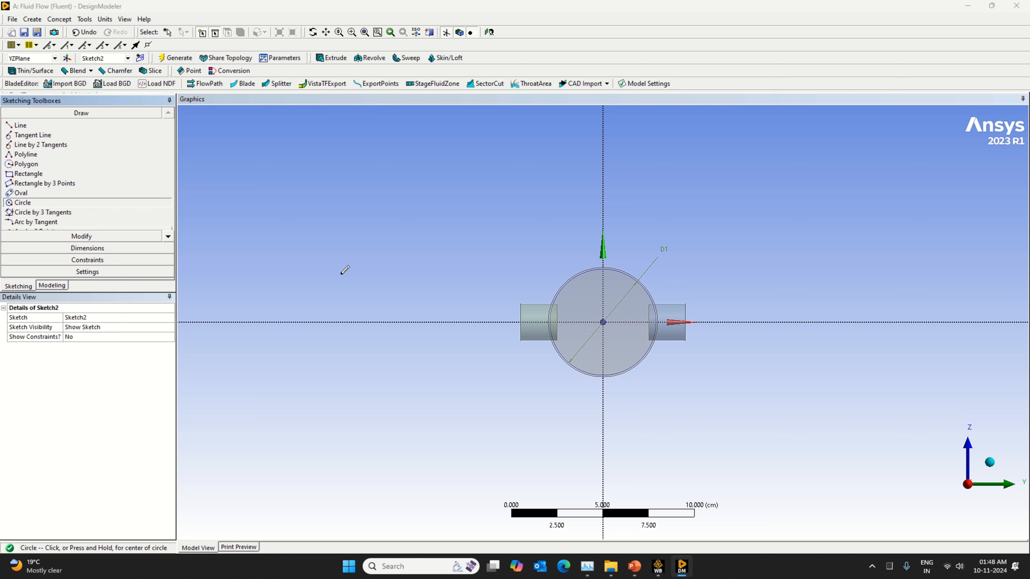
left_click(602, 322)
left_click(601, 364)
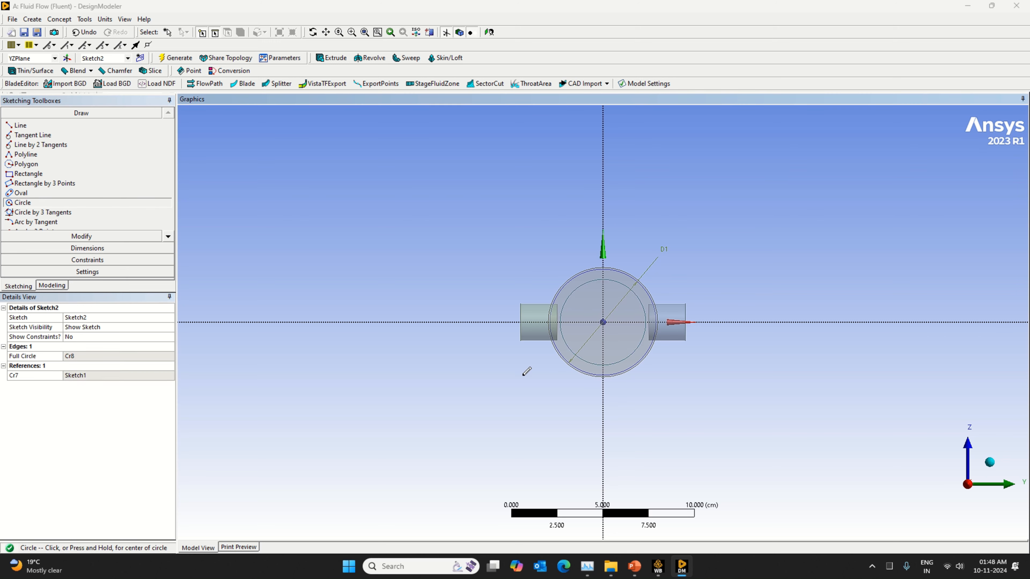
Dimension the second sketch's circle, set its diameter to 4.2 cm and generate.
left_click(126, 249)
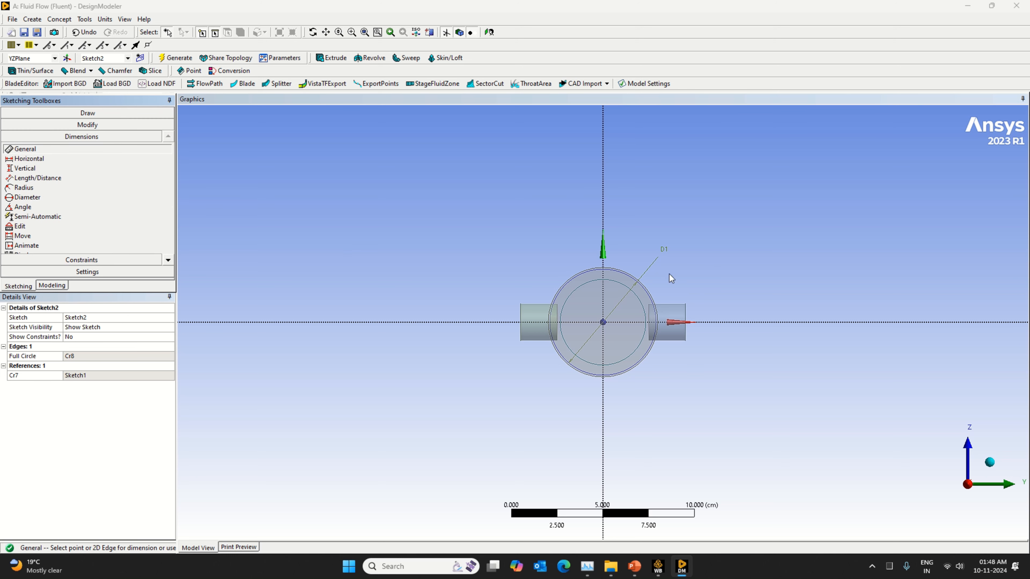
left_click(645, 305)
left_click(671, 283)
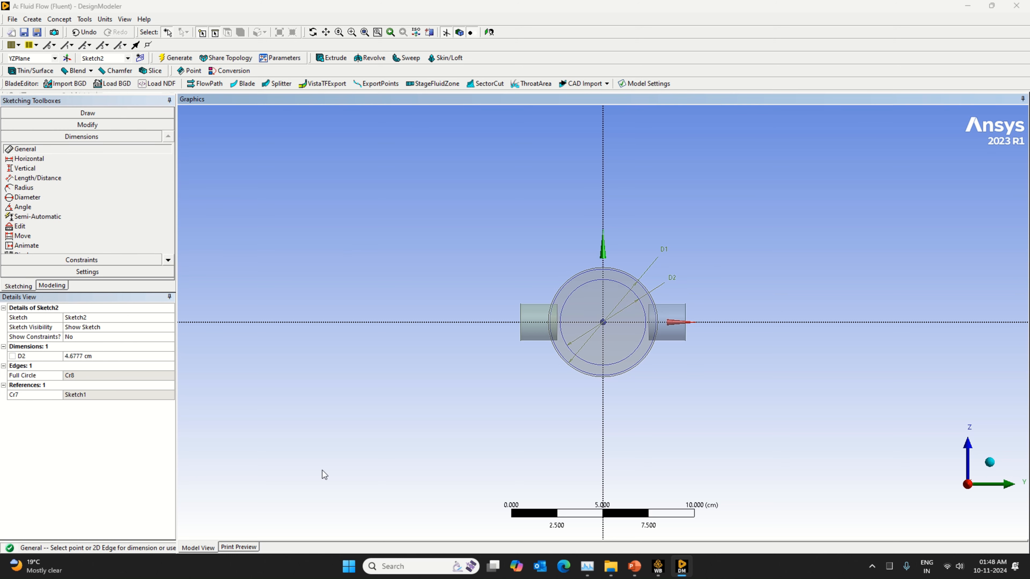
left_click(98, 356)
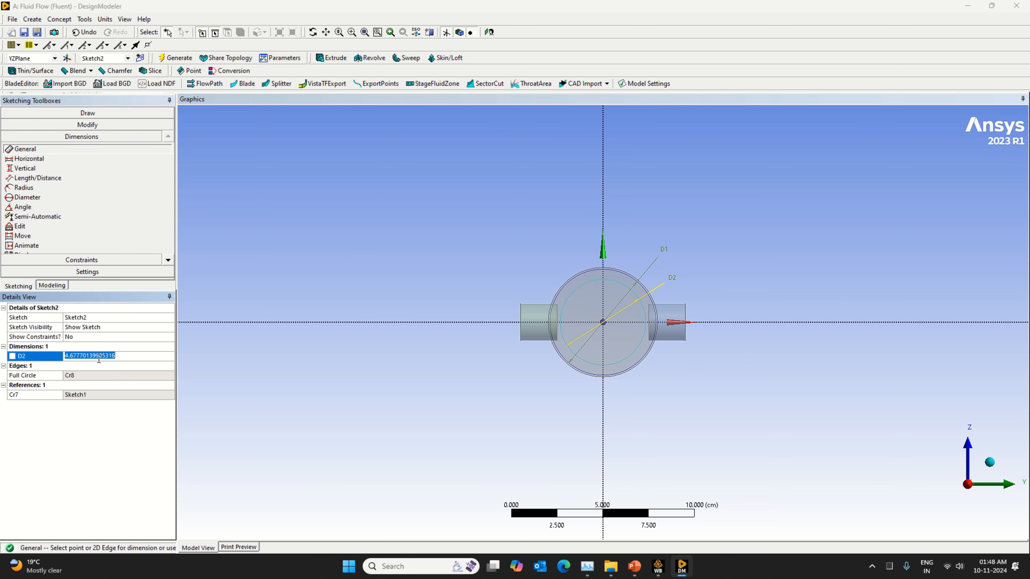
type("4.2")
key("Return")
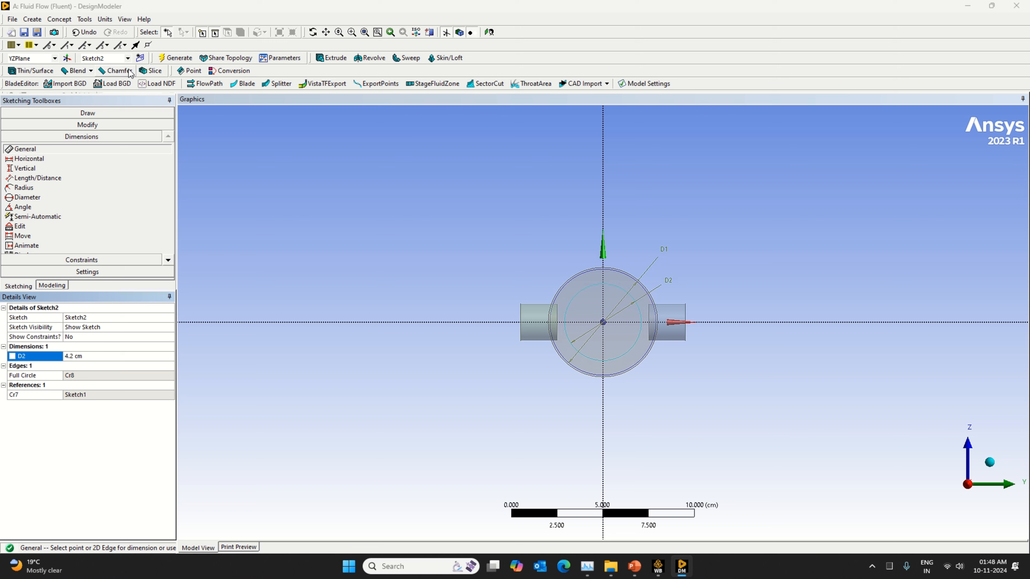
left_click(165, 61)
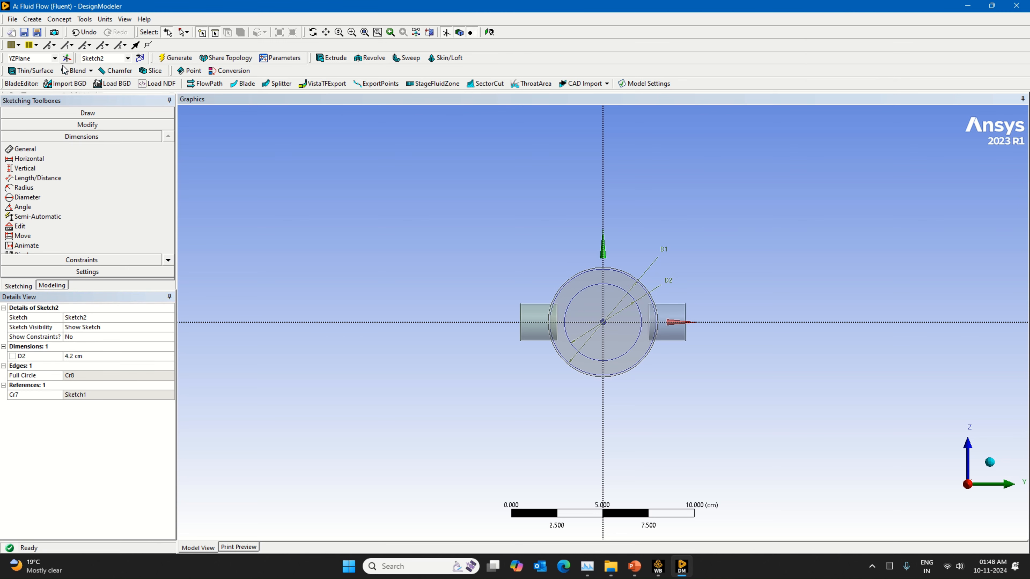
Add a third sketch on the YZPlane and draw a smaller origin-centred circle inside the 4.2 cm circle.
left_click(52, 285)
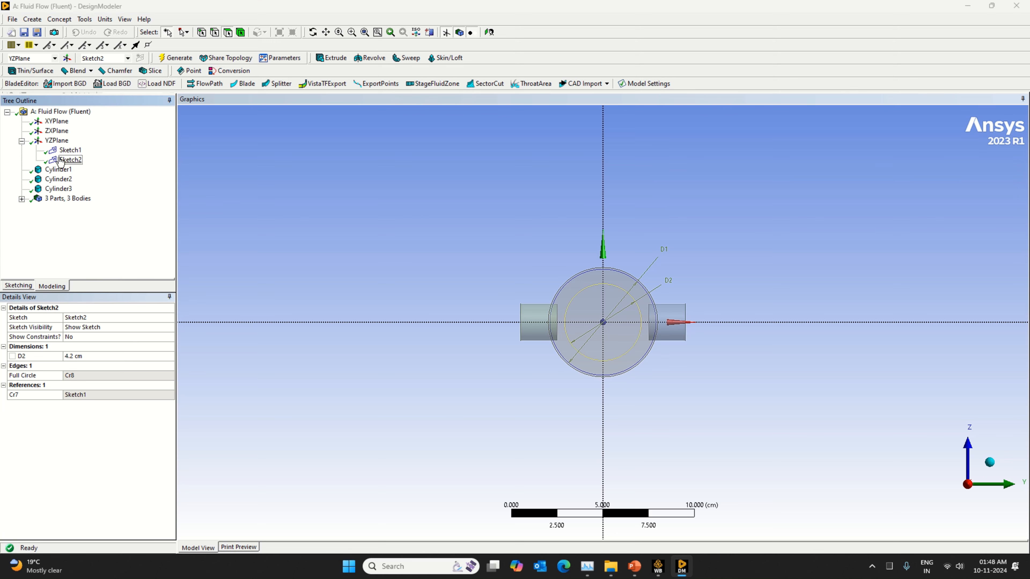
left_click(56, 140)
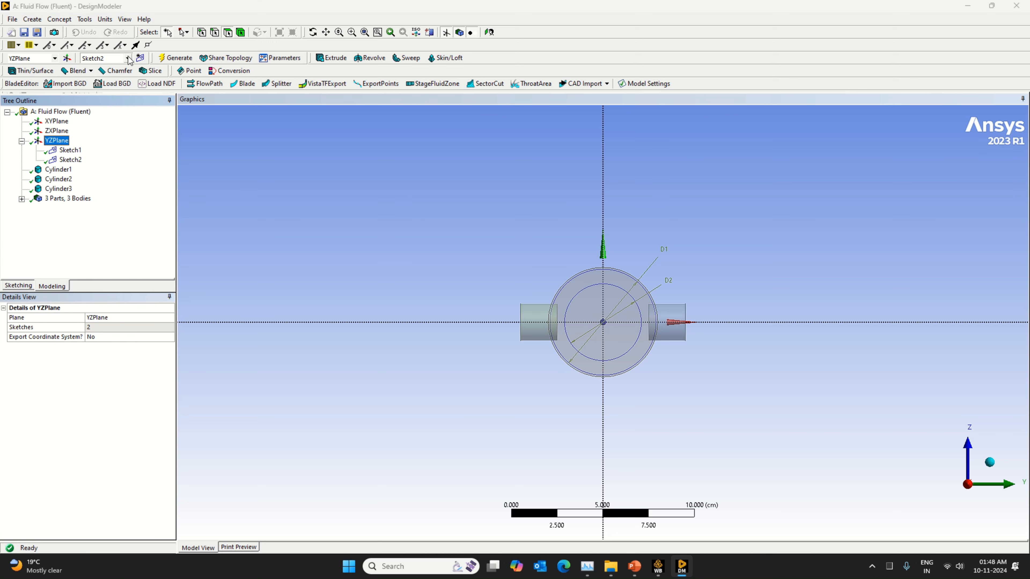
left_click(142, 59)
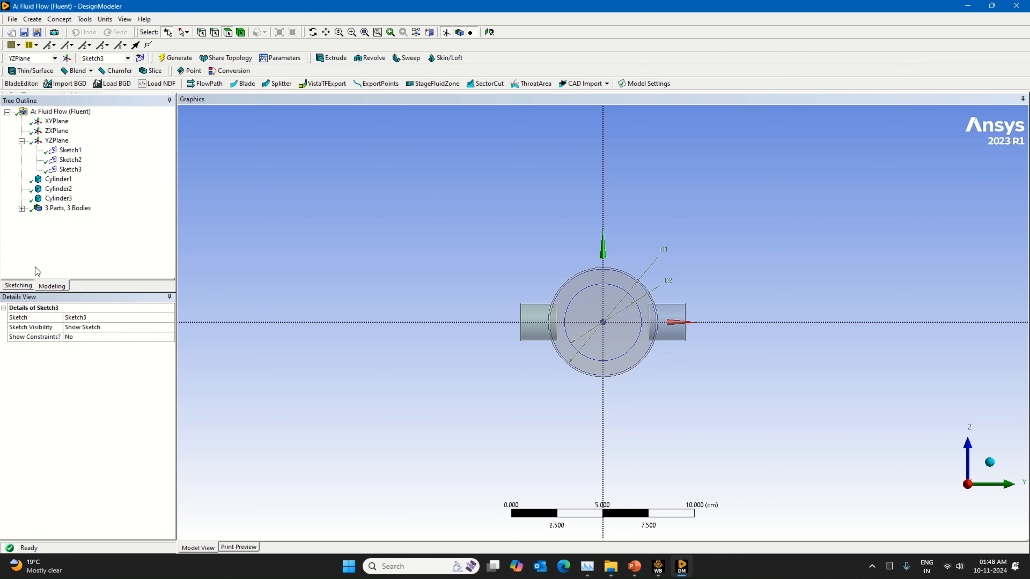
left_click(25, 285)
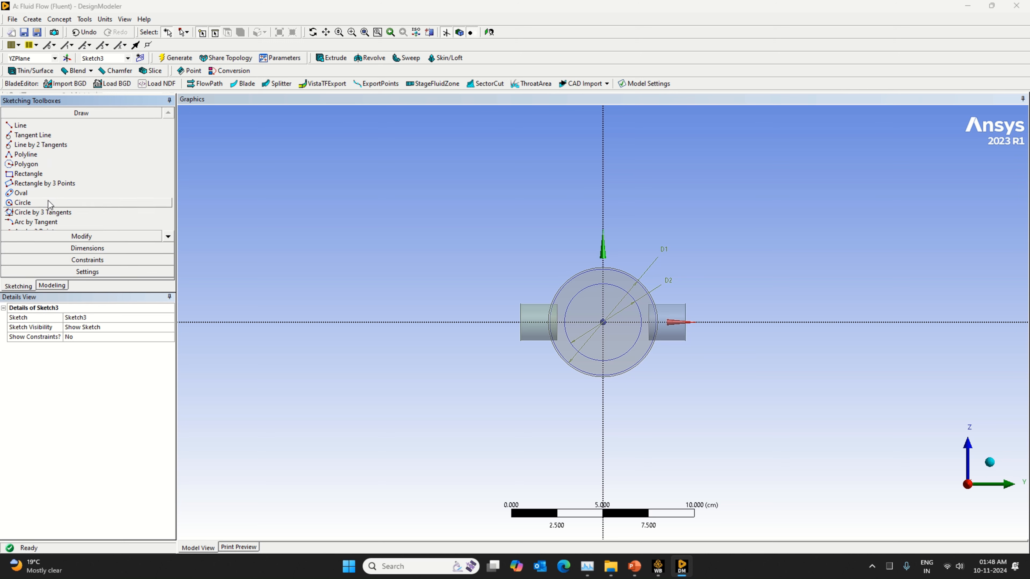
left_click(48, 202)
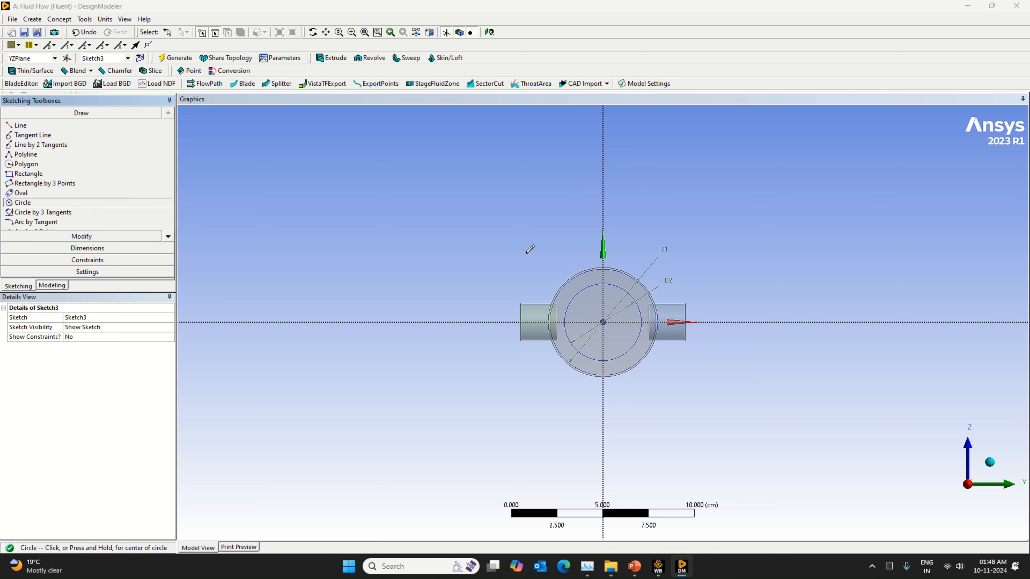
left_click(602, 322)
left_click(621, 339)
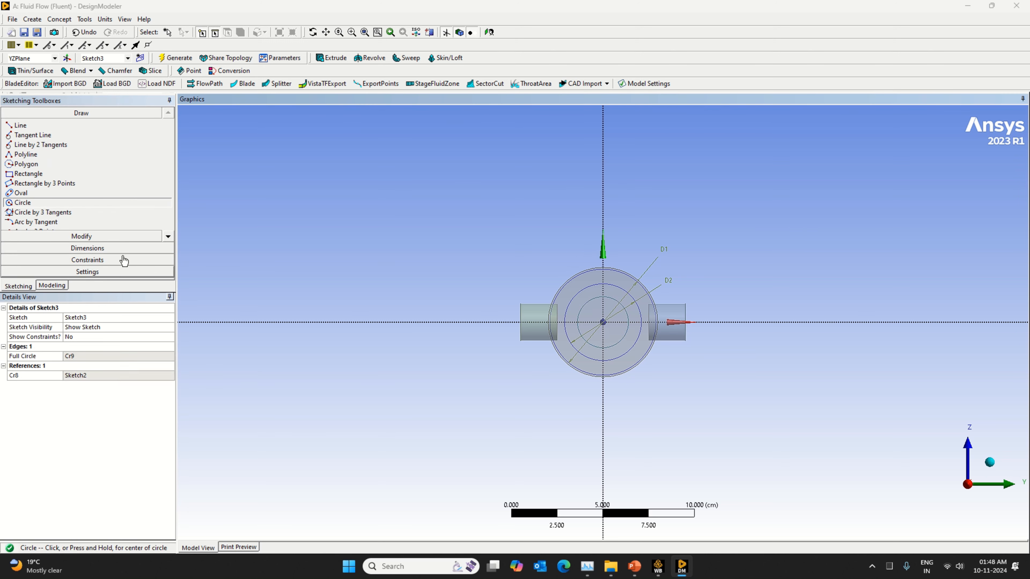
Dimension the third sketch's circle, set its diameter to 4 cm and generate.
left_click(97, 249)
left_click(616, 304)
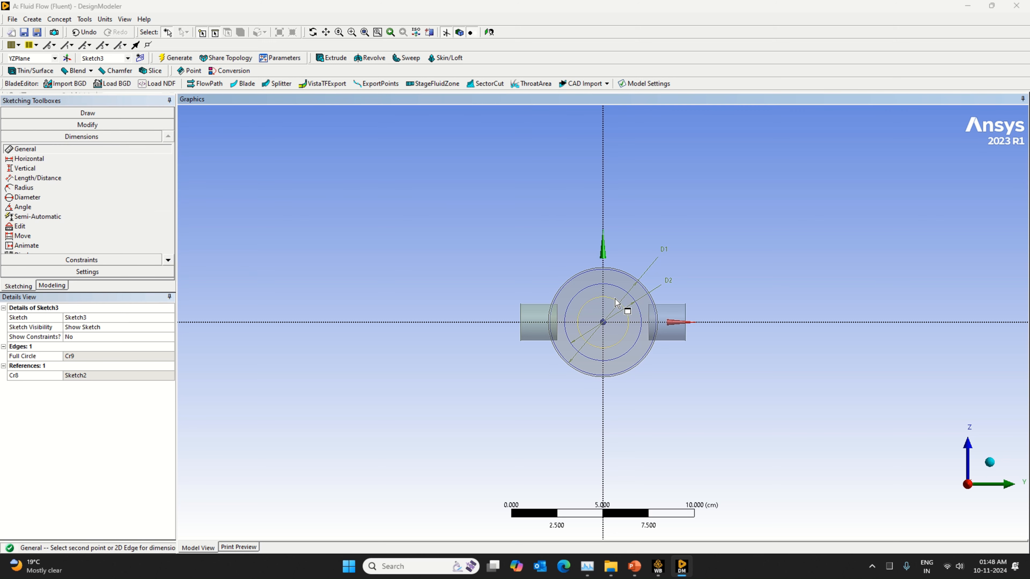
left_click(620, 271)
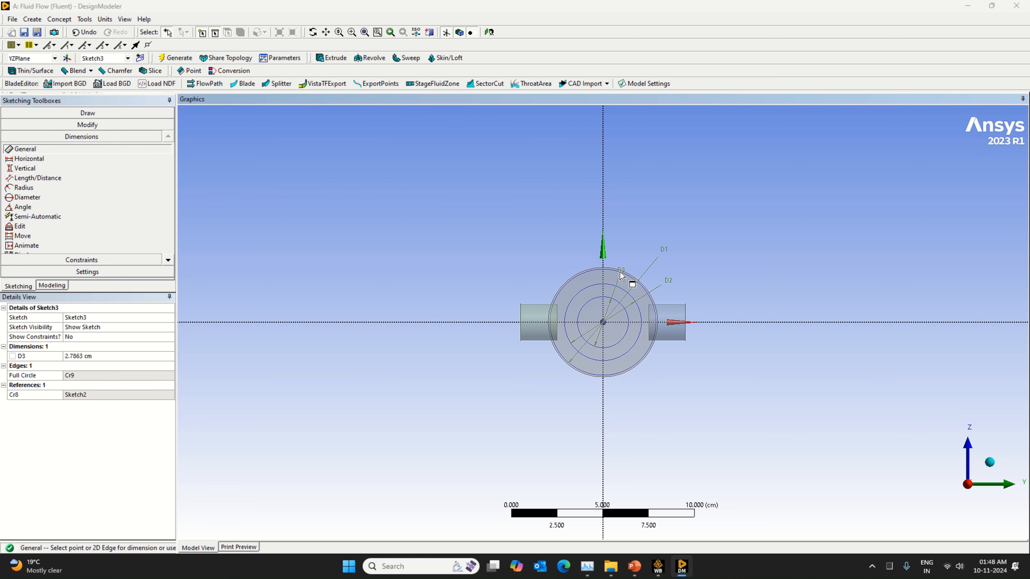
left_click(82, 356)
type("4")
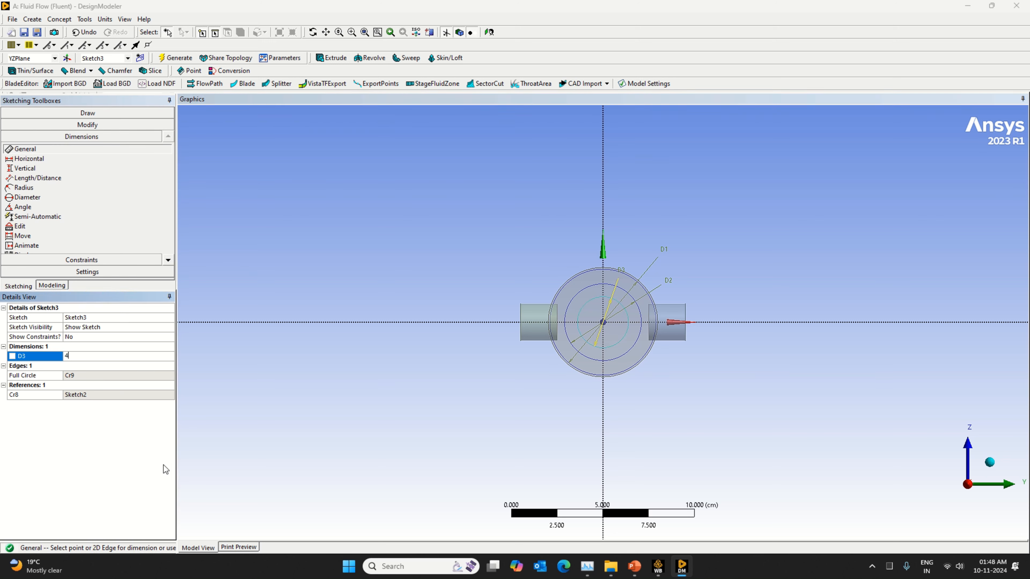
key("Return")
left_click(171, 57)
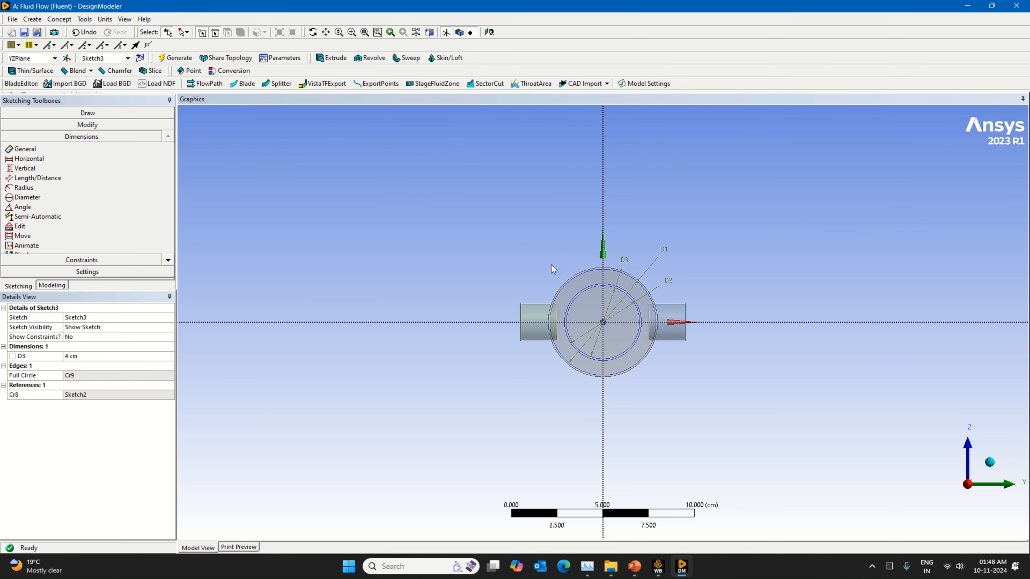
scroll(552, 269, "up", 1)
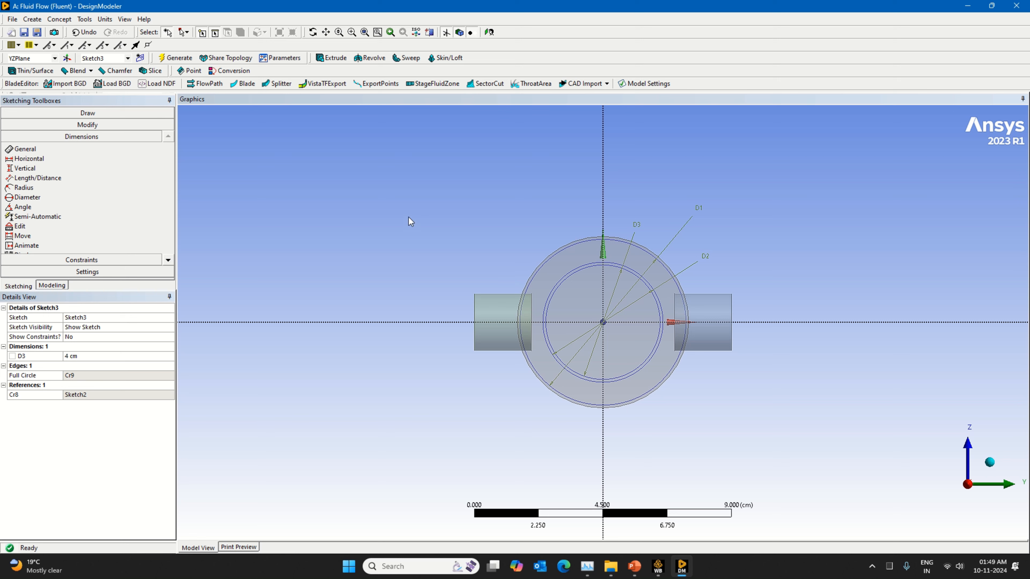
Start a new plane of type From Face for the stub near the cylinder's origin end.
left_click(52, 285)
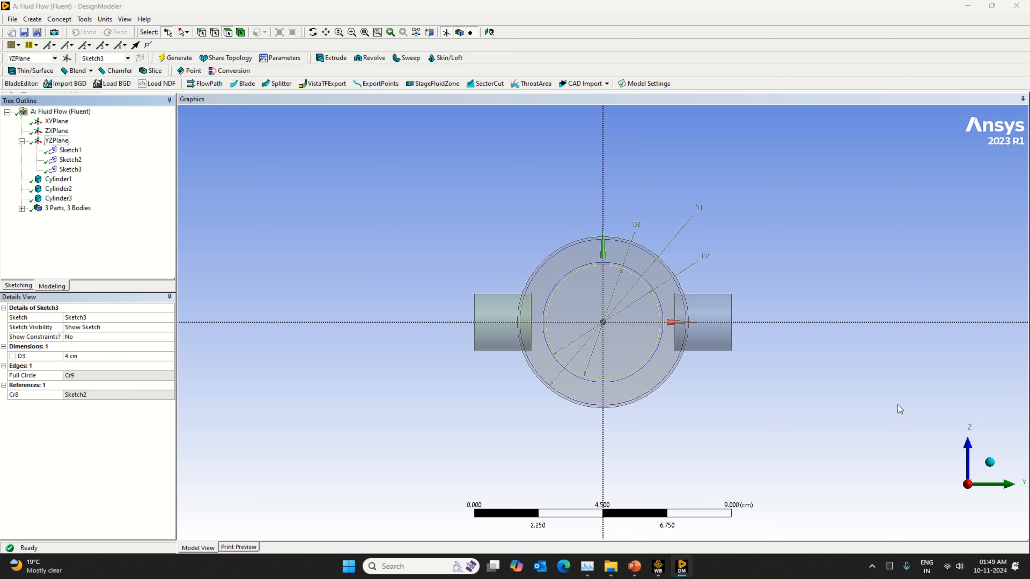
left_click(990, 462)
scroll(887, 408, "down", 2)
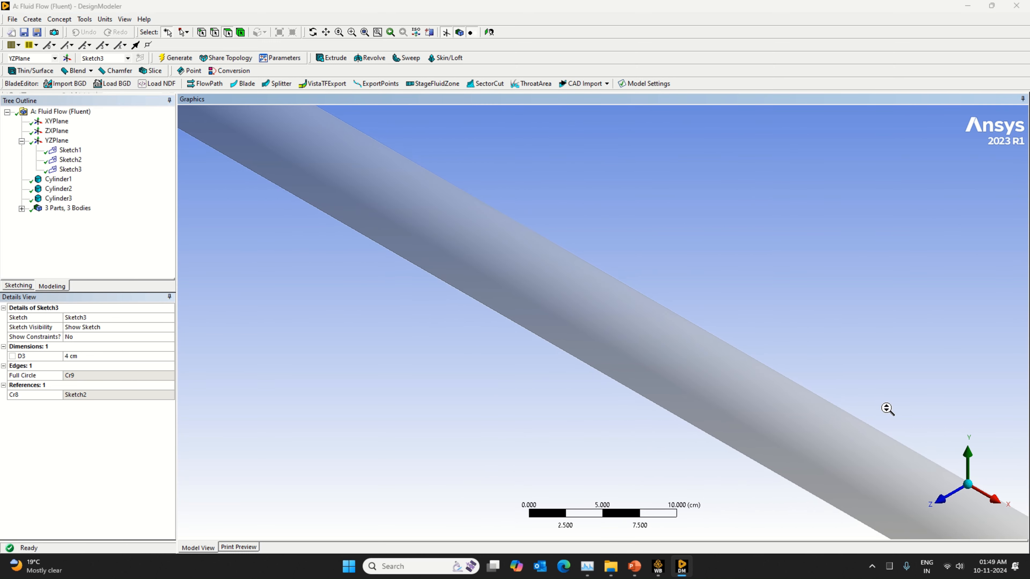
scroll(892, 414, "up", 5)
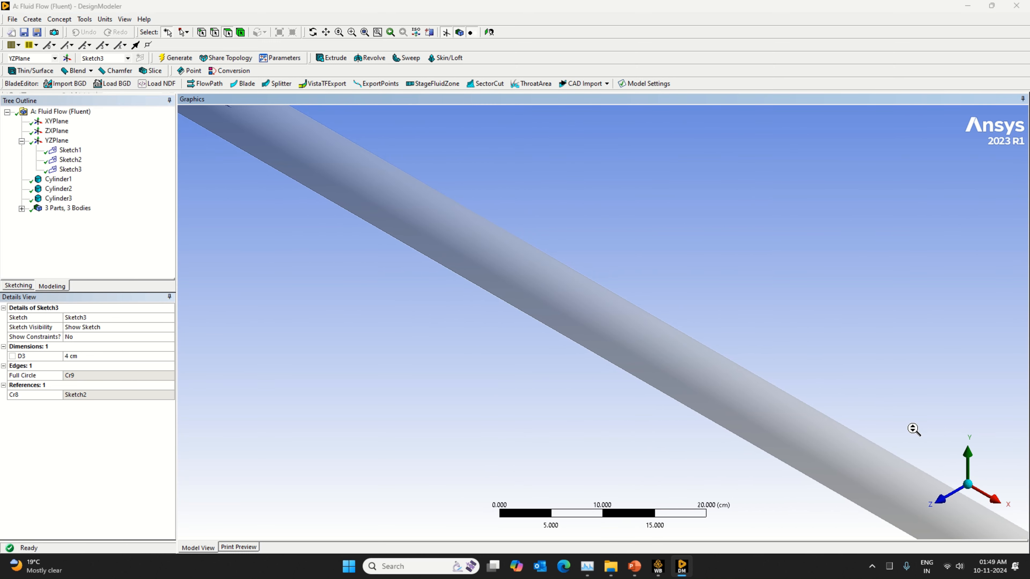
left_click(940, 501)
middle_click_drag(410, 344, 361, 458)
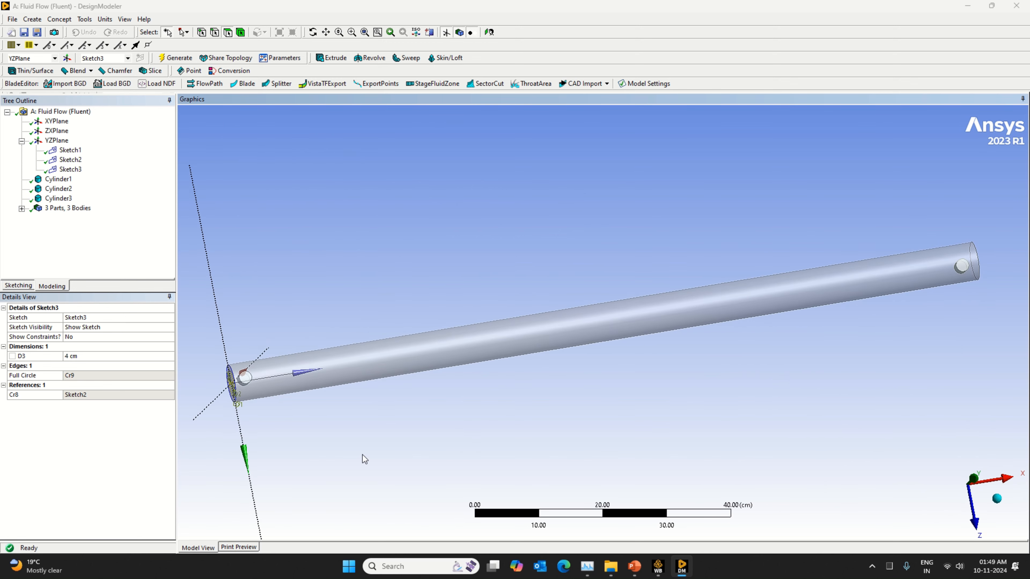
scroll(241, 409, "down", 2)
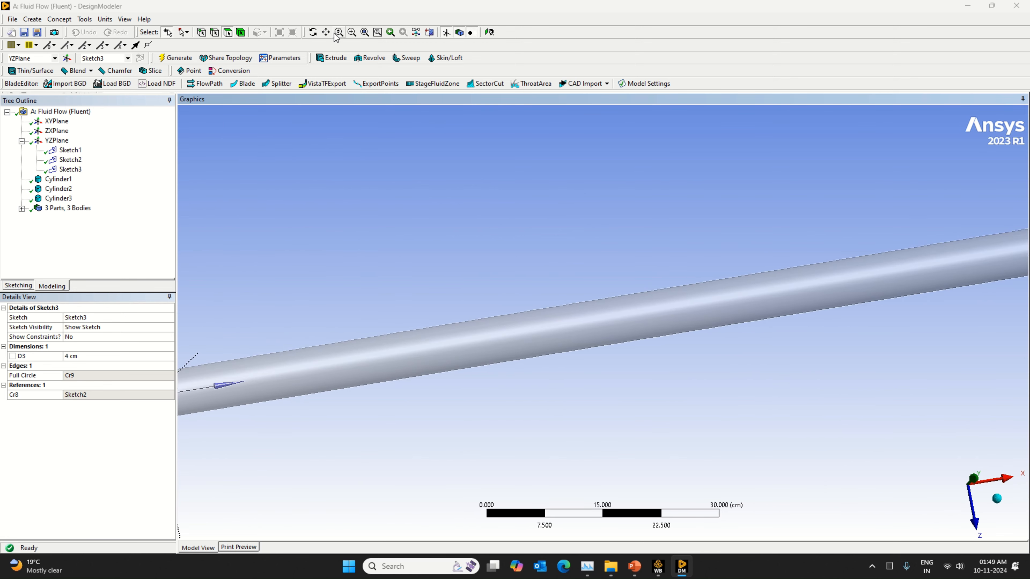
left_click(325, 31)
left_click_drag(321, 260, 548, 270)
scroll(365, 409, "up", 3)
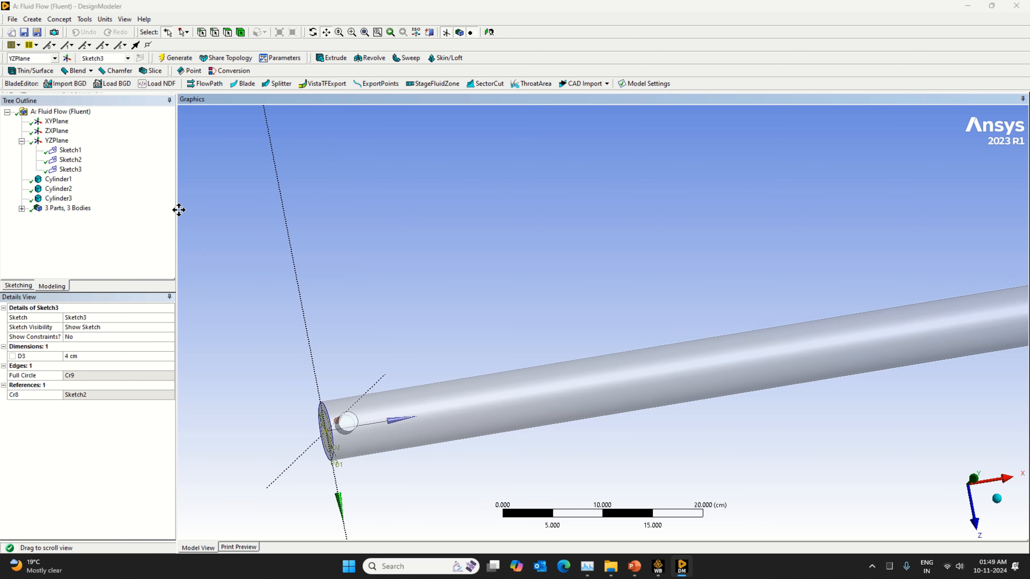
left_click(67, 58)
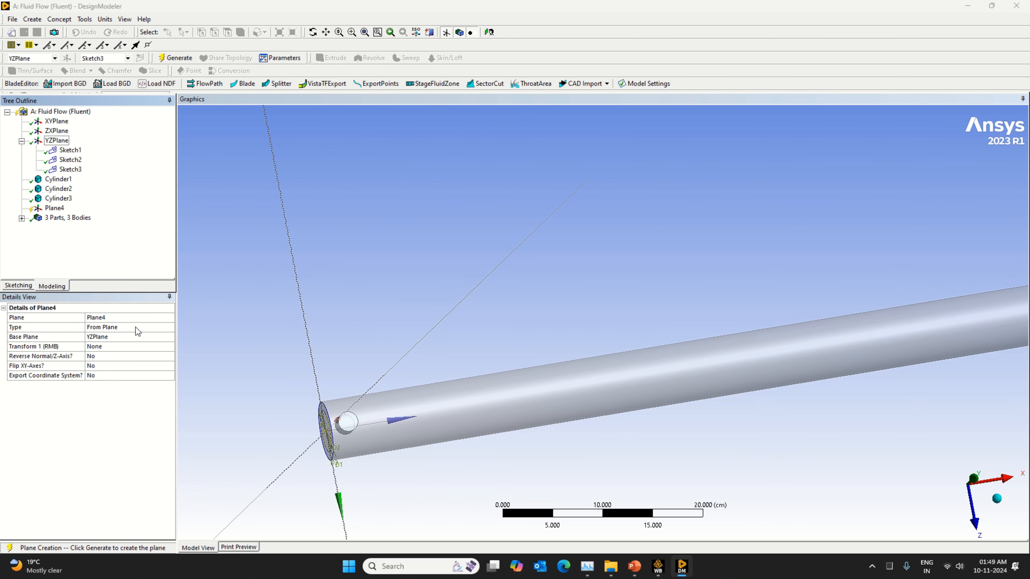
left_click(159, 329)
left_click(167, 327)
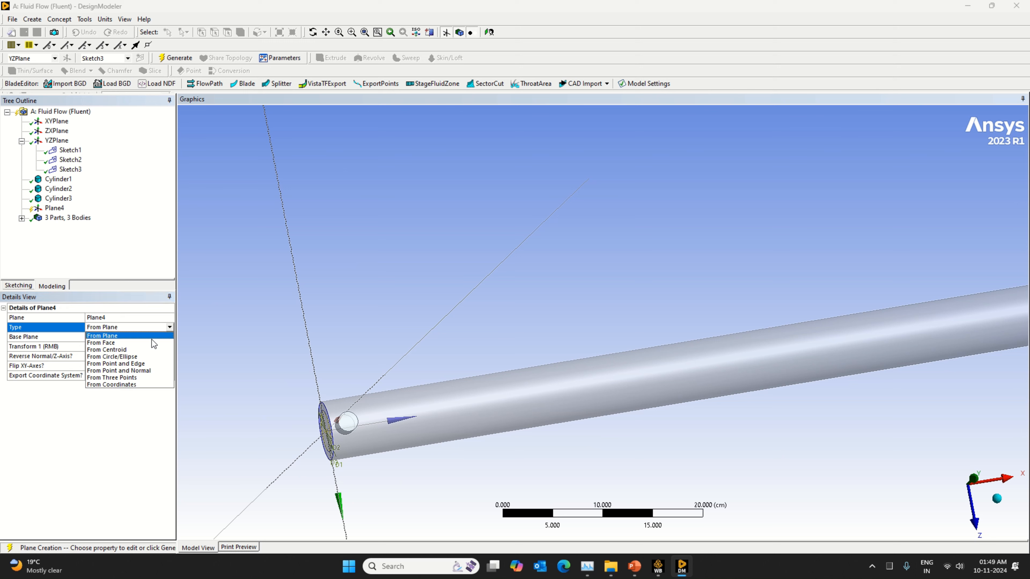
left_click(140, 344)
left_click(146, 346)
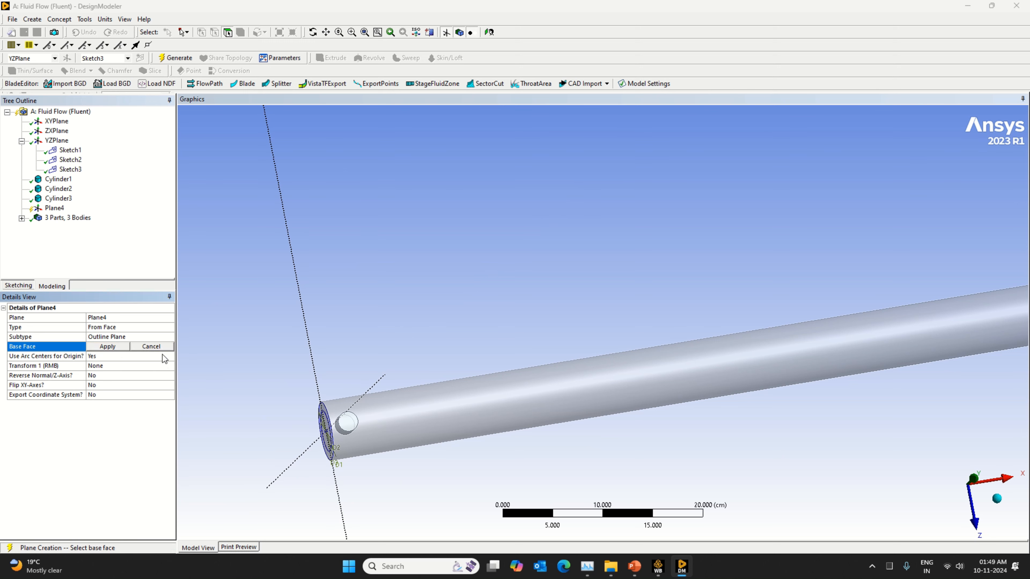
Use the circular end face of the stub near the origin as the plane's base face and generate the plane.
left_click(347, 425)
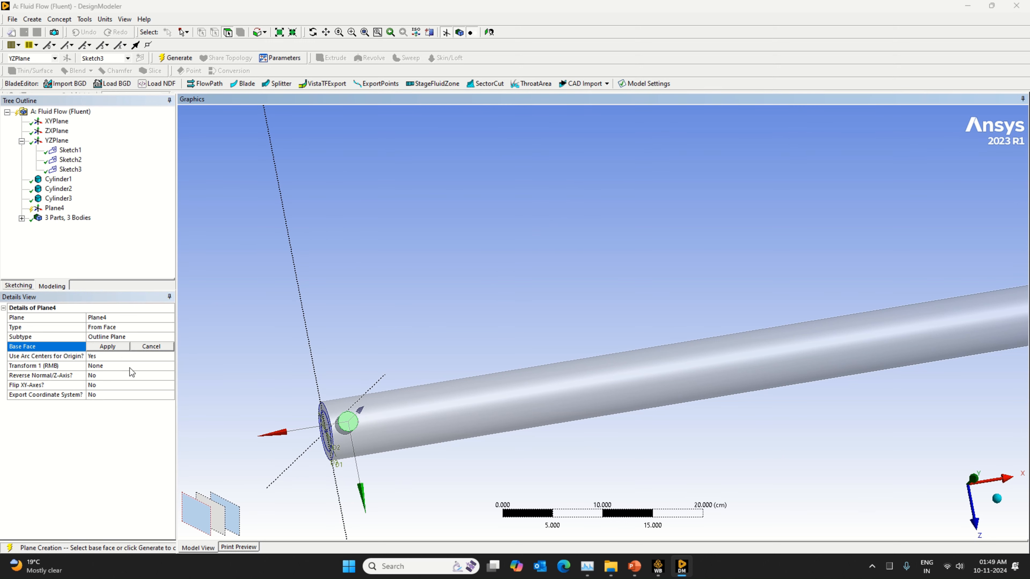
left_click(110, 347)
left_click(172, 356)
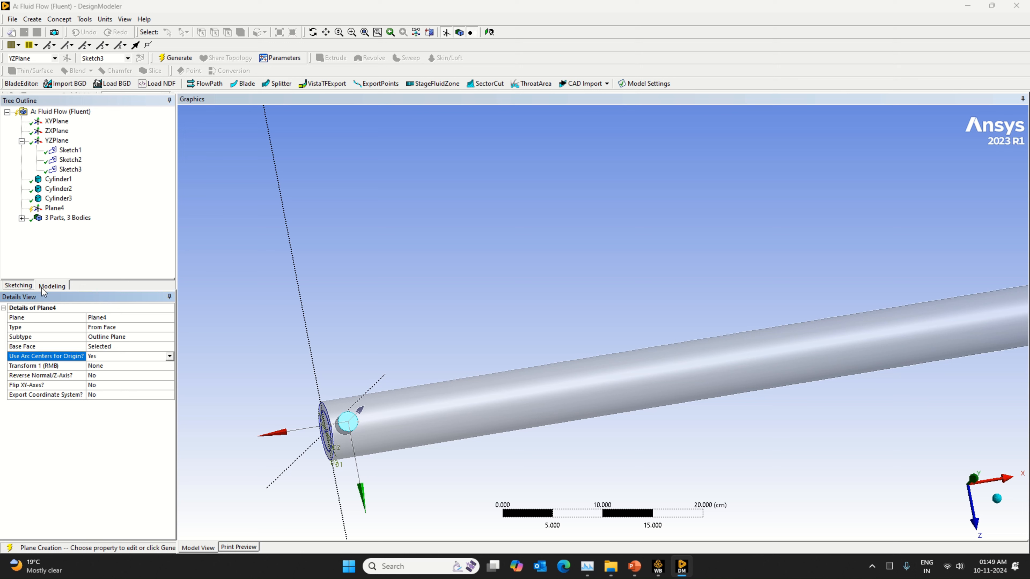
left_click(22, 285)
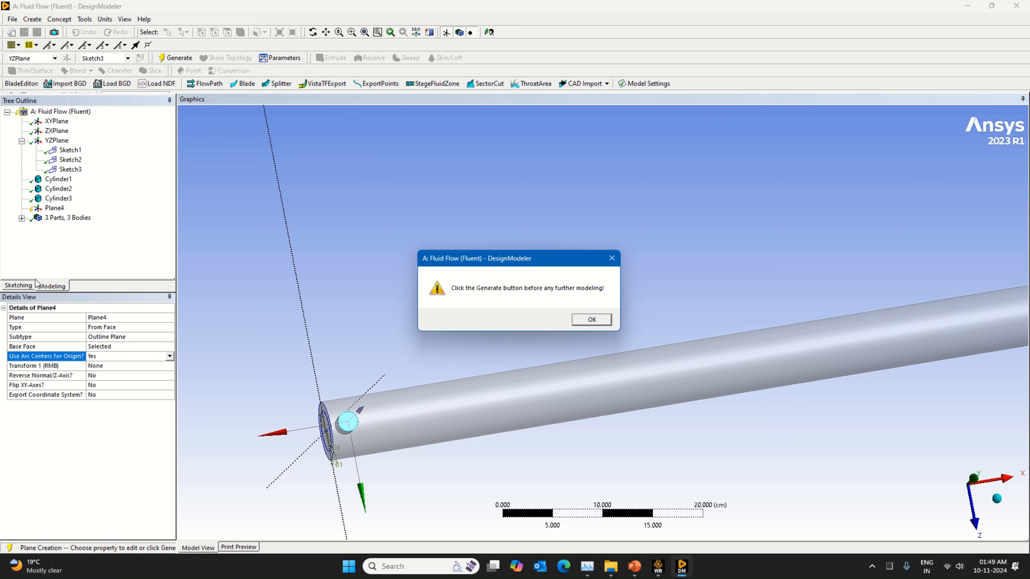
left_click(591, 319)
left_click(176, 58)
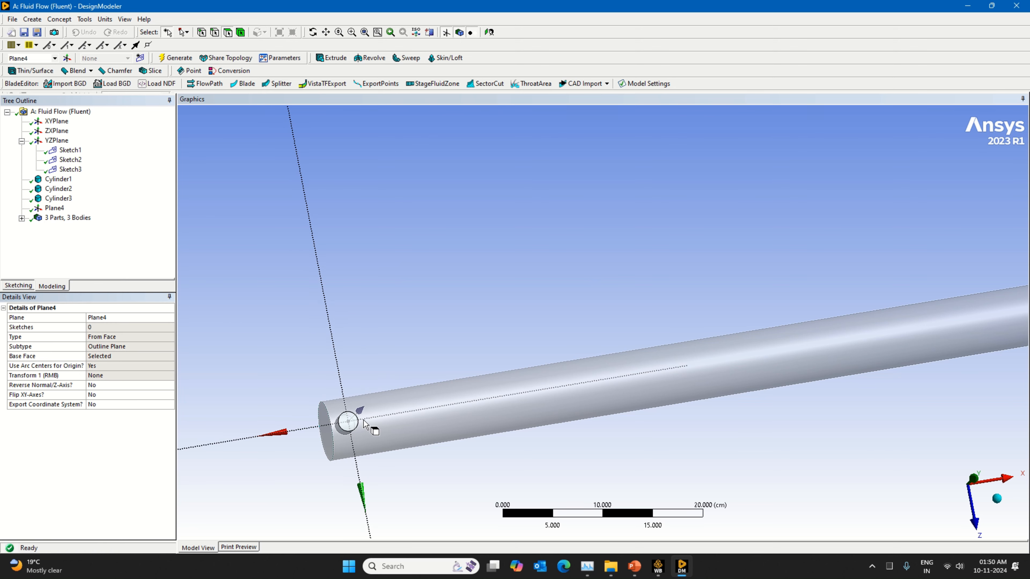
Sketch a circle about 1.1 cm in diameter on the new plane, centred on the stub's end face.
middle_click_drag(516, 420, 490, 405)
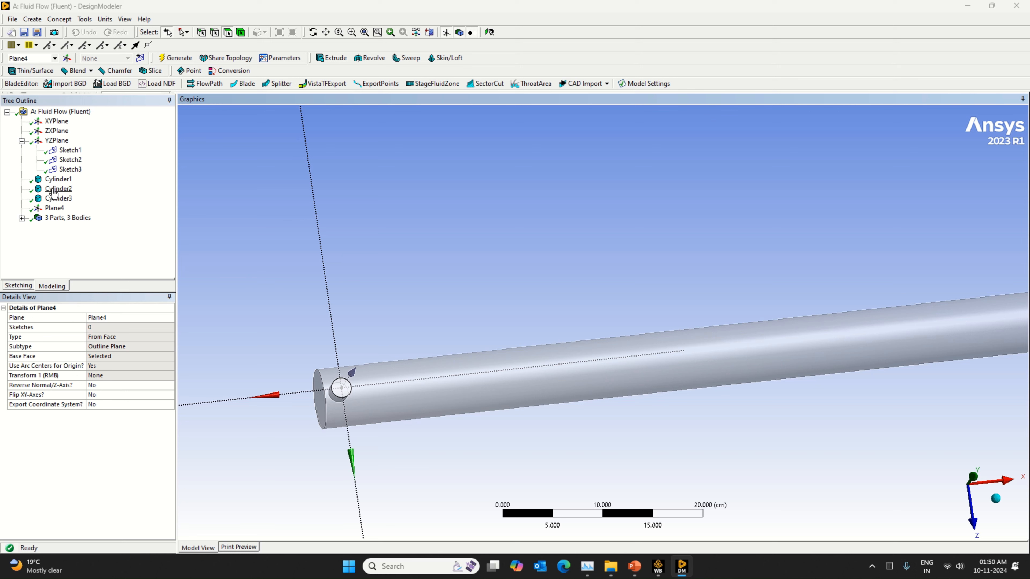
left_click(46, 210)
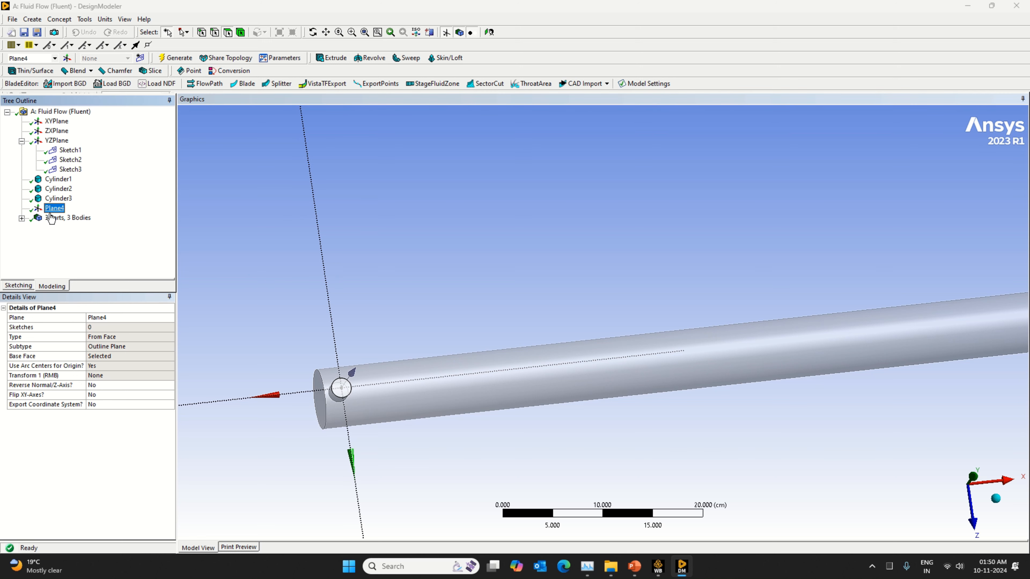
left_click(27, 288)
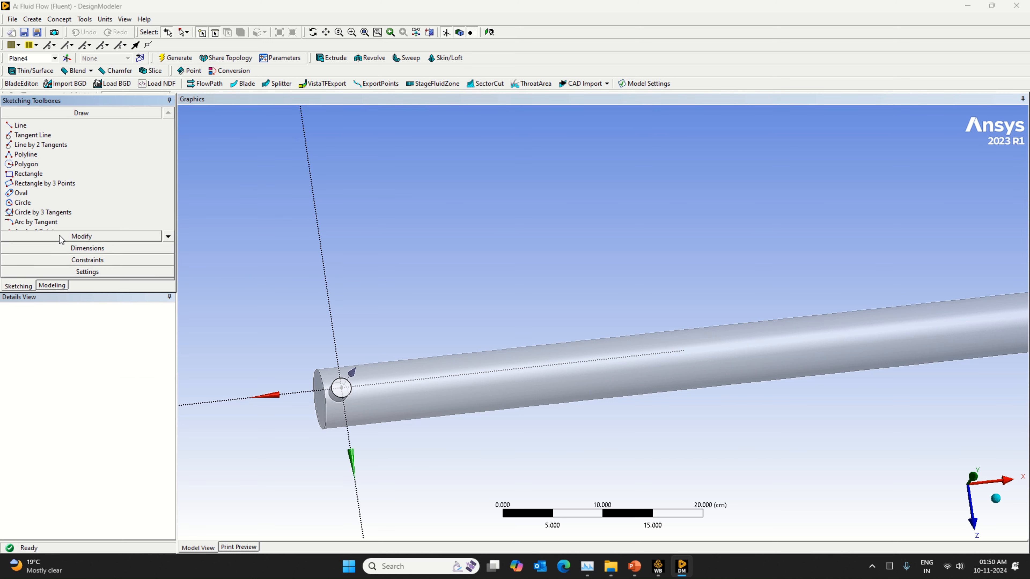
left_click(22, 203)
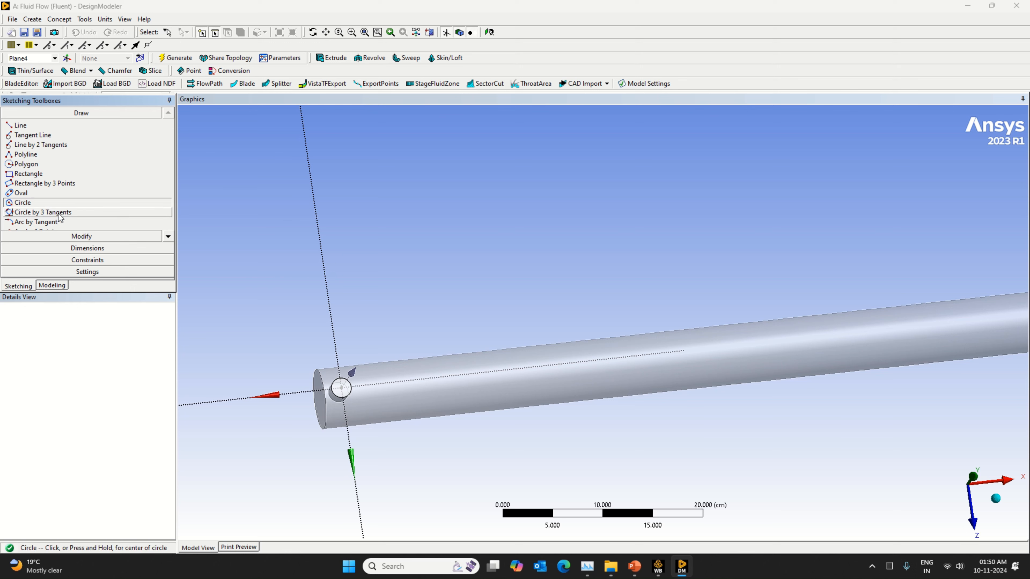
left_click(341, 387)
left_click(351, 385)
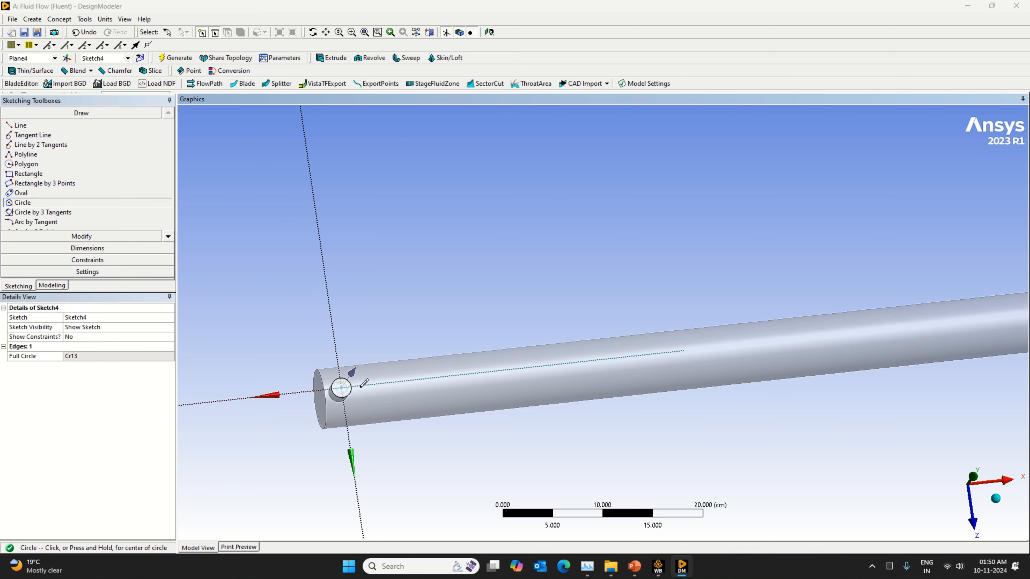
Dimension the circle on the stub's end face and set its diameter to 1.8 cm.
left_click(87, 247)
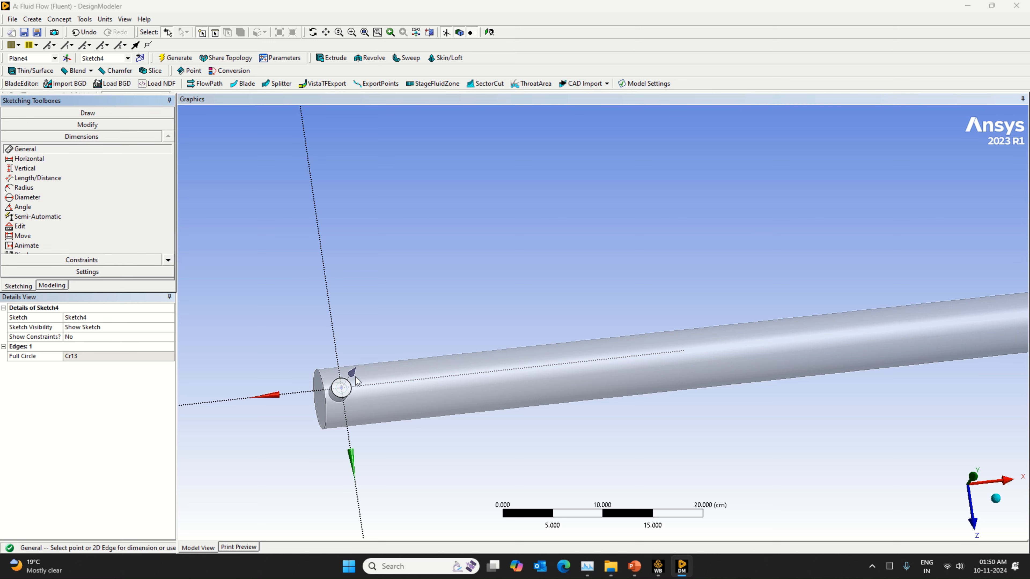
left_click(343, 388)
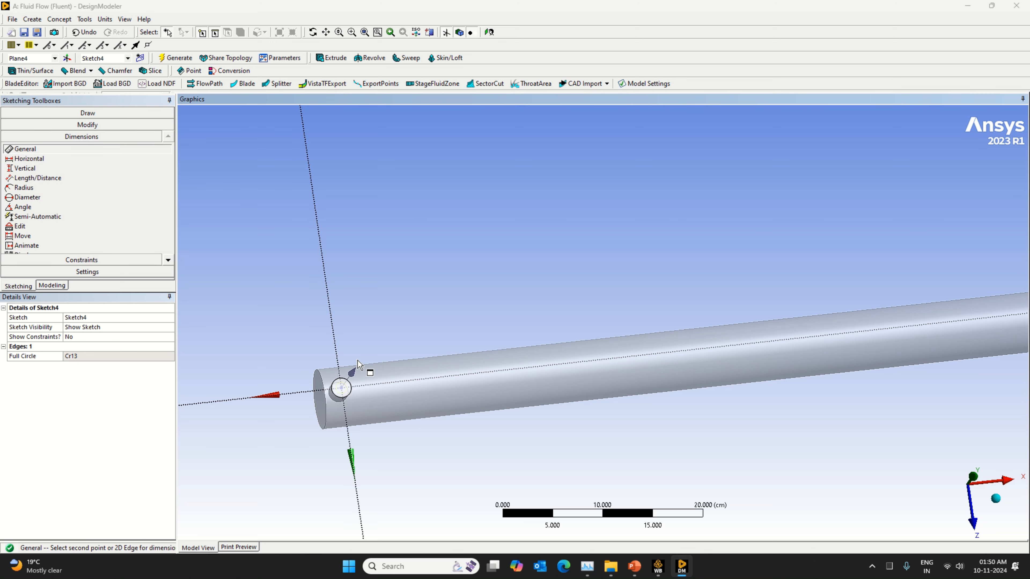
left_click(361, 308)
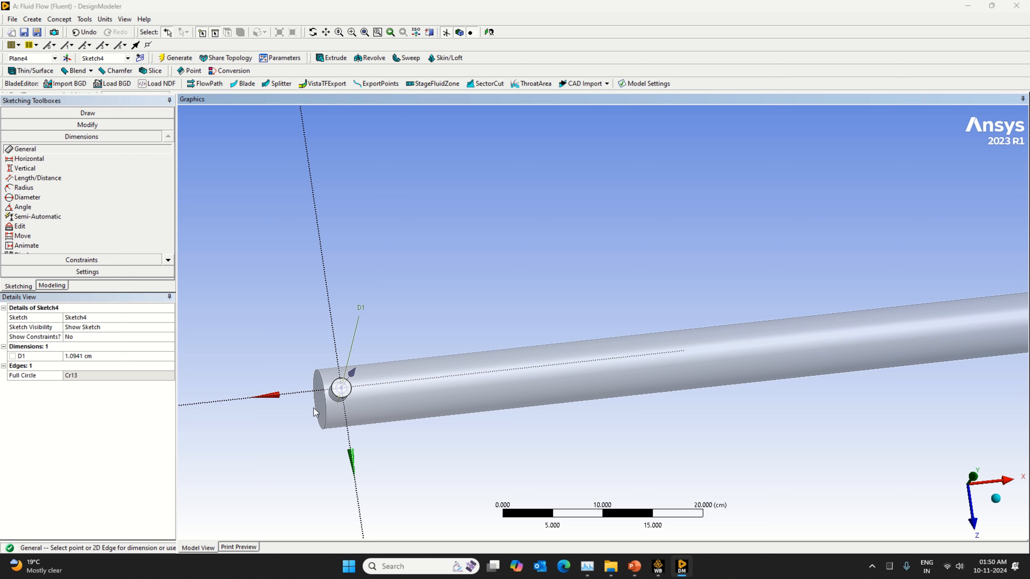
left_click(82, 359)
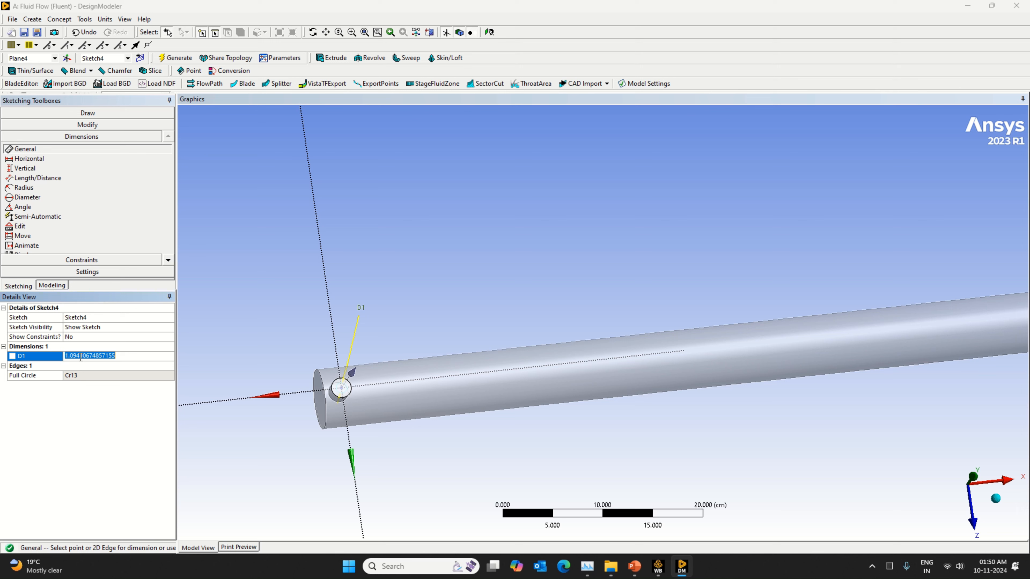
type("1.8")
key("Return")
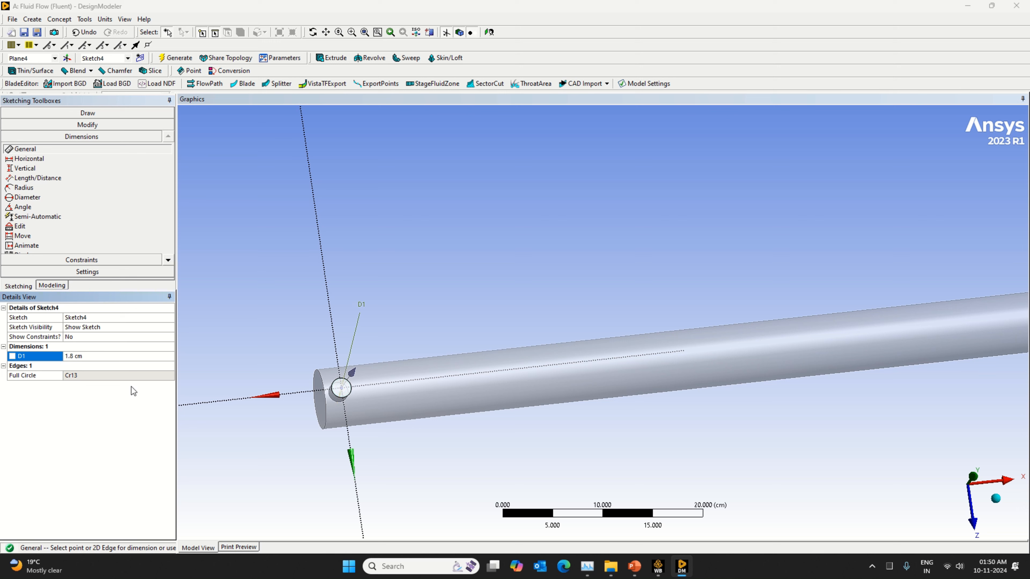
Examine the circle on the stub's end face up close and inspect the stub at the cylinder's far end.
left_click(351, 32)
left_click_drag(304, 372, 383, 404)
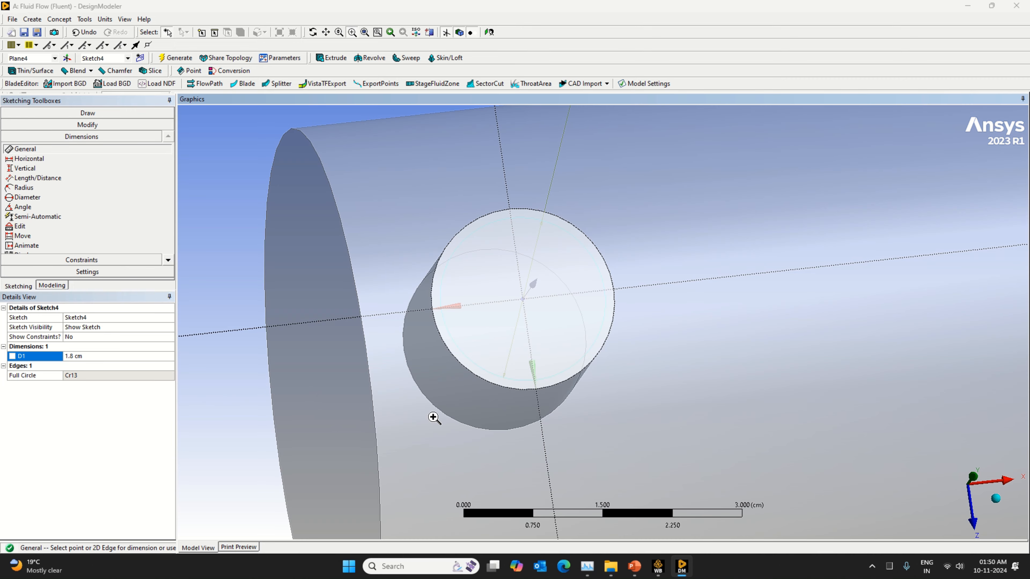
left_click_drag(531, 241, 547, 287)
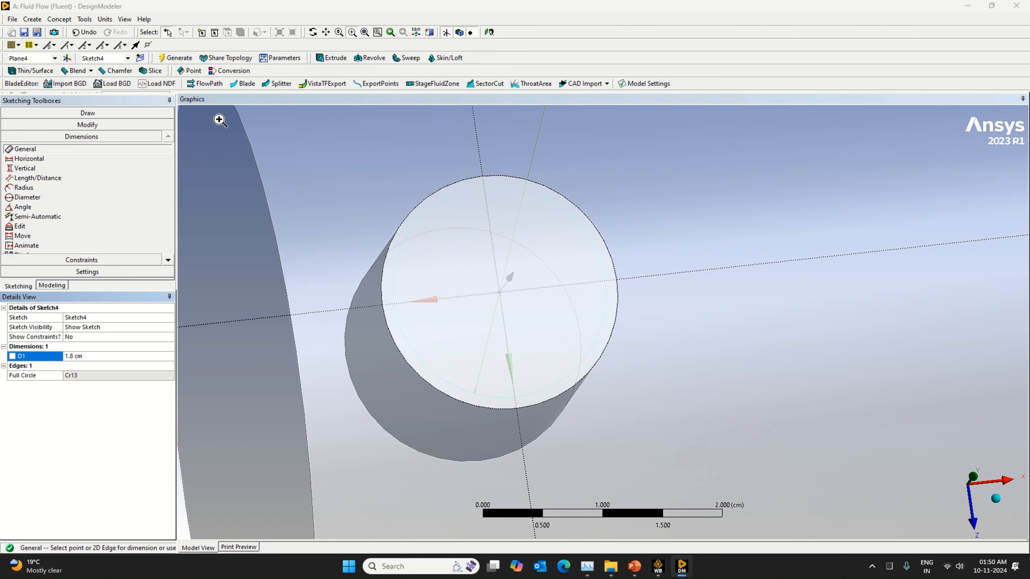
left_click(390, 173)
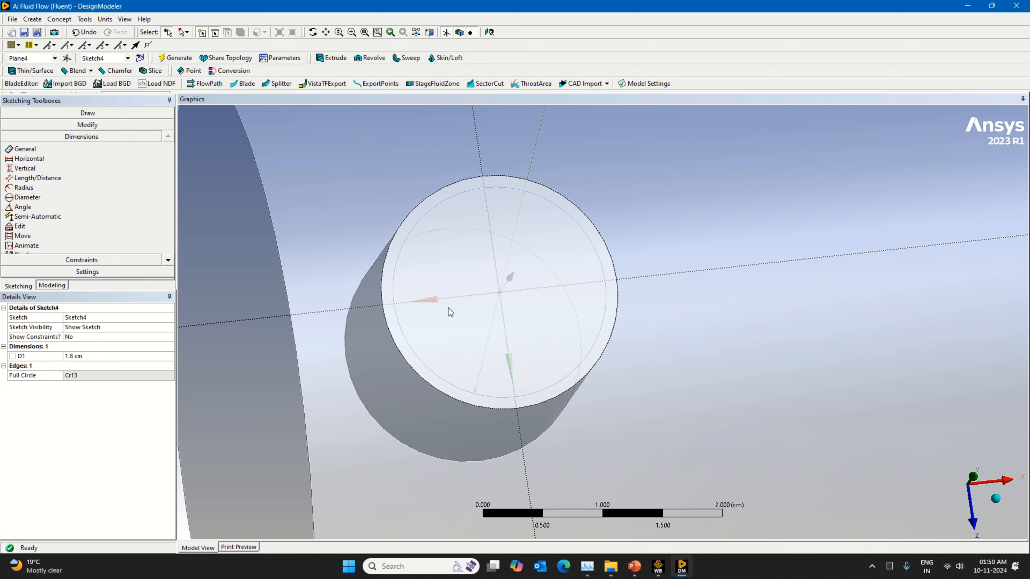
scroll(548, 399, "down", 4)
scroll(548, 402, "down", 8)
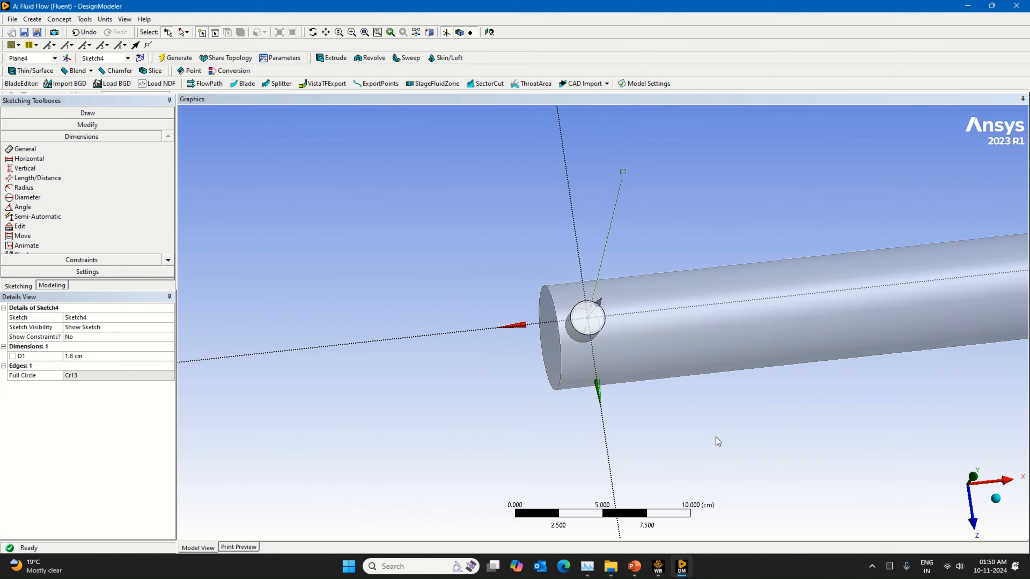
left_click(325, 32)
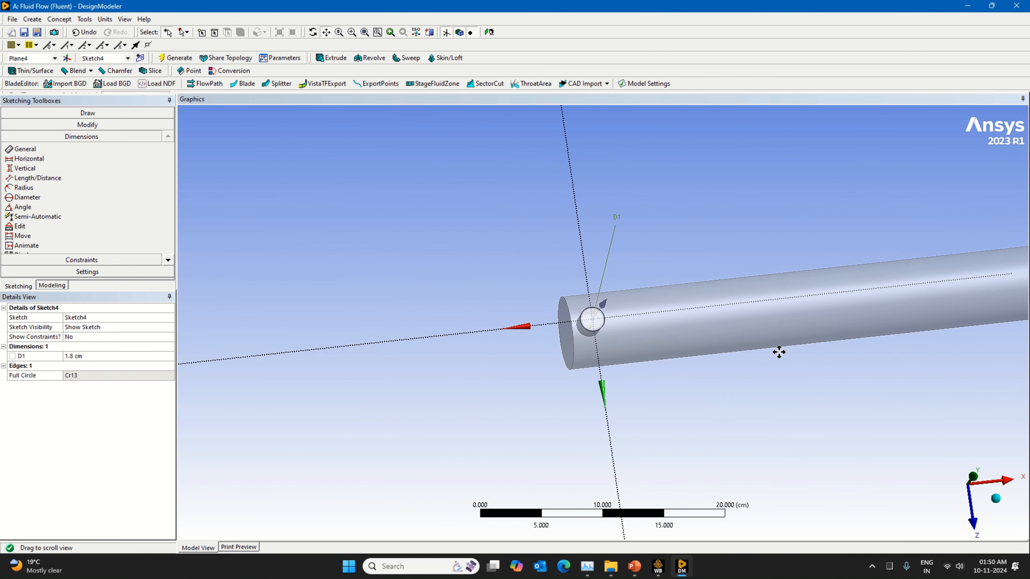
left_click_drag(777, 350, 189, 398)
left_click_drag(934, 363, 264, 414)
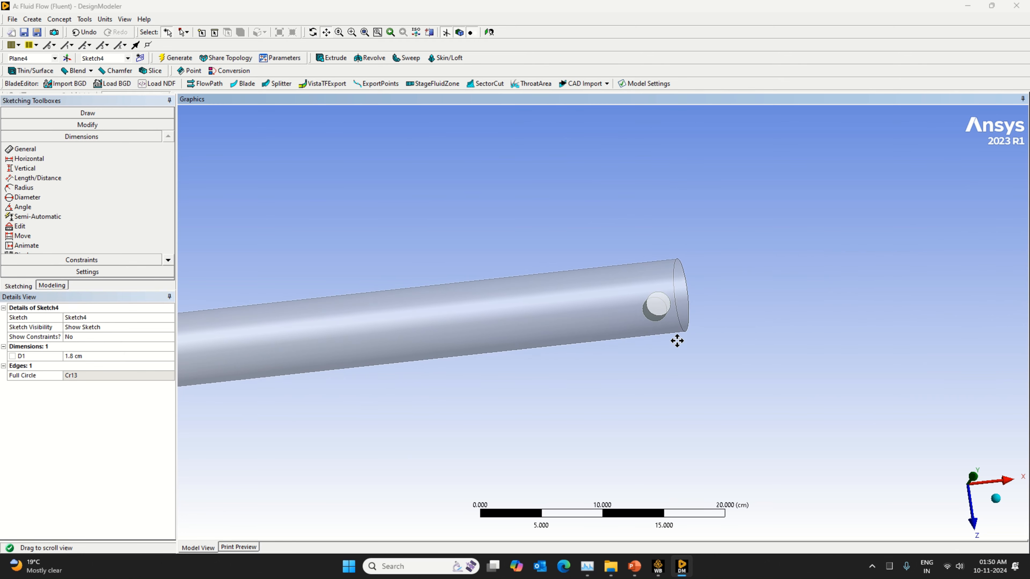
left_click_drag(685, 351, 688, 379)
mouse_move(687, 379)
middle_mouse_down()
mouse_move(685, 280)
mouse_move(689, 396)
mouse_move(677, 452)
mouse_move(714, 421)
mouse_move(733, 349)
middle_mouse_up()
scroll(717, 432, "down", 2)
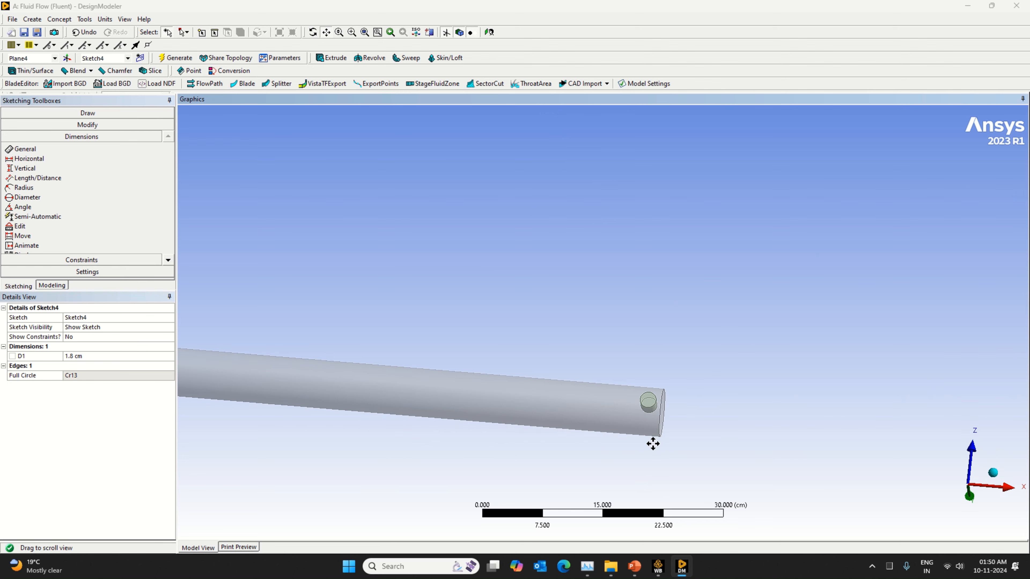
Create a From Face plane on the circular end face of the stub at the cylinder's far end and generate it.
scroll(644, 436, "up", 1)
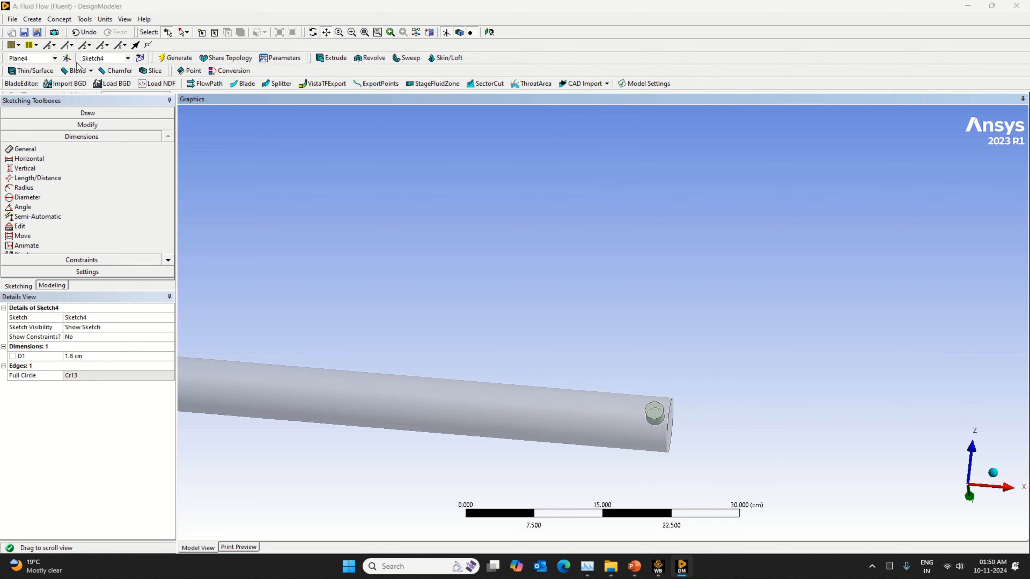
left_click(66, 58)
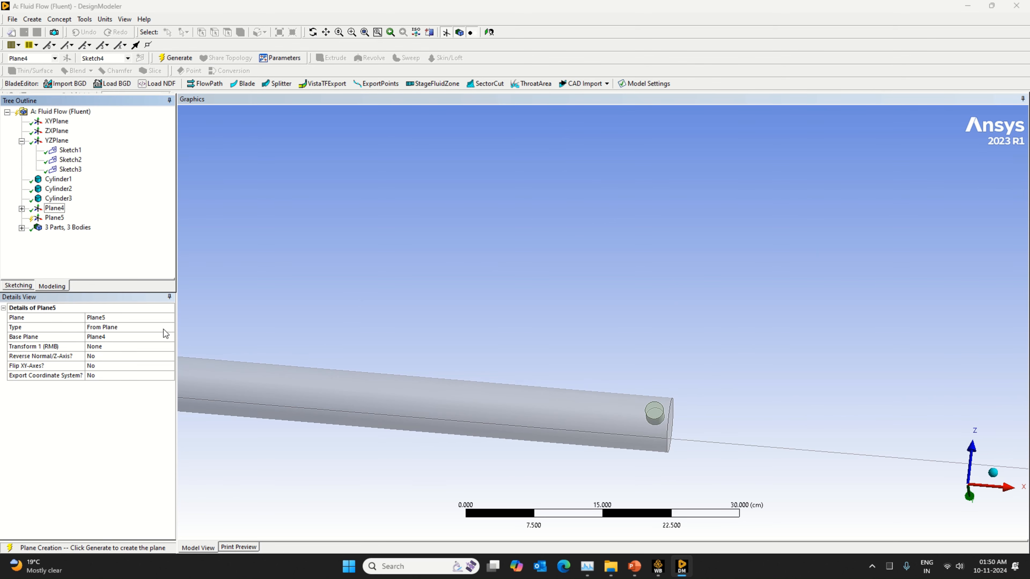
left_click(169, 330)
left_click(135, 343)
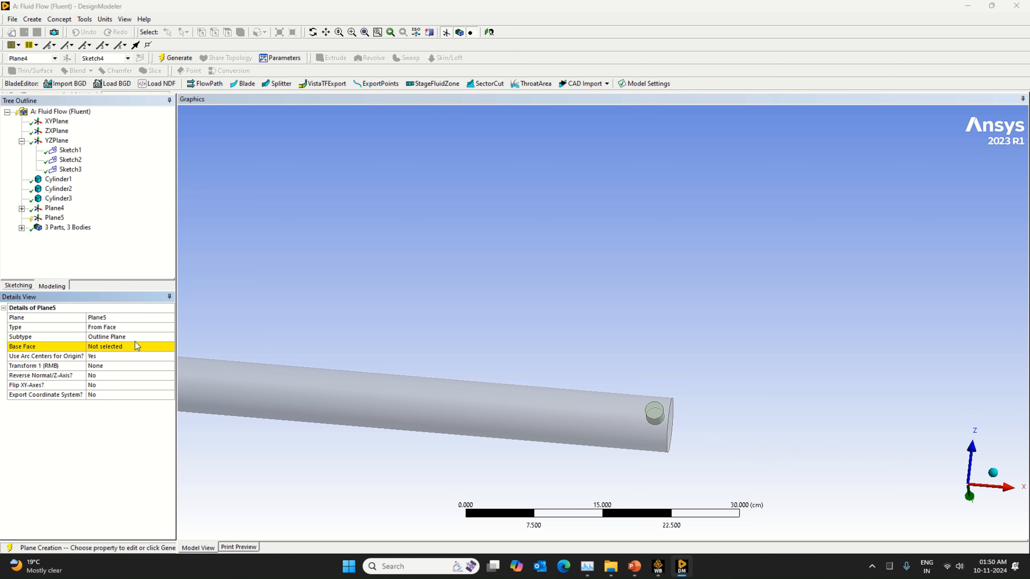
left_click(142, 348)
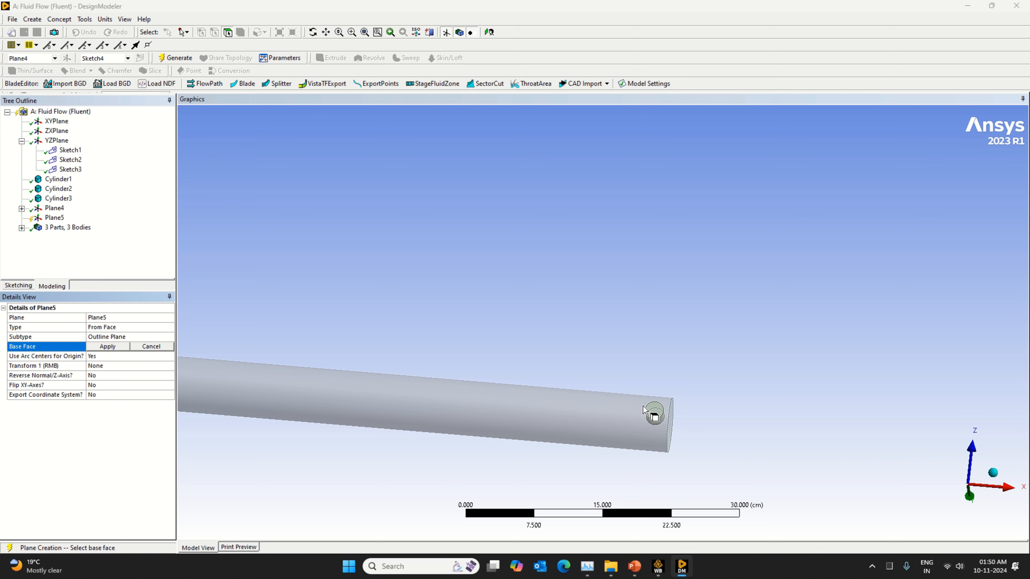
left_click(652, 414)
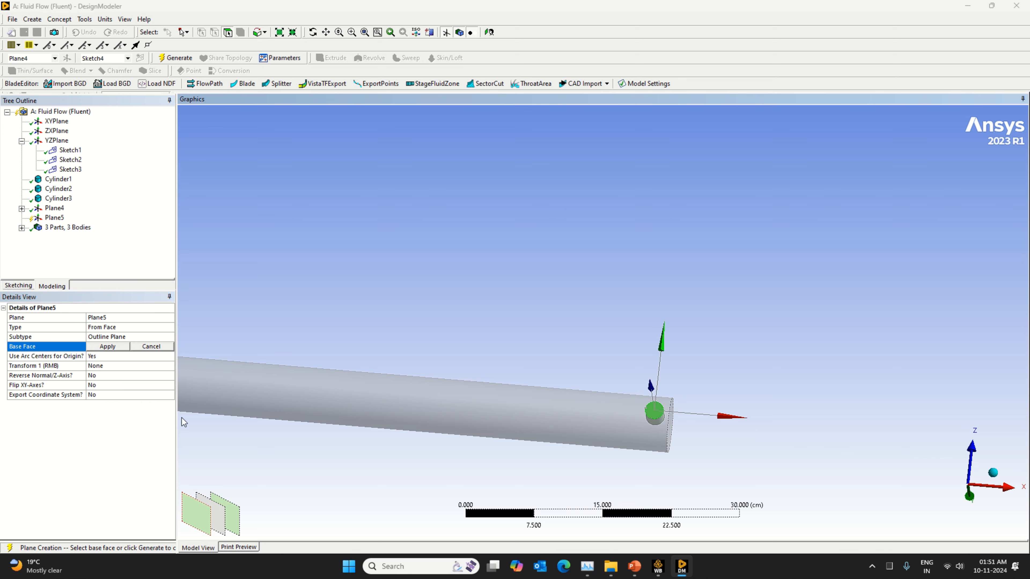
left_click(108, 346)
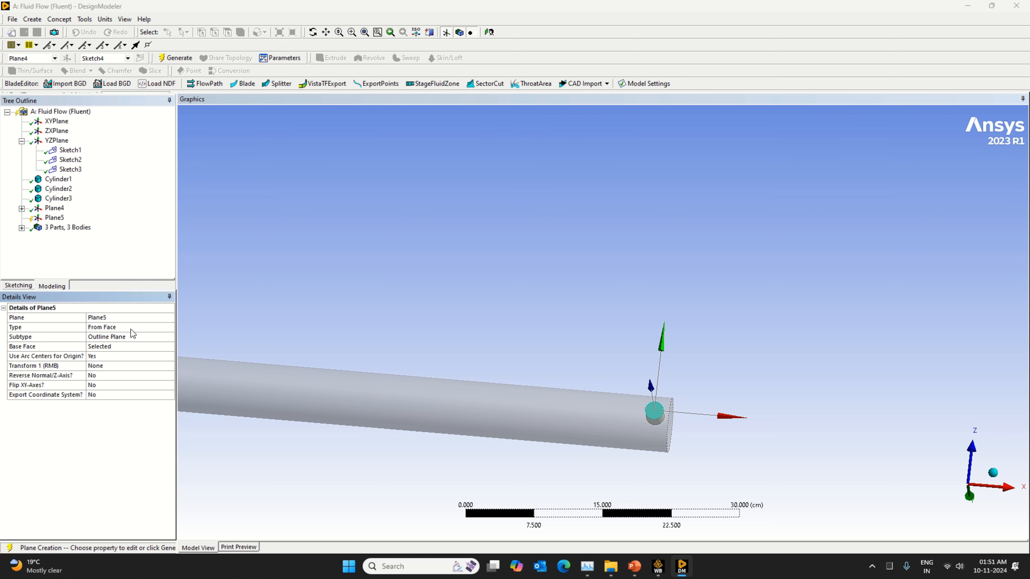
left_click(175, 60)
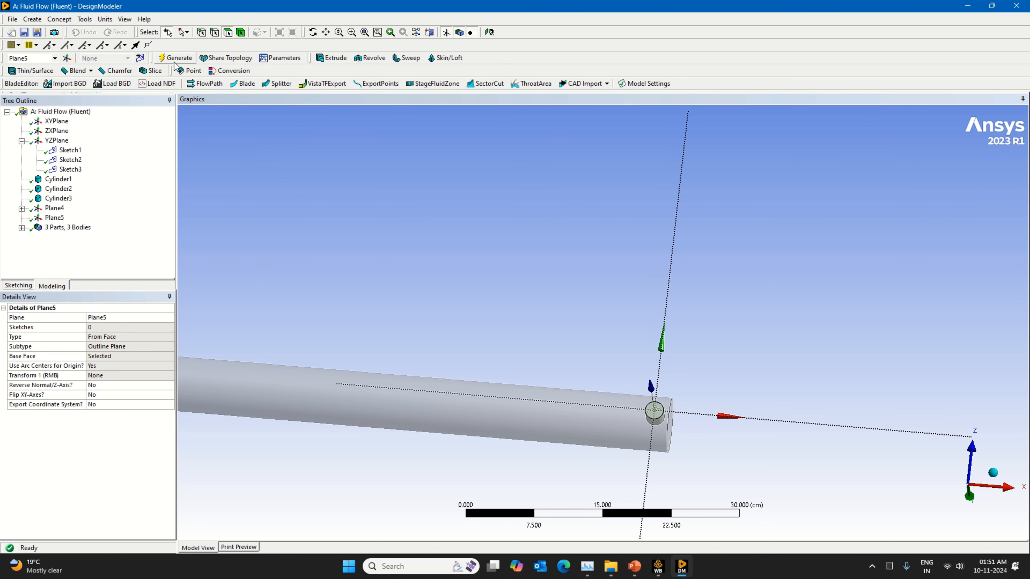
Add a new sketch to the far stub's plane and draw a circle about 0.9 cm in diameter centred on the end face.
left_click(55, 217)
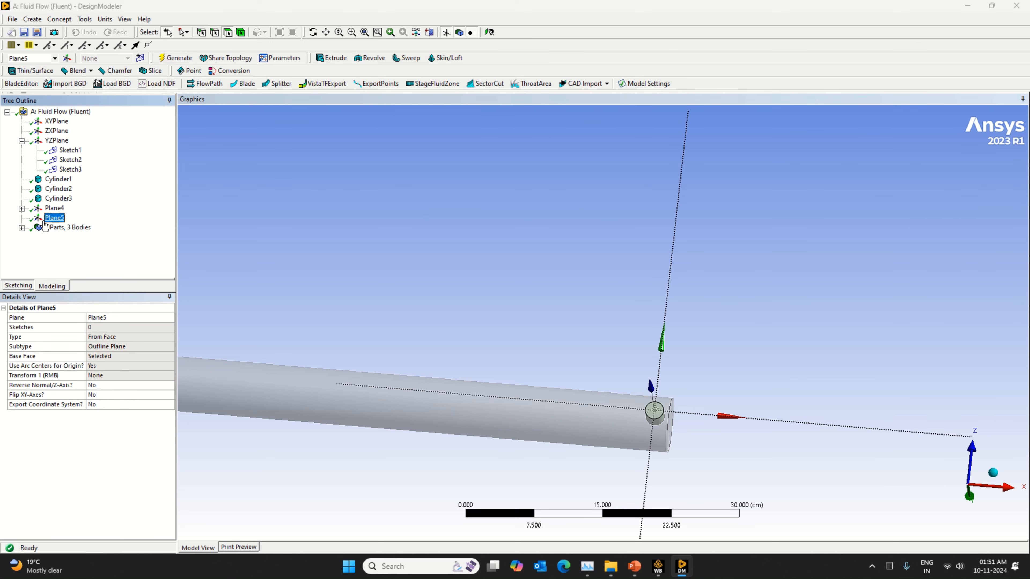
left_click(140, 57)
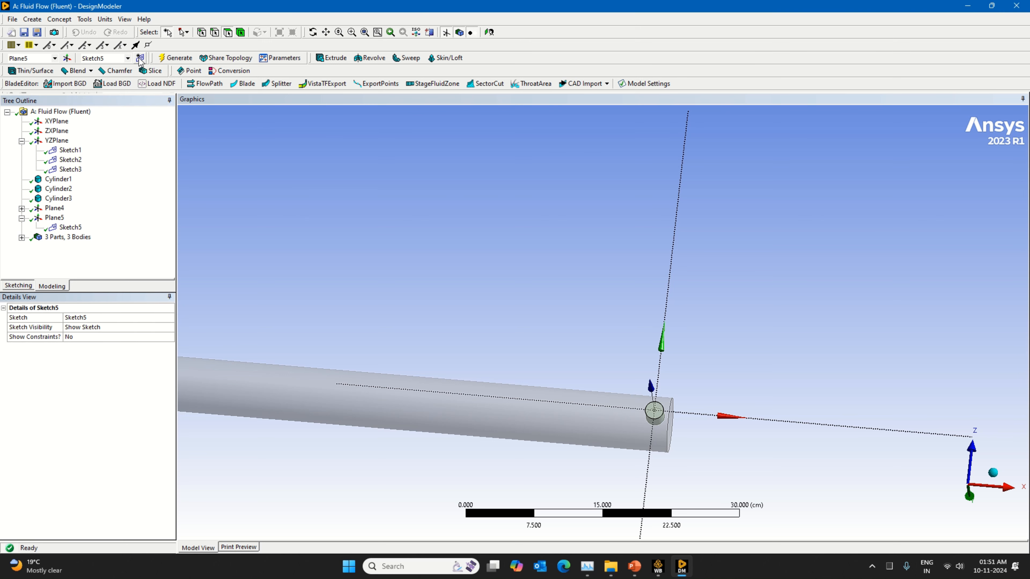
left_click(71, 228)
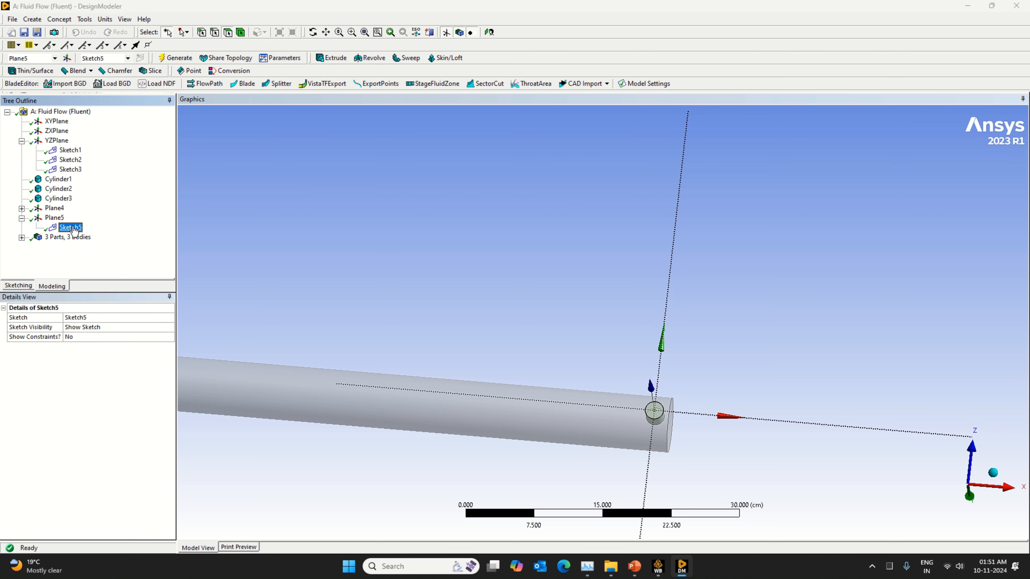
left_click(17, 286)
left_click(40, 203)
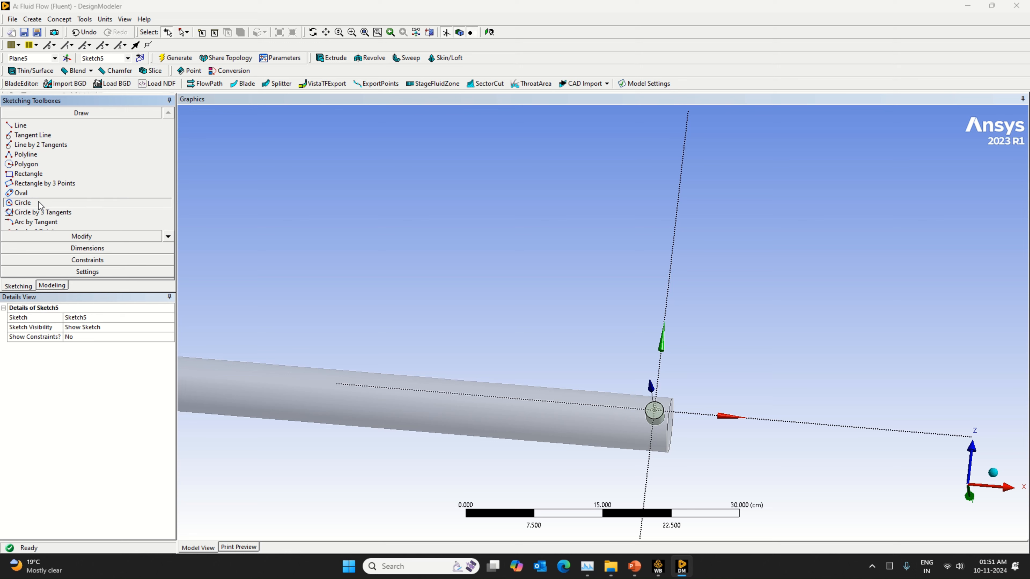
left_click(655, 409)
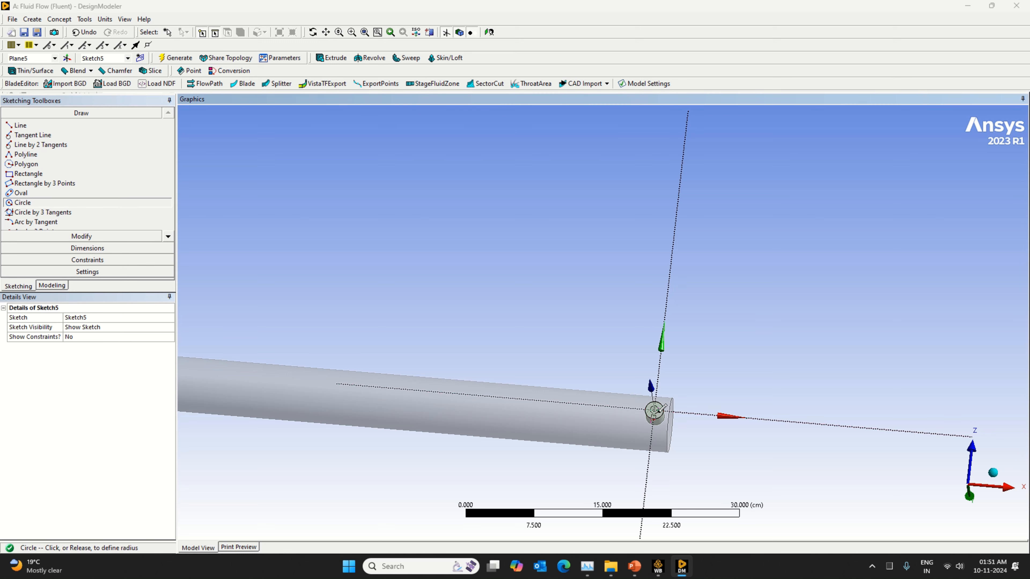
left_click(661, 410)
Dimension the circle on the far stub's end face and set its diameter to 1.8 cm.
scroll(662, 417, "up", 3)
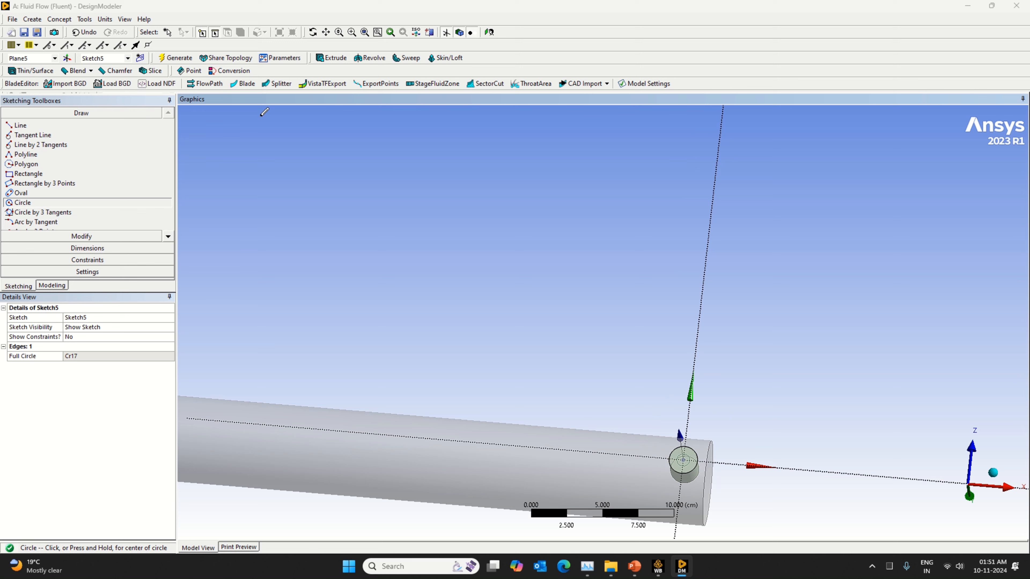
left_click(88, 248)
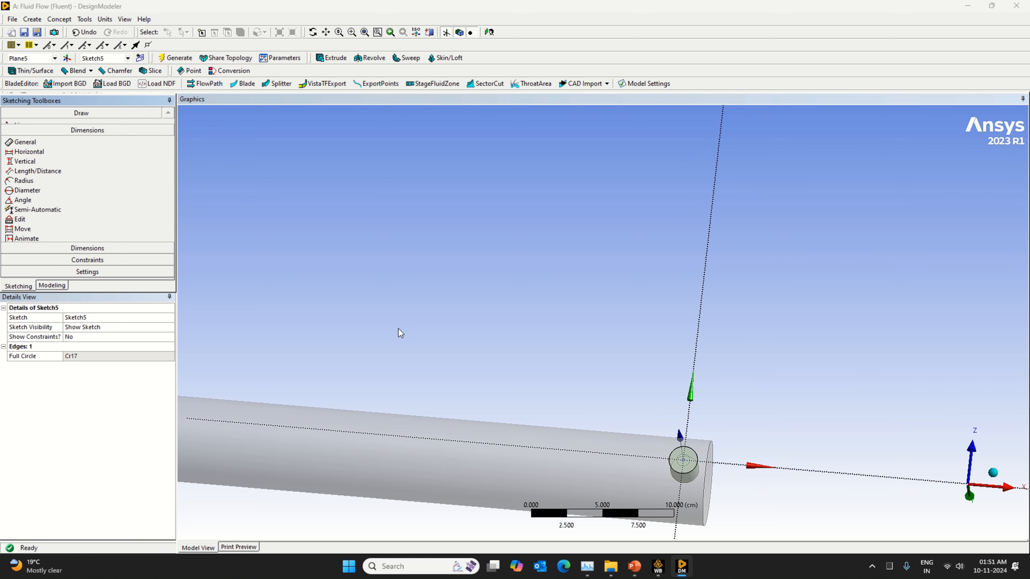
left_click(690, 459)
left_click(698, 449)
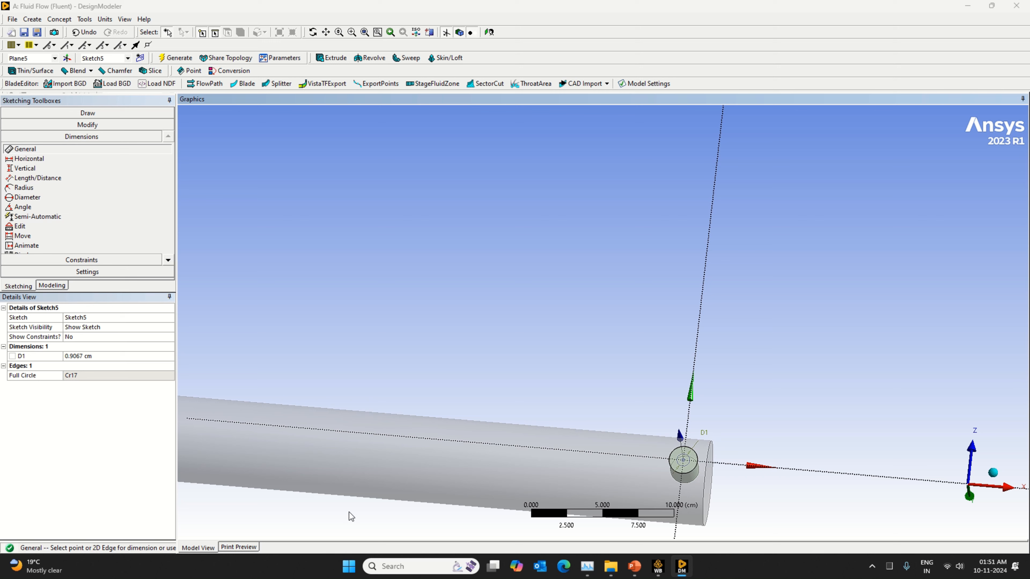
left_click(82, 359)
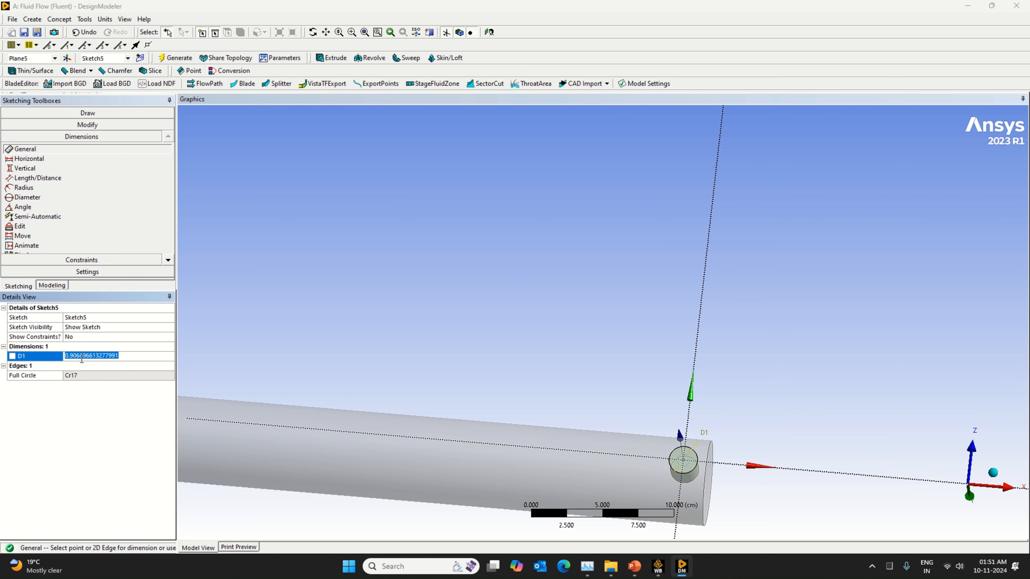
type("1.8")
key("Return")
Review the whole model from isometric, side and end views and examine the concentric circles on the YZPlane up close.
scroll(691, 526, "down", 5)
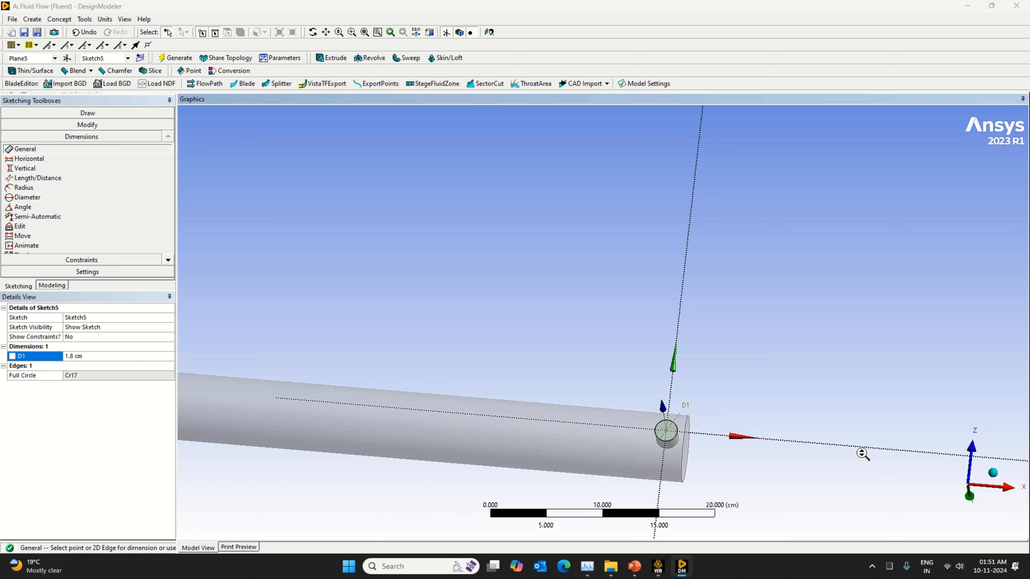
scroll(762, 462, "down", 3)
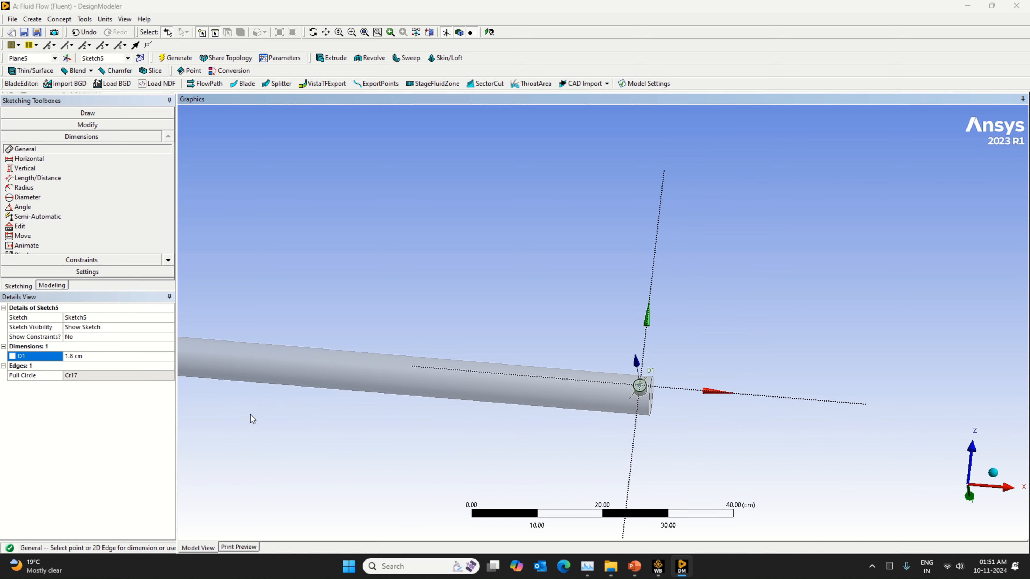
left_click(993, 474)
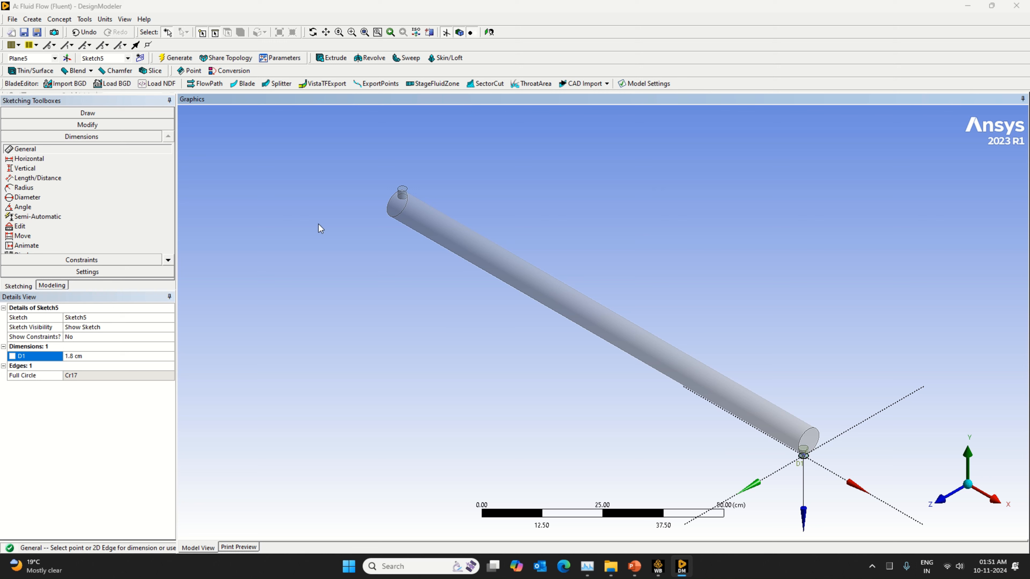
left_click(943, 503)
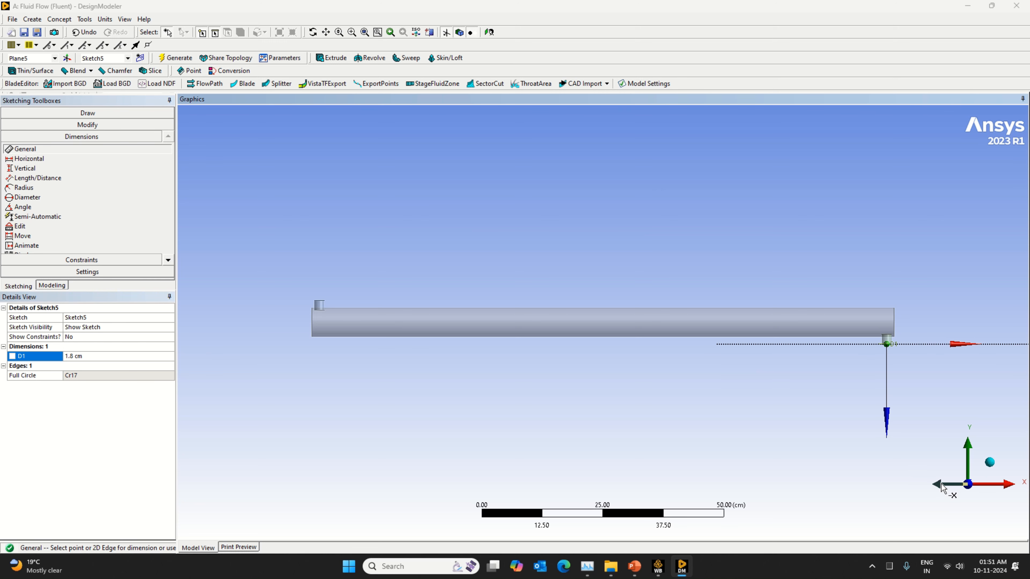
left_click(942, 486)
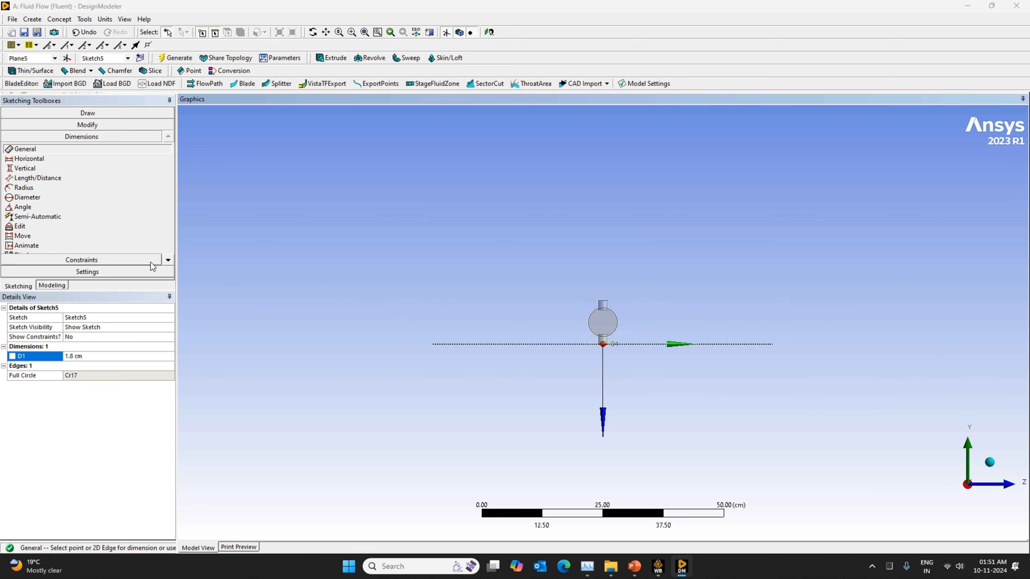
left_click(52, 285)
right_click(57, 140)
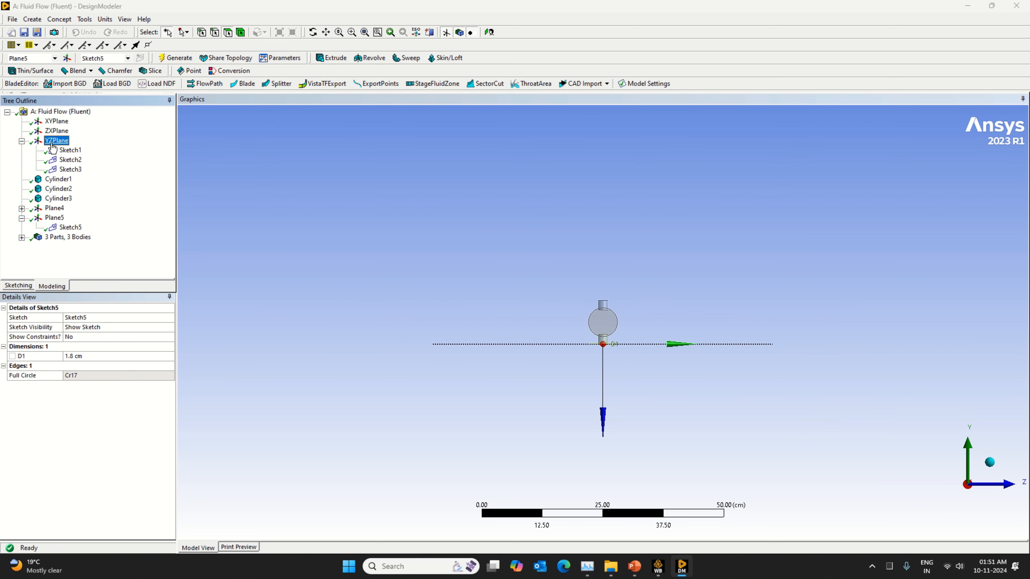
left_click(73, 150)
scroll(602, 328, "up", 10)
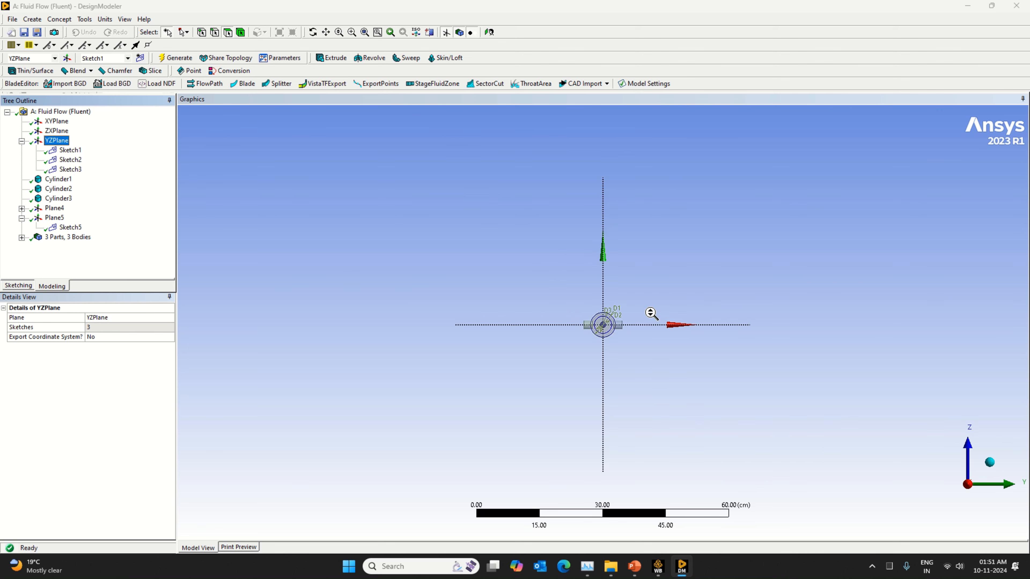
scroll(600, 329, "up", 2)
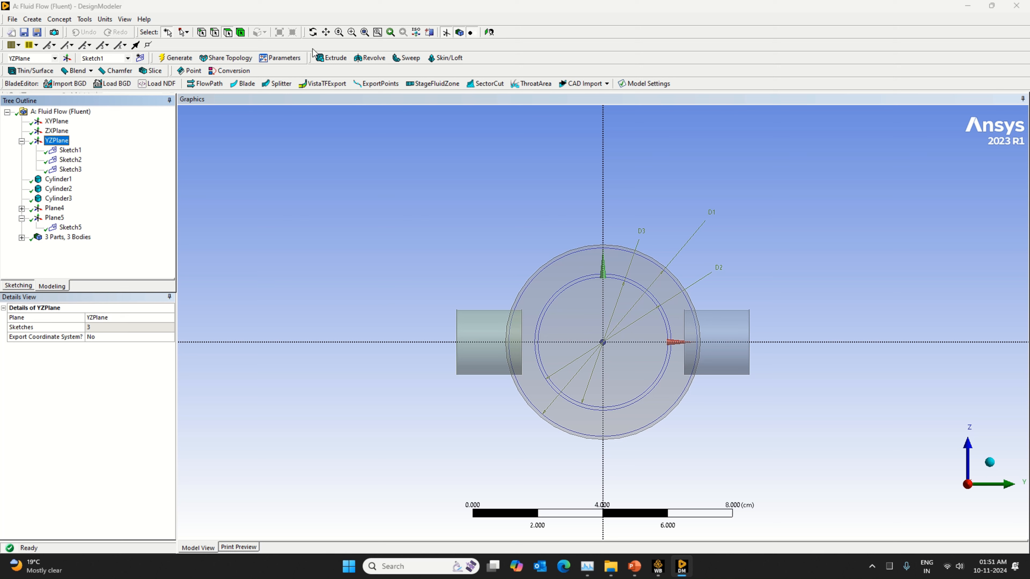
Set up an extrusion of Sketch1 on the YZPlane with the Slice Material operation and a depth of 120 cm.
left_click(331, 58)
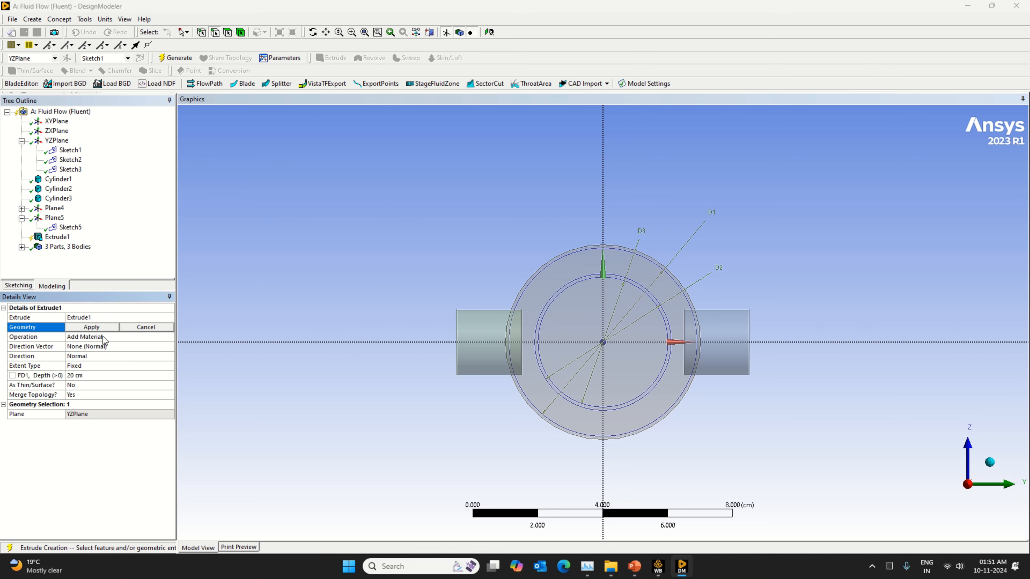
left_click(69, 150)
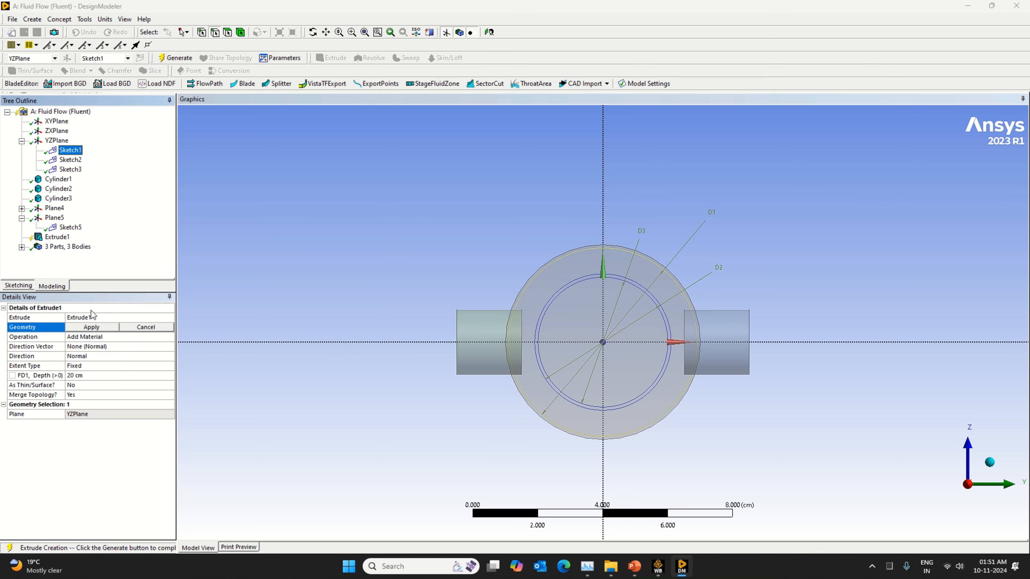
left_click(92, 327)
left_click(169, 338)
left_click(169, 337)
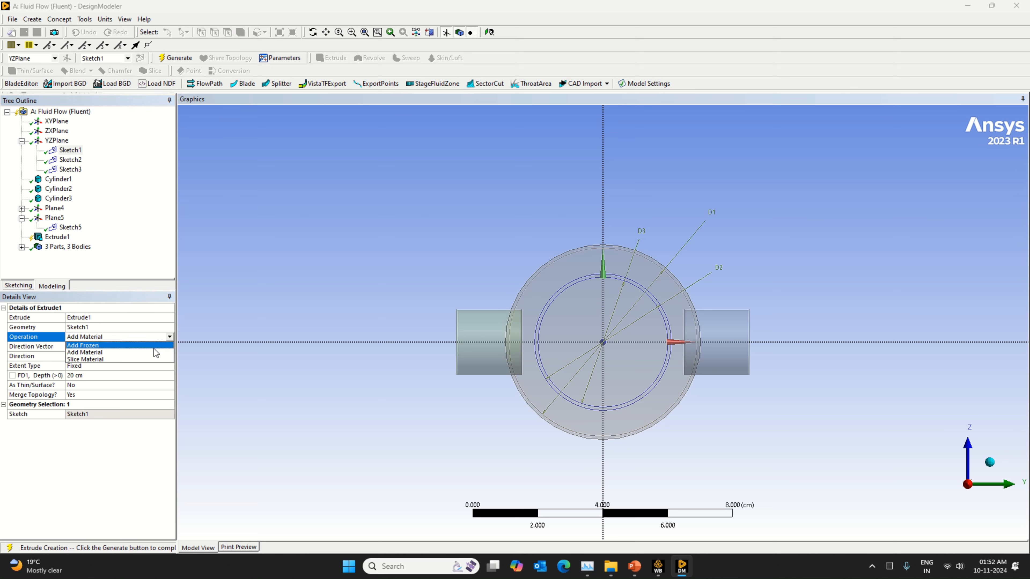
left_click(141, 359)
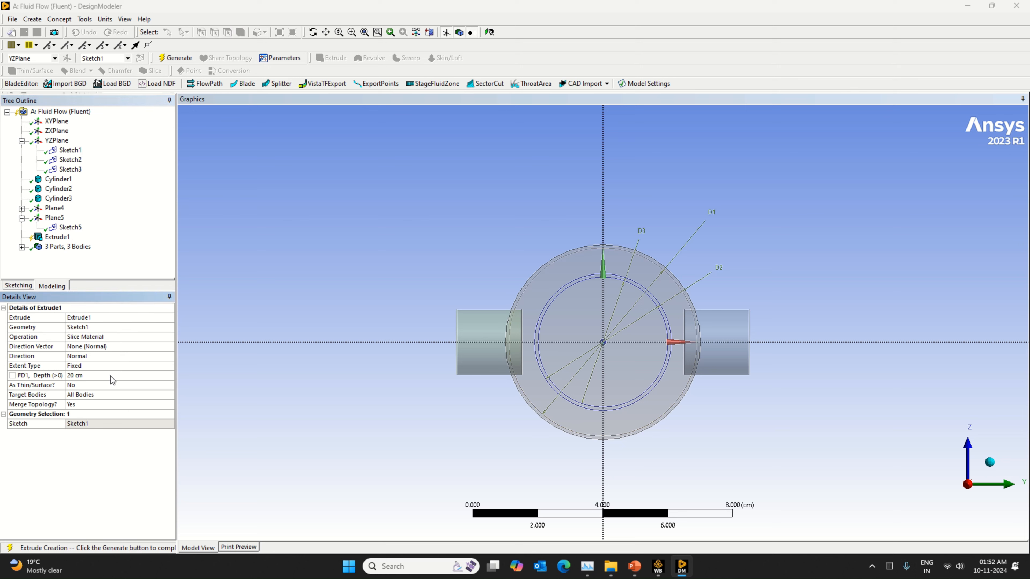
left_click(91, 376)
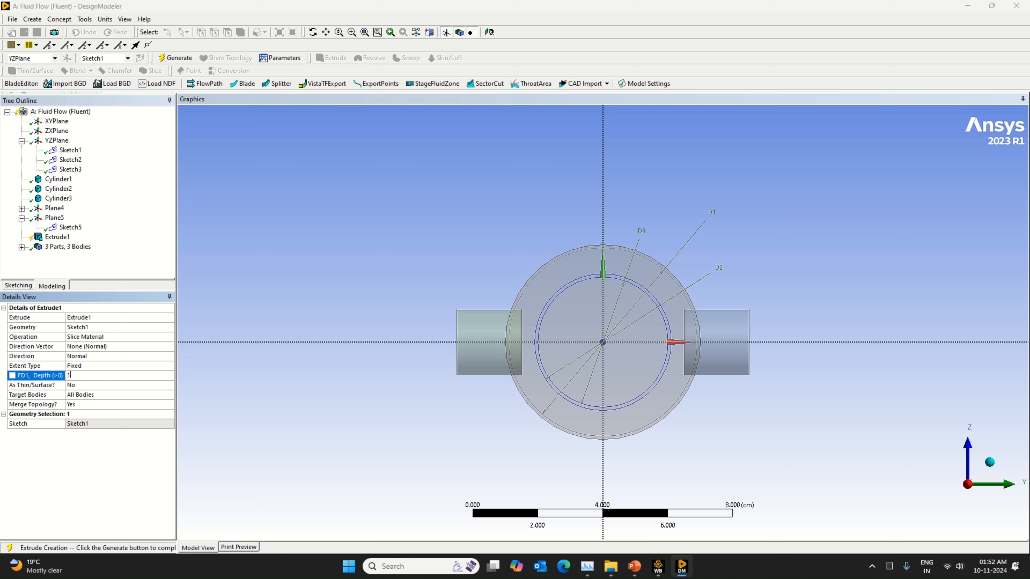
key("Return")
Highlight each existing solid body to identify it, and generate the Sketch1 slice extrusion through all bodies.
left_click(22, 246)
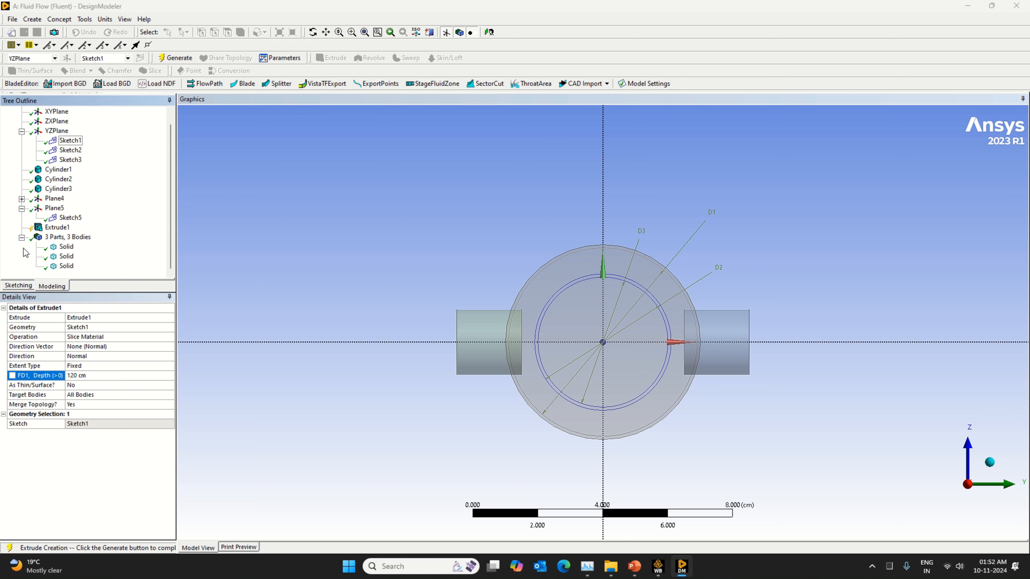
left_click(66, 247)
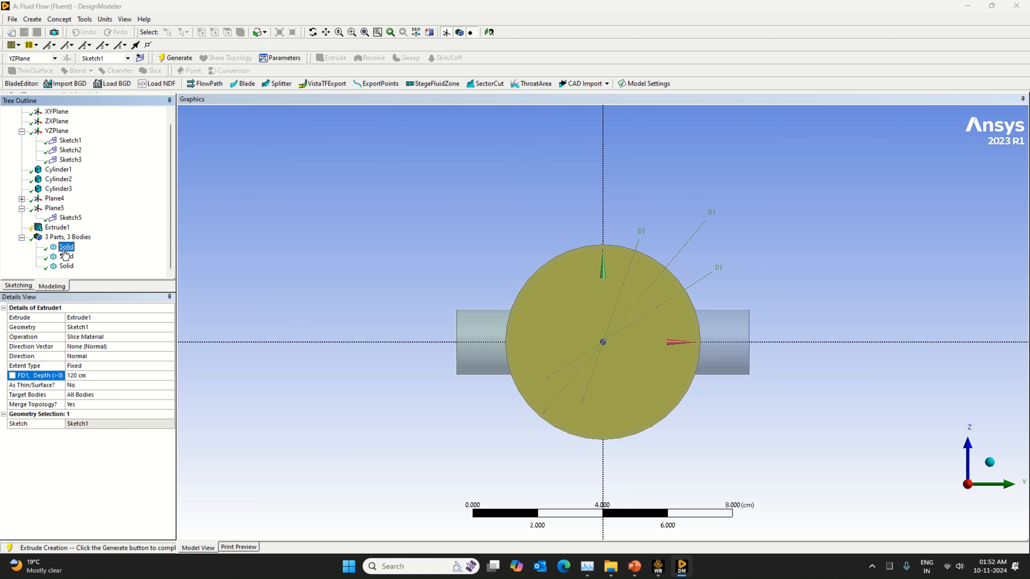
left_click(66, 257)
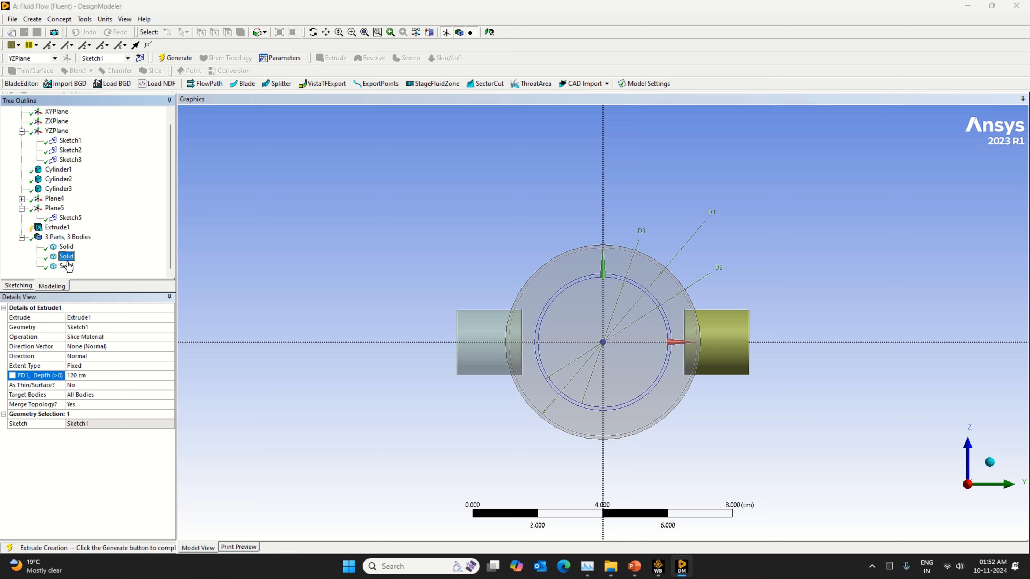
left_click(66, 267)
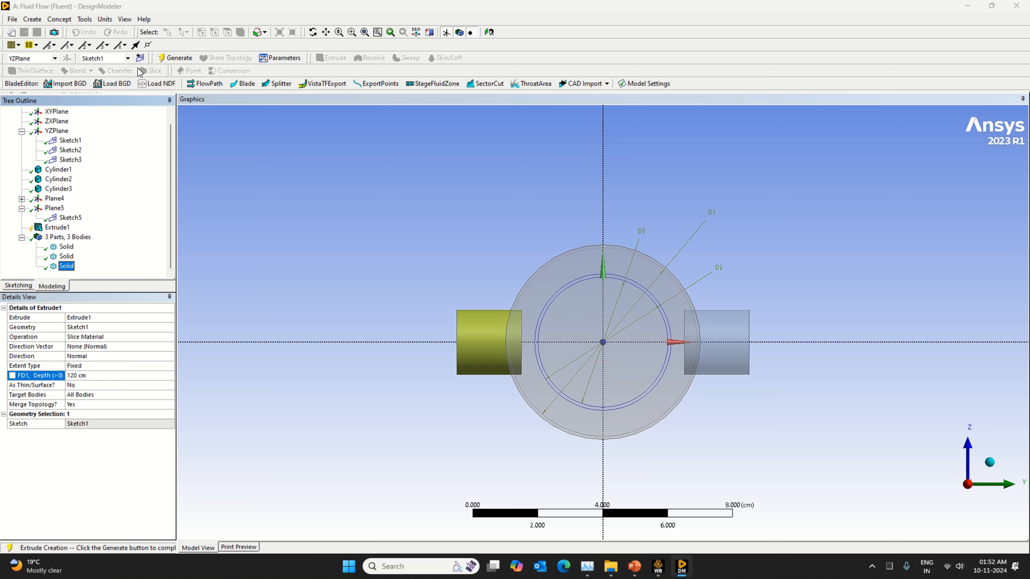
left_click(176, 58)
left_click(171, 58)
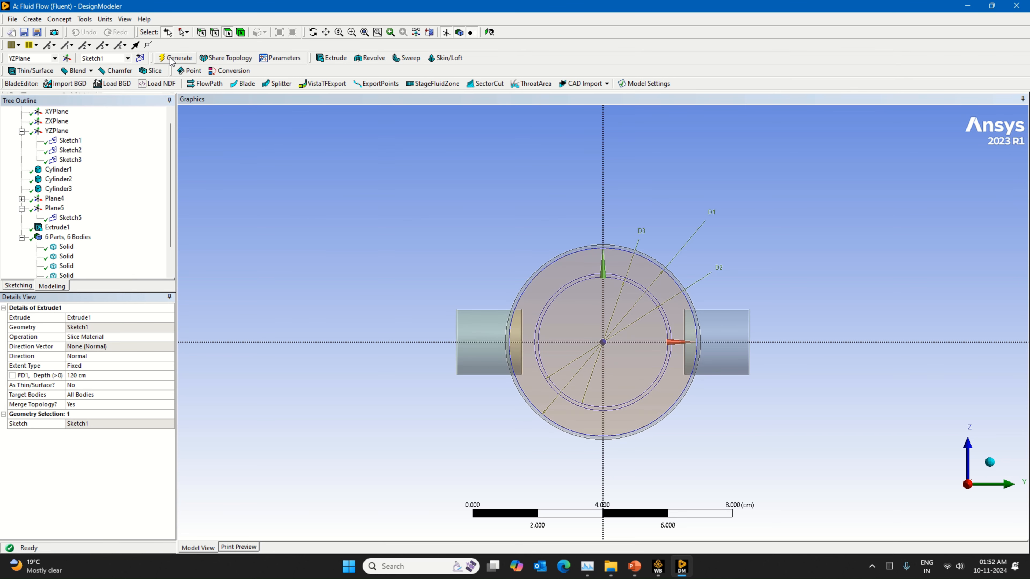
scroll(64, 264, "down", 1)
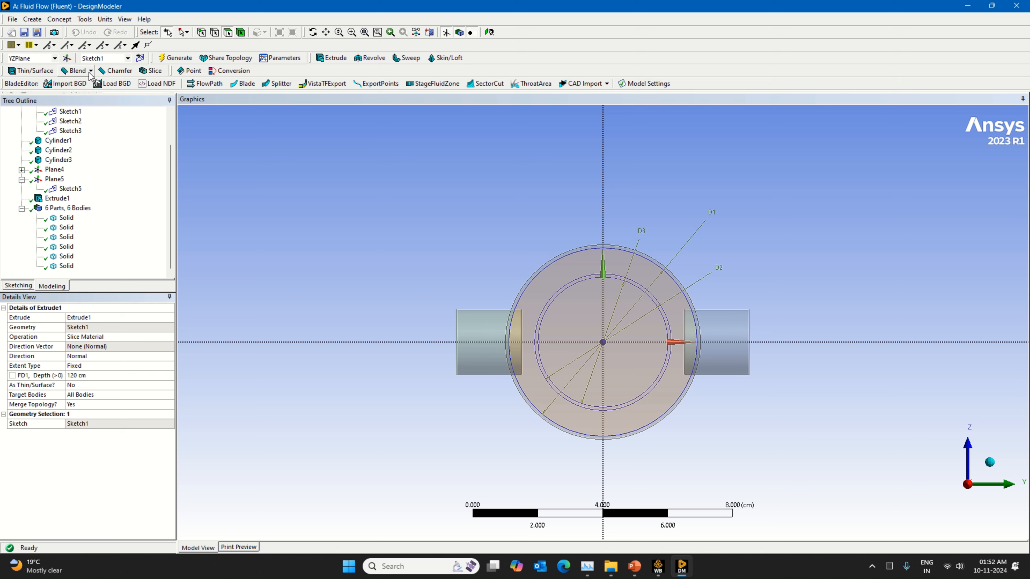
Extrude Sketch2 on the YZPlane as a 120 cm Slice Material operation through all bodies and generate it.
left_click(331, 59)
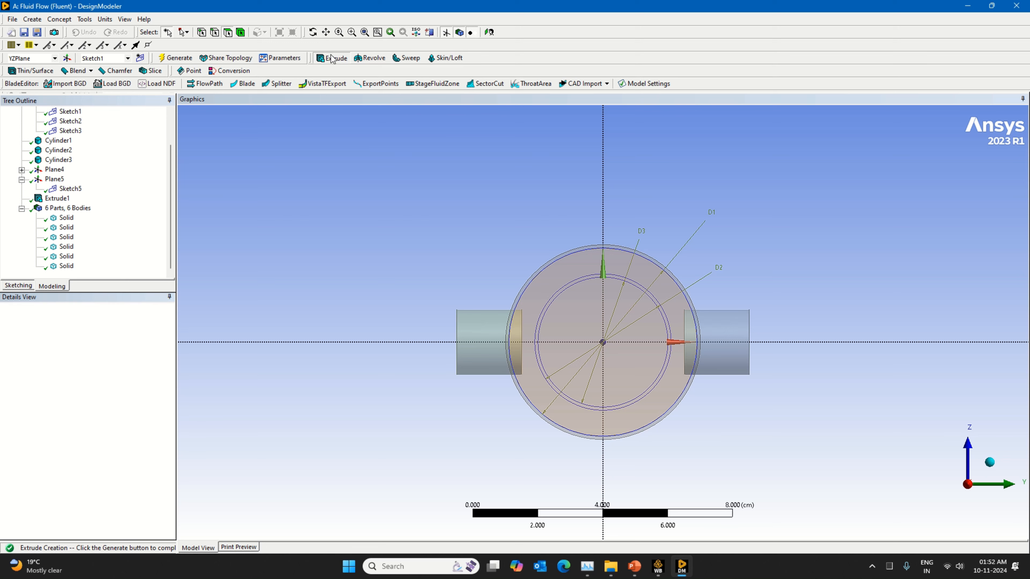
left_click(70, 121)
left_click(108, 332)
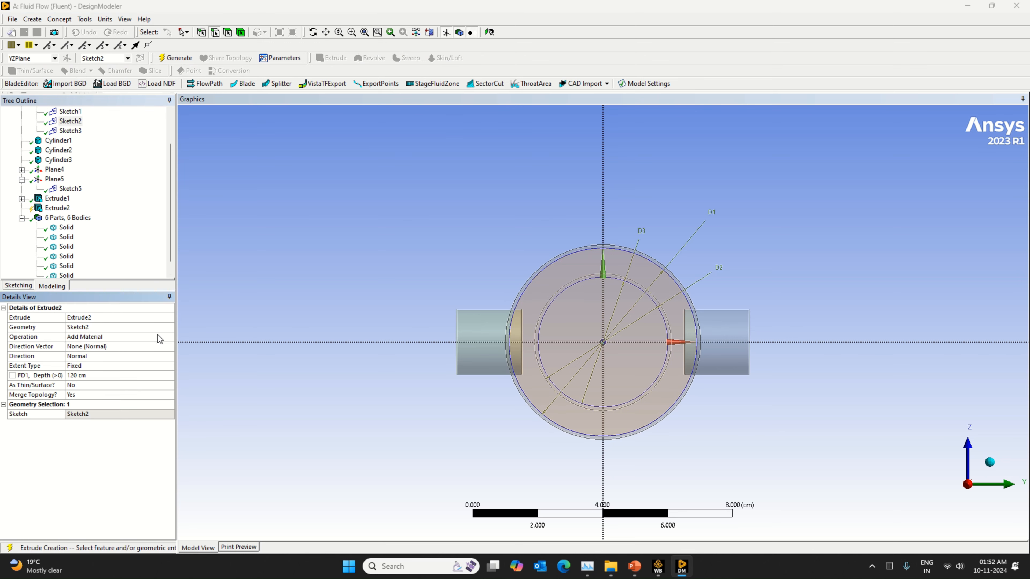
left_click(172, 339)
left_click(170, 337)
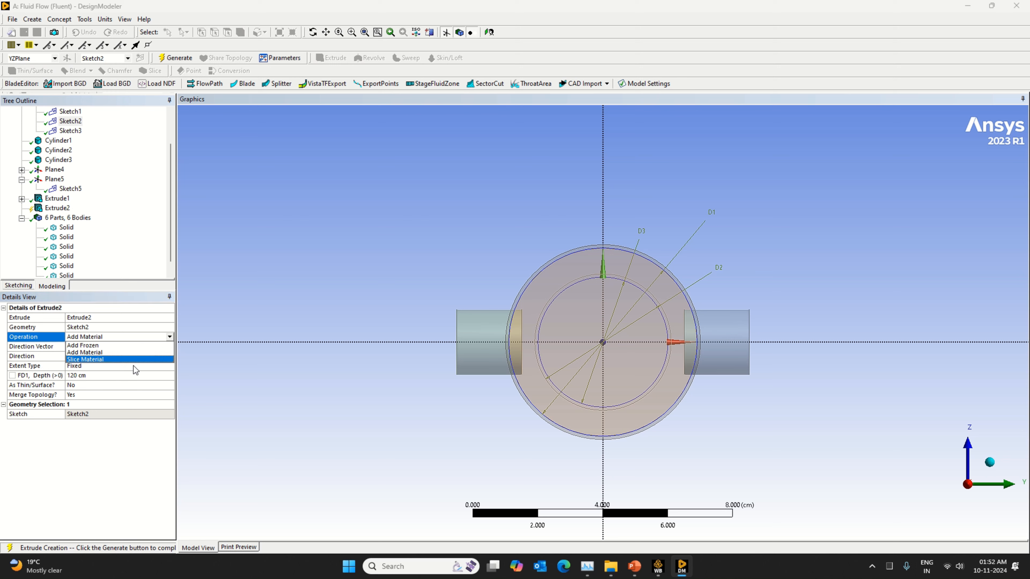
left_click(132, 360)
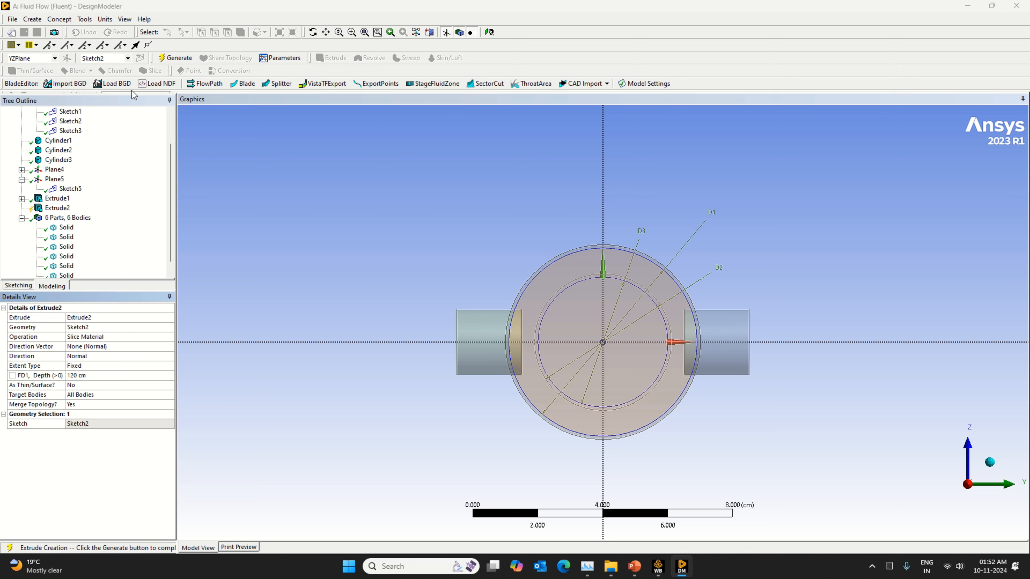
left_click(177, 61)
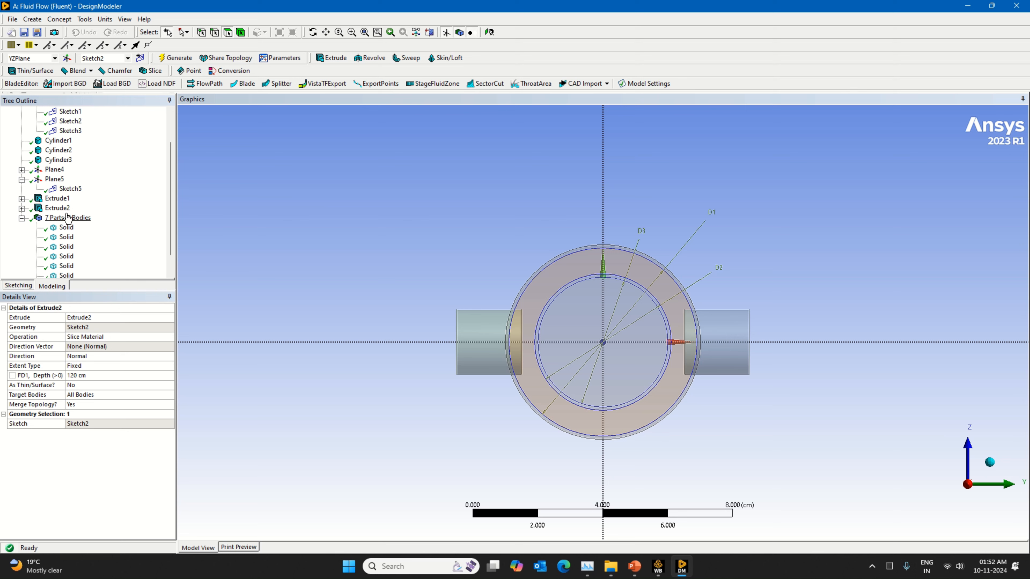
Extrude Sketch3 on the YZPlane as a 120 cm Slice Material operation through all bodies and generate it.
left_click(328, 58)
left_click(92, 328)
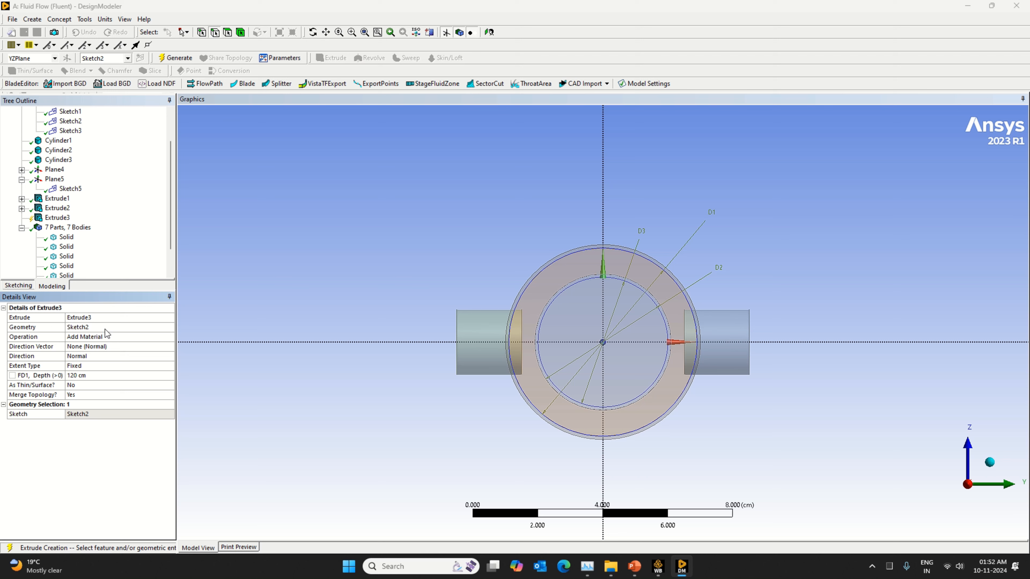
left_click(107, 326)
left_click(71, 131)
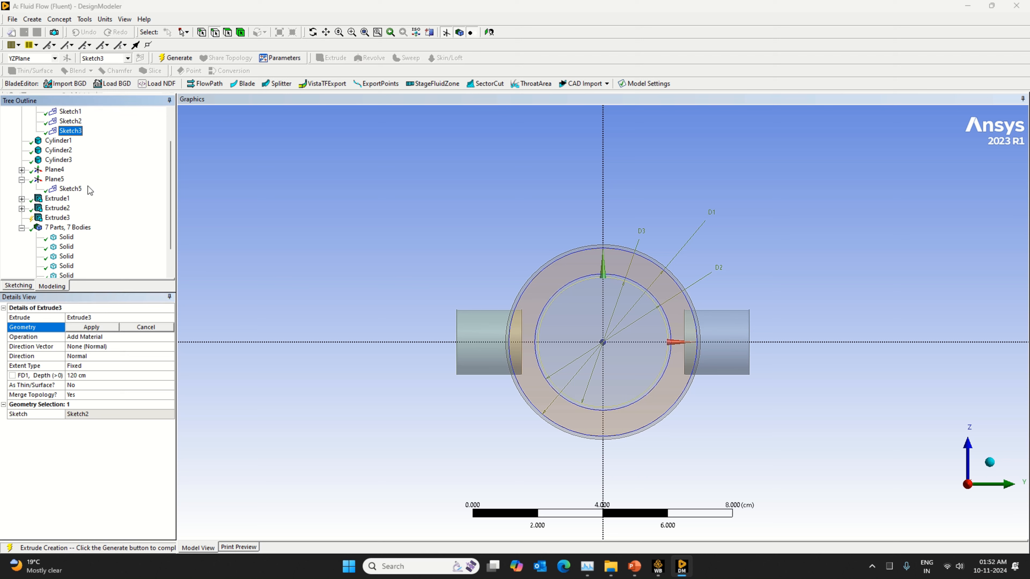
left_click(111, 328)
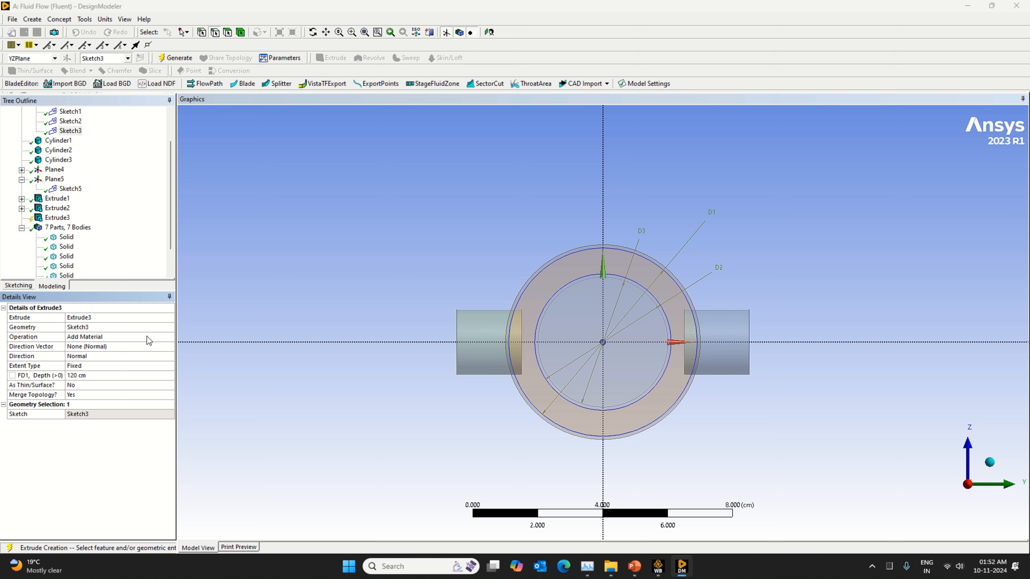
left_click(161, 337)
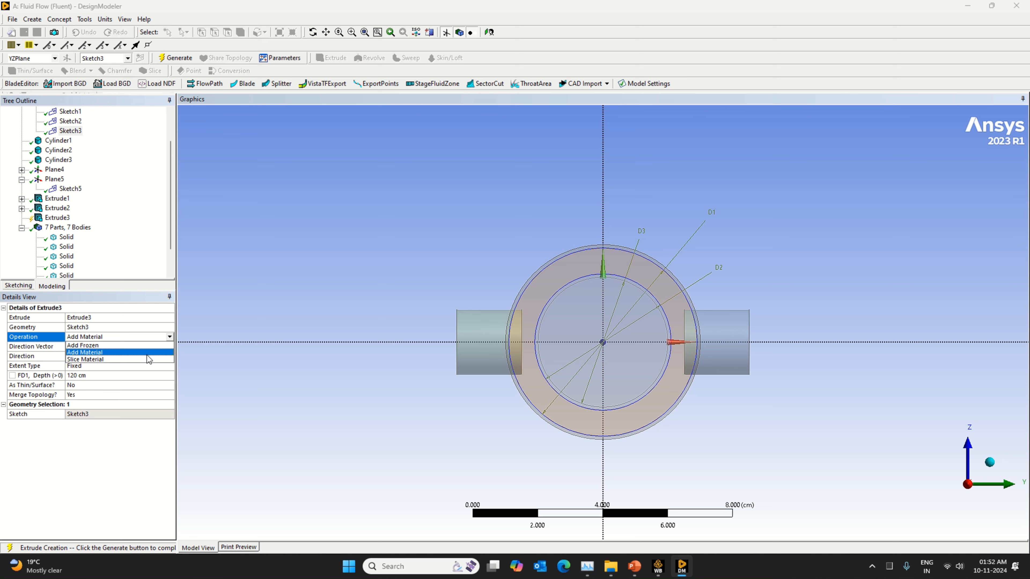
left_click(149, 359)
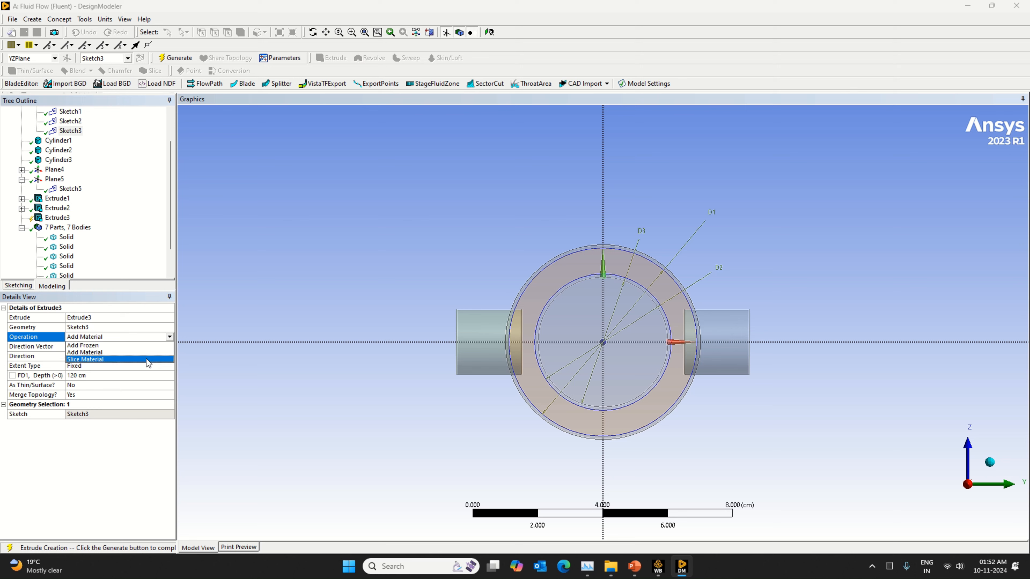
left_click(179, 59)
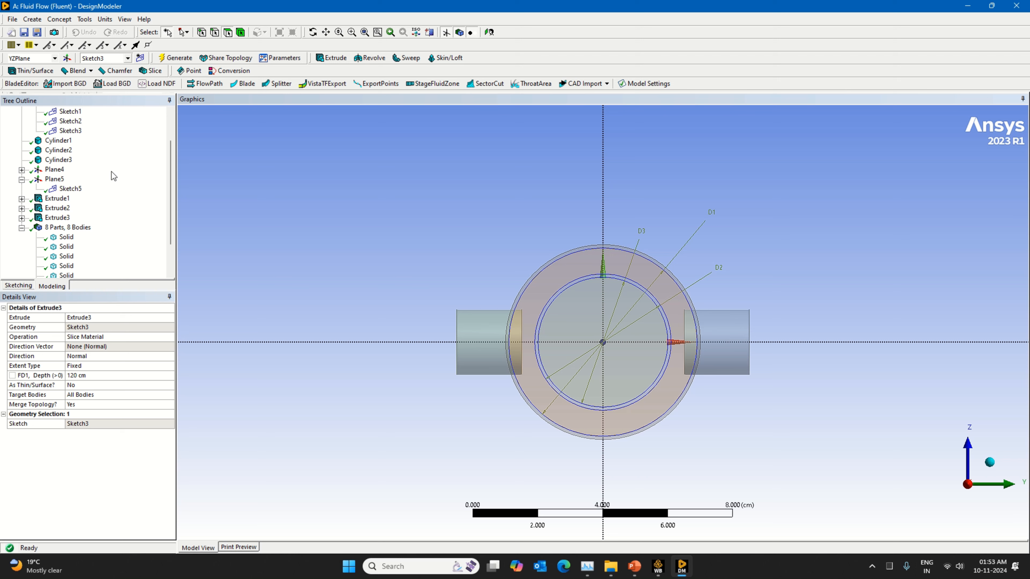
Generate a second Slice Material extrusion of Sketch3 with a 120 cm depth, targeting all bodies.
left_click(331, 58)
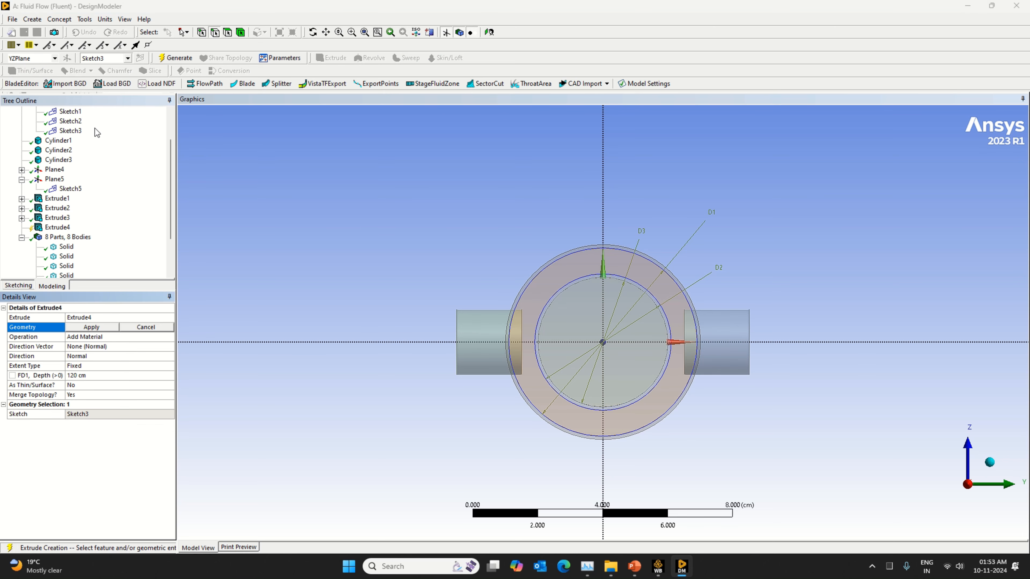
left_click(69, 130)
left_click(103, 327)
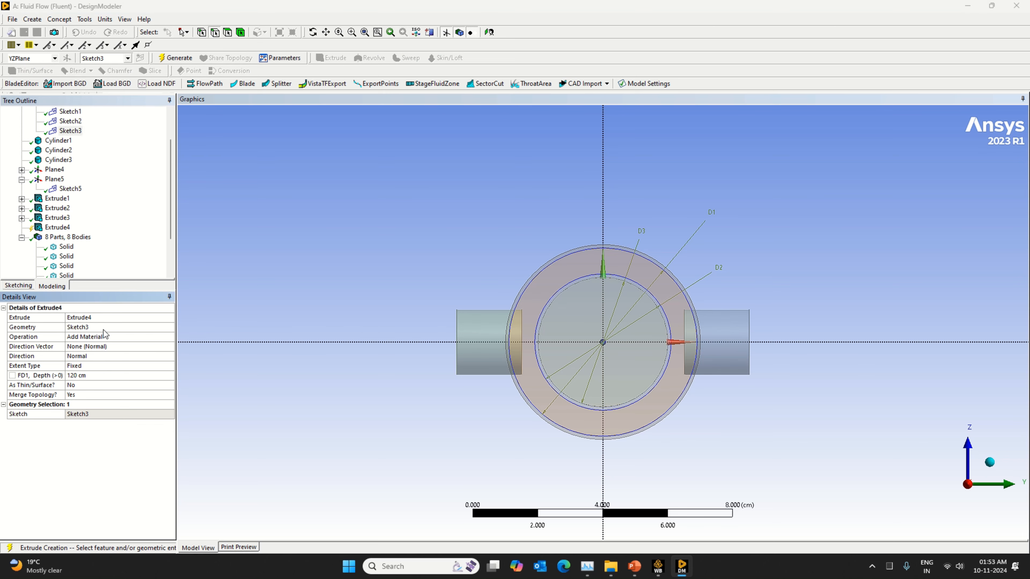
left_click(170, 340)
left_click(169, 340)
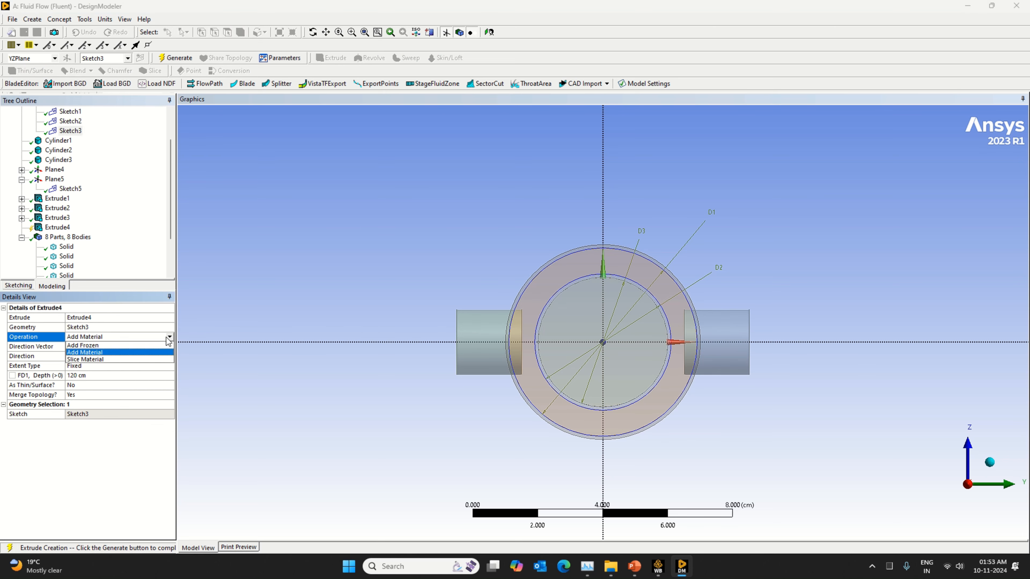
left_click(152, 362)
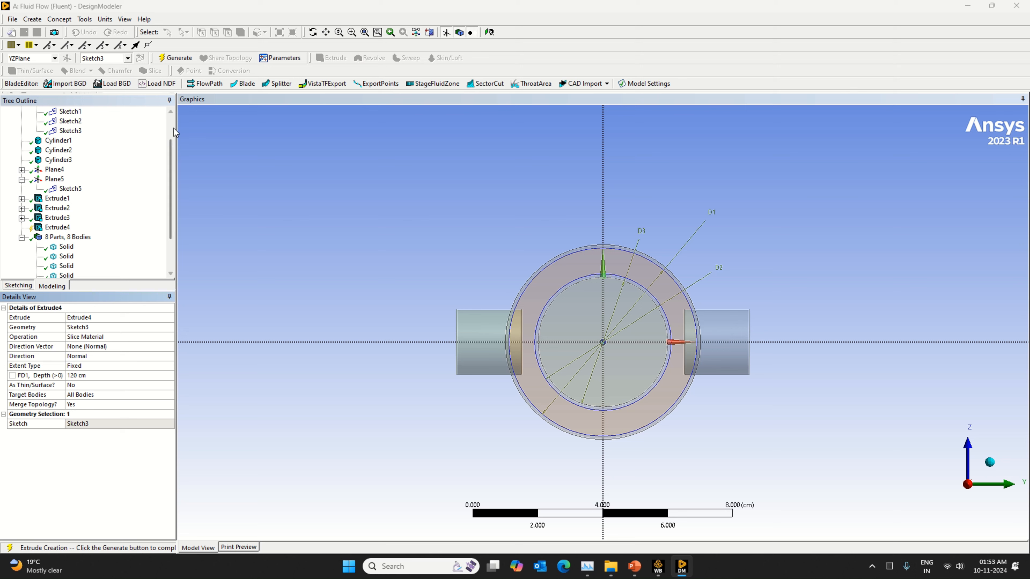
left_click(179, 59)
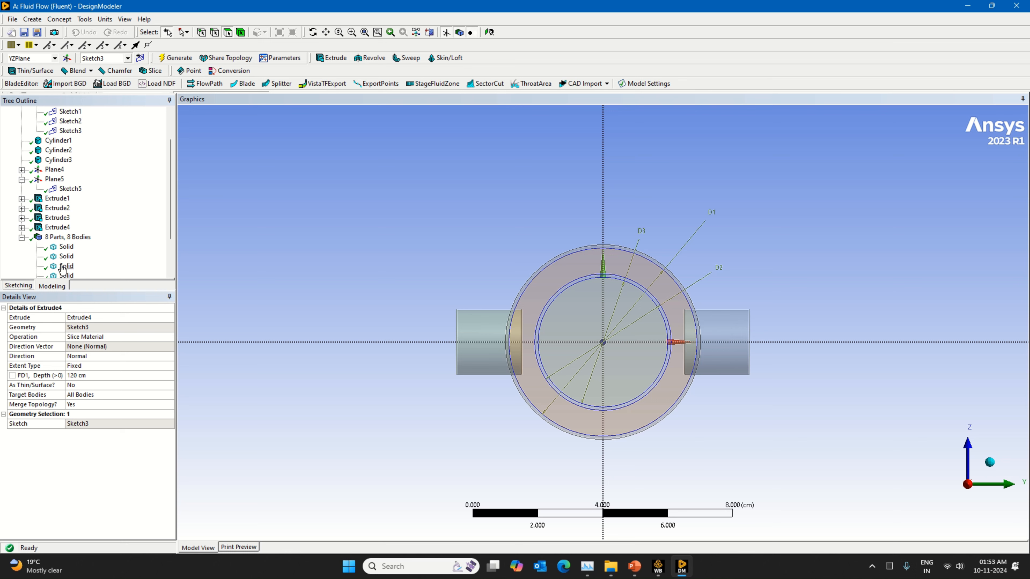
View the cylinder end-on and select the core, the thin inner ring, the wide ring and the outer ring as bodies to examine them.
left_click(989, 463)
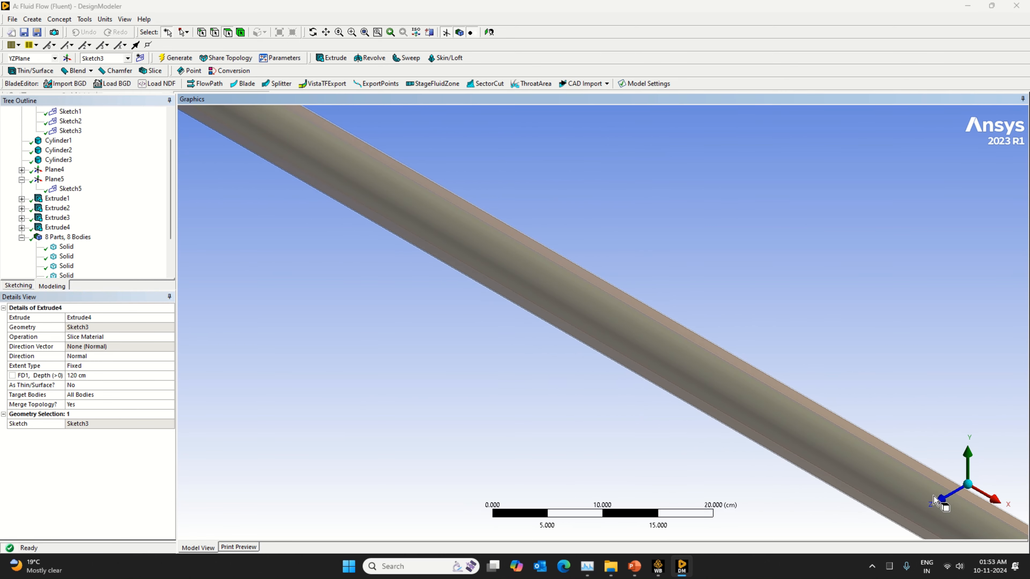
left_click(934, 501)
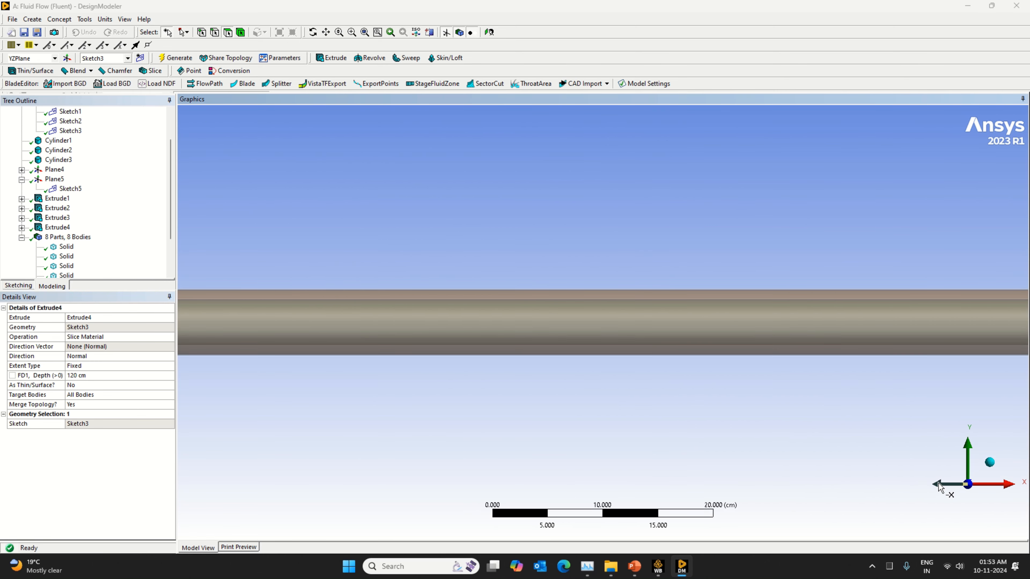
left_click(938, 485)
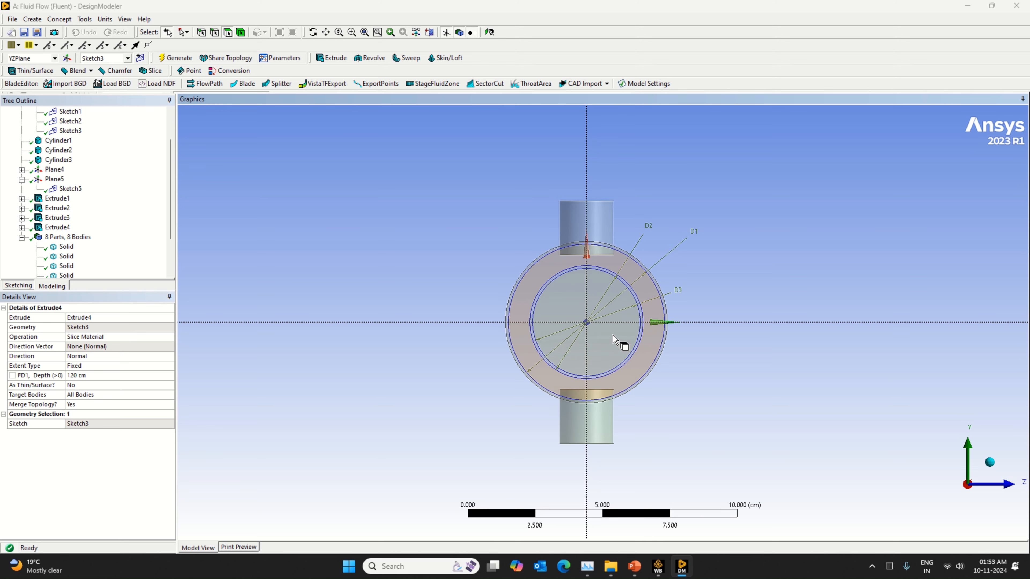
left_click(612, 339)
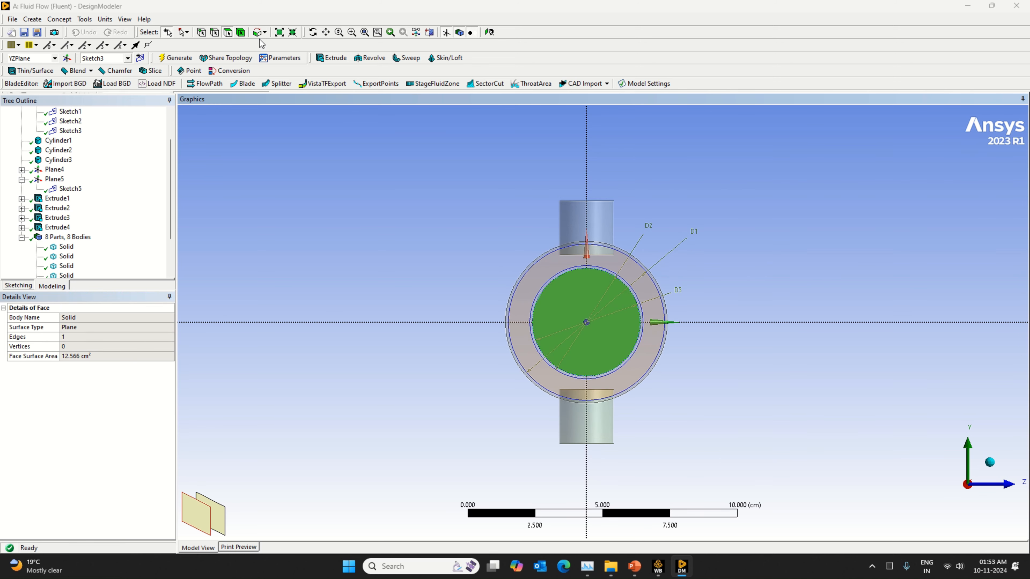
left_click(241, 33)
left_click(628, 329)
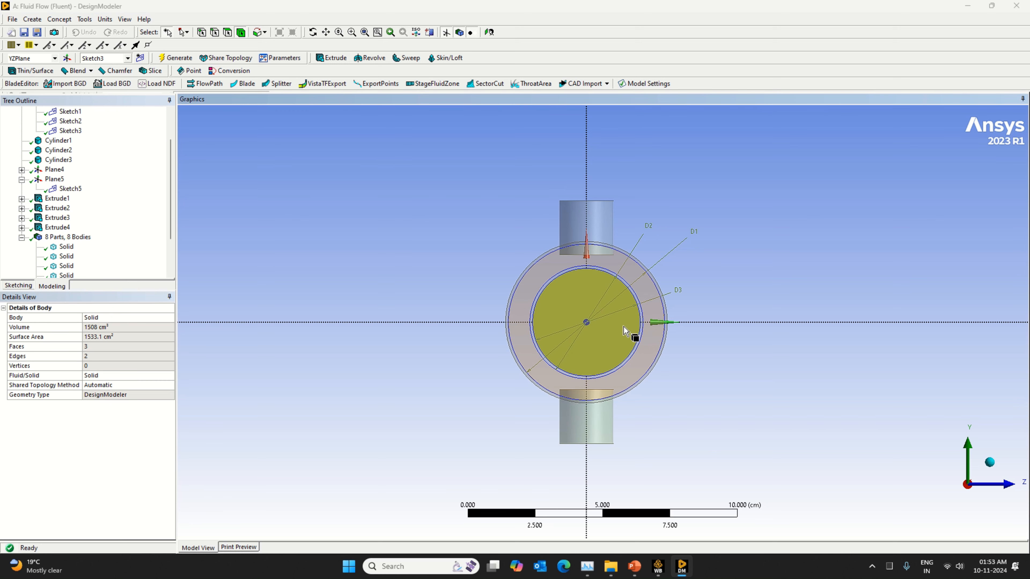
left_click(642, 318)
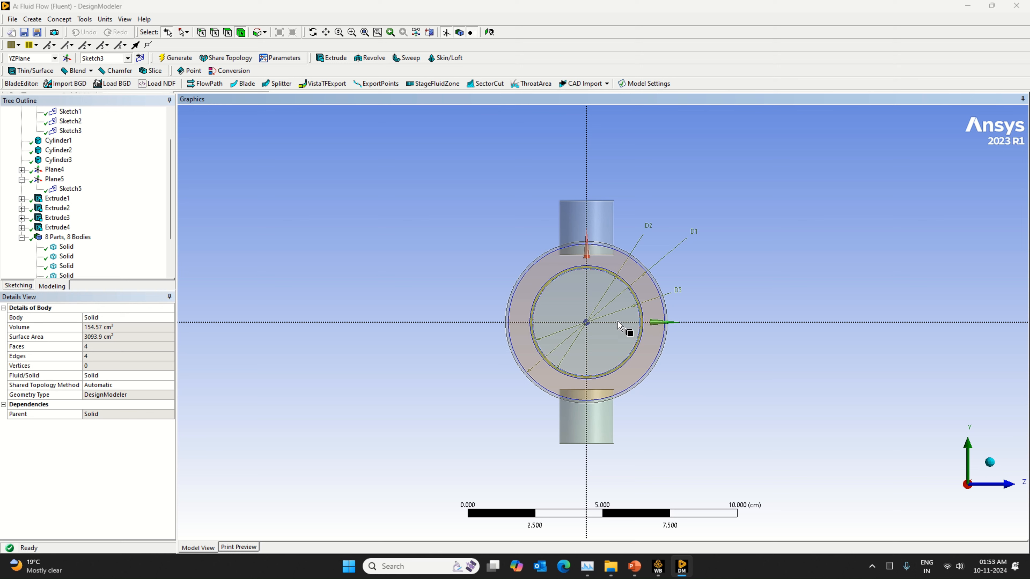
left_click(623, 332)
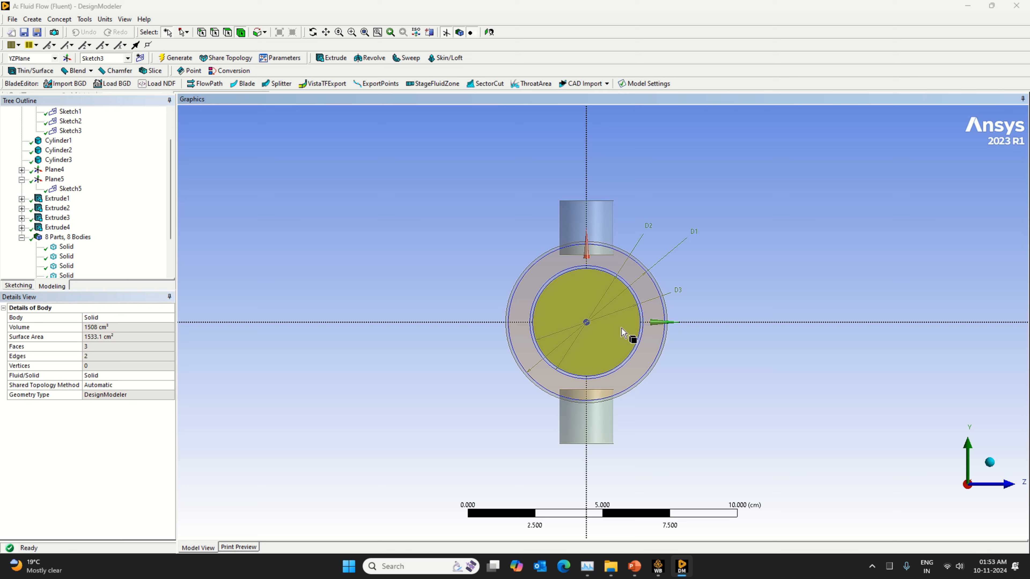
left_click(642, 314)
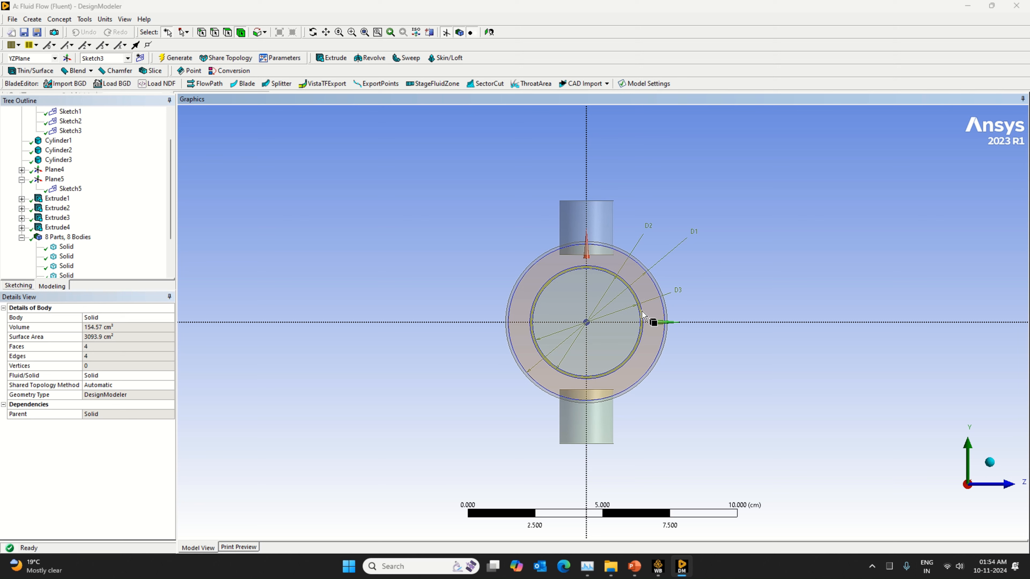
left_click(658, 316)
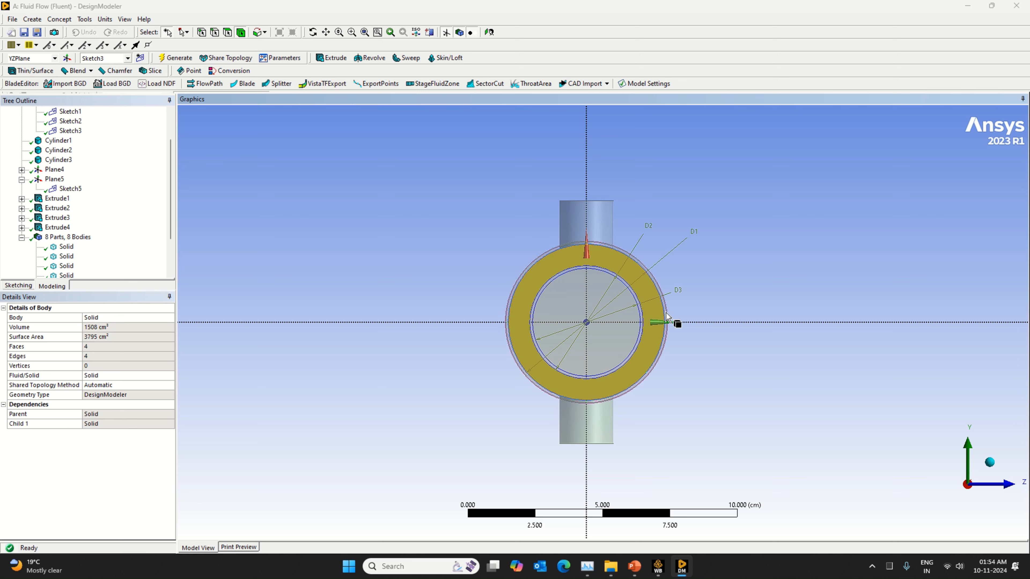
left_click(667, 317)
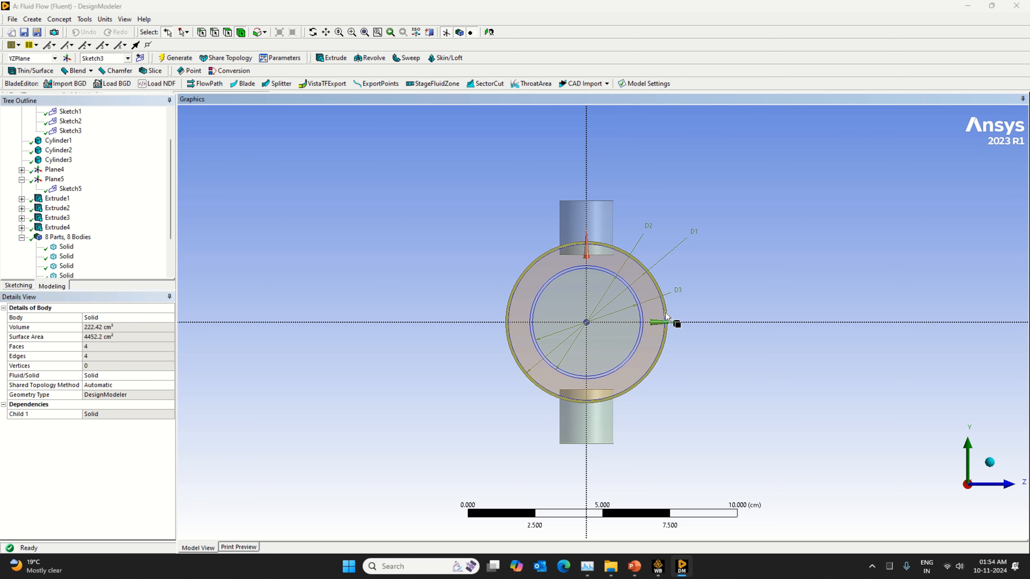
Step through the solid bodies in the model tree from last to first to identify each one.
scroll(69, 266, "down", 2)
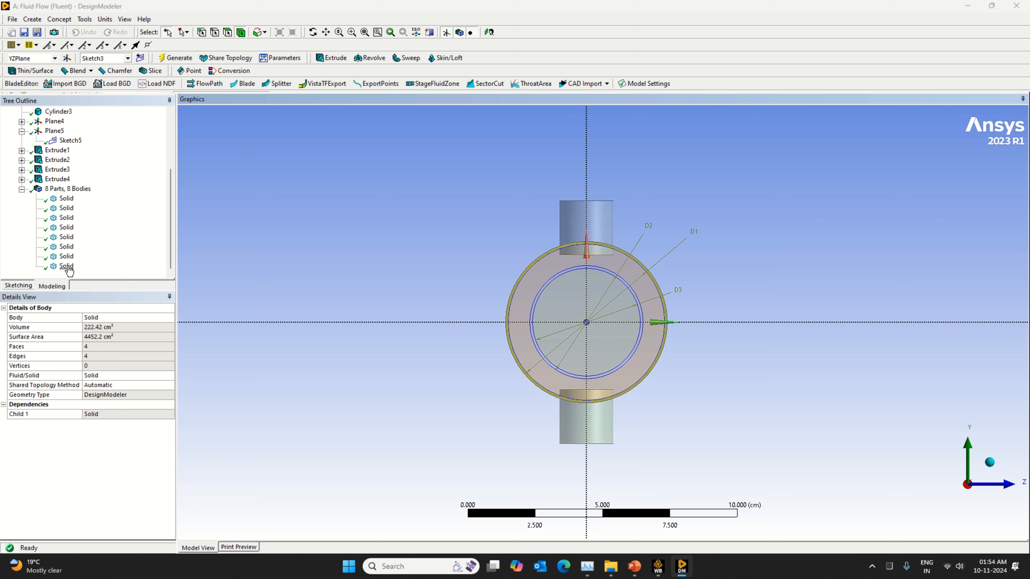
left_click(67, 267)
key("Up")
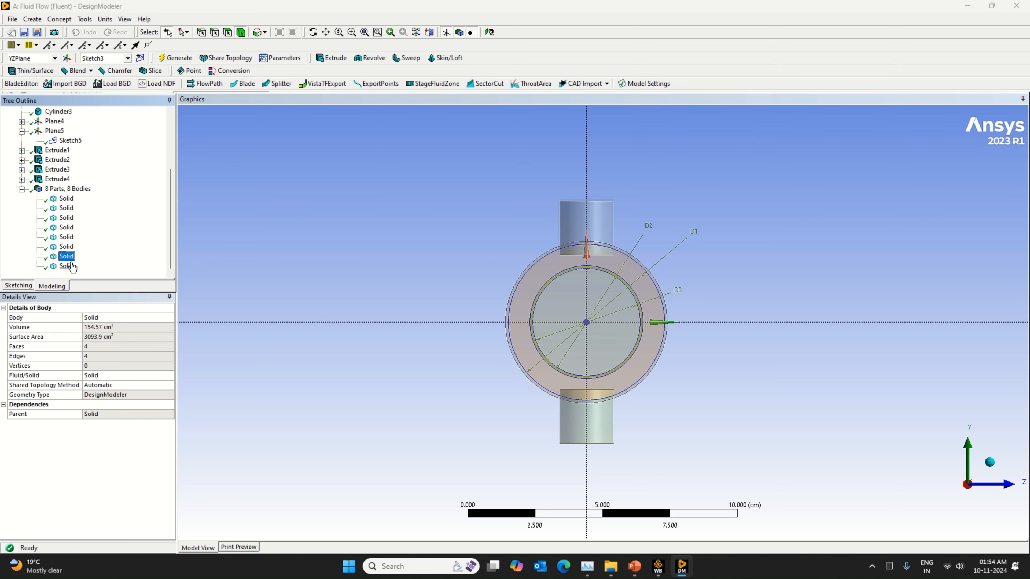
key("Up")
key("Up")
key("Up")
key("Up")
key("Up")
key("Up")
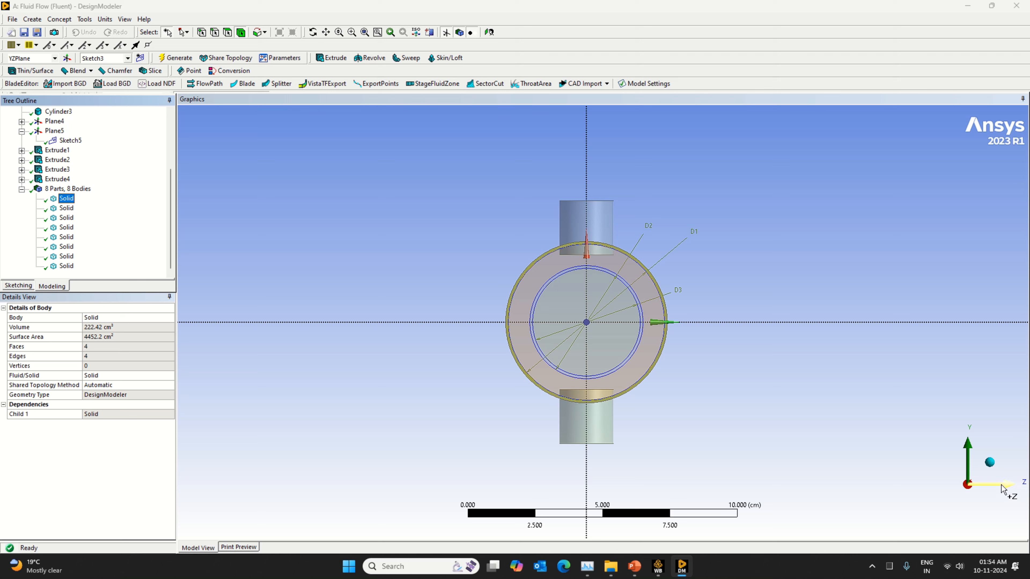
Start a new plane of type From Plane and set YZPlane as its base plane.
left_click(68, 60)
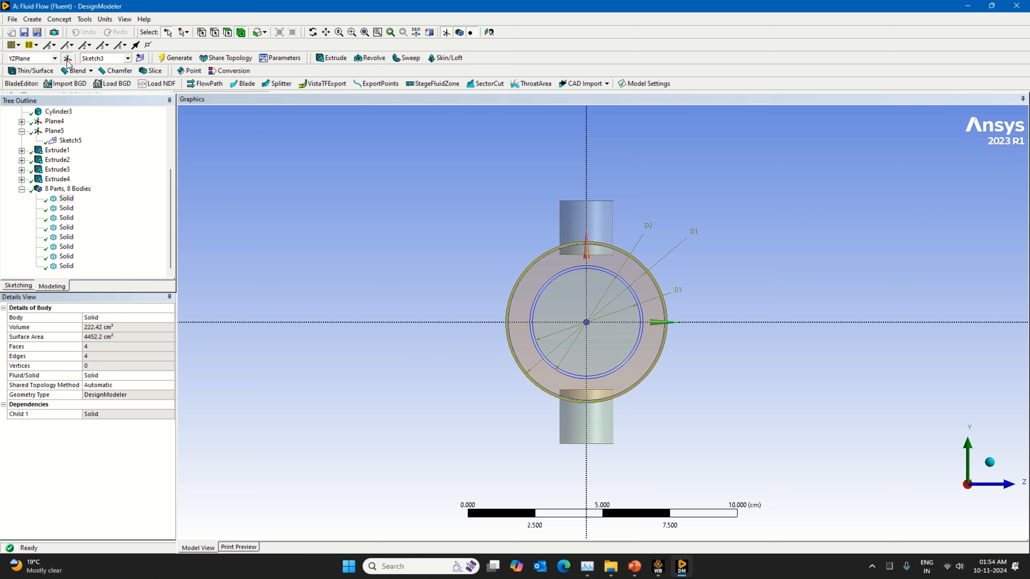
left_click(67, 60)
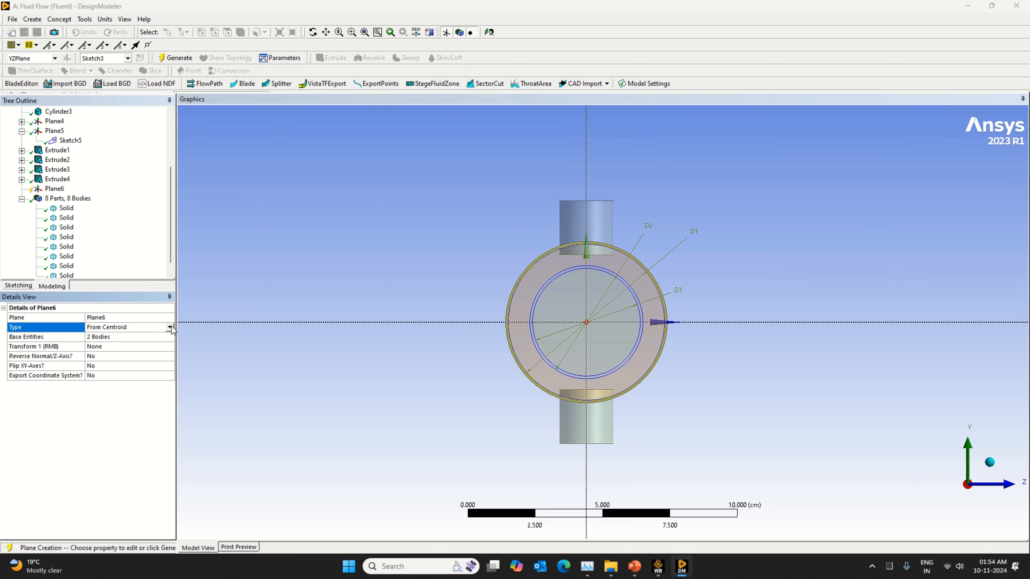
left_click(168, 328)
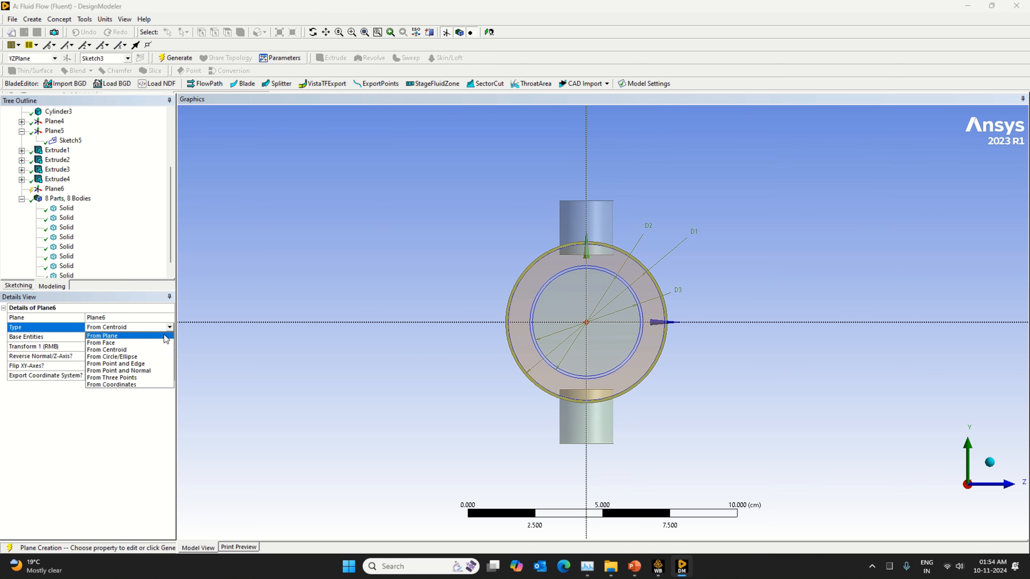
left_click(135, 336)
left_click(122, 336)
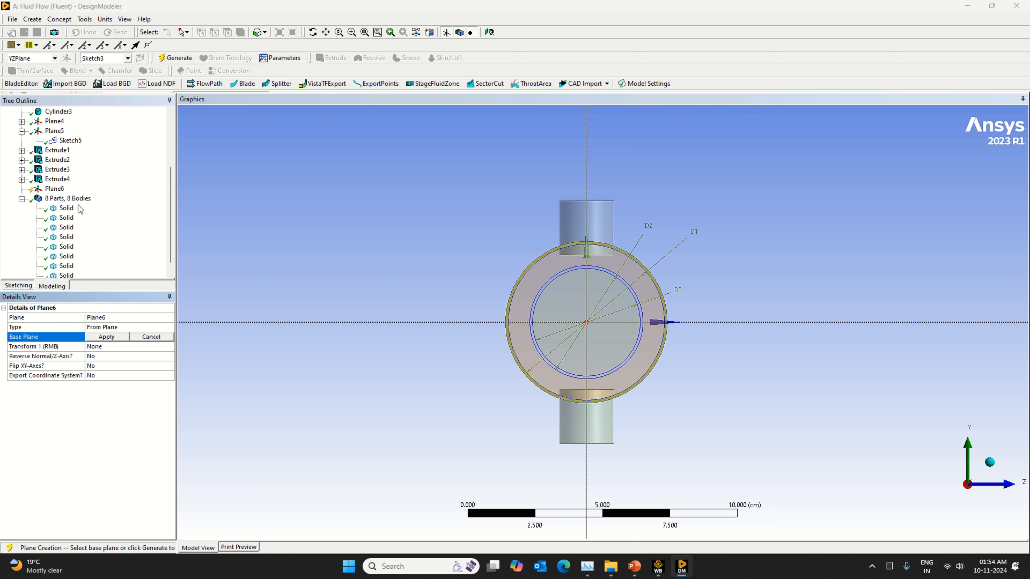
scroll(75, 201, "up", 3)
left_click(57, 140)
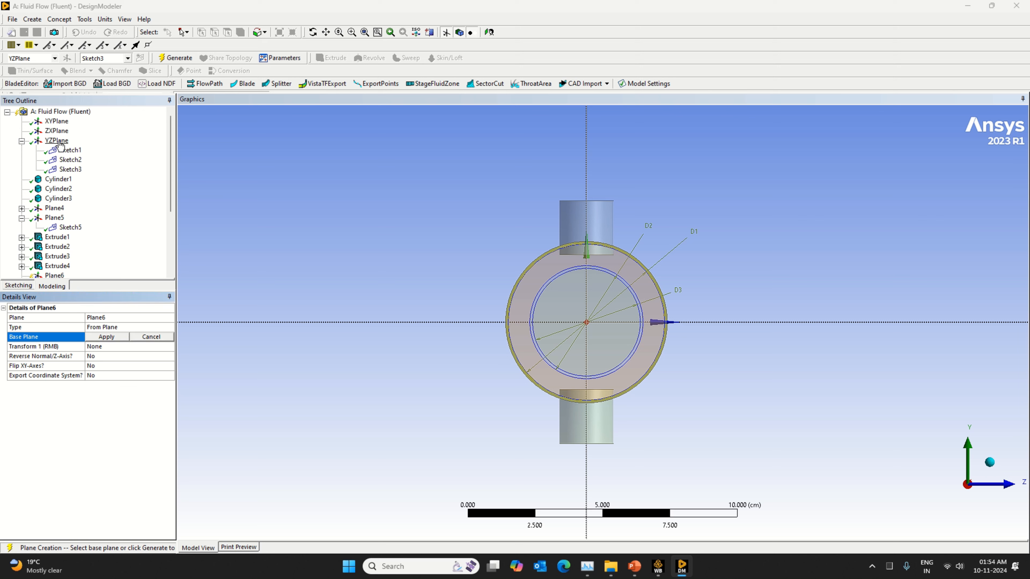
left_click(102, 340)
Give the new plane an Offset Z transform of 0.25 cm and generate it.
left_click(170, 348)
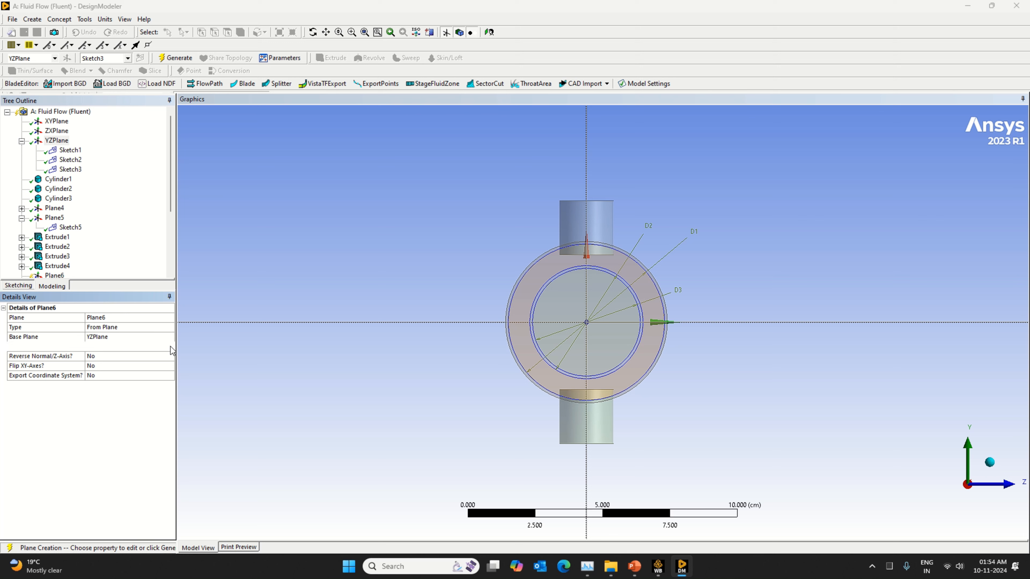
left_click(170, 348)
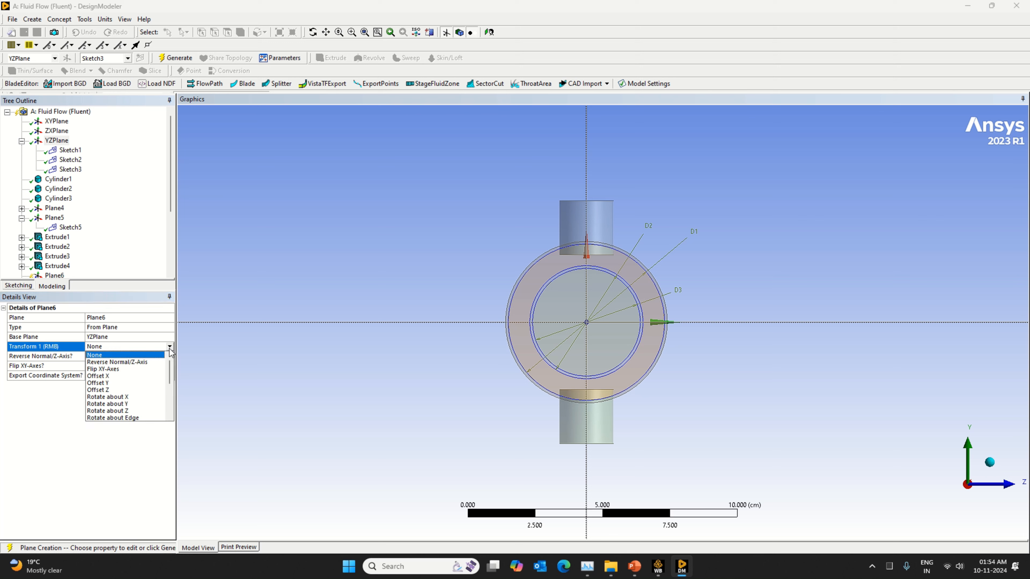
left_click(136, 387)
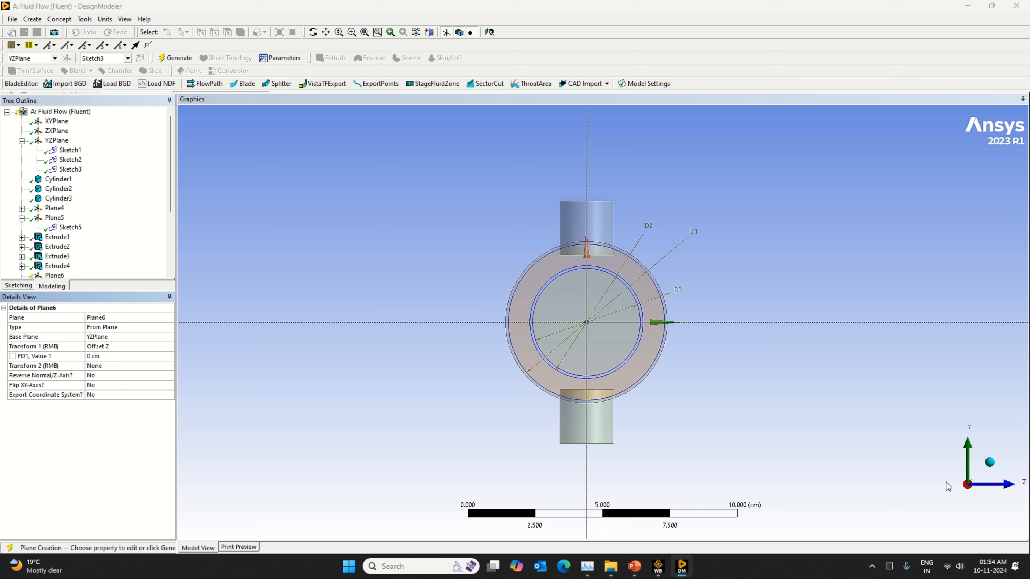
left_click(1011, 484)
scroll(827, 466, "down", 4)
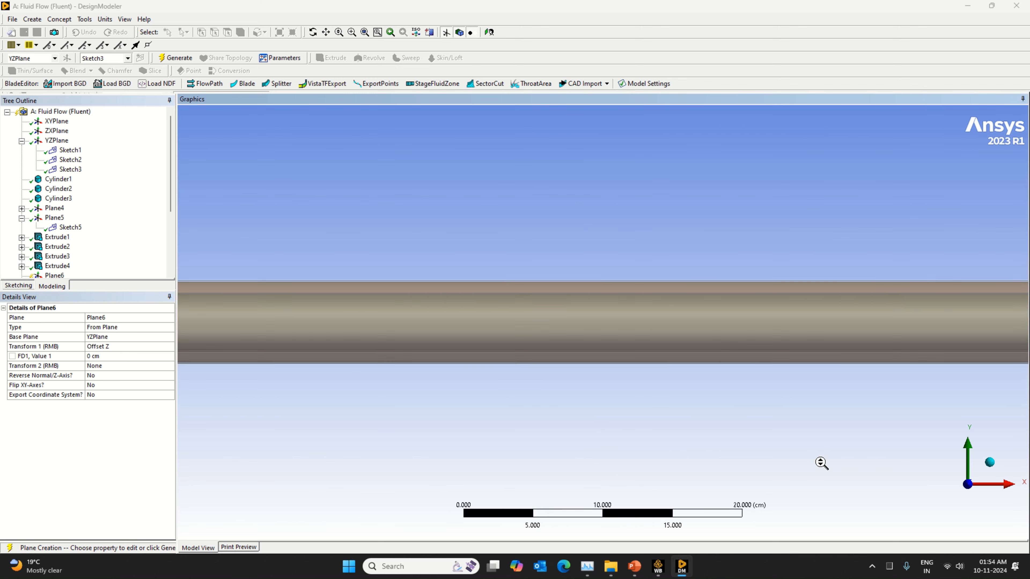
scroll(821, 464, "down", 4)
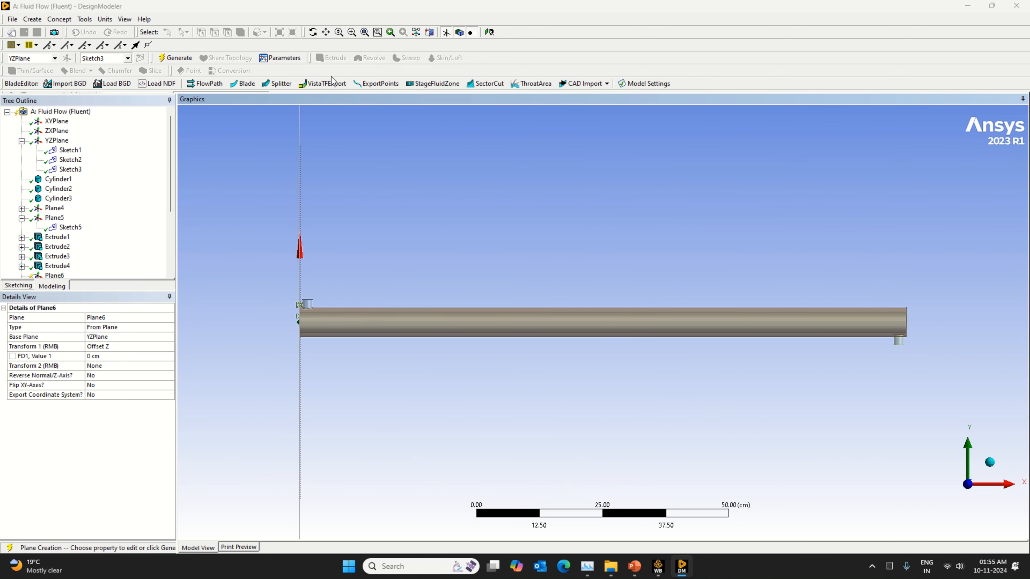
left_click(351, 31)
left_click_drag(242, 258, 436, 400)
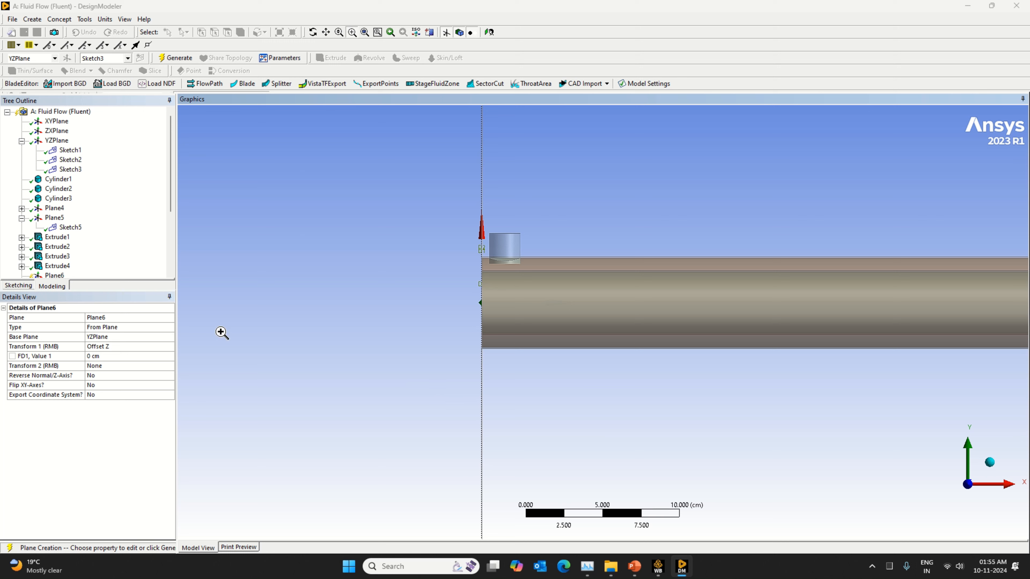
left_click(115, 357)
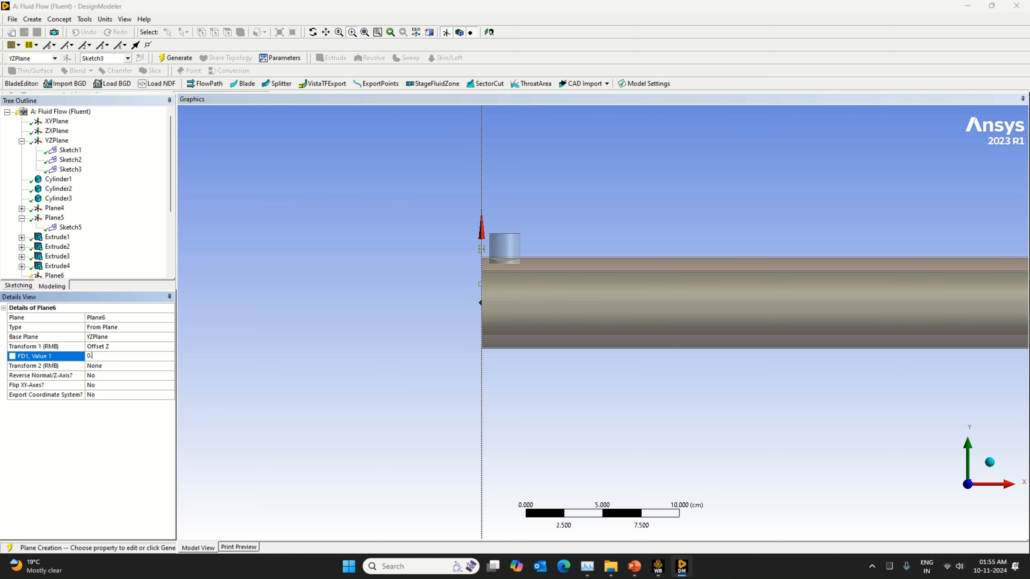
key("Return")
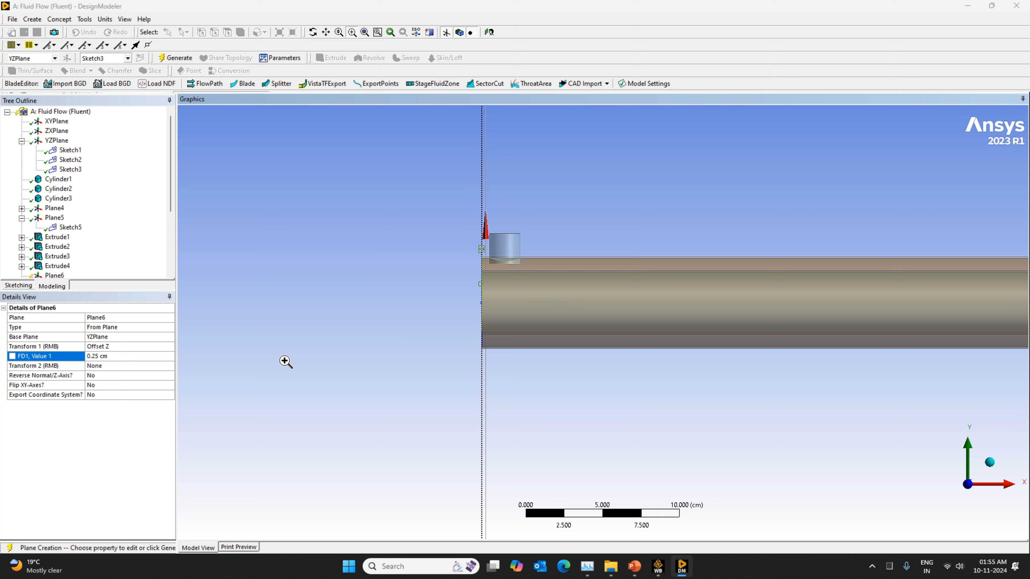
left_click(181, 58)
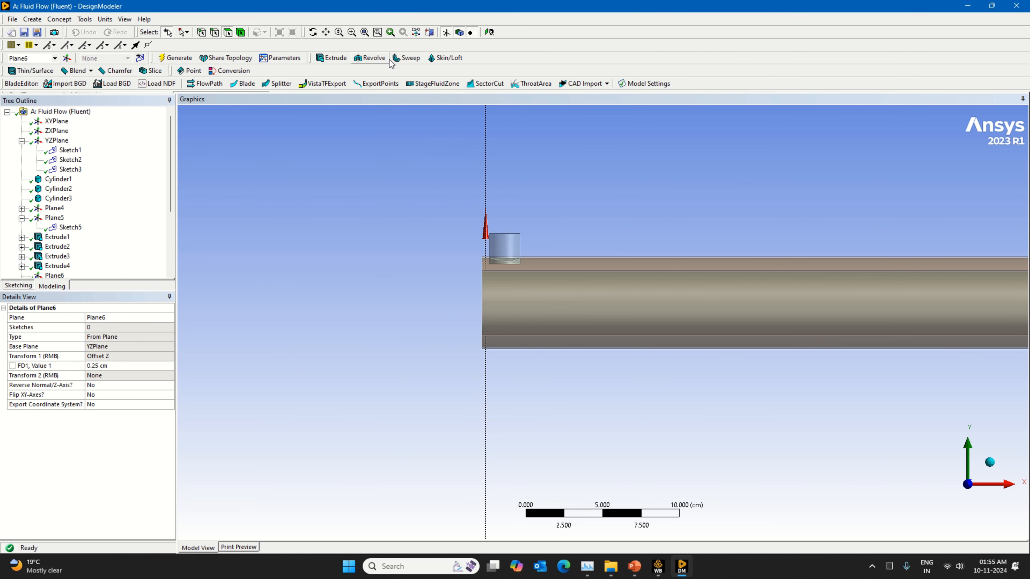
Slice all bodies by plane using Plane6 as the base plane, and generate the slice.
left_click(151, 70)
left_click(87, 339)
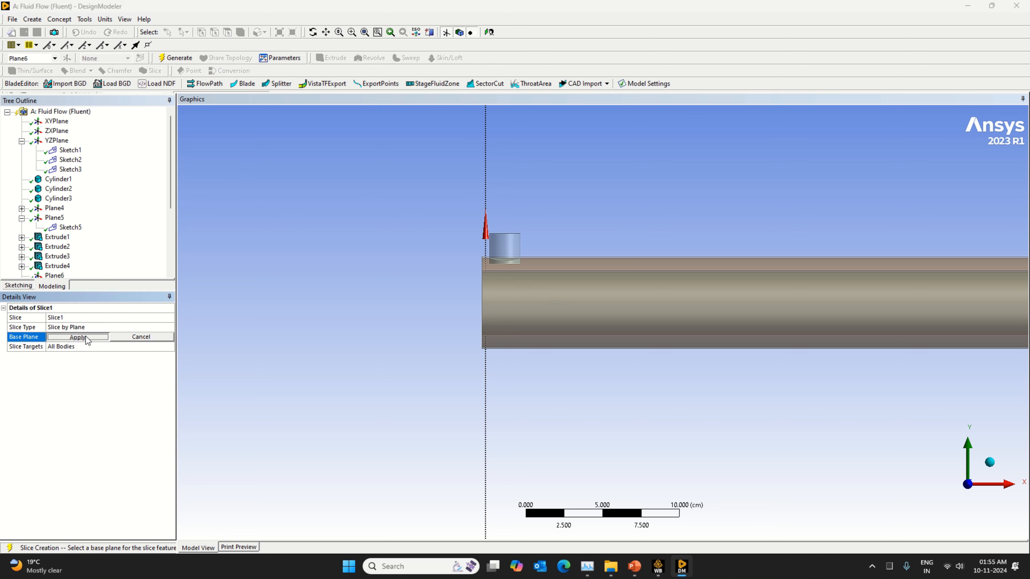
right_click(73, 394)
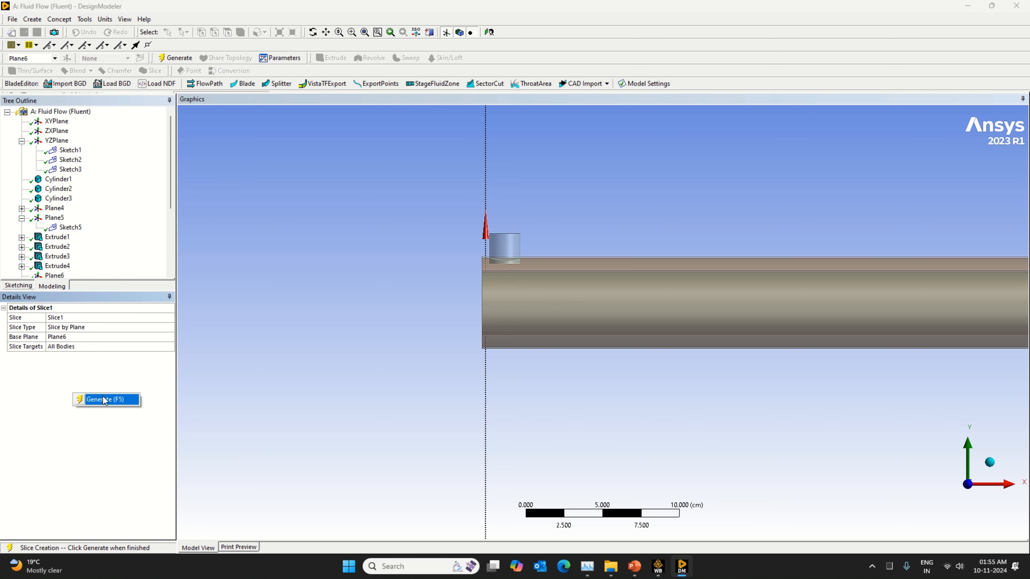
left_click(105, 399)
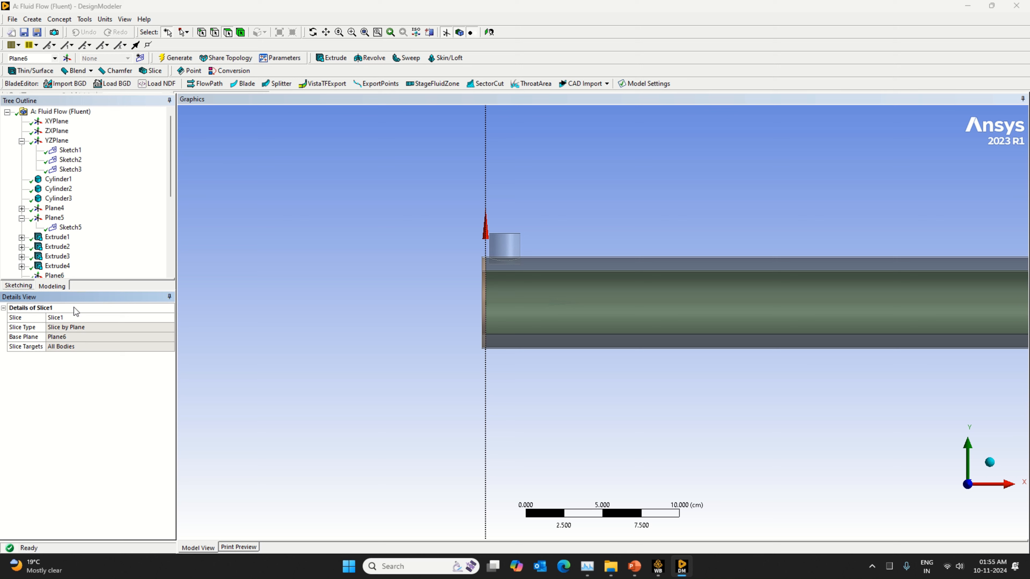
Reopen Slice1 for editing, reapply Plane6 as its base plane and regenerate it.
scroll(63, 216, "down", 4)
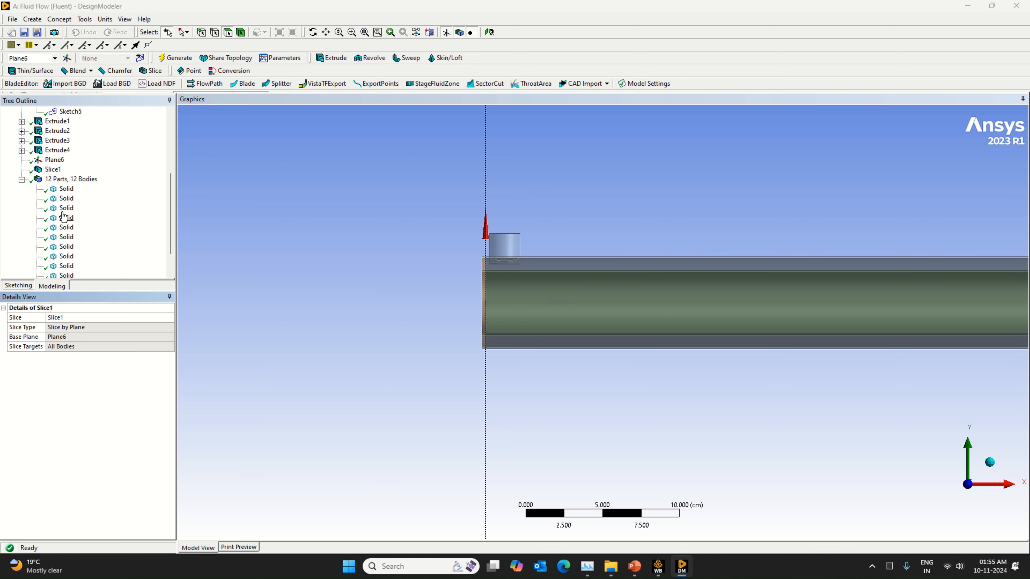
right_click(50, 169)
left_click(57, 172)
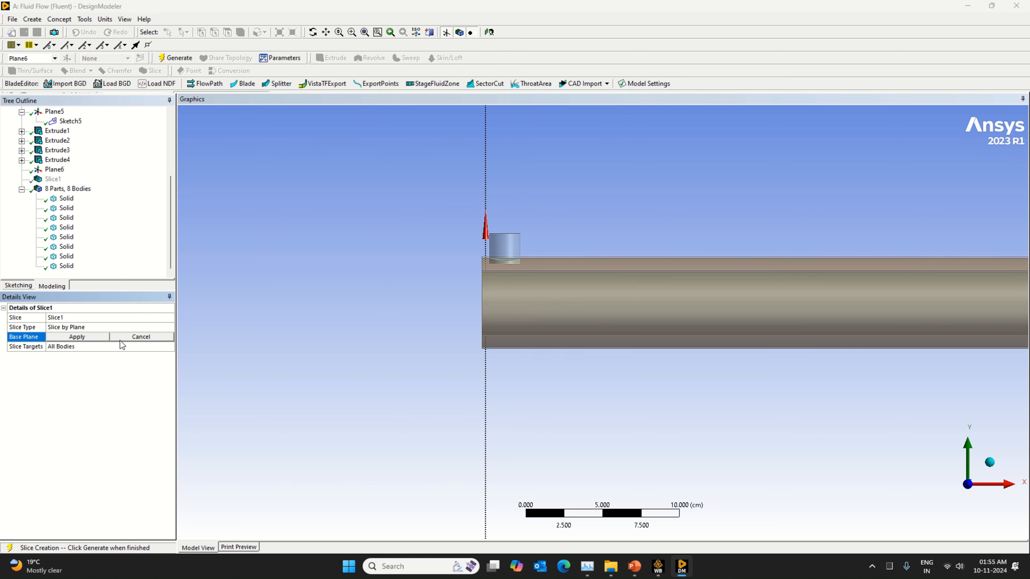
left_click(90, 336)
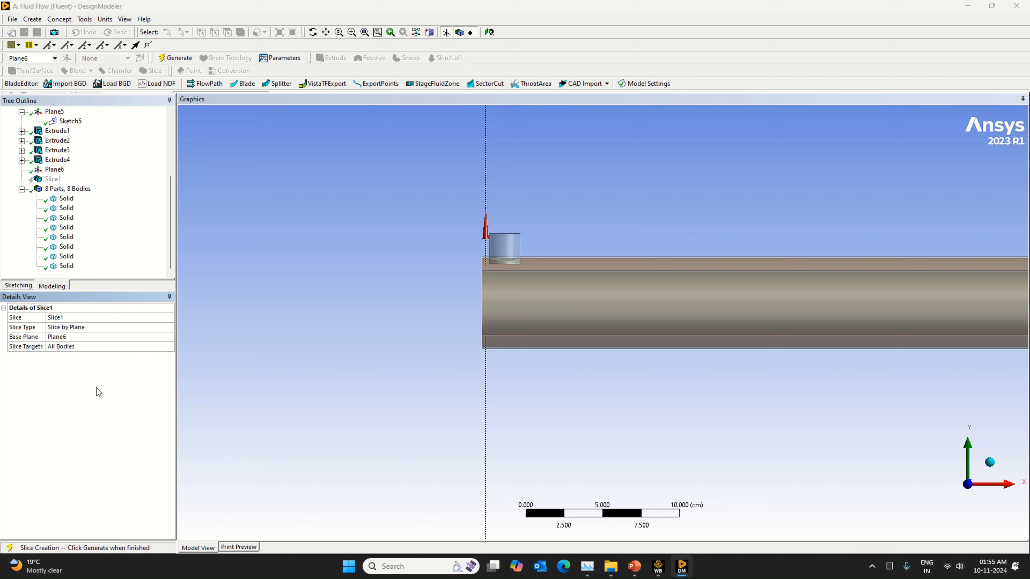
right_click(97, 388)
left_click(121, 393)
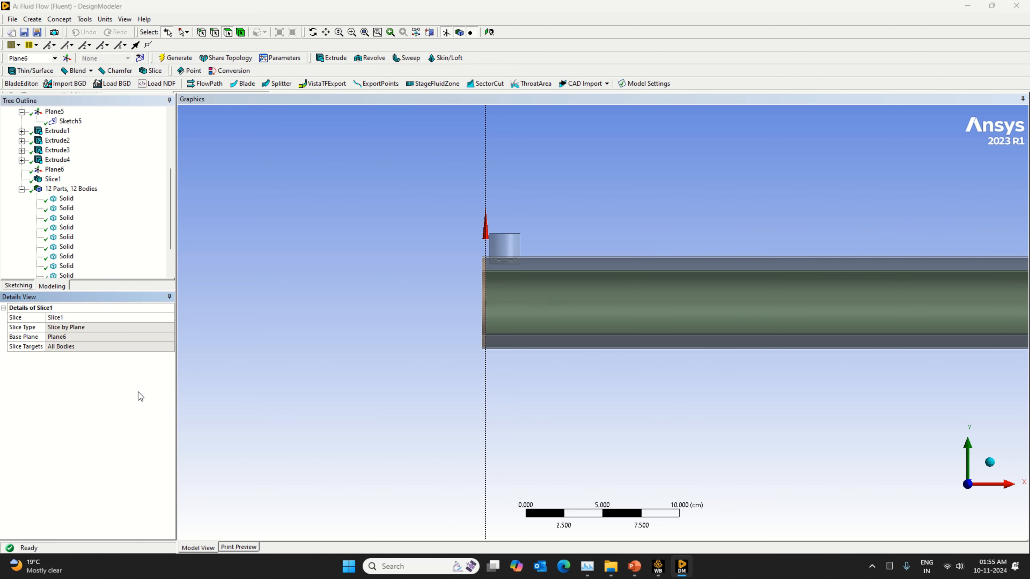
Start another plane for the cylinder's far end, with YZPlane as its base plane.
scroll(426, 304, "down", 10)
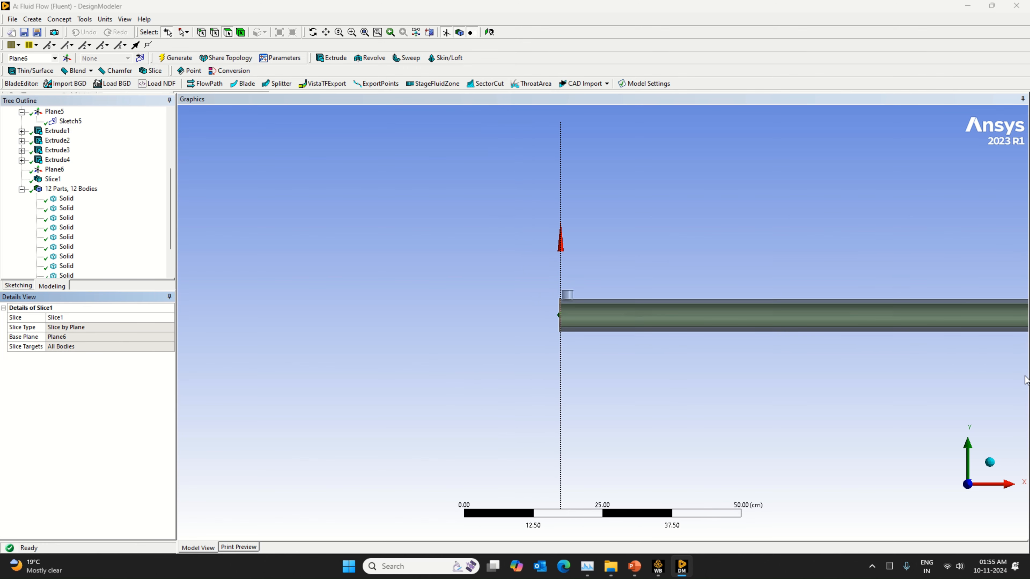
scroll(979, 351, "down", 3)
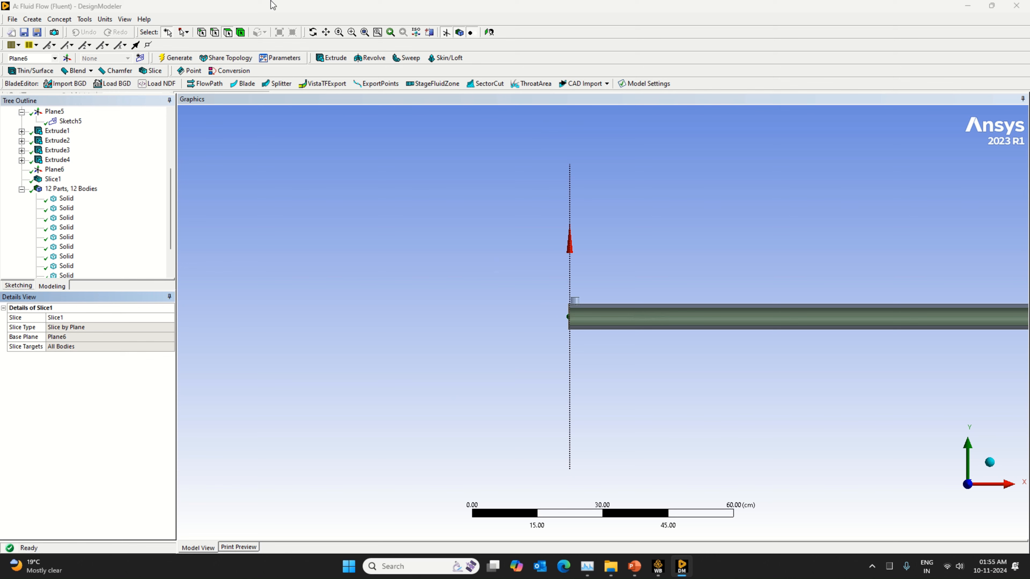
left_click(325, 31)
left_click_drag(769, 352, 409, 352)
scroll(620, 351, "up", 5)
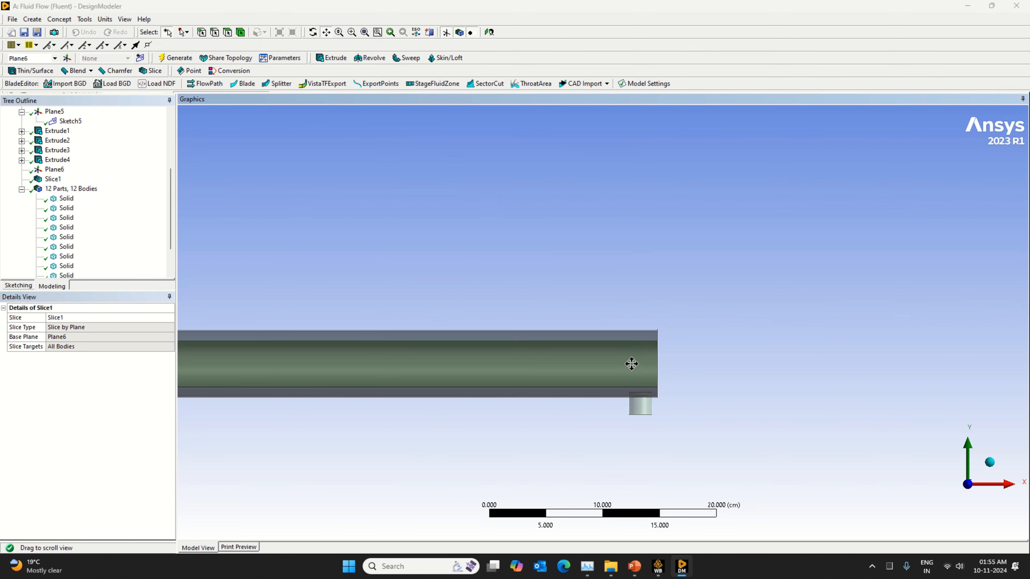
scroll(631, 364, "up", 2)
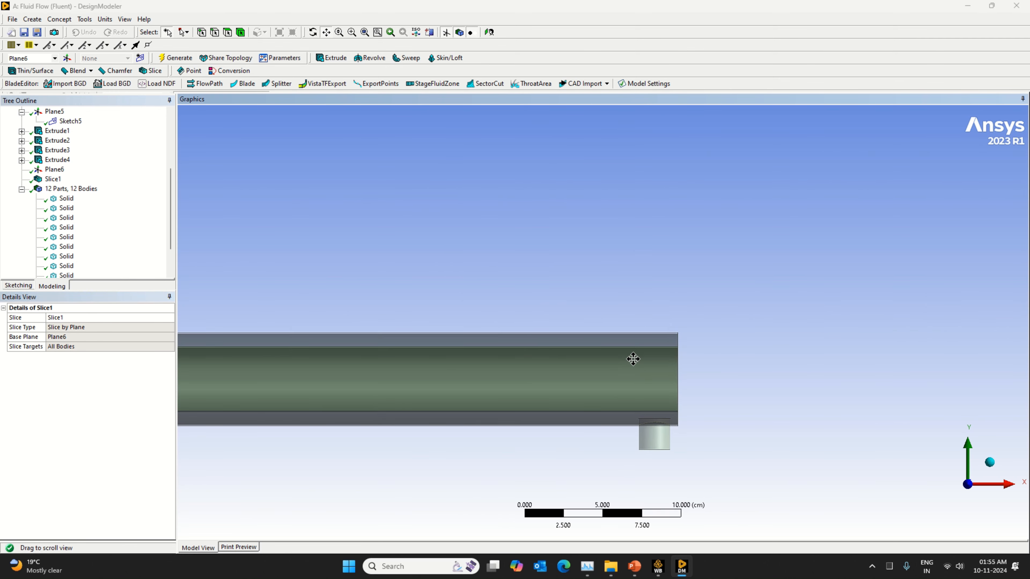
left_click(67, 59)
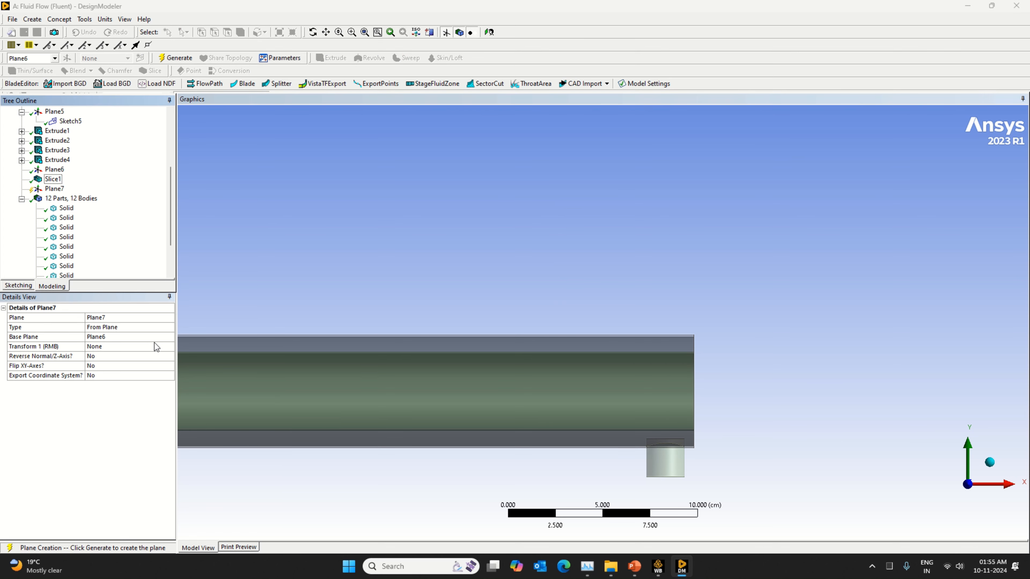
left_click(105, 336)
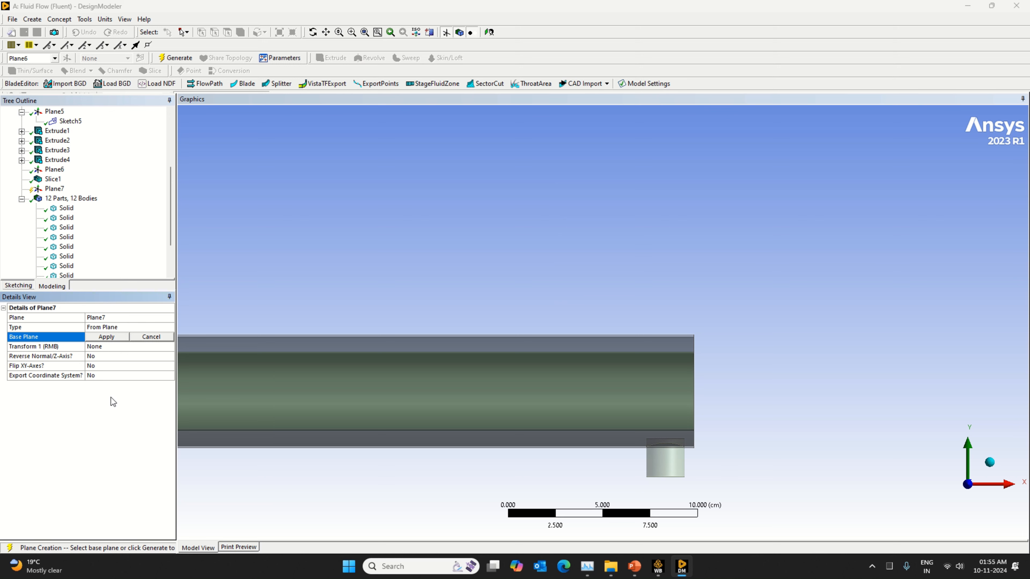
scroll(65, 162, "up", 4)
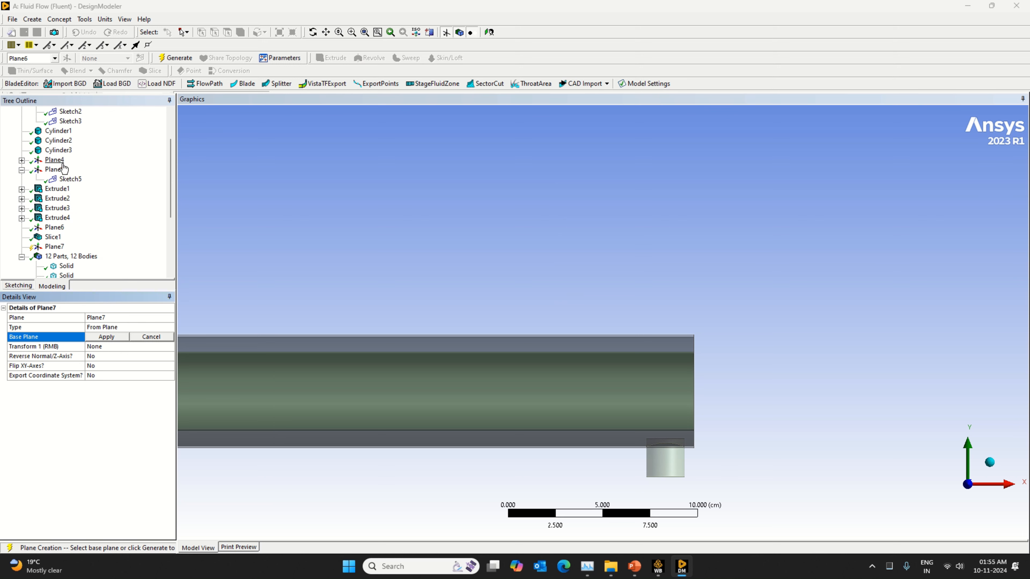
left_click(56, 140)
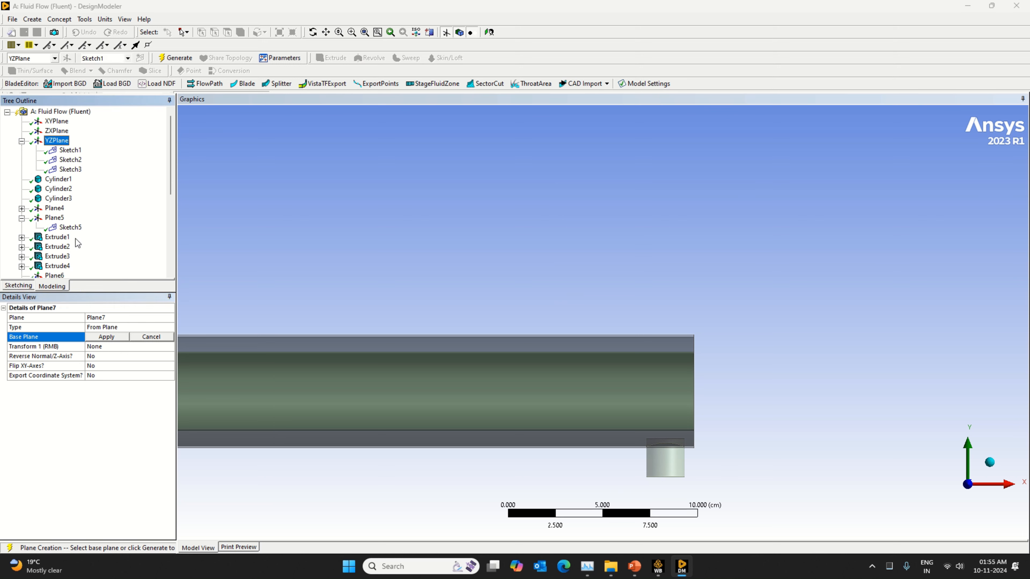
left_click(107, 338)
Give the far-end plane an Offset Z transform of 119.75 cm and generate it.
left_click(166, 349)
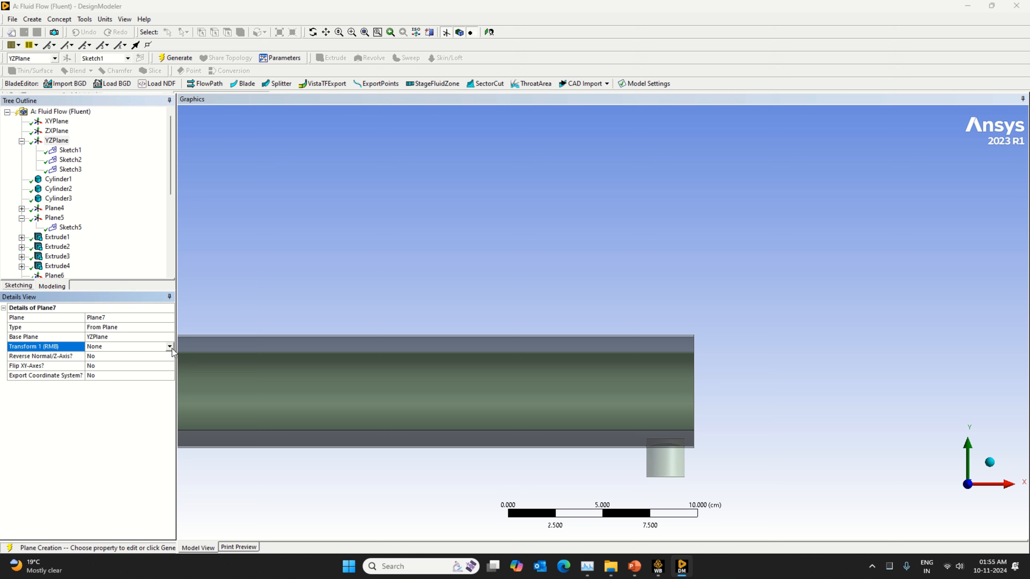
left_click(172, 348)
left_click(130, 390)
left_click(106, 356)
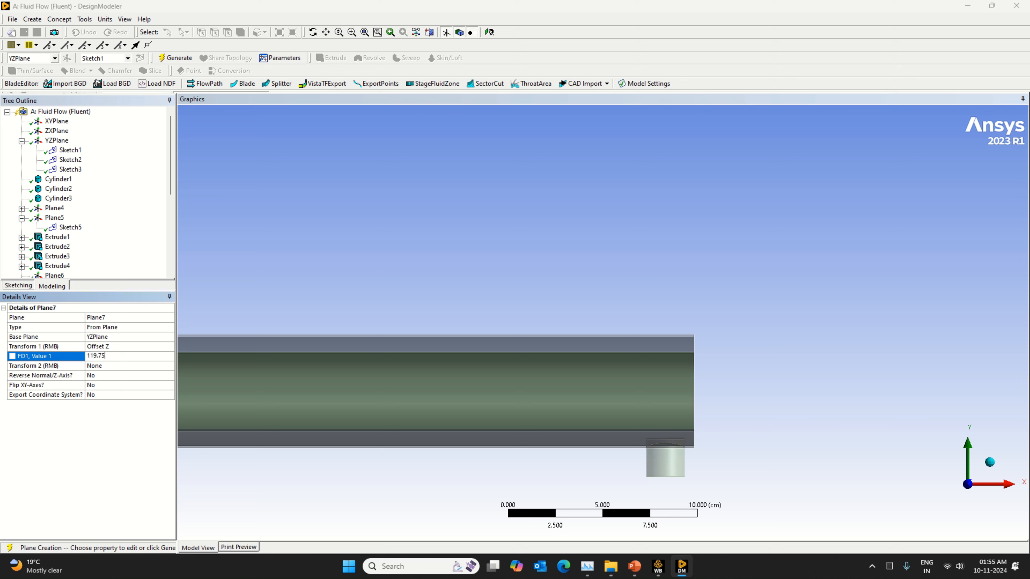
key("Return")
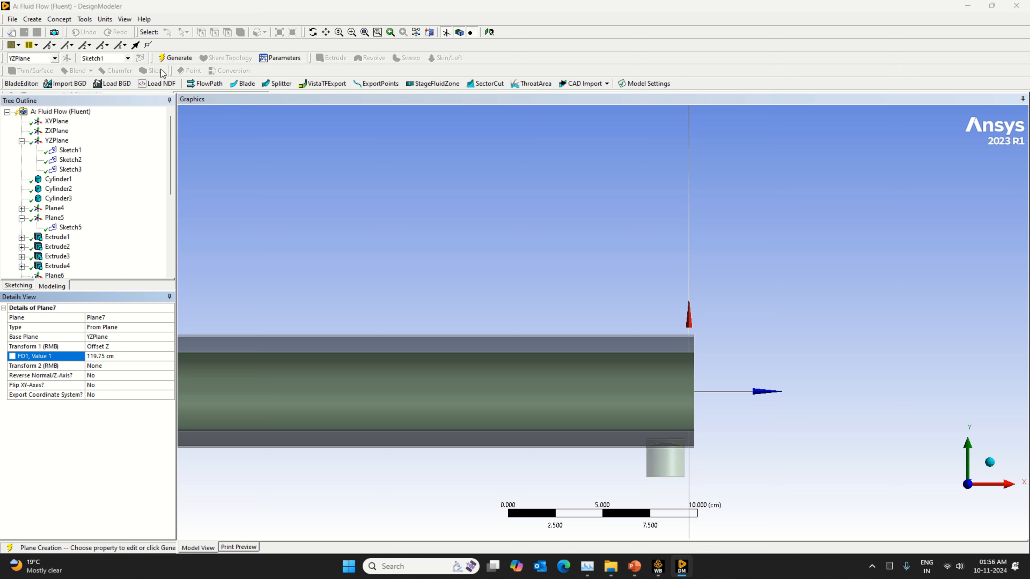
left_click(175, 57)
Slice all bodies by plane using Plane7 as the base plane, and generate the slice.
left_click(149, 71)
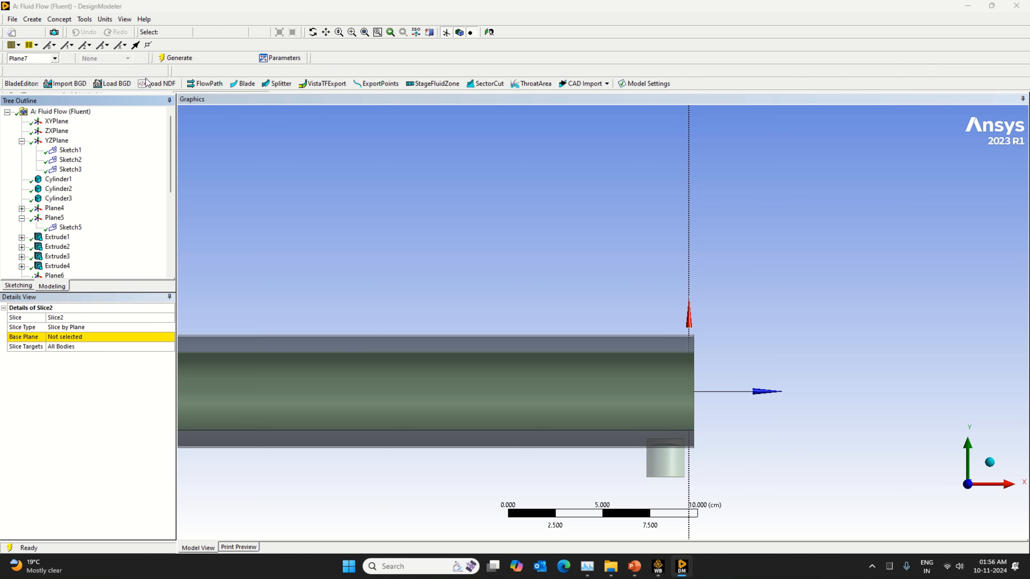
left_click(93, 336)
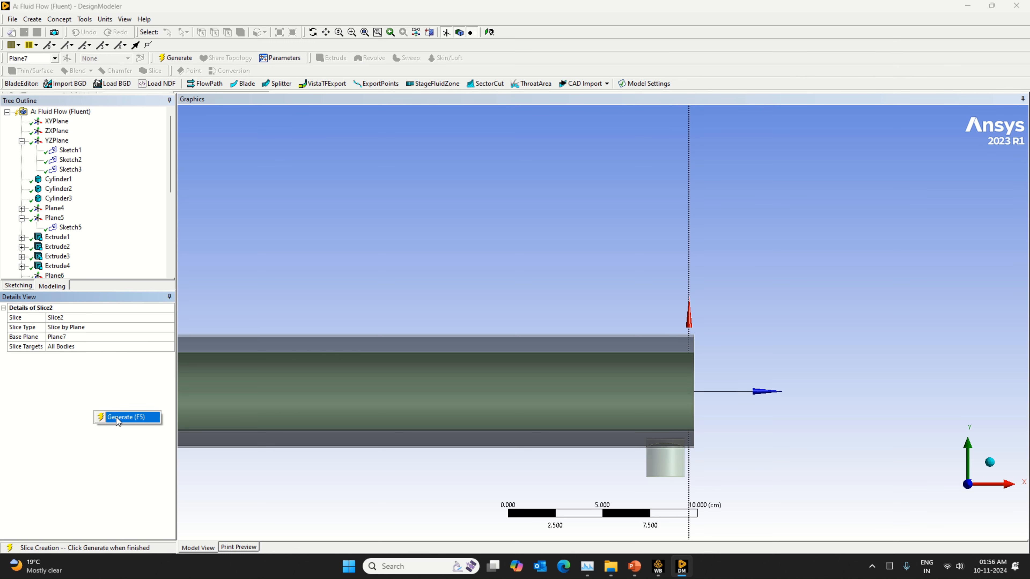
left_click(117, 417)
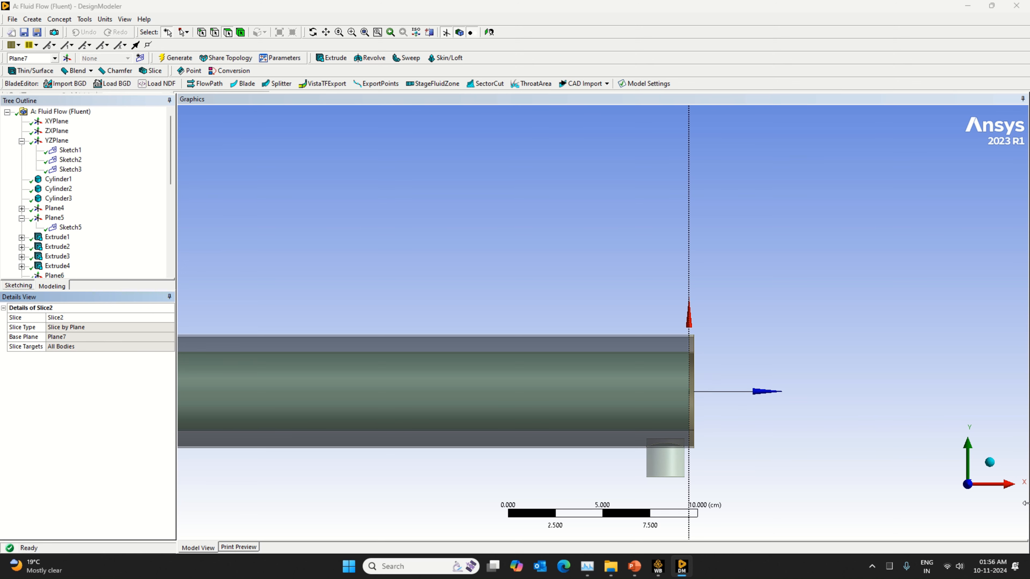
Examine the sliced cylinder in front, isometric and end views, and check the details of its parts and bodies group.
left_click(985, 469)
left_click(951, 495)
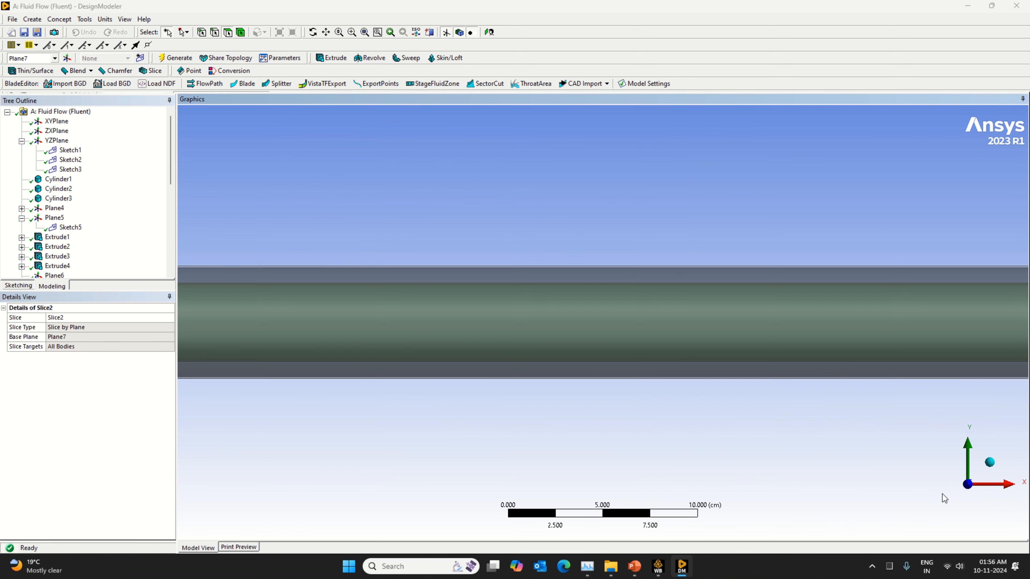
scroll(785, 429, "down", 5)
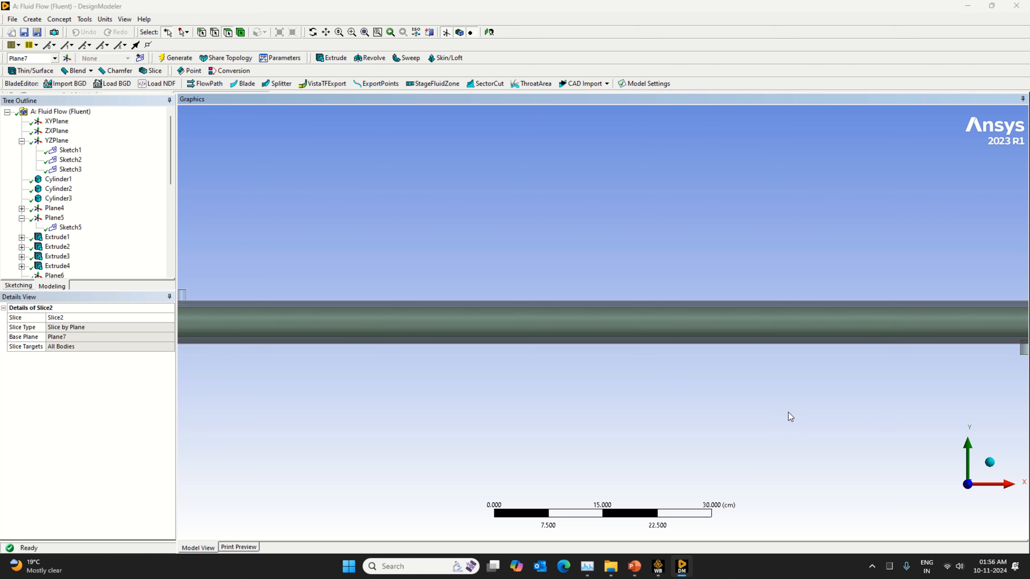
scroll(107, 250, "down", 6)
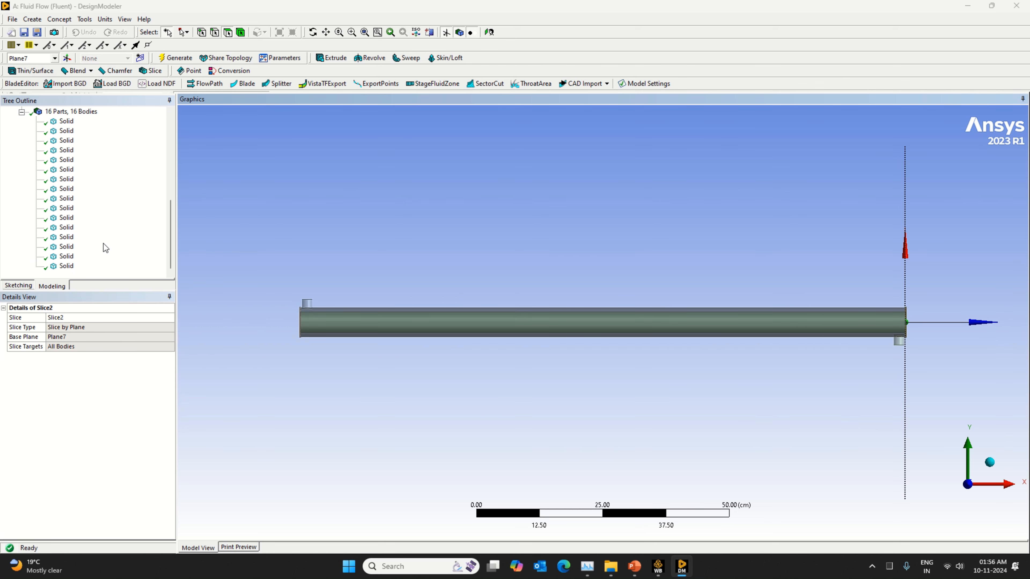
left_click(73, 141)
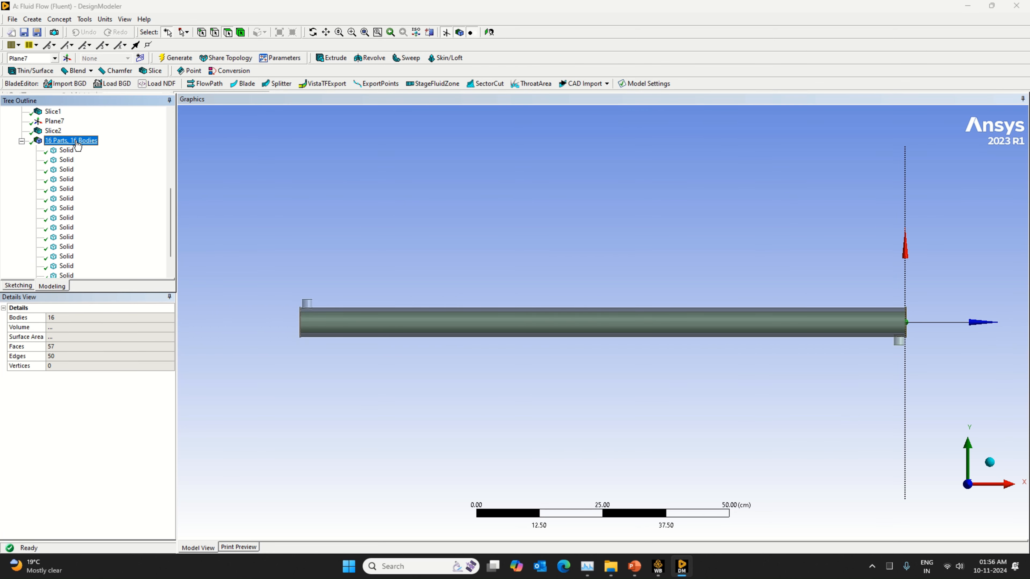
left_click(988, 455)
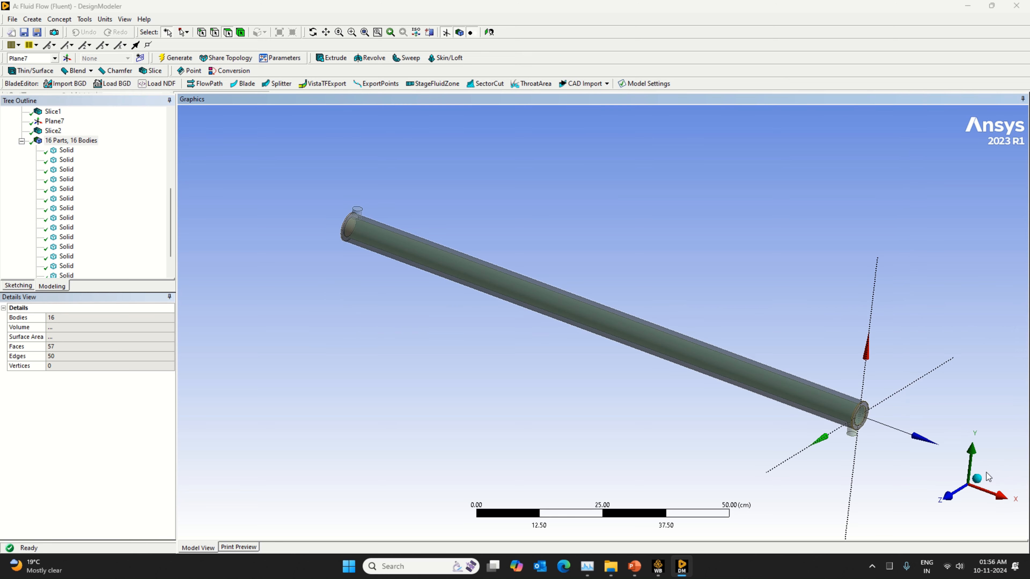
left_click(1007, 486)
left_click(1006, 487)
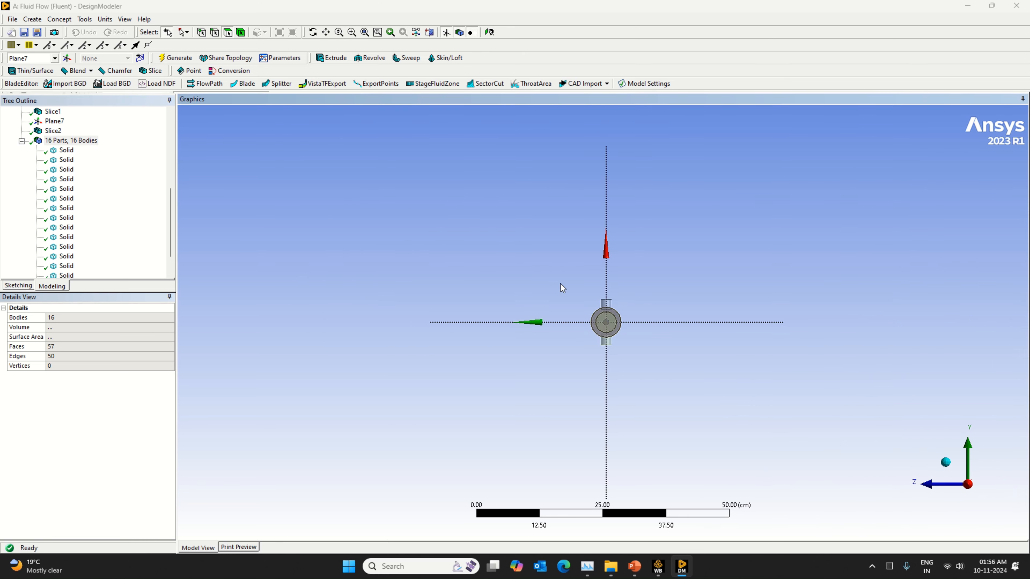
scroll(576, 296, "up", 5)
scroll(596, 311, "up", 2)
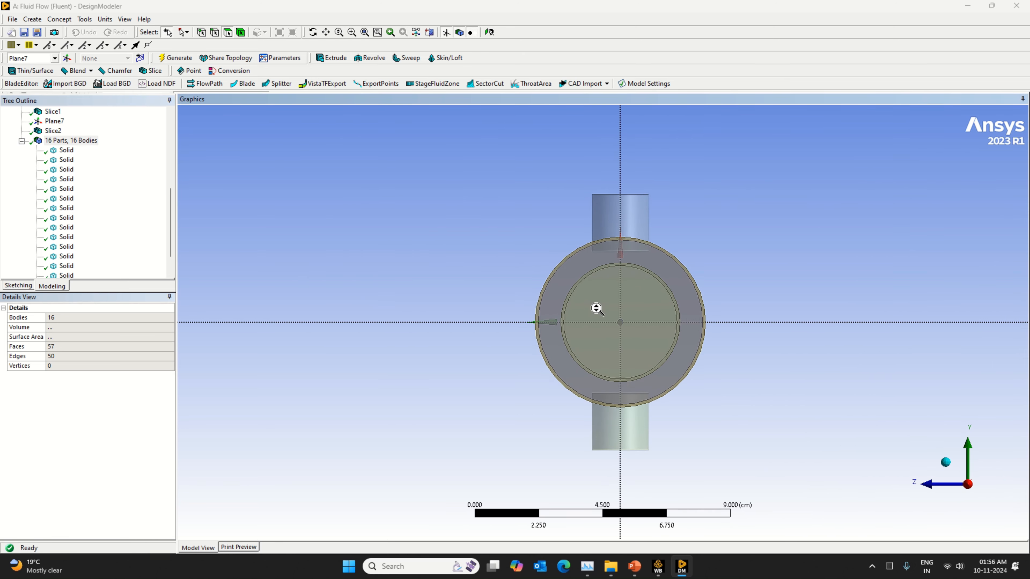
left_click(928, 485)
scroll(697, 402, "down", 6)
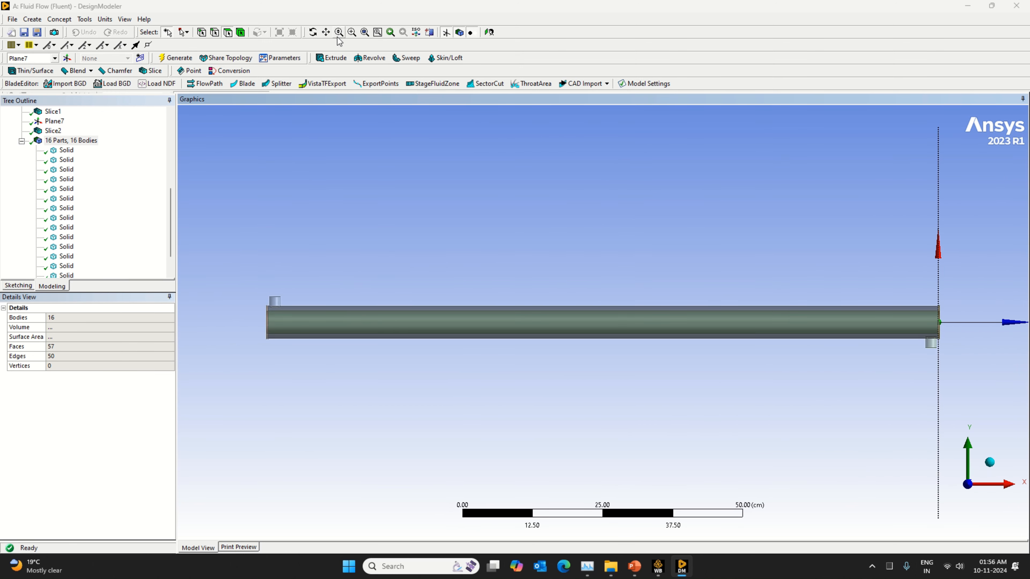
Inspect the full length of the cylinder up close at an angle, including both end slices and stubs.
left_click(353, 34)
left_click(354, 36)
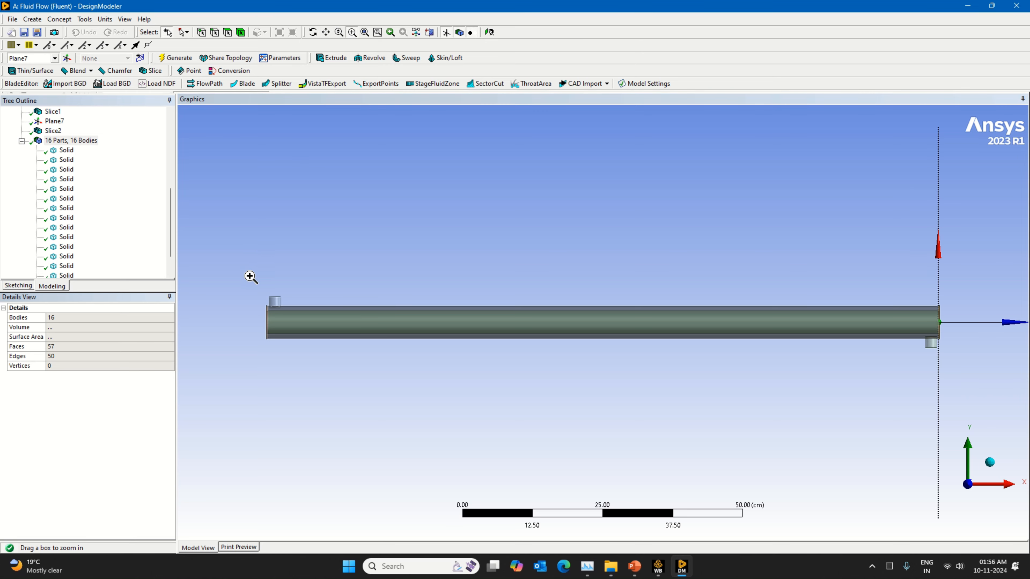
left_click_drag(251, 286, 957, 361)
middle_click_drag(434, 420, 555, 445)
scroll(279, 390, "up", 3)
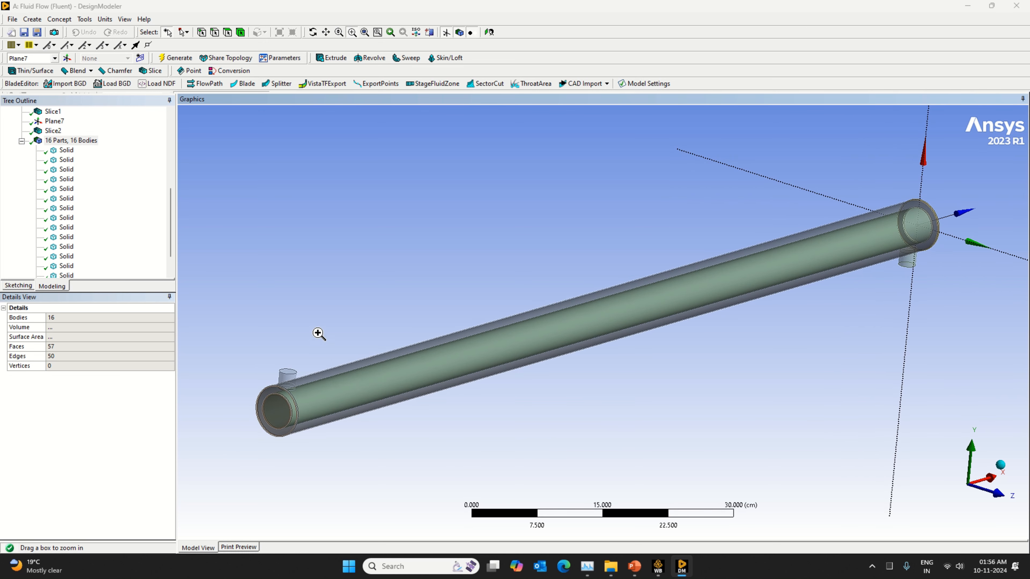
scroll(321, 353, "up", 1)
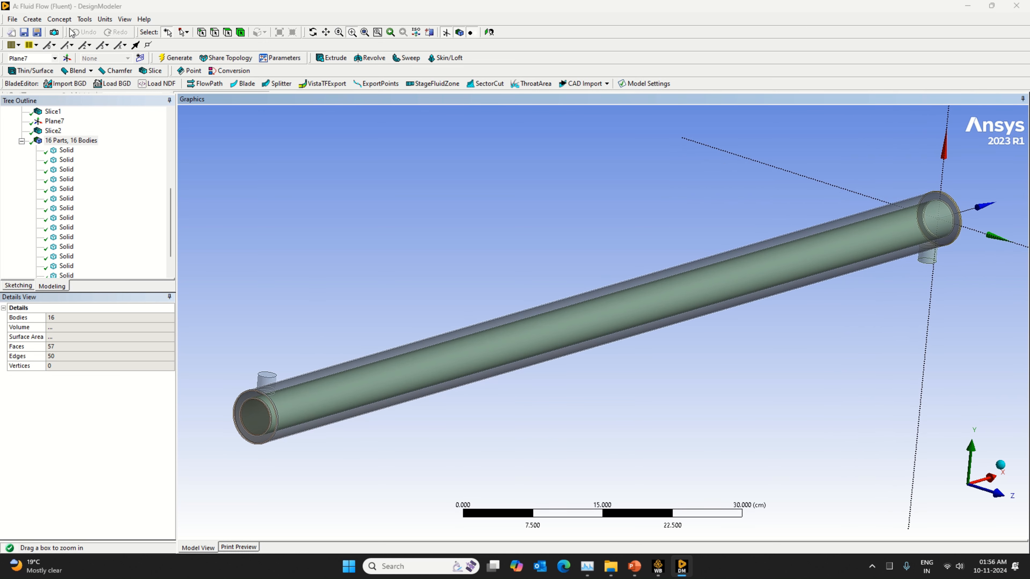
mouse_move(322, 477)
middle_mouse_down()
mouse_move(354, 459)
mouse_move(328, 481)
middle_mouse_up()
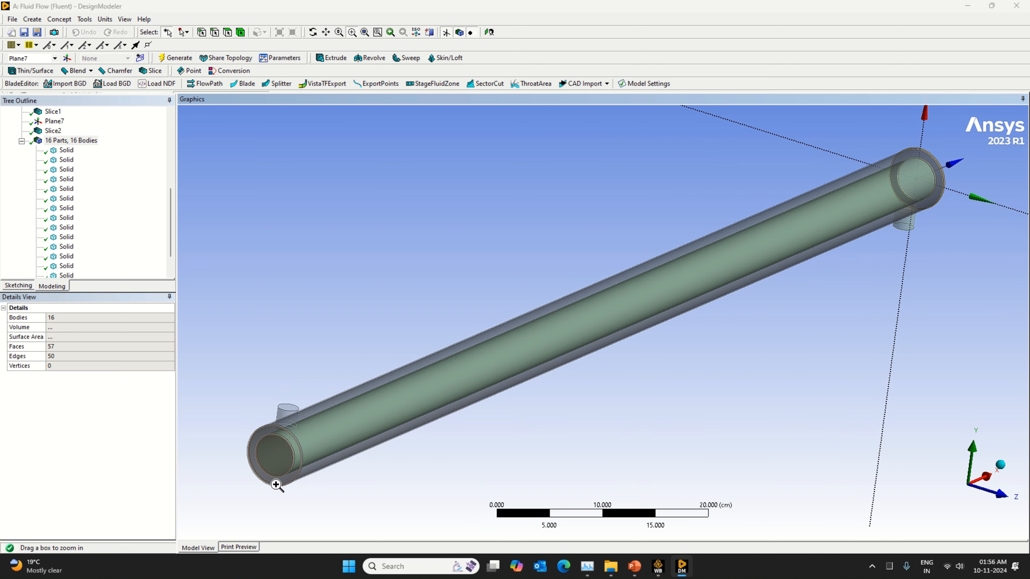
scroll(280, 487, "up", 1)
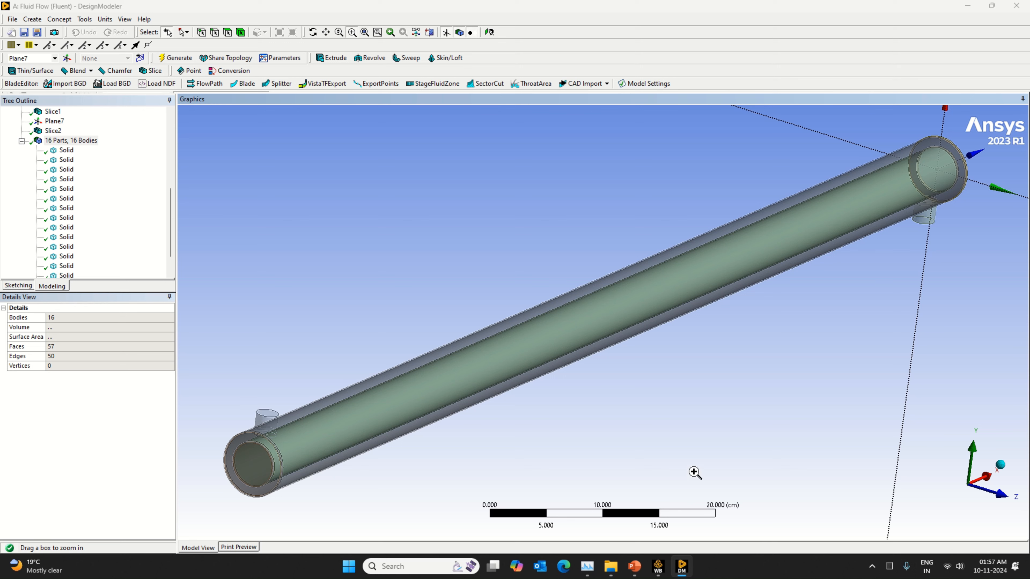
Start an extrusion using Sketch4 on Plane4 as its geometry.
left_click(335, 59)
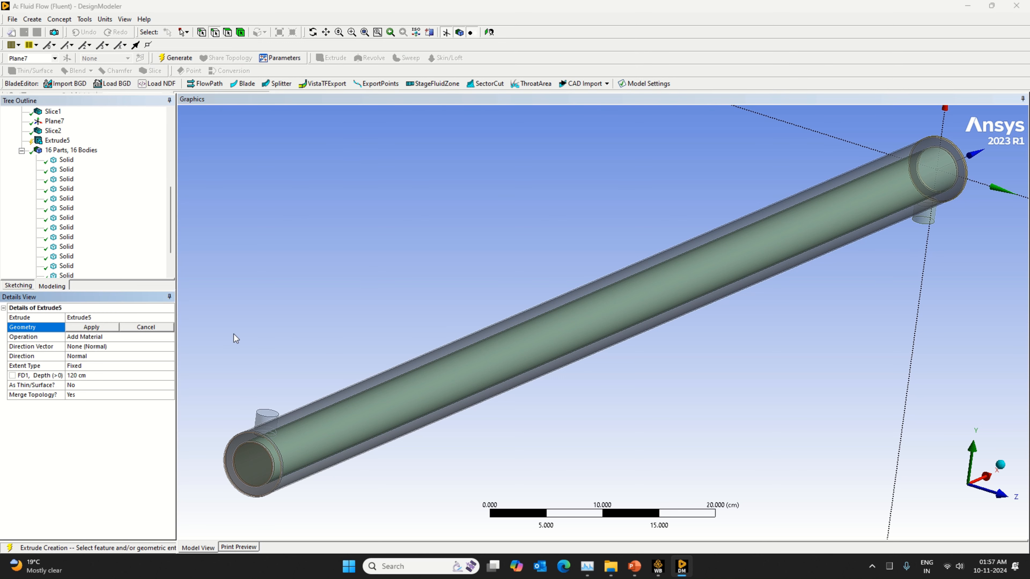
scroll(61, 215, "up", 3)
scroll(60, 215, "up", 3)
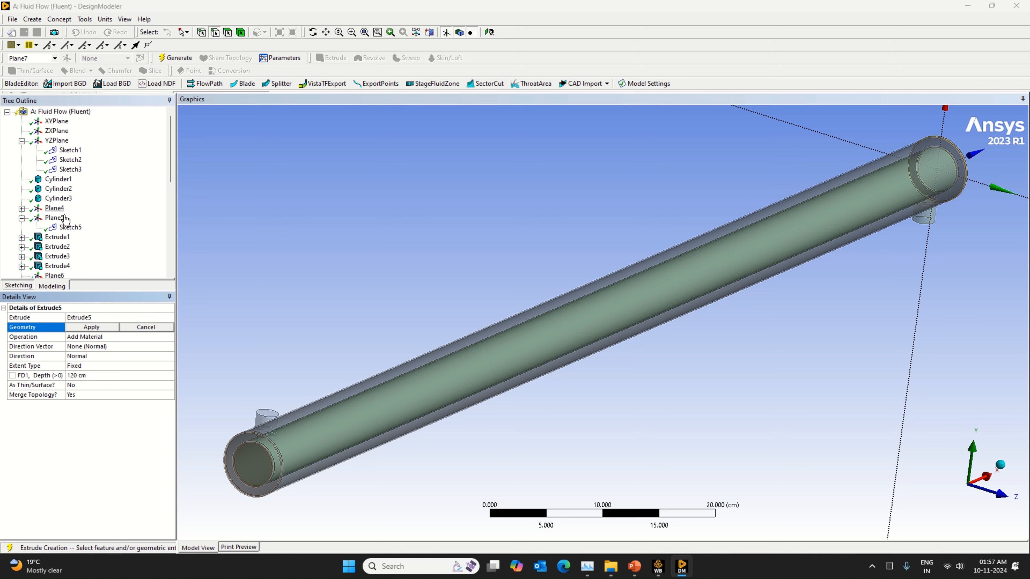
left_click(22, 208)
left_click(70, 218)
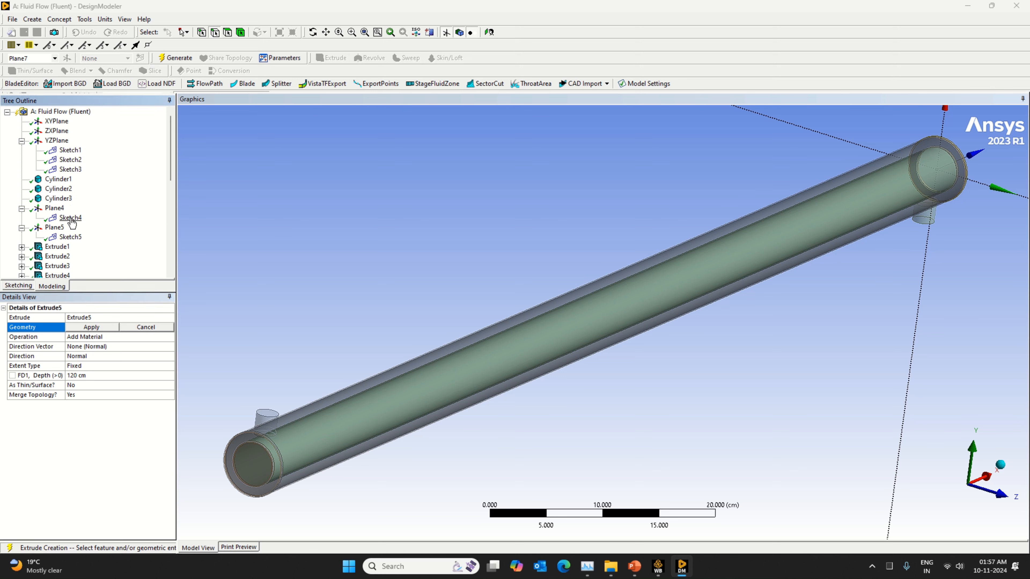
left_click(98, 327)
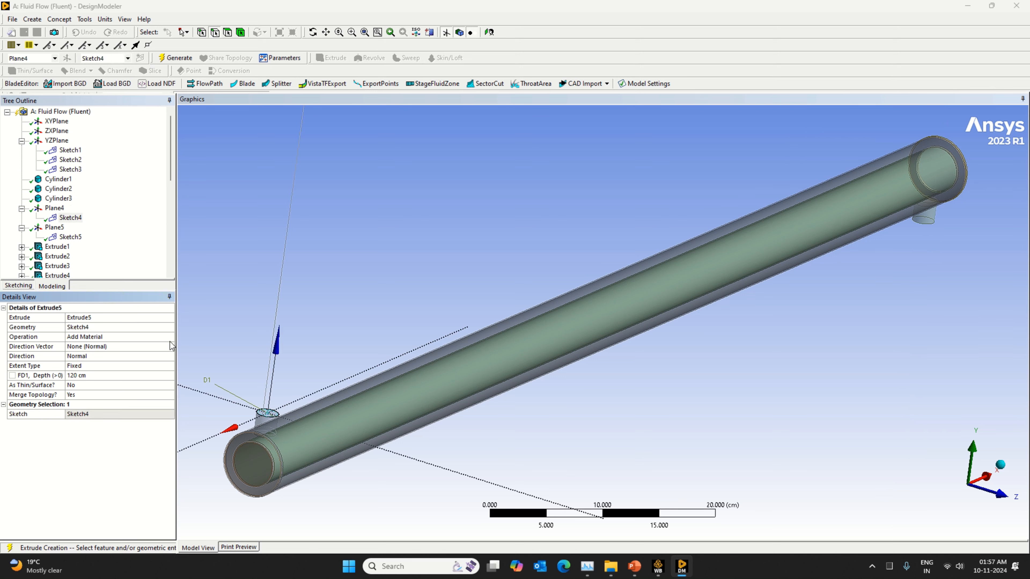
Set the Sketch4 extrusion to Slice Material with a depth of 2 cm and generate it.
left_click(165, 337)
left_click(168, 337)
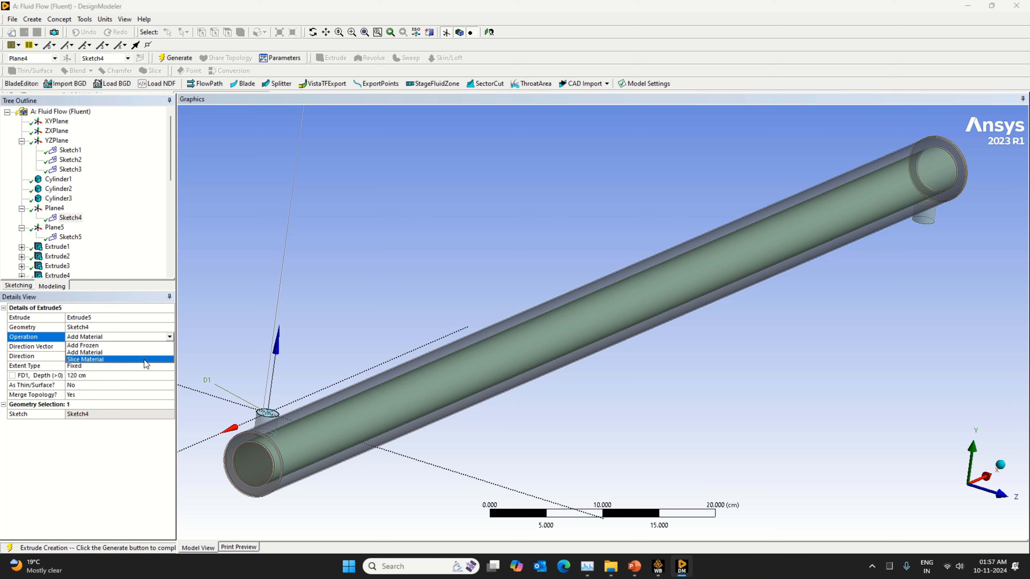
left_click(144, 360)
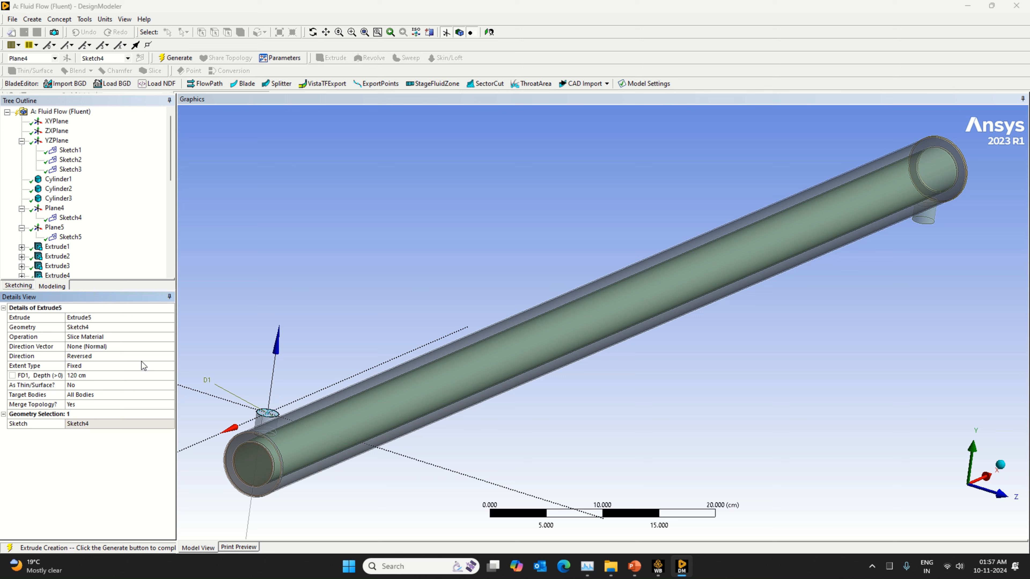
left_click(115, 377)
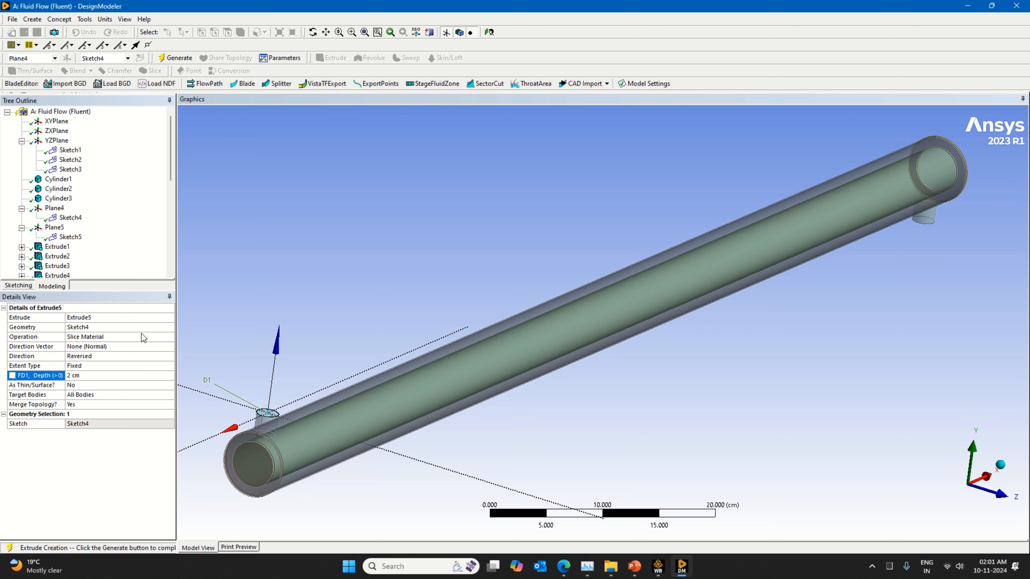
left_click(175, 59)
Examine the slice where the upper stub meets the cylinder, in a close-up front view.
scroll(389, 464, "down", 2)
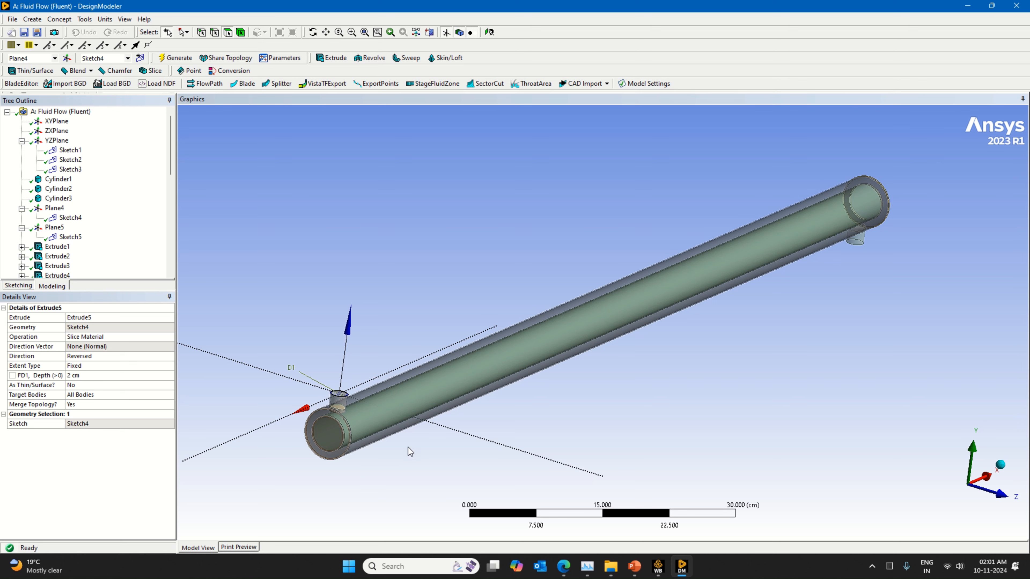
middle_click_drag(408, 447, 633, 432)
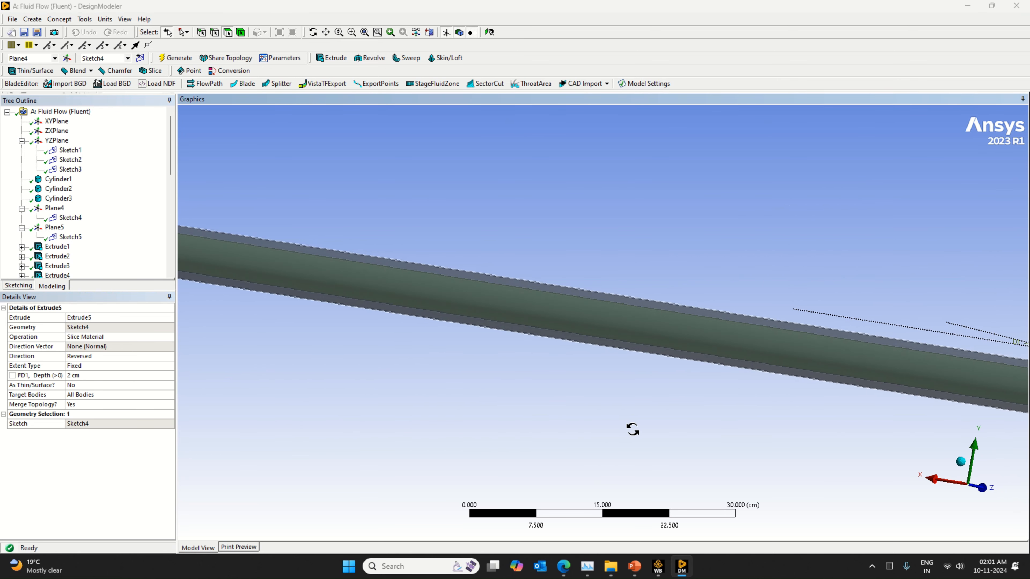
left_click(962, 461)
left_click(941, 494)
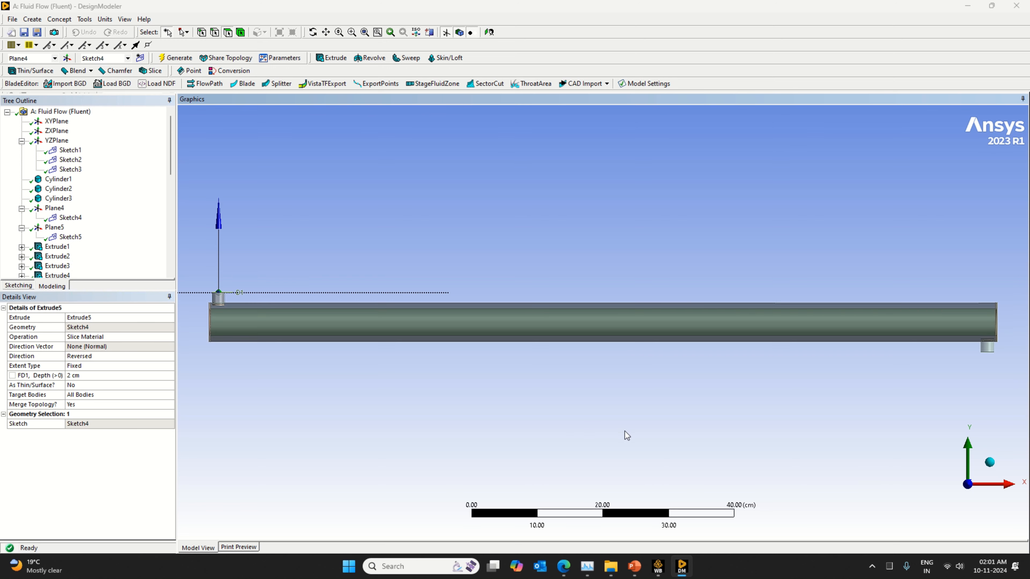
scroll(450, 347, "down", 1)
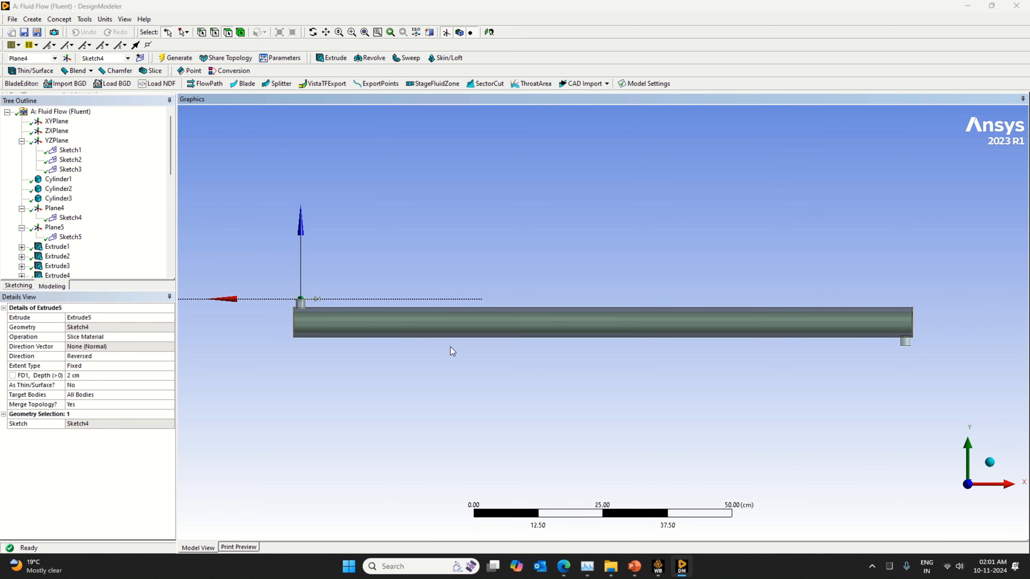
left_click(351, 32)
left_click_drag(280, 288, 340, 335)
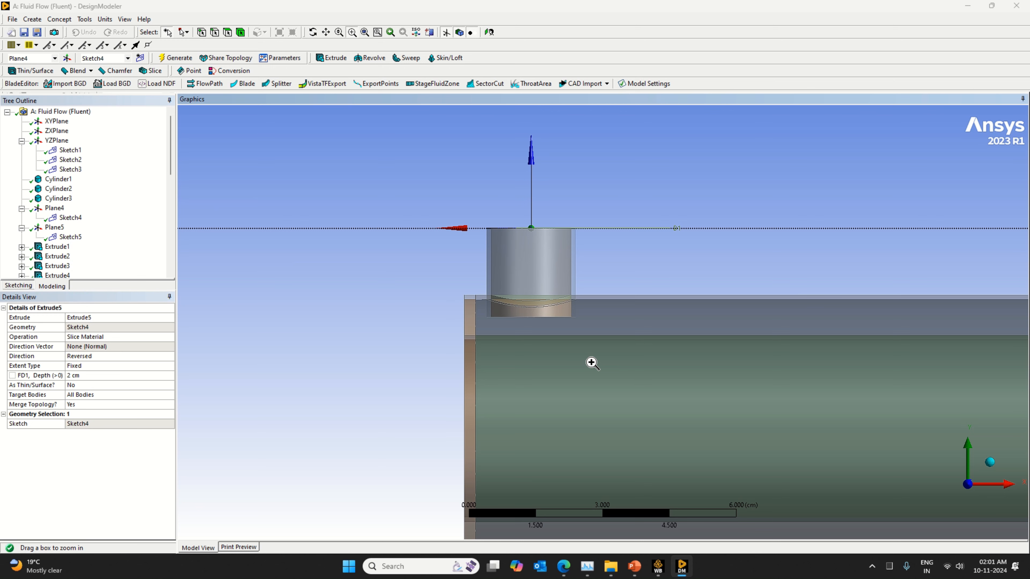
scroll(590, 362, "down", 2)
scroll(592, 362, "down", 5)
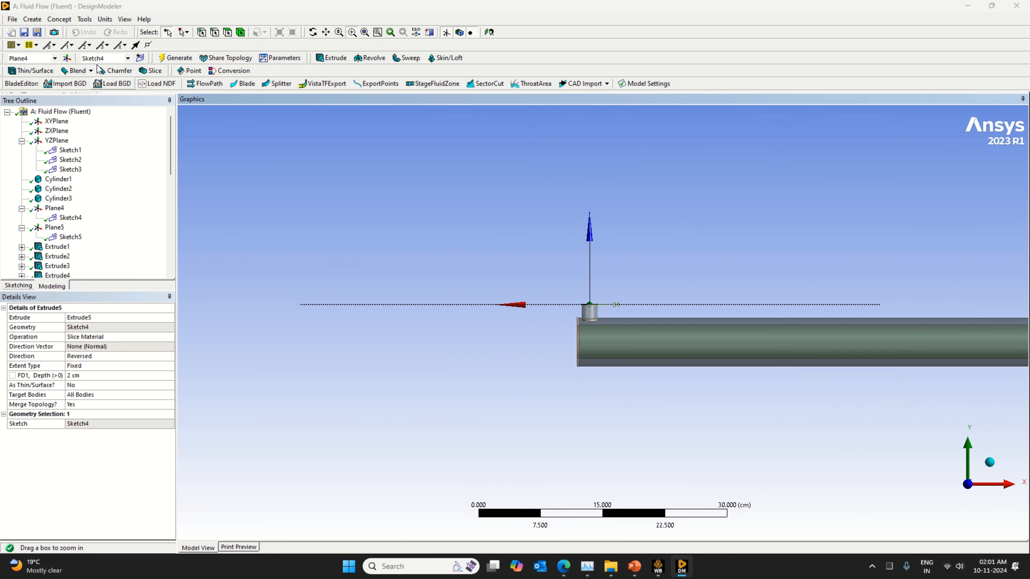
Extrude Sketch5 from Plane5 as Slice Material with a 2 cm depth and generate it.
left_click(330, 58)
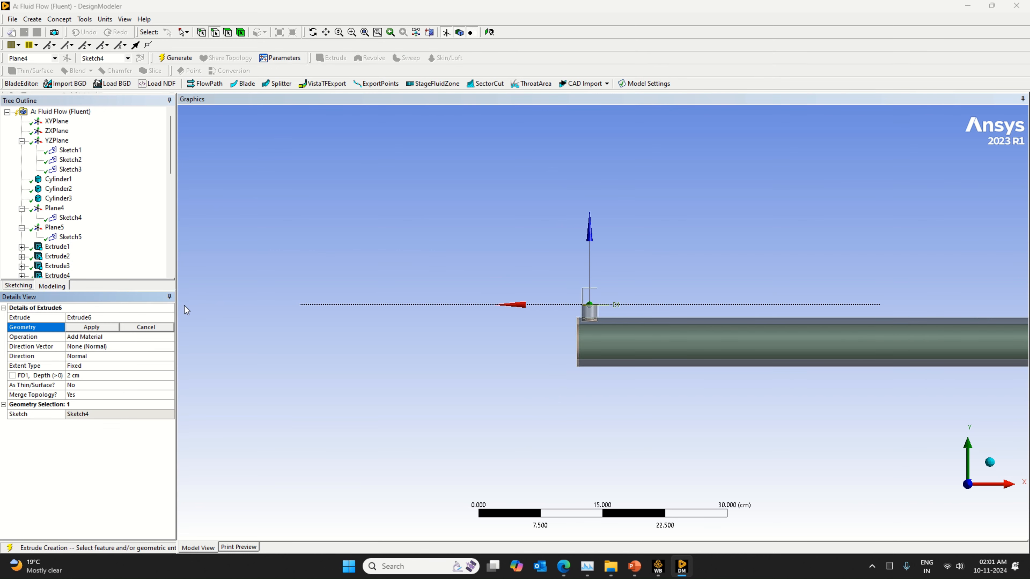
left_click(70, 240)
left_click(106, 328)
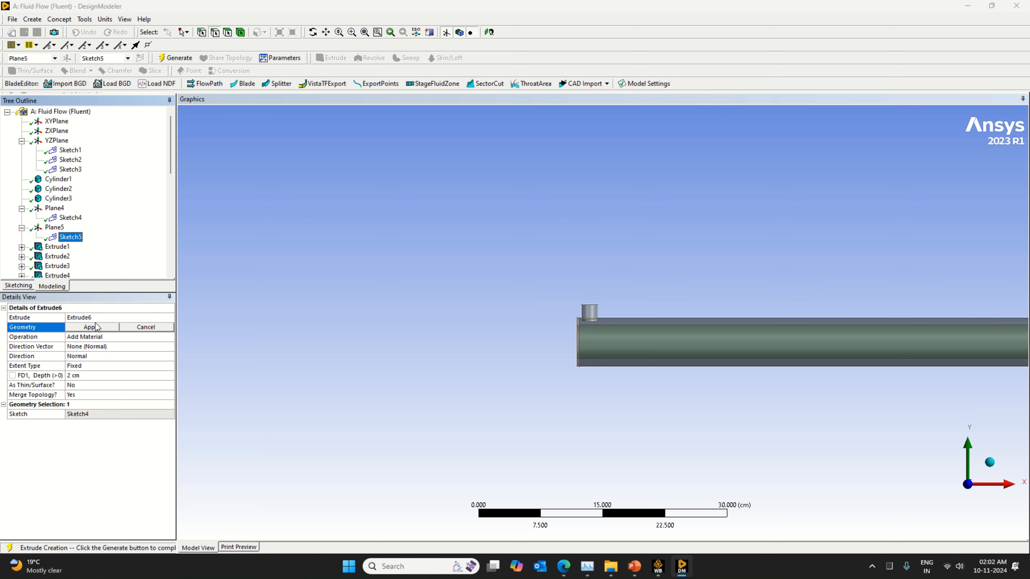
left_click(170, 336)
left_click(169, 336)
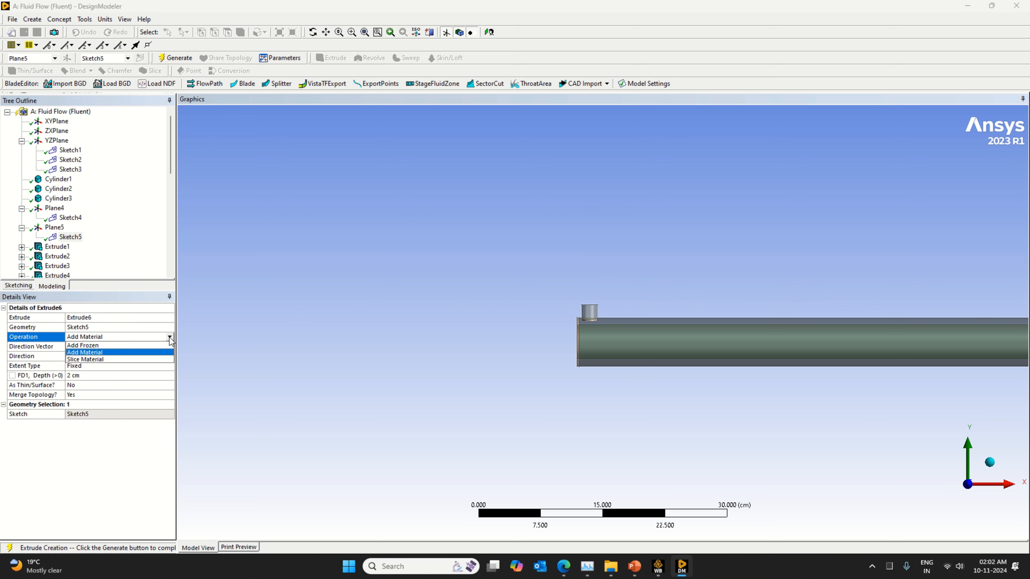
left_click(135, 359)
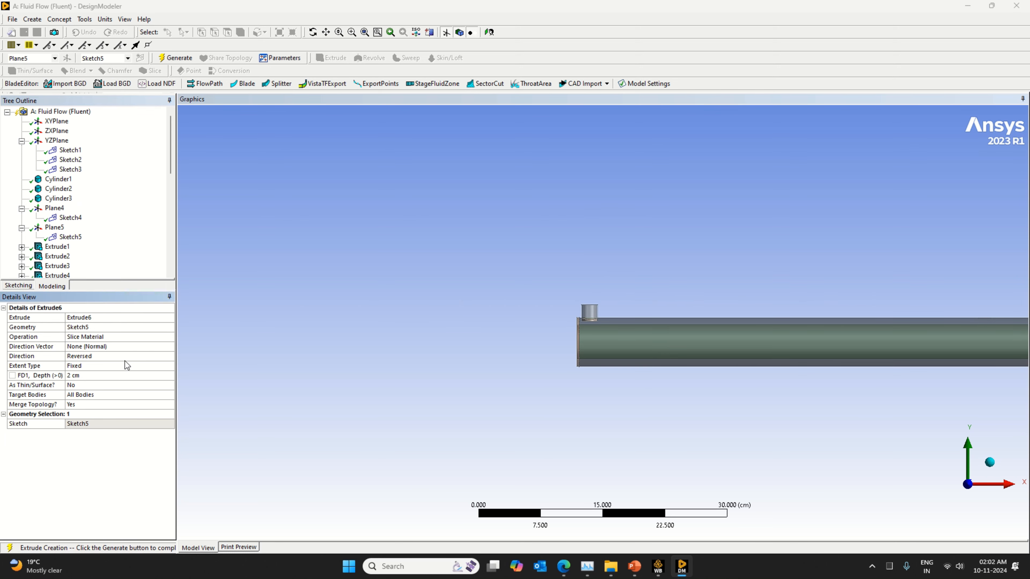
left_click(188, 58)
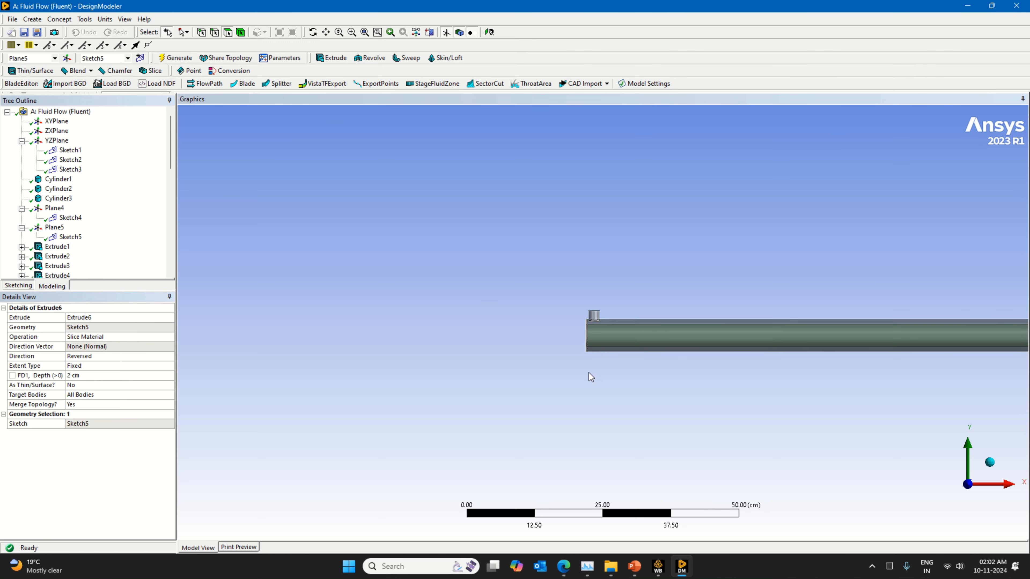
Examine the slice where the lower stub meets the cylinder's far end, in close-up.
scroll(608, 363, "down", 3)
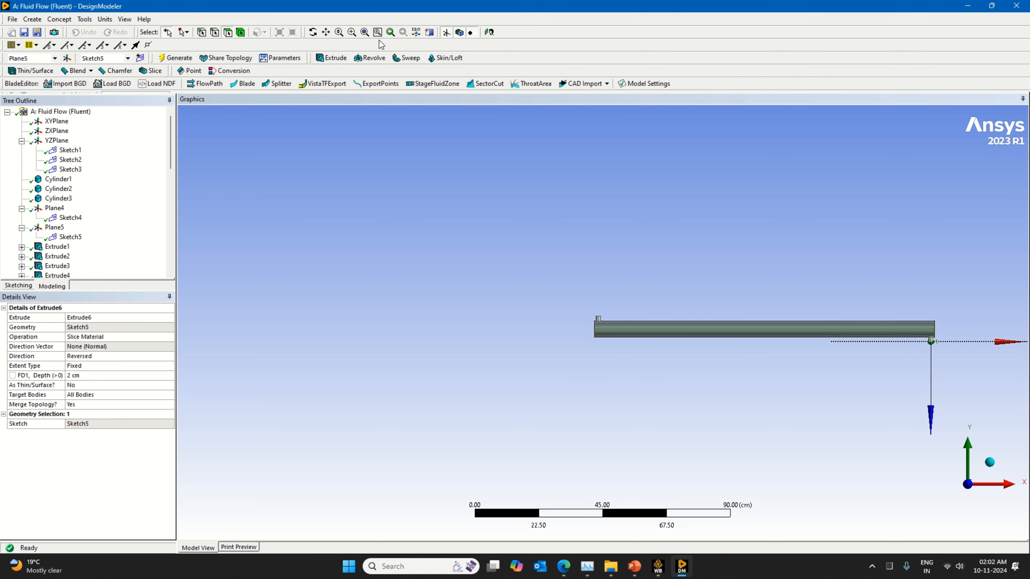
left_click(351, 32)
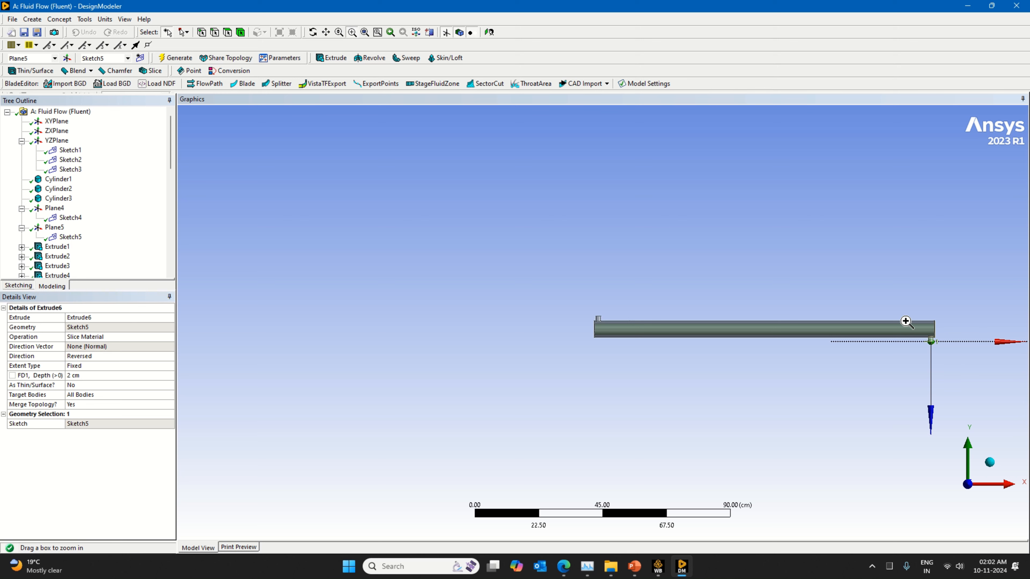
left_click_drag(903, 322, 958, 366)
scroll(600, 264, "down", 1)
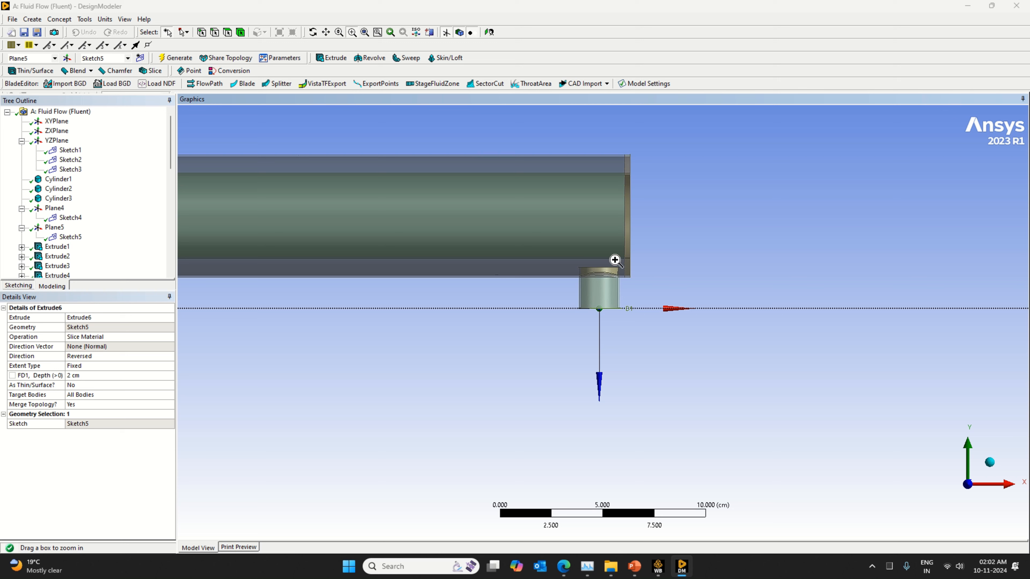
scroll(655, 340, "down", 2)
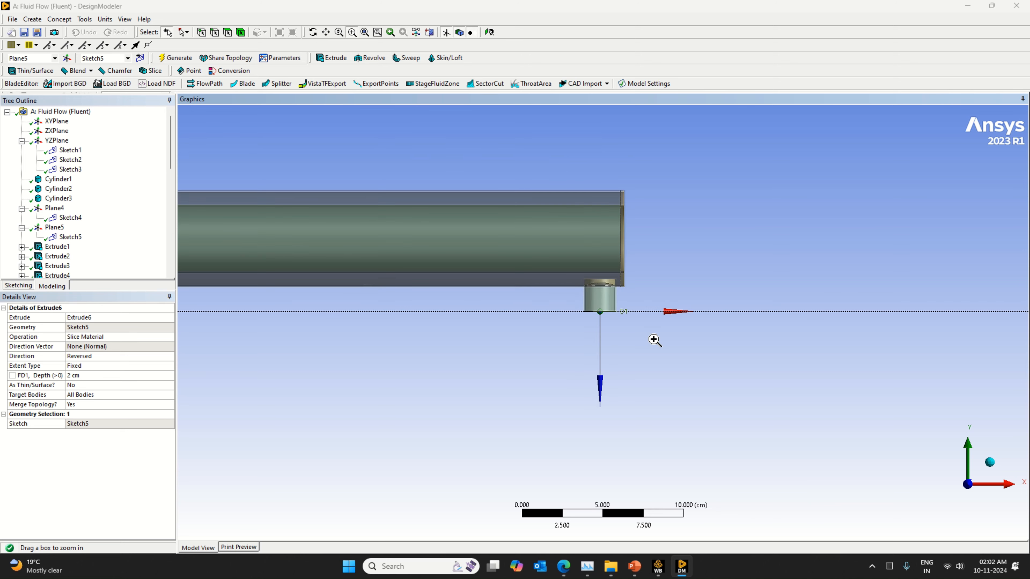
Select the outer shell body together with its ring bodies at the near end and the upper stub's wall body.
scroll(718, 335, "down", 5)
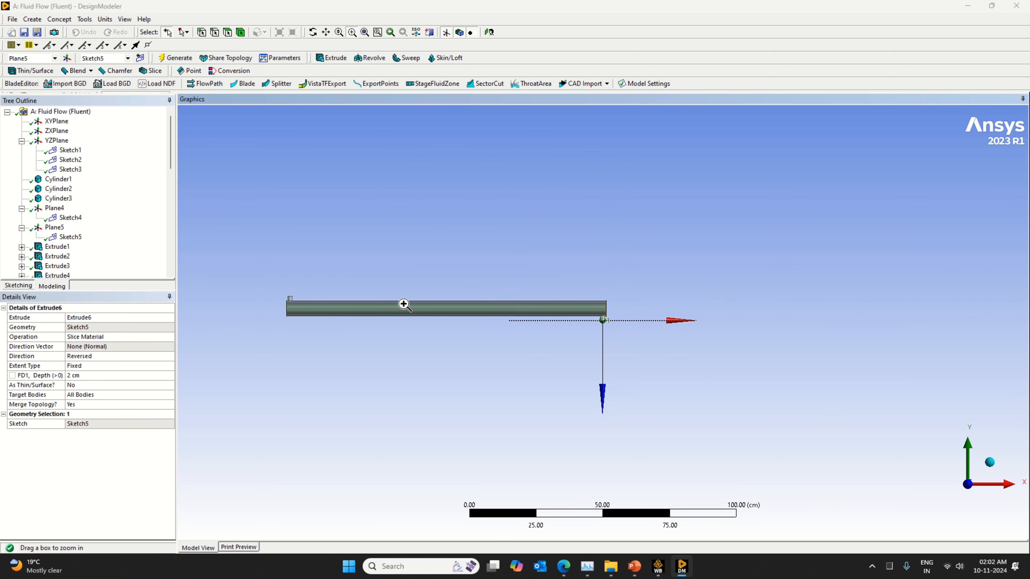
mouse_move(274, 279)
left_mouse_down()
mouse_move(368, 337)
mouse_move(645, 354)
left_mouse_up()
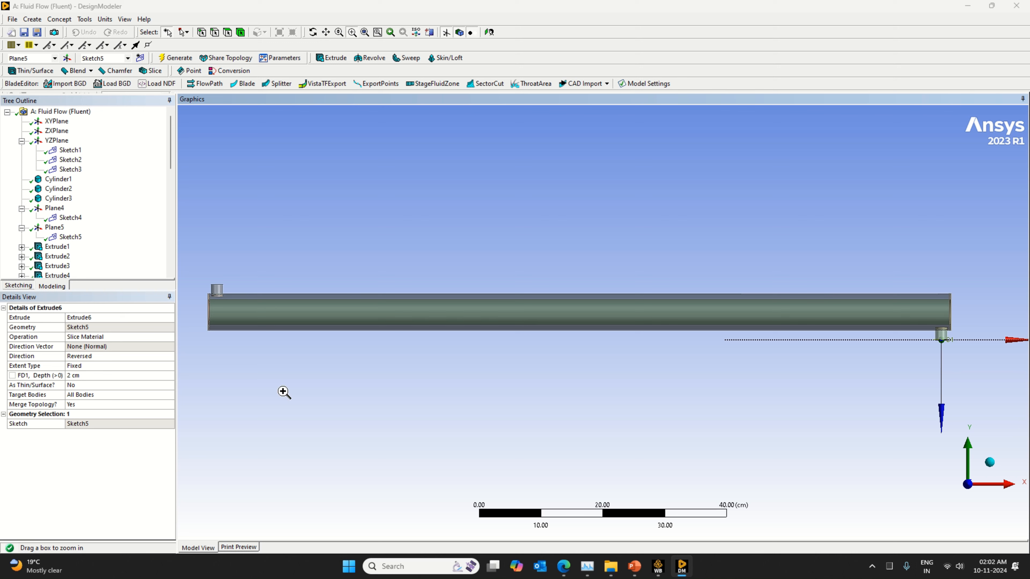
middle_click_drag(308, 372, 432, 386)
scroll(407, 361, "up", 3)
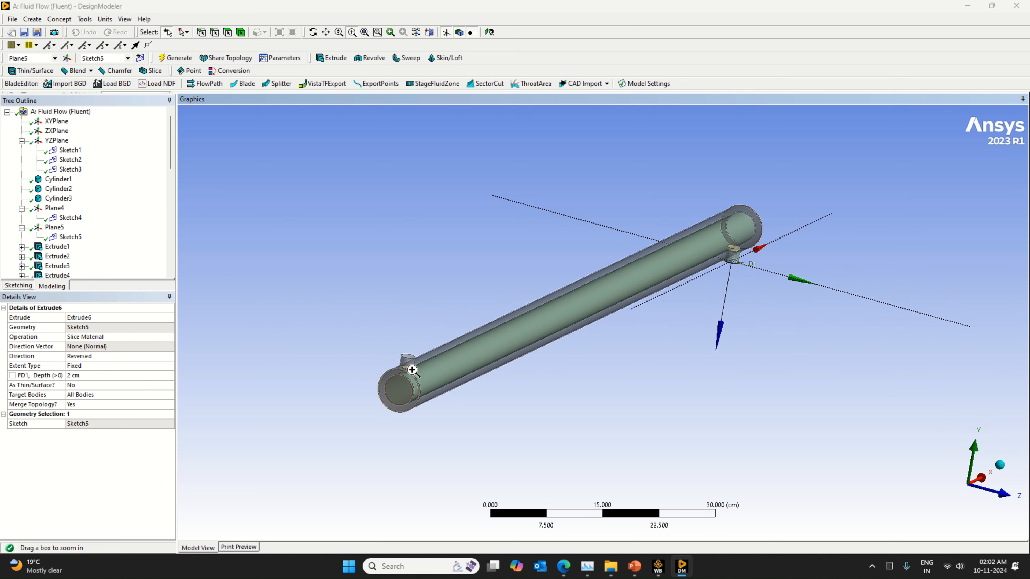
scroll(369, 361, "up", 2)
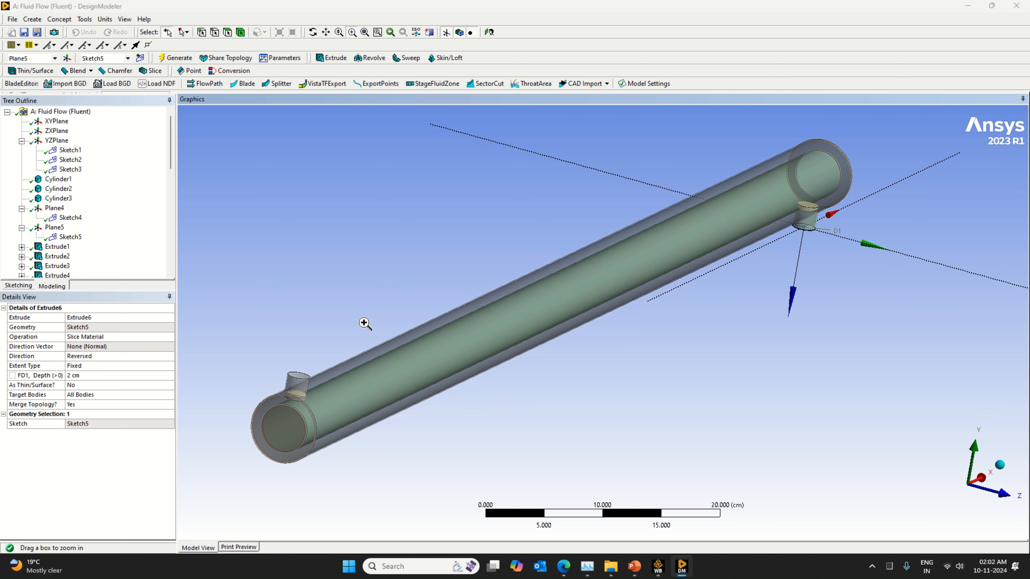
scroll(445, 414, "down", 1)
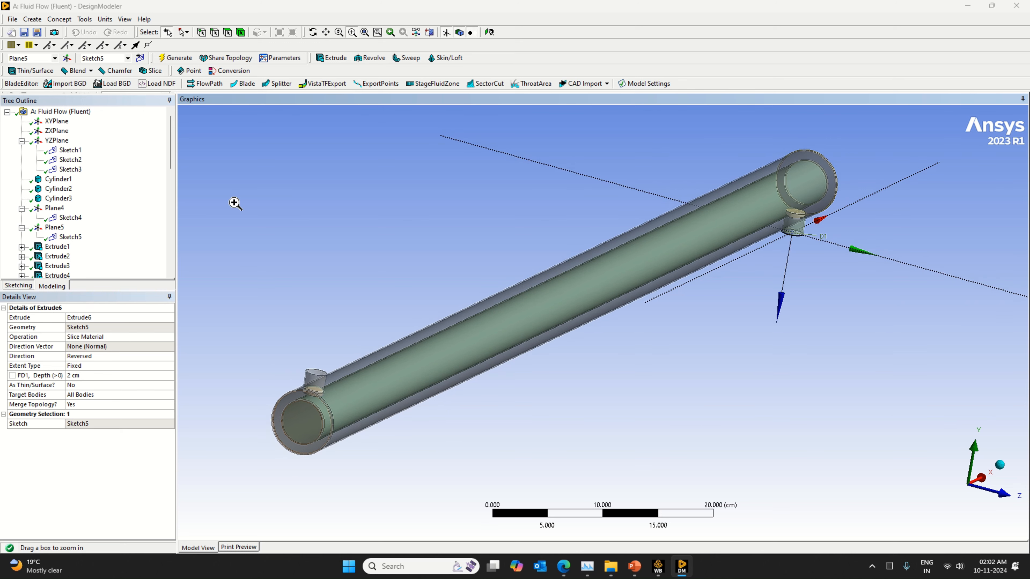
left_click(345, 403)
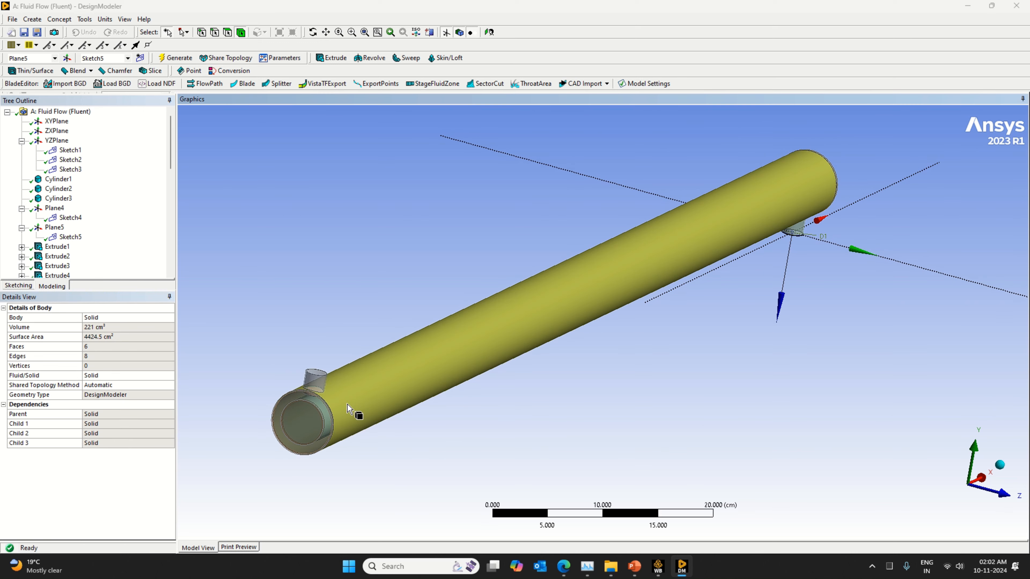
left_click(328, 407, "ctrl")
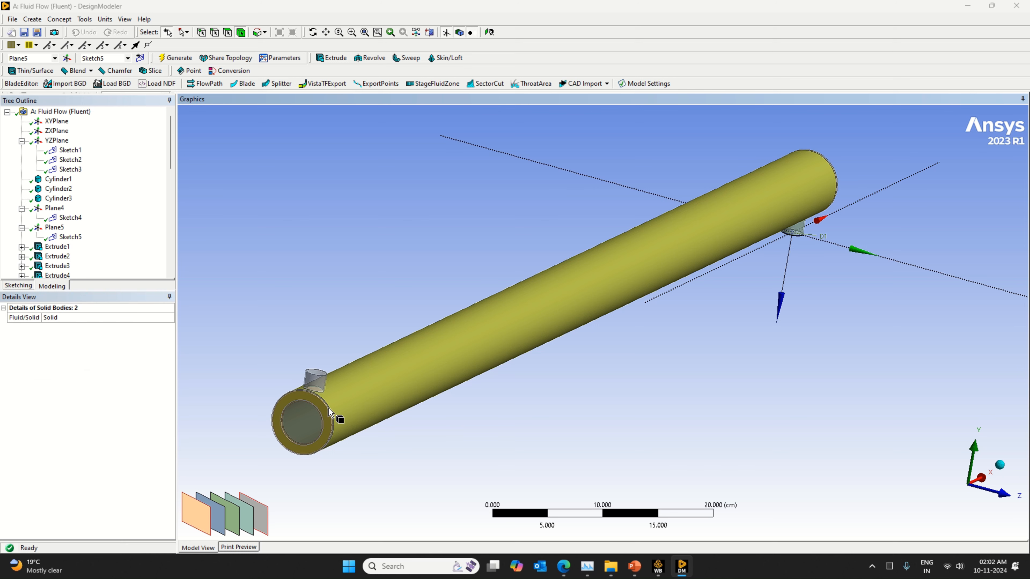
left_click(330, 408, "ctrl")
left_click(323, 382, "ctrl")
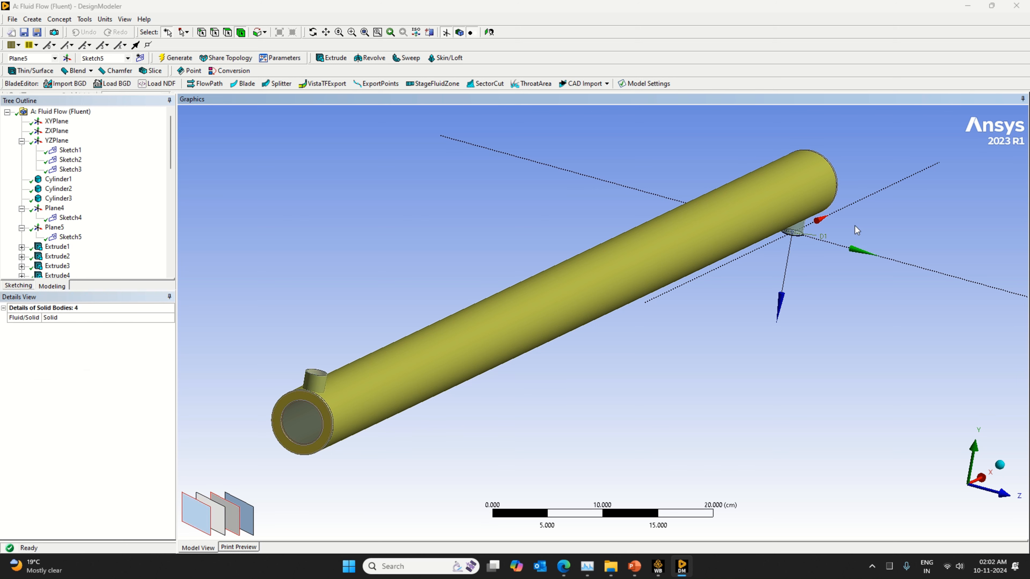
Add the ring bodies at the far end and the lower stub's wall body to the outer shell selection.
middle_click_drag(855, 310, 616, 324)
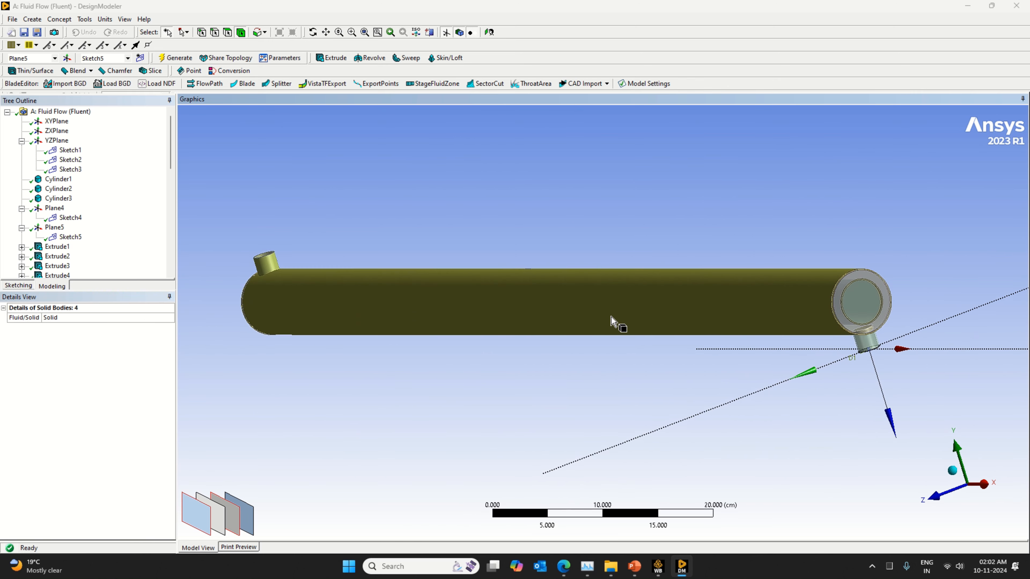
left_click(832, 289, "ctrl")
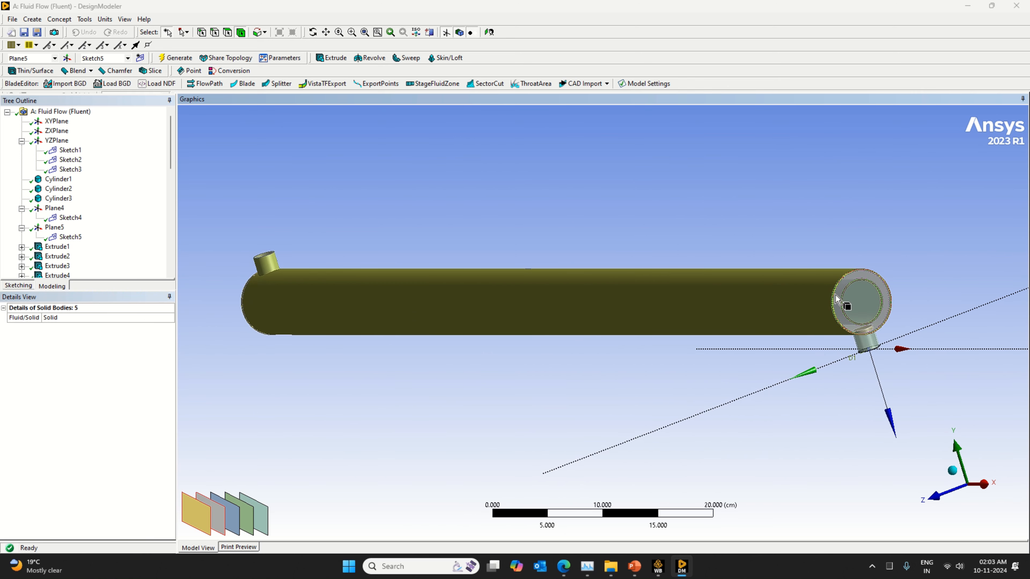
left_click(834, 300, "ctrl")
left_click(866, 345, "ctrl")
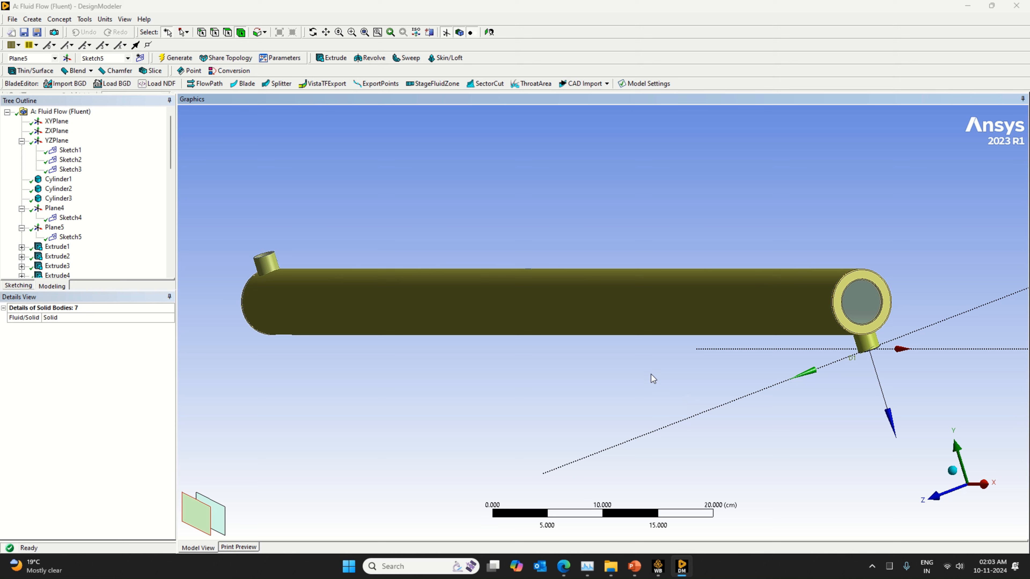
middle_click_drag(617, 367, 833, 347)
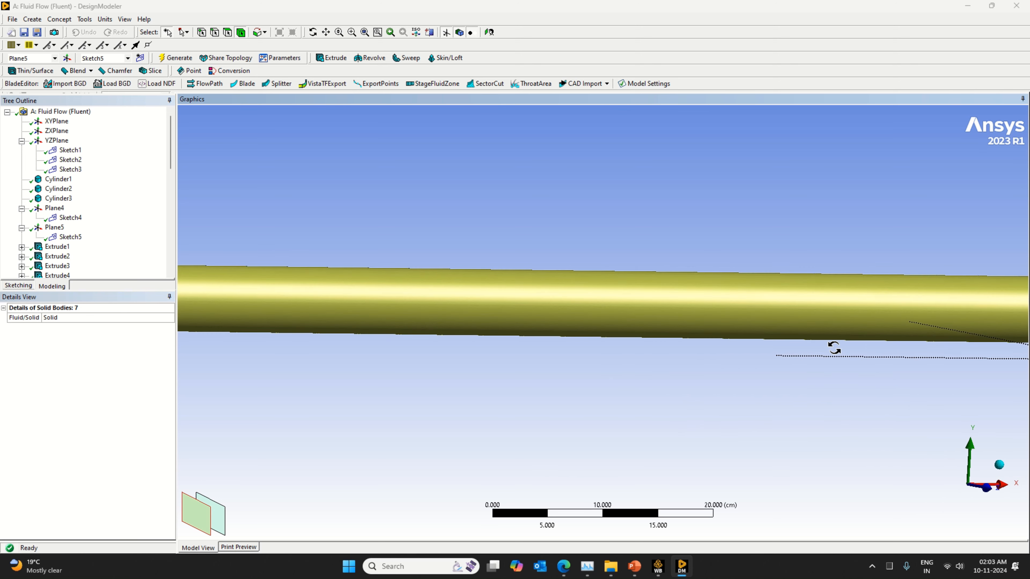
middle_click_drag(492, 374, 637, 384)
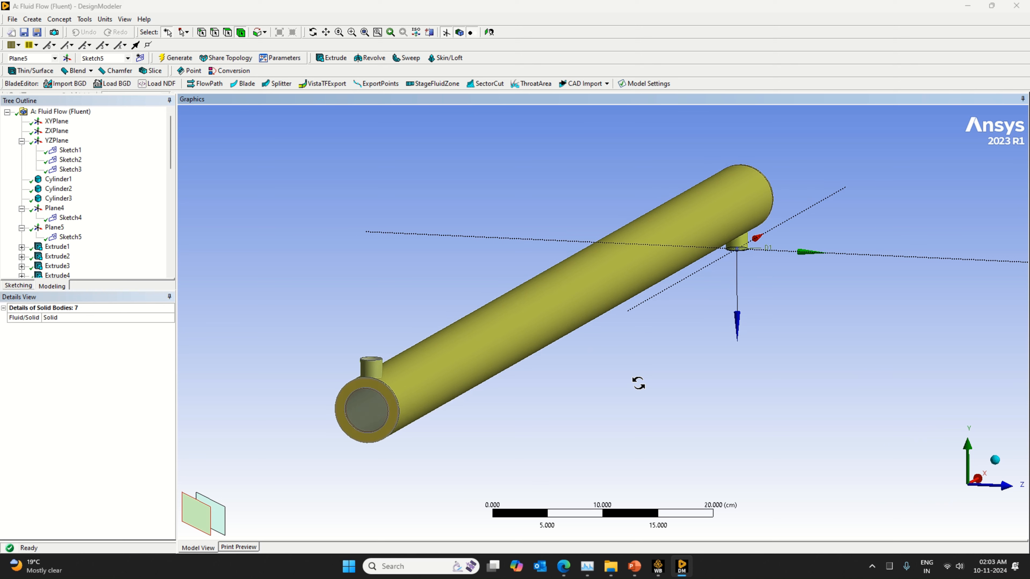
Unite the seven selected outer shell bodies with a Boolean operation and generate it.
left_click(32, 20)
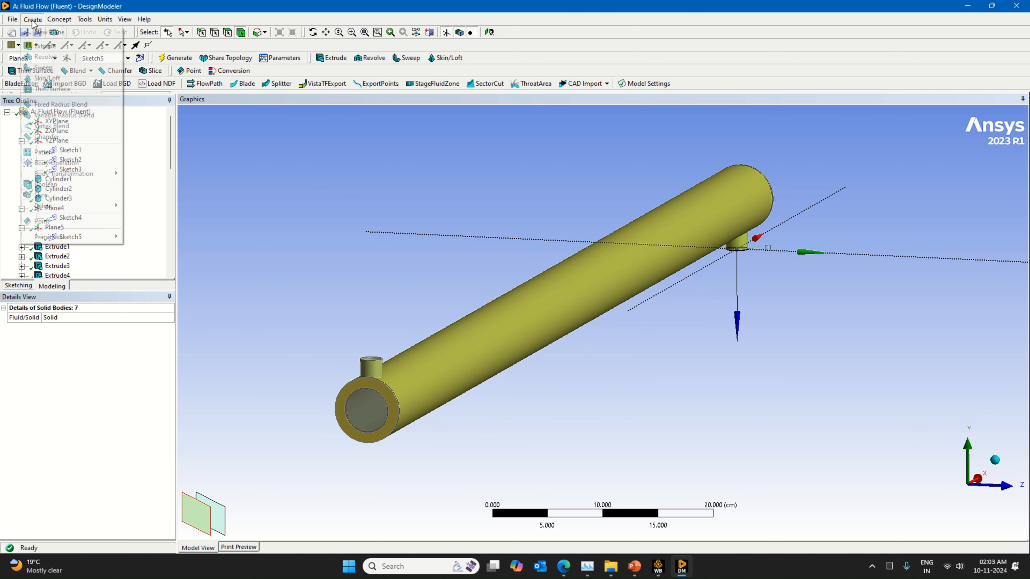
left_click(84, 186)
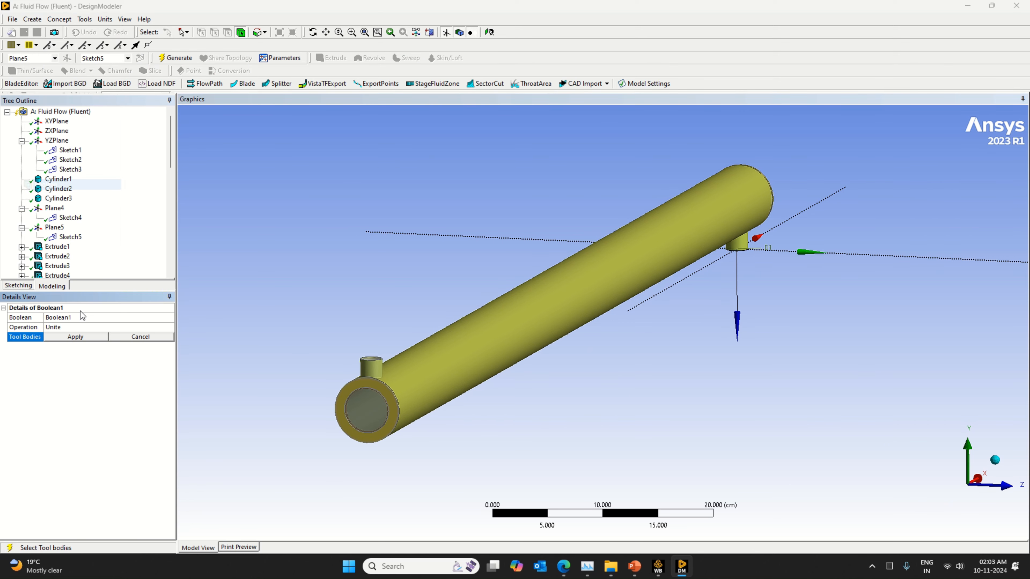
left_click(81, 338)
right_click(90, 384)
left_click(124, 391)
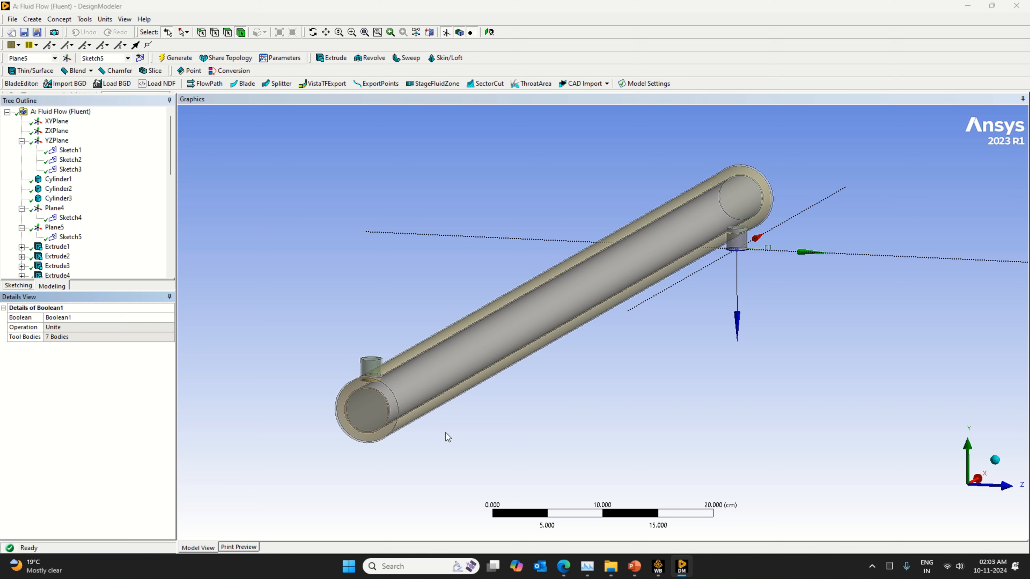
Examine the united outer shell and the inner end body by selecting them individually.
left_click(425, 384)
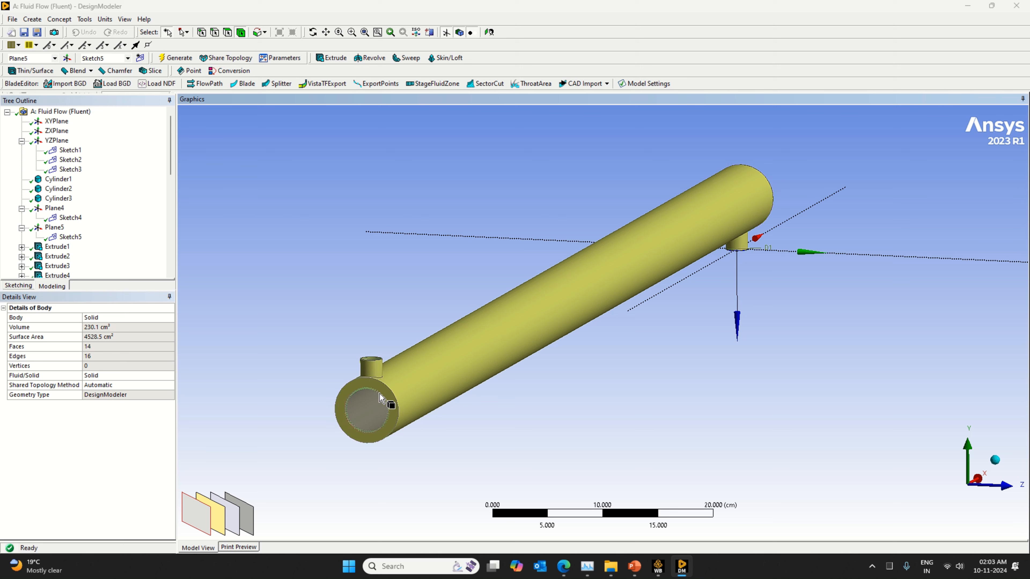
left_click(376, 402)
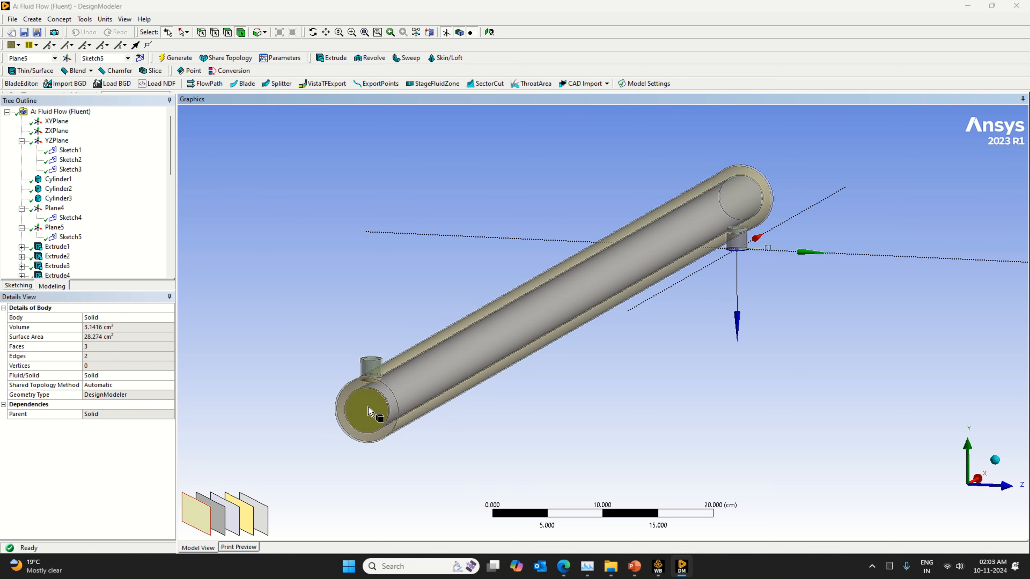
left_click(384, 398)
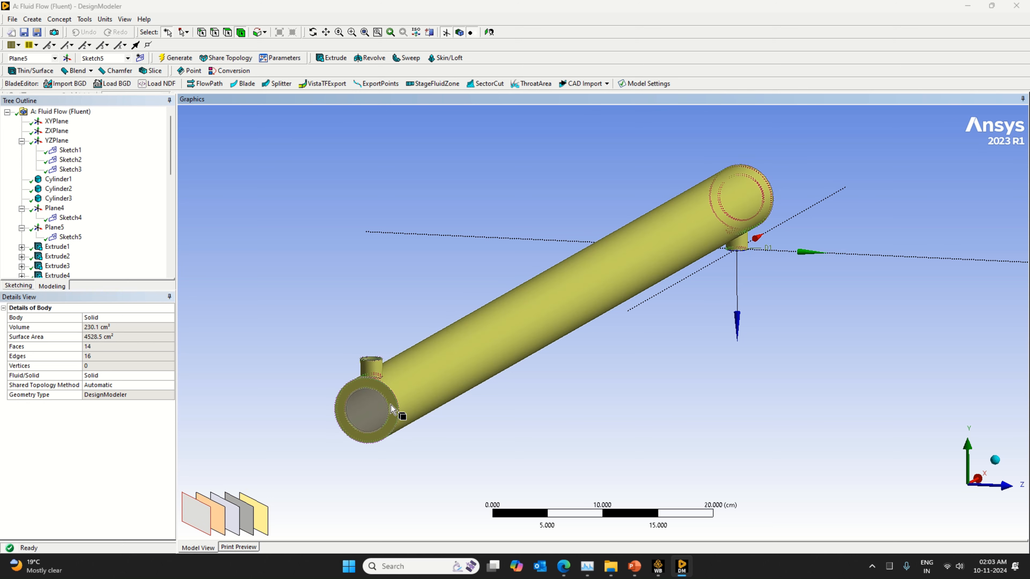
left_click(448, 425)
left_click(388, 402)
left_click(516, 437)
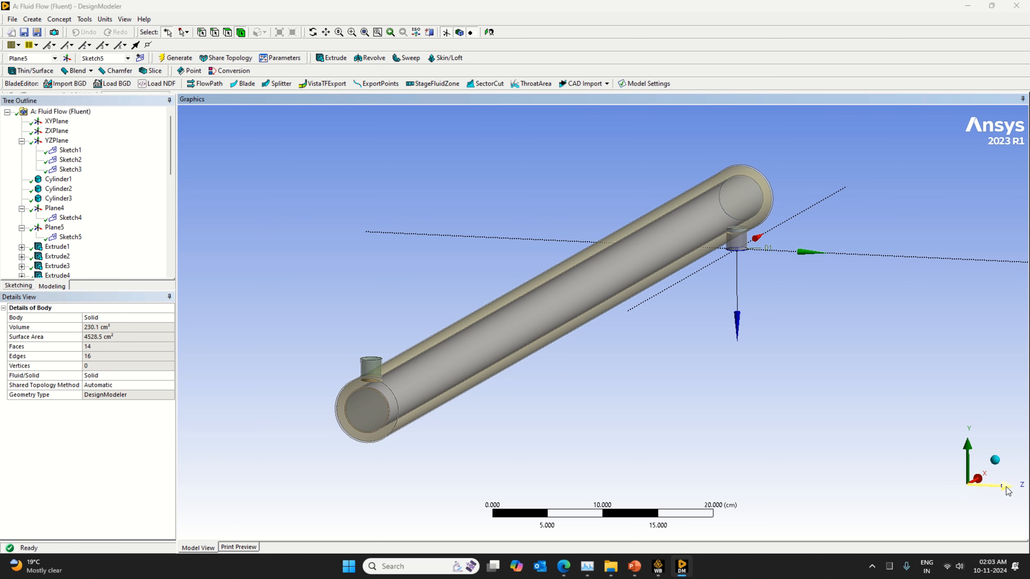
Hide the united outer shell body, working from a close-up front view of the upper stub.
left_click(967, 488)
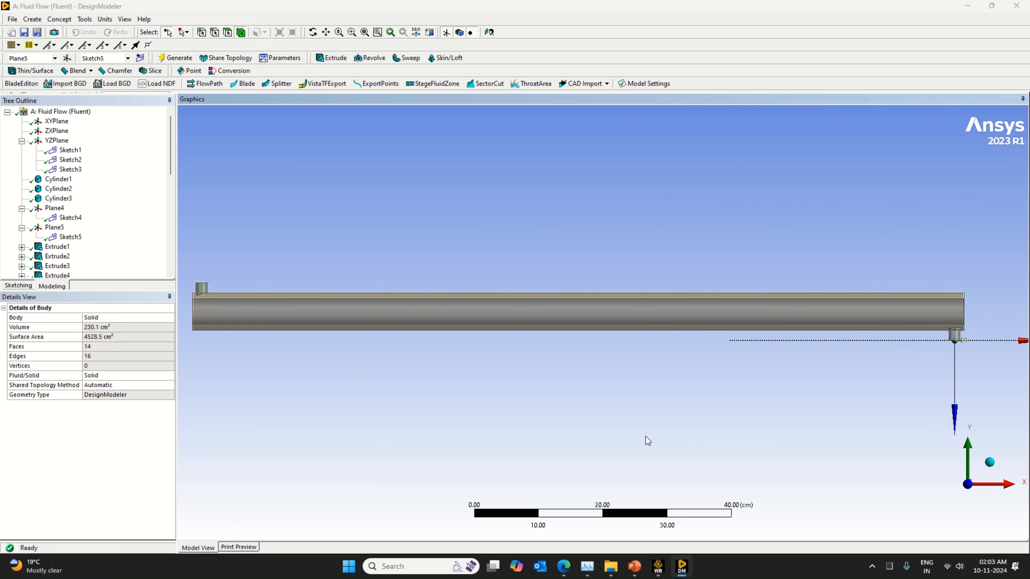
left_click(351, 32)
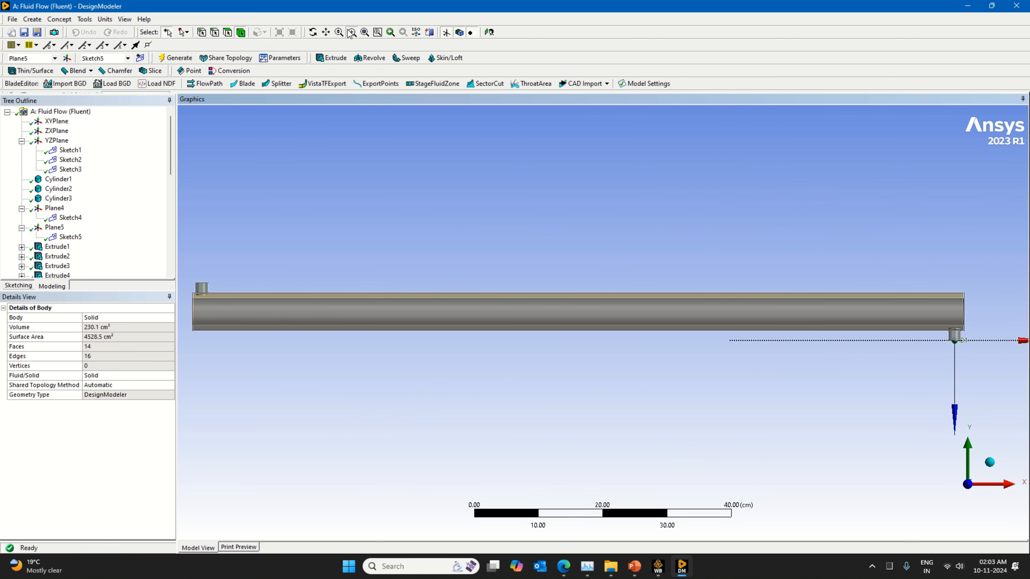
left_click_drag(182, 280, 251, 340)
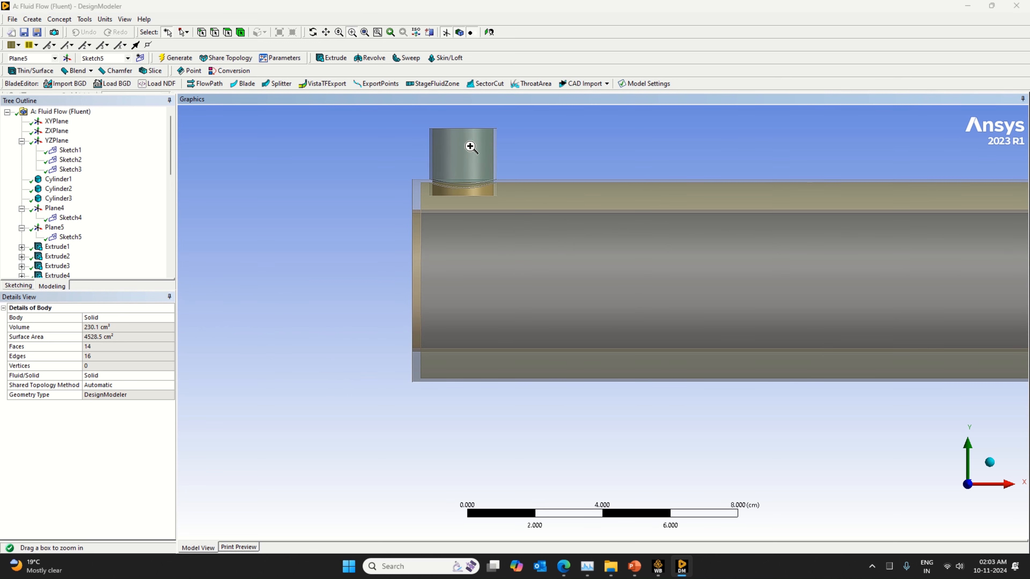
left_click(242, 34)
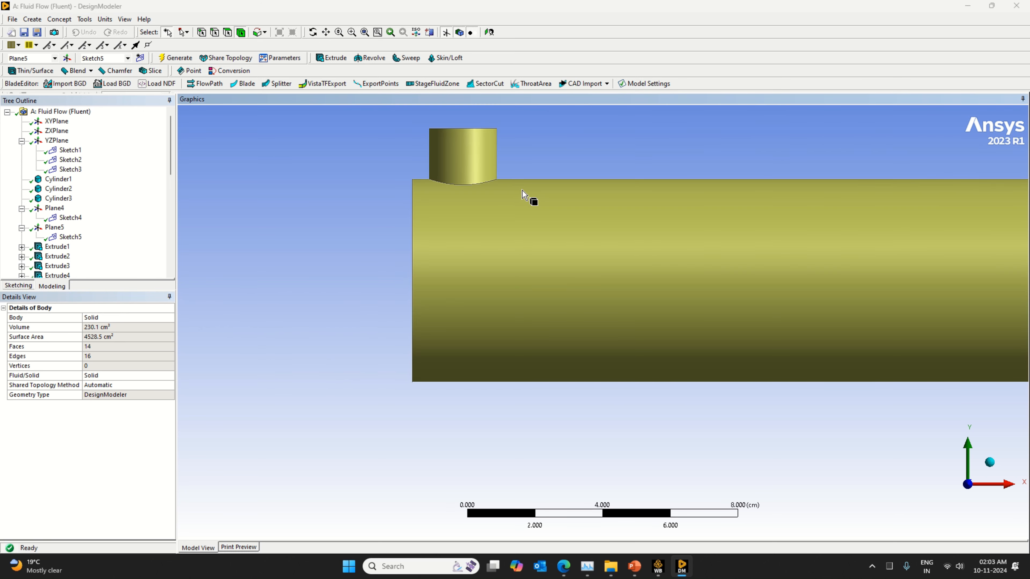
scroll(512, 219, "down", 3)
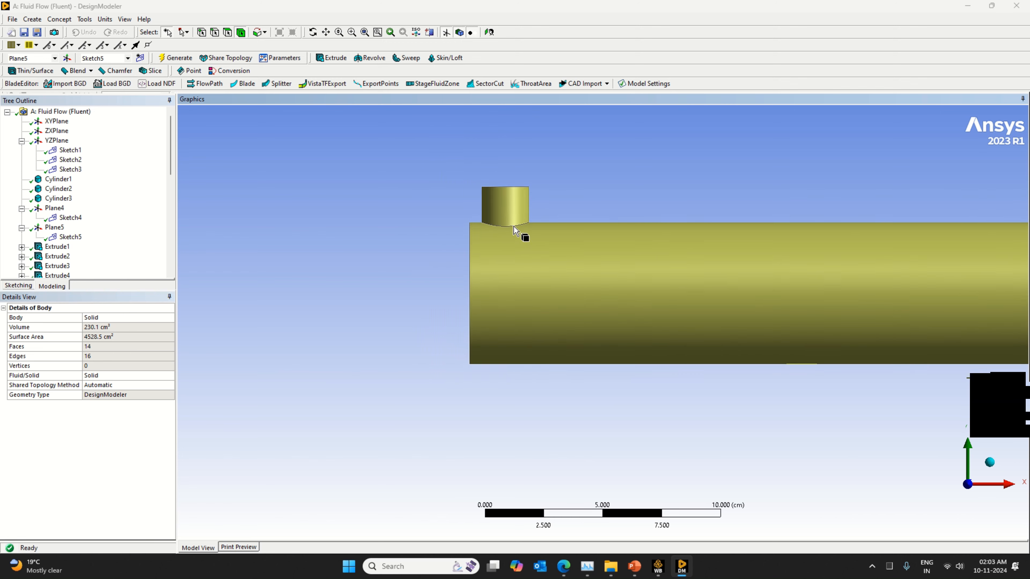
right_click(571, 243)
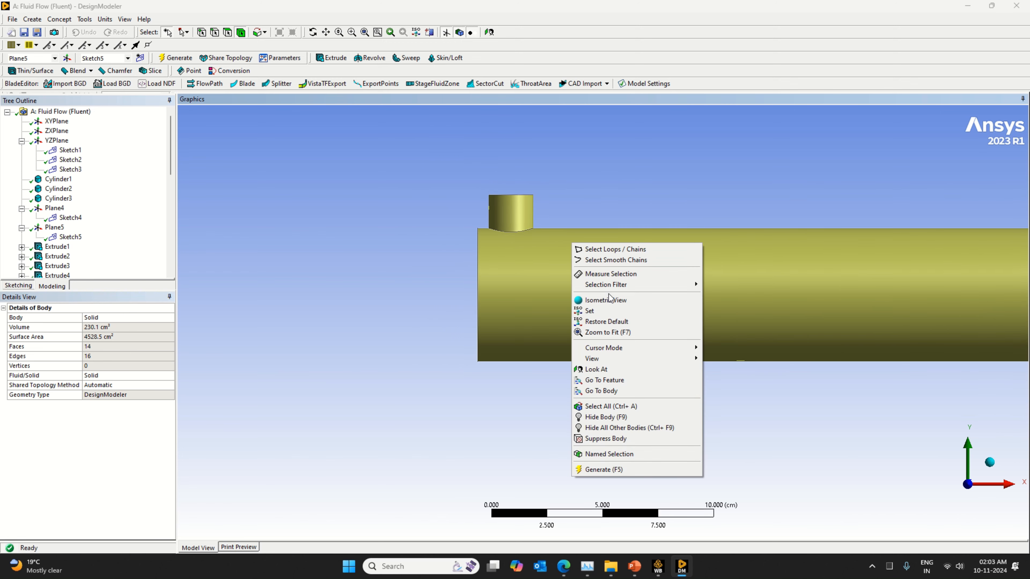
left_click(630, 418)
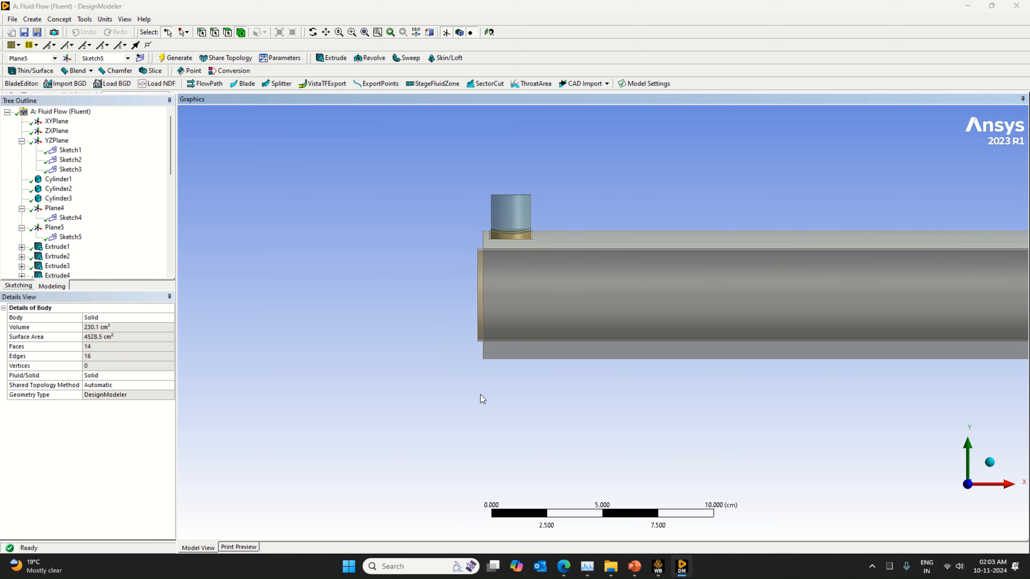
Examine the remaining inner and stub bodies from an angled view, and review the details of Extrude4 back to Extrude1.
left_click(991, 465)
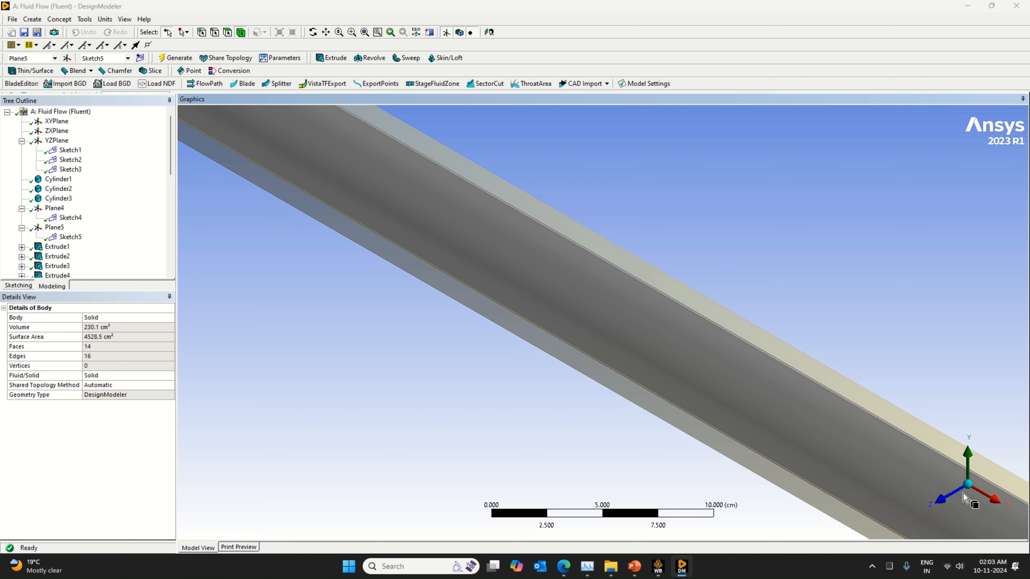
left_click(942, 493)
middle_click_drag(938, 486, 751, 355)
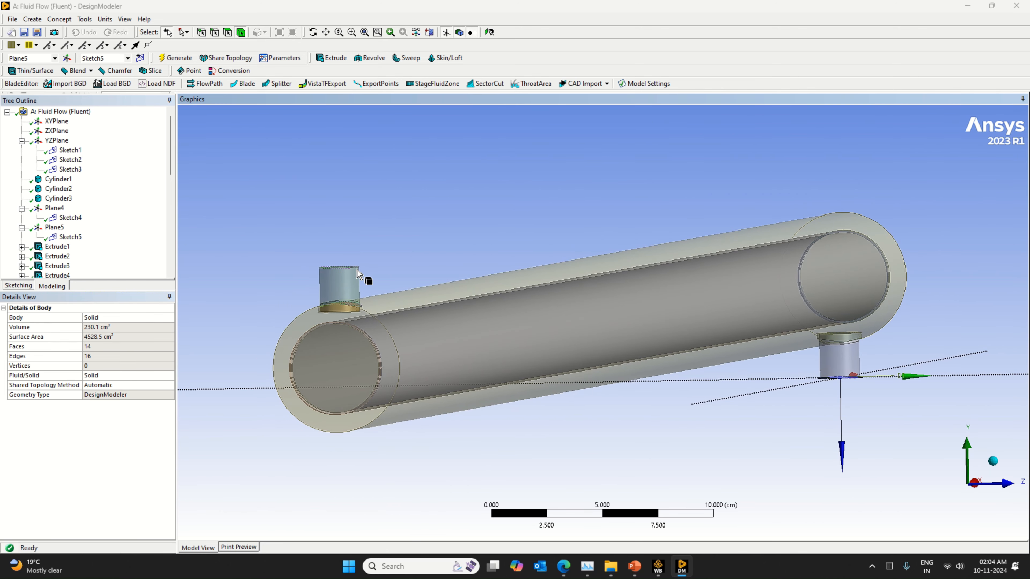
left_click(353, 284)
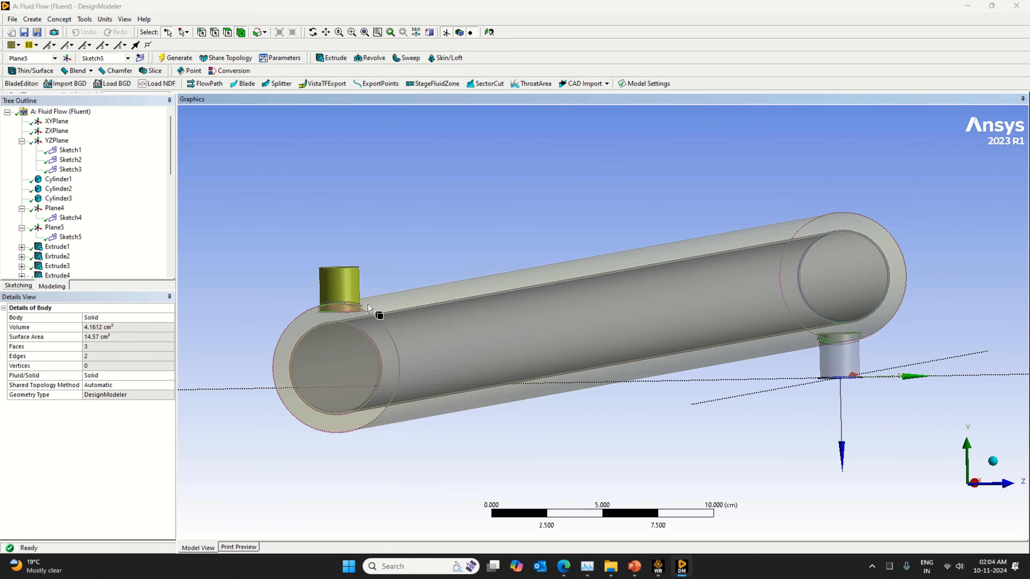
left_click(296, 196)
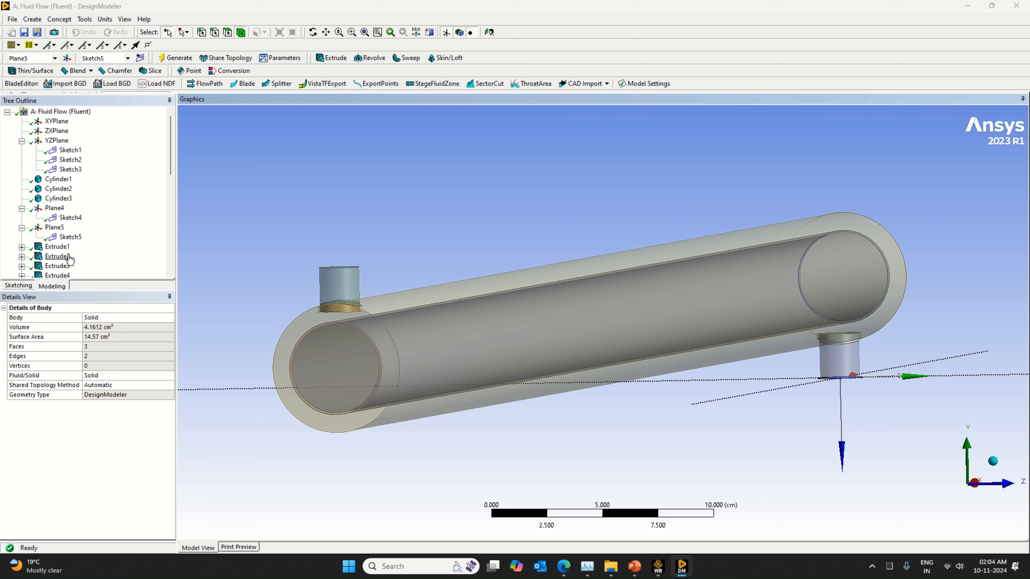
scroll(73, 255, "down", 1)
left_click(57, 246)
left_click(66, 236)
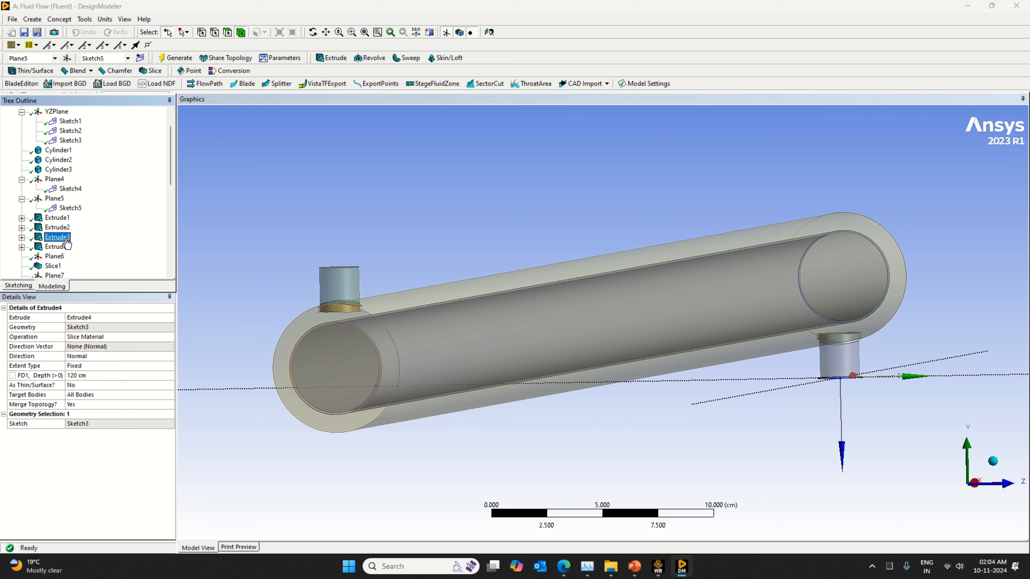
left_click(66, 226)
left_click(57, 217)
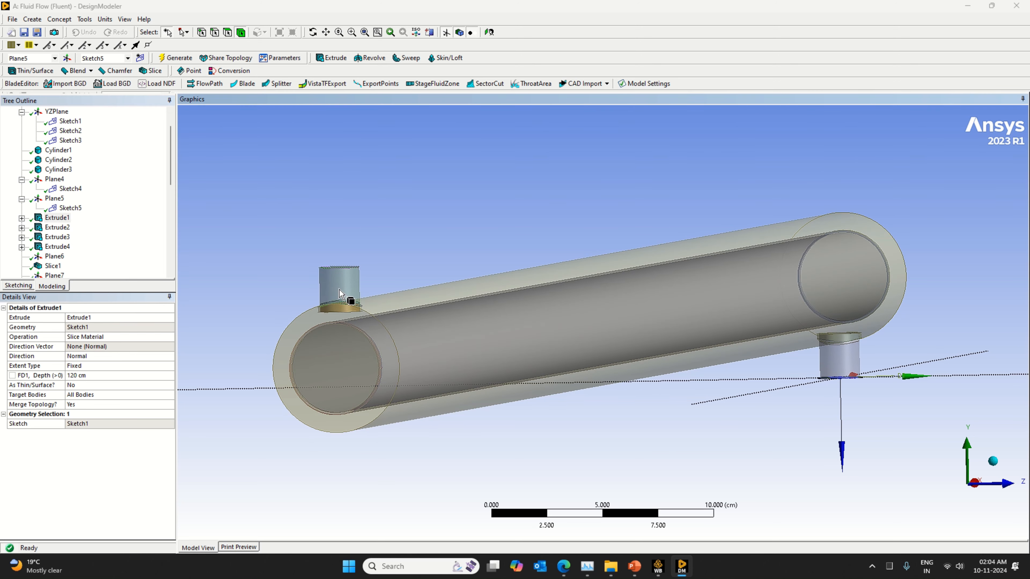
Unite the annular cylinder body with the selected upper and lower stub bodies in a Boolean operation and generate it.
left_click(338, 303)
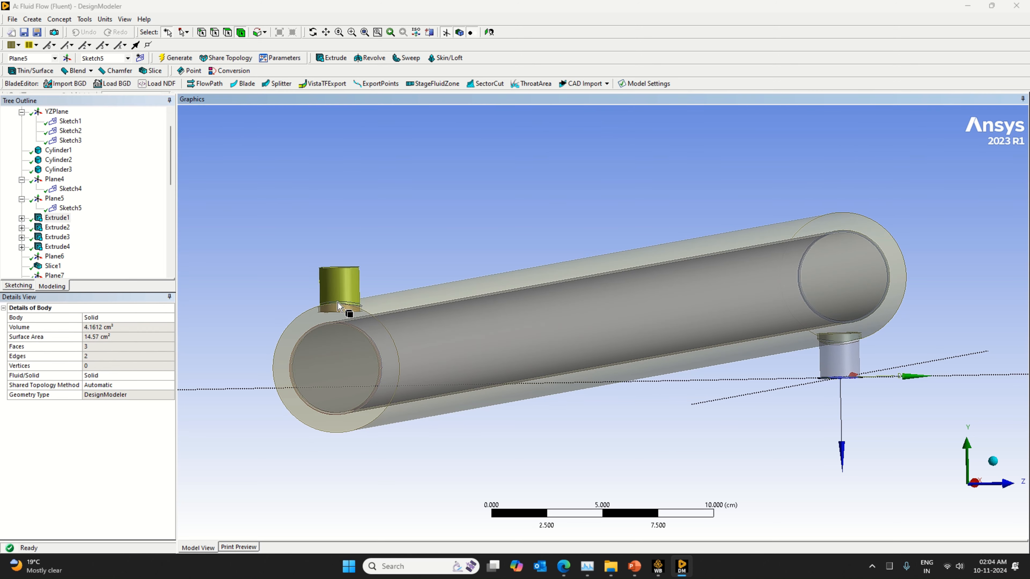
left_click(343, 318, "ctrl")
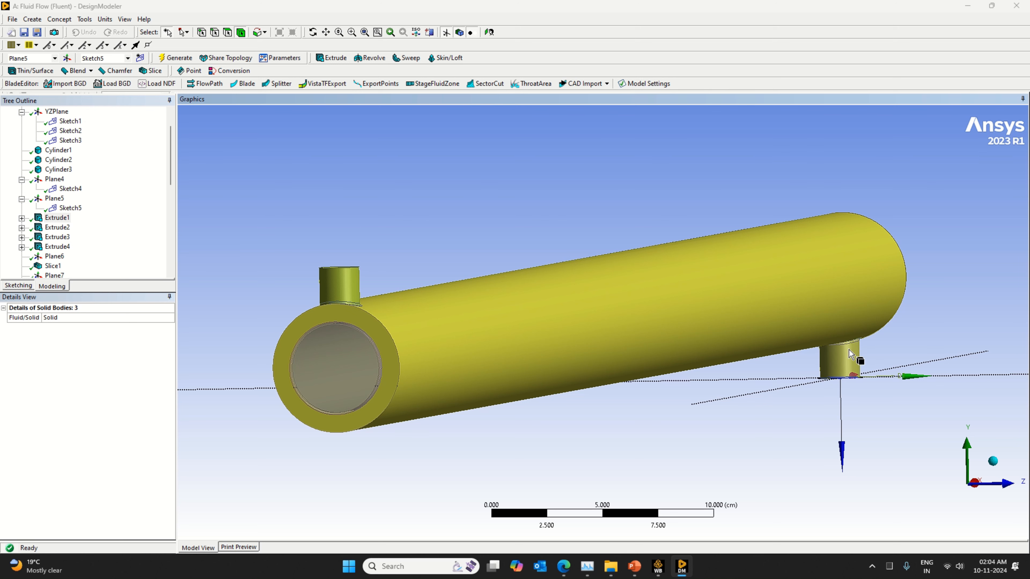
middle_click_drag(925, 335, 827, 335)
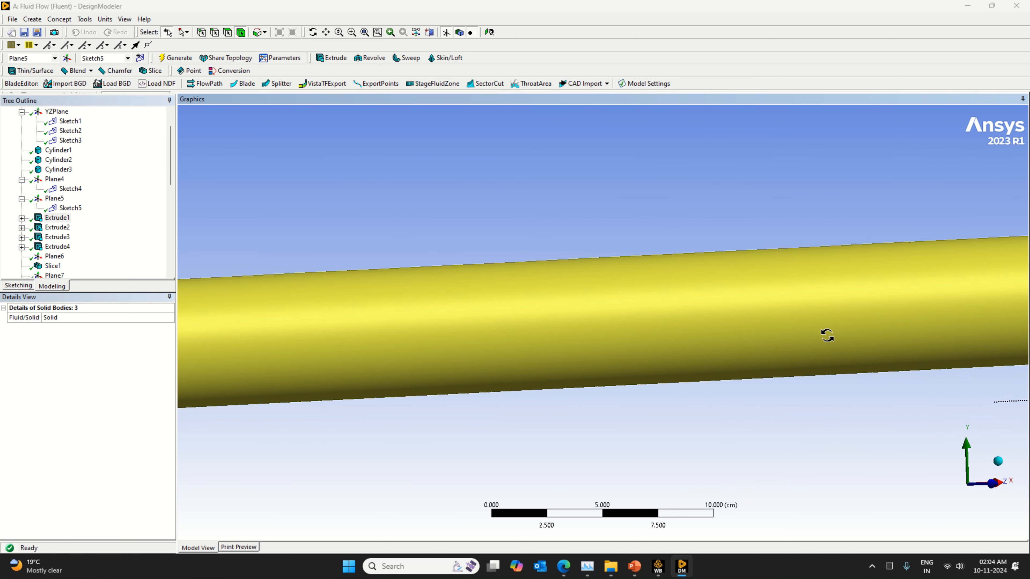
scroll(542, 416, "down", 5)
middle_click_drag(542, 416, 357, 381)
left_click(32, 19)
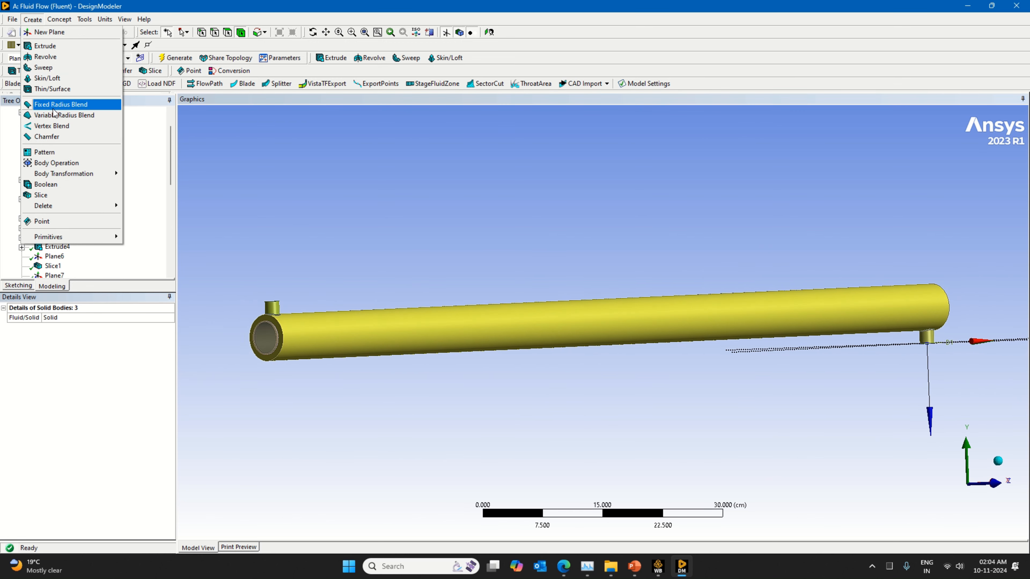
left_click(47, 184)
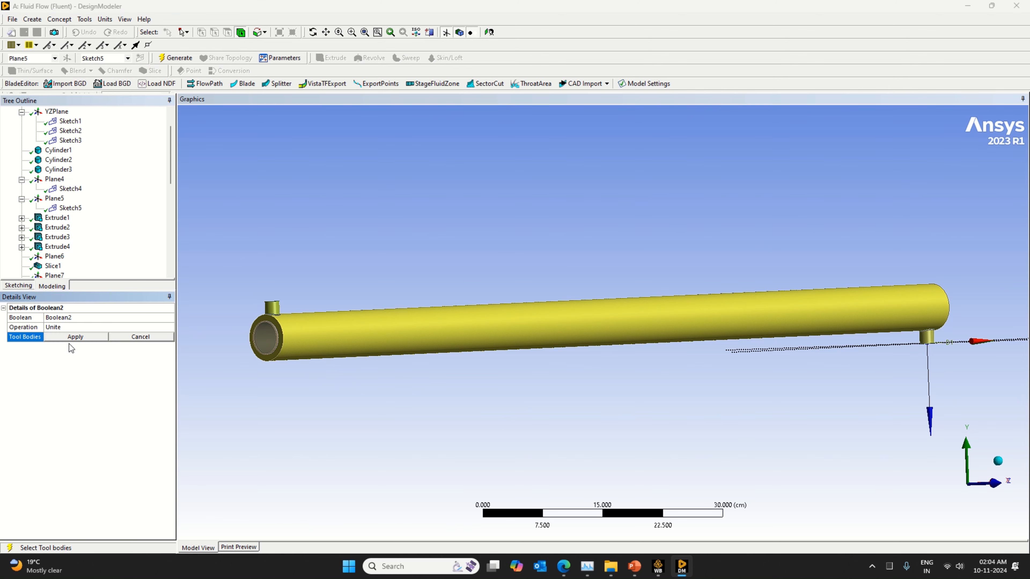
left_click(77, 337)
right_click(83, 359)
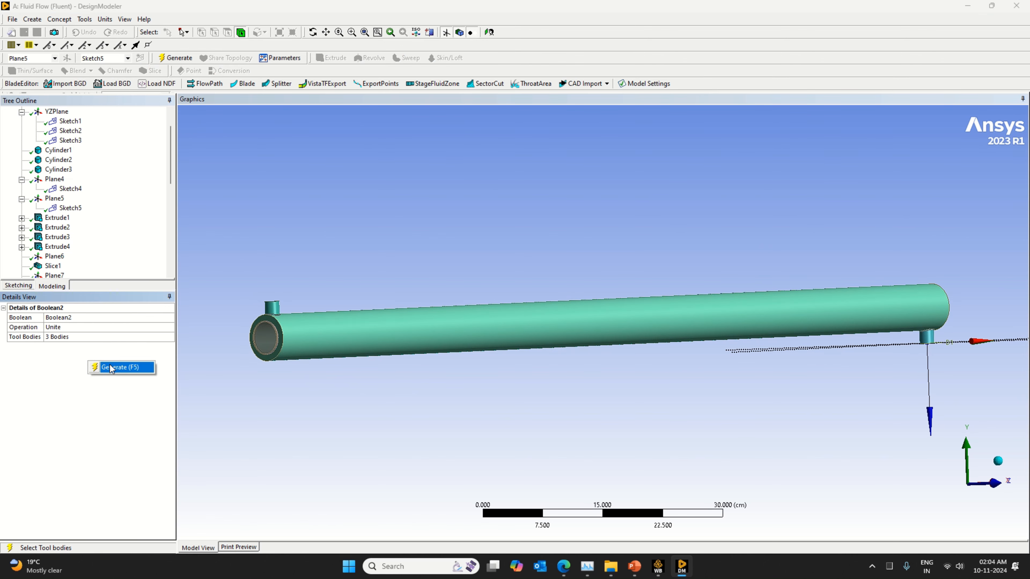
left_click(102, 366)
Examine the junction of the upper stub and the annular cylinder from close up, selecting each body individually.
scroll(305, 353, "down", 1)
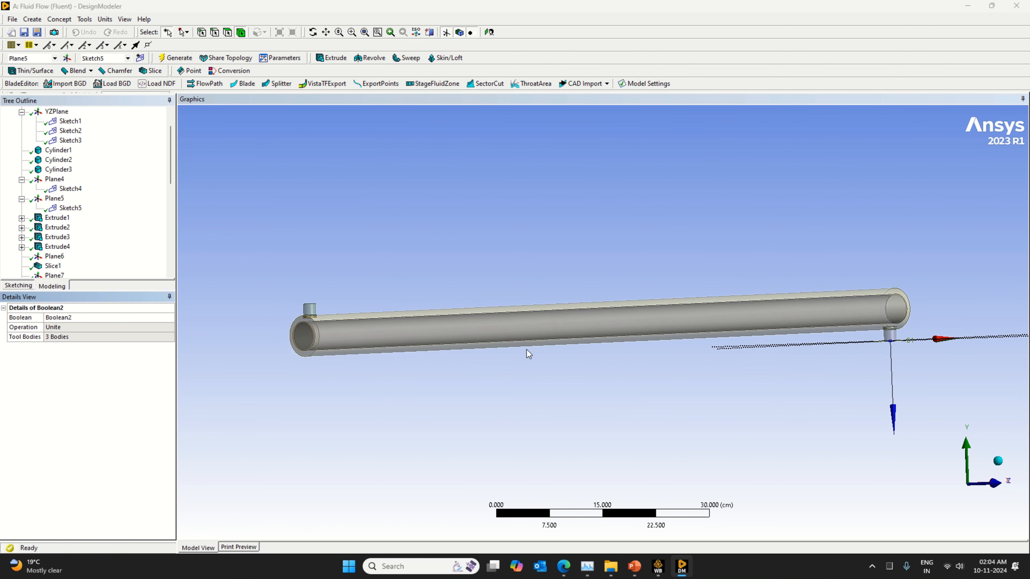
scroll(590, 354, "up", 2)
middle_click_drag(552, 364, 490, 391)
scroll(431, 333, "up", 2)
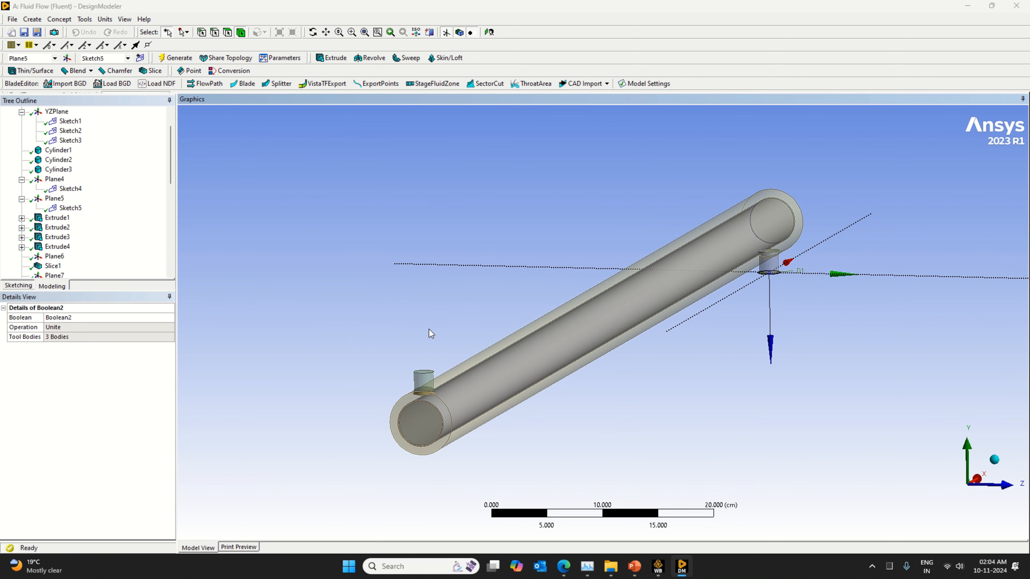
left_click(350, 32)
left_click_drag(384, 350, 492, 441)
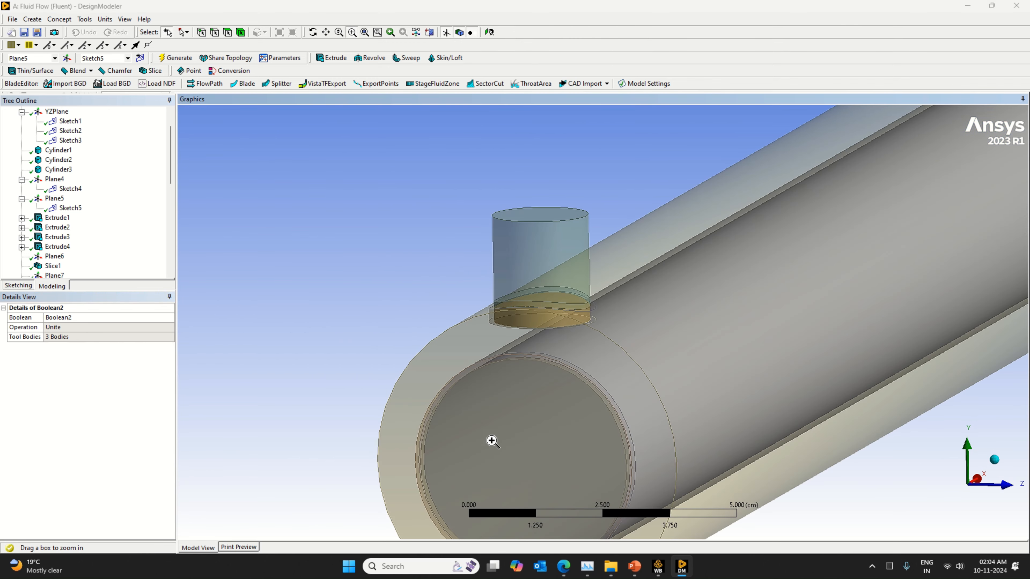
mouse_move(597, 368)
left_mouse_down()
mouse_move(557, 361)
mouse_move(600, 366)
left_mouse_up()
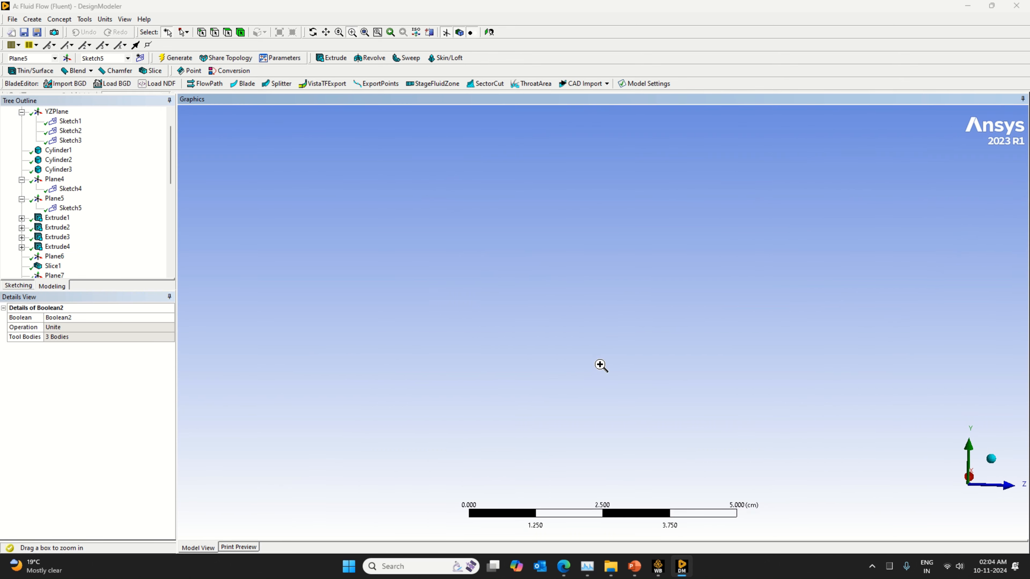
scroll(609, 386, "down", 3)
middle_click_drag(692, 396, 662, 379)
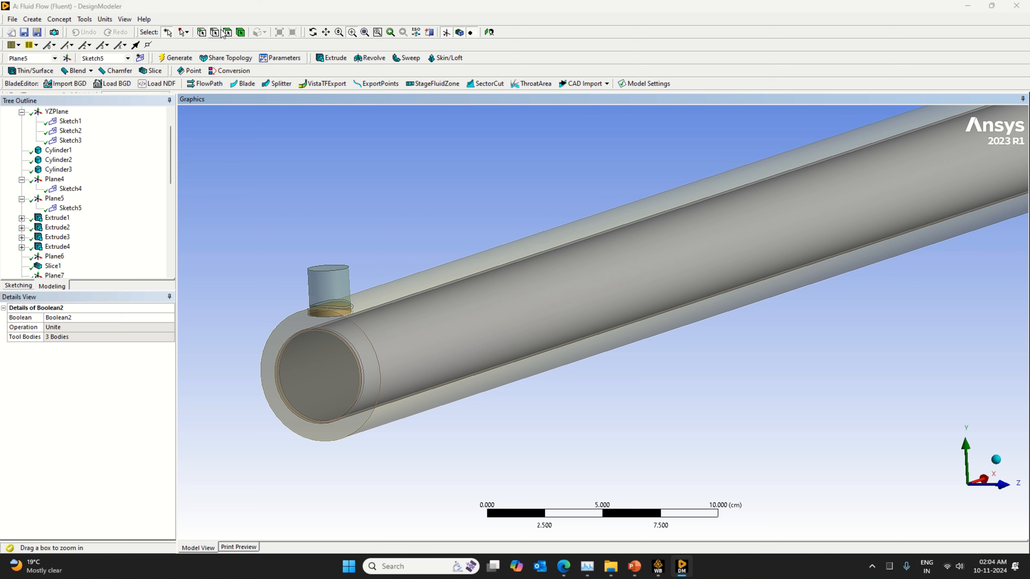
left_click(330, 298)
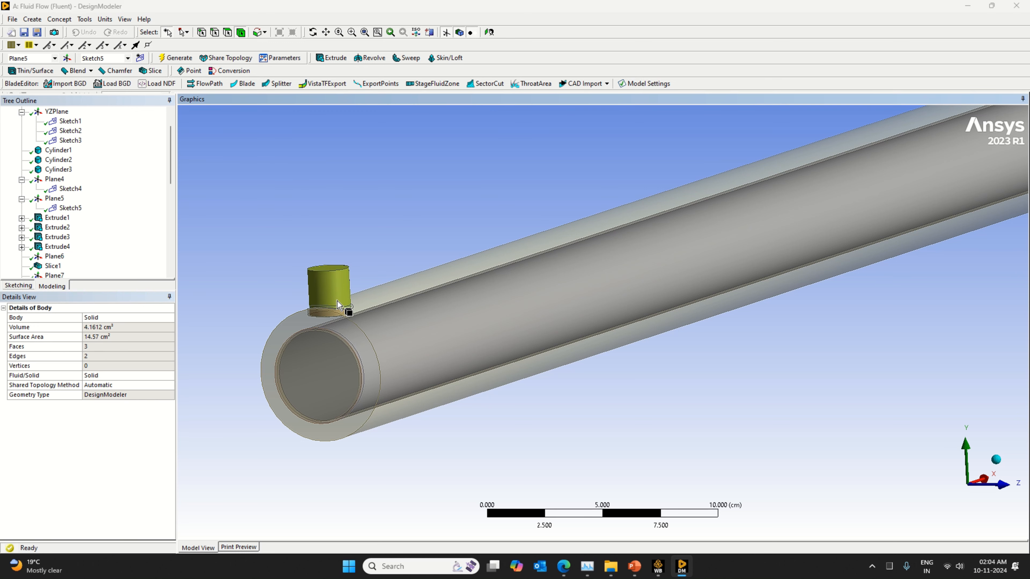
left_click(330, 315)
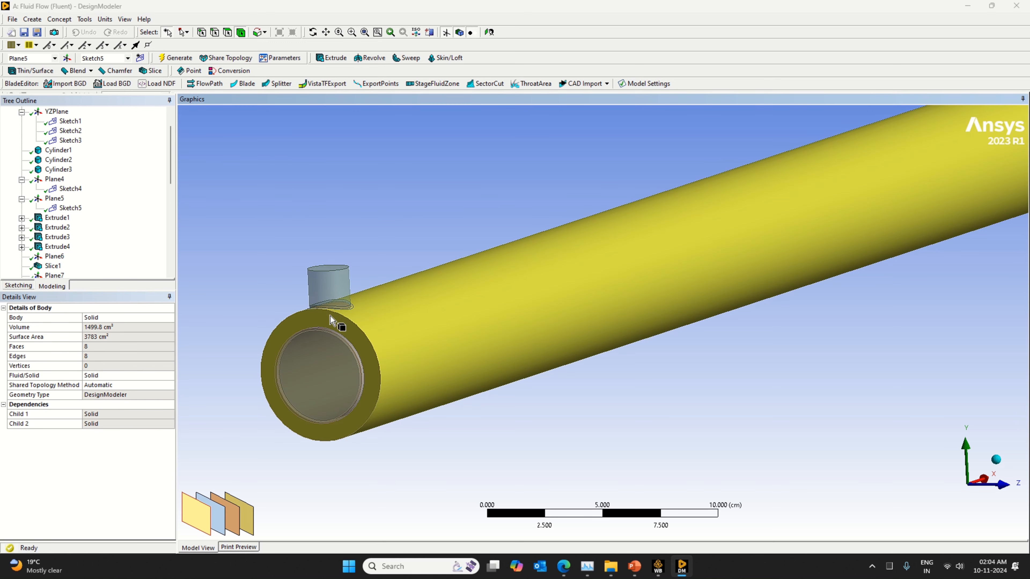
Hide the thin ring and the inner disc bodies at the cylinder end with the upper stub.
left_click(335, 335)
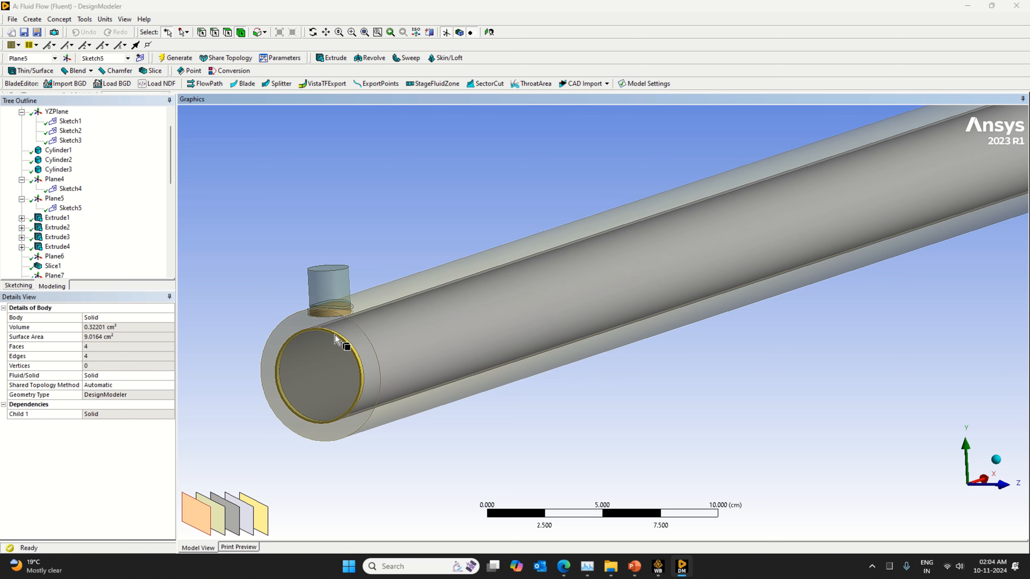
left_click(337, 368, "ctrl")
right_click(337, 368)
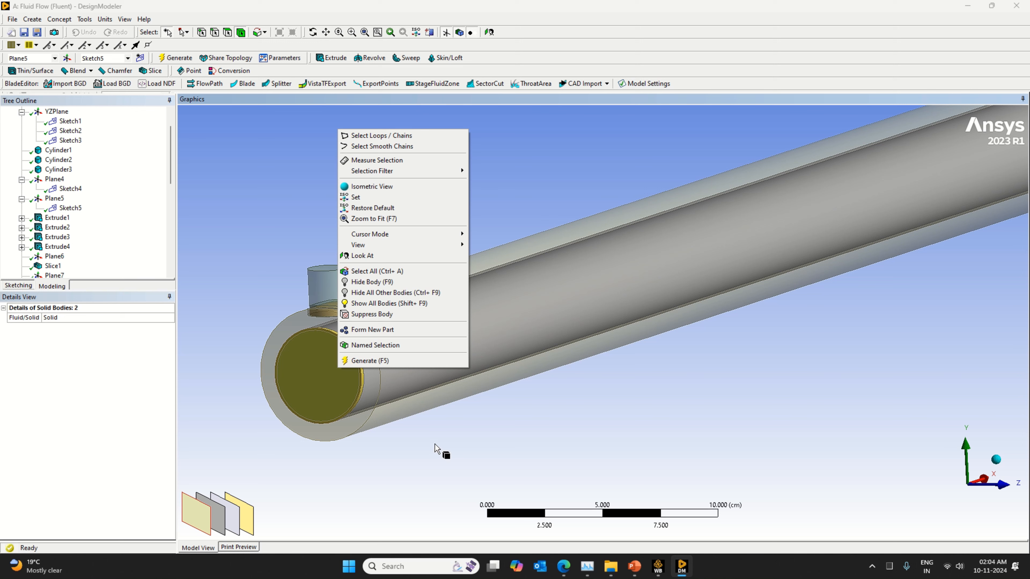
left_click(321, 358)
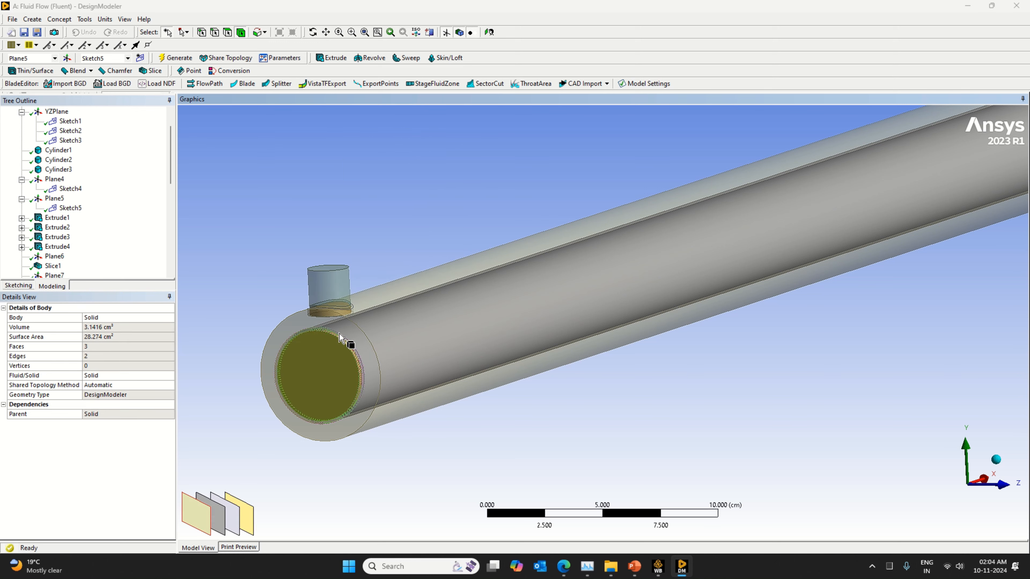
left_click(335, 345, "ctrl")
right_click(331, 349)
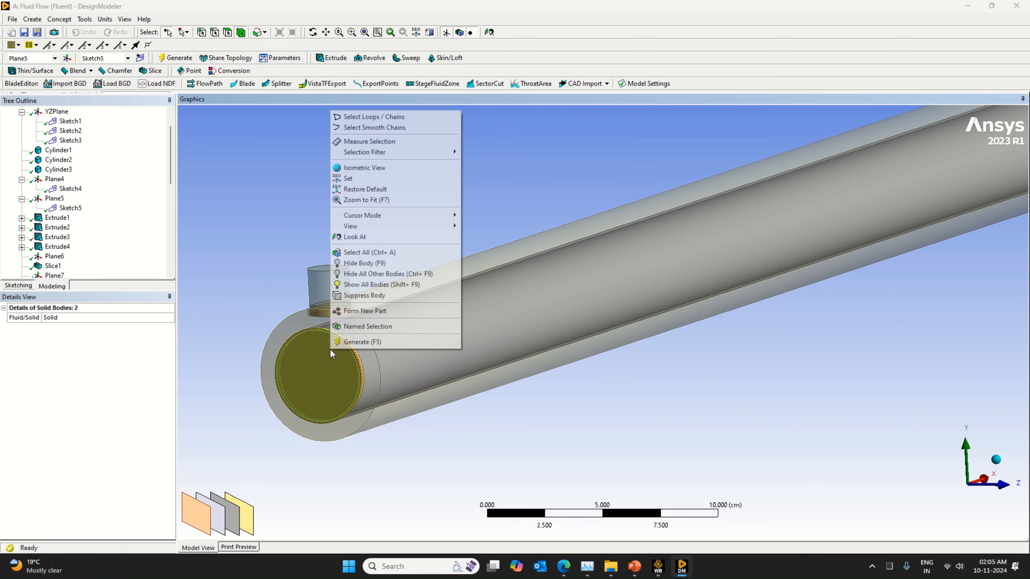
left_click(356, 266)
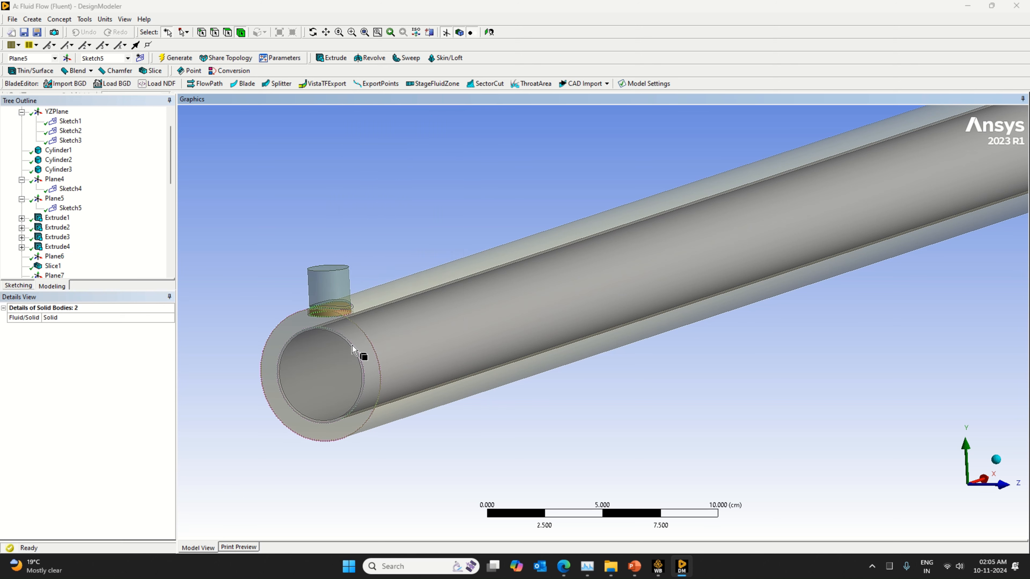
Hide the full-length inner core body and the thin-walled pipe body surrounding it.
left_click(343, 353)
right_click(344, 353)
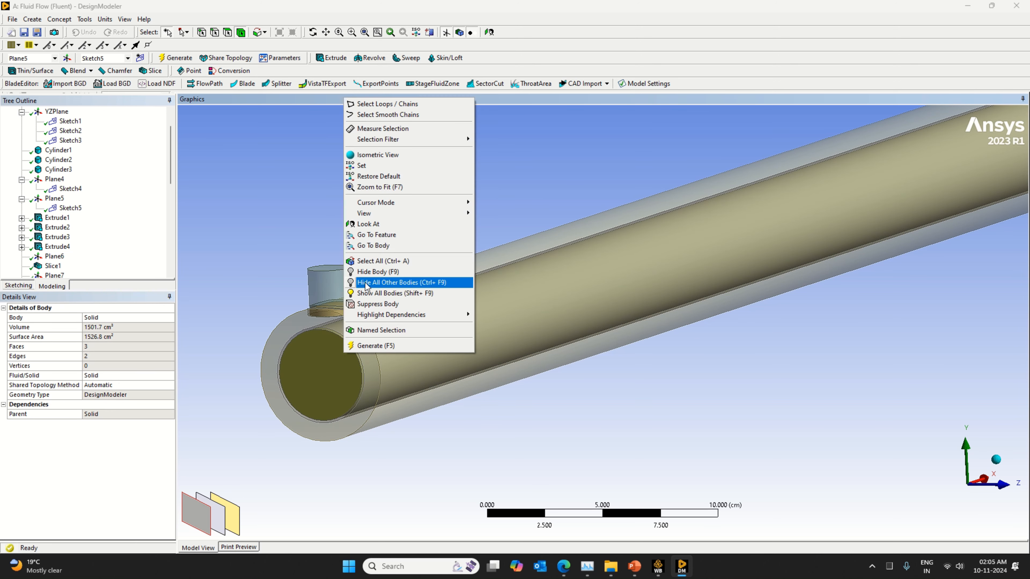
left_click(373, 271)
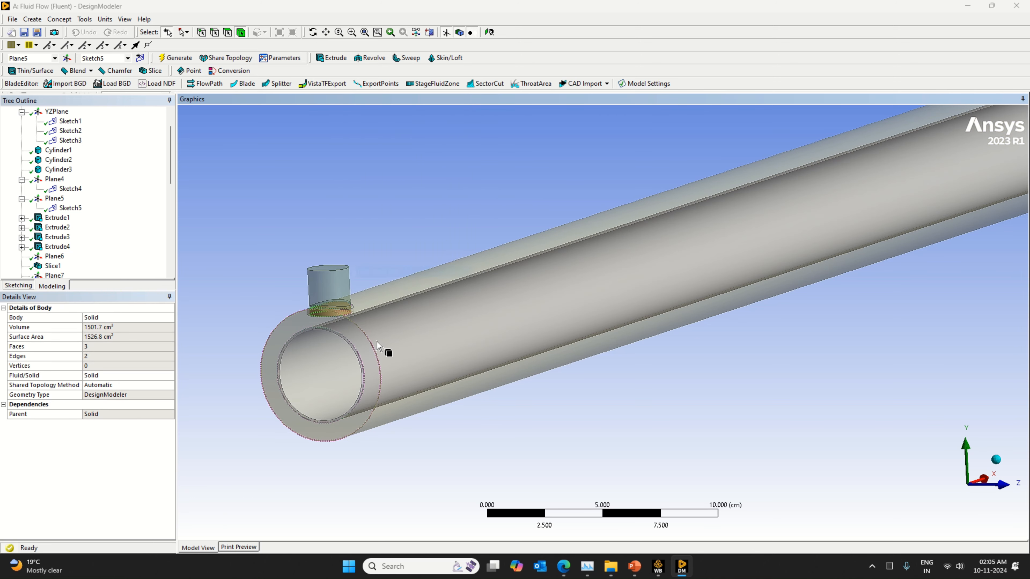
left_click(362, 364)
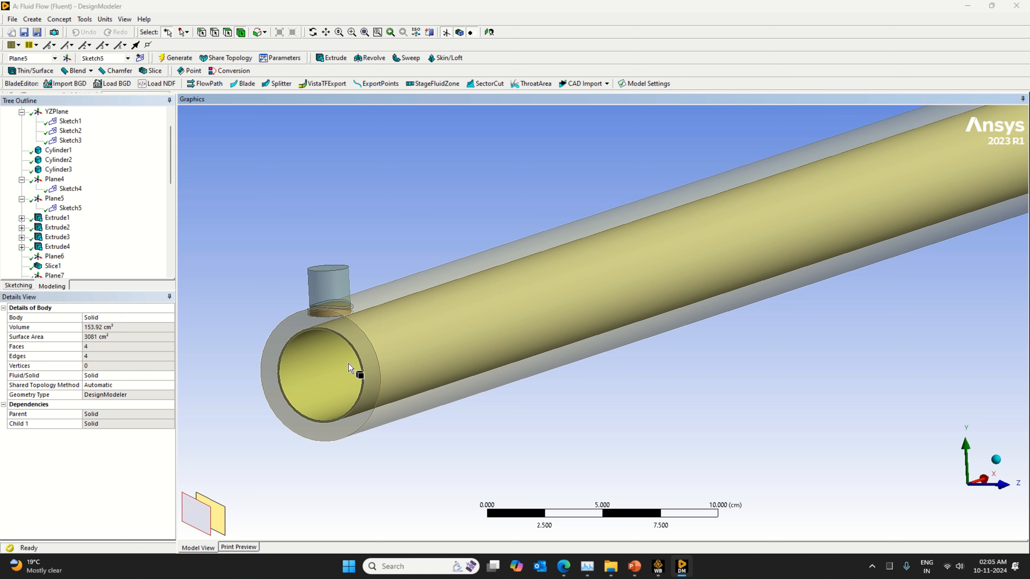
right_click(355, 349)
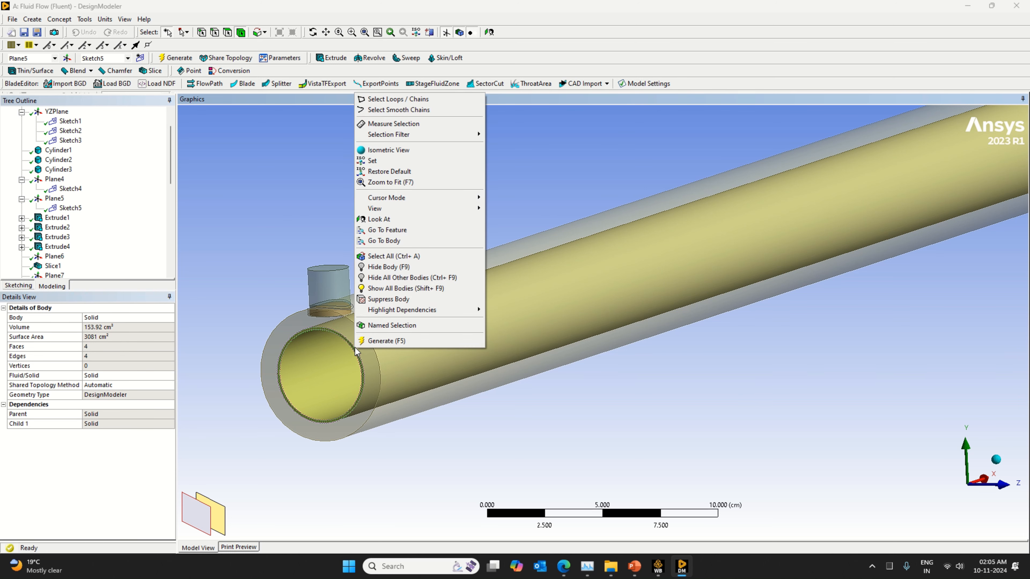
left_click(377, 266)
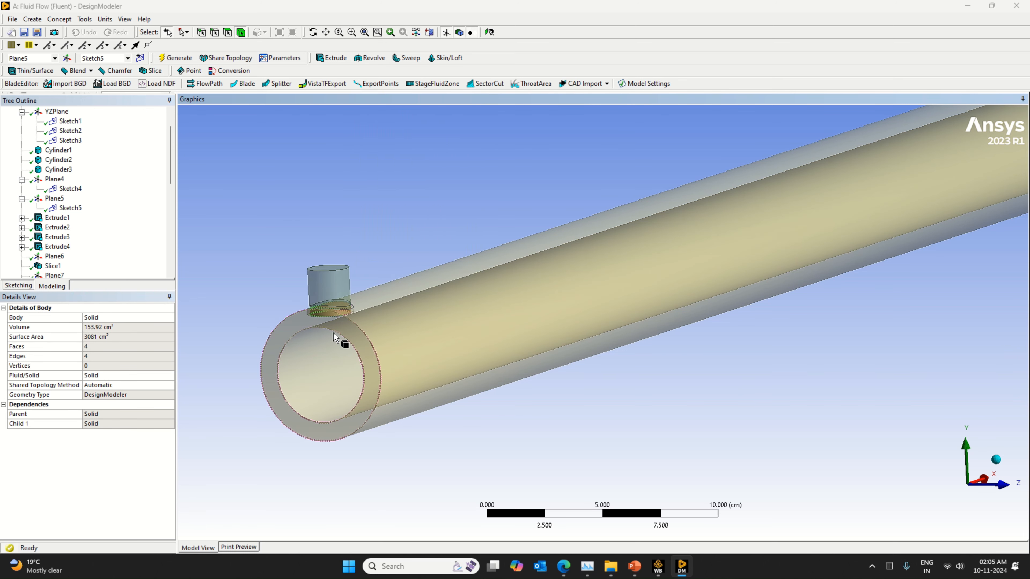
Hide the thin ring body at the opposite cylinder end, above the lower stub.
scroll(453, 342, "down", 3)
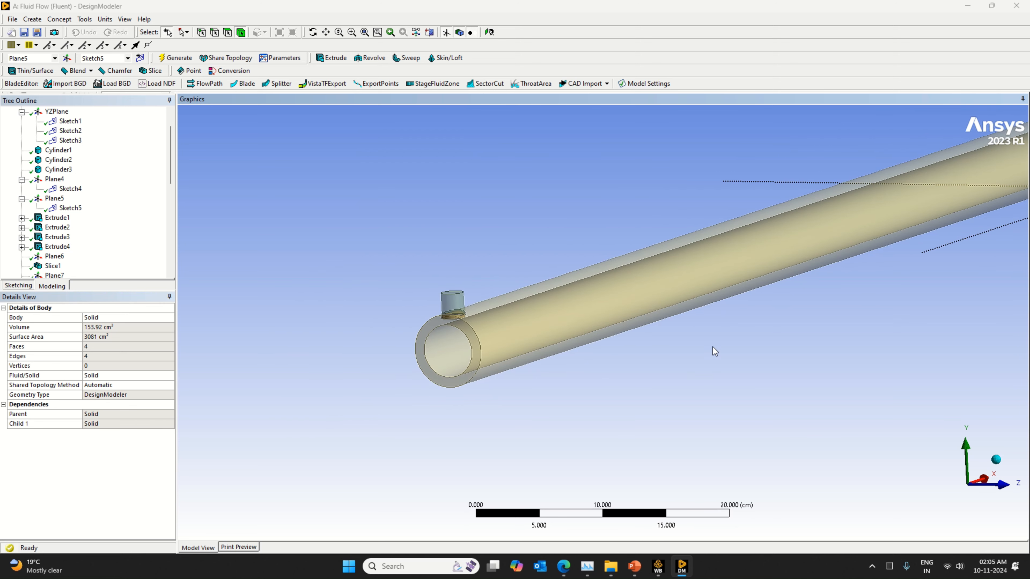
middle_click_drag(712, 347, 520, 347)
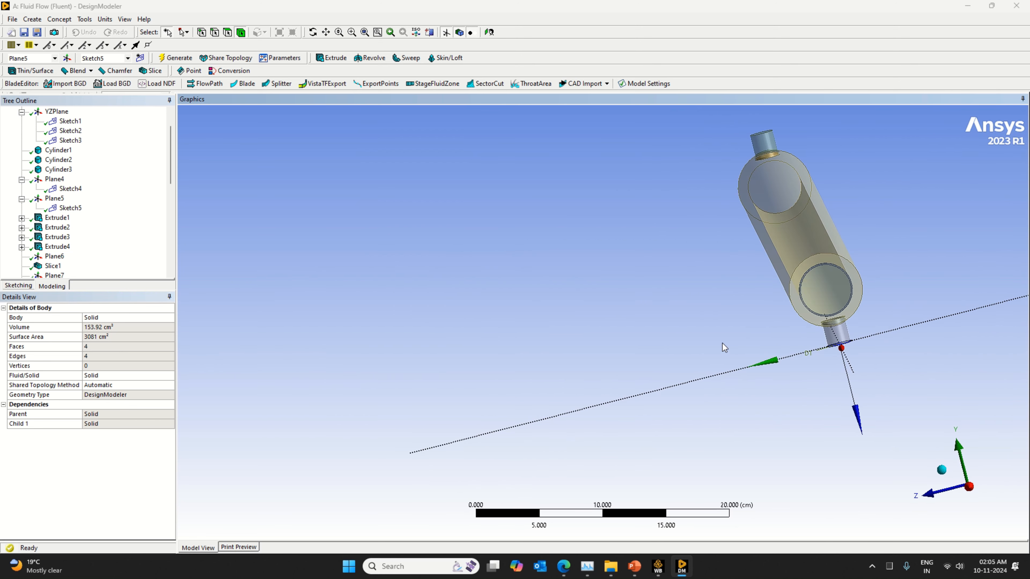
middle_click_drag(722, 342, 621, 211)
scroll(690, 338, "down", 3)
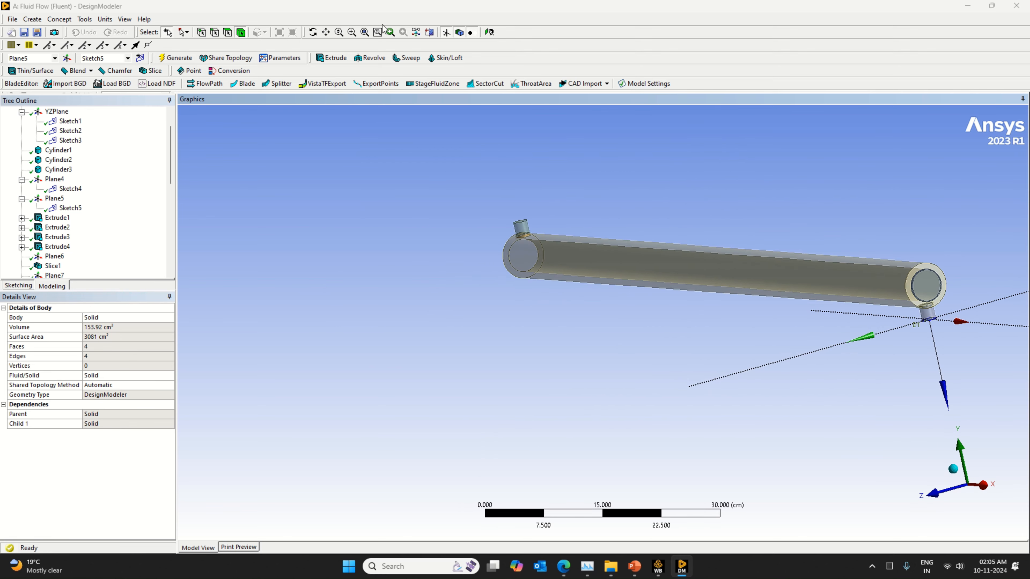
left_click(326, 33)
left_click_drag(1009, 302, 652, 403)
middle_click_drag(652, 404, 676, 403)
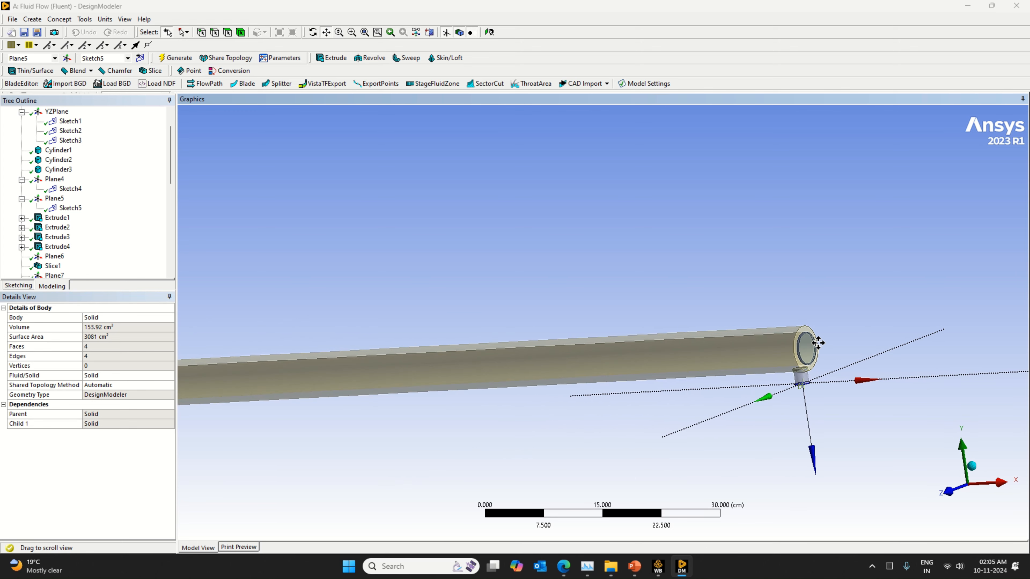
scroll(801, 383, "up", 2)
scroll(886, 361, "up", 2)
left_click_drag(828, 319, 612, 320)
scroll(796, 414, "up", 1)
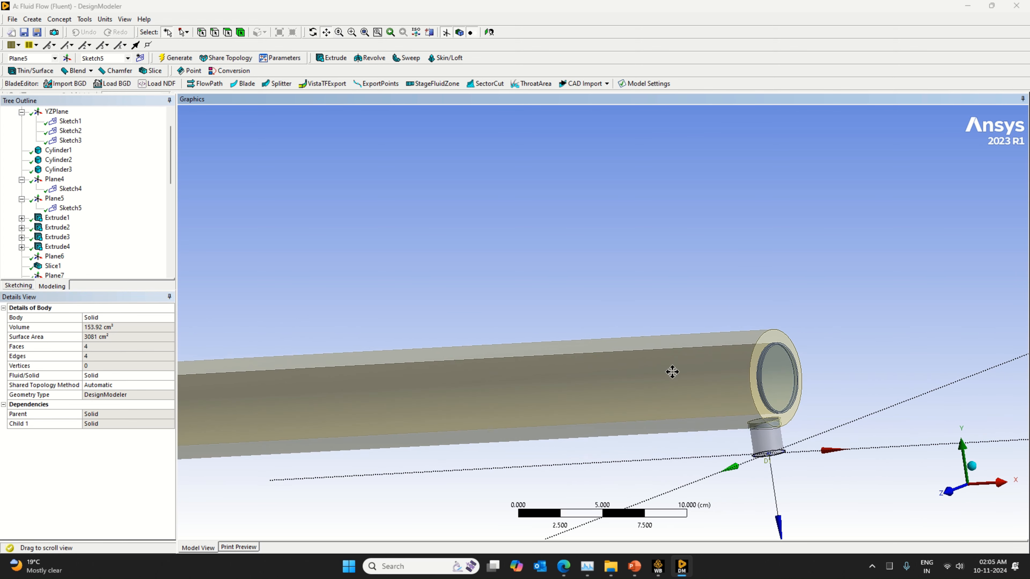
left_click(244, 35)
left_click(768, 350)
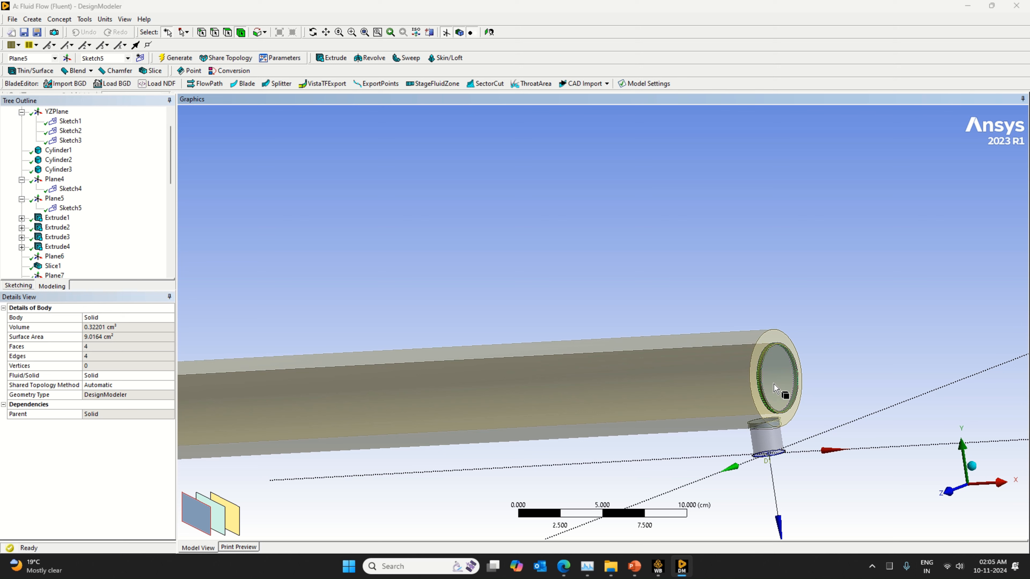
right_click(775, 344)
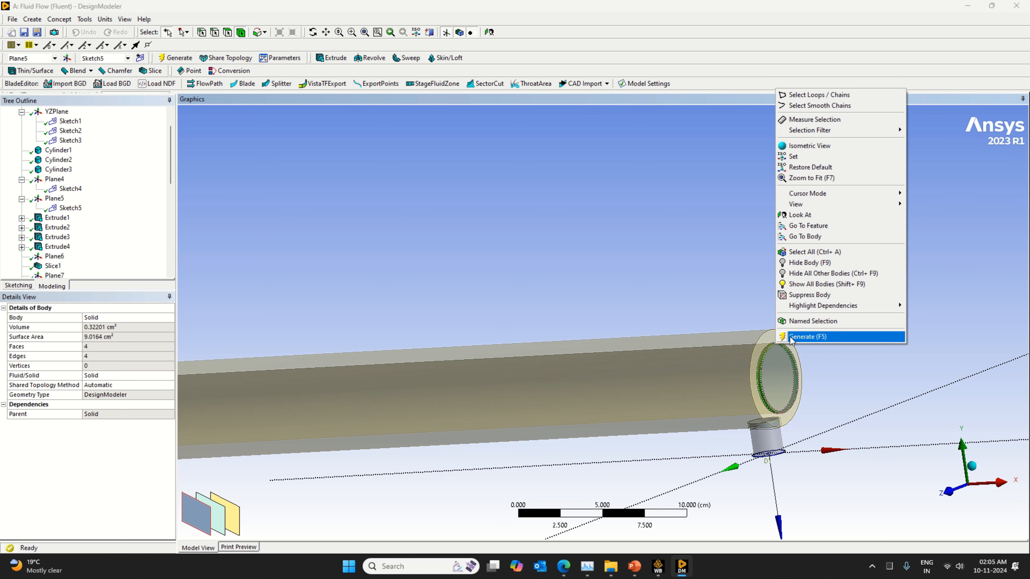
left_click(800, 262)
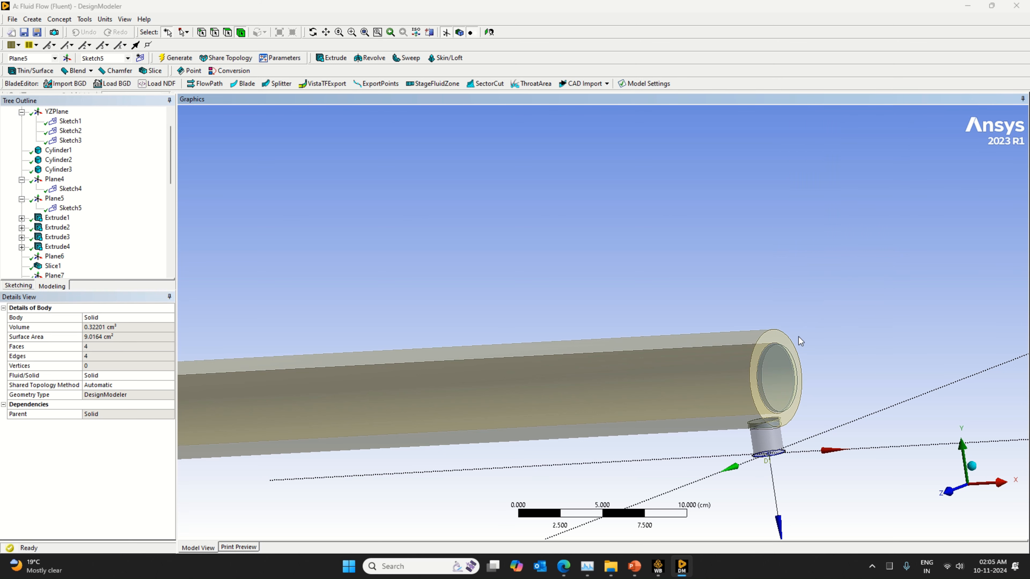
Hide the inner disc body at the cylinder end with the lower stub.
left_click(765, 340)
left_click(769, 357)
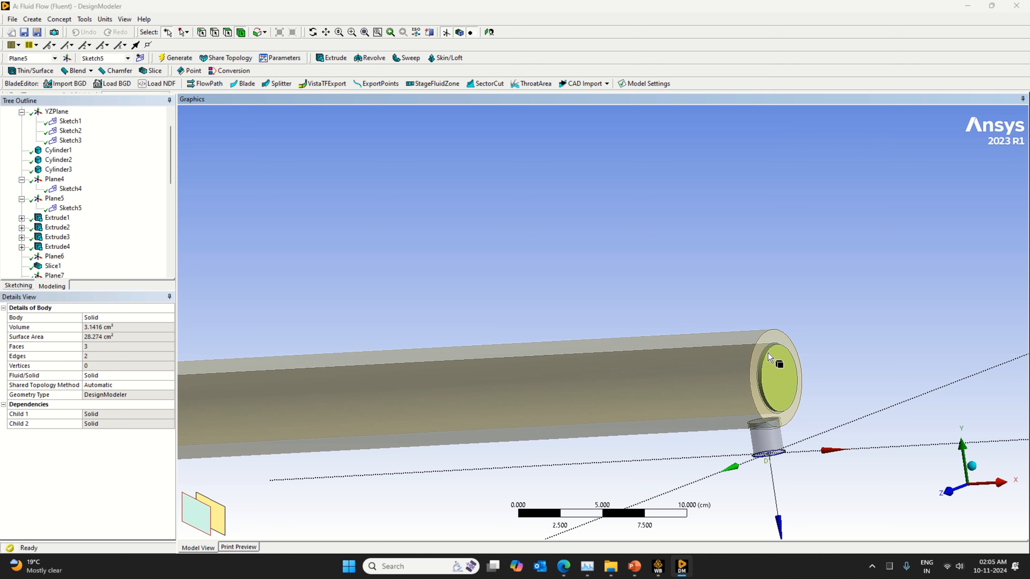
right_click(769, 356)
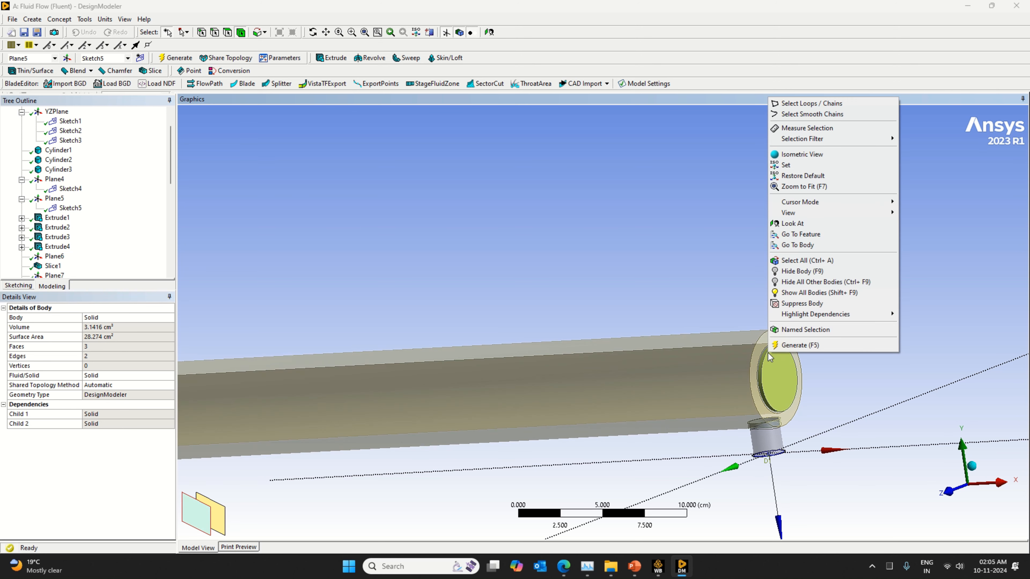
left_click(799, 271)
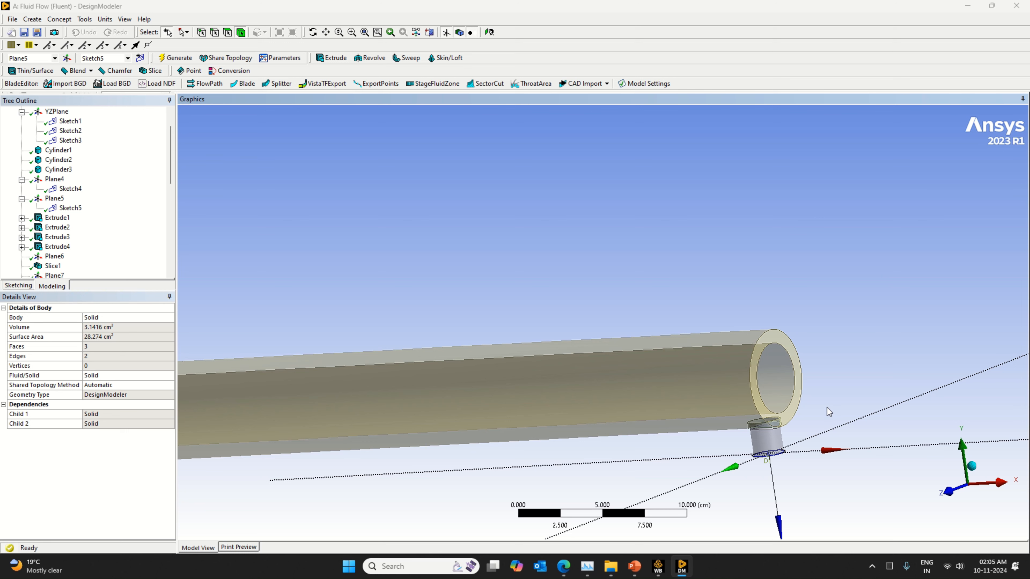
middle_click_drag(816, 352, 895, 336)
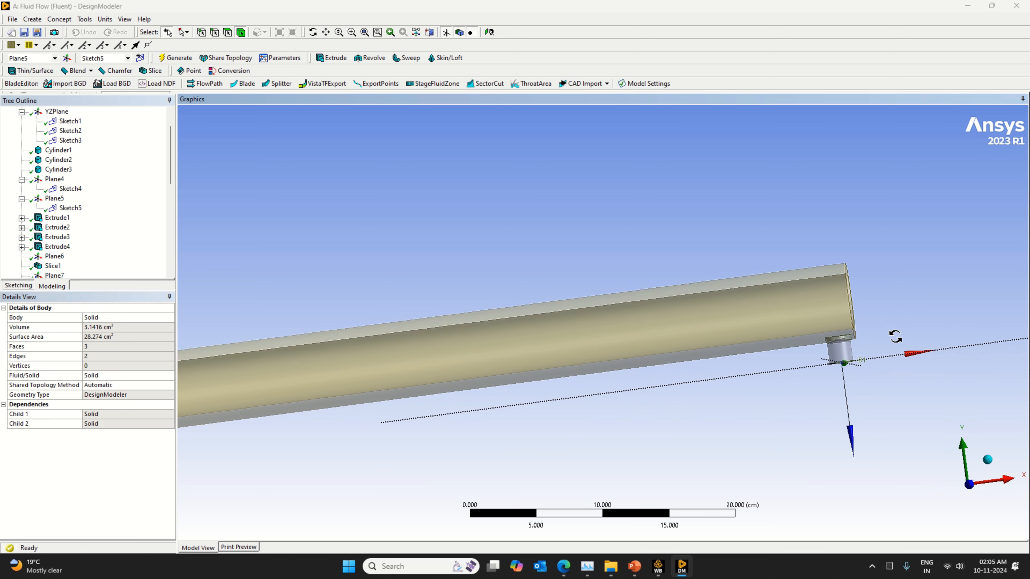
Select all the visible bodies and unite them into a single body with a Boolean, then generate it.
right_click(784, 249)
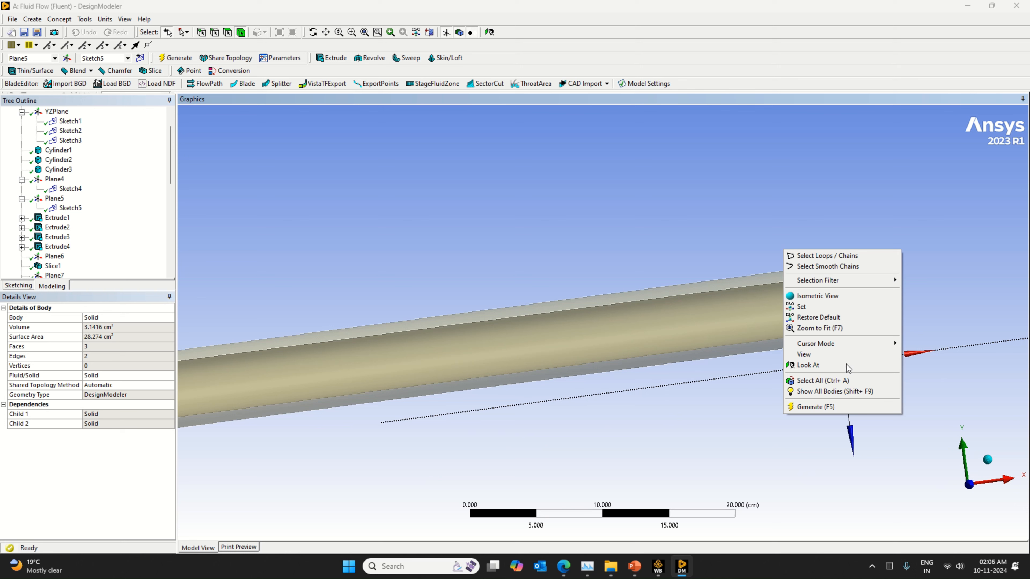
left_click(835, 380)
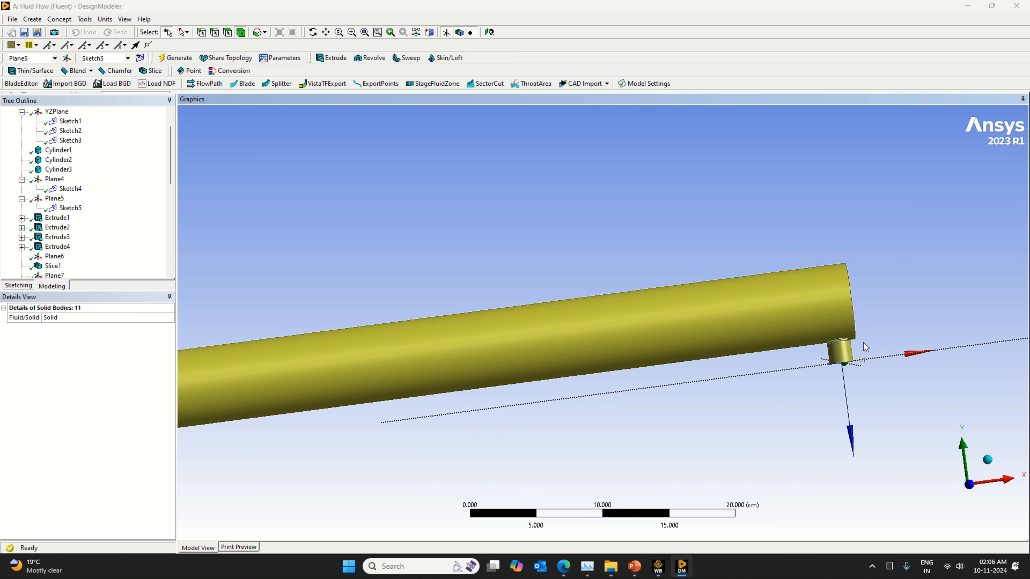
left_click(35, 19)
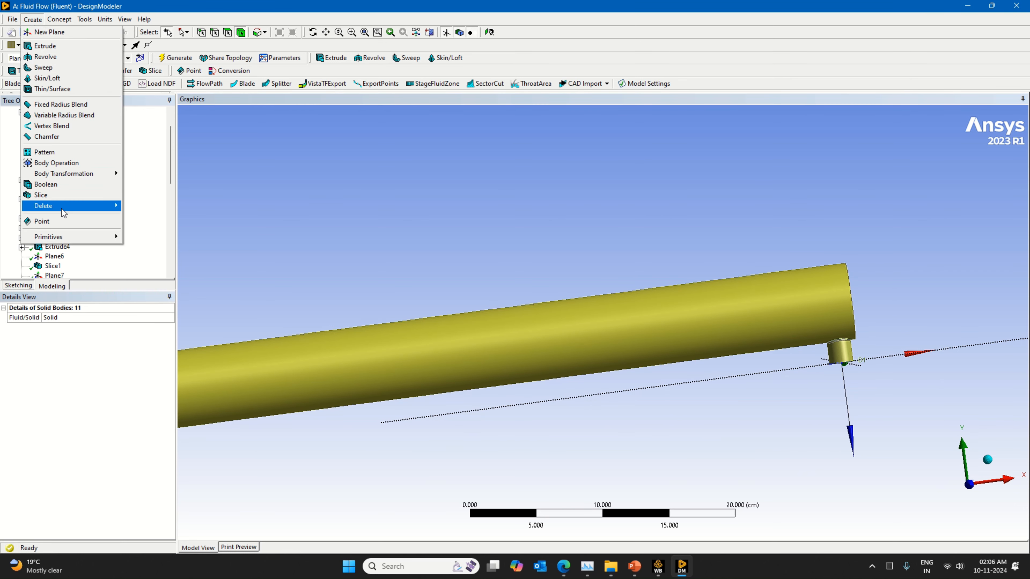
left_click(51, 184)
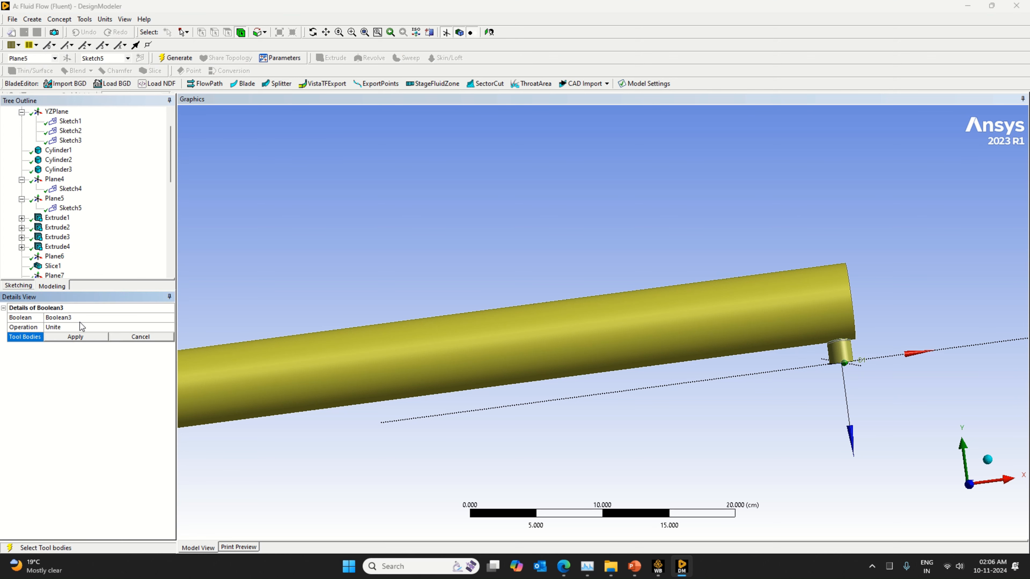
left_click(83, 336)
key("F5")
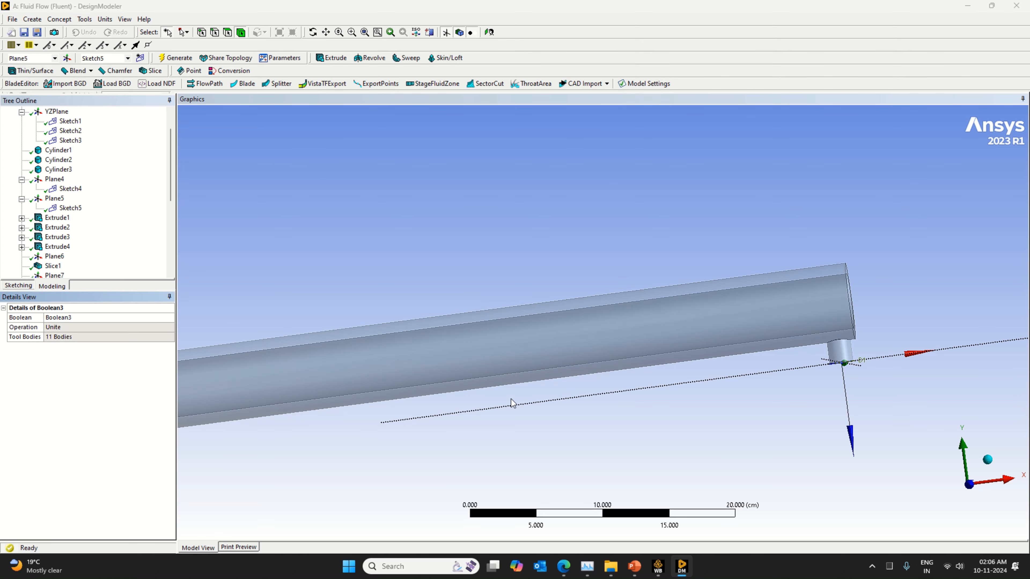
Check the united annular body with its stubs at the open end and show all bodies of the model.
scroll(627, 373, "down", 2)
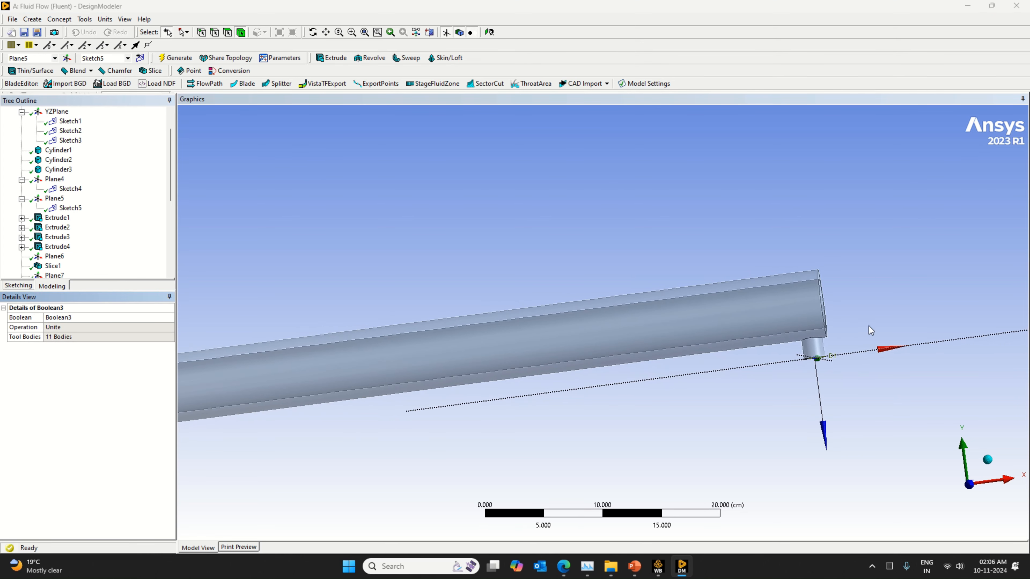
middle_click_drag(868, 327, 767, 350)
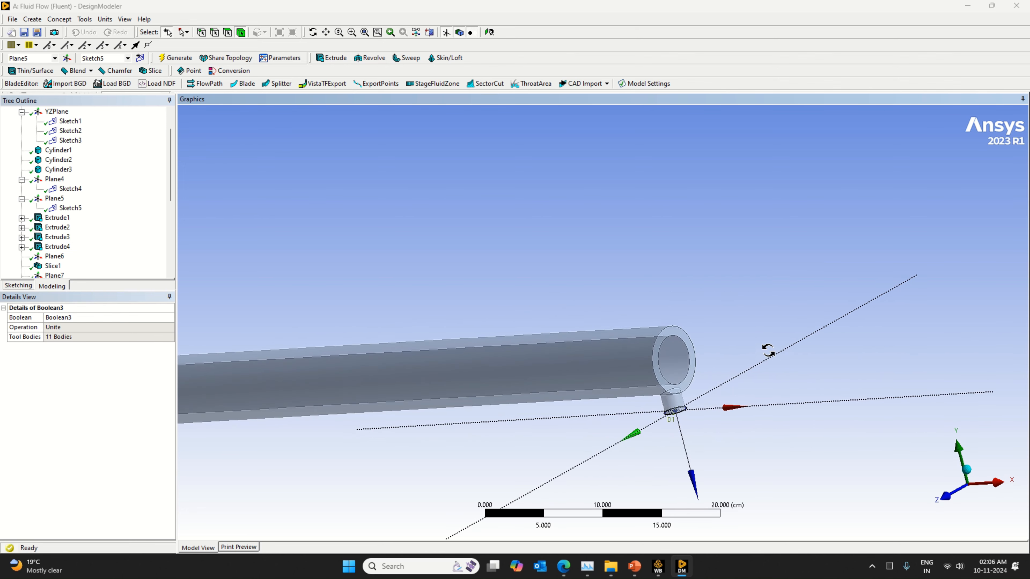
left_click(632, 374)
scroll(598, 295, "down", 8)
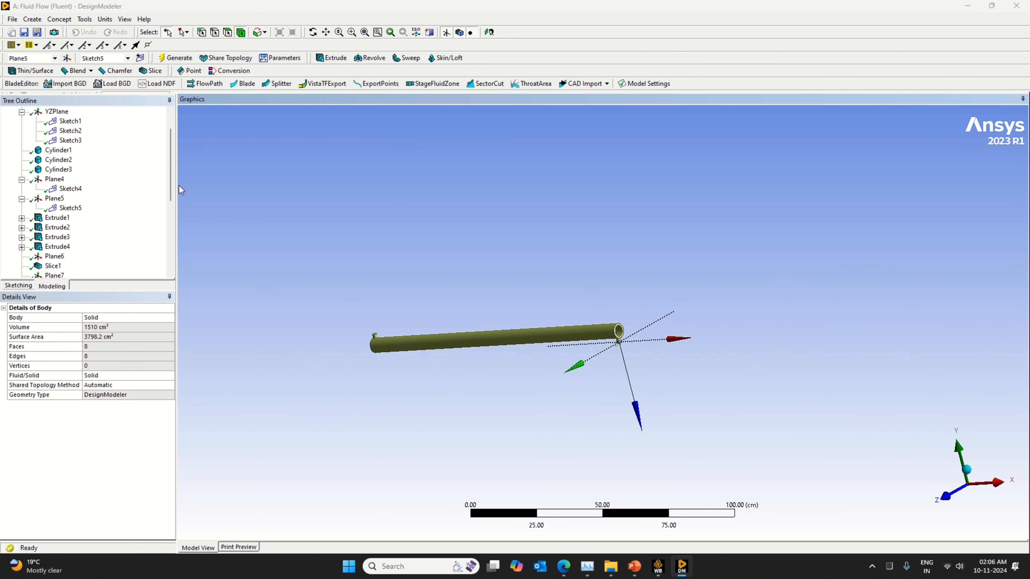
left_click_drag(170, 185, 172, 267)
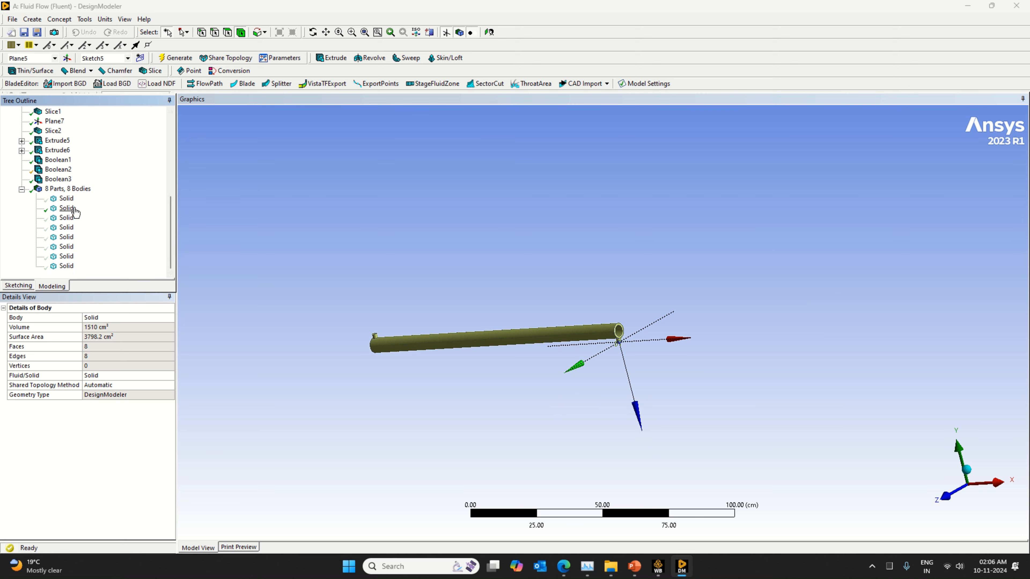
right_click(282, 198)
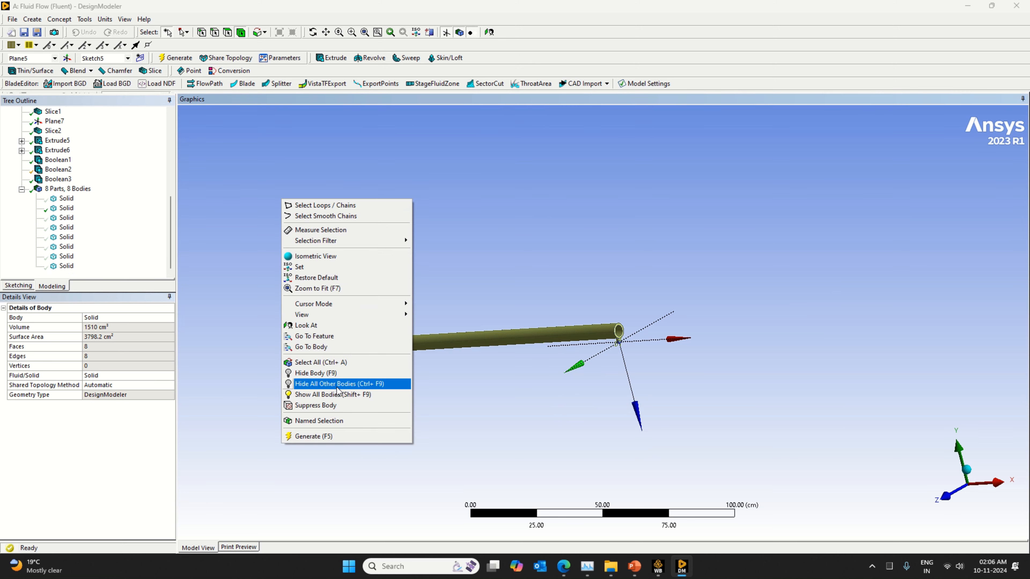
left_click(333, 394)
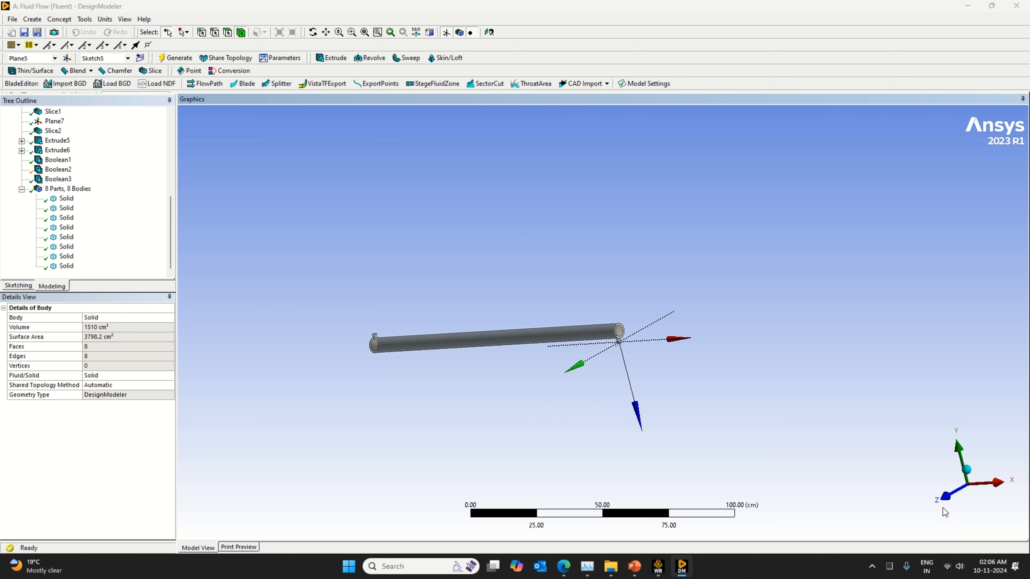
Examine the nested bodies in front and end views, picking the outer shell, thin ring and inner disc at the upper-stub end.
left_click(945, 496)
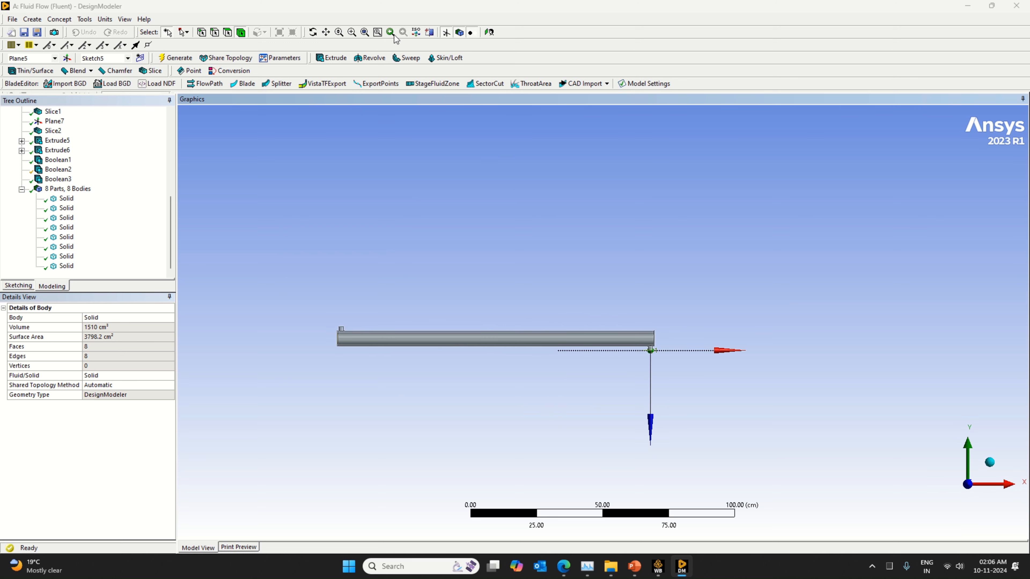
left_click(365, 32)
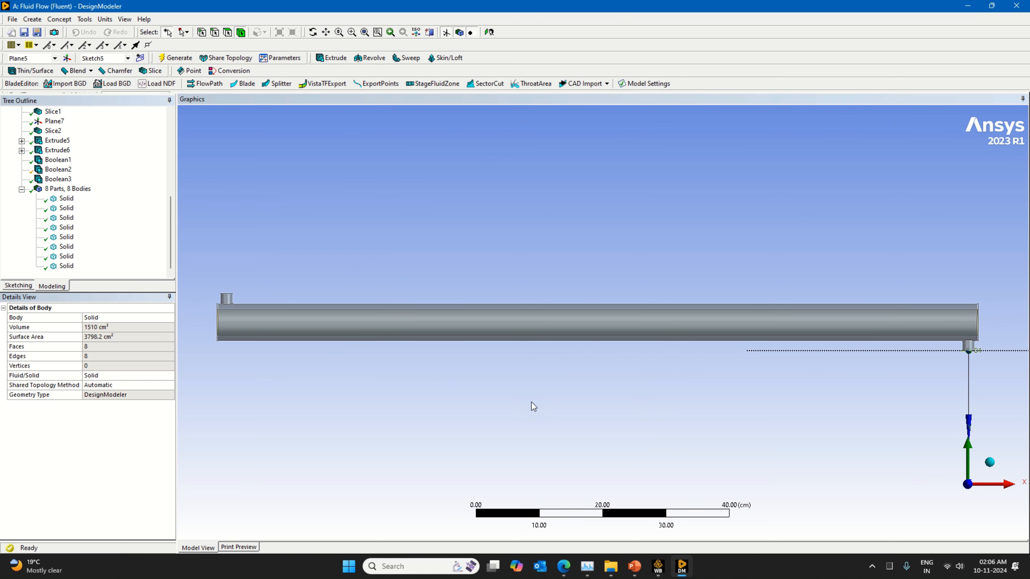
scroll(534, 401, "up", 1)
scroll(556, 403, "down", 2)
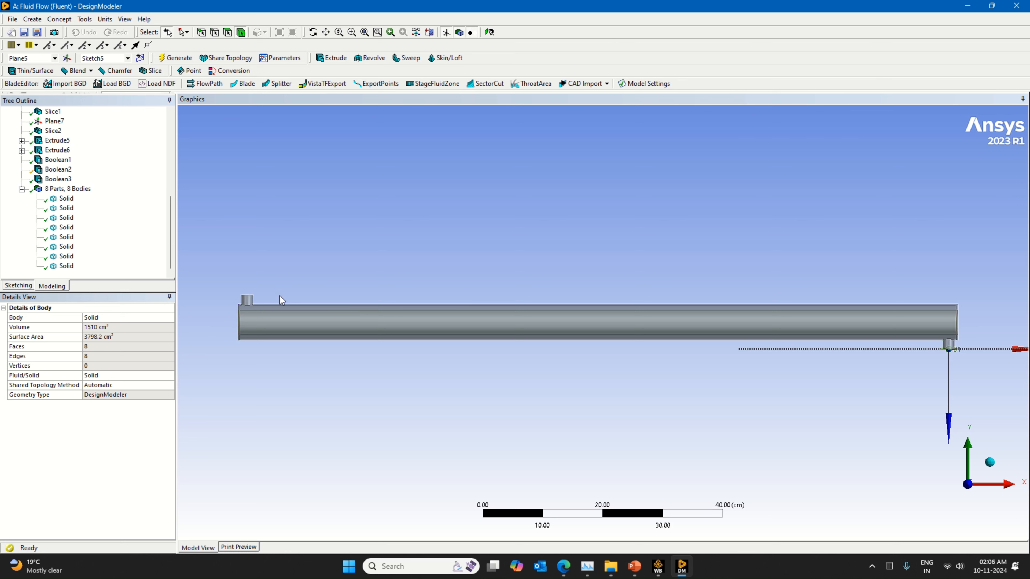
left_click(308, 332)
middle_click_drag(413, 384, 519, 375)
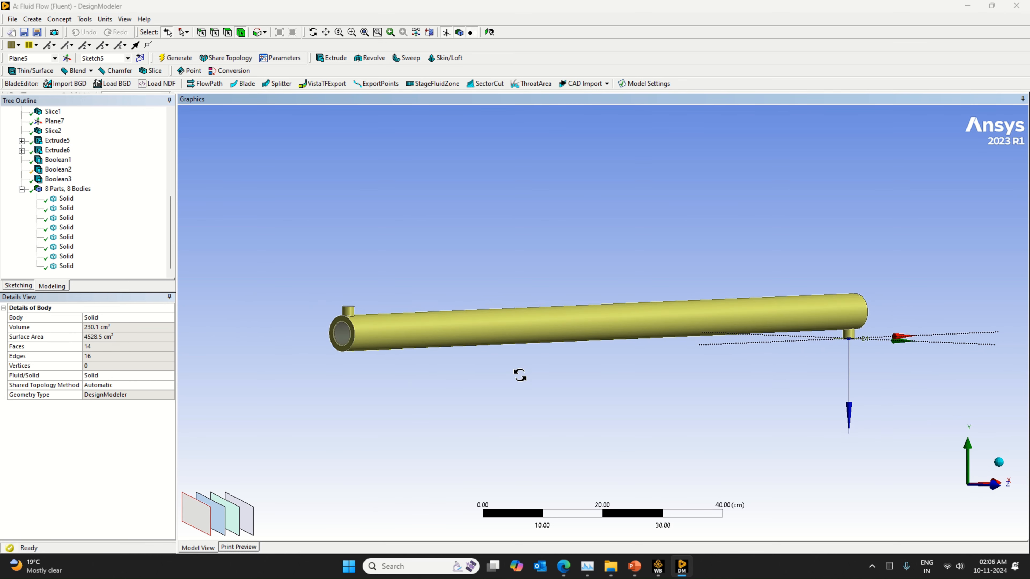
middle_click_drag(346, 328, 464, 428)
scroll(389, 405, "up", 5)
scroll(391, 439, "up", 4)
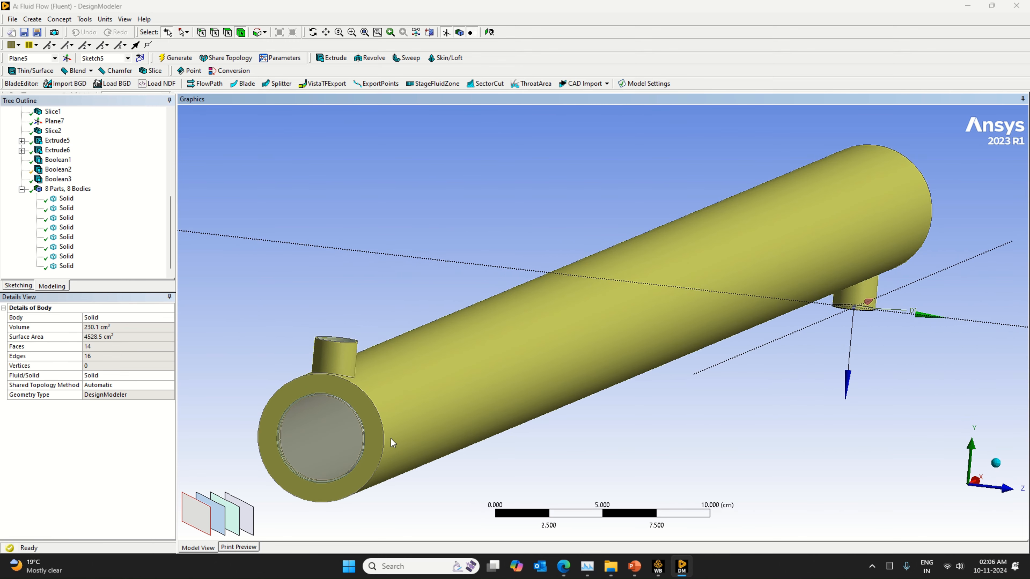
left_click(354, 414)
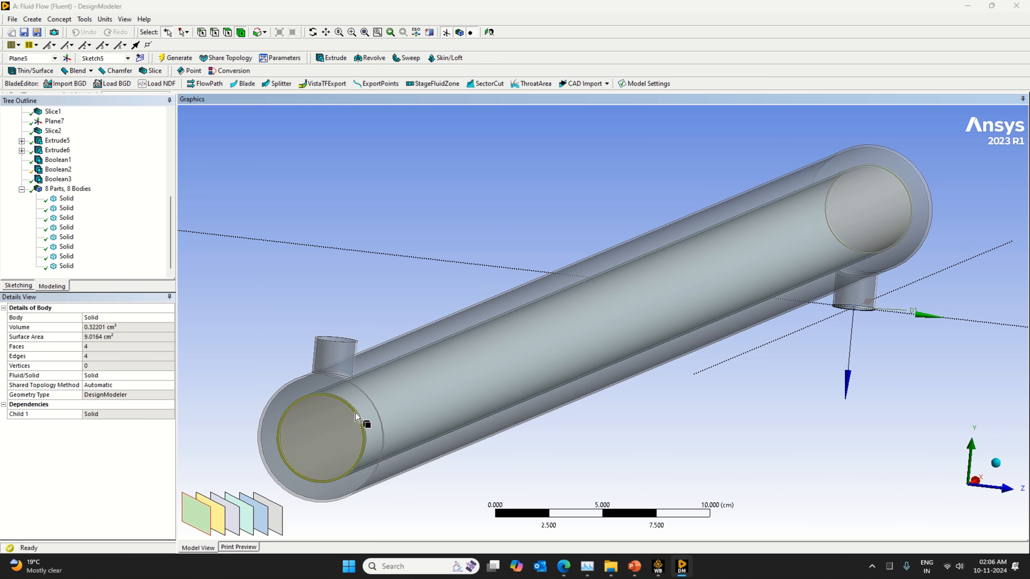
left_click(342, 421)
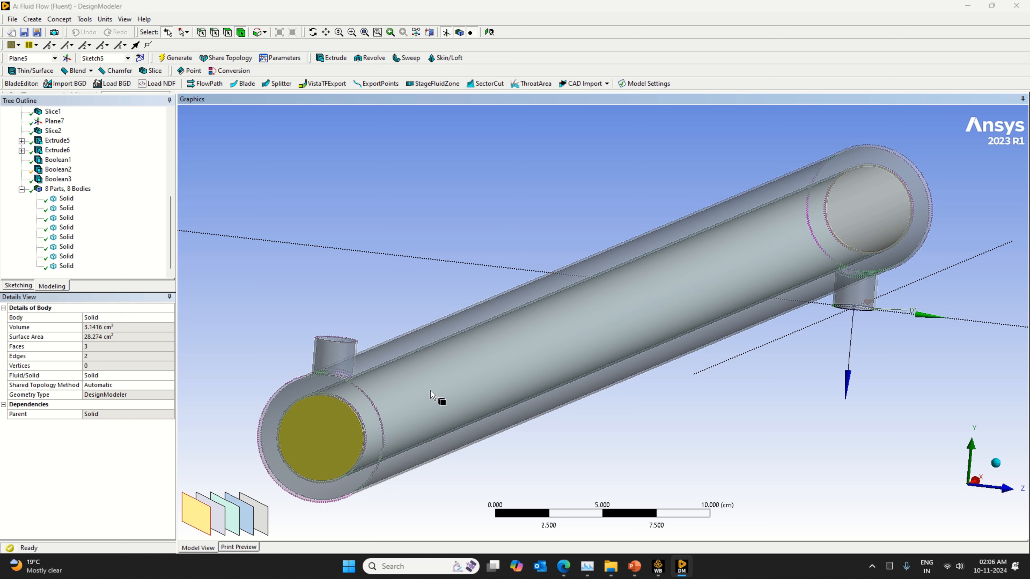
Hide the thin outer shell body and the annular body with stubs beneath it.
left_click(401, 395)
right_click(399, 385)
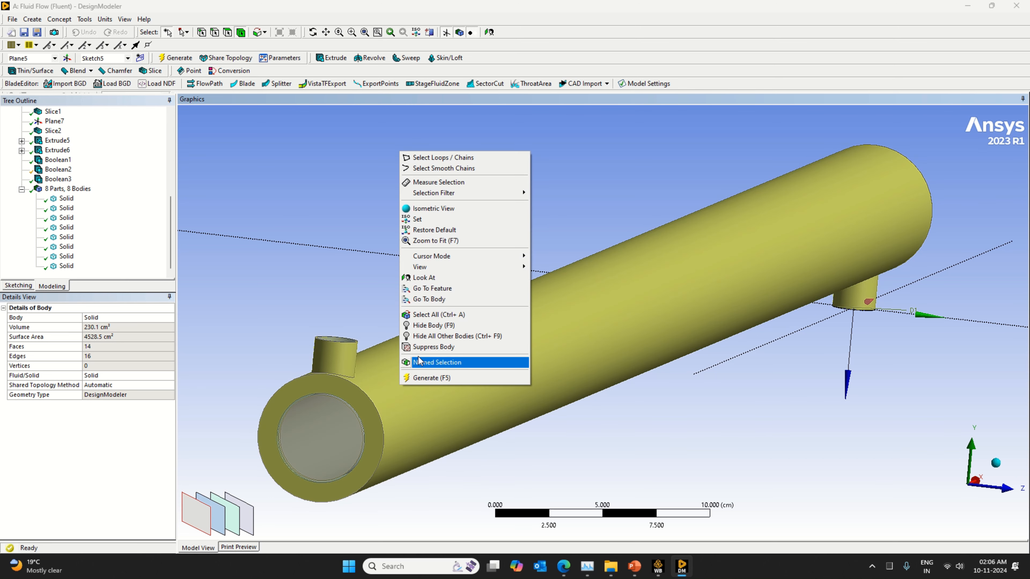
left_click(434, 326)
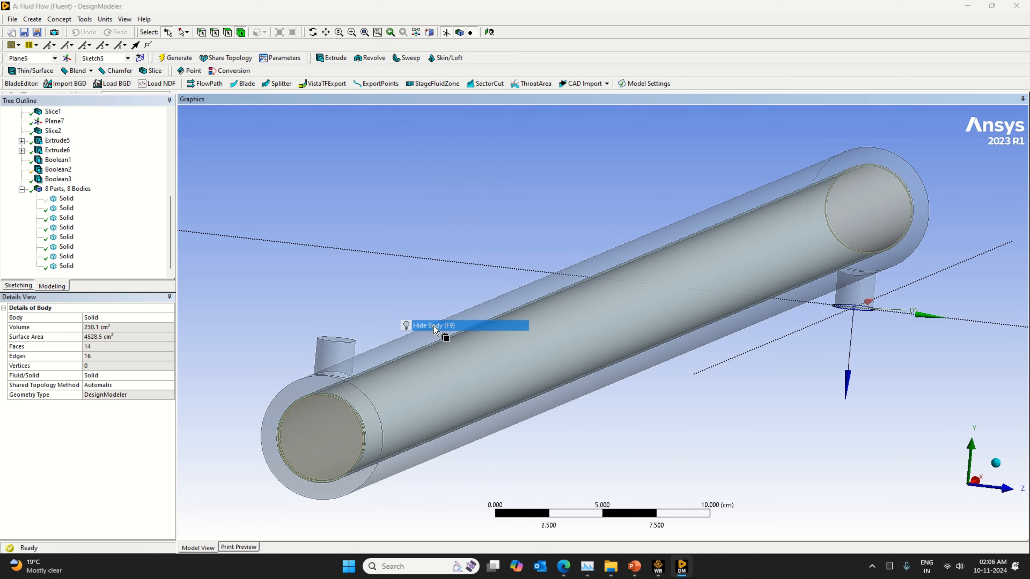
left_click(345, 360)
right_click(345, 360)
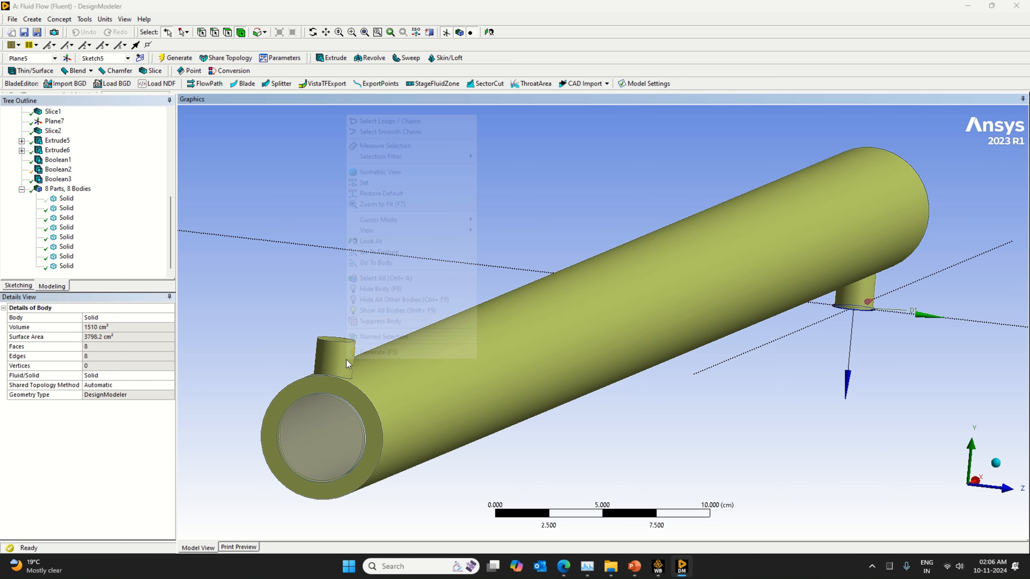
left_click(374, 294)
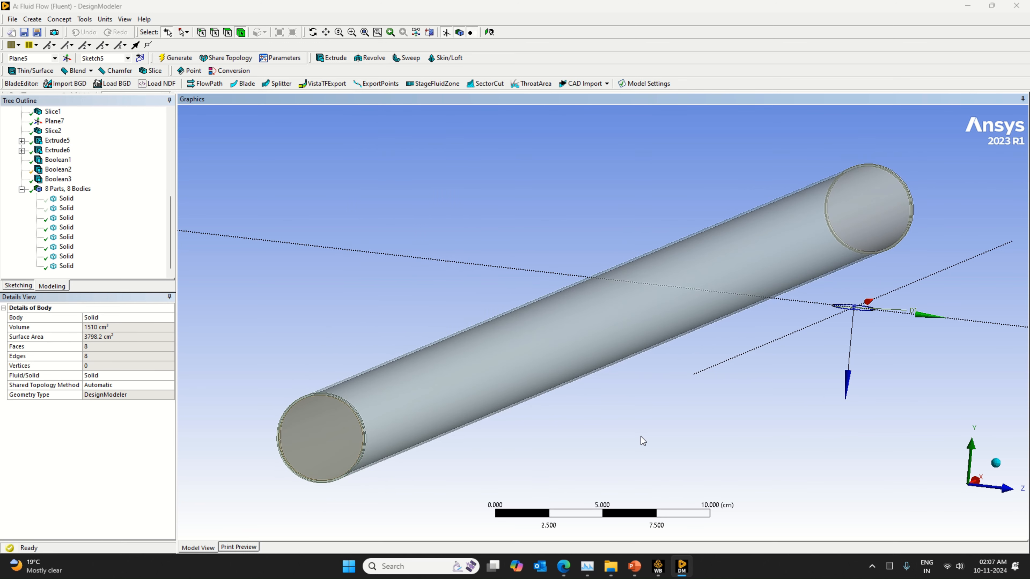
Unite the full-length thin-walled pipe body with the thin rings at its two ends using a Boolean, and generate it.
left_click(379, 416)
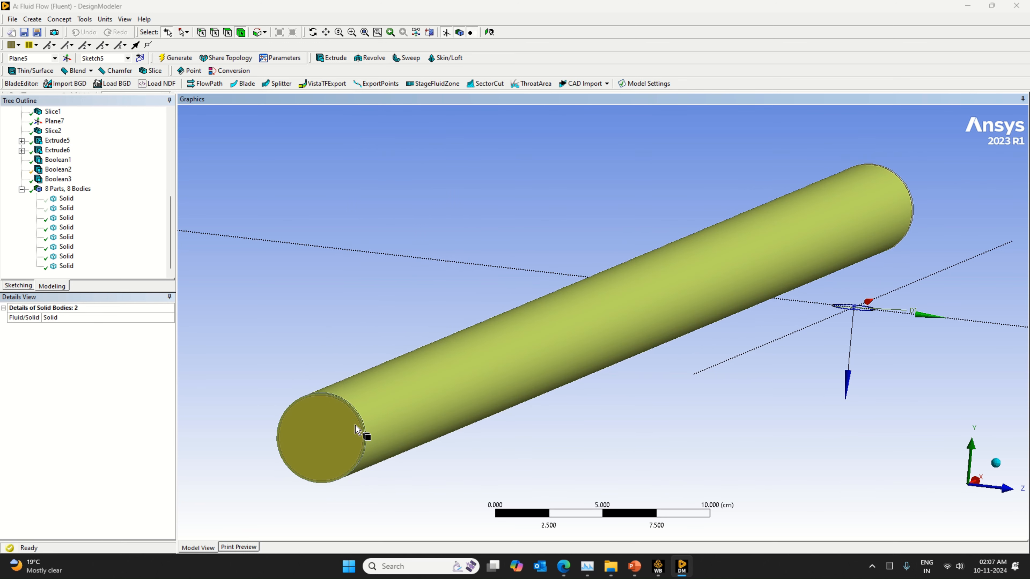
left_click(404, 428)
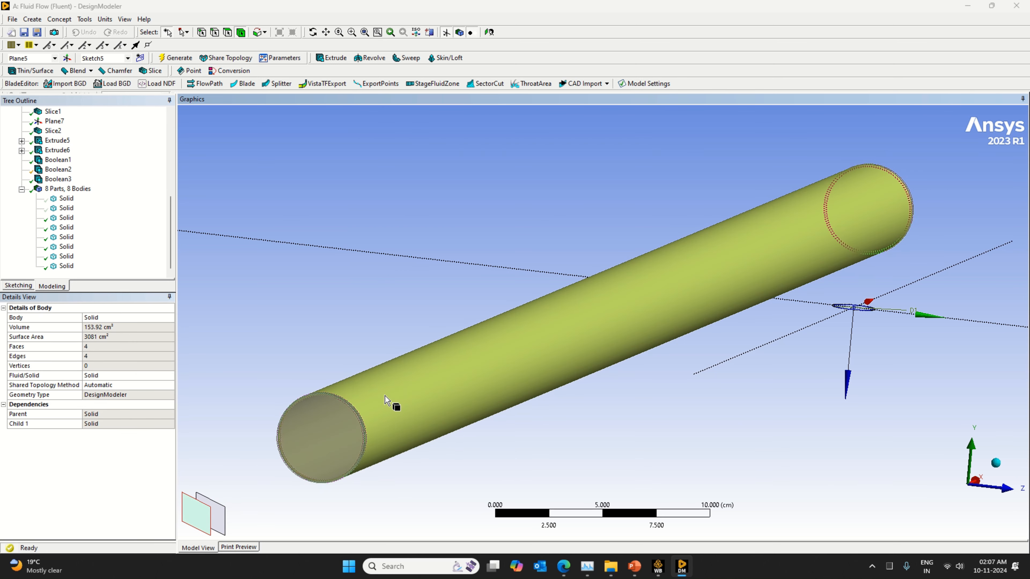
left_click(359, 416, "ctrl")
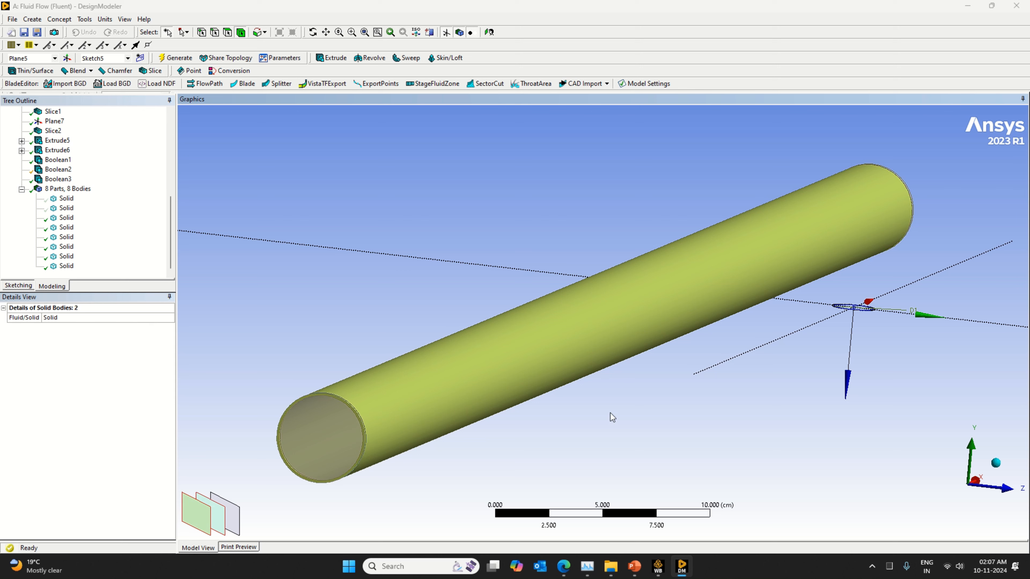
left_click(912, 205, "ctrl")
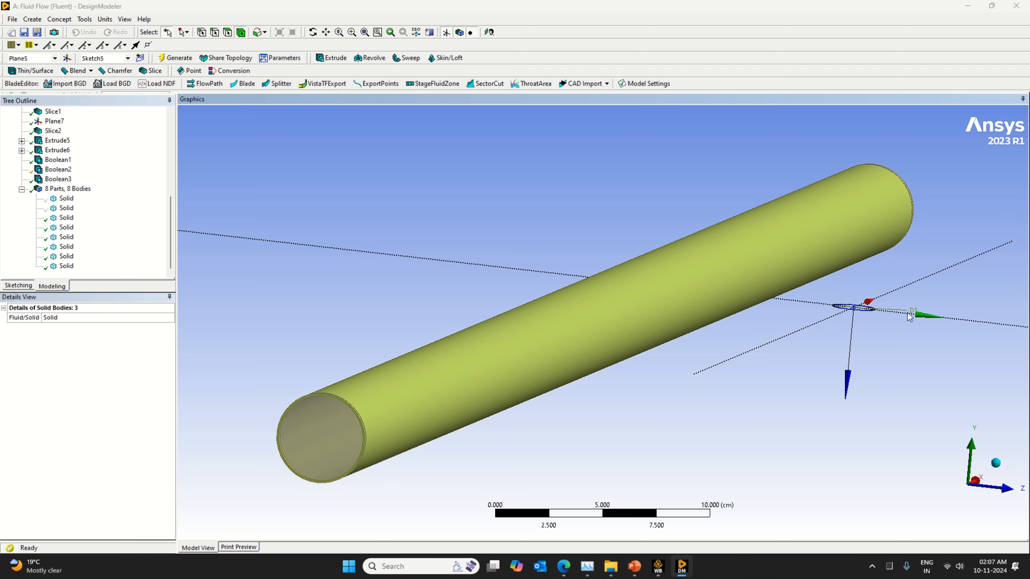
middle_click_drag(910, 317, 892, 349)
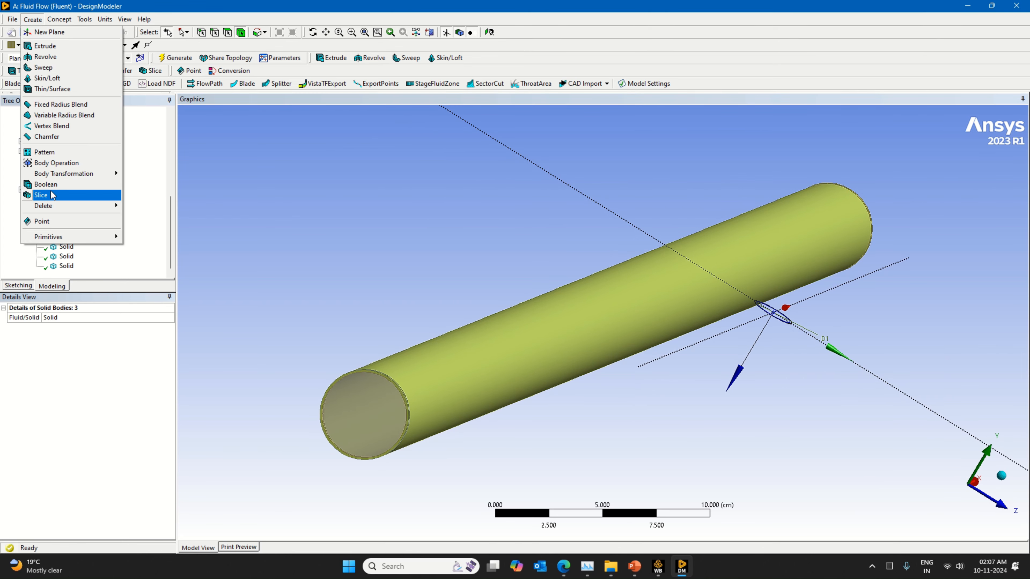
left_click(45, 184)
left_click(80, 338)
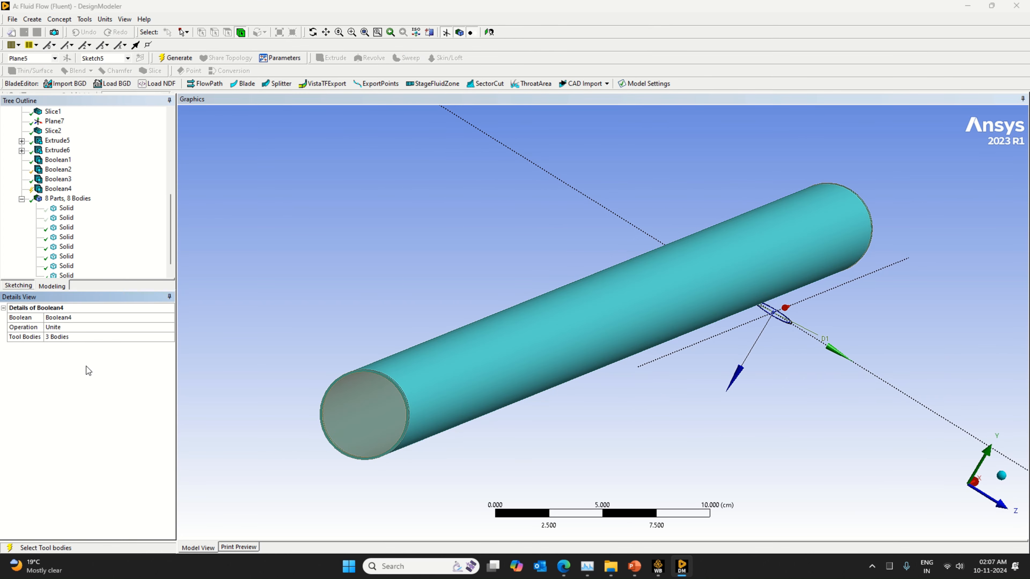
right_click(86, 366)
left_click(108, 372)
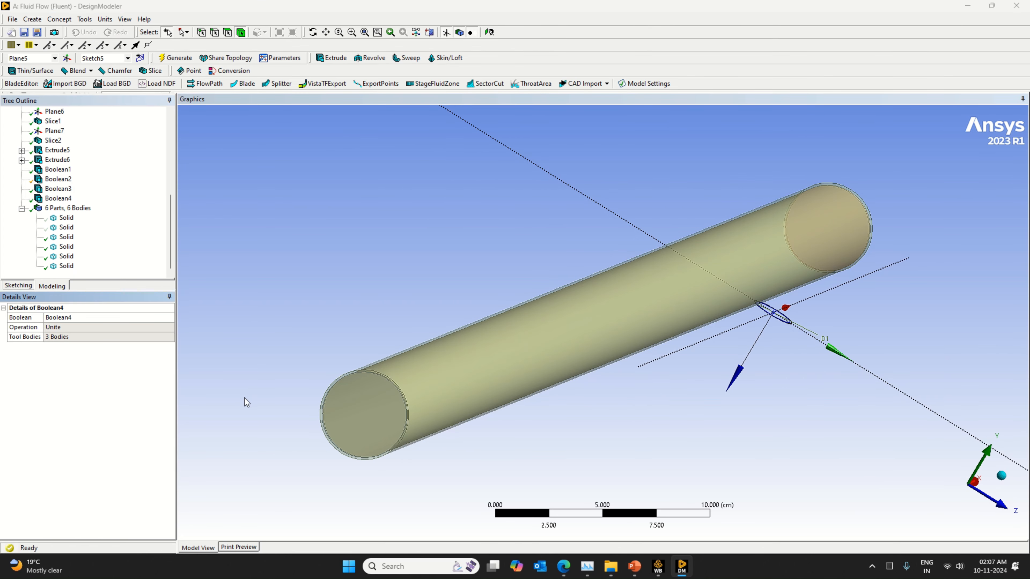
Hide the united thin-walled pipe body surrounding the inner core.
left_click(470, 345)
right_click(471, 345)
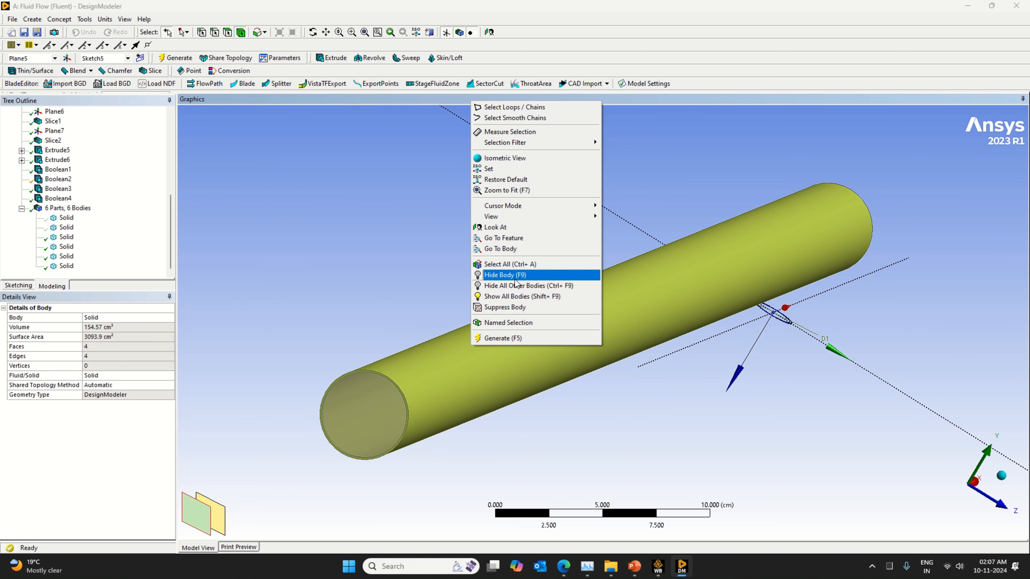
left_click(504, 275)
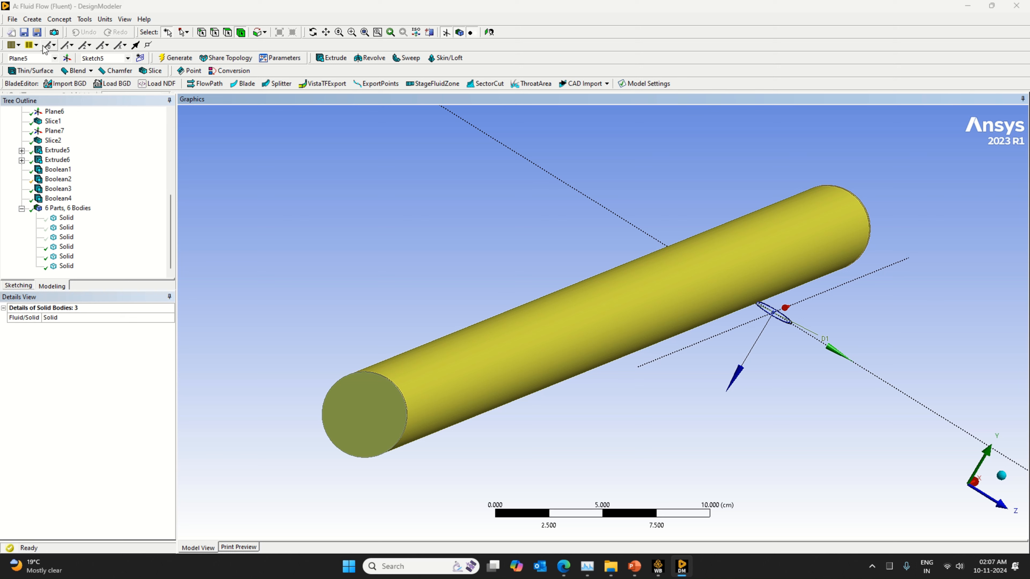
Unite the inner core body with the discs at its two ends using a Boolean, and generate it.
left_click(33, 19)
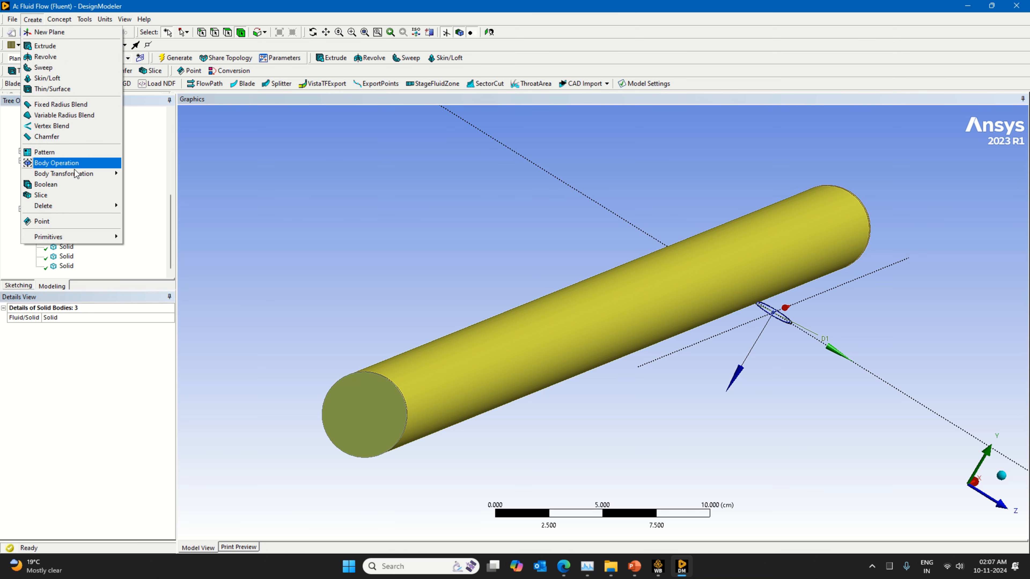
left_click(67, 187)
left_click(77, 337)
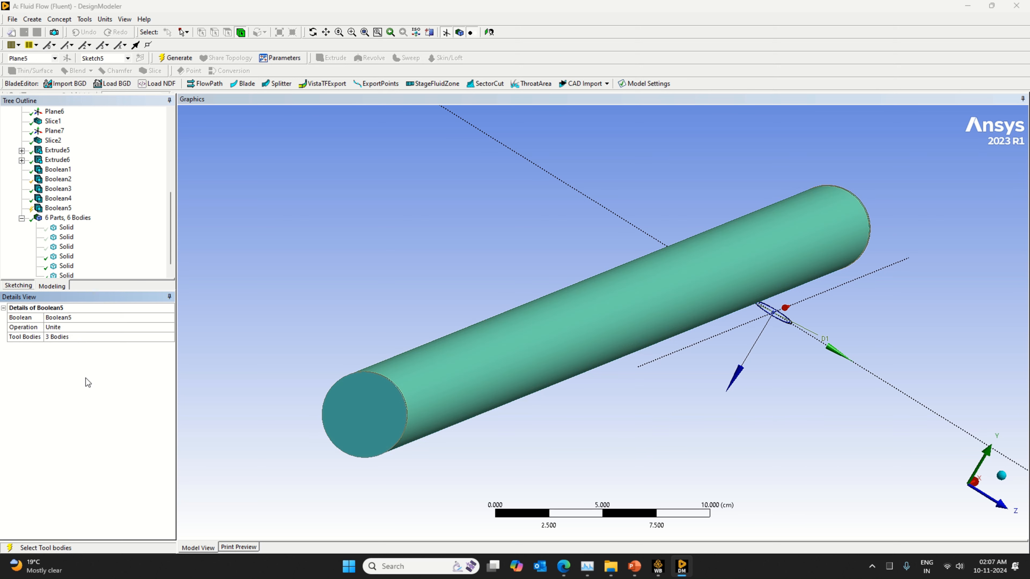
right_click(88, 382)
left_click(121, 383)
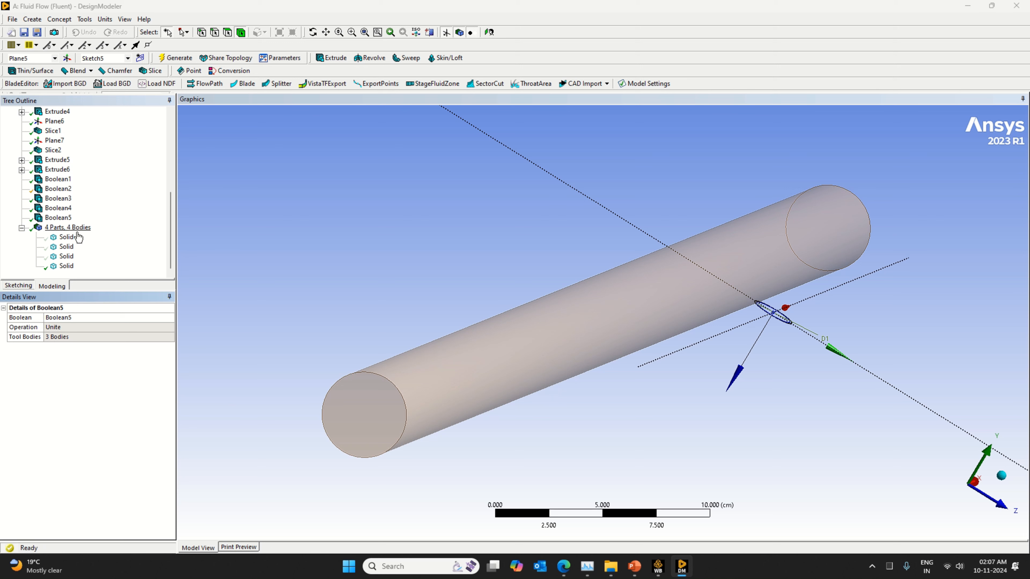
Show all hidden bodies and highlight the solids one after another to identify the shell, annular and pipe bodies.
right_click(235, 220)
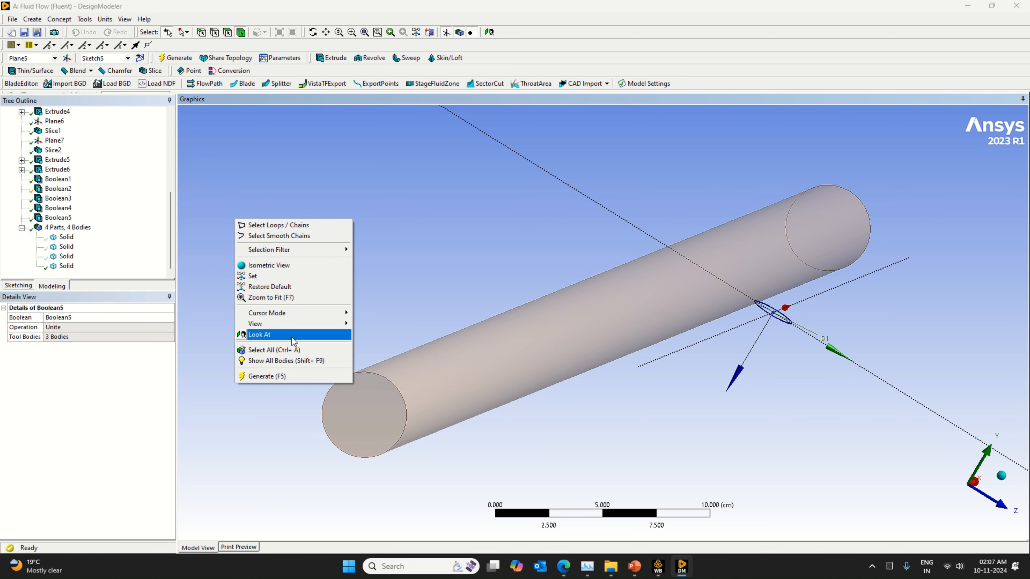
left_click(259, 361)
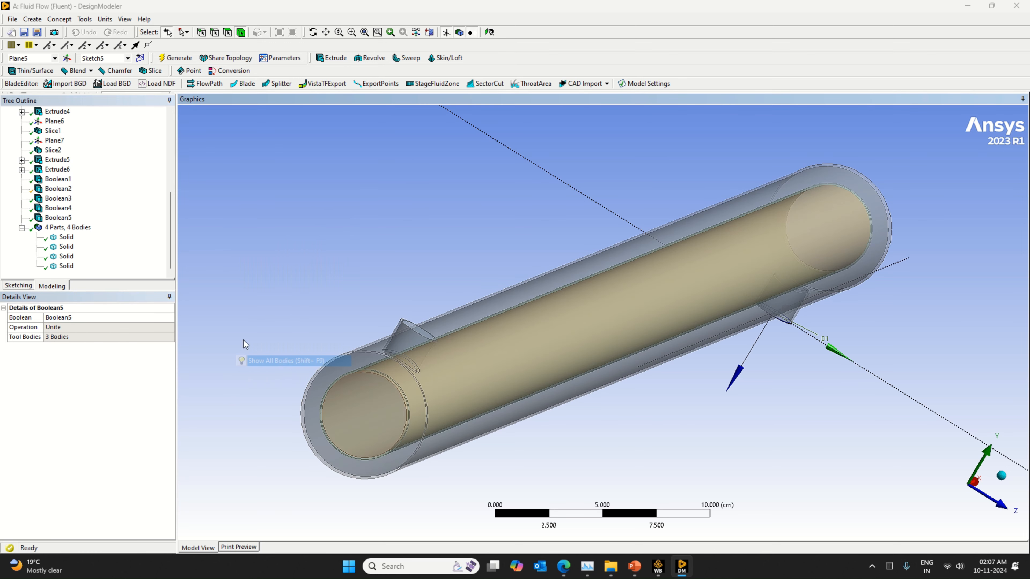
left_click(66, 238)
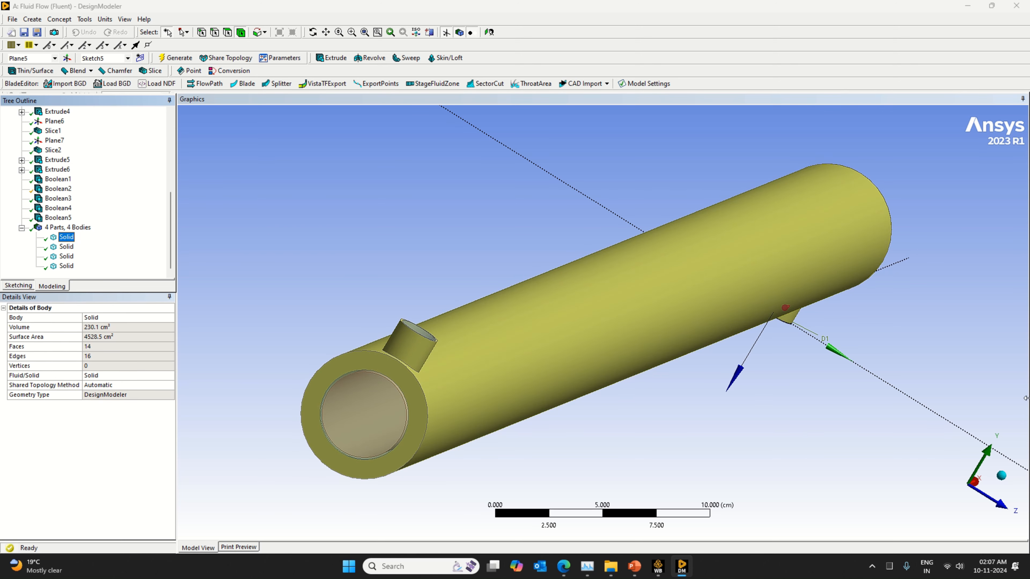
left_click(1001, 475)
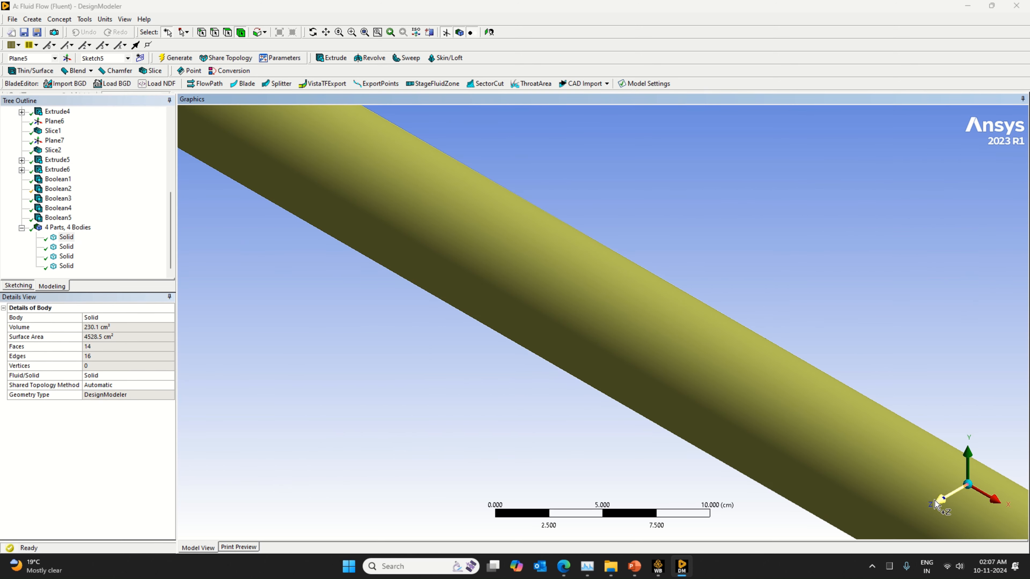
left_click(934, 505)
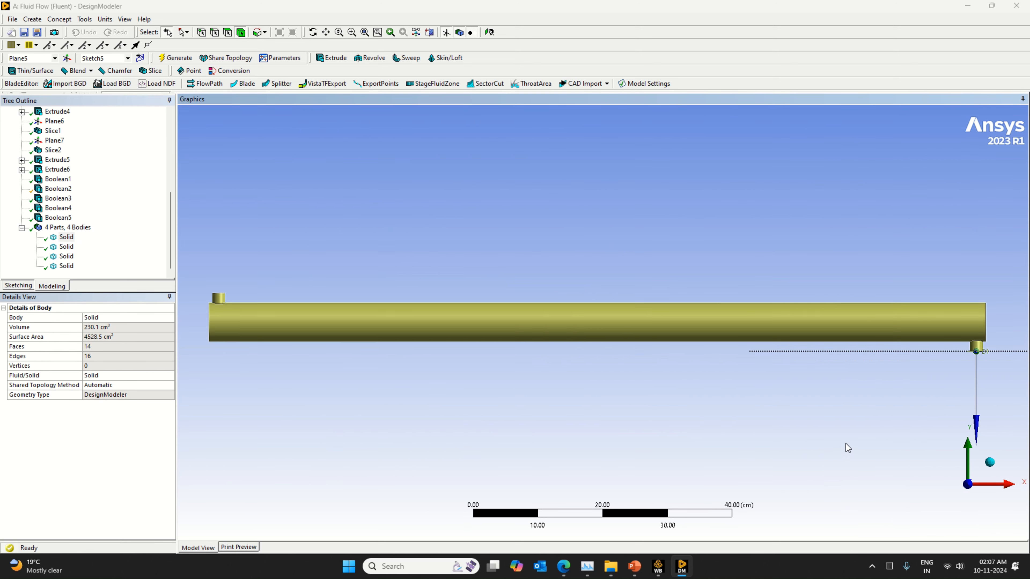
middle_click_drag(635, 367, 689, 426)
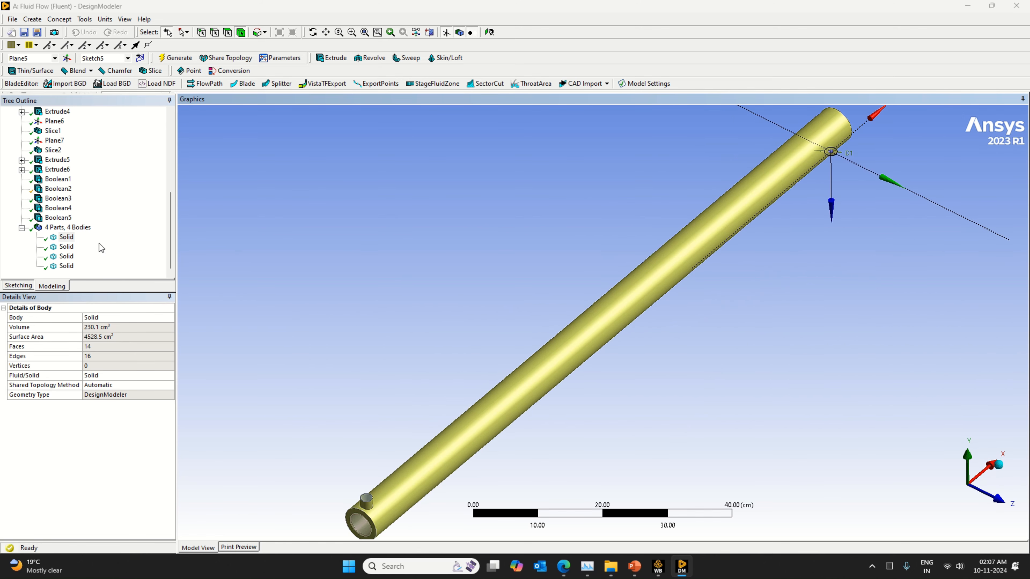
left_click(65, 247)
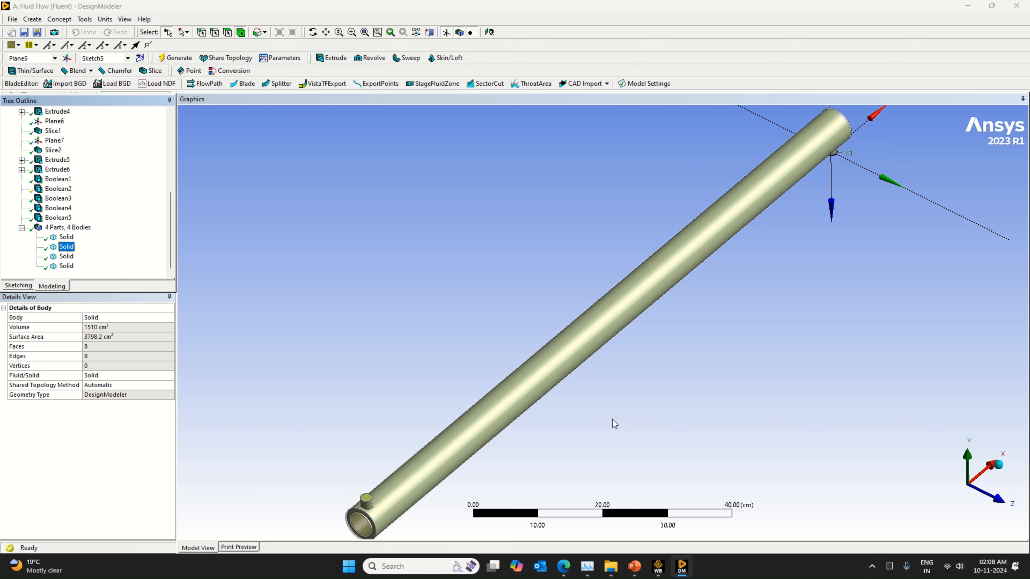
middle_click_drag(616, 424, 599, 393)
left_click(63, 257)
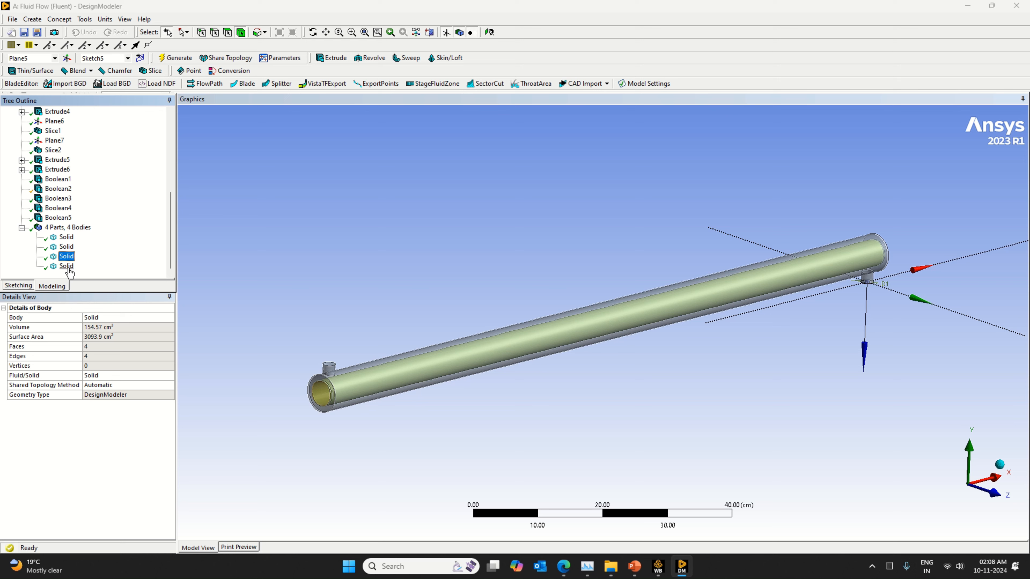
Rename the innermost core body as Hot Fluid.
left_click(66, 267)
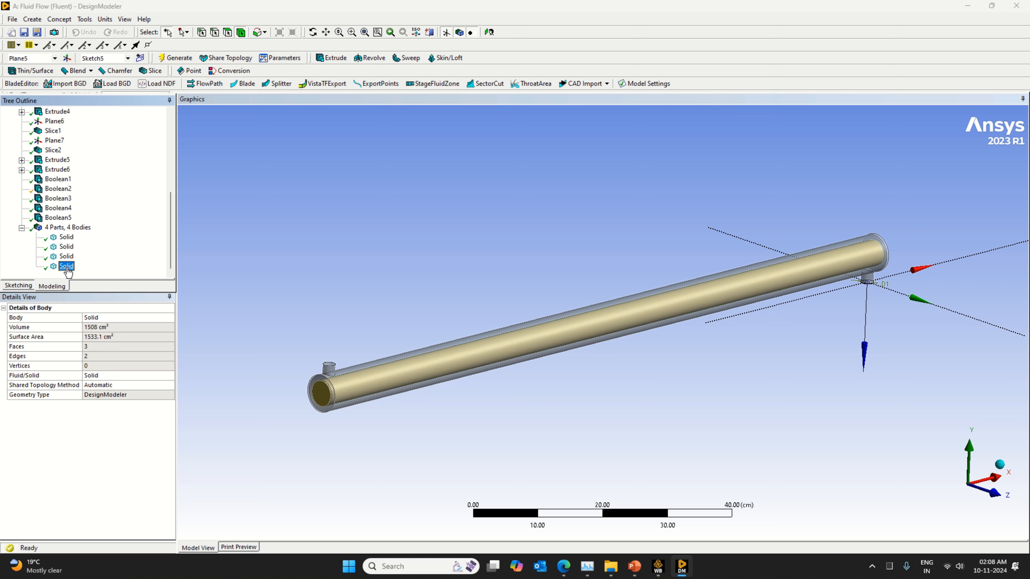
right_click(67, 272)
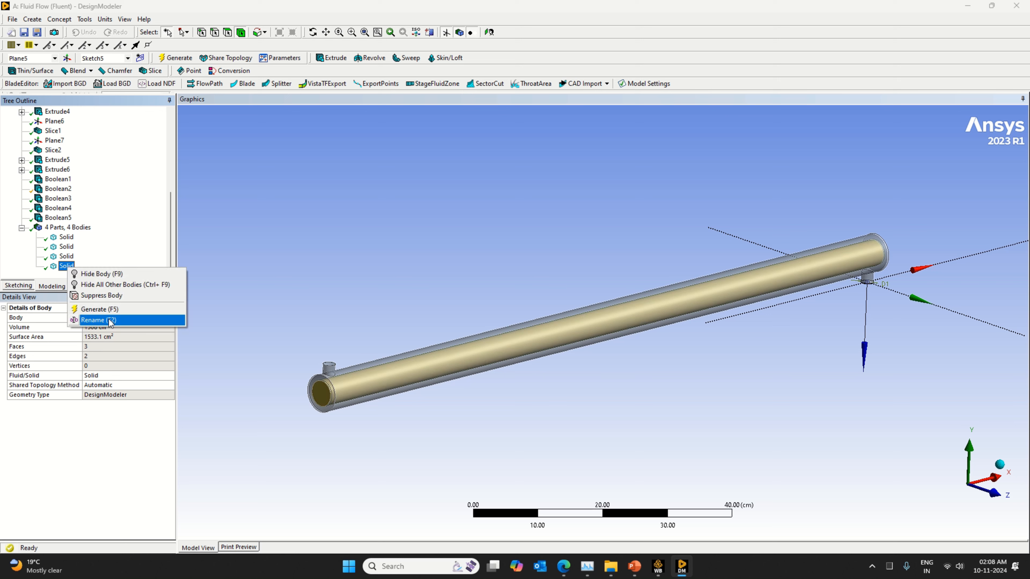
left_click(110, 320)
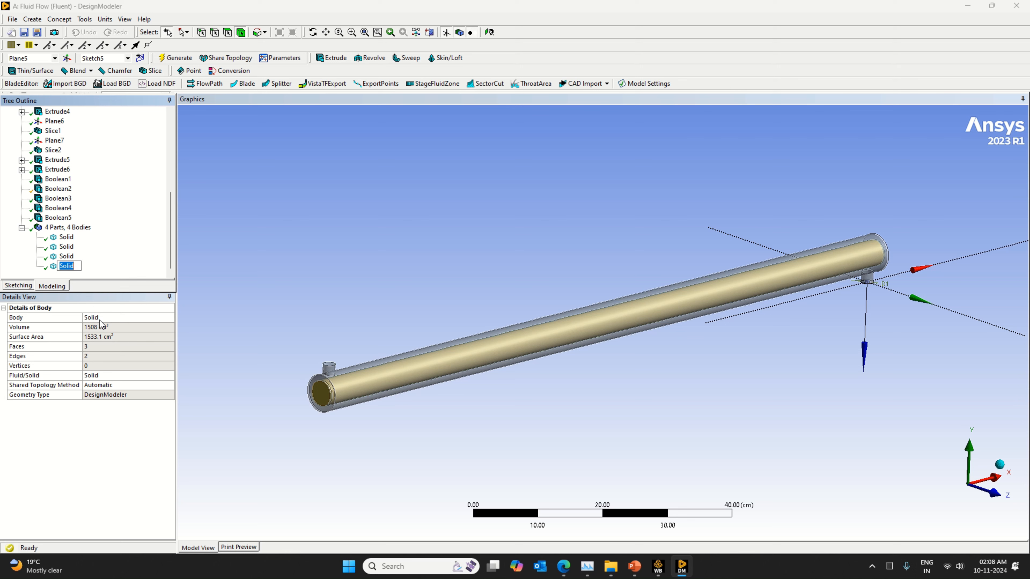
key("Caps_Lock")
type("F")
key("BackSpace")
key("Caps_Lock")
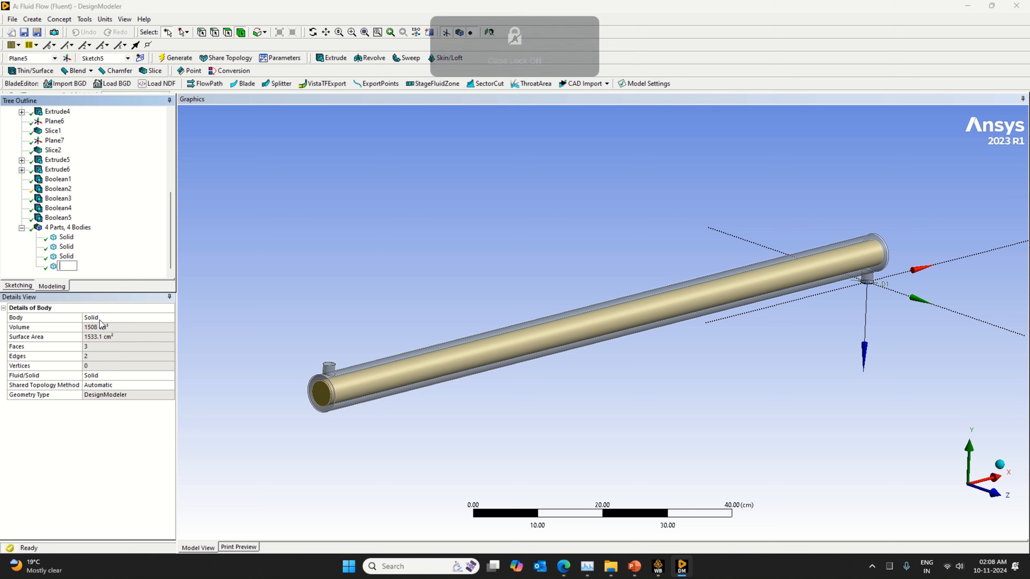
type("Hot")
key("Caps_Lock")
type("F")
key("Caps_Lock")
type("luid")
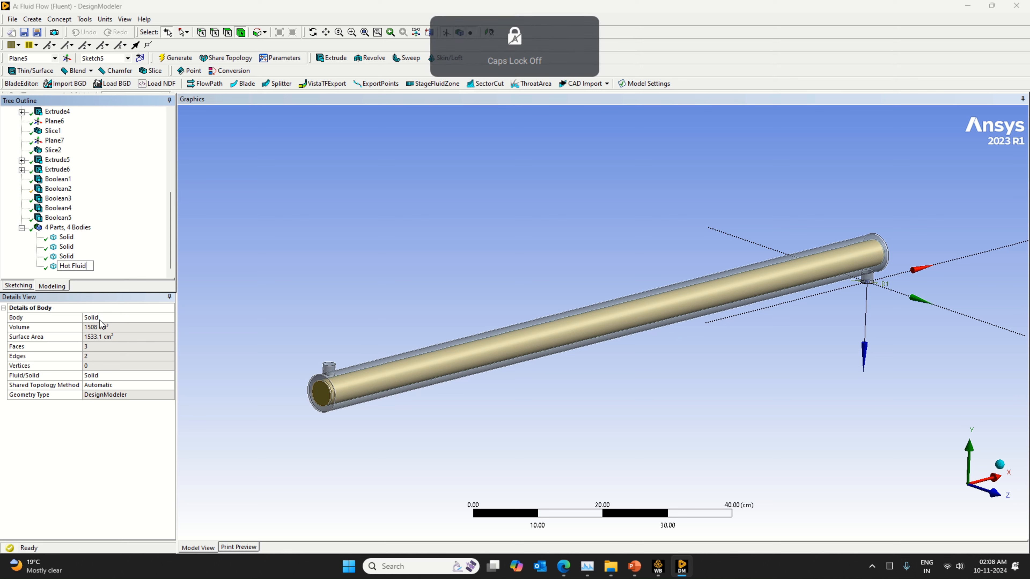
key("Return")
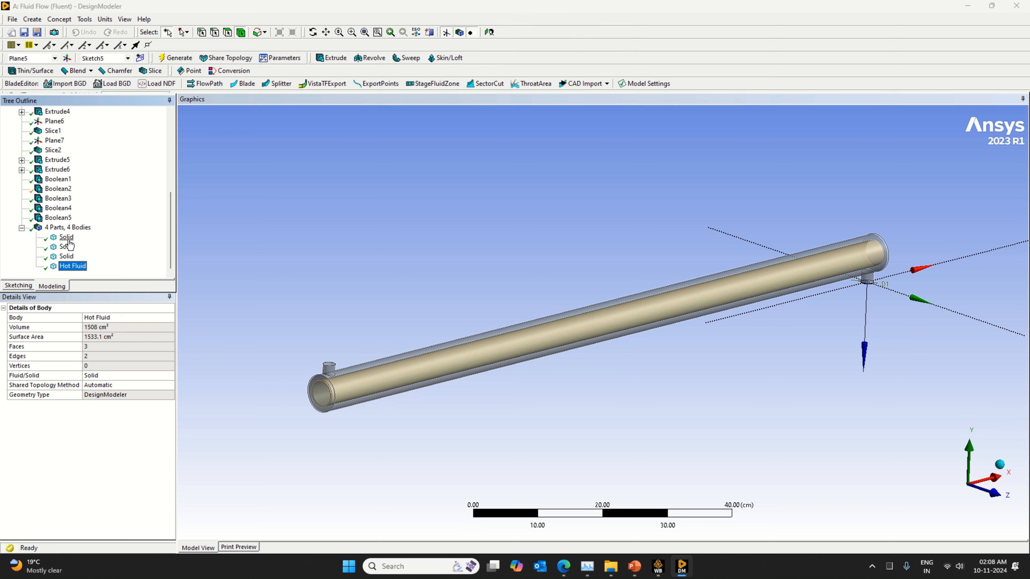
Rename the outermost shell body with the stubs as Outer Pipe.
left_click(67, 238)
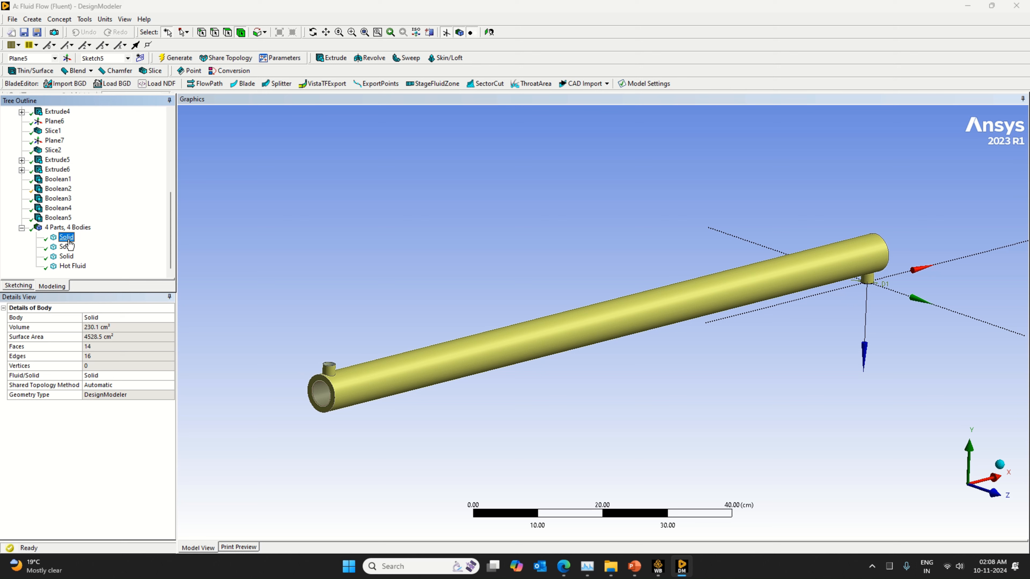
right_click(69, 244)
left_click(104, 295)
key("Caps_Lock")
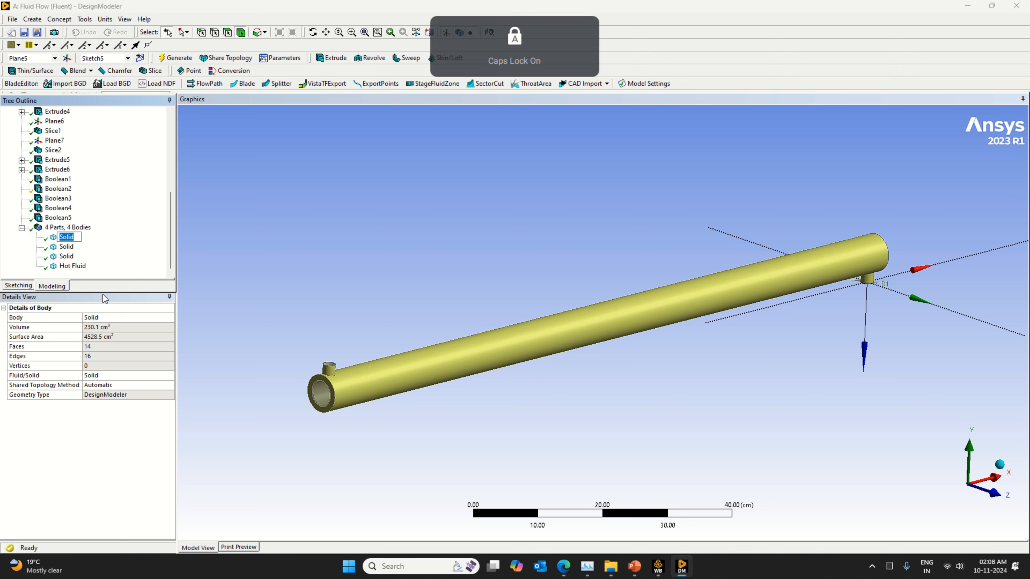
type("Outer")
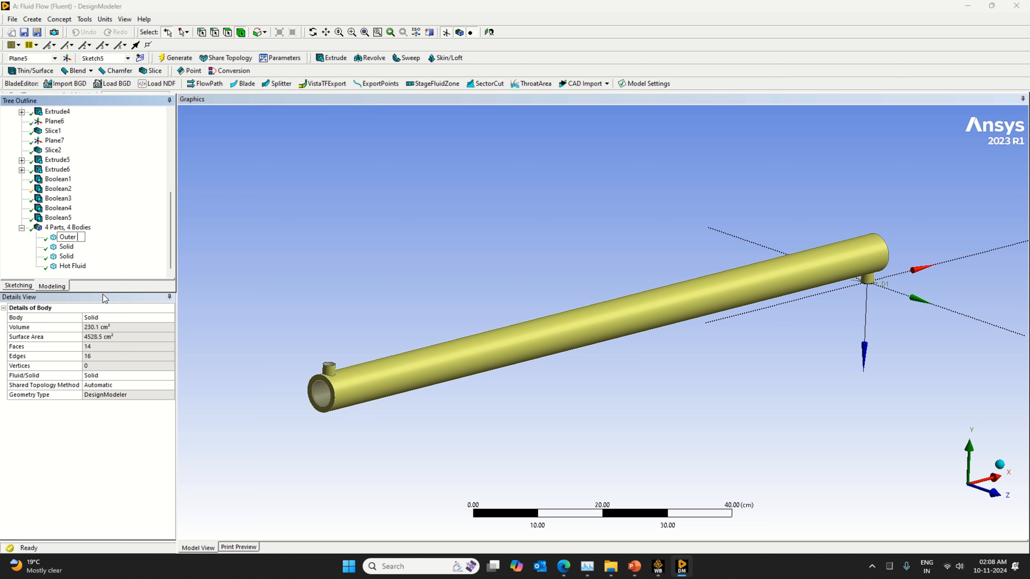
key("Caps_Lock")
type("O")
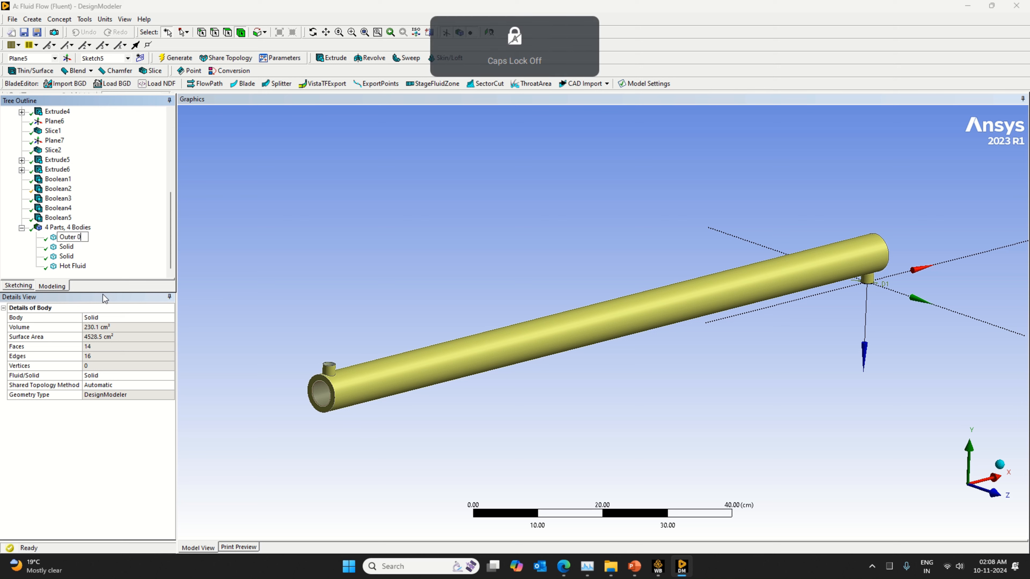
key("BackSpace")
key("BackSpace")
key("Caps_Lock")
type("Pipe")
key("Return")
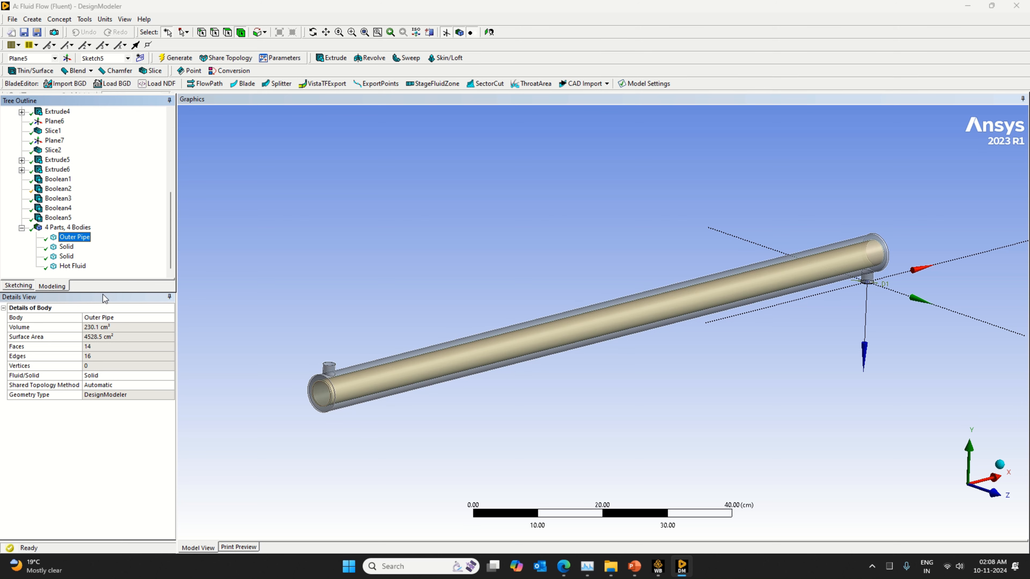
Rename the annular body between the outer shell and the inner pipe as Cold Fluid.
left_click(66, 247)
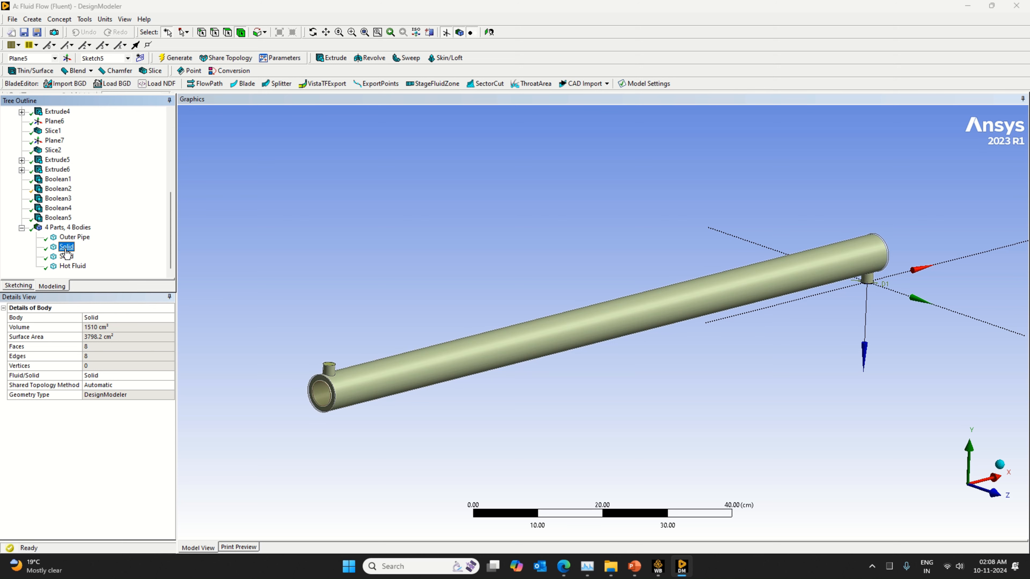
right_click(66, 249)
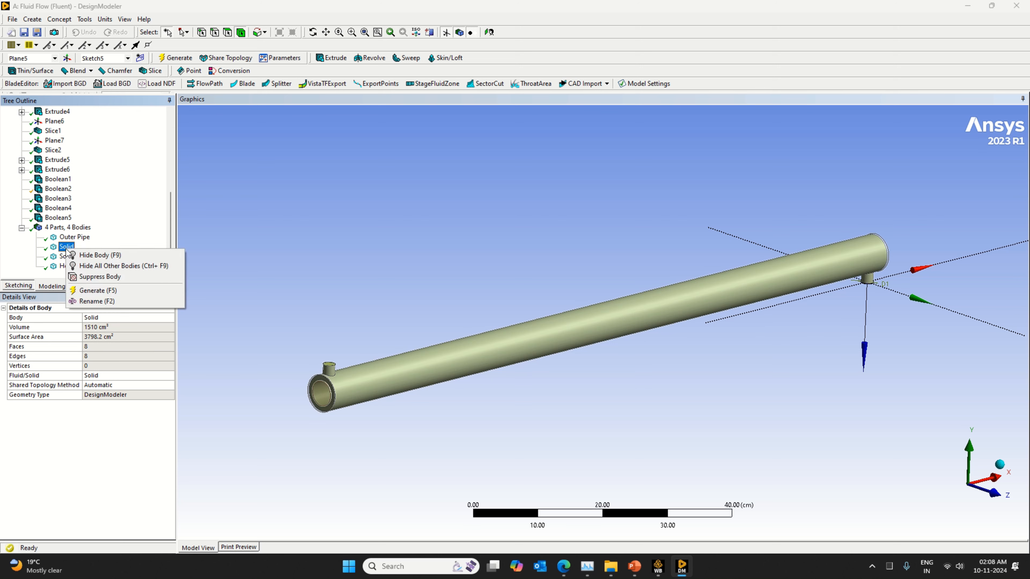
left_click(104, 301)
key("Caps_Lock")
type("Cold Flu")
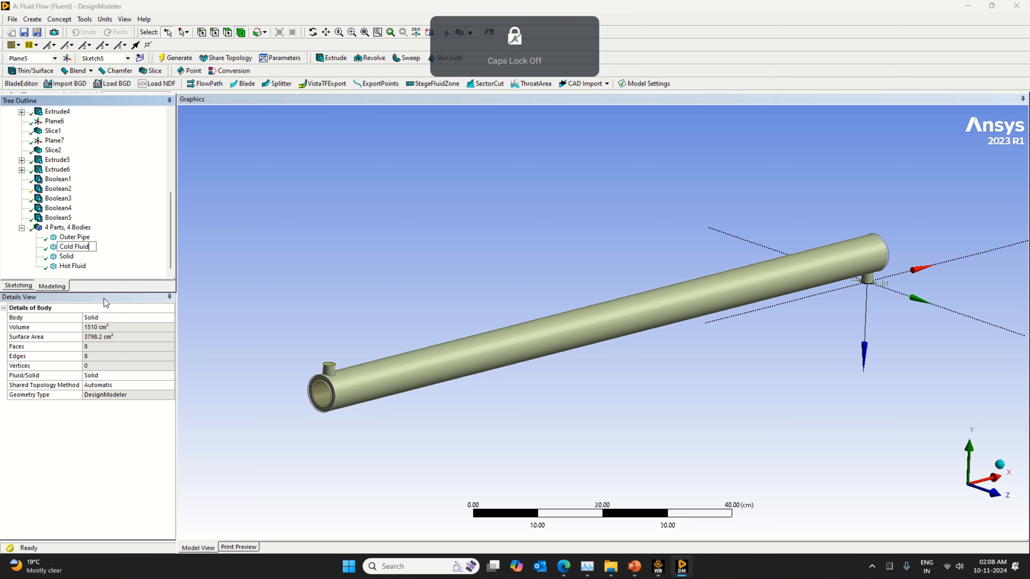
type("id")
key("Return")
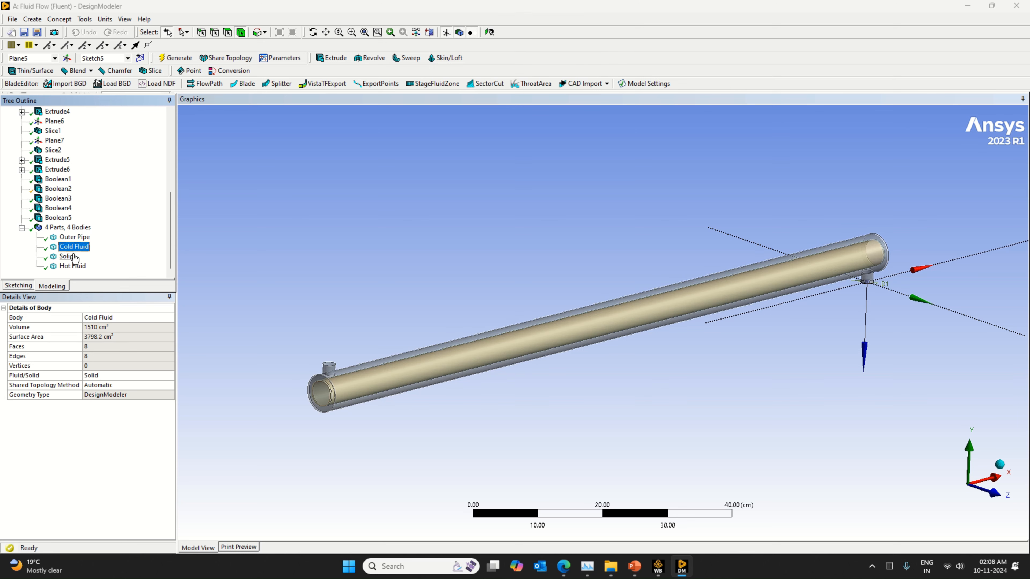
Rename the thin-walled pipe body around the core as Iner Pipe.
left_click(73, 257)
right_click(74, 259)
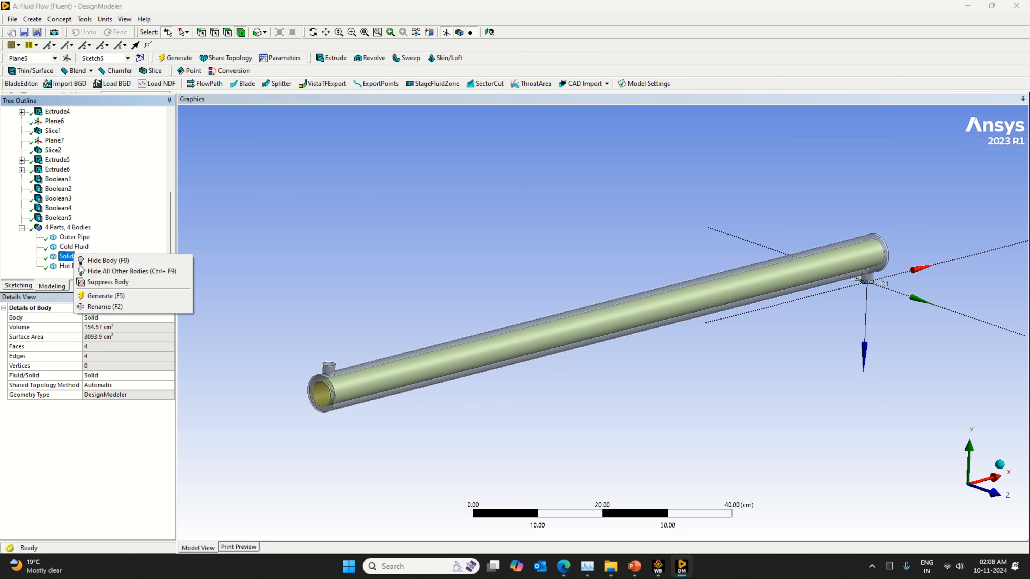
left_click(107, 308)
key("Caps_Lock")
key("BackSpace")
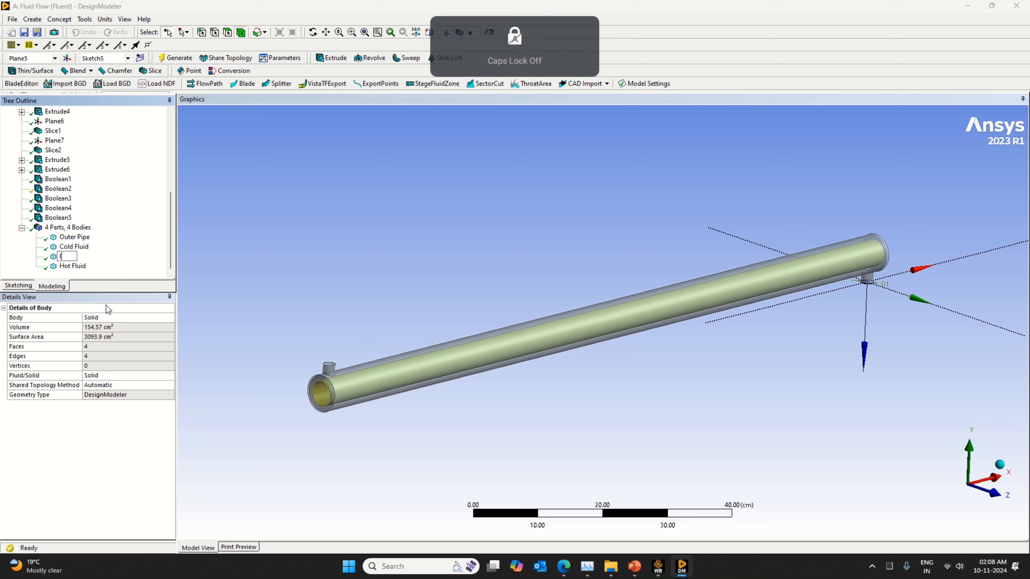
type("Iner Pipe")
key("Return")
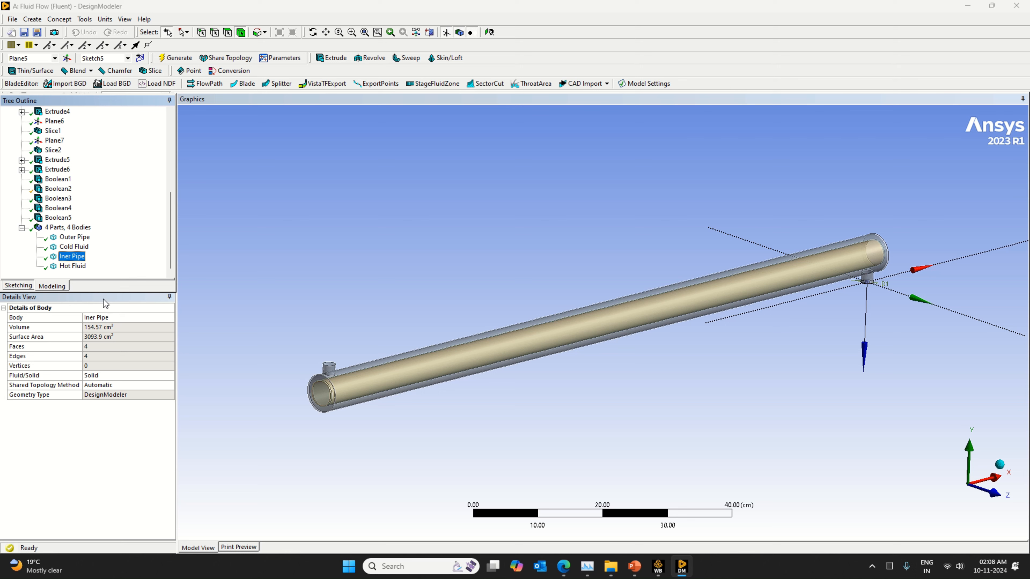
Examine the end-on view of the cylinder, highlighting Outer Pipe, Cold Fluid, Iner Pipe and Hot Fluid in turn.
left_click(999, 464)
left_click(947, 499)
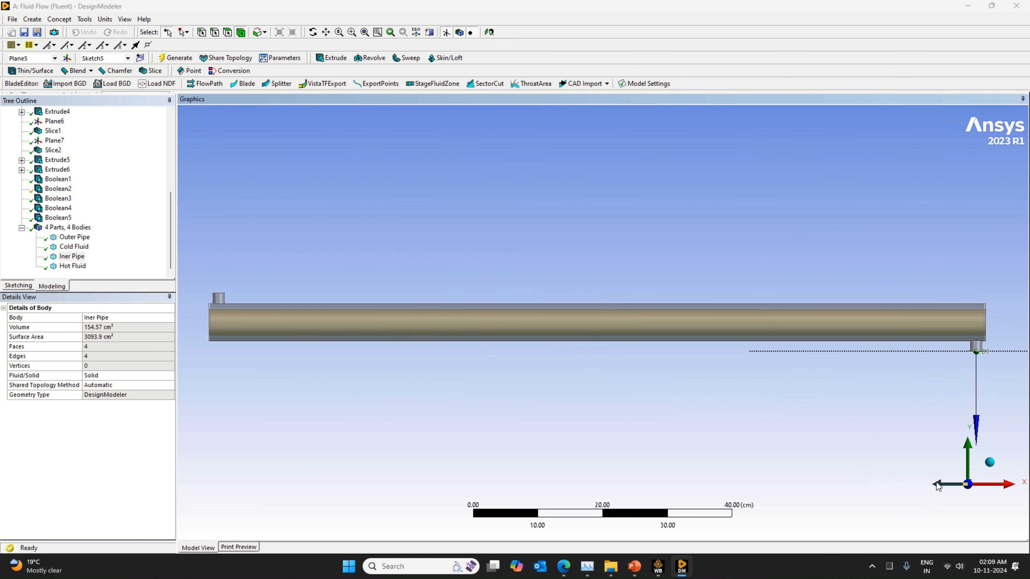
left_click(940, 484)
scroll(608, 318, "up", 3)
scroll(607, 318, "up", 5)
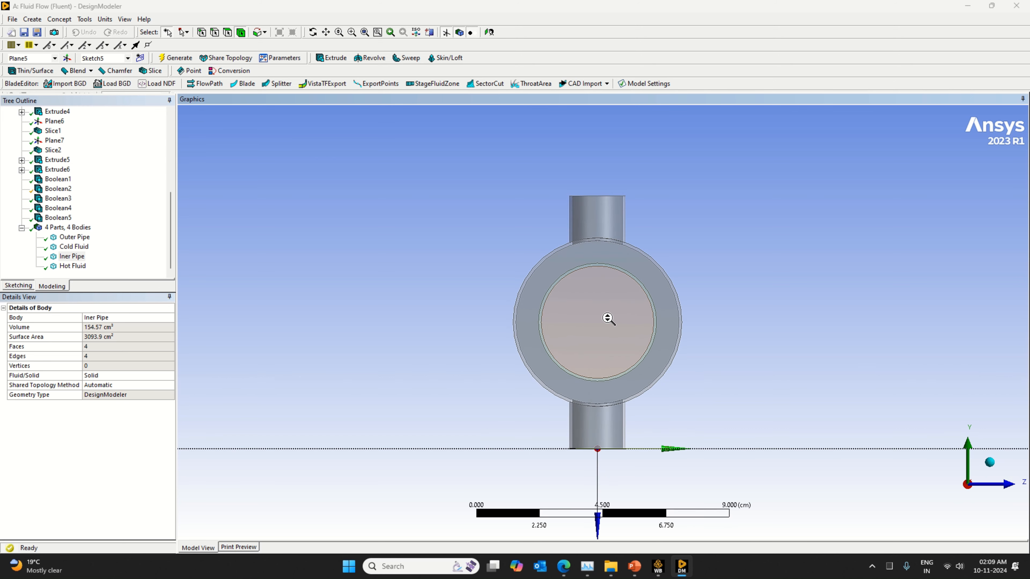
left_click(74, 238)
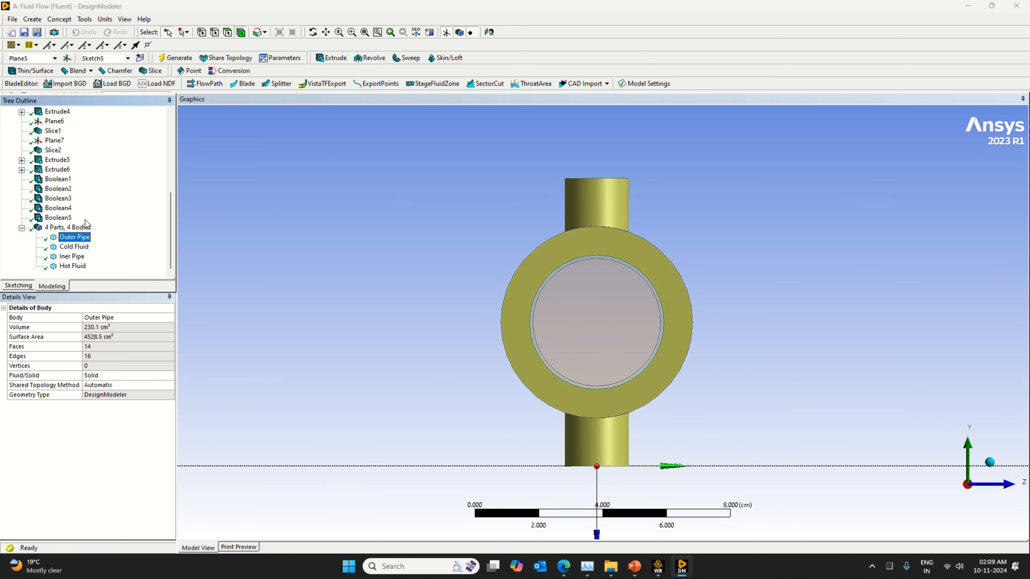
left_click(83, 247)
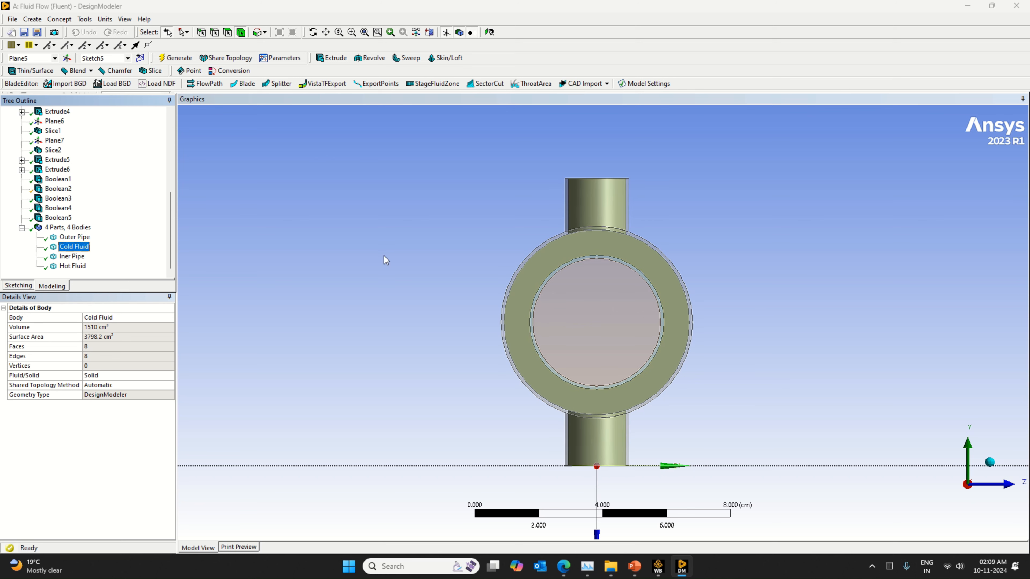
left_click(72, 256)
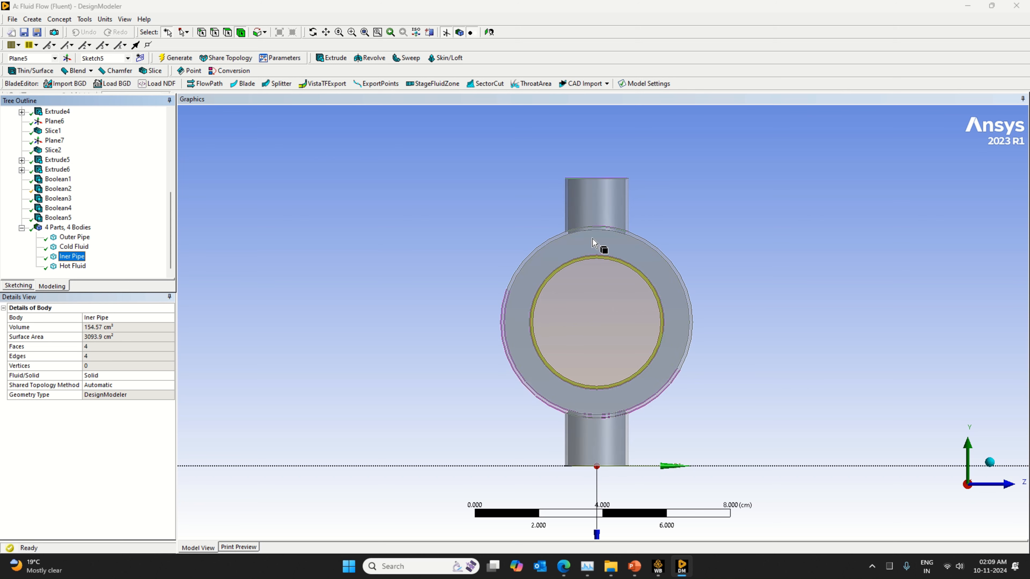
left_click(80, 268)
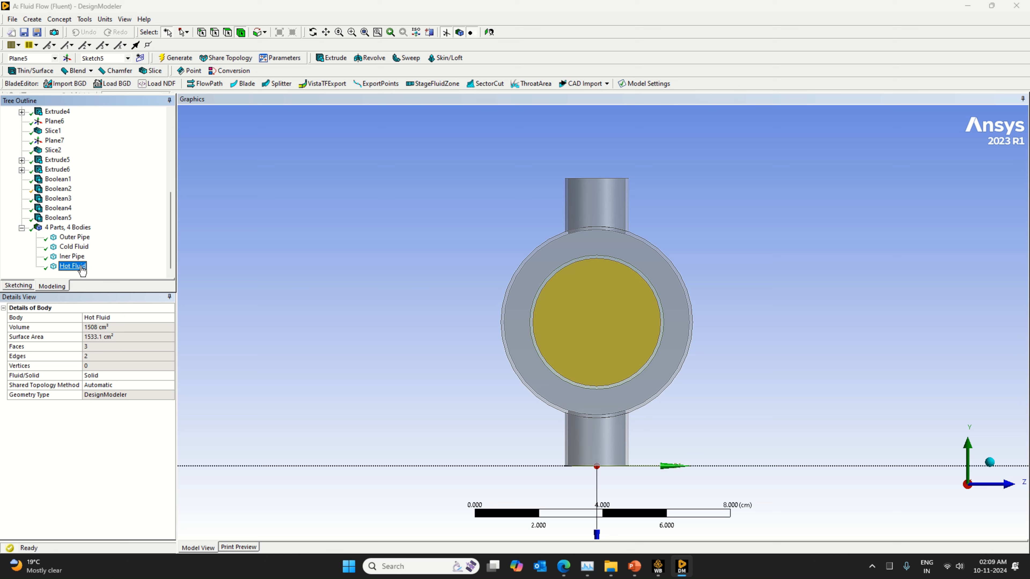
Set the Fluid/Solid property of the Cold Fluid body to Fluid.
left_click(74, 247)
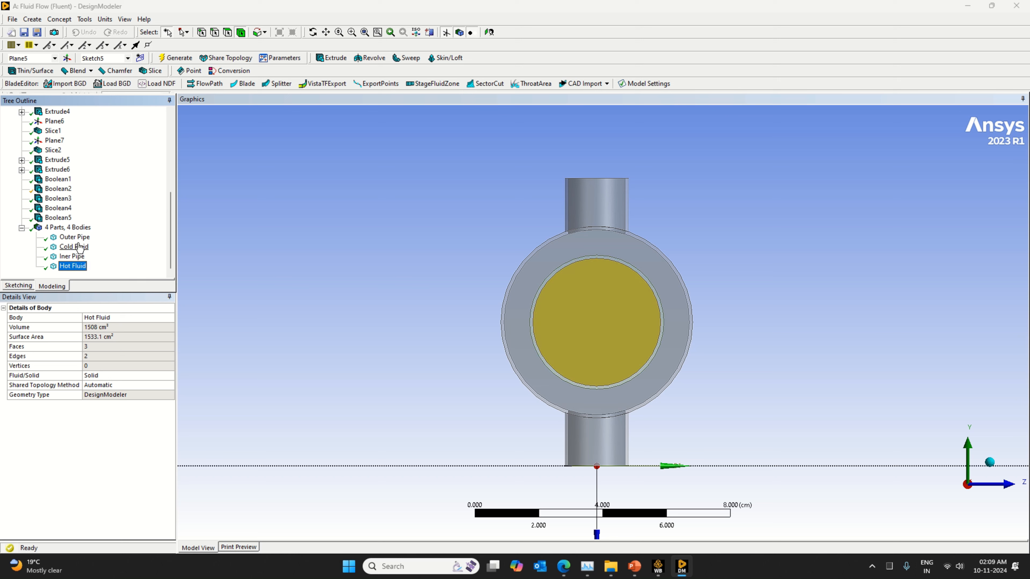
left_click(169, 376)
left_click(172, 376)
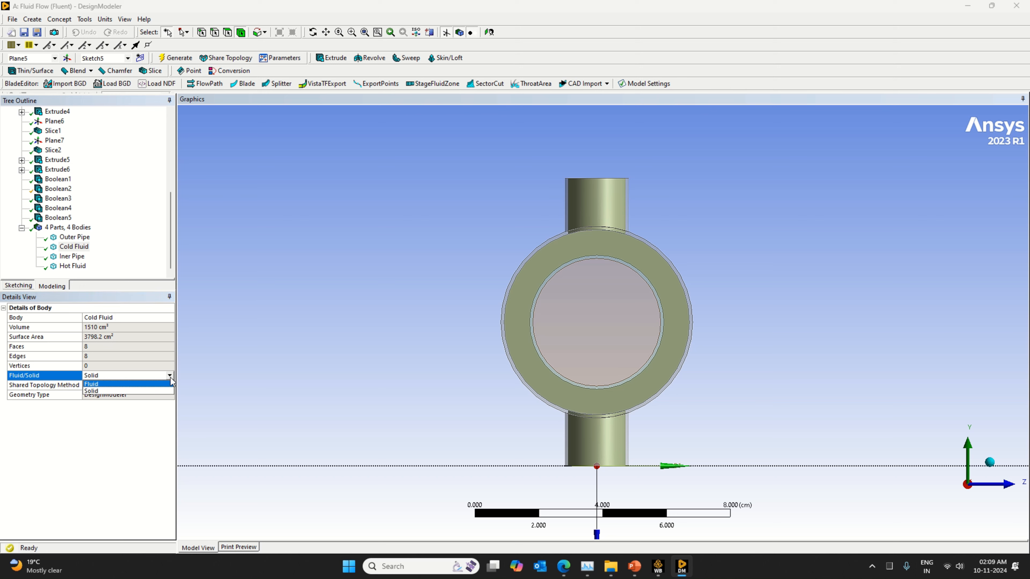
left_click(163, 384)
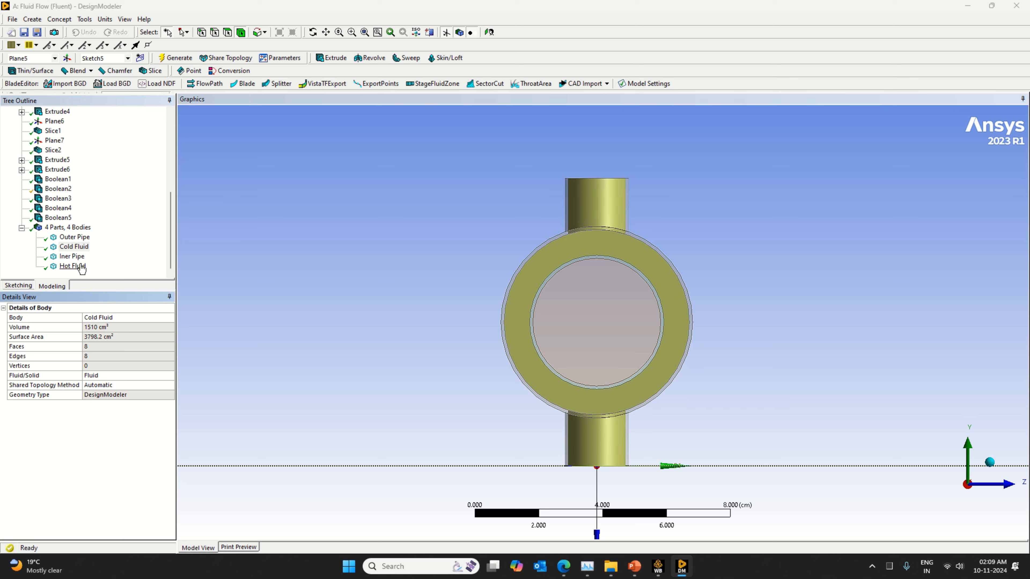
Set the Fluid/Solid property of the Hot Fluid body to Fluid.
left_click(73, 266)
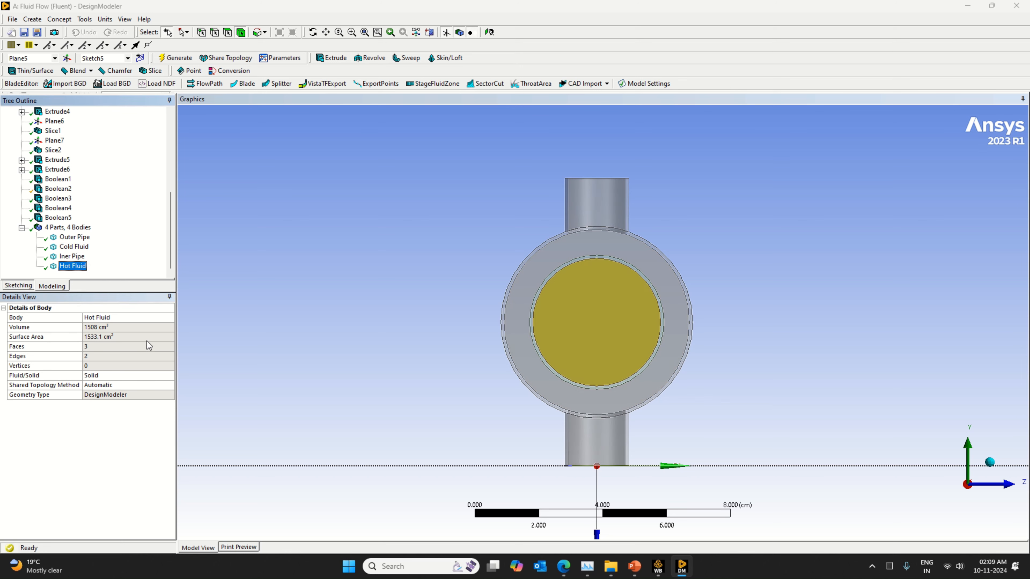
left_click(170, 377)
left_click(170, 377)
left_click(152, 391)
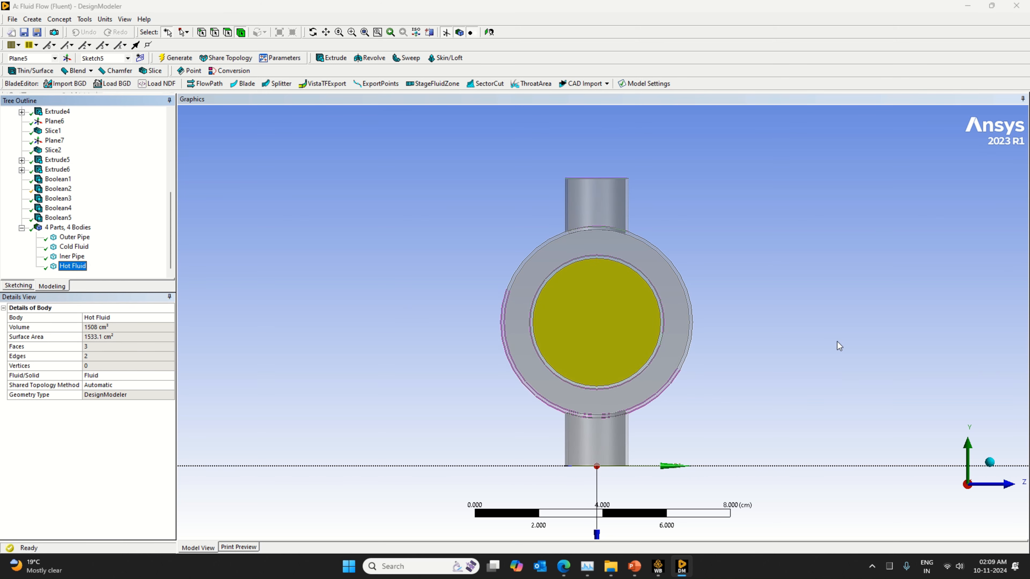
left_click(990, 462)
left_click(953, 492)
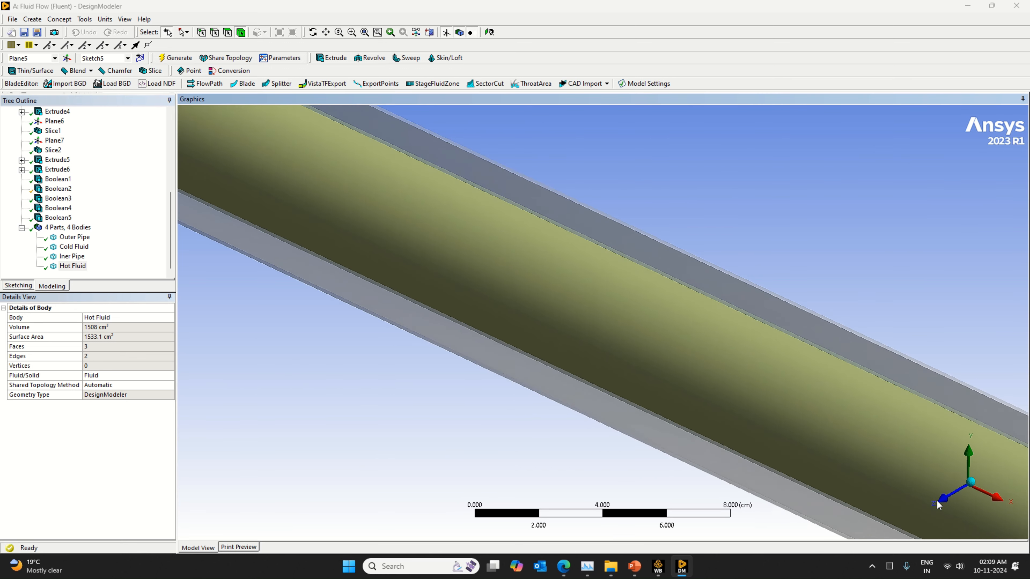
left_click(1008, 493)
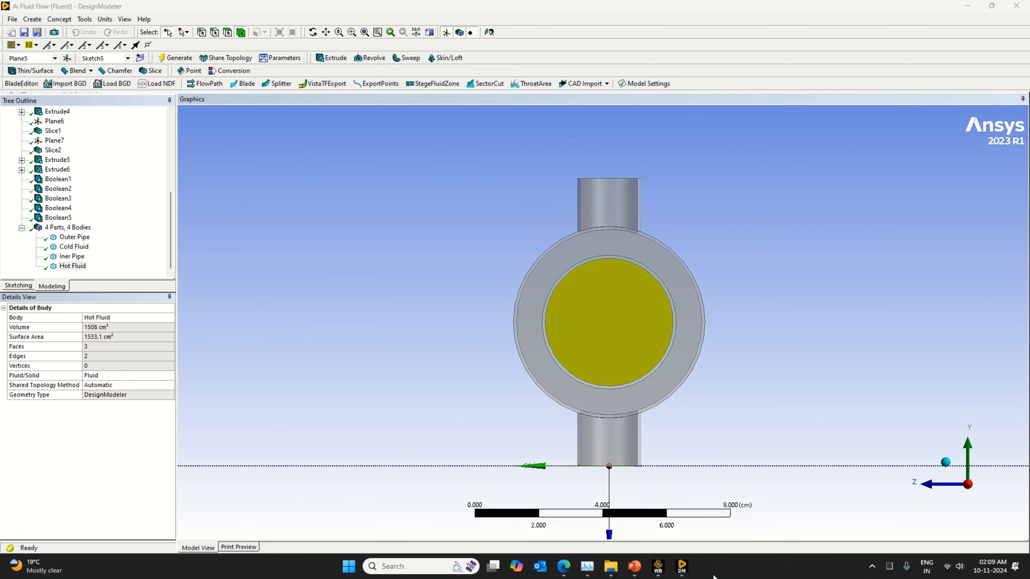
left_click(483, 360)
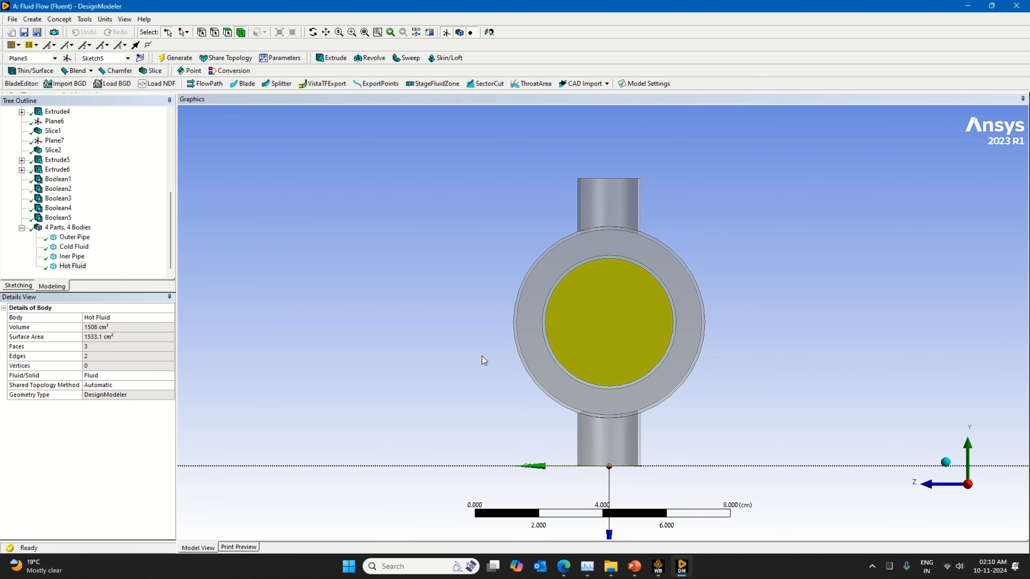
Switch to Workbench and start saving the project, browsing to the D: drive as the save location.
left_click(657, 566)
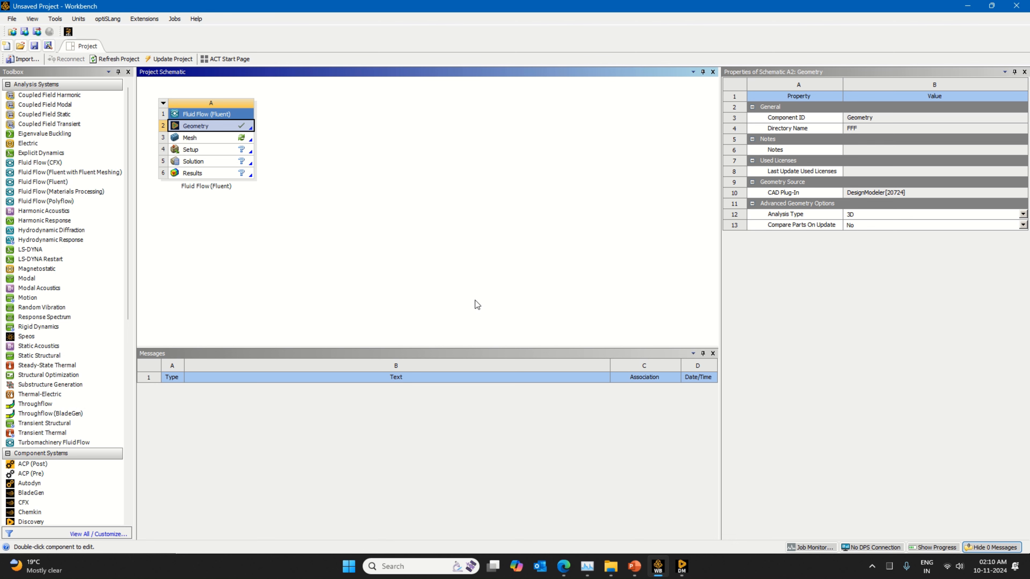
left_click(34, 45)
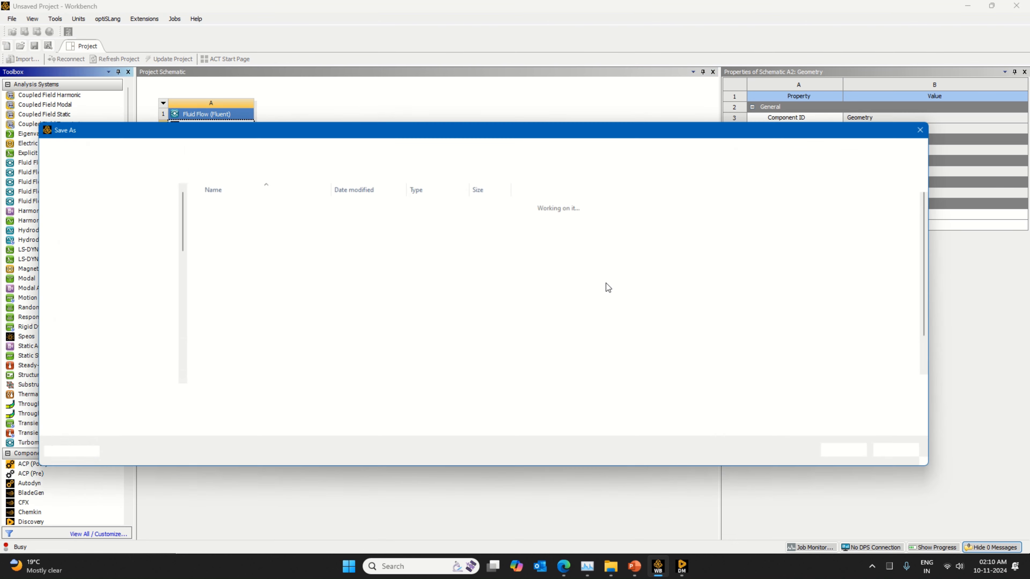
scroll(103, 378, "down", 5)
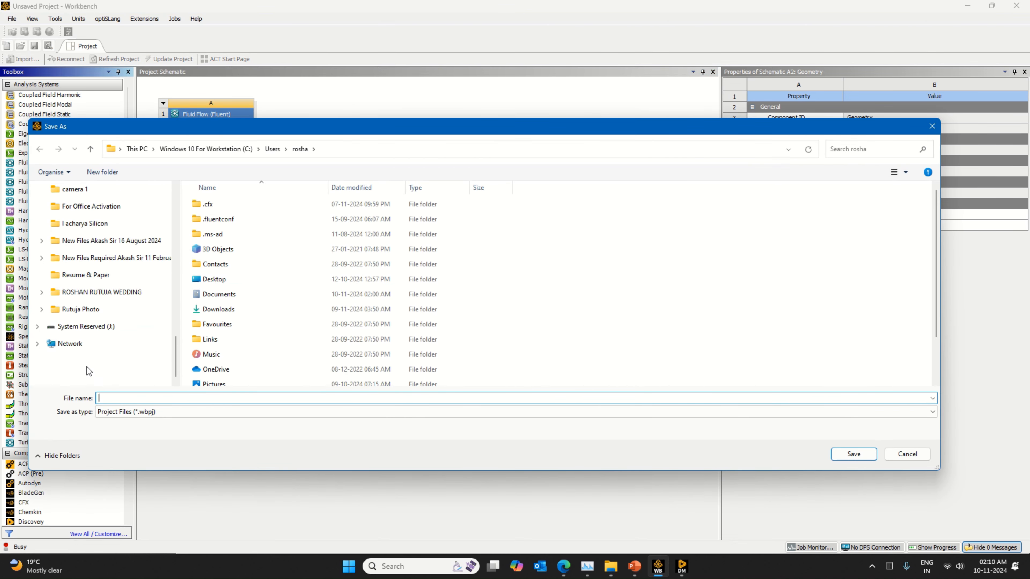
scroll(87, 365, "up", 4)
scroll(90, 259, "up", 2)
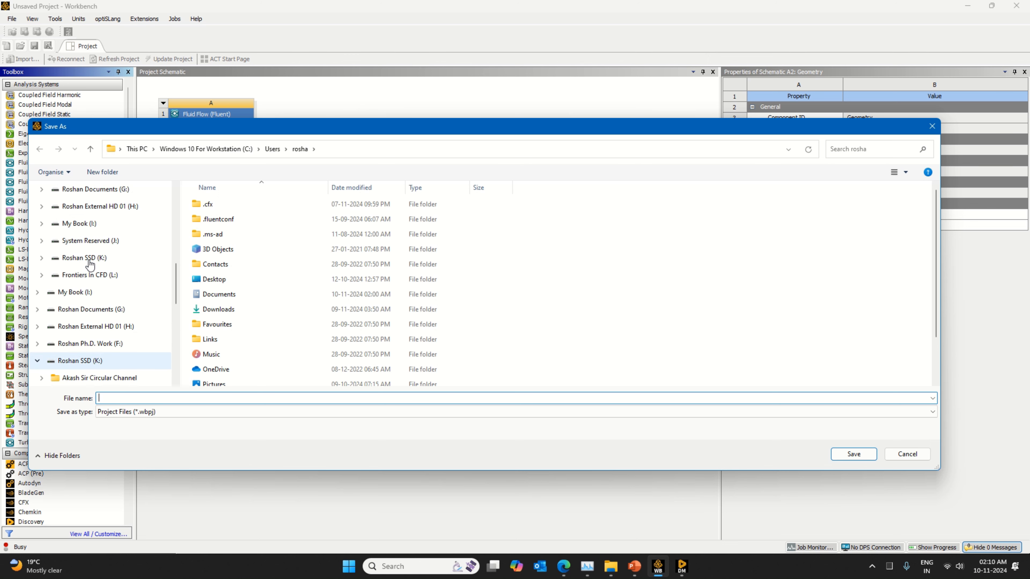
scroll(90, 264, "up", 1)
scroll(91, 276, "down", 1)
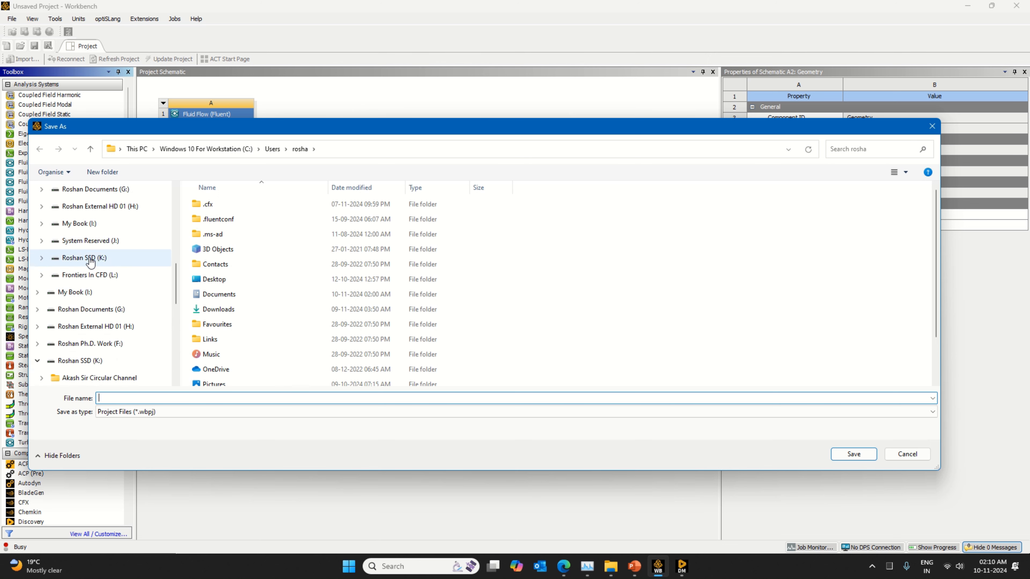
scroll(90, 261, "down", 5)
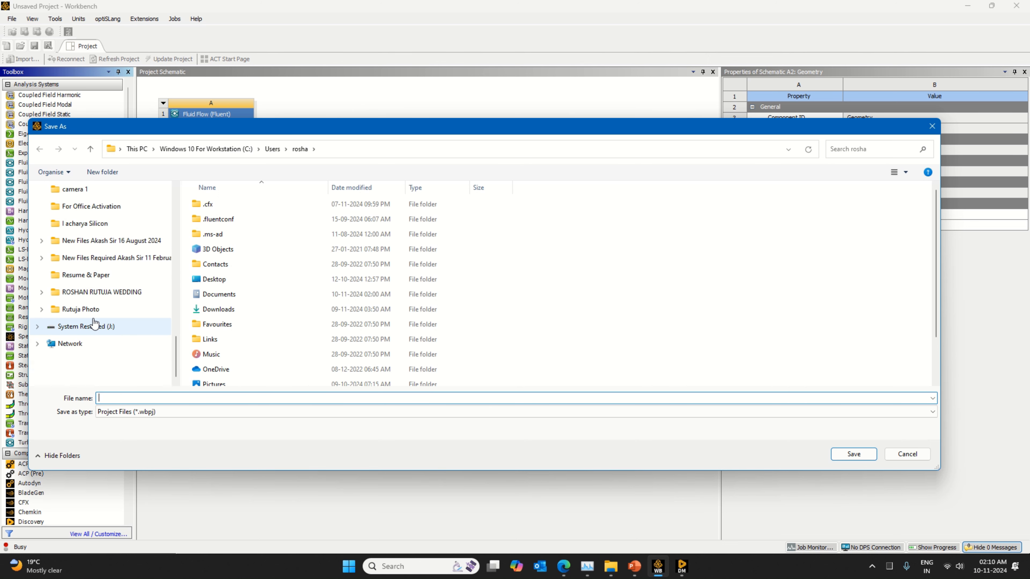
scroll(91, 308, "up", 5)
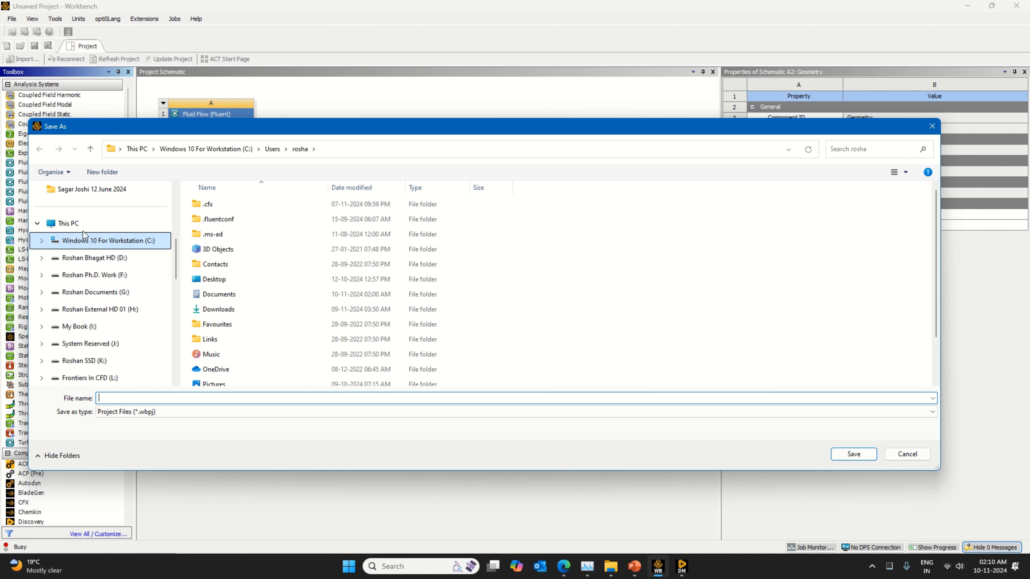
left_click(77, 223)
double_click(379, 208)
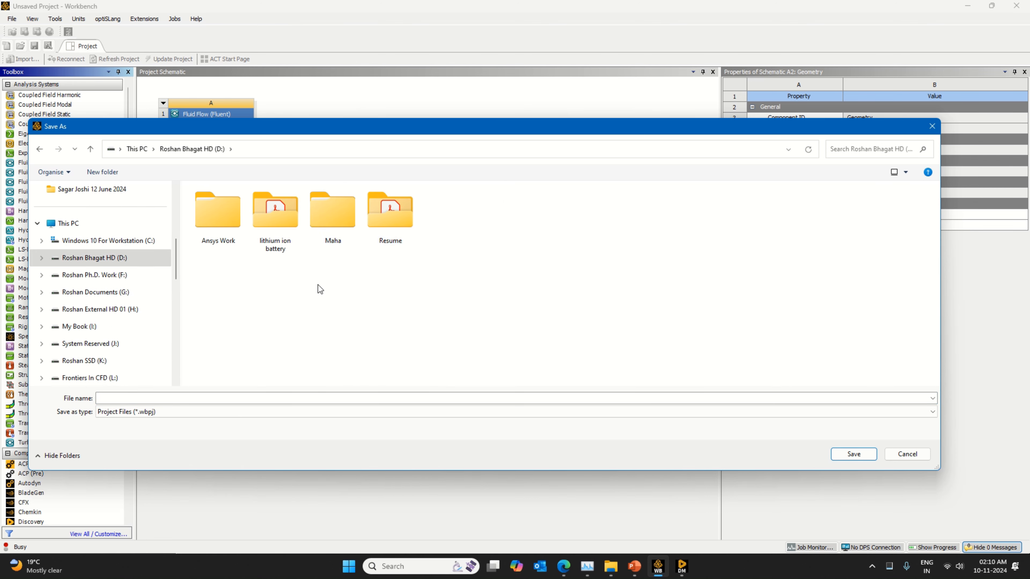
In the Ansys Work folder, create a new folder named "CFD Simulation of Parallel Flow Heat Exchanger With Hot Pipe Copper Cold Pipe Aluminum".
double_click(217, 211)
scroll(729, 378, "down", 5)
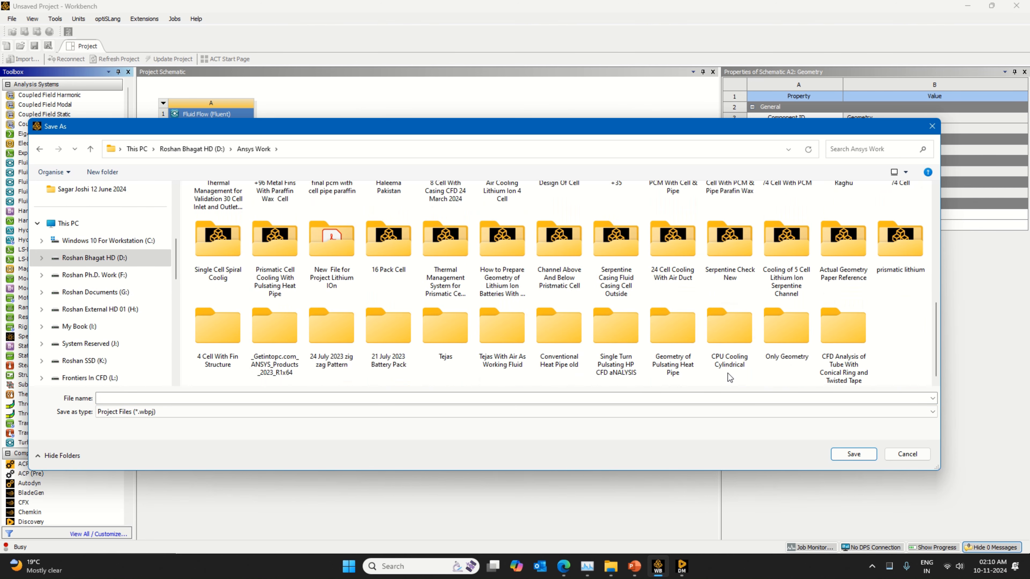
right_click(902, 330)
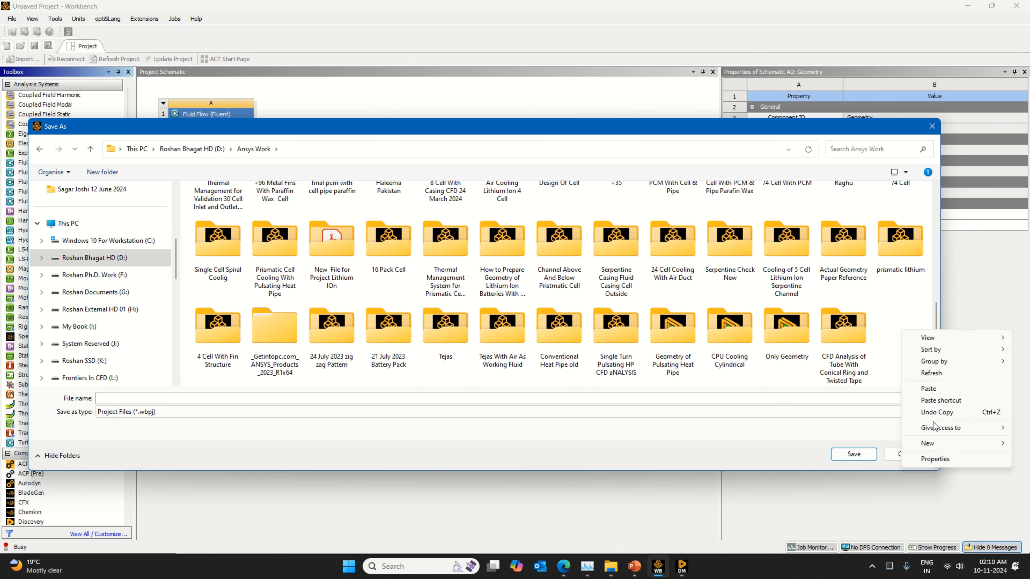
mouse_move(948, 446)
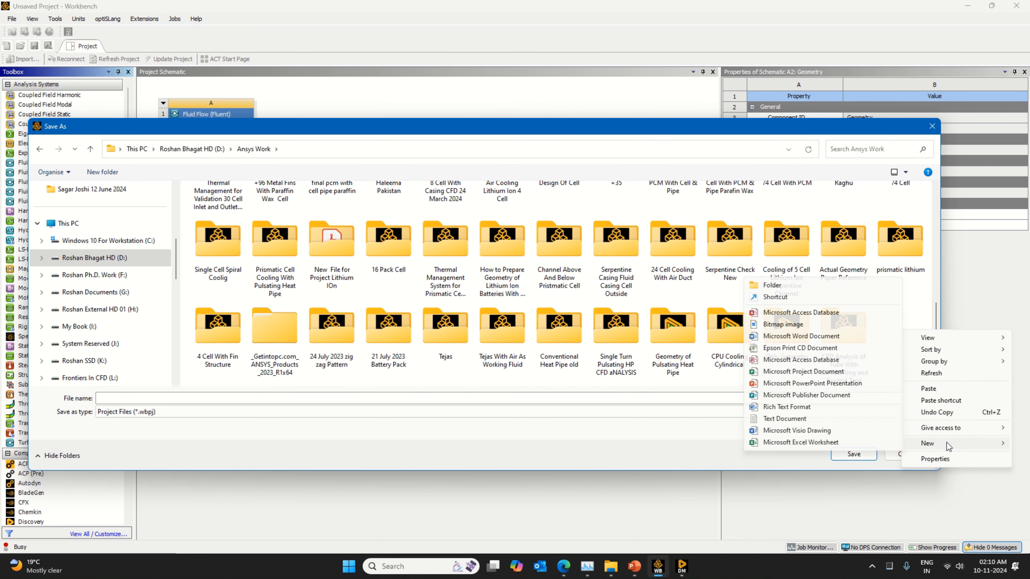
left_click(788, 287)
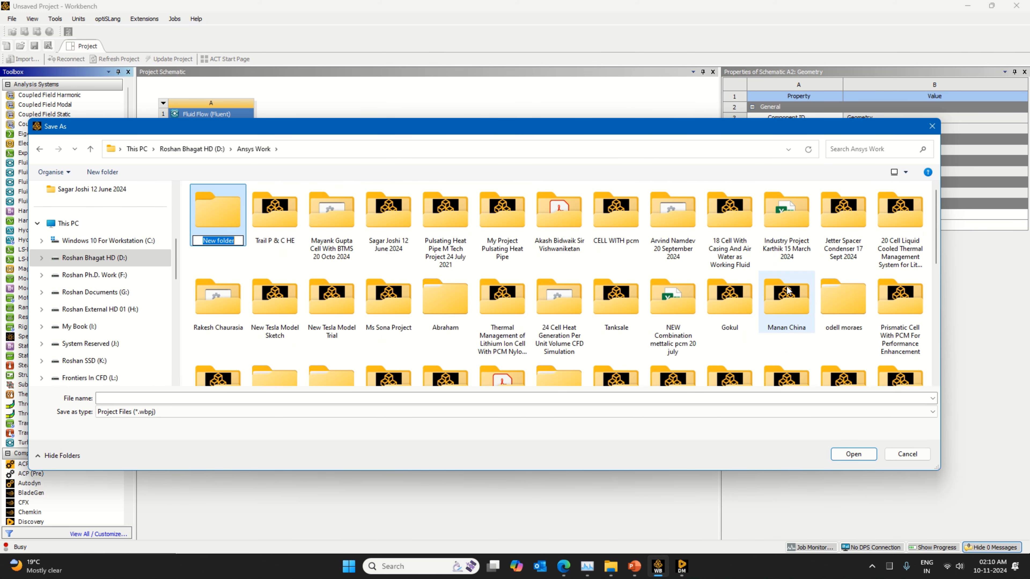
key("Caps_Lock")
type("CFD S")
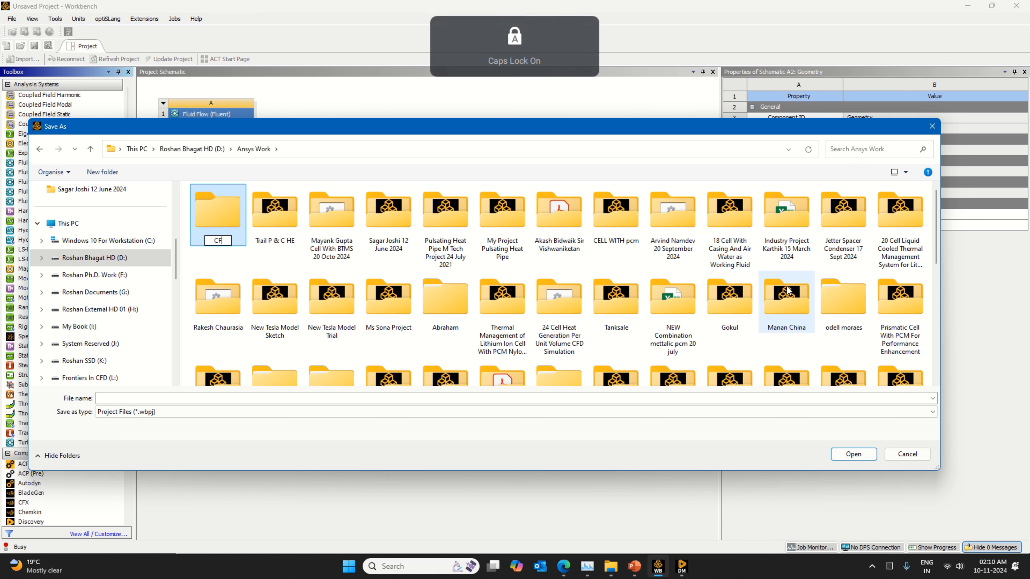
key("Caps_Lock")
type("imulation of")
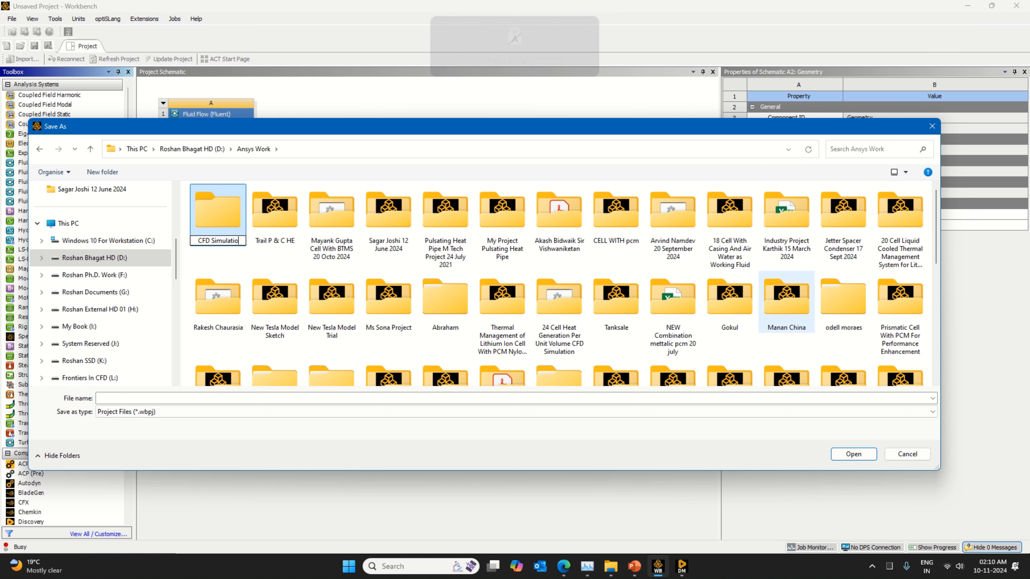
key("Caps_Lock")
type("P")
key("Caps_Lock")
type("arallel")
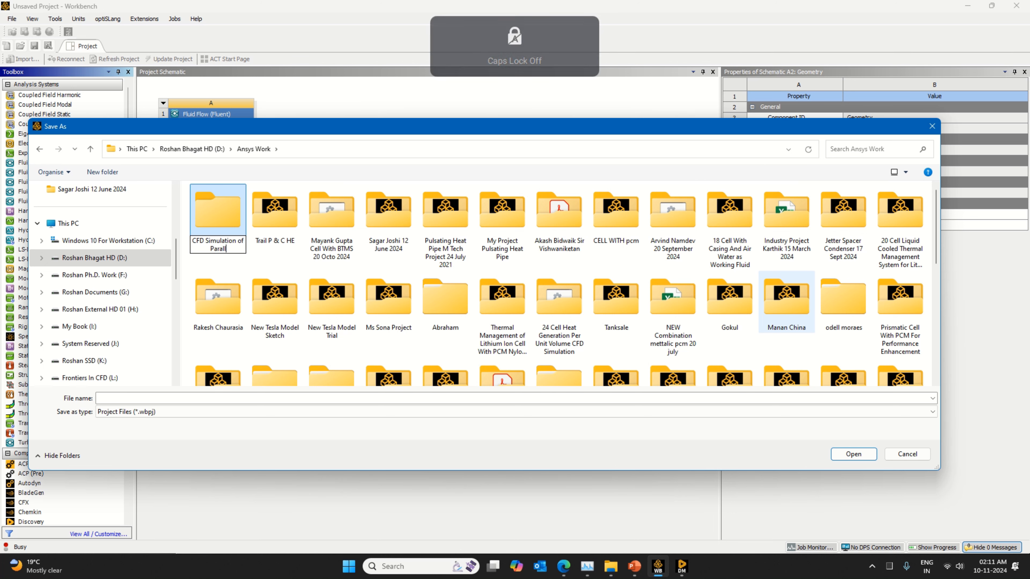
key("Caps_Lock")
type("F")
key("Caps_Lock")
type("low")
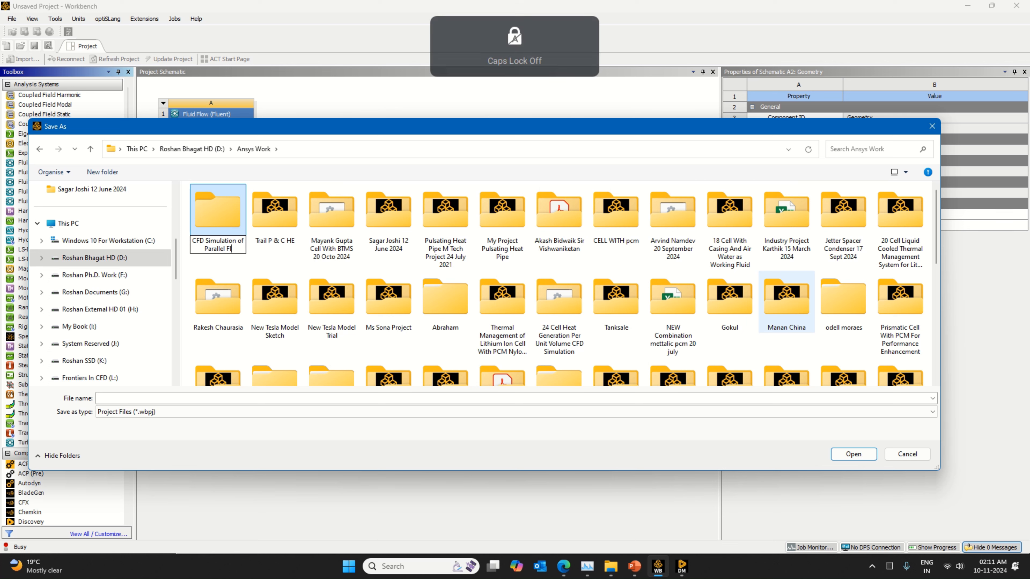
key("Caps_Lock")
type("H")
key("Caps_Lock")
type("eat ")
type("E")
key("Caps_Lock")
type("xchanger")
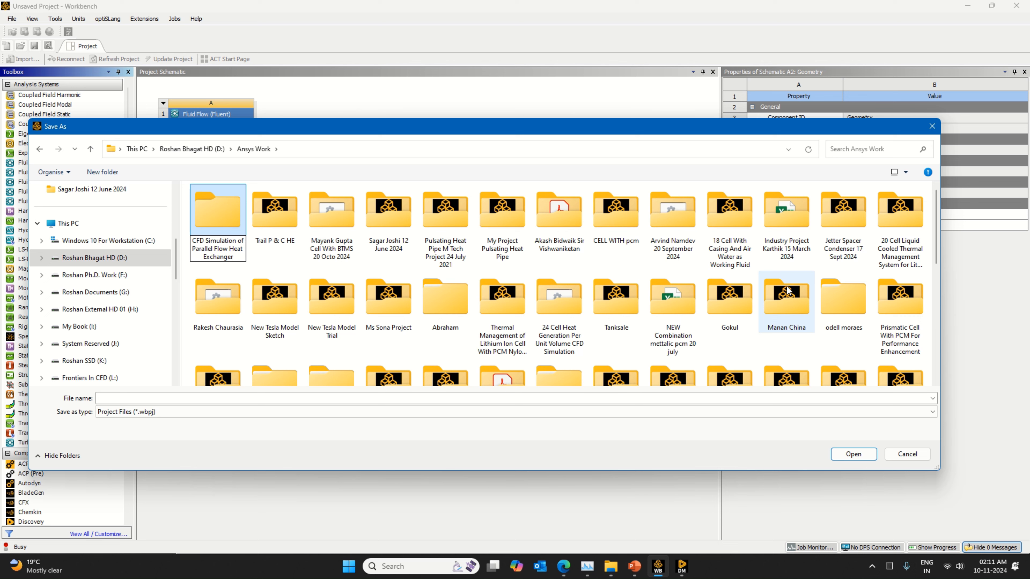
key("Caps_Lock")
type("W")
key("Caps_Lock")
type("ith")
key("Caps_Lock")
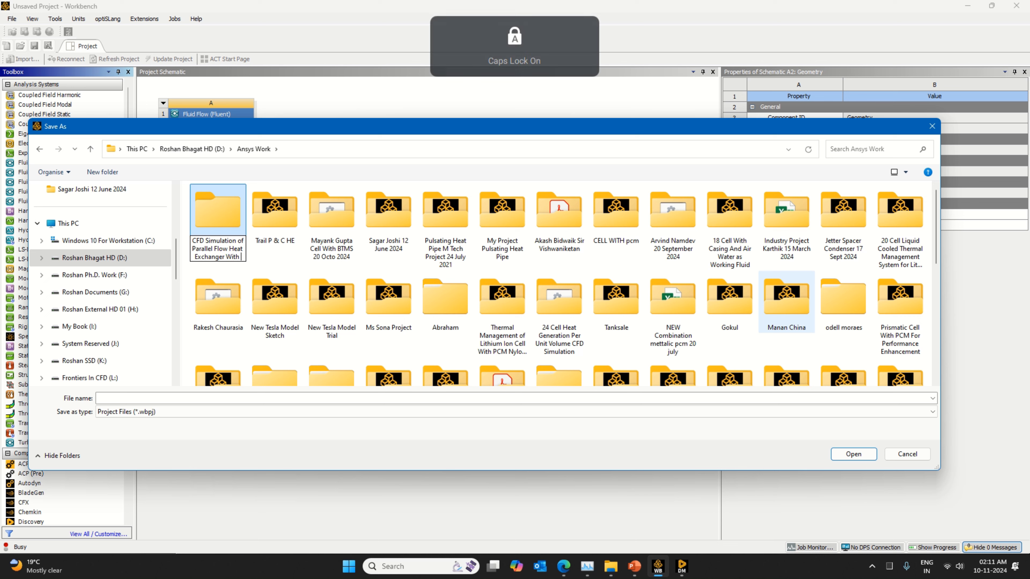
type("H")
type("ot")
key("Caps_Lock")
type("Pi")
key("Caps_Lock")
type("ipe")
key("Caps_Lock")
type("C")
key("Caps_Lock")
type("opper")
key("Caps_Lock")
type("C")
key("Caps_Lock")
type("old Pipe ")
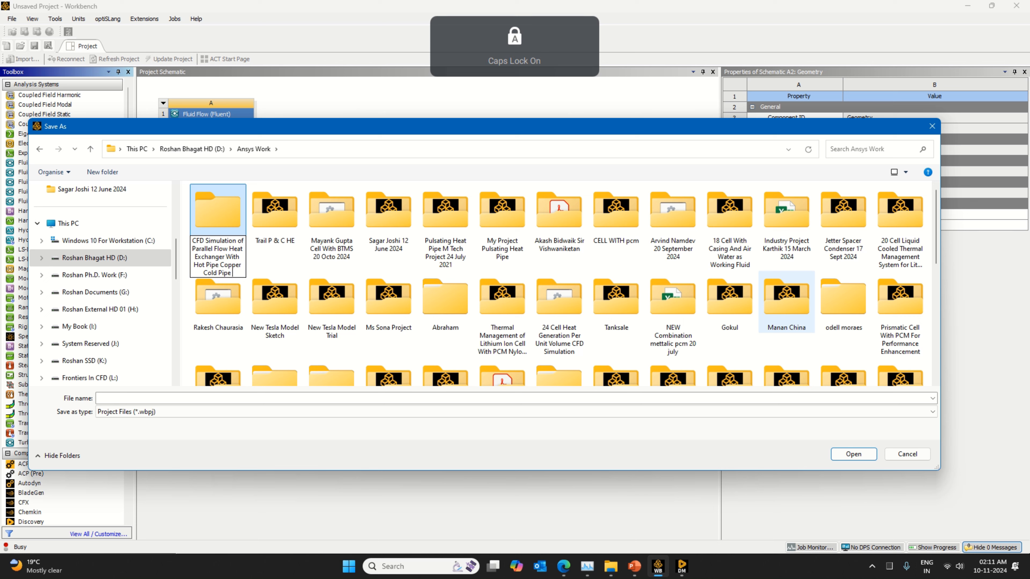
type("A")
key("Caps_Lock")
type("luminum")
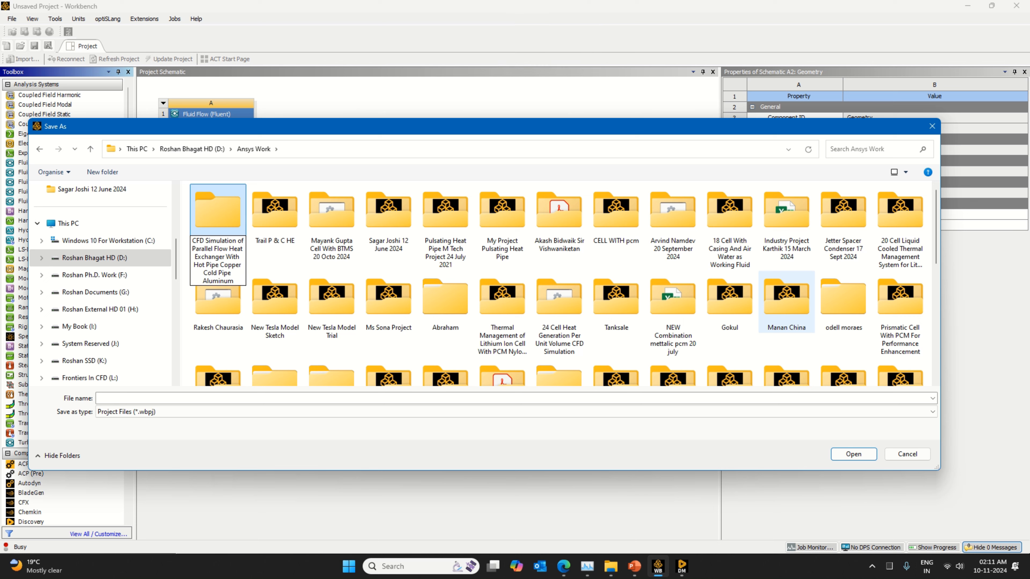
key("Return")
Save the project inside the new folder, using the folder's own name as the file name without its path.
left_click(853, 453)
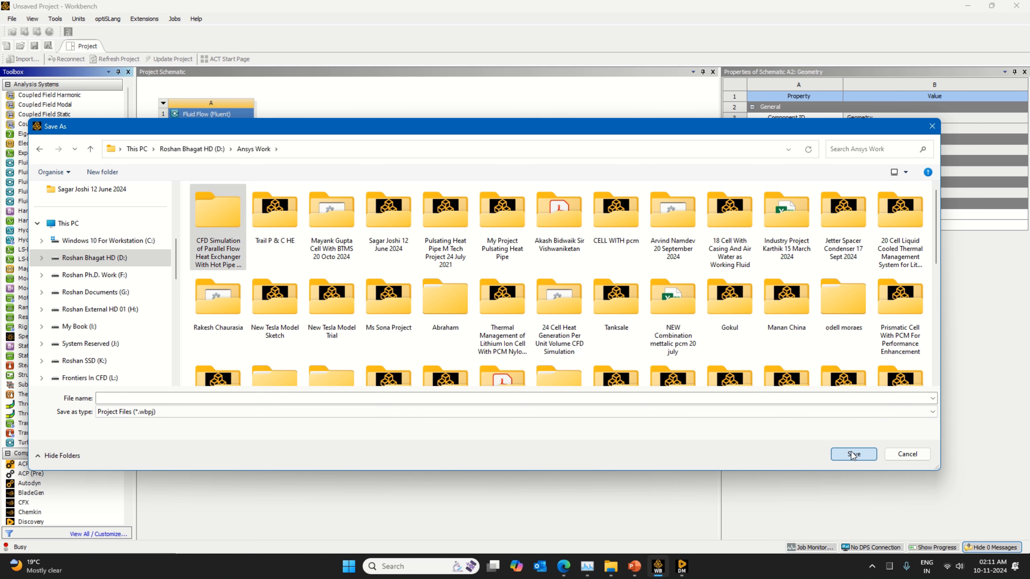
right_click(486, 155)
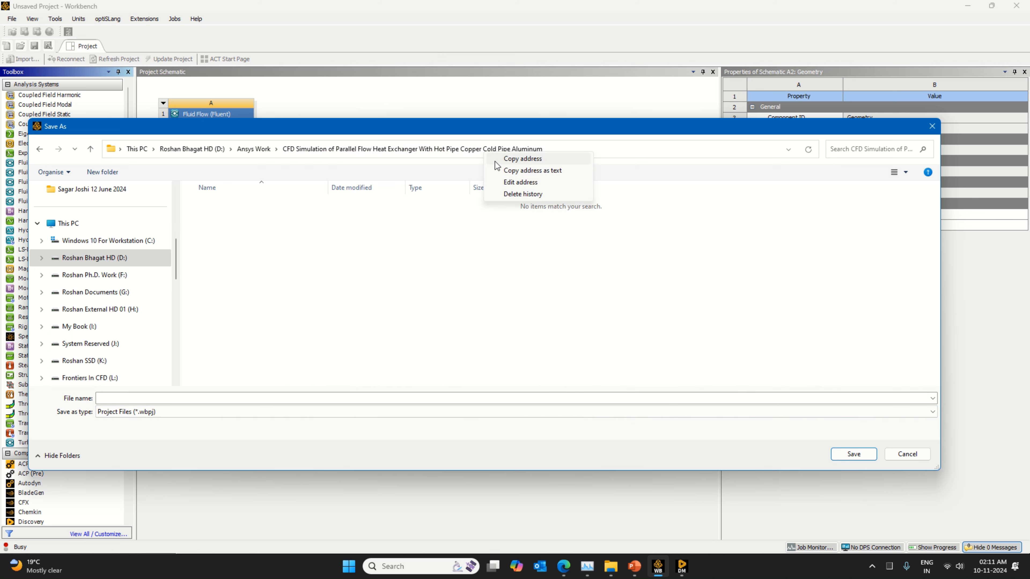
left_click(512, 171)
left_click(297, 397)
key("ctrl+v")
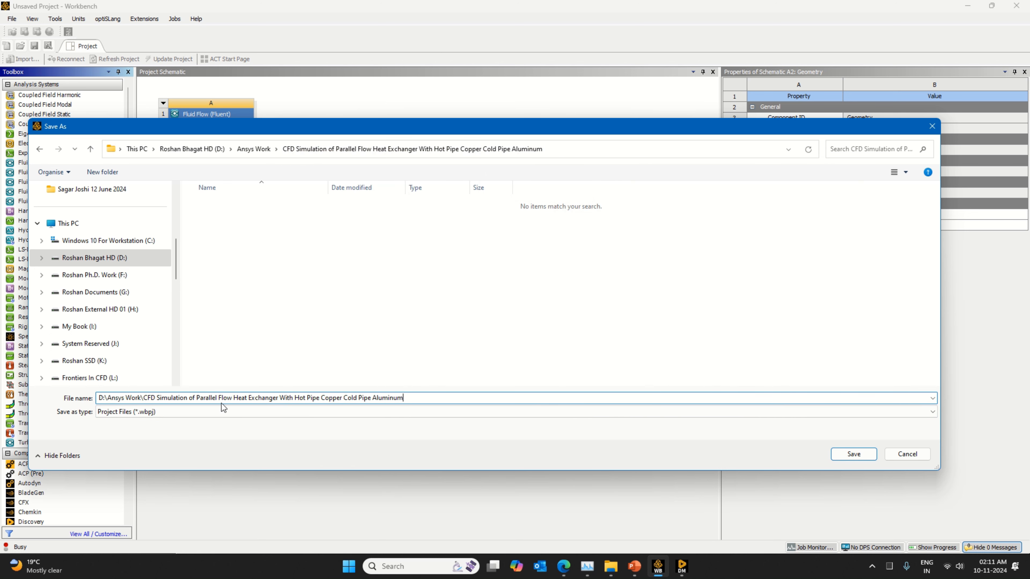
left_click_drag(144, 398, 87, 401)
key("BackSpace")
left_click(838, 454)
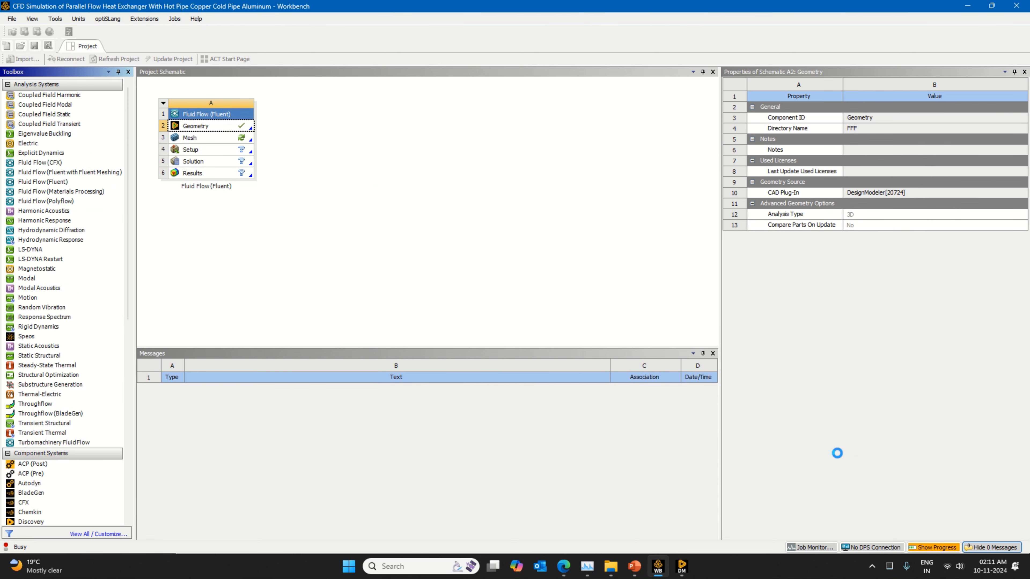
Open the Mesh component of the Fluid Flow (Fluent) system and generate a mesh with the default element size.
right_click(240, 141)
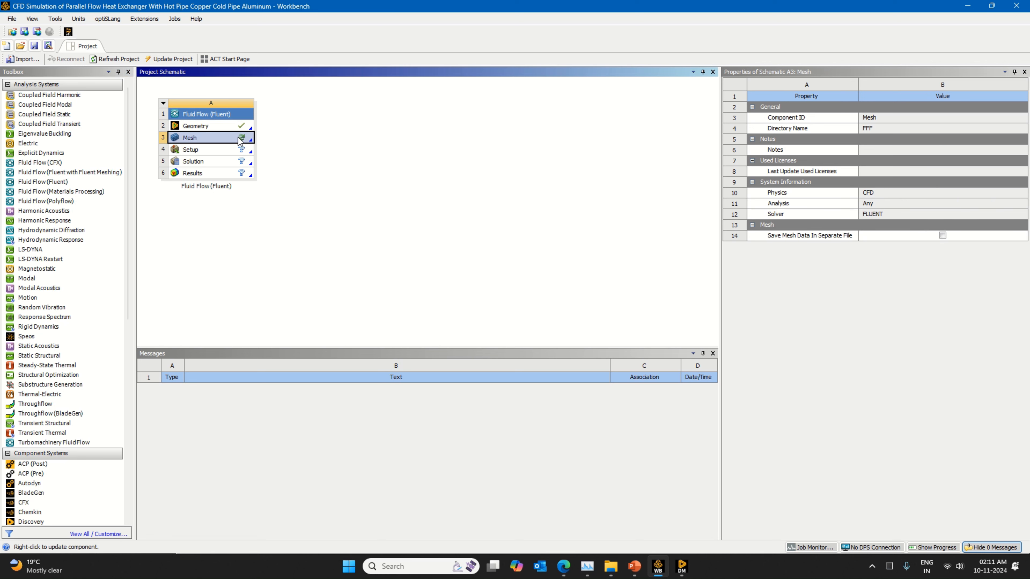
left_click(261, 145)
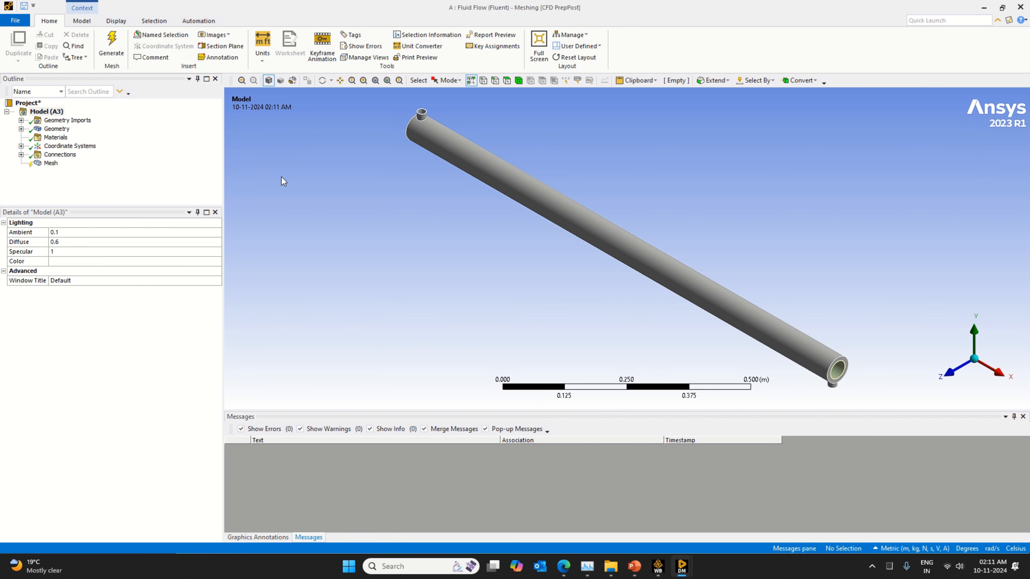
left_click(51, 163)
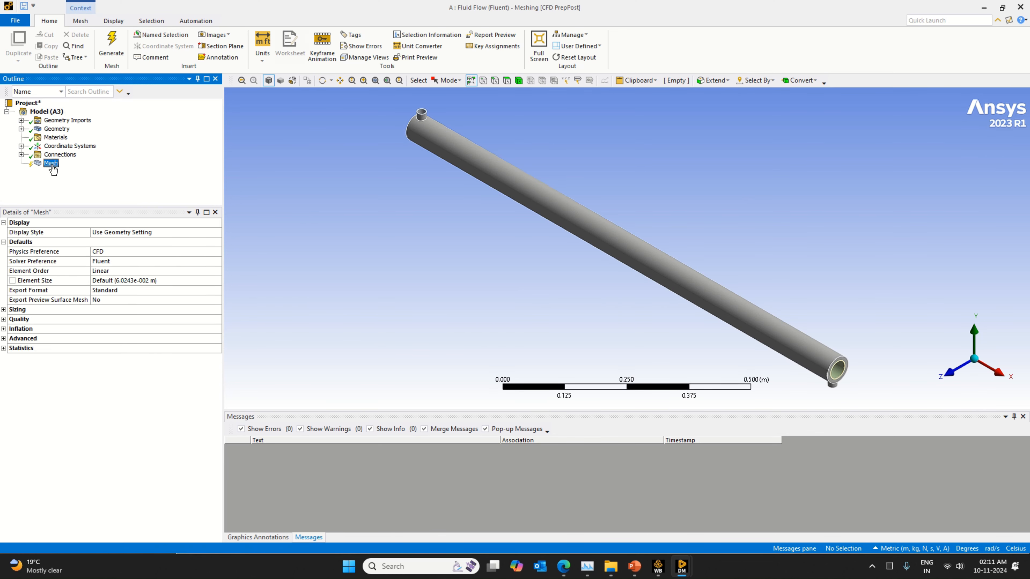
right_click(52, 166)
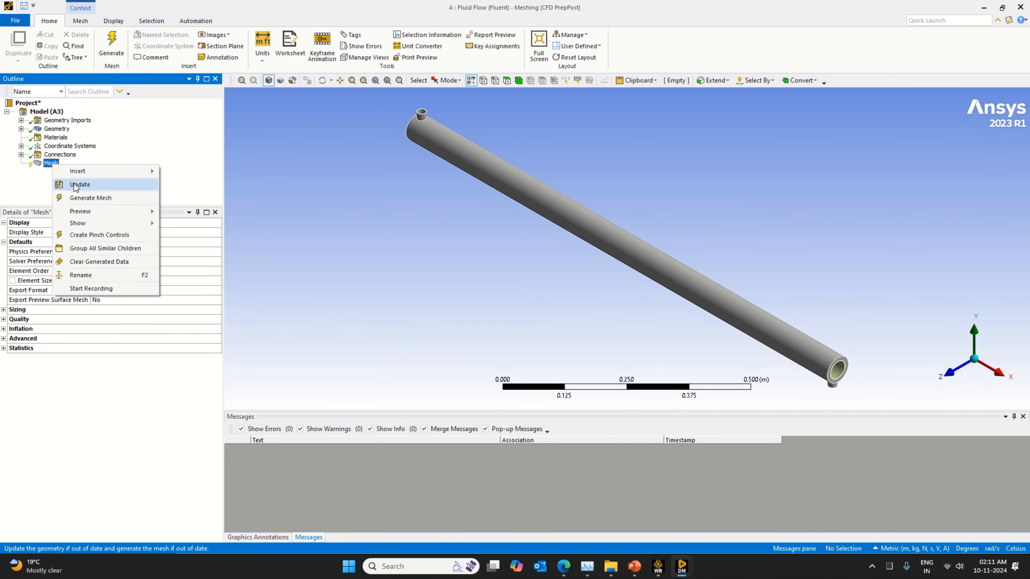
left_click(89, 198)
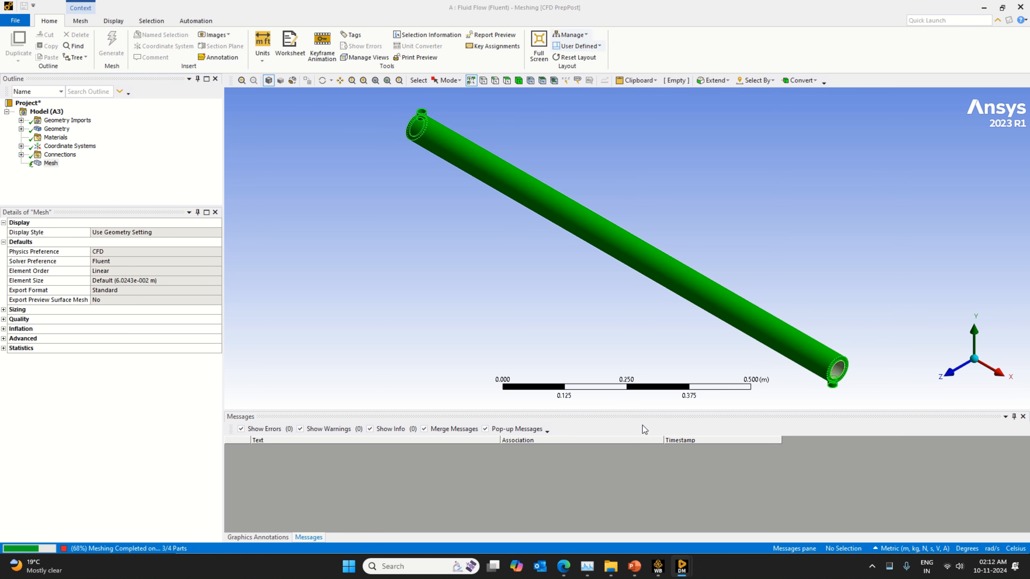
Enlarge the graphics area and expand the mesh statistics to examine the node and element counts.
mouse_move(574, 3)
left_click_drag(499, 409, 509, 449)
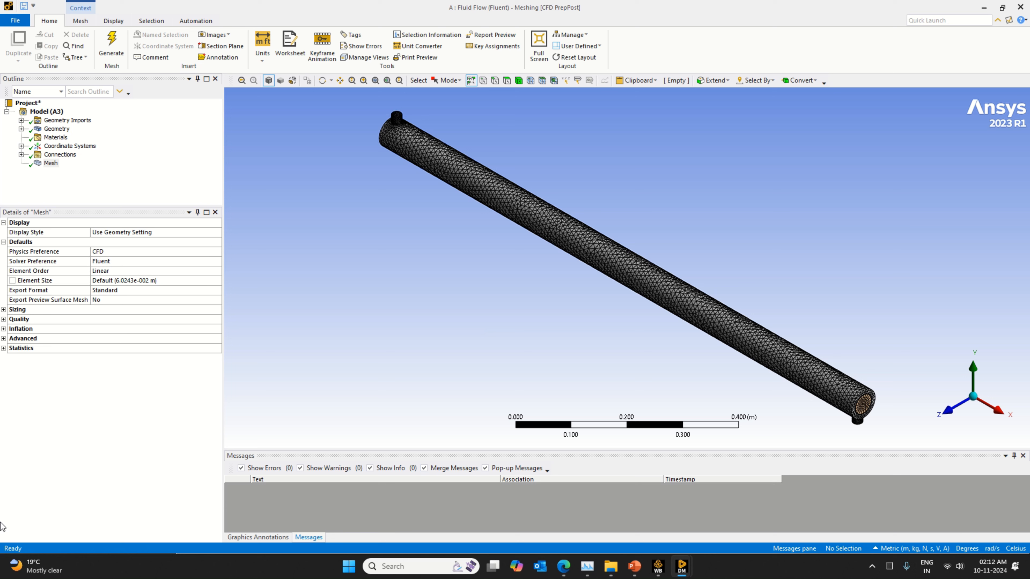
left_click(4, 349)
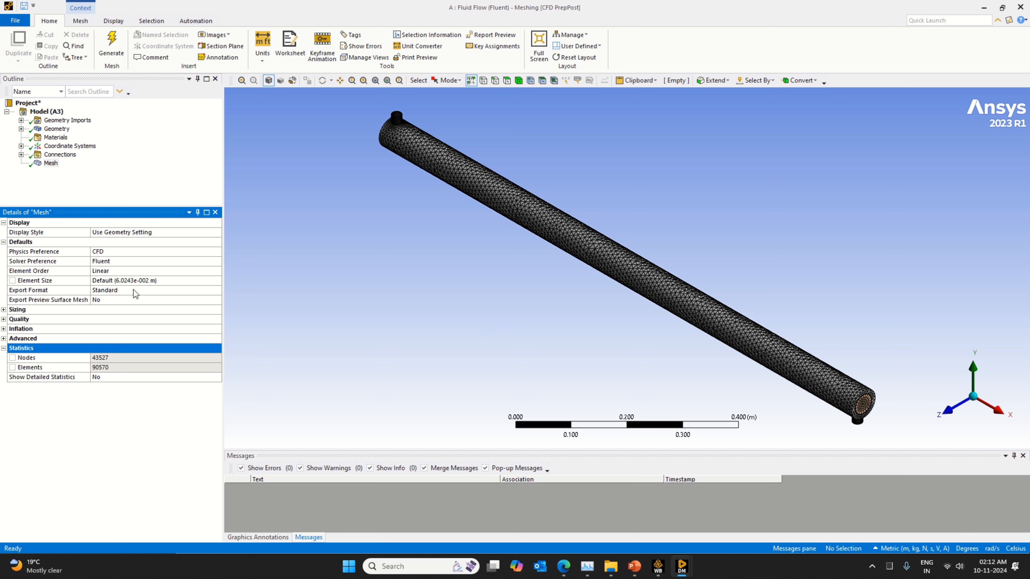
Set the mesh element size to 0.0025 m and regenerate the mesh.
left_click(141, 280)
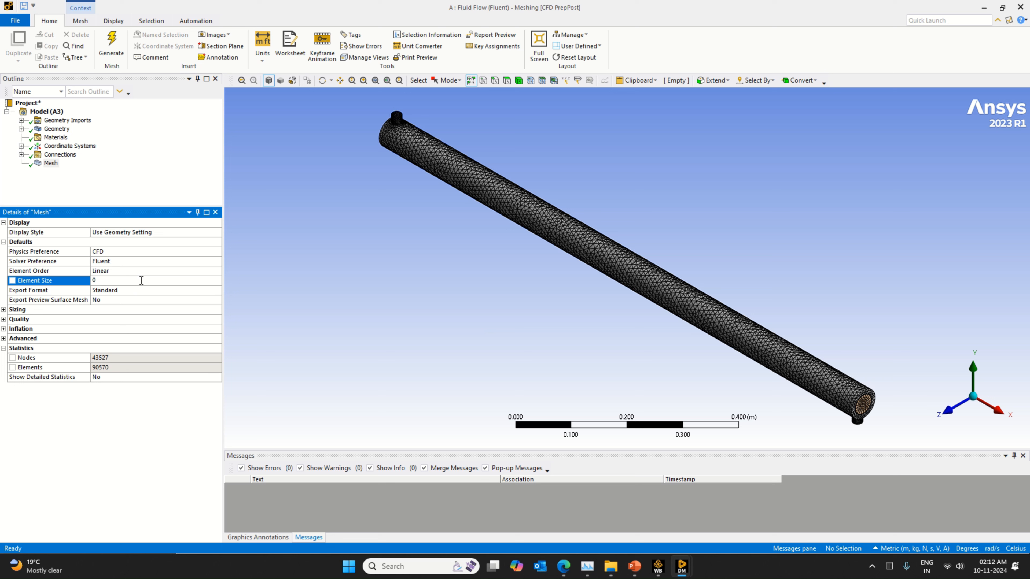
type("0.0025")
right_click(44, 163)
left_click(82, 198)
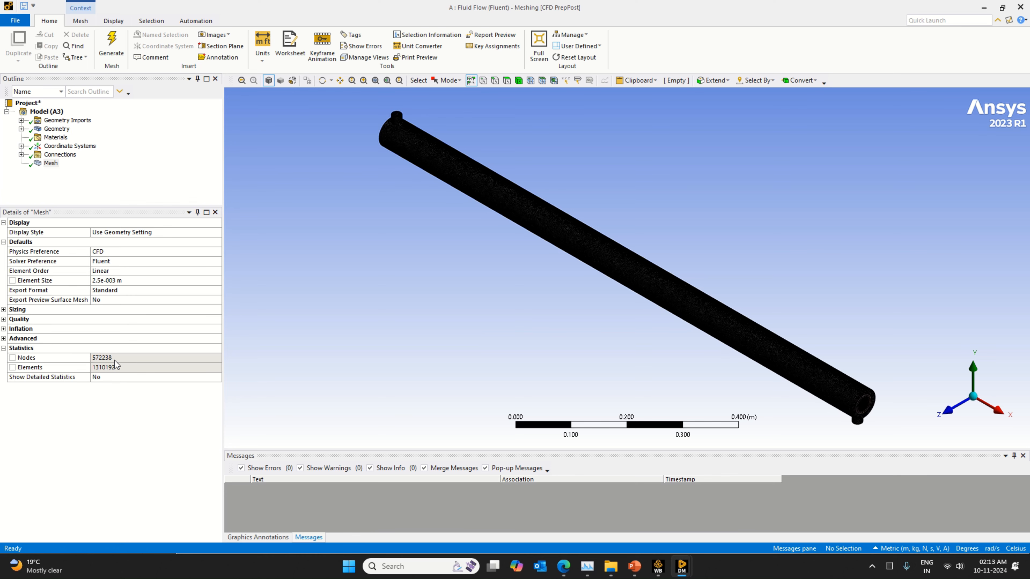
Examine the refined mesh along the pipe, across its circular end face and around the small nozzle near that end.
scroll(846, 416, "up", 5)
middle_click_drag(864, 416, 961, 393)
left_click(963, 383)
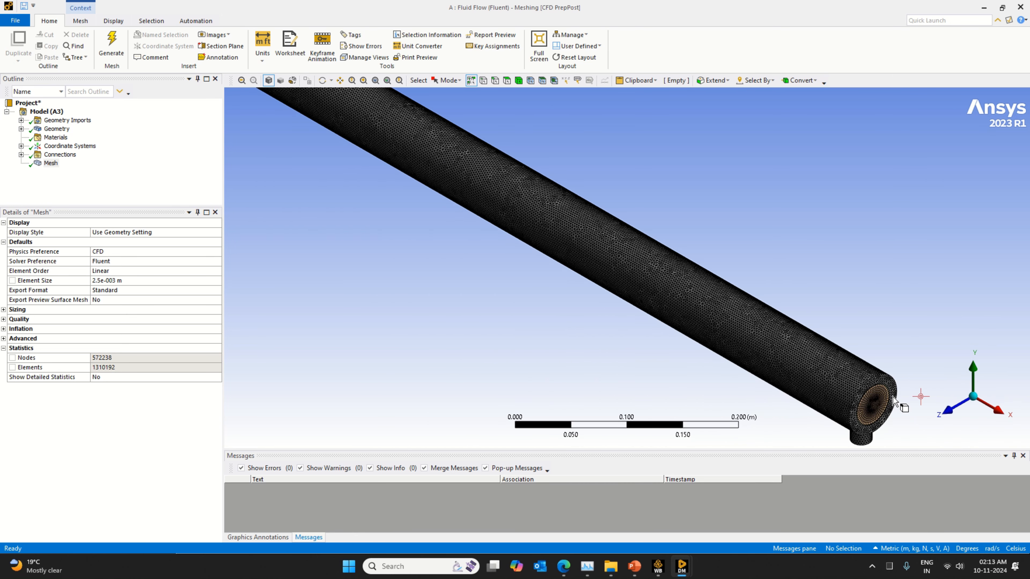
left_click(949, 414)
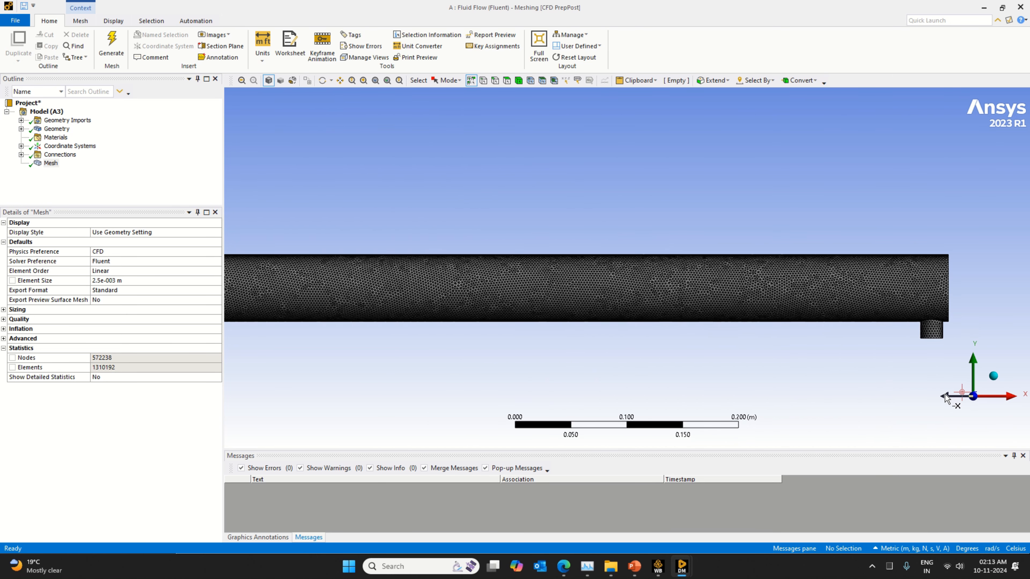
left_click(946, 398)
scroll(700, 292, "up", 5)
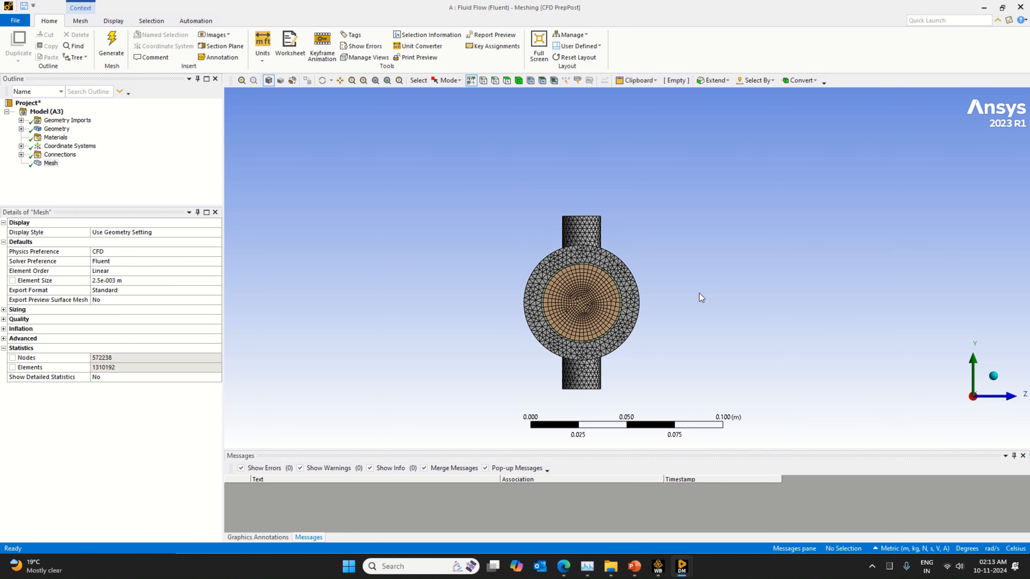
middle_click_drag(697, 286, 657, 292)
scroll(658, 293, "down", 4)
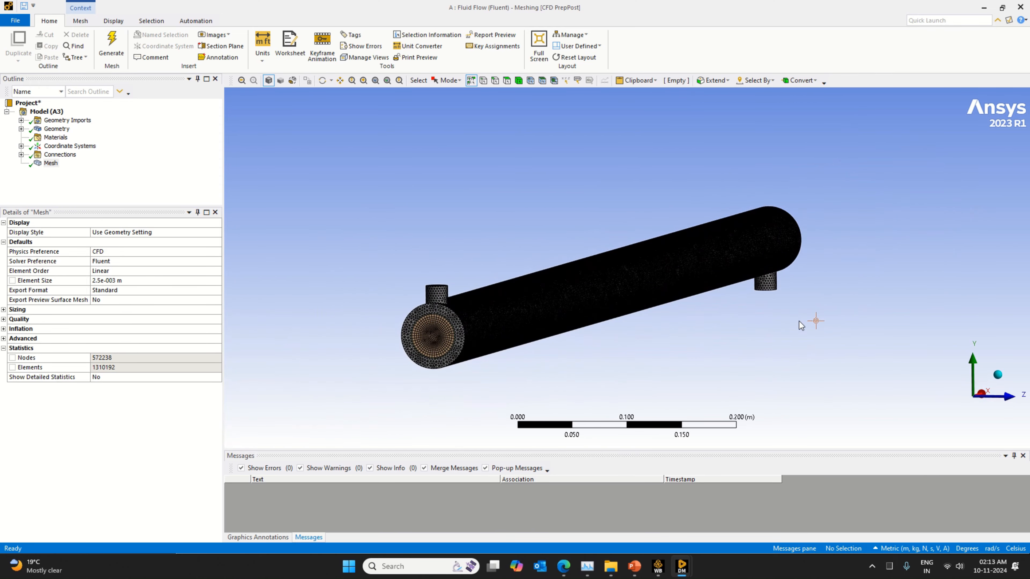
middle_click_drag(809, 320, 759, 340)
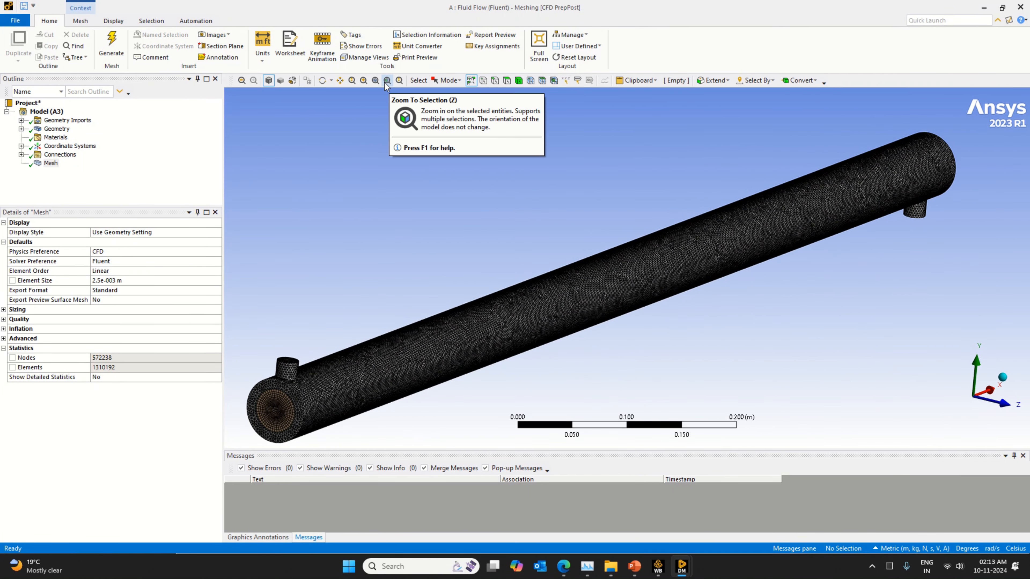
left_click(363, 80)
left_click_drag(238, 324, 340, 443)
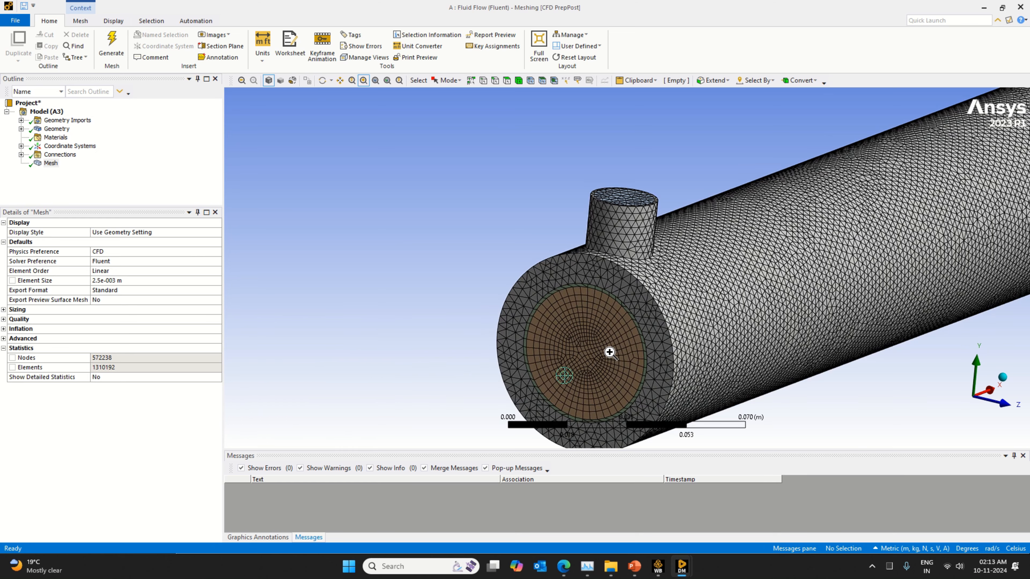
Create a named selection "Cold Inlet" on the circular end face of the small upper nozzle.
middle_click_drag(828, 272, 808, 303)
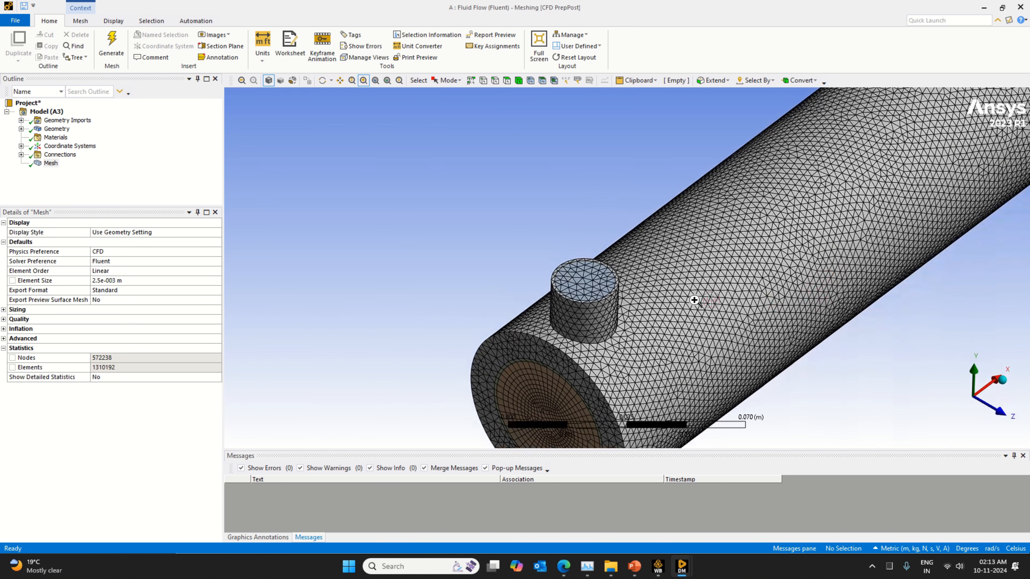
left_click(506, 80)
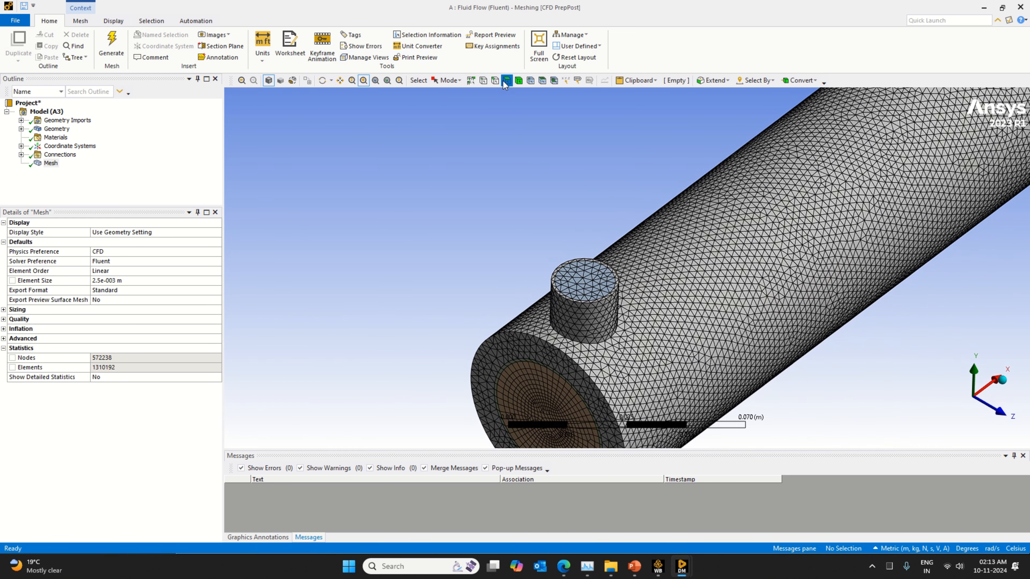
left_click(583, 285)
right_click(583, 286)
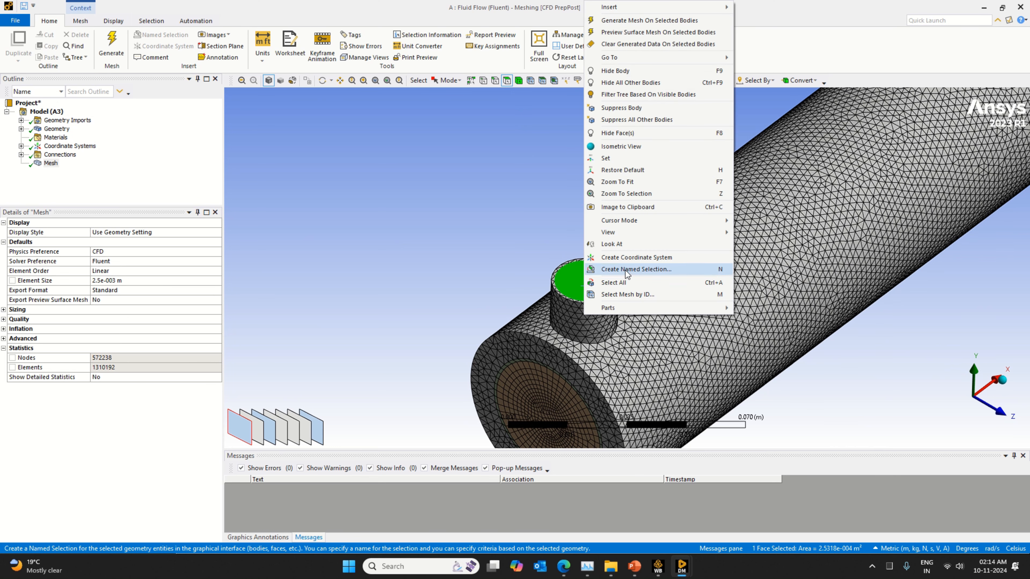
left_click(624, 273)
key("Caps_Lock")
type("Cold")
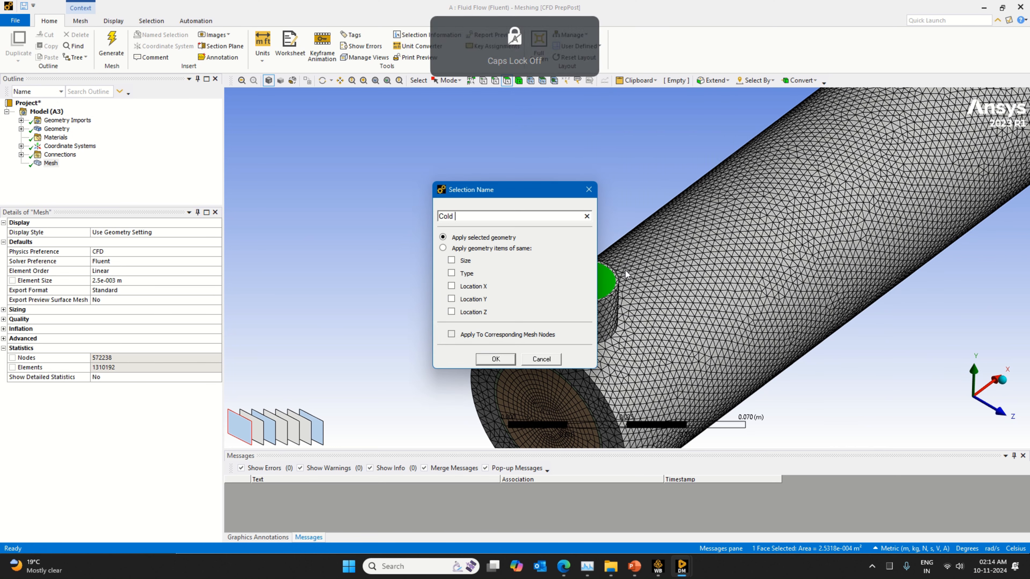
key("Caps_Lock")
type("IN")
key("Caps_Lock")
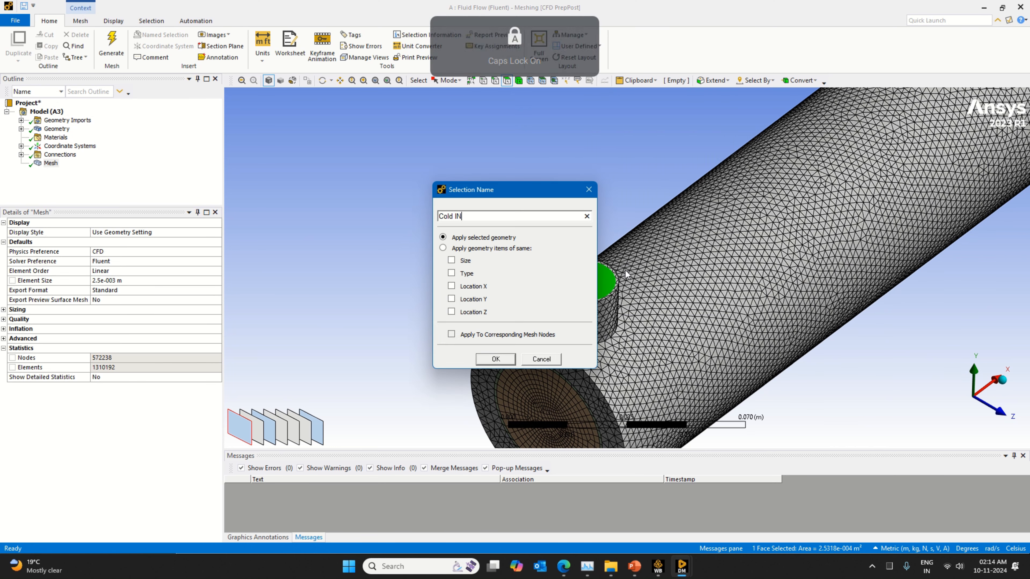
key("BackSpace")
type("nlet")
key("Return")
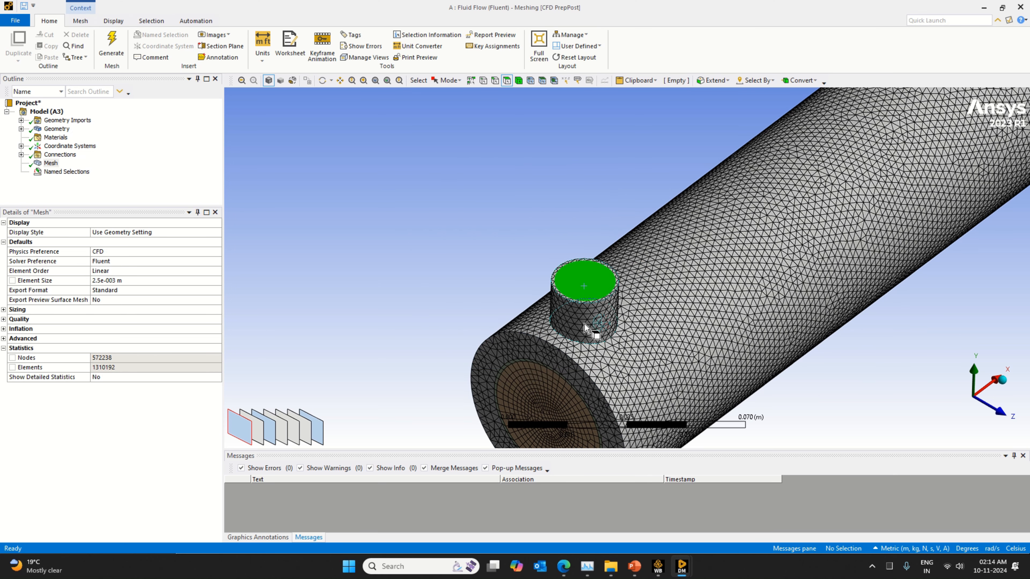
Create a named selection "Hot Inlet" on the inner pipe's circular end face beside the cold inlet nozzle.
scroll(596, 327, "down", 2)
scroll(604, 337, "up", 1)
scroll(604, 337, "up", 1)
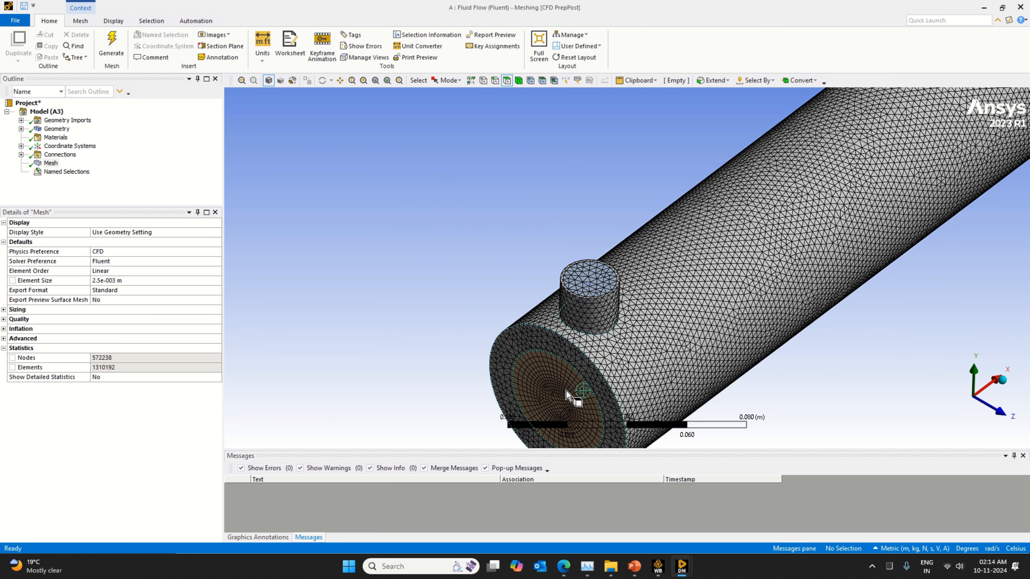
left_click(566, 395)
right_click(566, 392)
left_click(619, 349)
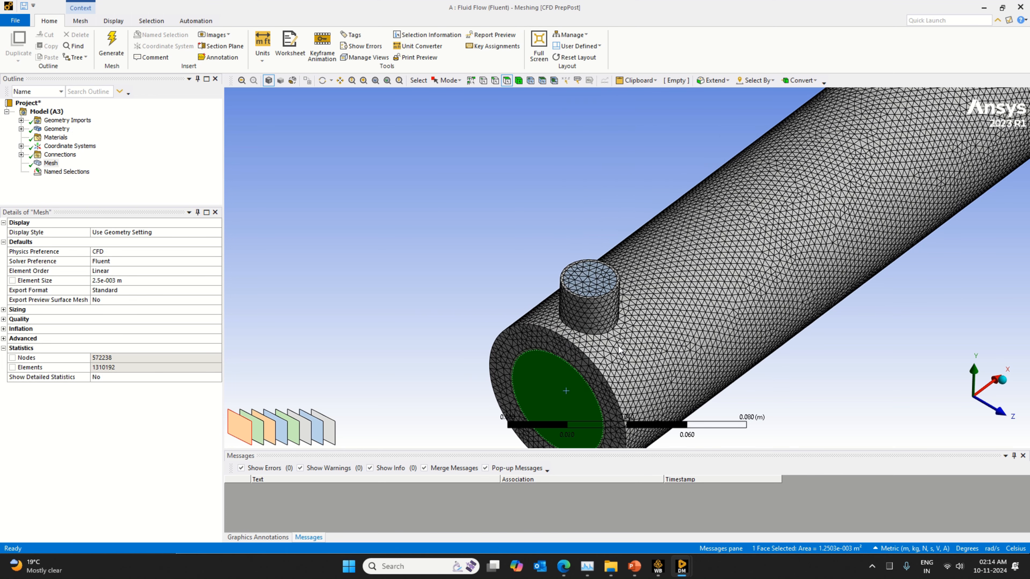
type("H")
key("Caps_Lock")
type("ot ")
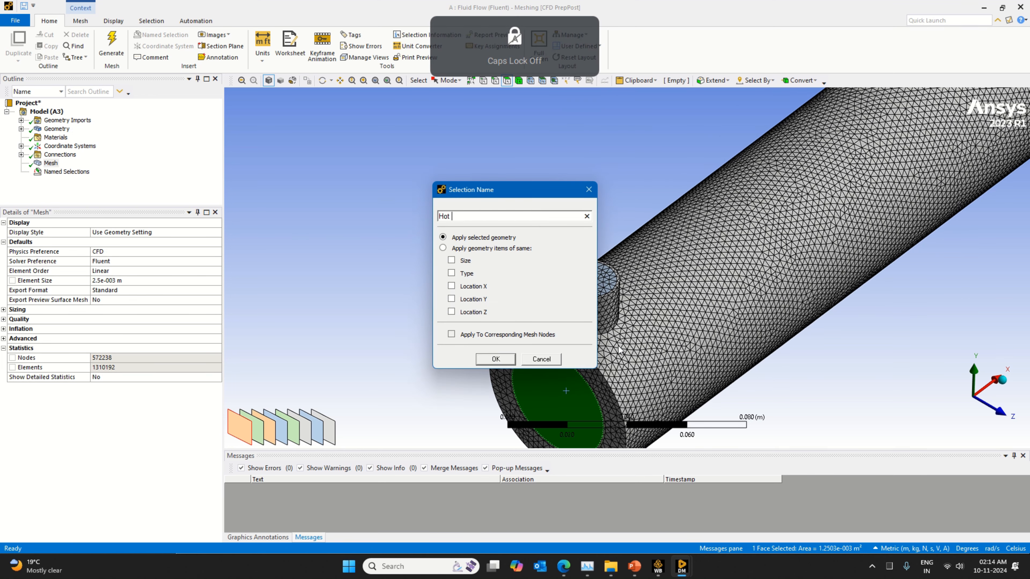
type("Inl")
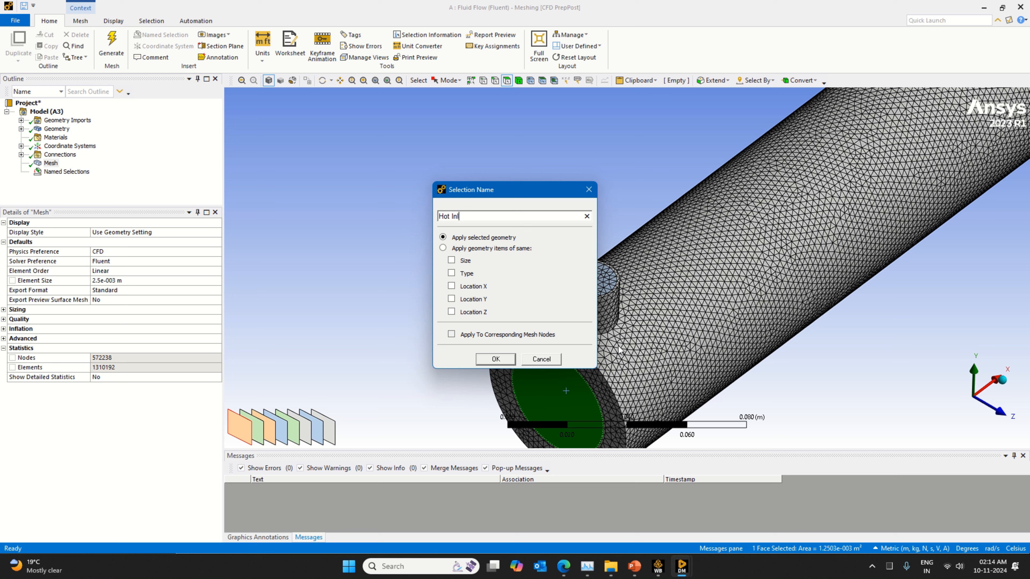
key("BackSpace")
key("BackSpace")
key("BackSpace")
key("BackSpace")
key("BackSpace")
key("BackSpace")
type("Hot Inlet")
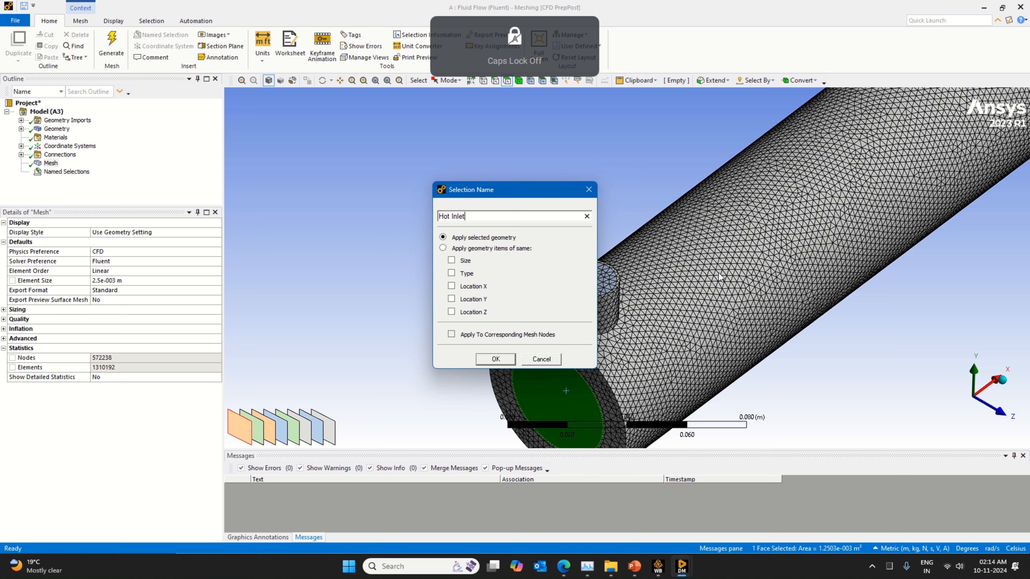
key("Return")
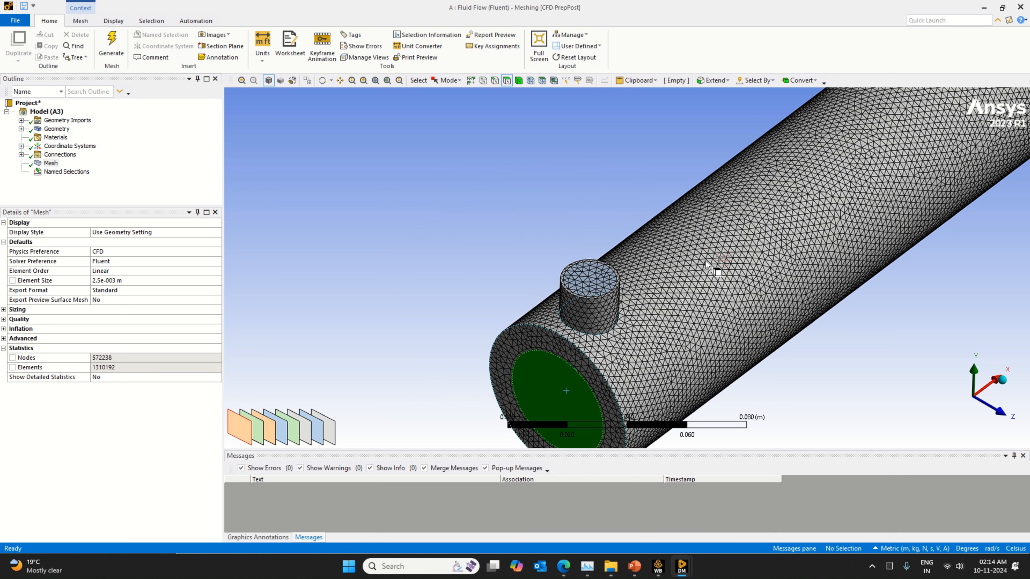
Create a named selection "Cold Outlet" on the end face of the small nozzle at the pipe's opposite end.
scroll(729, 284, "down", 5)
scroll(745, 297, "down", 4)
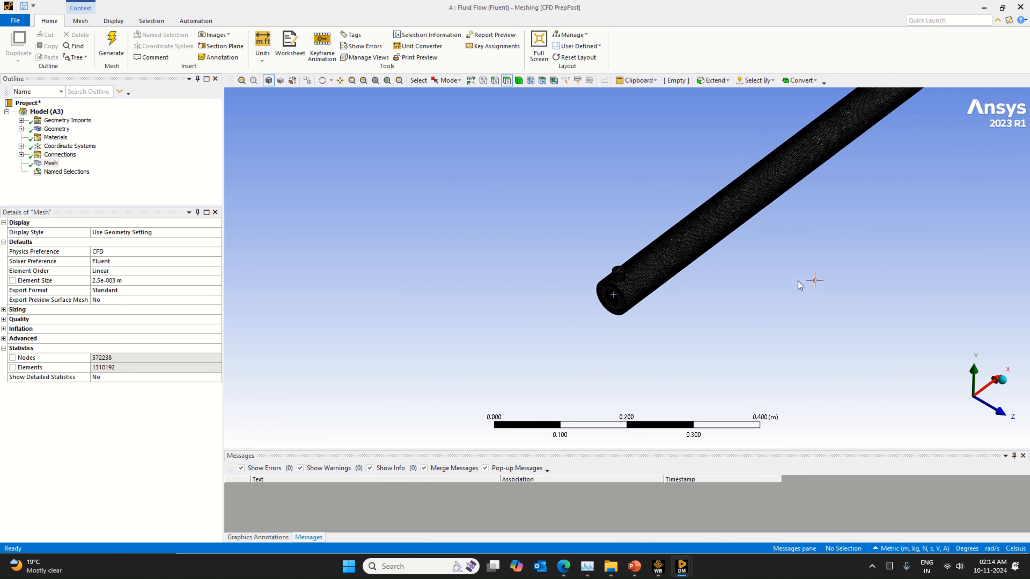
middle_click_drag(896, 180, 709, 232)
scroll(770, 225, "up", 2)
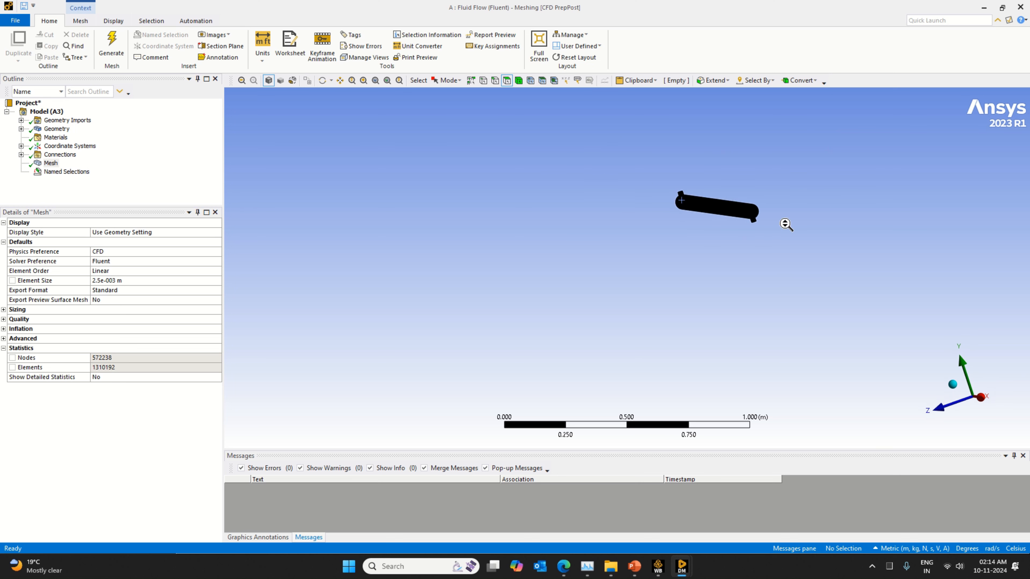
left_click(364, 80)
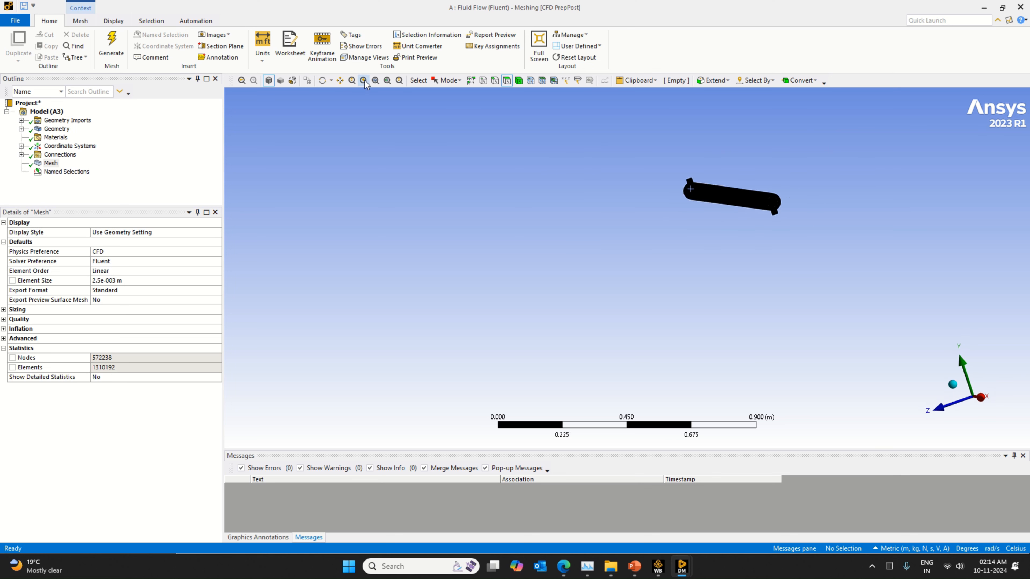
left_click_drag(757, 182, 812, 241)
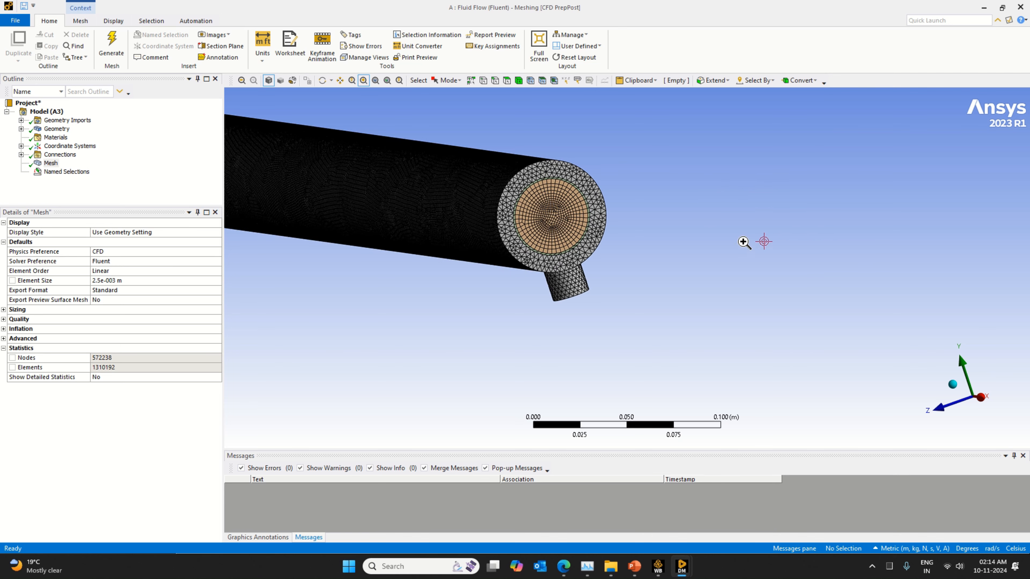
scroll(697, 320, "down", 1)
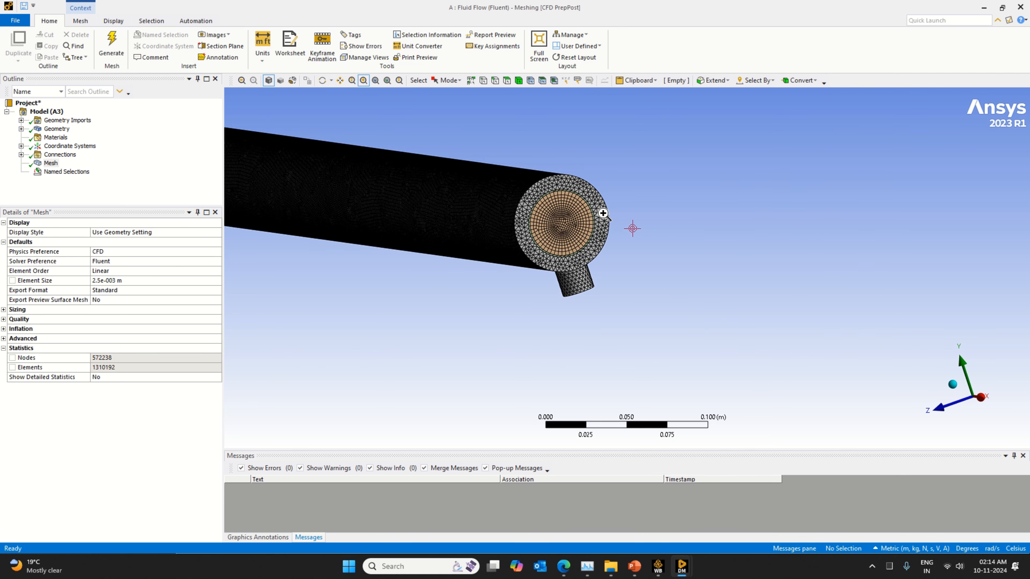
middle_click_drag(589, 181, 567, 148)
left_click(506, 80)
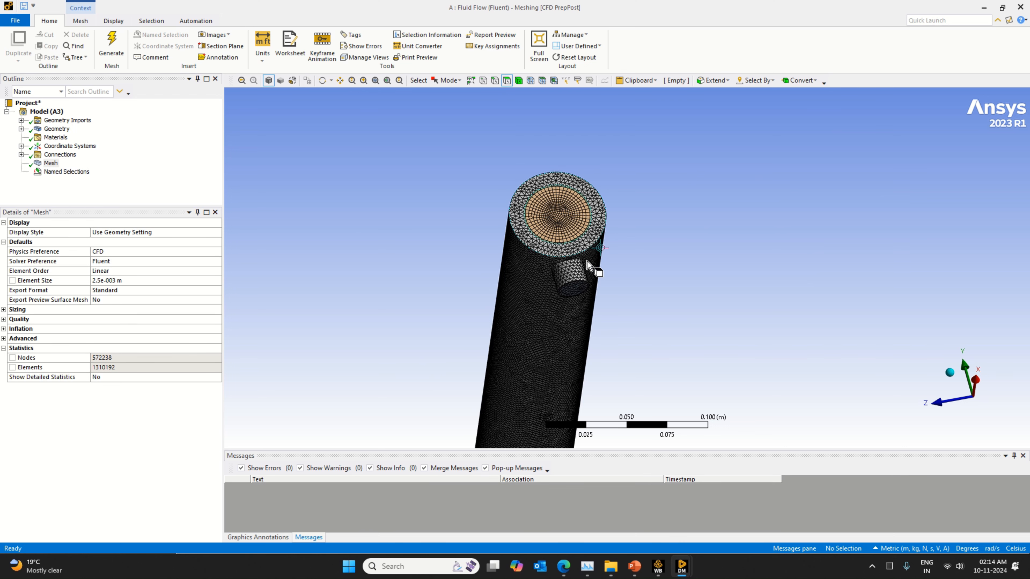
left_click(571, 289)
right_click(582, 290)
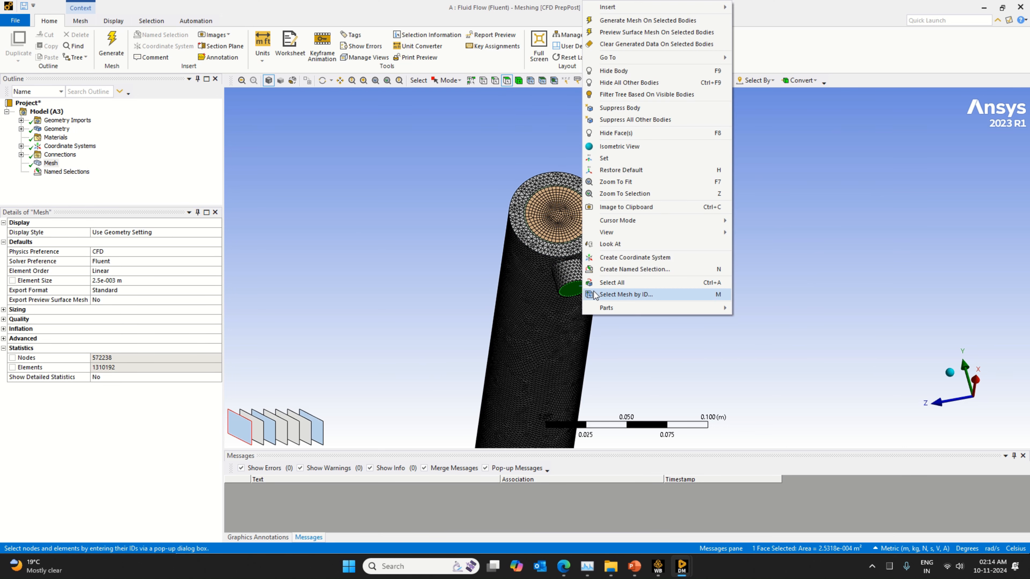
left_click(625, 270)
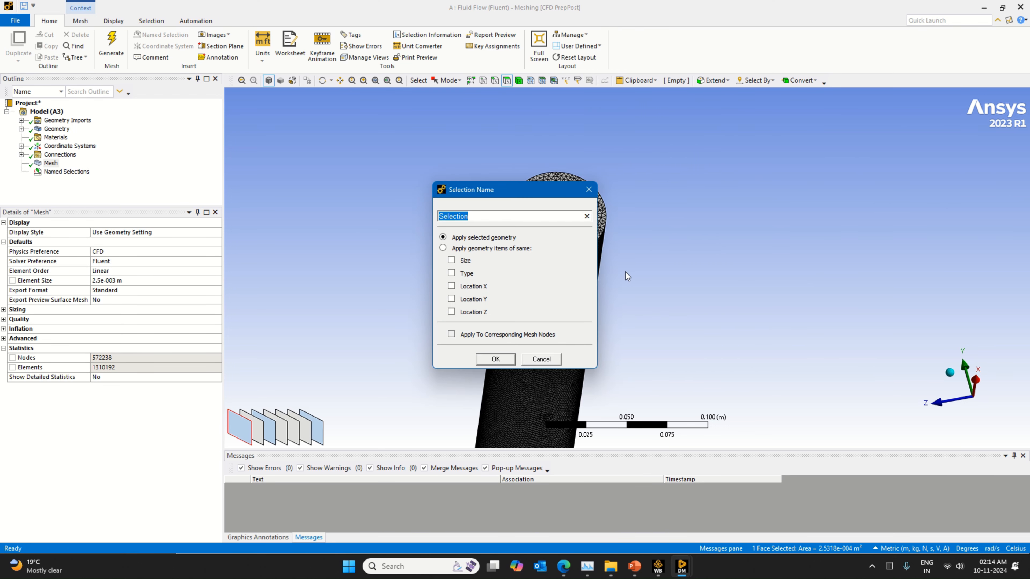
type("H")
key("Caps_Lock")
type("ot Ou")
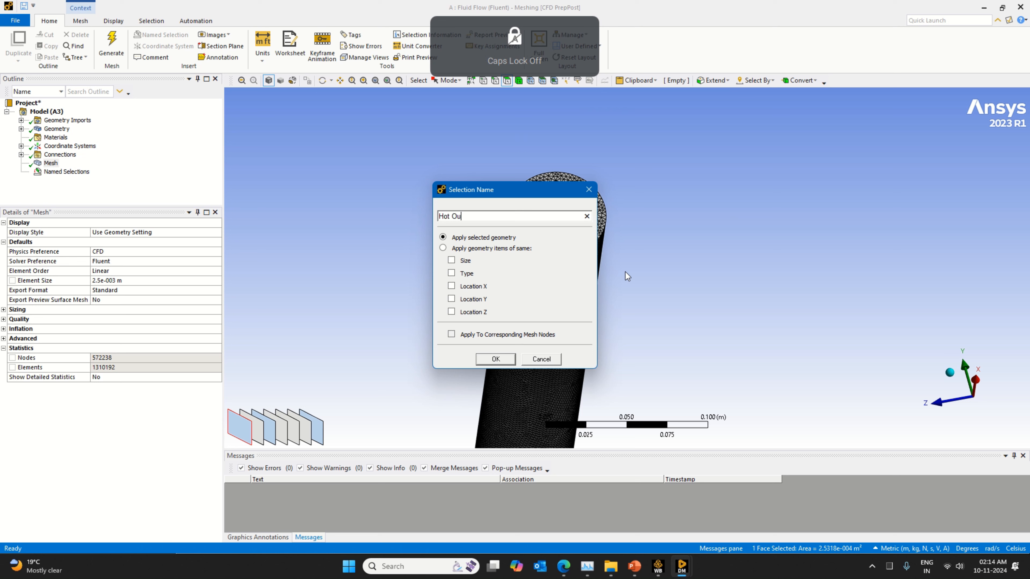
key("BackSpace")
key("BackSpace")
key("Caps_Lock")
type("C")
key("Caps_Lock")
type("old Outlet")
key("Return")
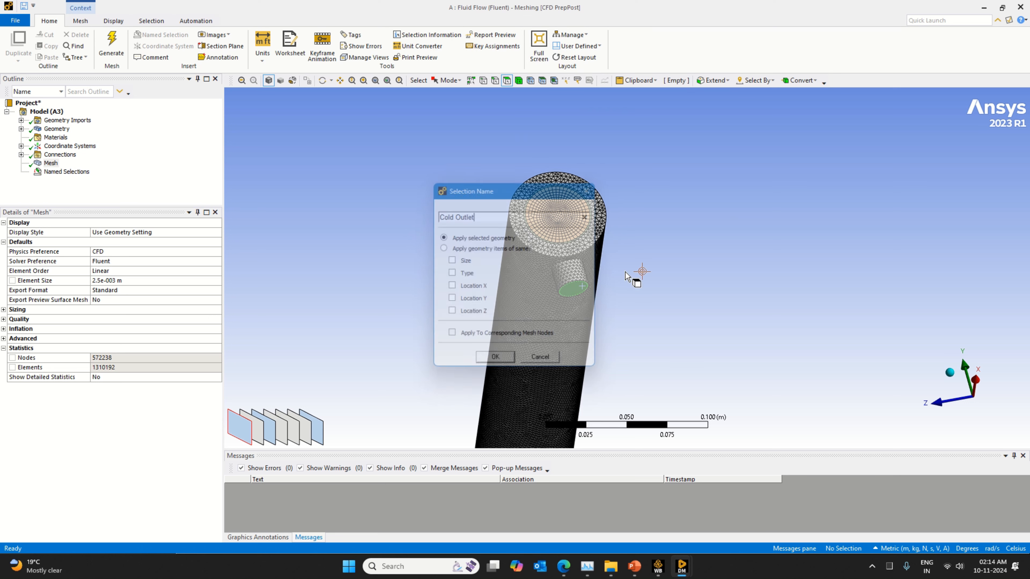
Create a named selection "Hot Outlet" on the inner pipe's circular end face beside the cold outlet nozzle.
left_click(573, 207)
right_click(573, 207)
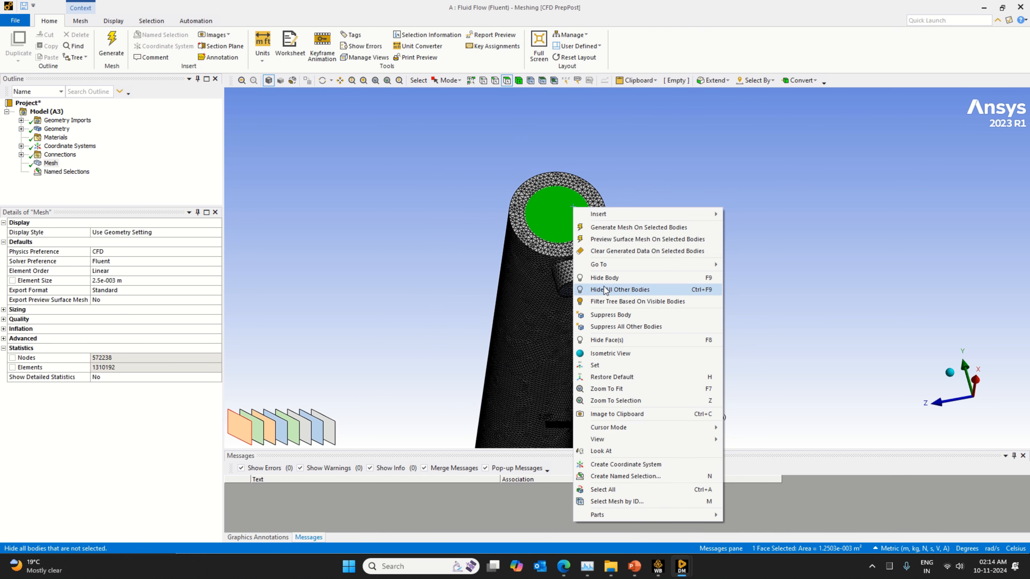
left_click(621, 477)
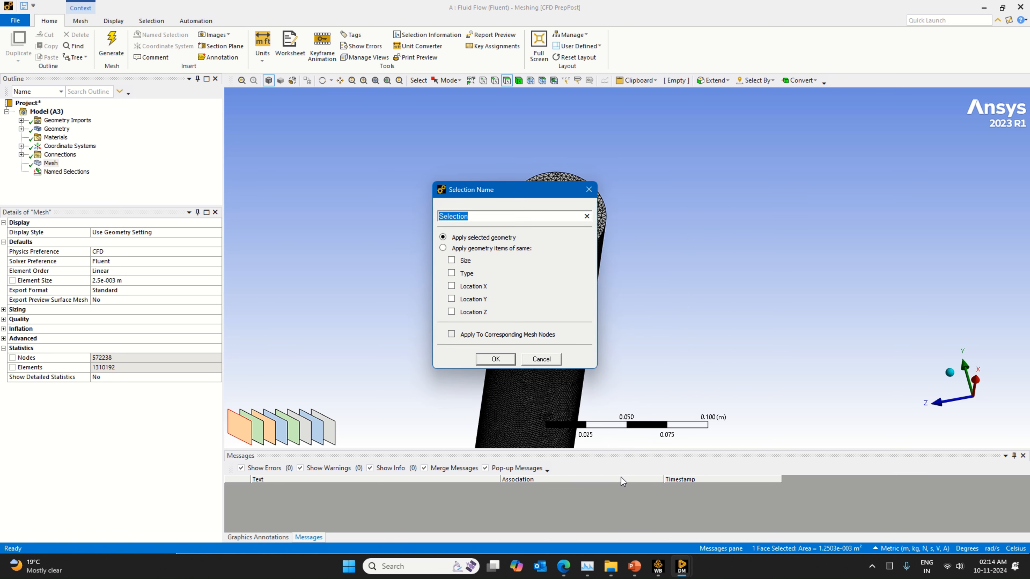
type("O")
key("Caps_Lock")
type("u")
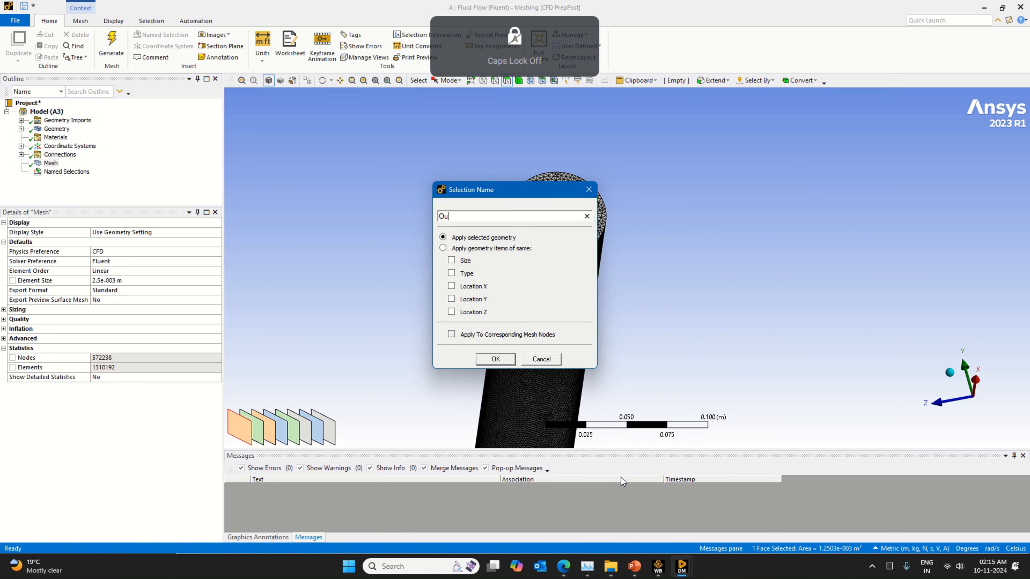
key("BackSpace")
key("BackSpace")
type("HO")
type("ot")
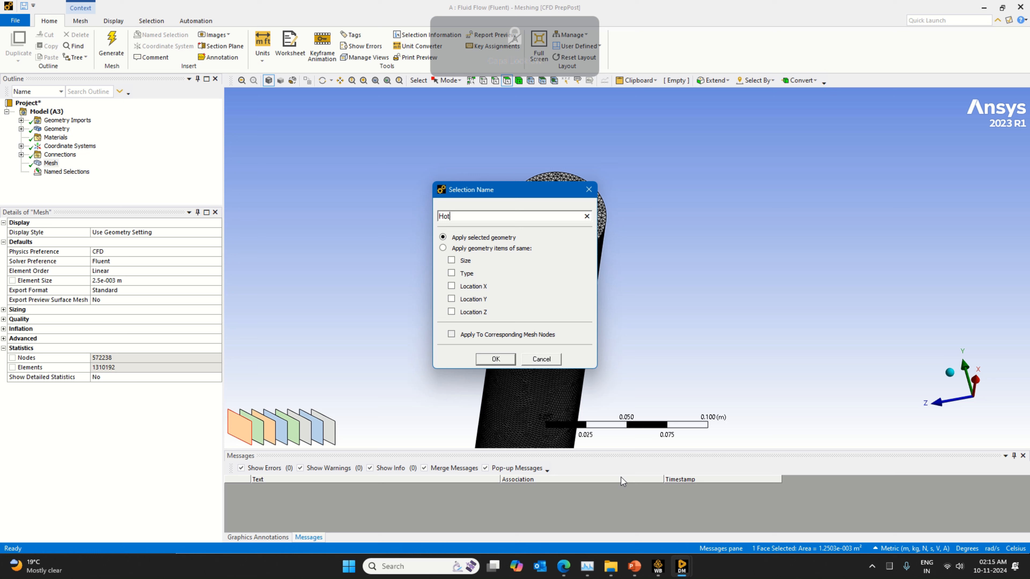
key("Caps_Lock")
type("O")
key("Caps_Lock")
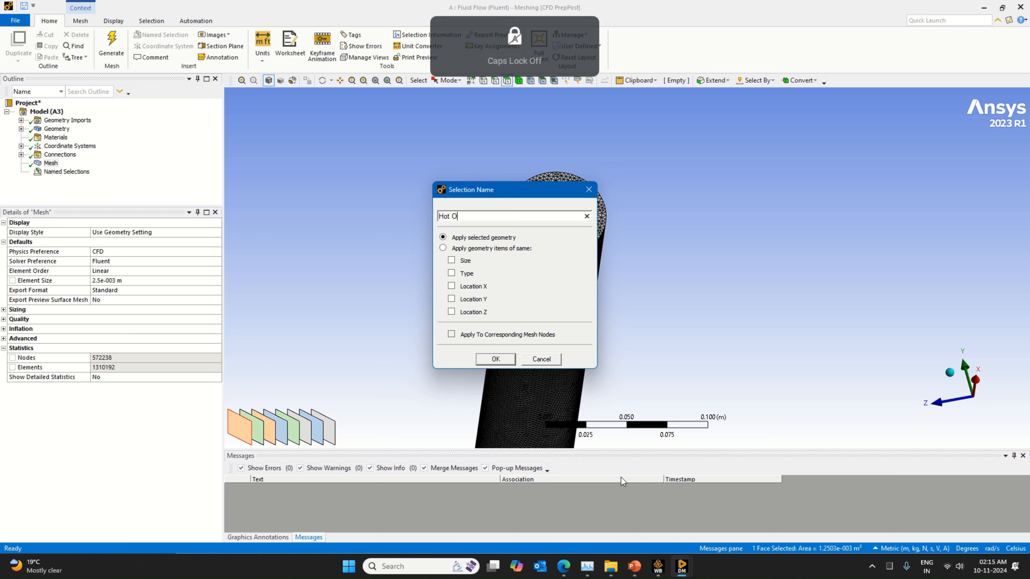
type("utlet")
key("Return")
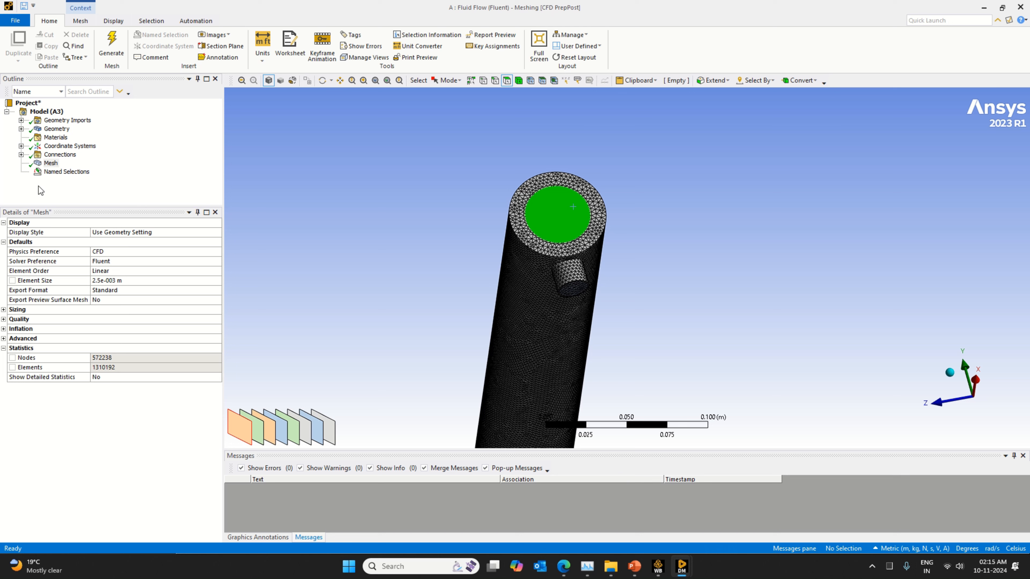
Check the faces assigned to the Cold Inlet, Hot Inlet, Cold Outlet and Hot Outlet named selections on the whole heat exchanger.
left_click(21, 171)
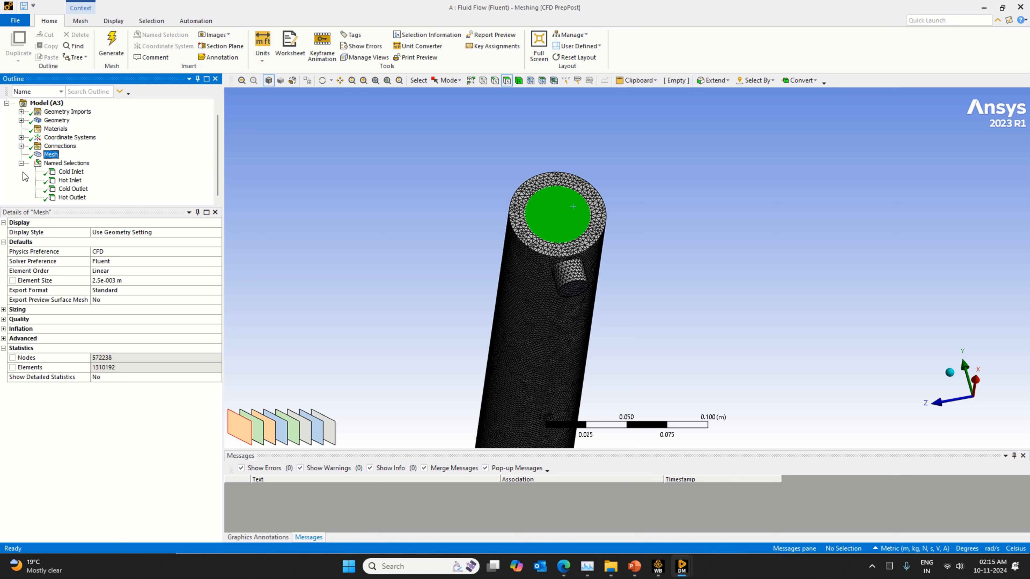
left_click(70, 172)
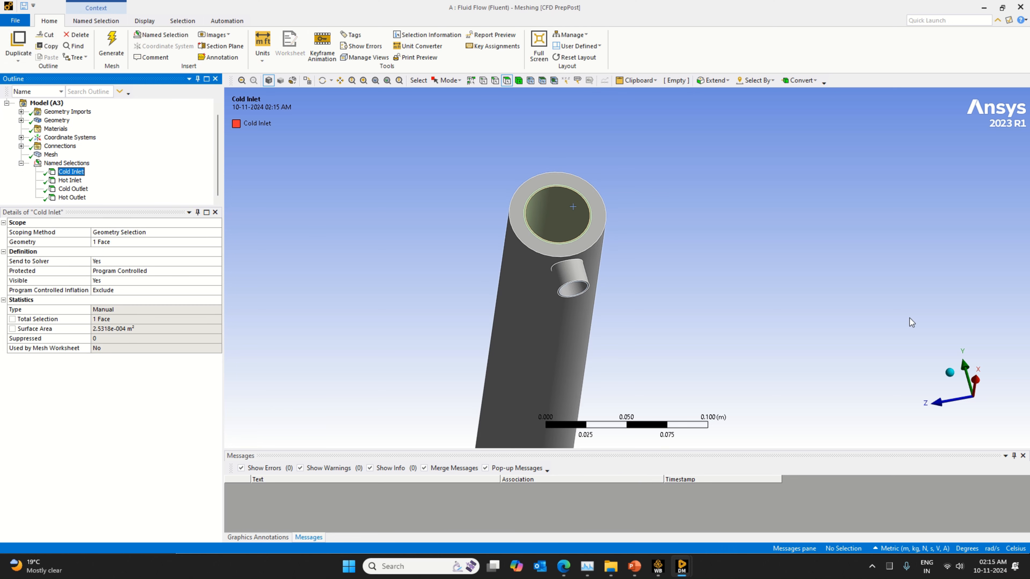
left_click(948, 374)
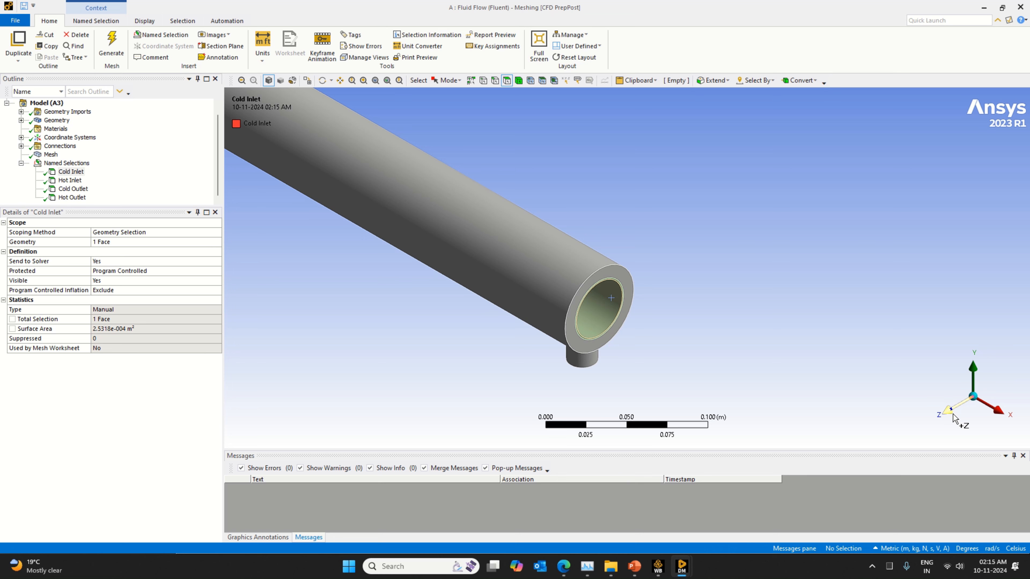
left_click(955, 418)
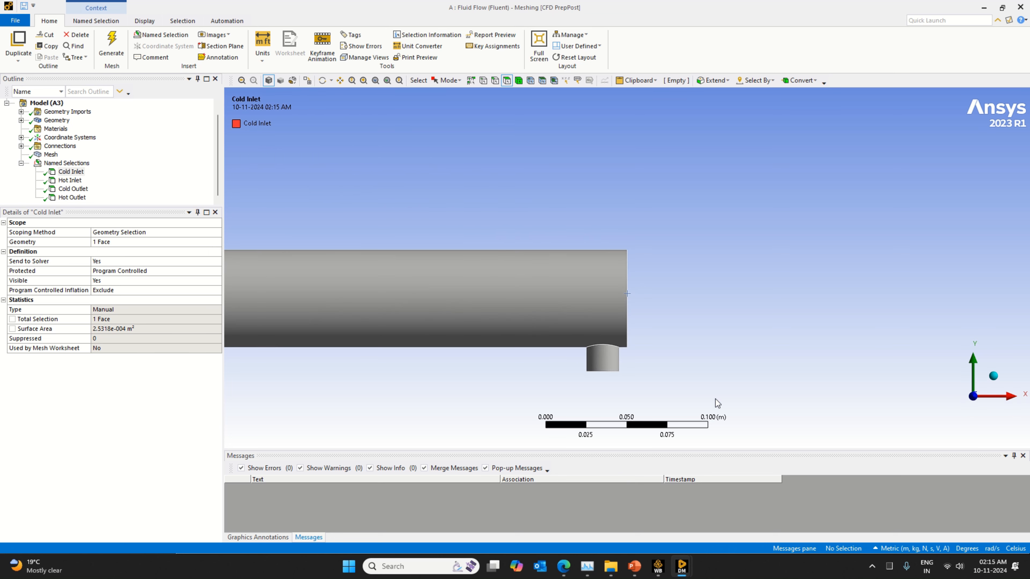
left_click(386, 80)
left_click(70, 172)
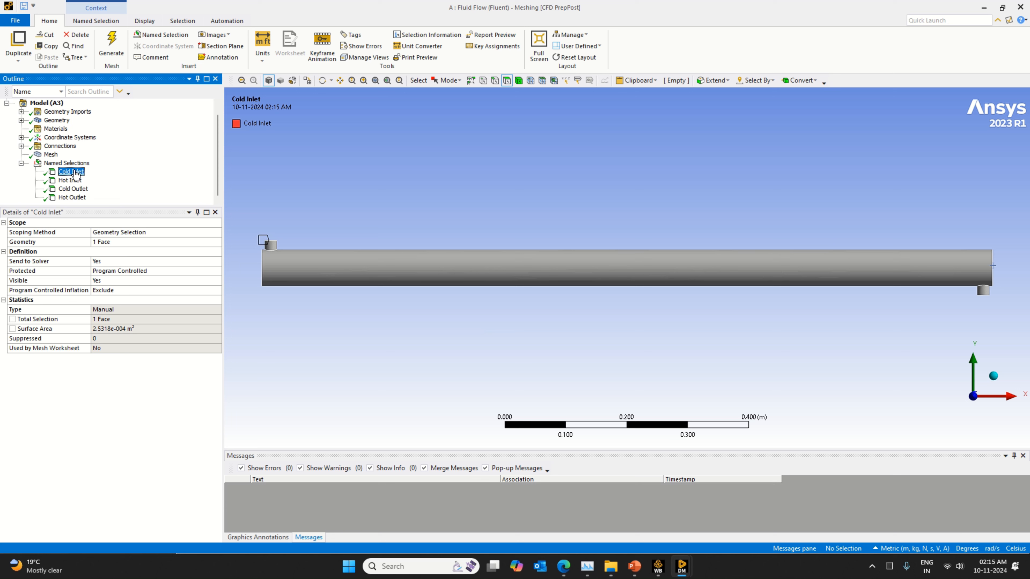
left_click(71, 181)
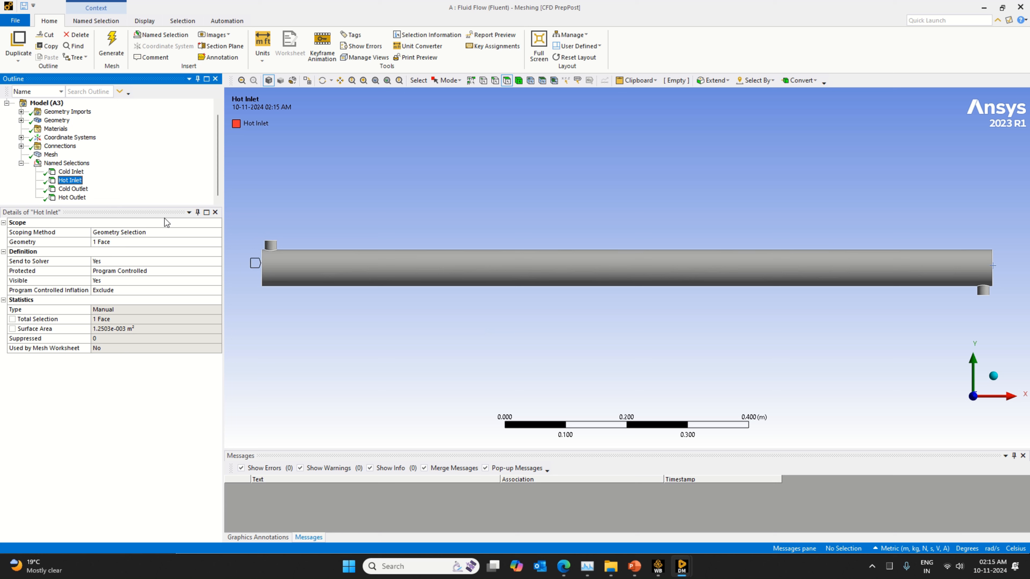
left_click(77, 189)
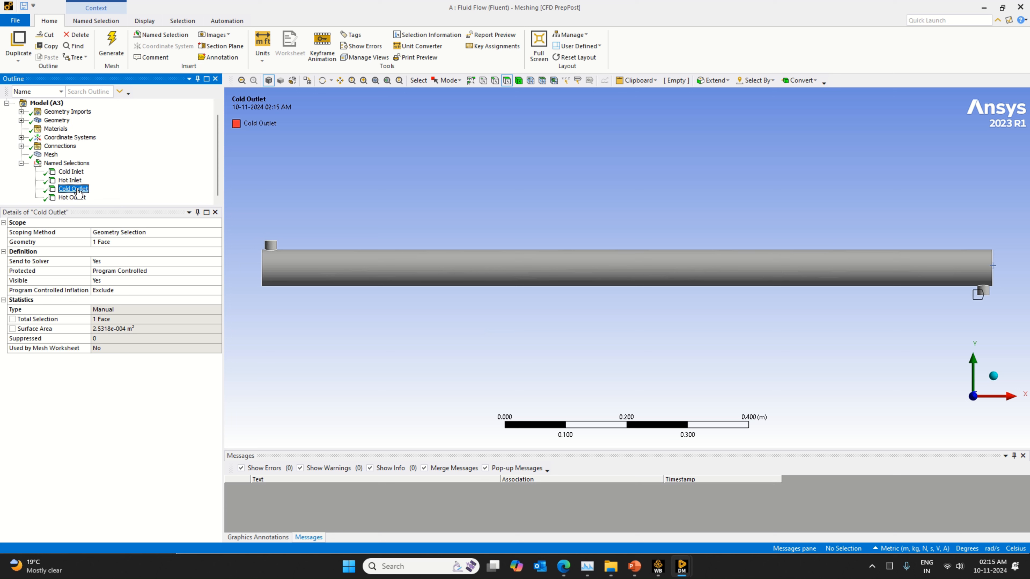
left_click(77, 198)
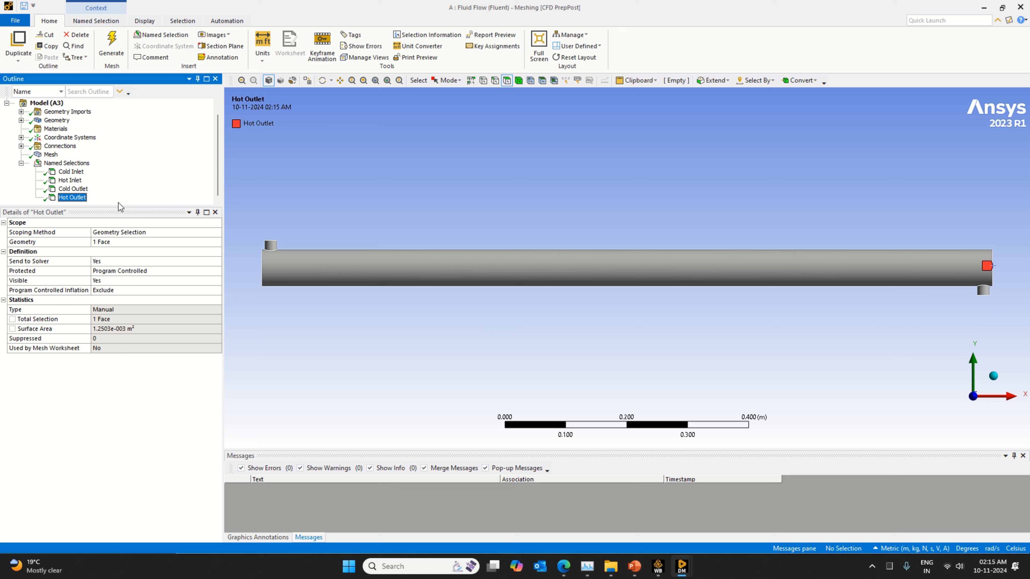
left_click(76, 181)
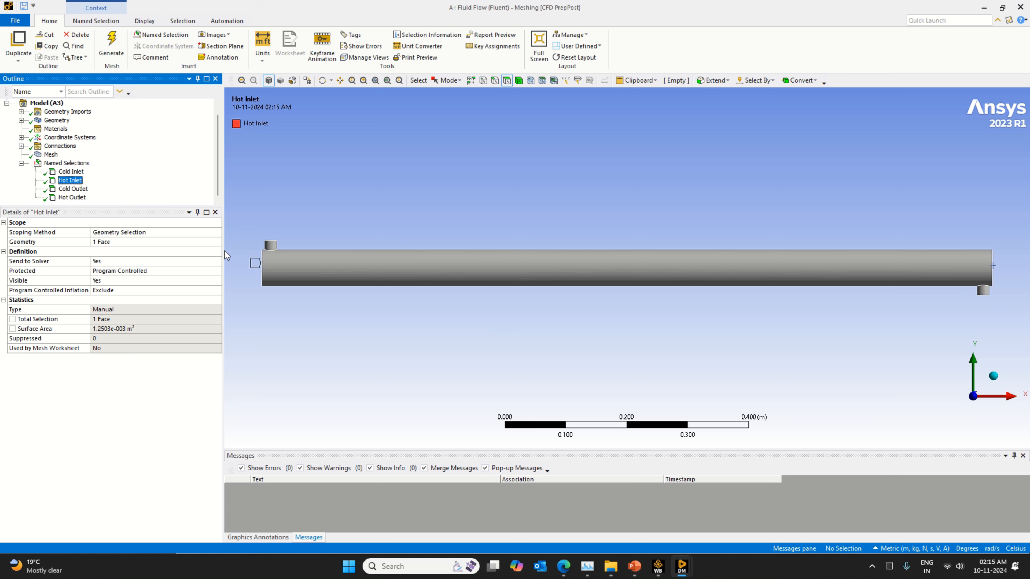
left_click(73, 198)
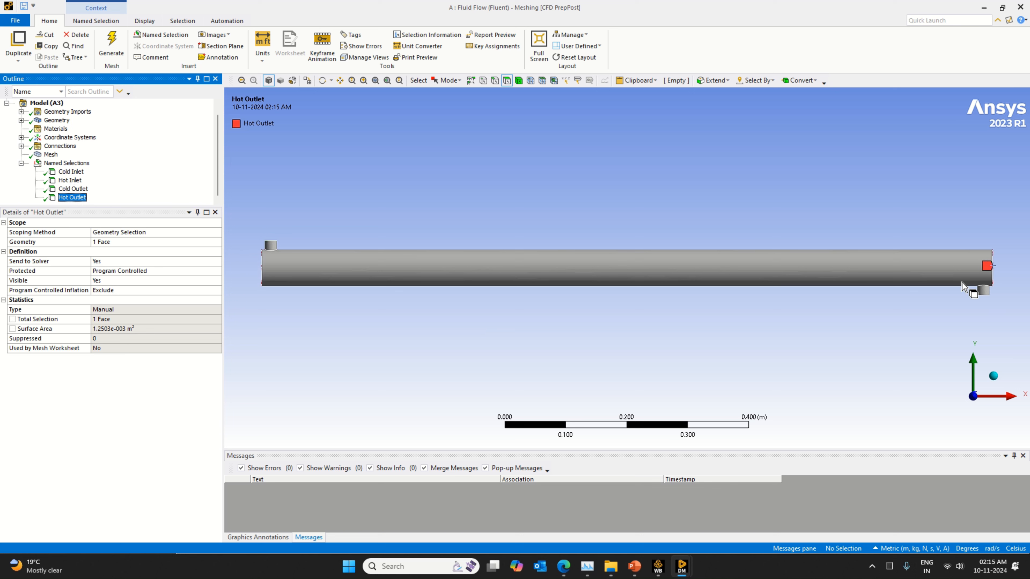
Update the mesh so it is translated for Fluent, and close the Meshing application.
left_click(51, 155)
right_click(51, 154)
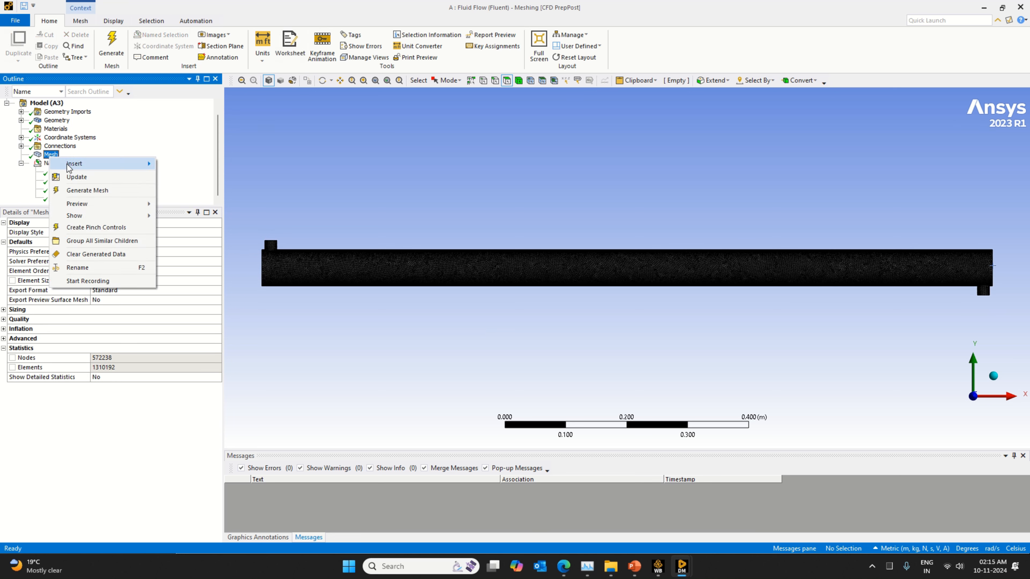
left_click(81, 179)
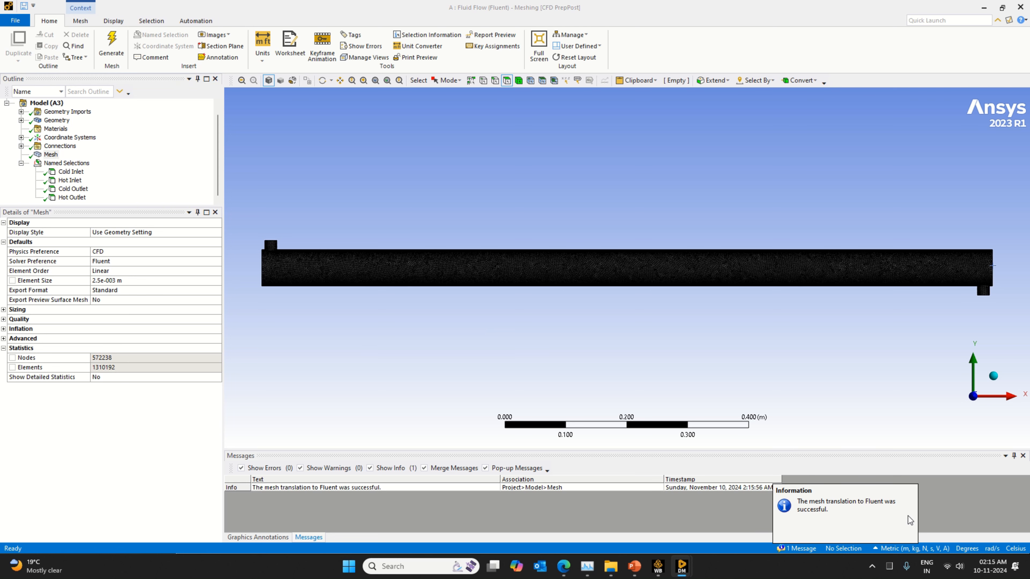
left_click(21, 24)
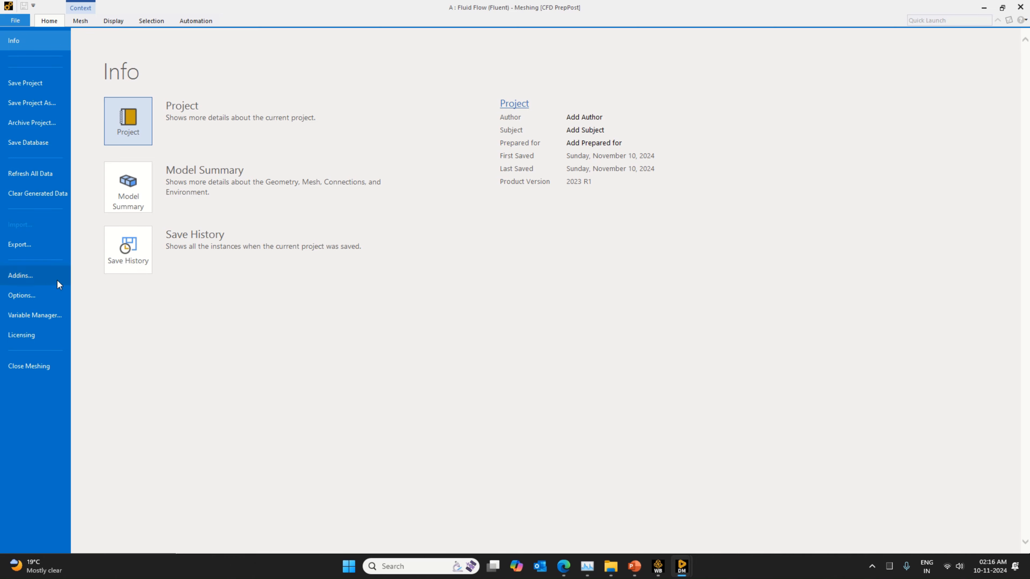
left_click(46, 366)
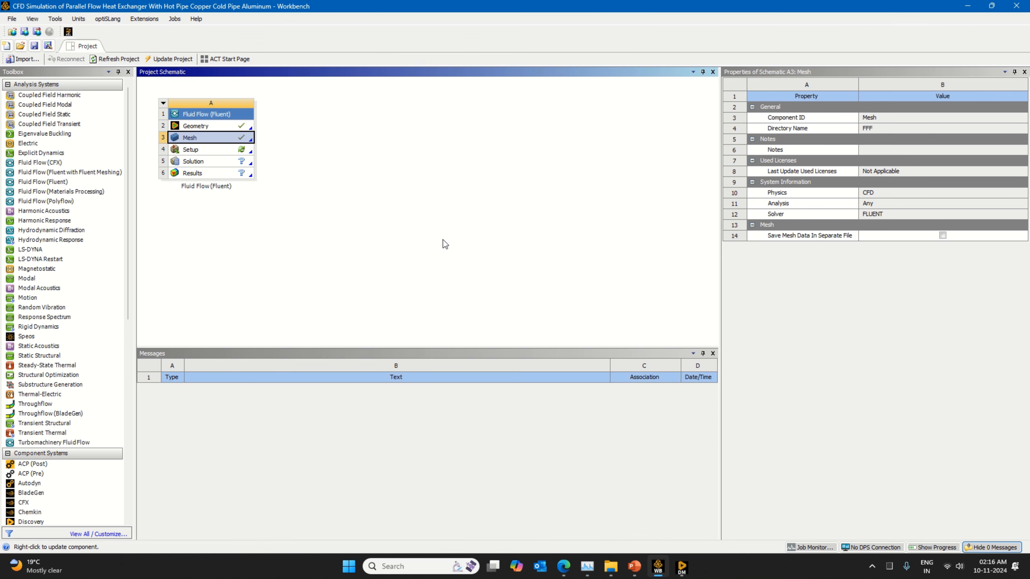
Open the Fluid Flow system's Setup cell and start Fluent with double precision and 16 solver processes.
right_click(244, 151)
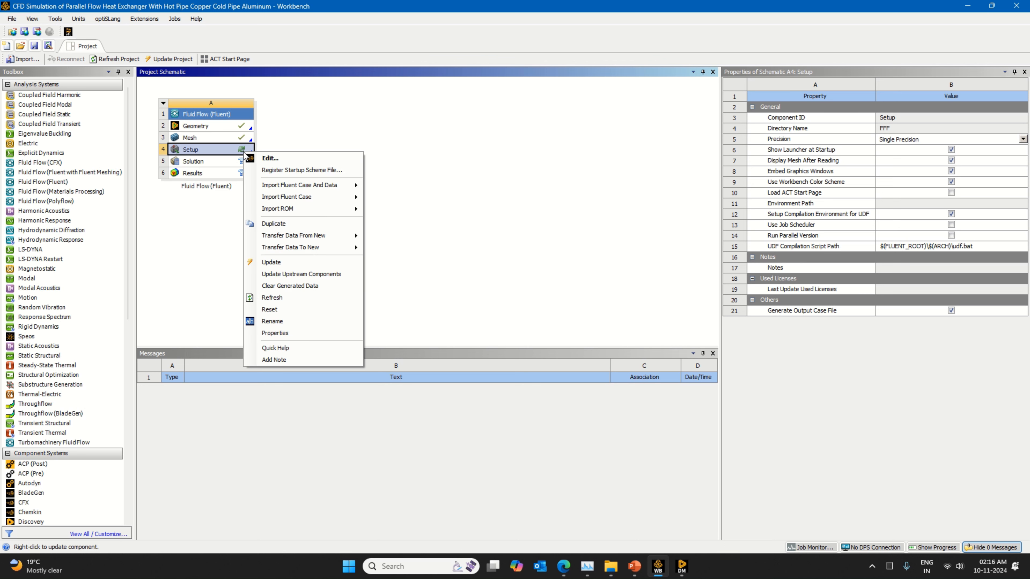
left_click(278, 166)
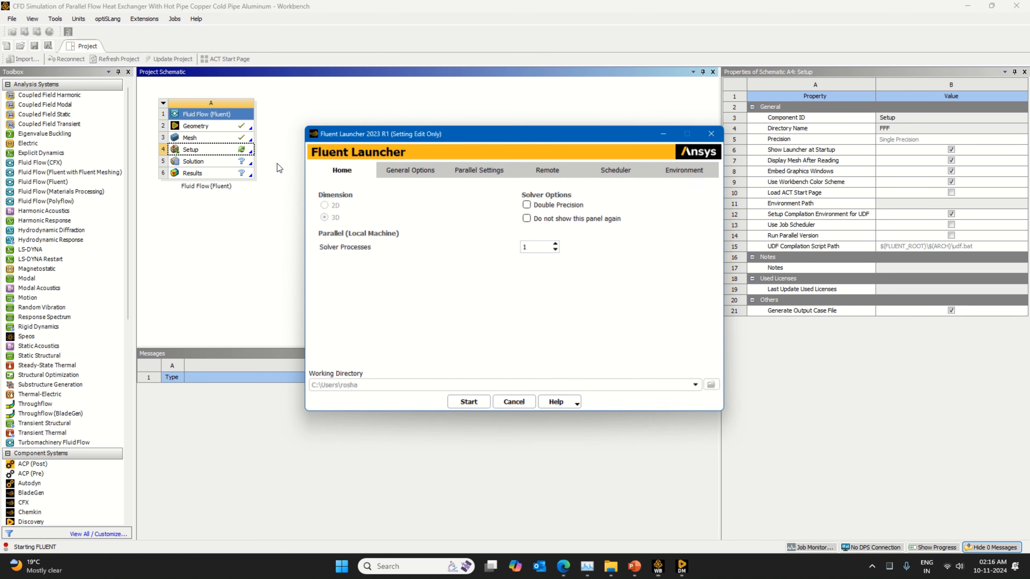
left_click(528, 206)
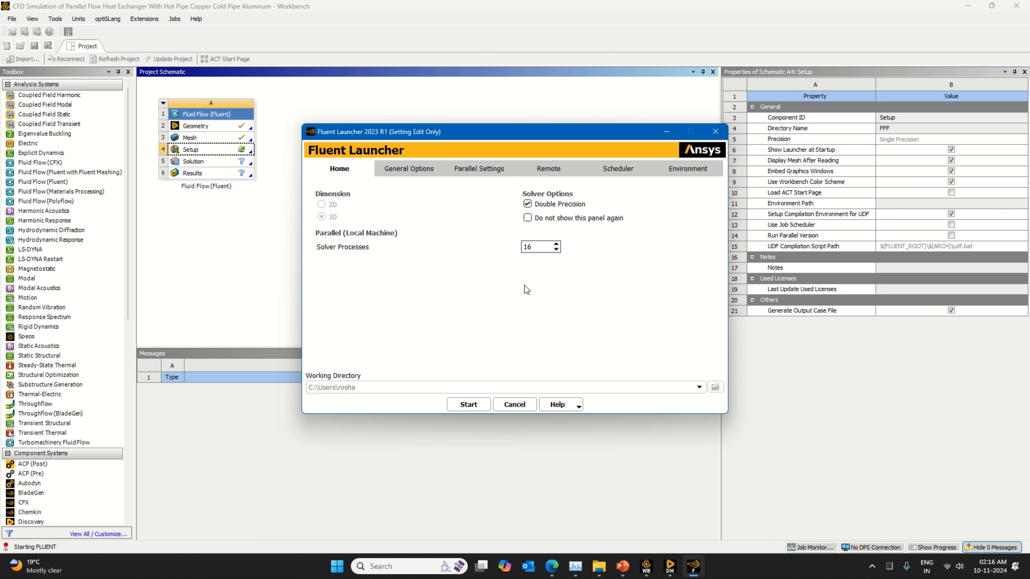
left_click(468, 406)
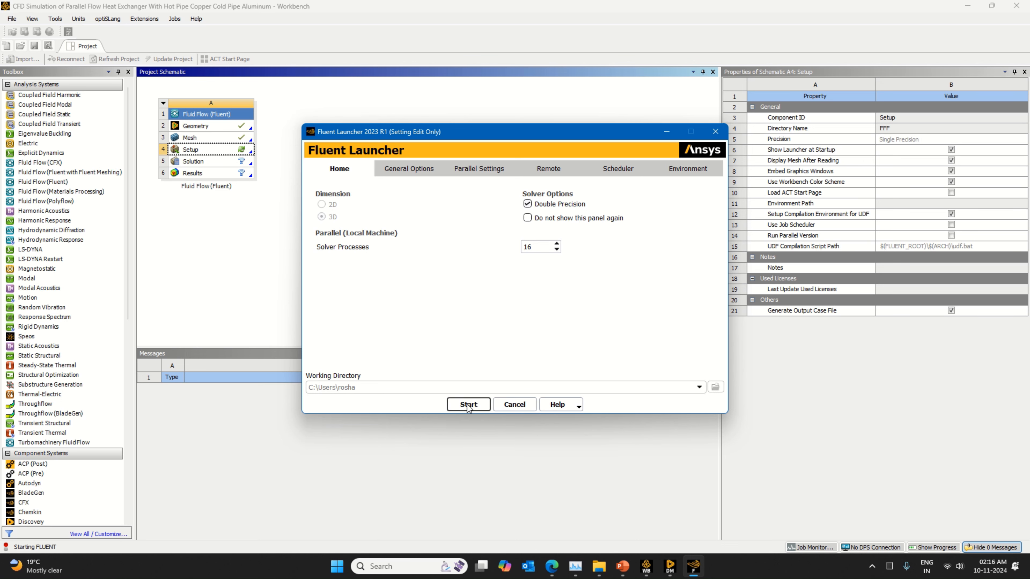
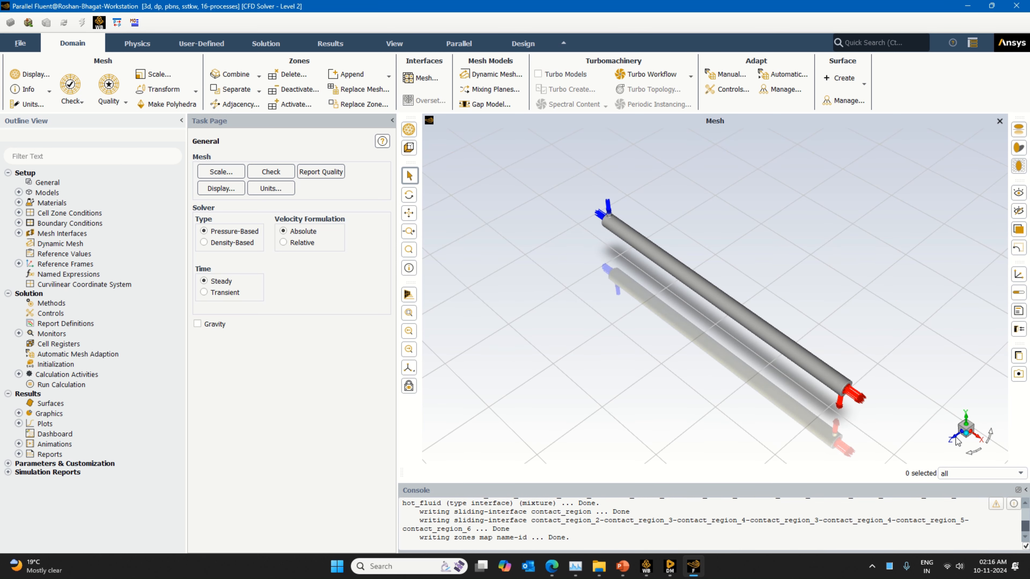
Set the solver's time to Transient and enable gravity with a Y acceleration of -9.81 m/s².
left_click(955, 441)
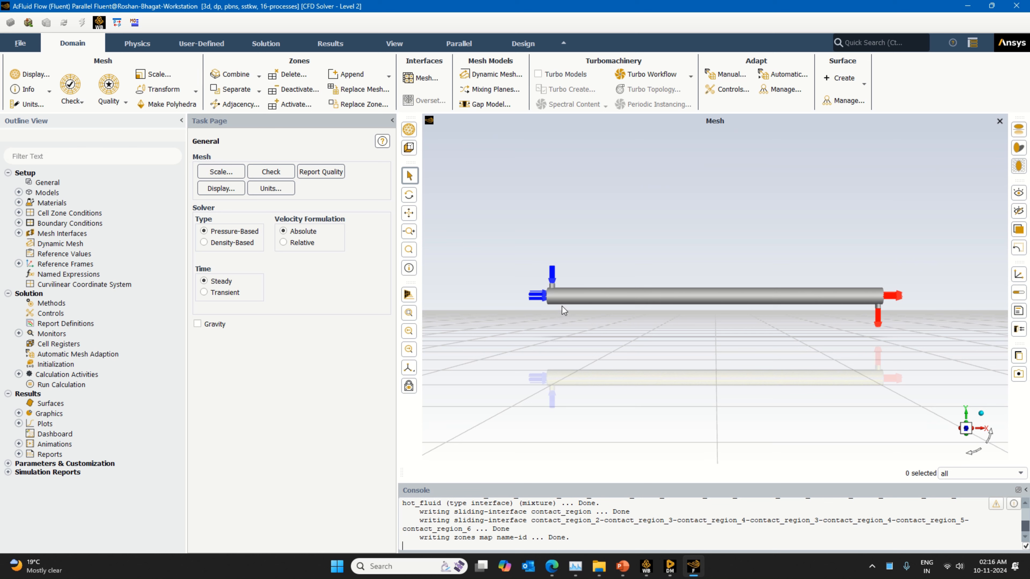
scroll(638, 301, "up", 2)
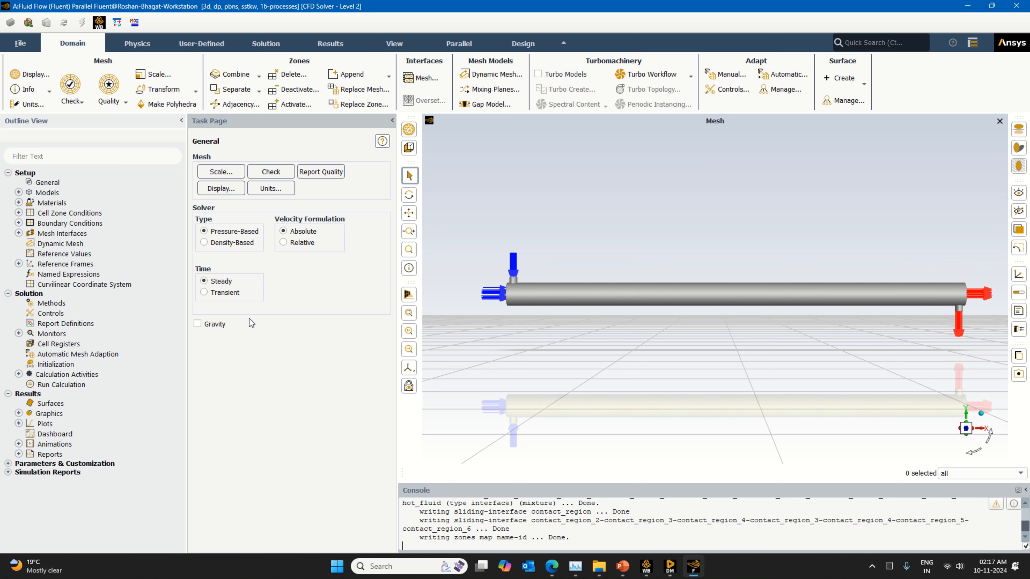
left_click(235, 295)
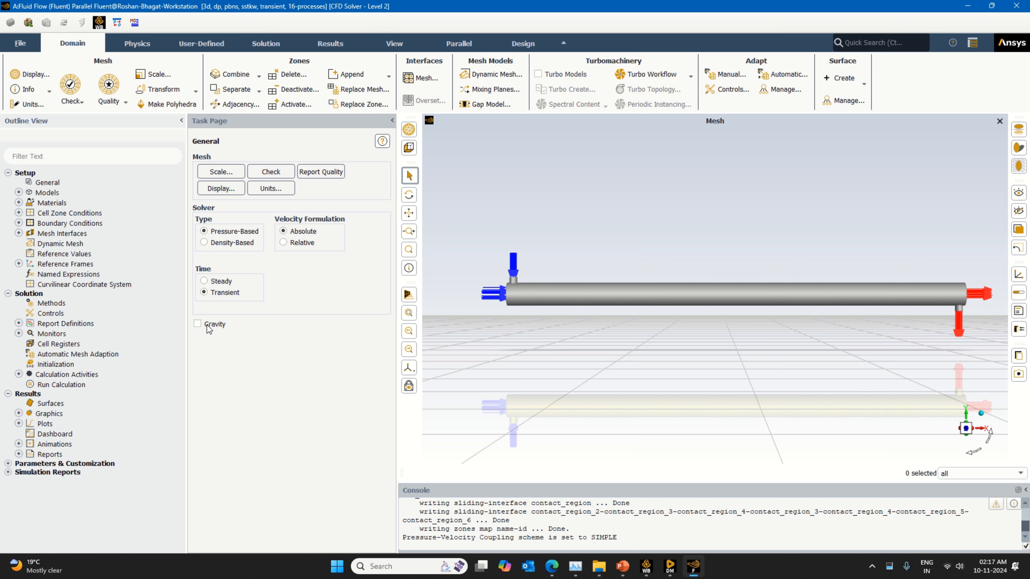
left_click(197, 323)
double_click(227, 364)
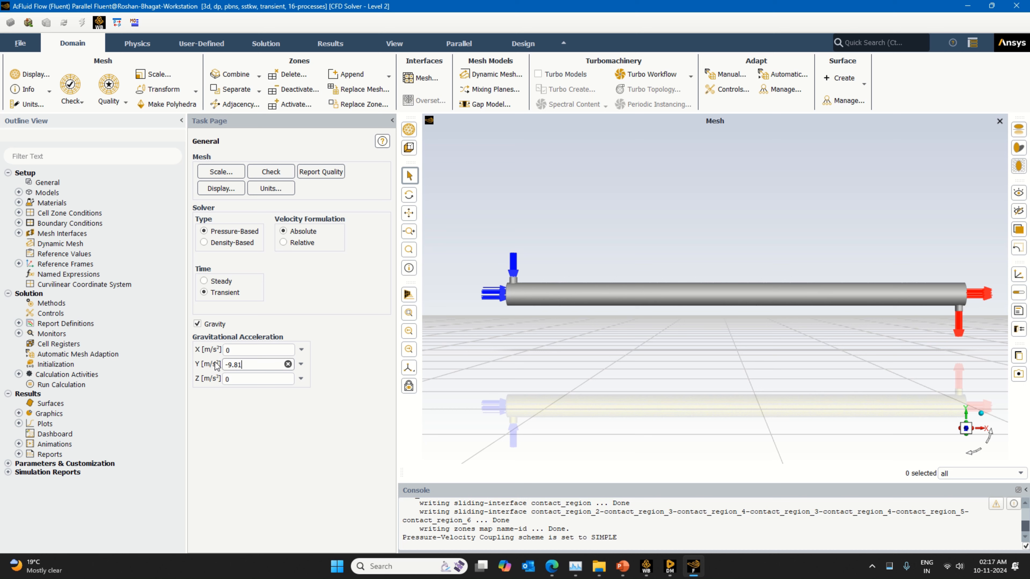
Enable the energy equation in the physics models.
double_click(53, 193)
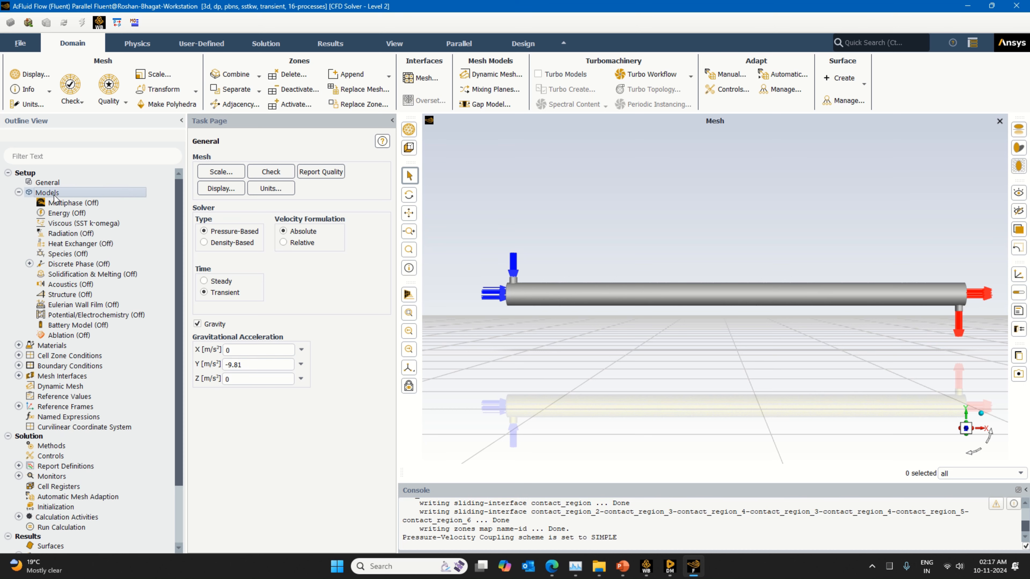
double_click(215, 179)
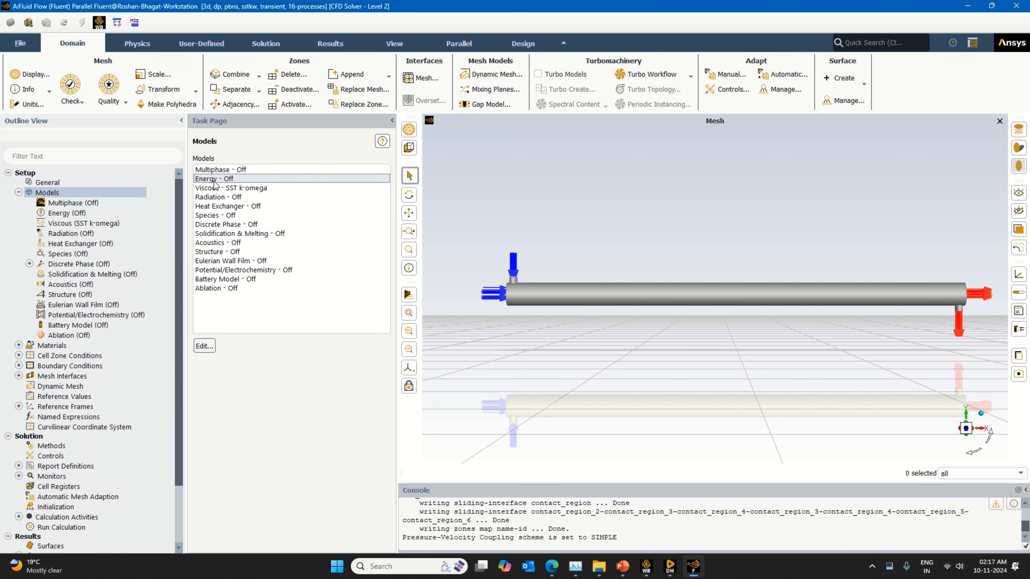
left_click(215, 307)
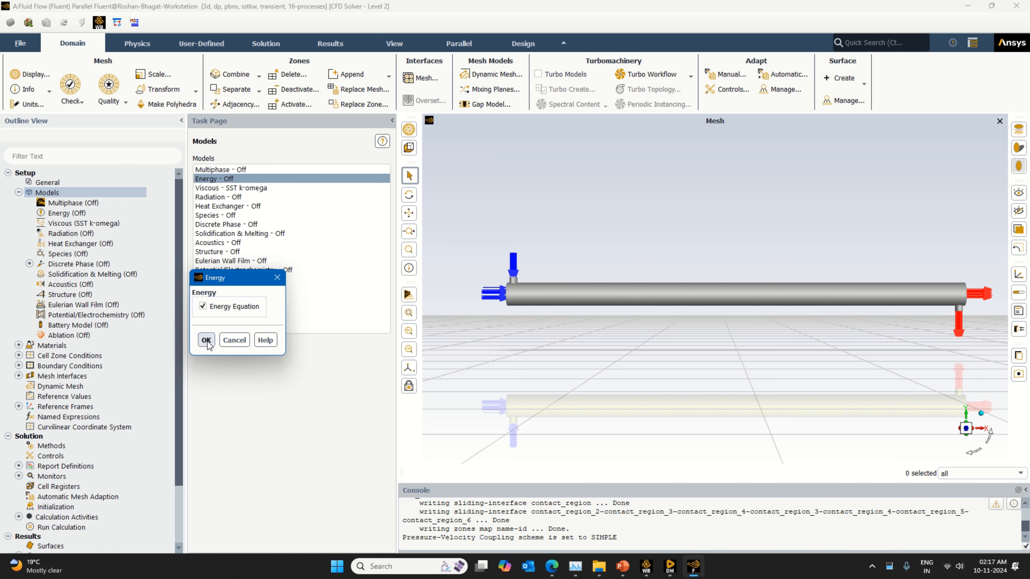
left_click(206, 340)
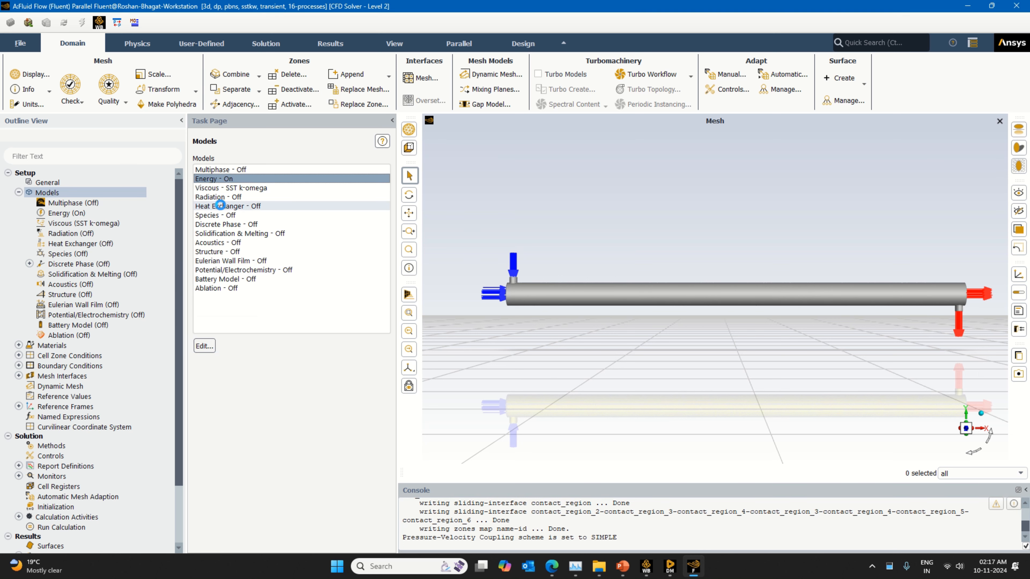
Set the viscous model to standard k-epsilon with Enhanced Wall Treatment, enabling Thermal Effects and Curvature Correction.
double_click(234, 188)
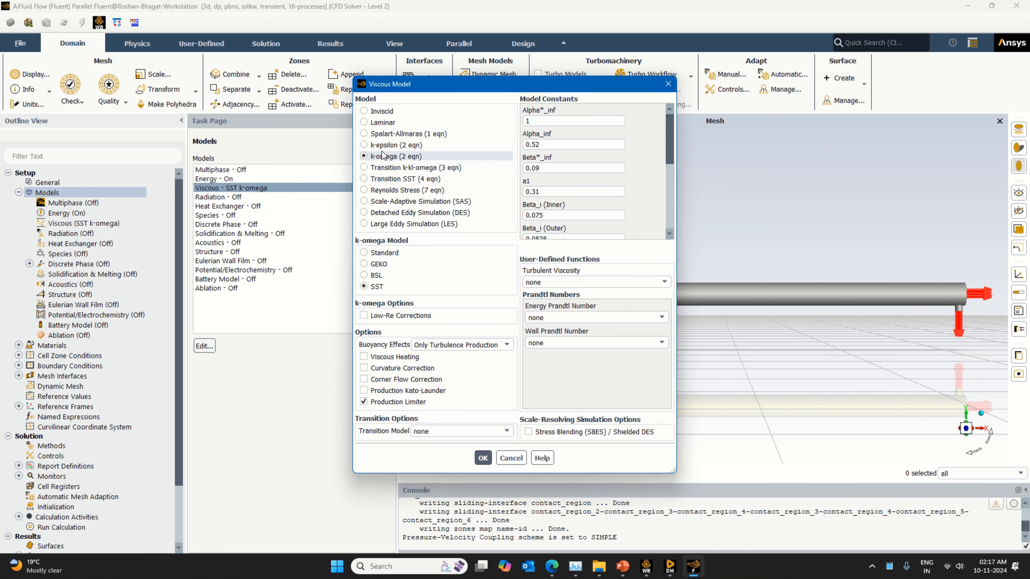
left_click(381, 146)
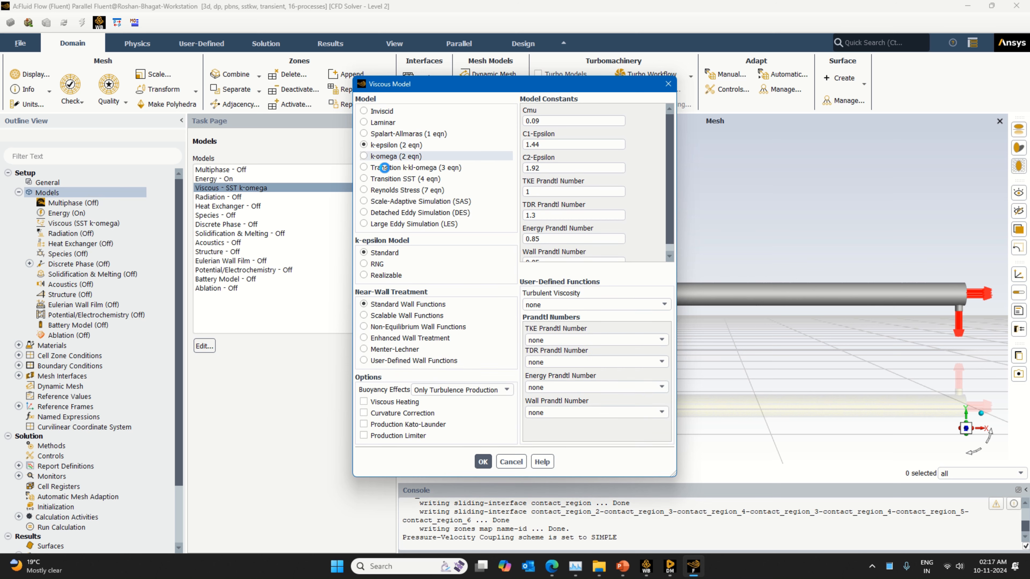
left_click(384, 340)
left_click(377, 401)
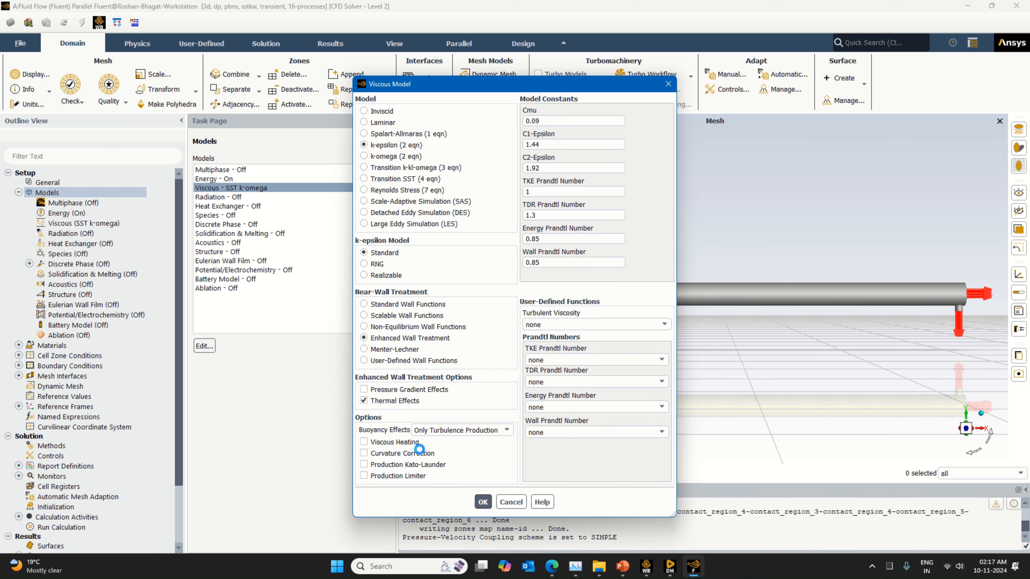
left_click(390, 452)
left_click(483, 507)
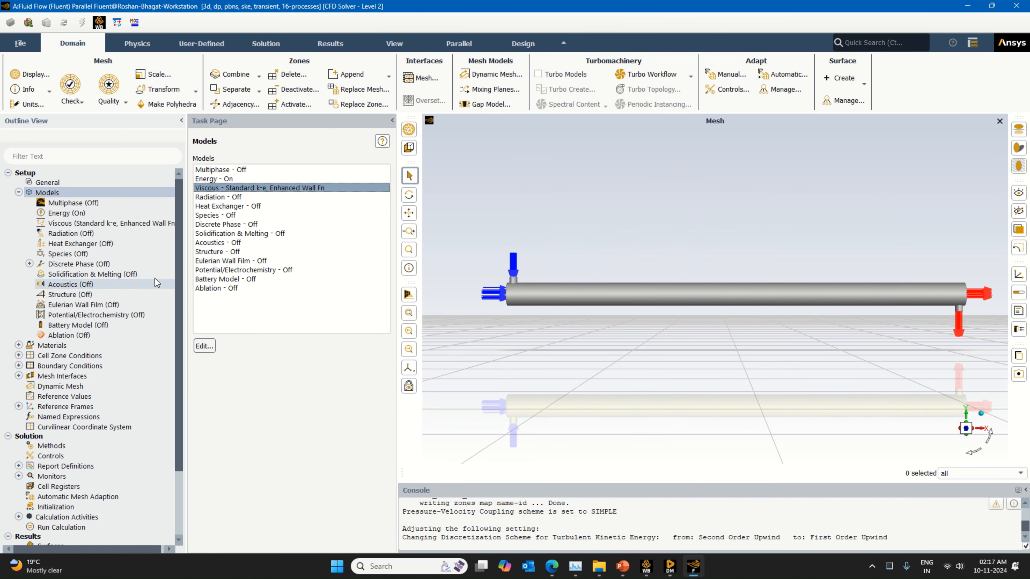
Add water-liquid (h2o<l>) to the case's fluid materials by copying it from the Fluent database.
left_click(18, 192)
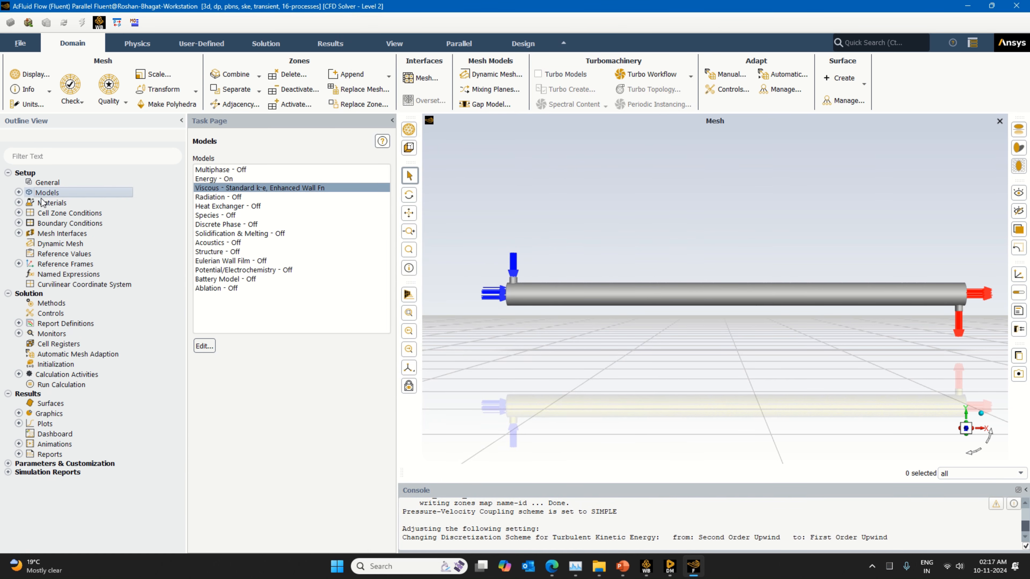
double_click(65, 203)
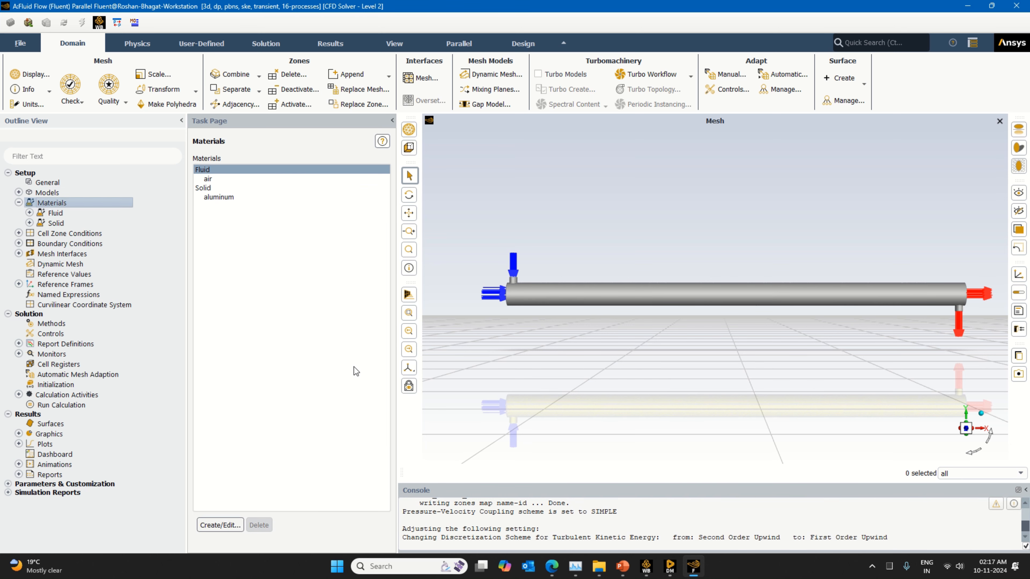
mouse_move(396, 349)
left_mouse_down()
mouse_move(581, 367)
mouse_move(402, 368)
left_mouse_up()
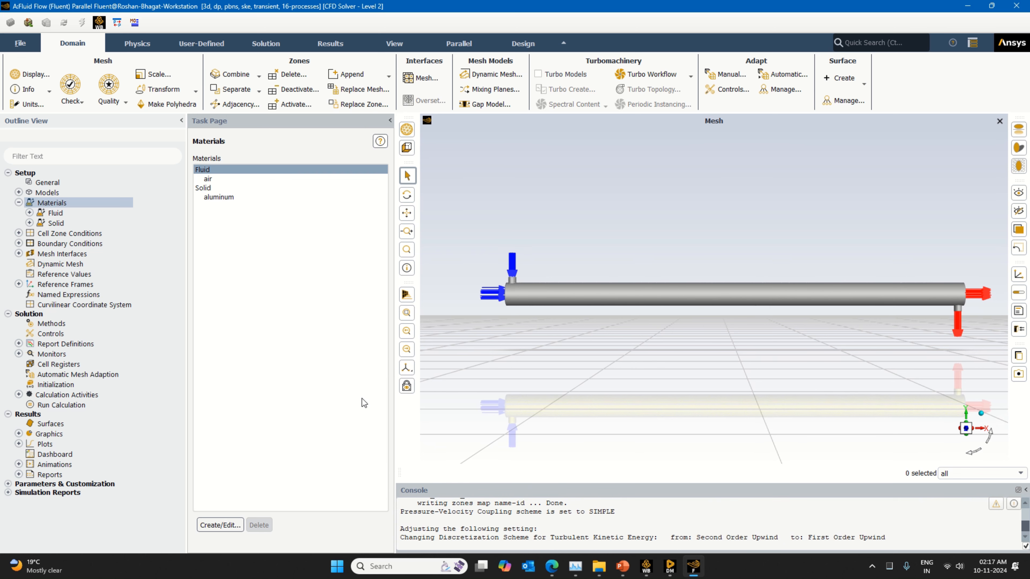
left_click(219, 524)
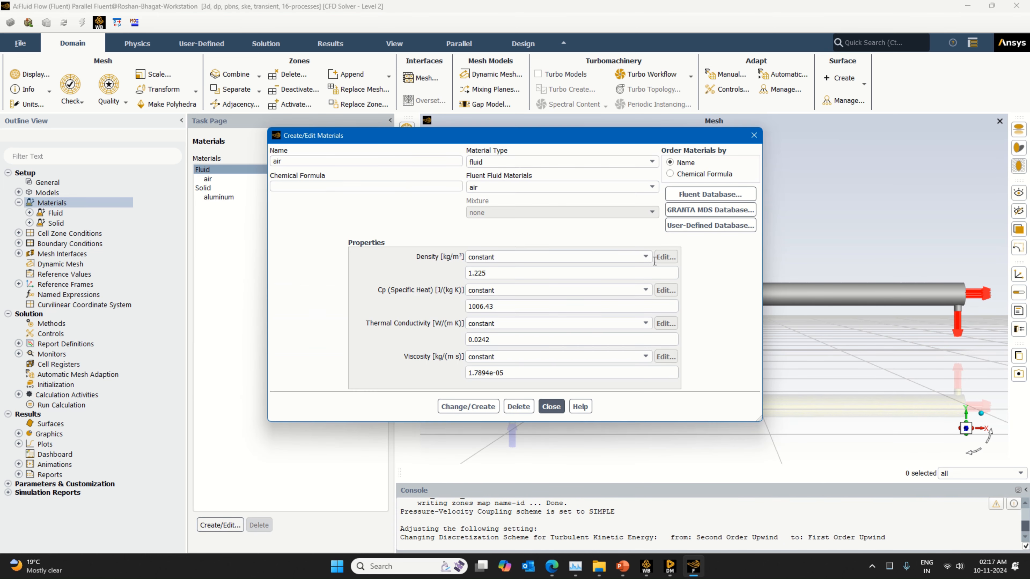
left_click(697, 194)
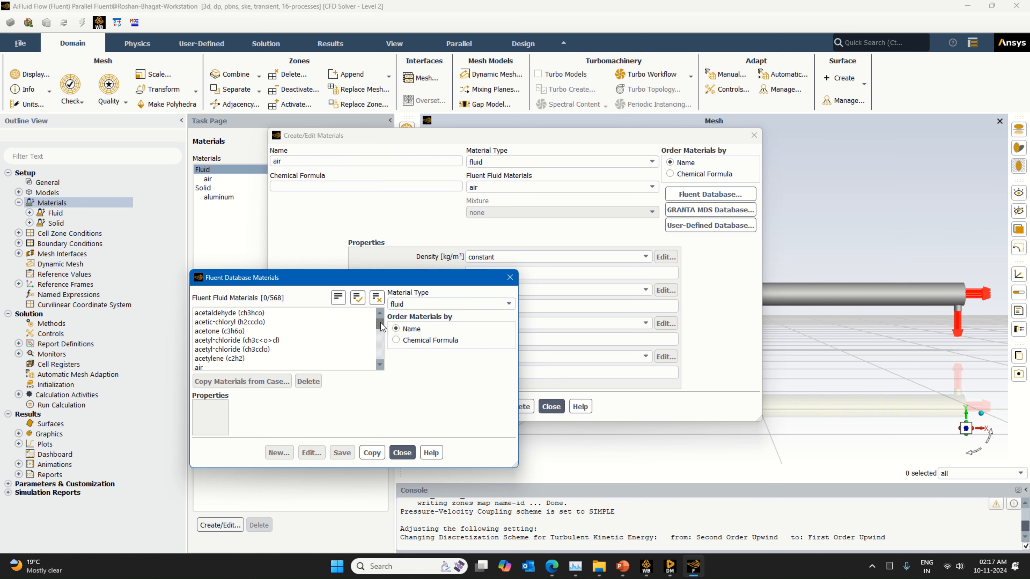
left_click_drag(381, 323, 381, 363)
left_click(291, 340)
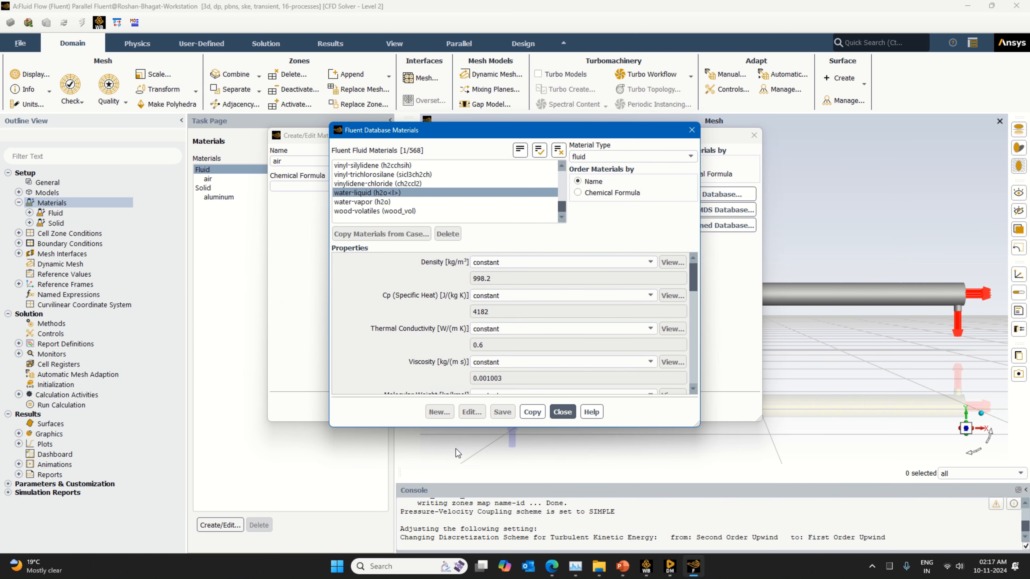
left_click(530, 412)
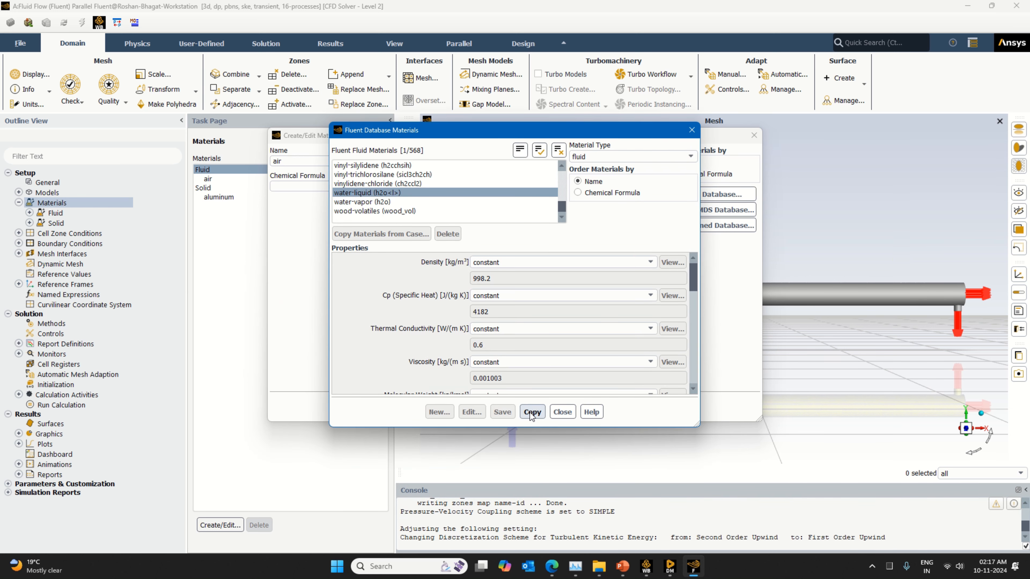
left_click(567, 413)
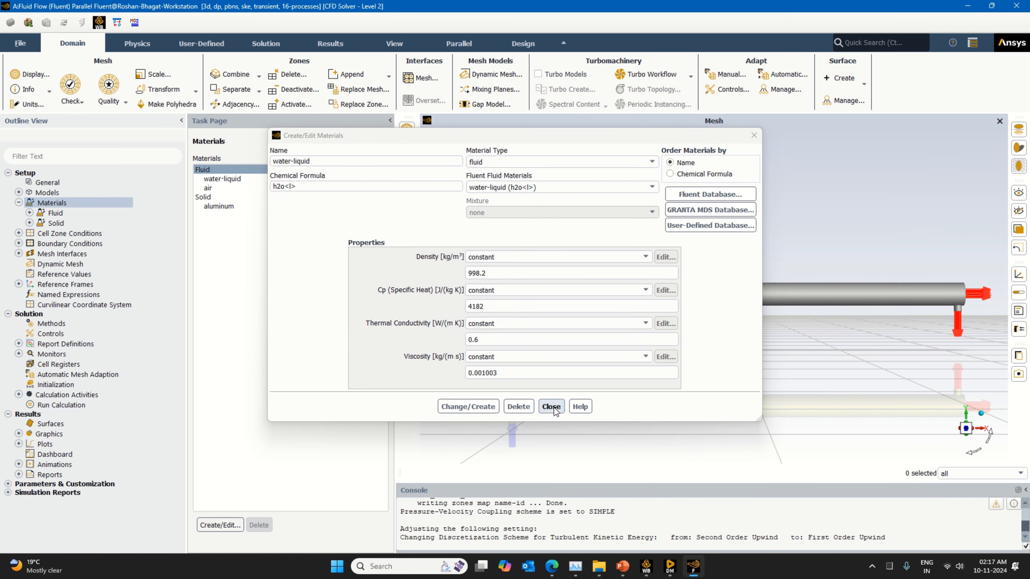
left_click(552, 406)
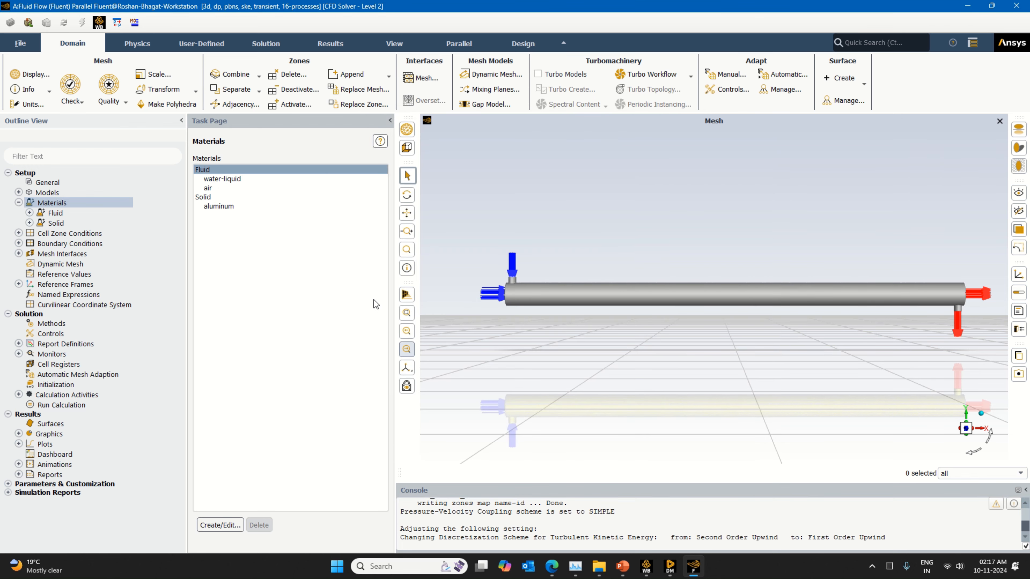
Copy copper (cu) from the Fluent database's solid materials into the case's solid materials.
left_click(215, 197)
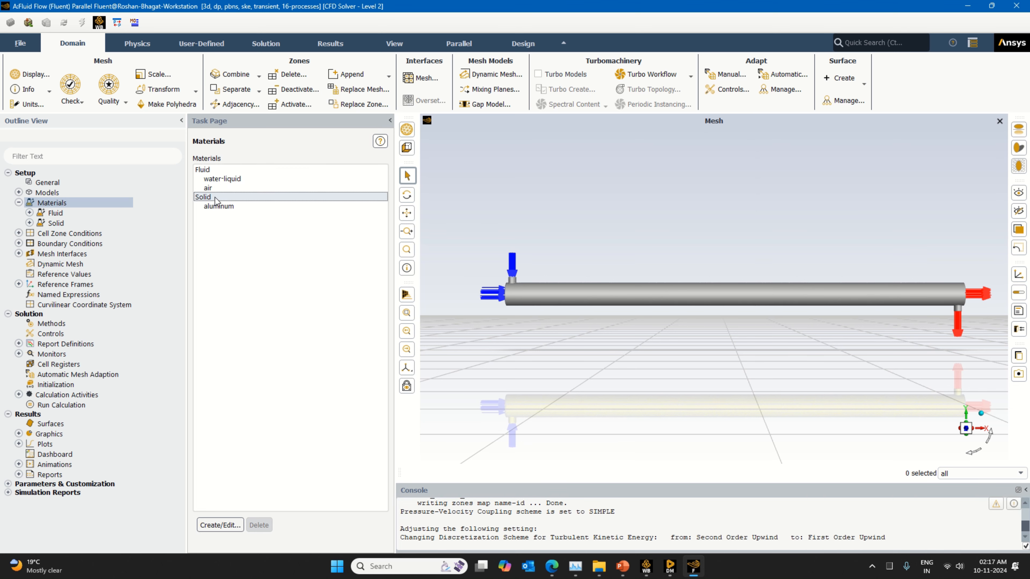
double_click(215, 198)
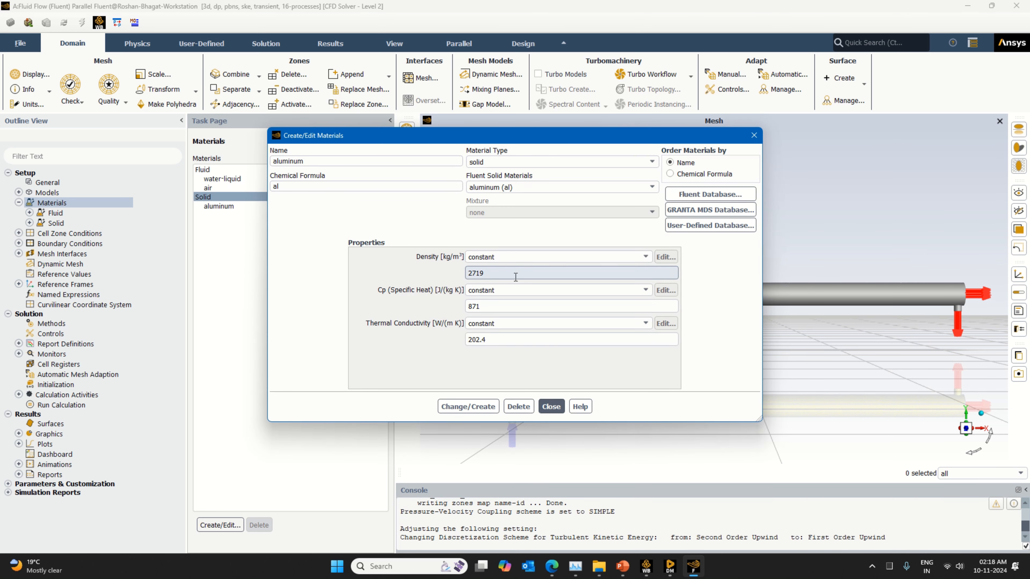
left_click(686, 196)
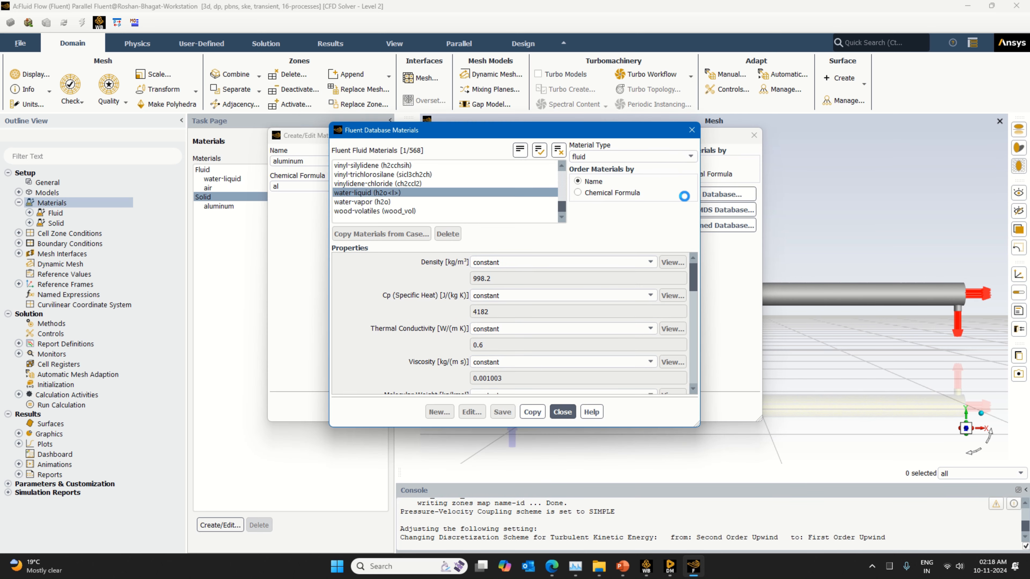
left_click(586, 176)
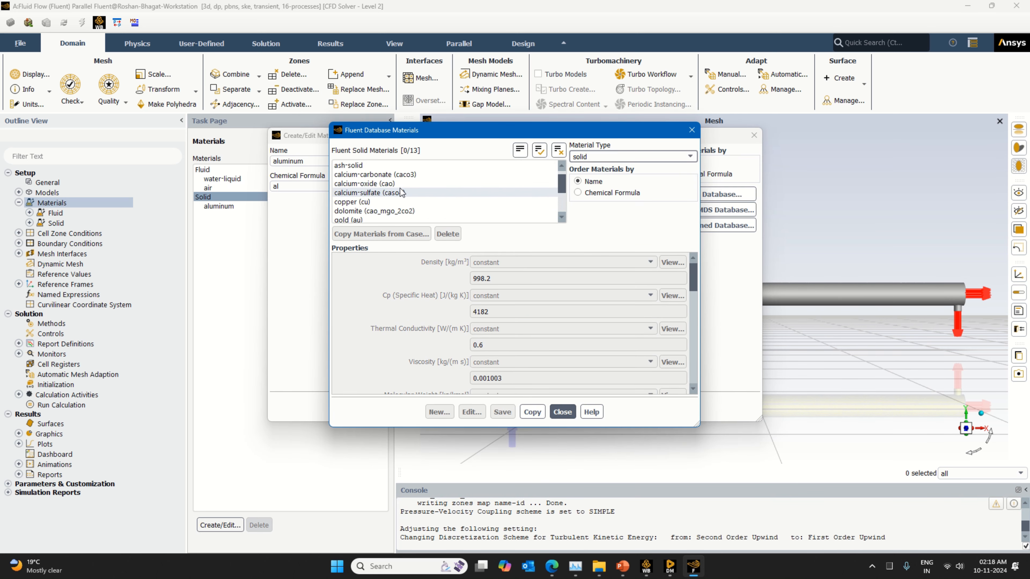
left_click(379, 201)
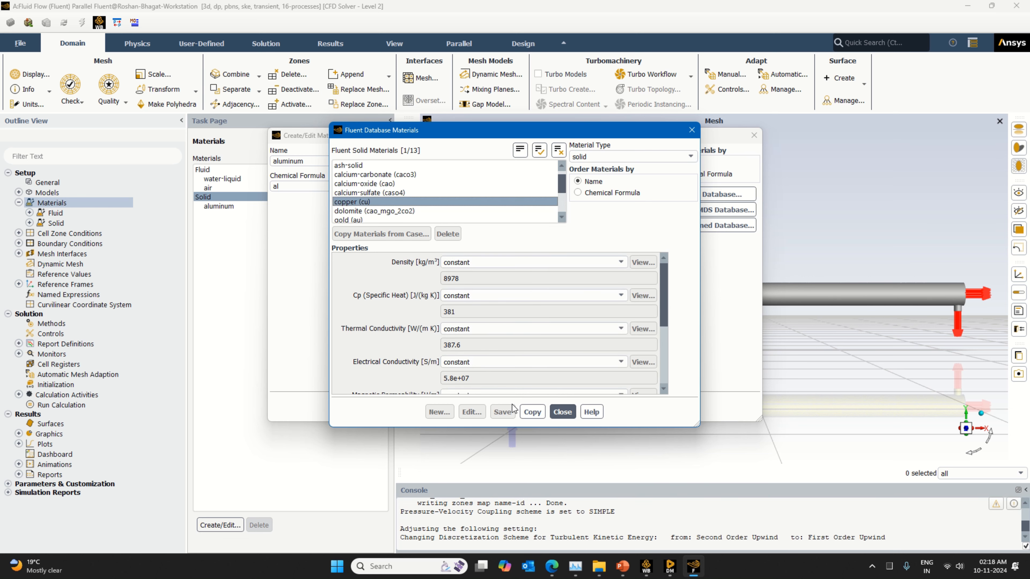
left_click(531, 412)
left_click(564, 411)
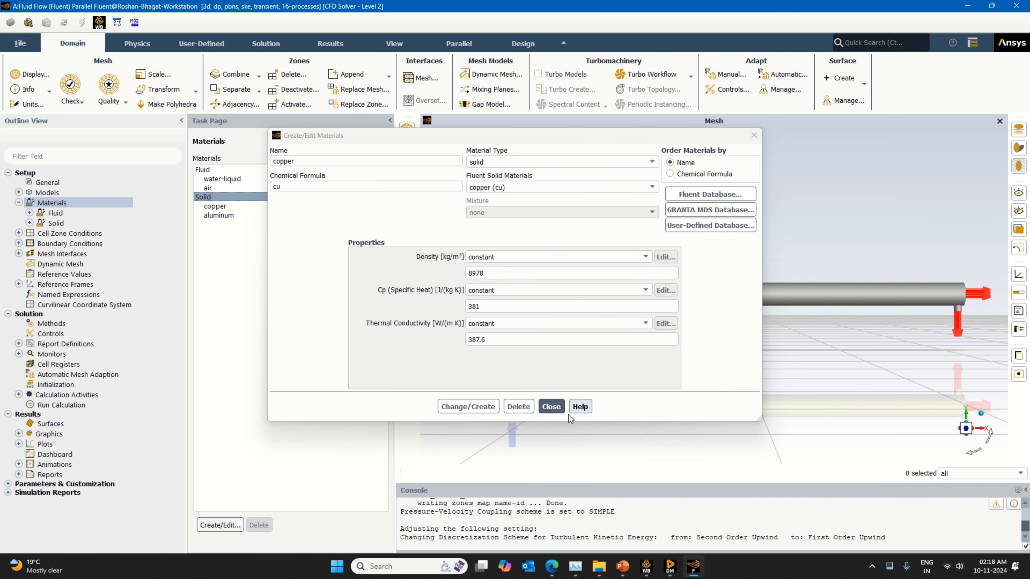
left_click(551, 407)
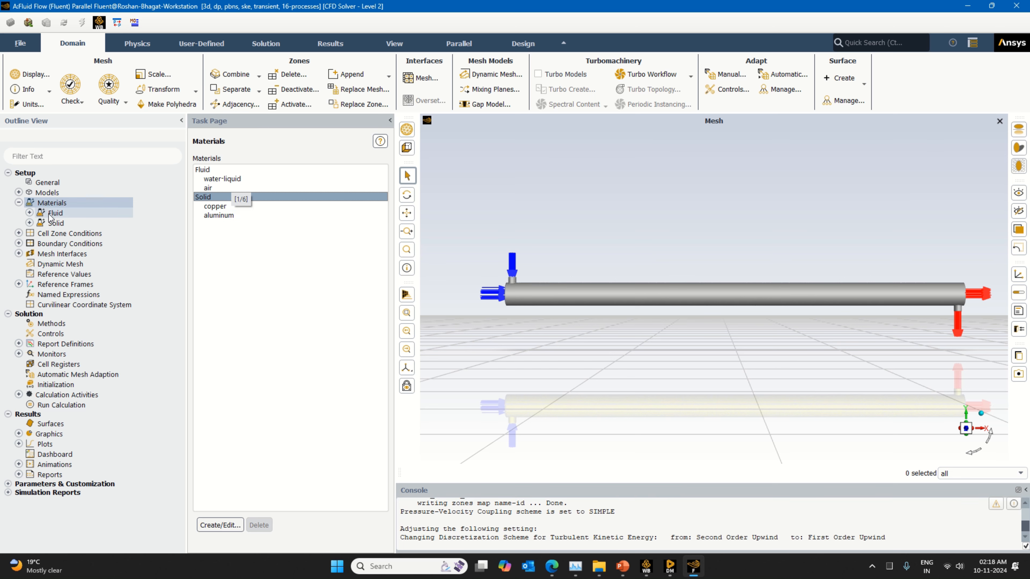
Open the cell zone conditions and group the listed zones by zone type.
double_click(82, 234)
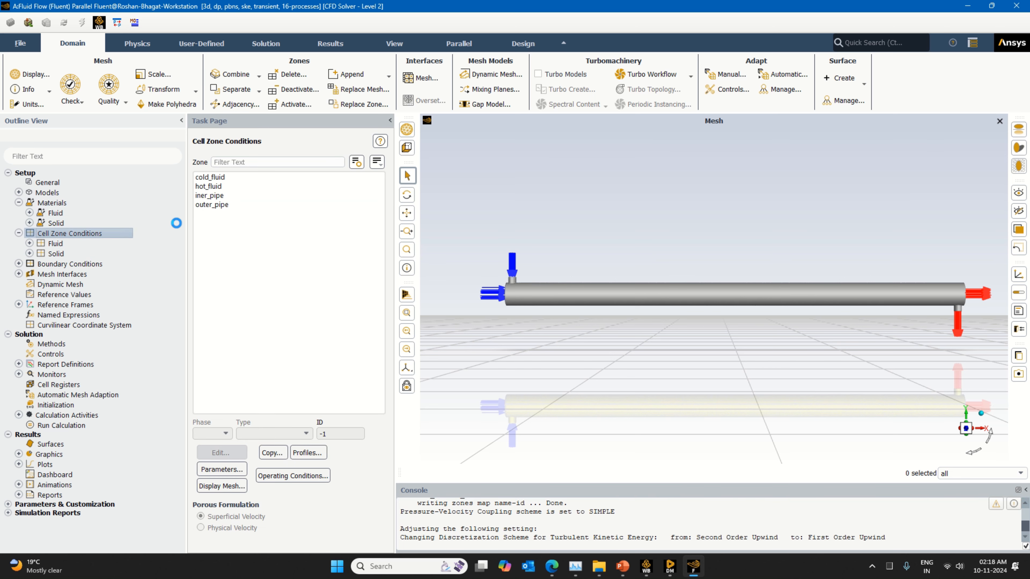
left_click(375, 164)
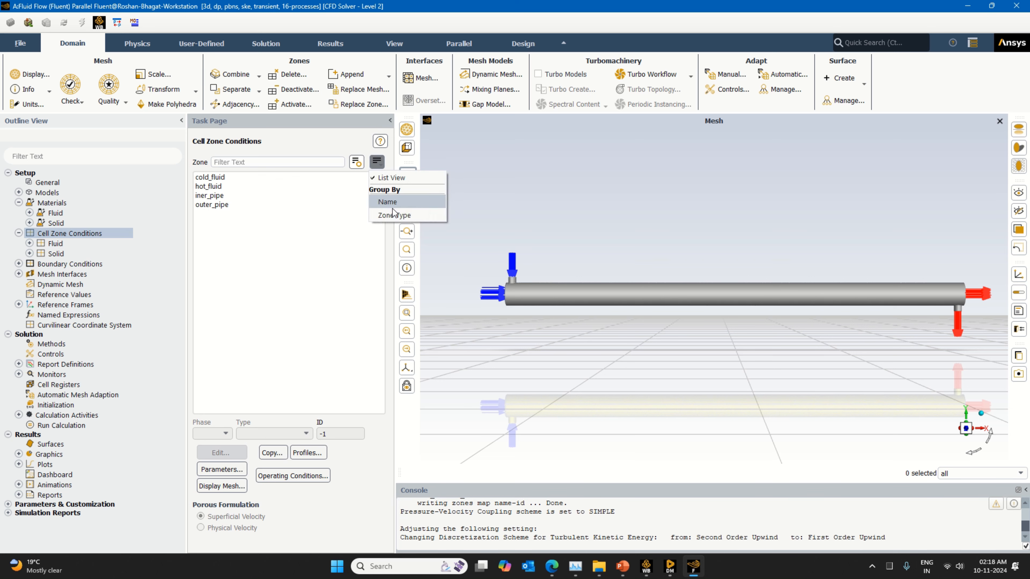
left_click(392, 212)
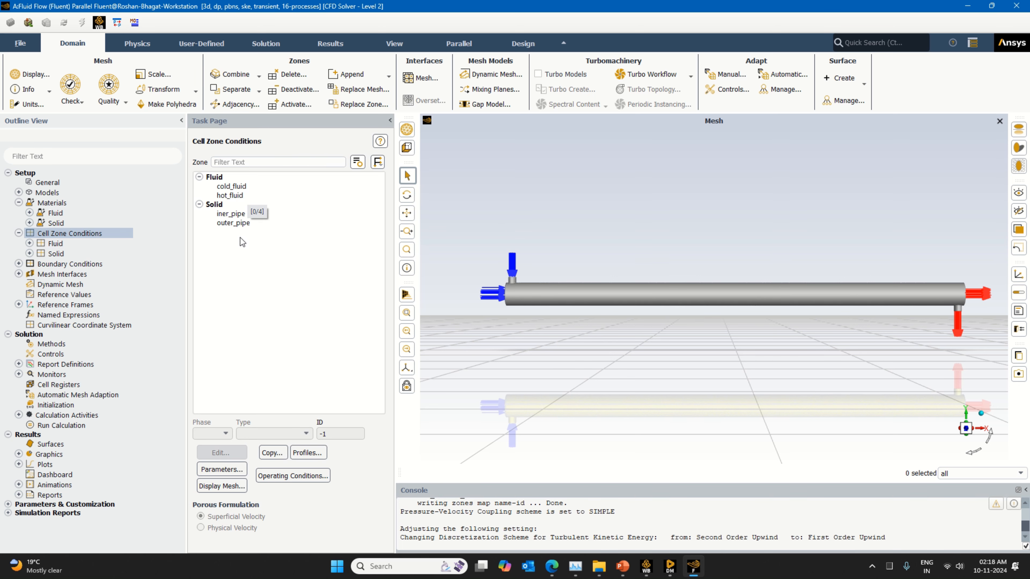
Assign water-liquid as the material of the cold_fluid cell zone and apply it.
left_click(237, 187)
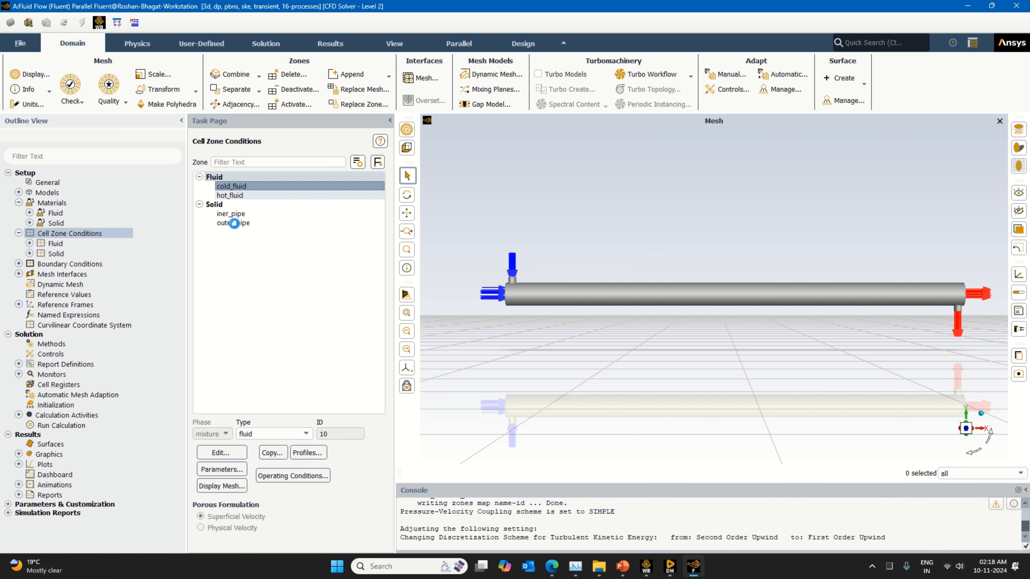
left_click(234, 453)
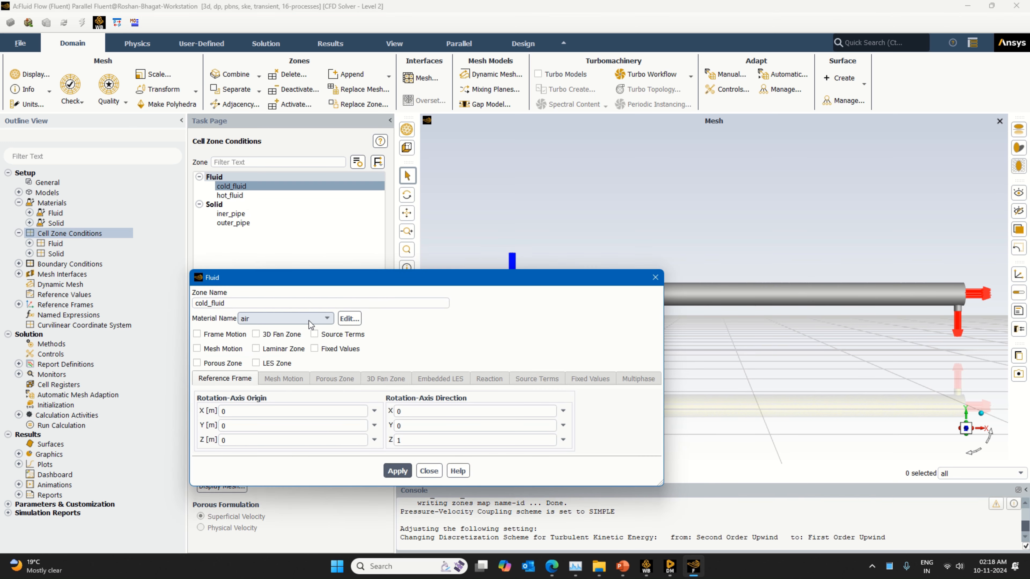
left_click(306, 319)
left_click(295, 337)
left_click(395, 471)
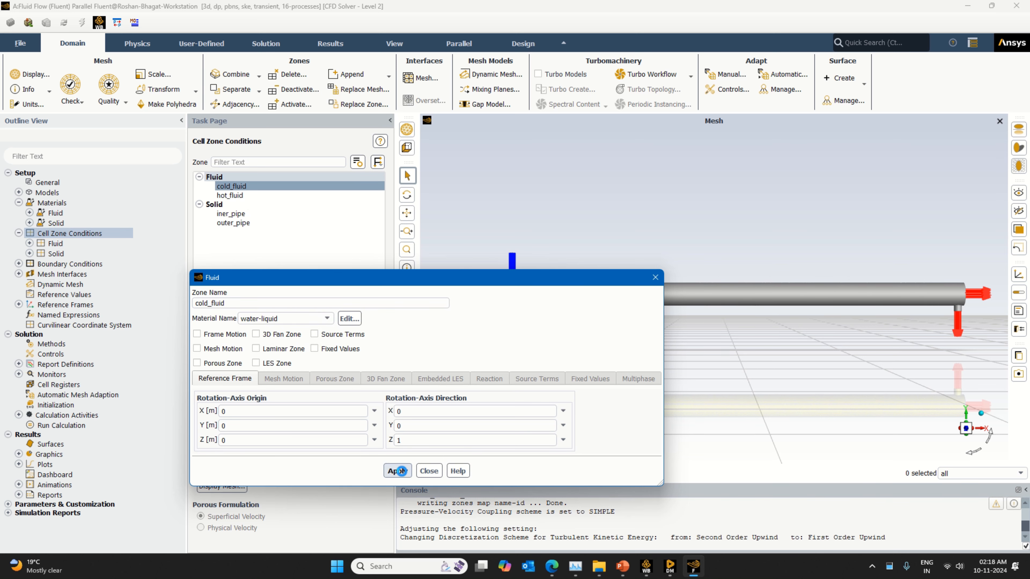
left_click(427, 471)
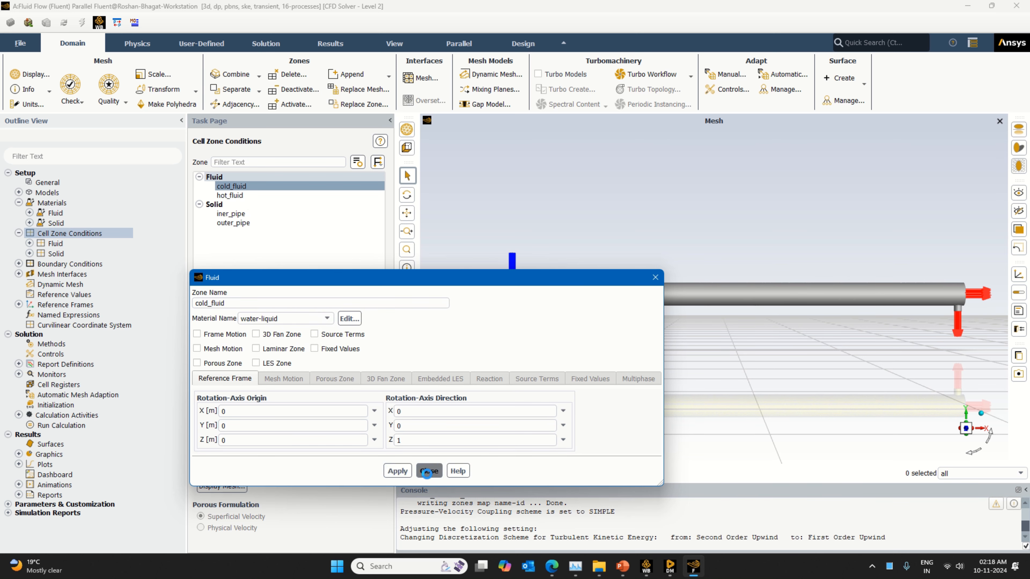
Set the hot_fluid cell zone's material to water-liquid and apply the change.
left_click(271, 196)
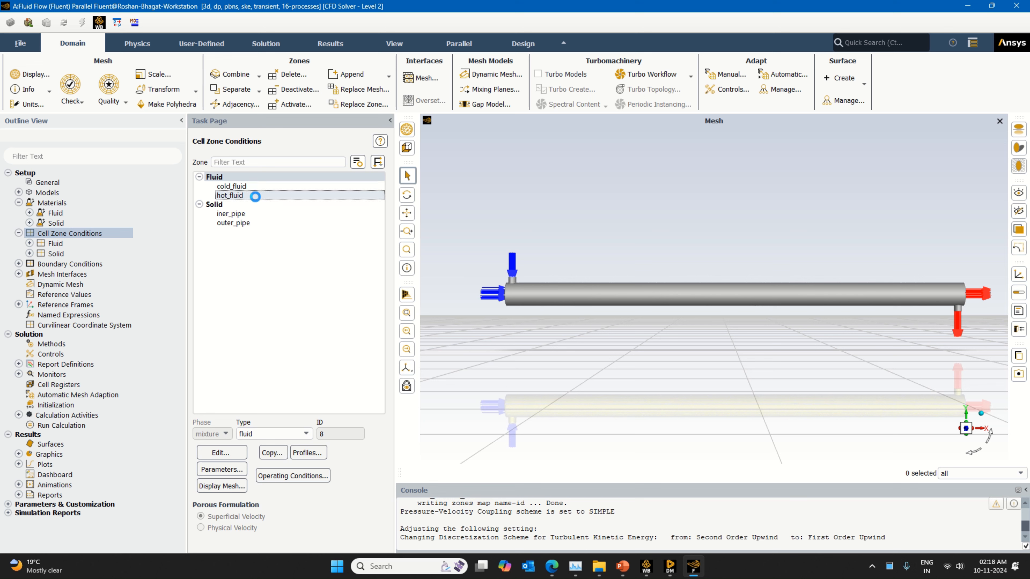
left_click(222, 453)
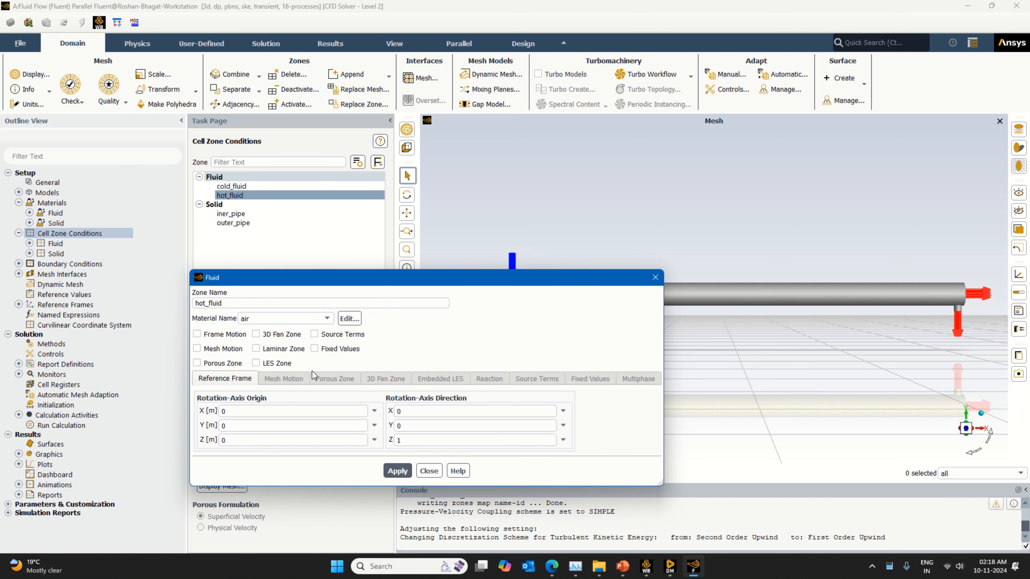
left_click(285, 317)
left_click(275, 329)
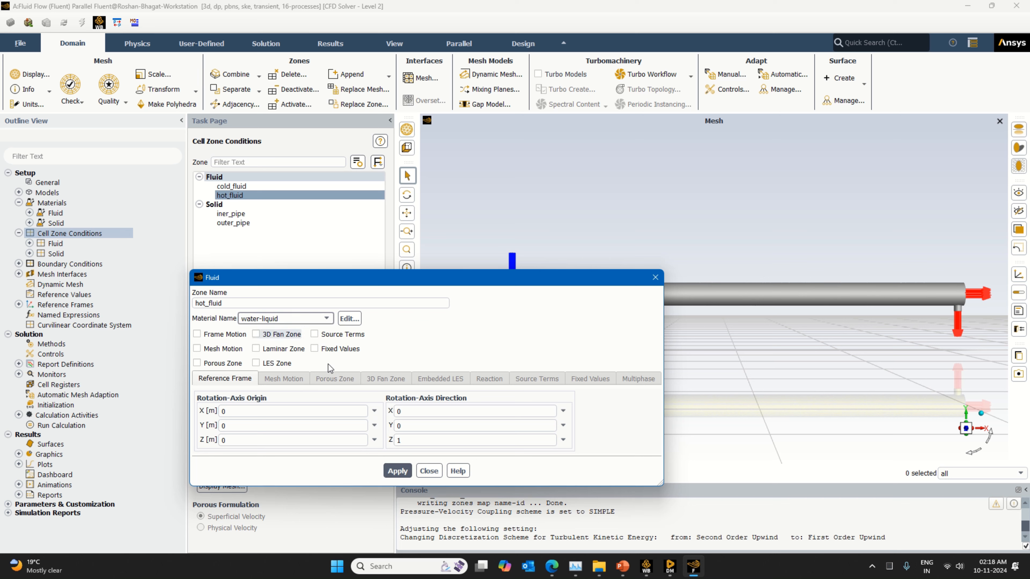
left_click(397, 470)
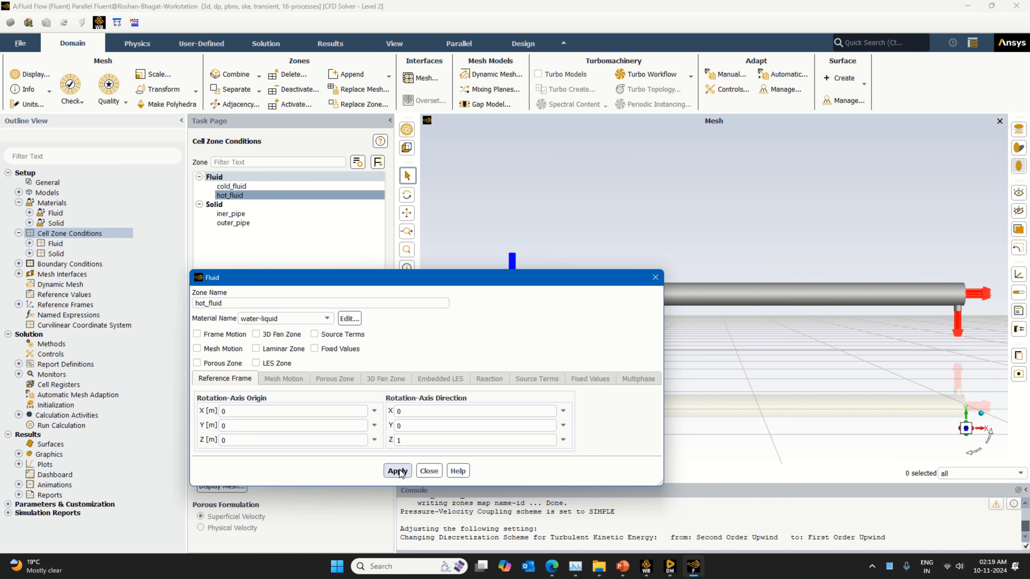
left_click(428, 470)
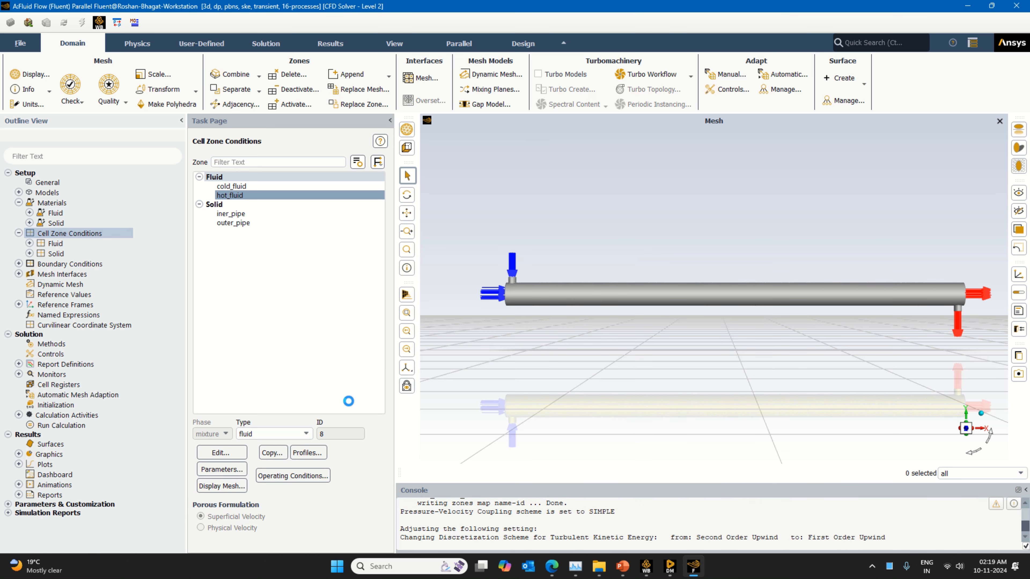
Assign copper as the material of the iner_pipe solid cell zone and apply it.
left_click(222, 214)
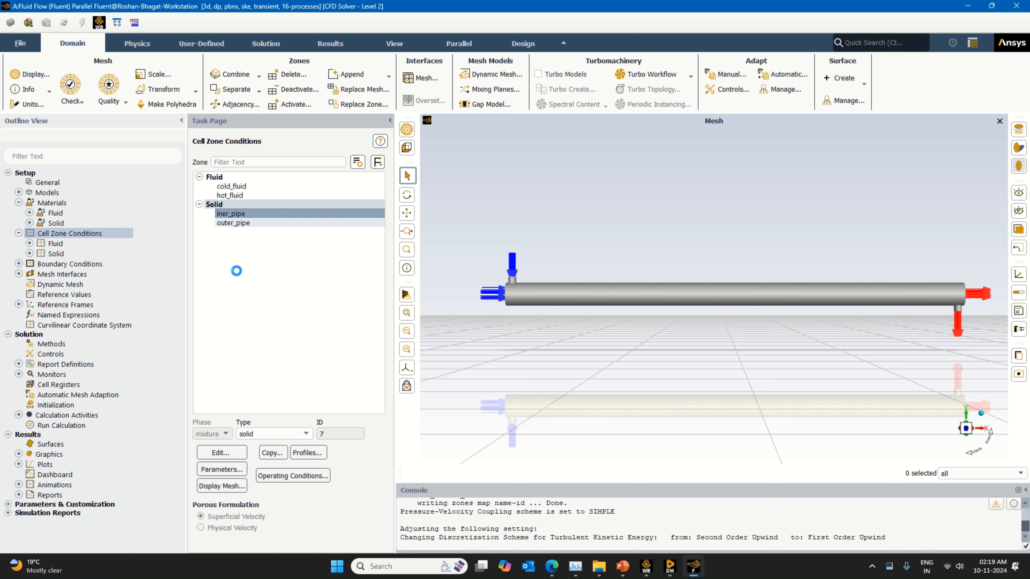
left_click(221, 453)
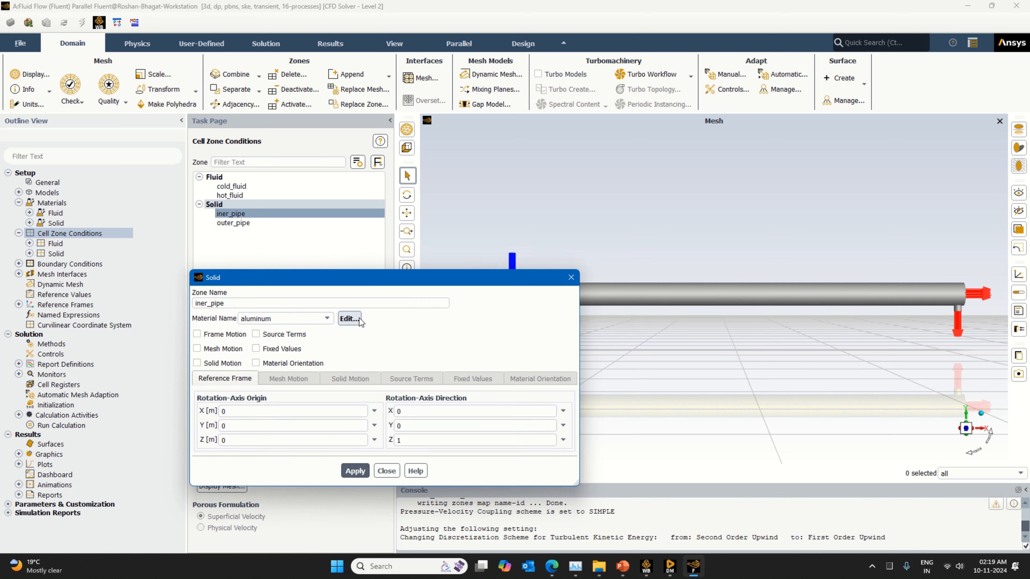
left_click(292, 319)
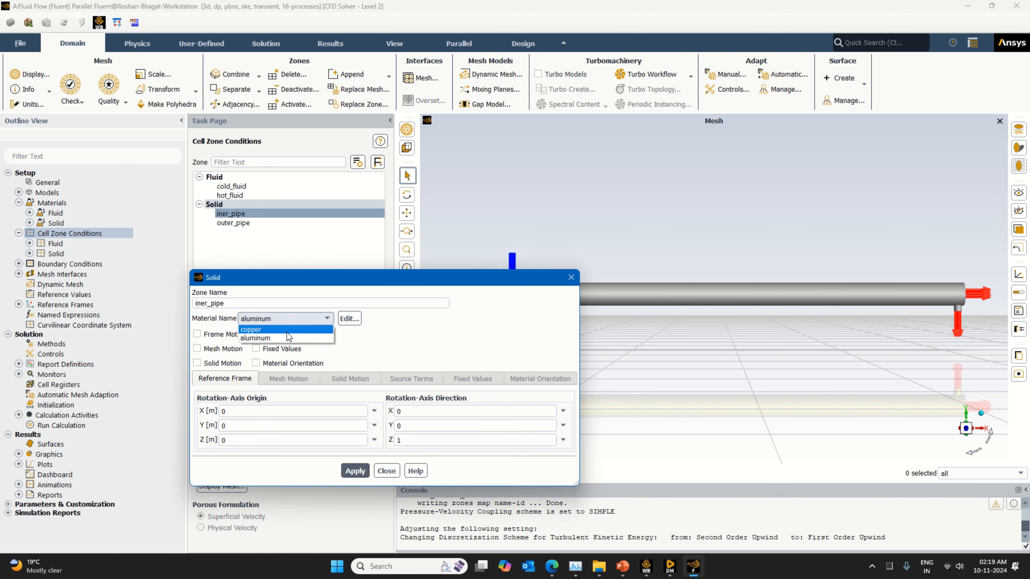
left_click(290, 329)
left_click(349, 471)
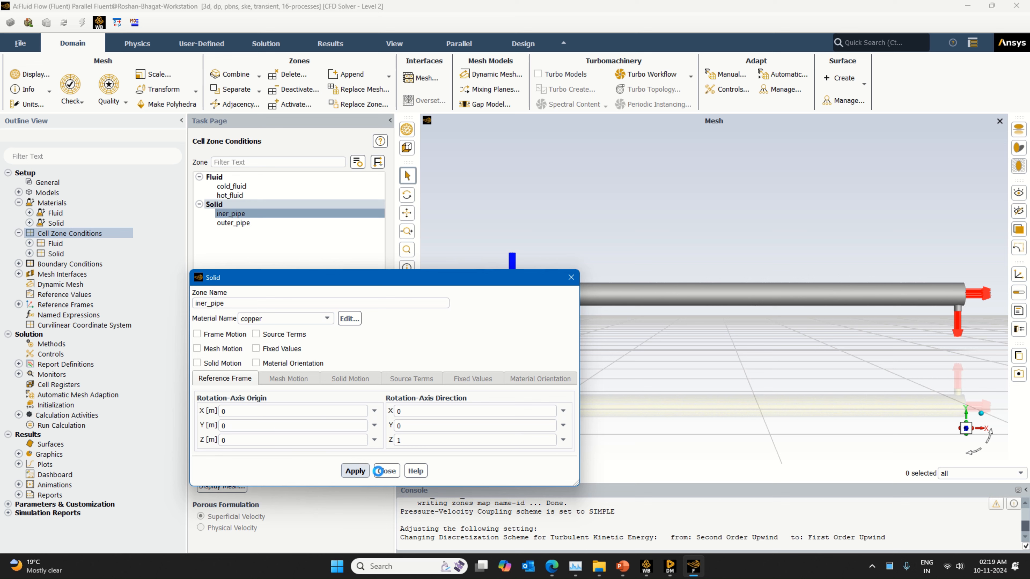
left_click(386, 471)
Apply the outer_pipe solid cell zone's conditions with aluminum as its material.
left_click(234, 223)
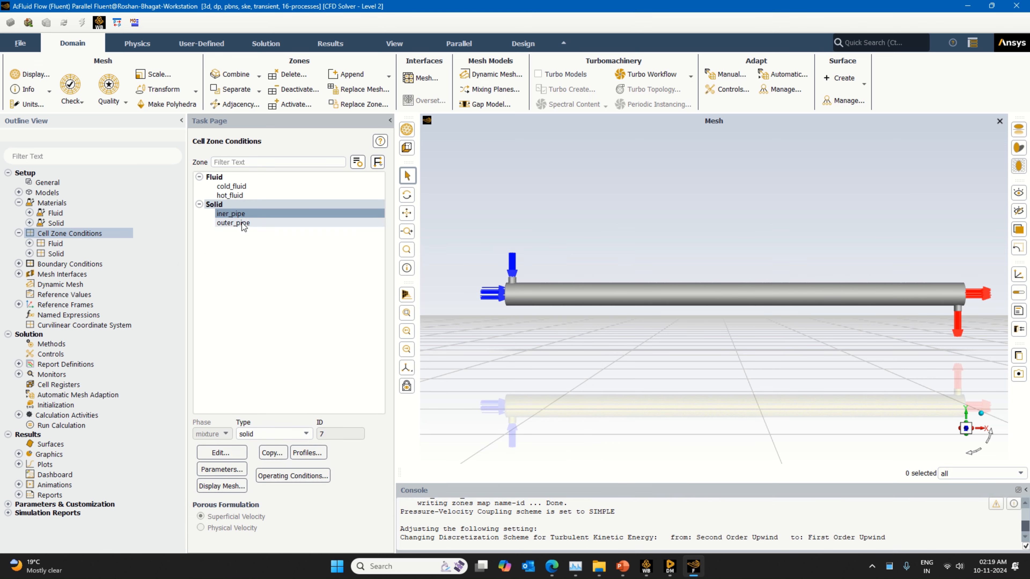
left_click(221, 453)
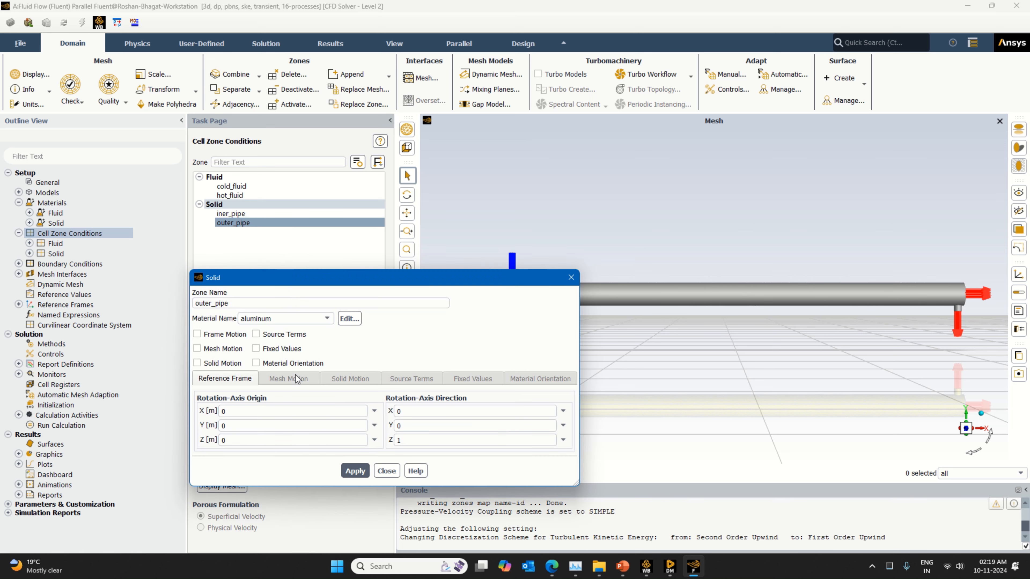
left_click(354, 471)
left_click(386, 471)
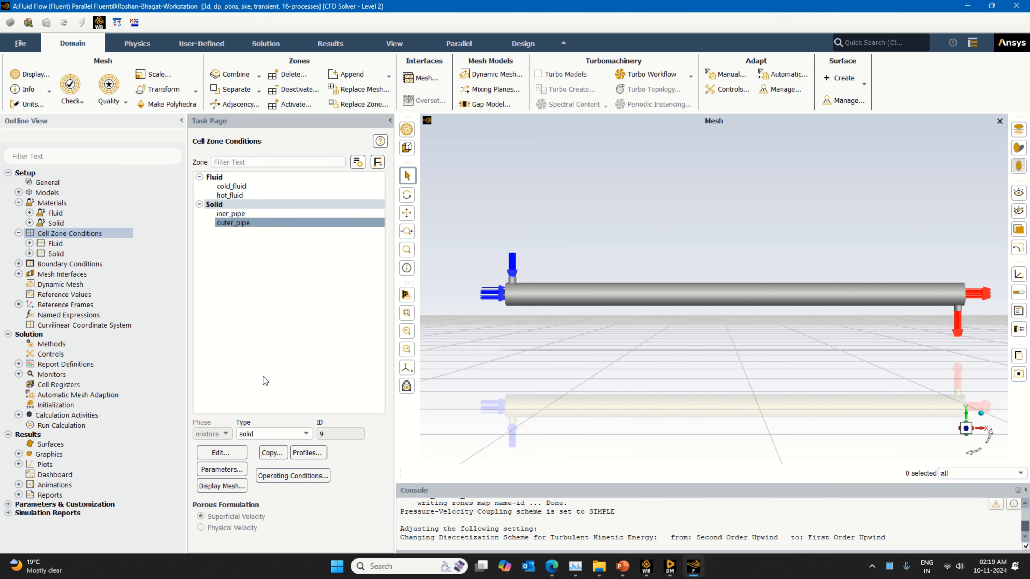
Change the cold_inlet boundary condition type to mass-flow-inlet.
double_click(104, 264)
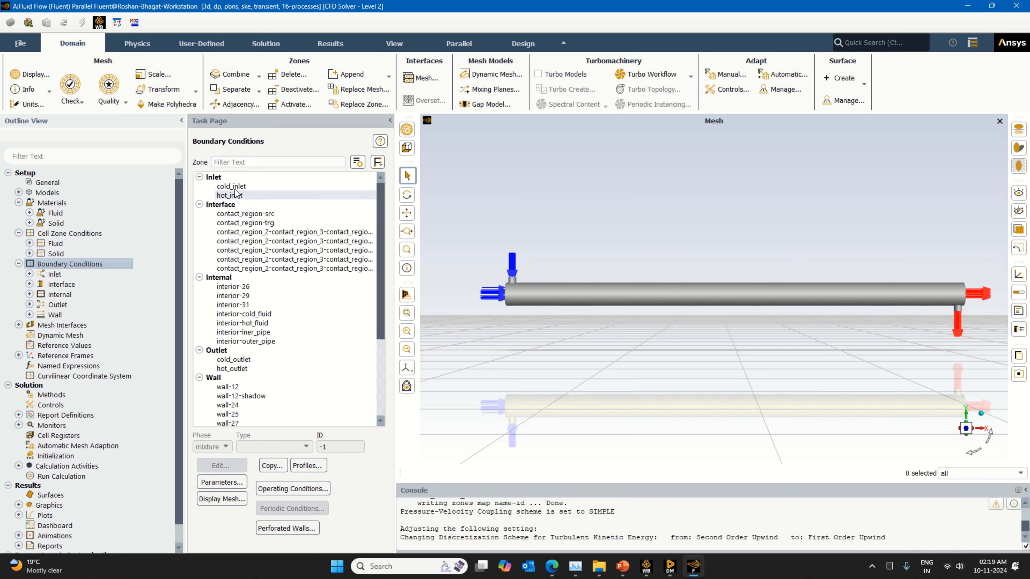
left_click(232, 186)
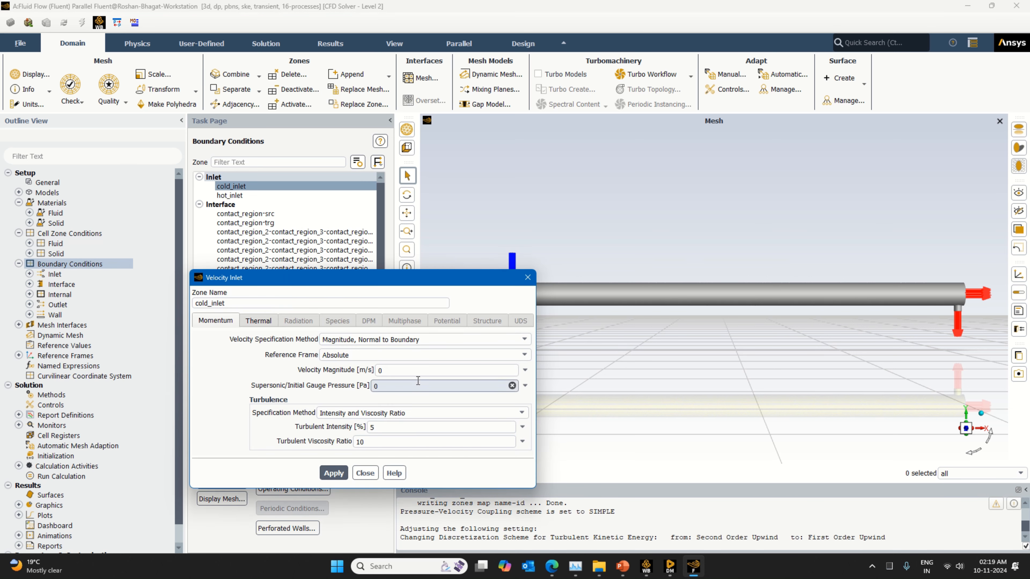
left_click(527, 278)
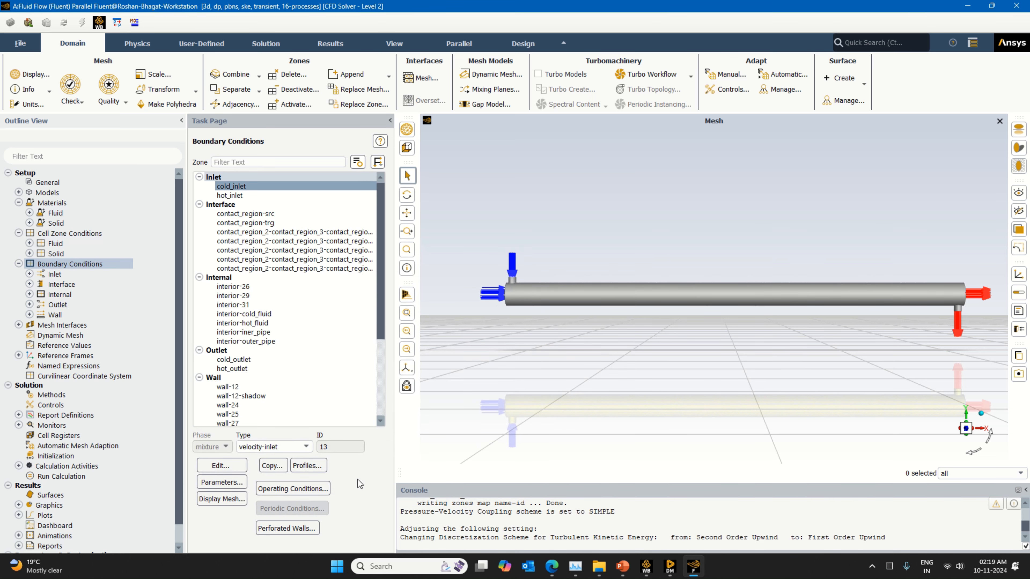
left_click(284, 446)
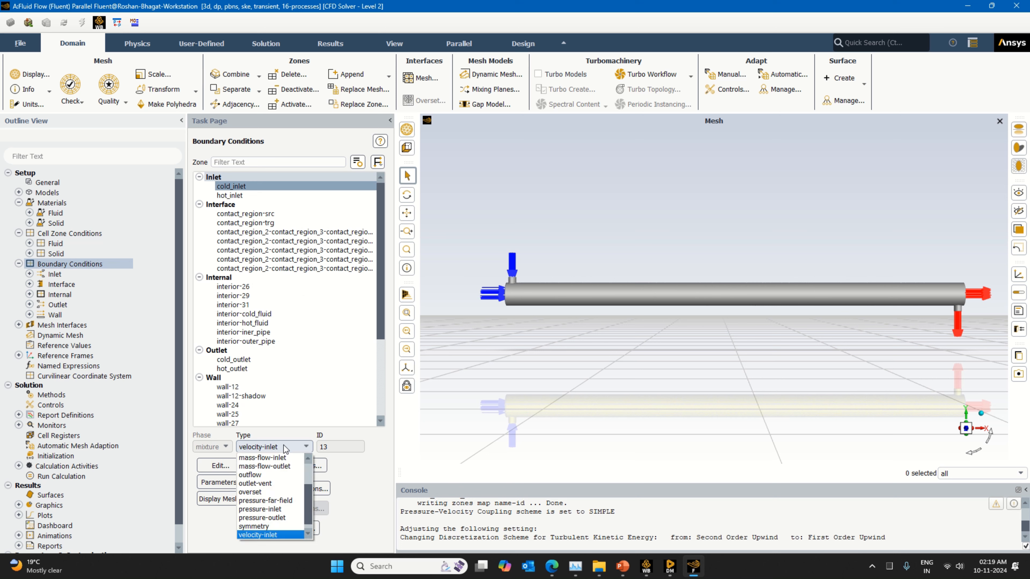
left_click(277, 458)
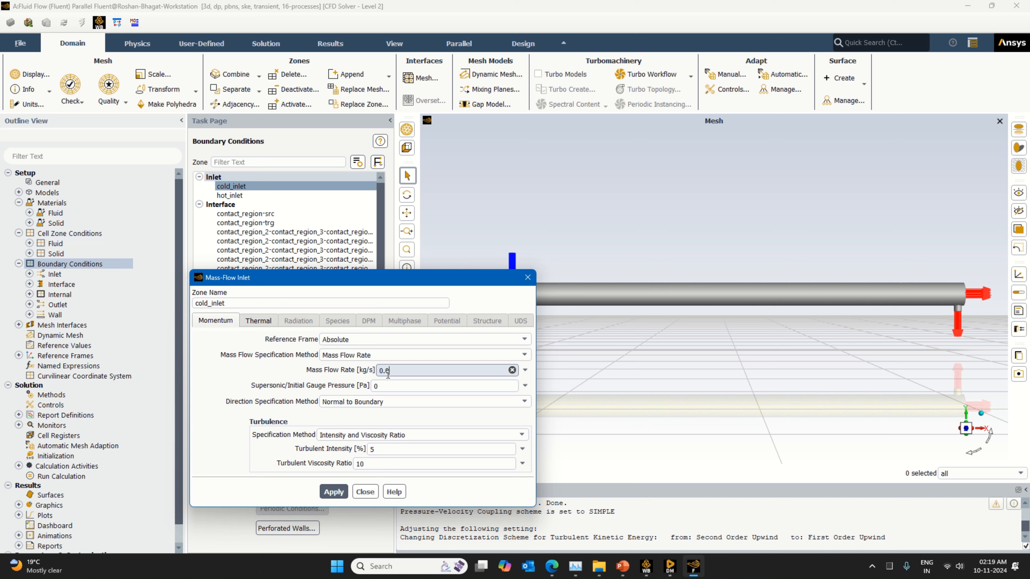
Set the cold_inlet mass flow rate to 0.056 kg/s, check its thermal condition and apply the settings.
type("5")
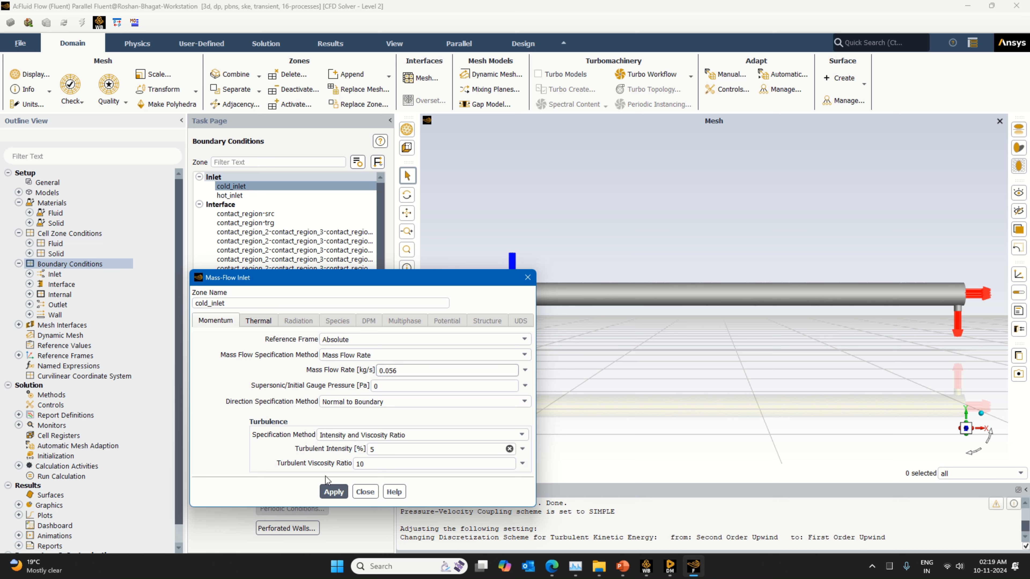
left_click(334, 492)
left_click(333, 492)
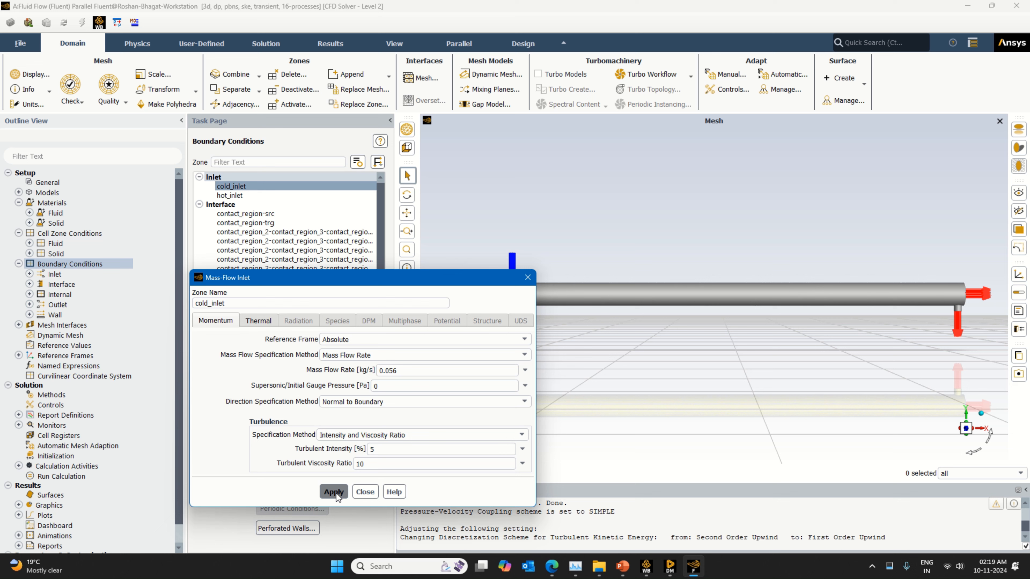
left_click(333, 492)
left_click(258, 322)
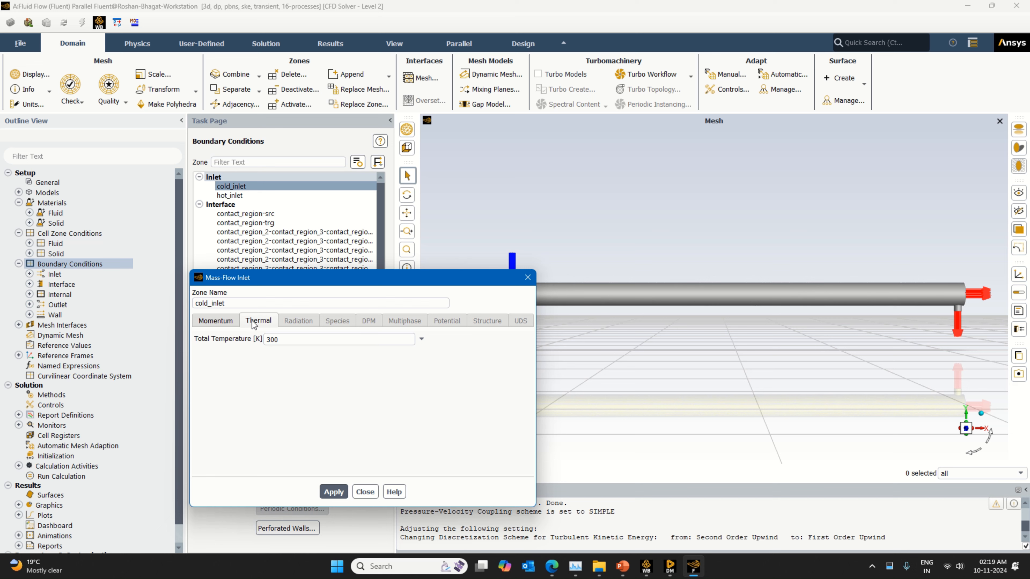
left_click(226, 321)
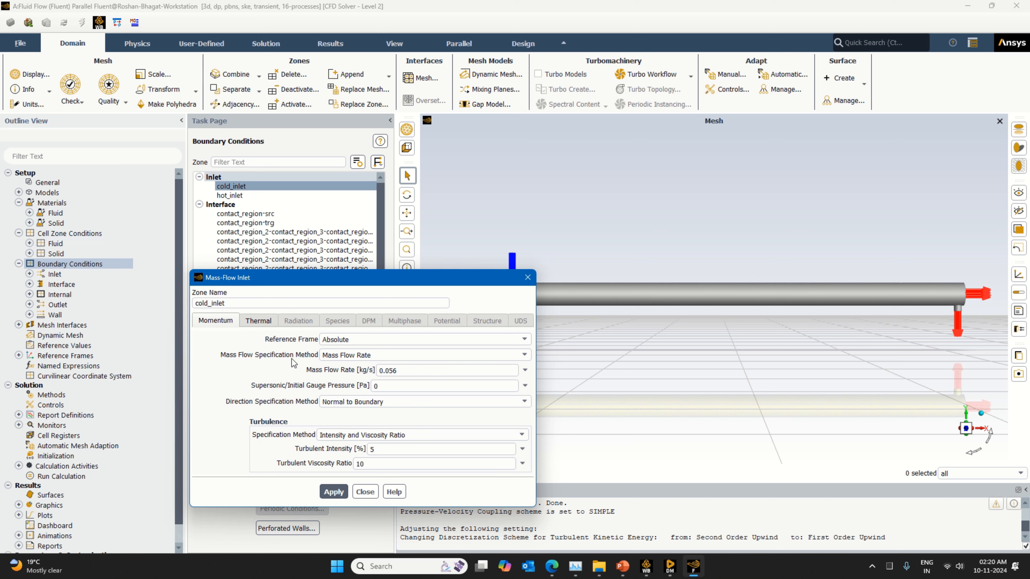
left_click(340, 489)
left_click(364, 491)
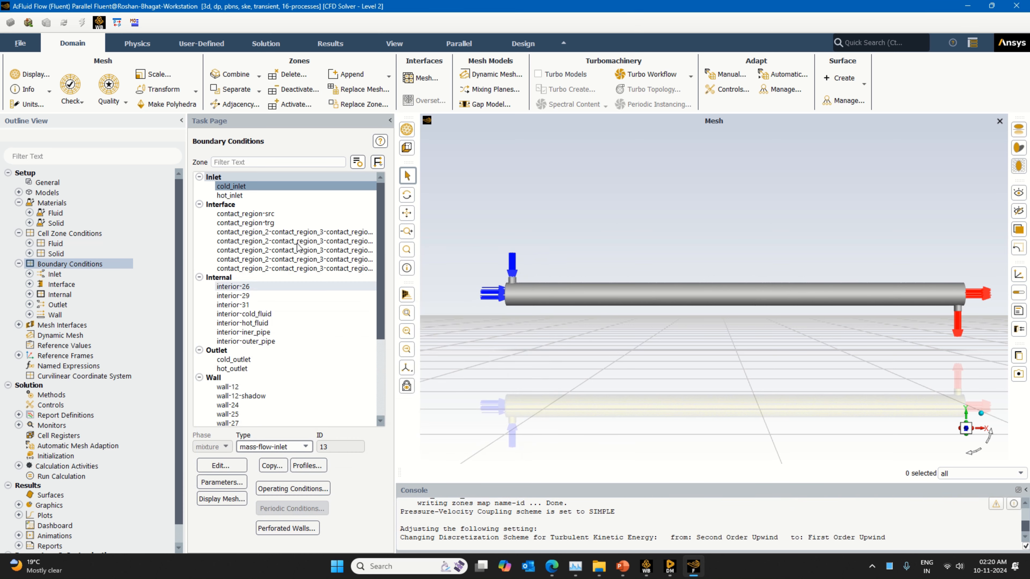
Change hot_inlet to a mass-flow-inlet and apply a mass flow rate of 0.0555 kg/s.
left_click(247, 196)
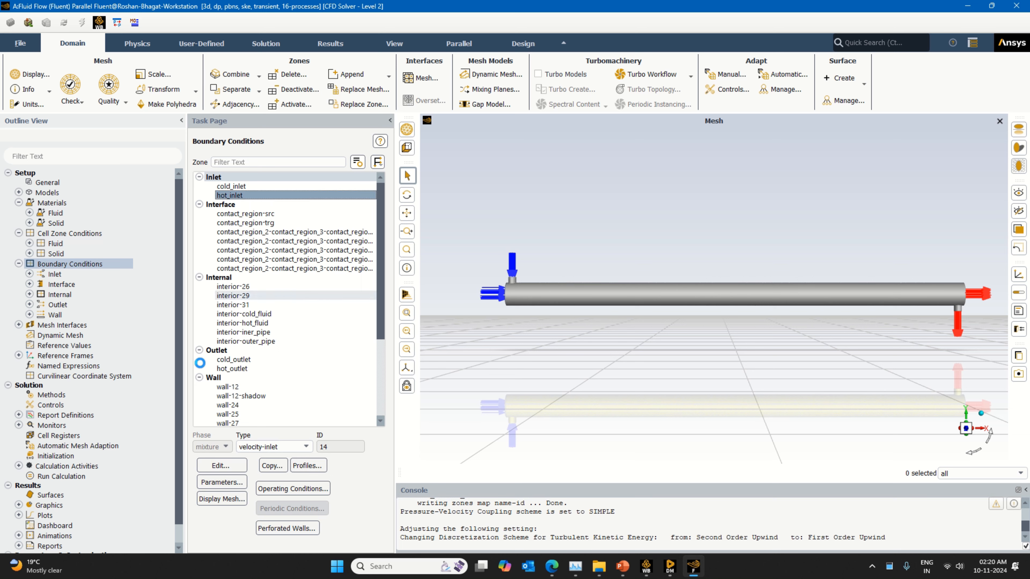
left_click(227, 465)
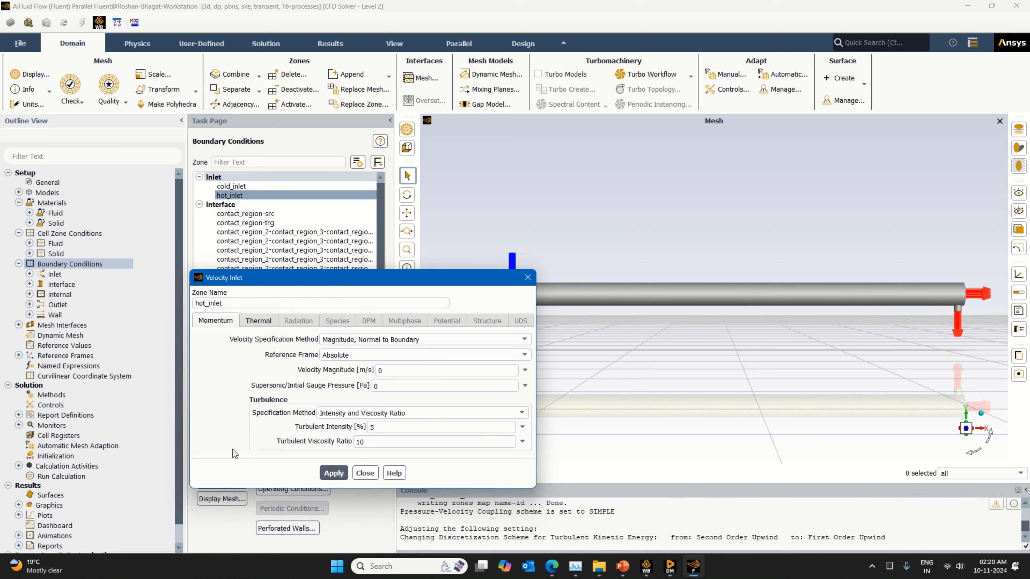
left_click(528, 277)
left_click(288, 448)
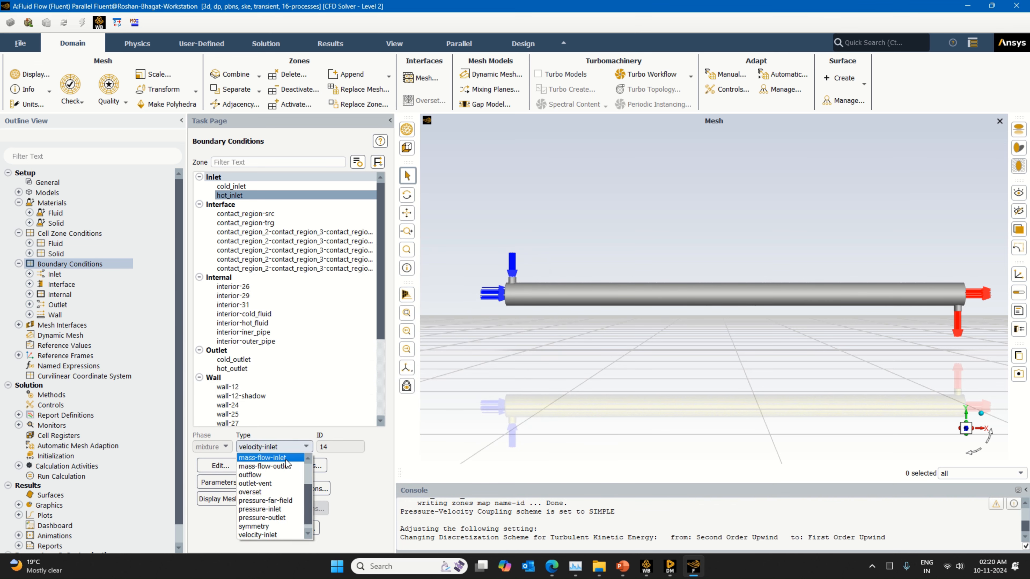
left_click(285, 458)
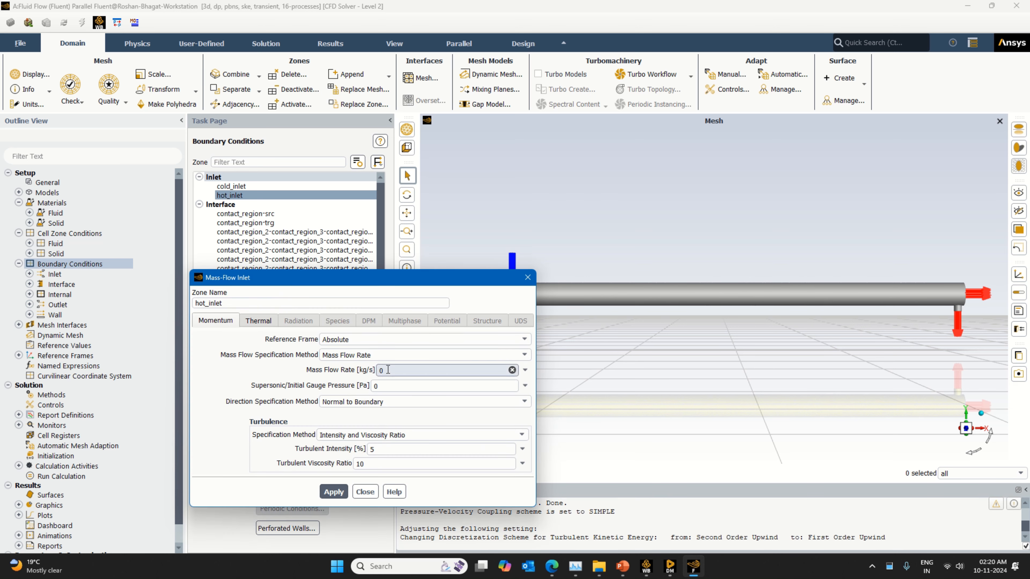
type("0.0555")
left_click(334, 492)
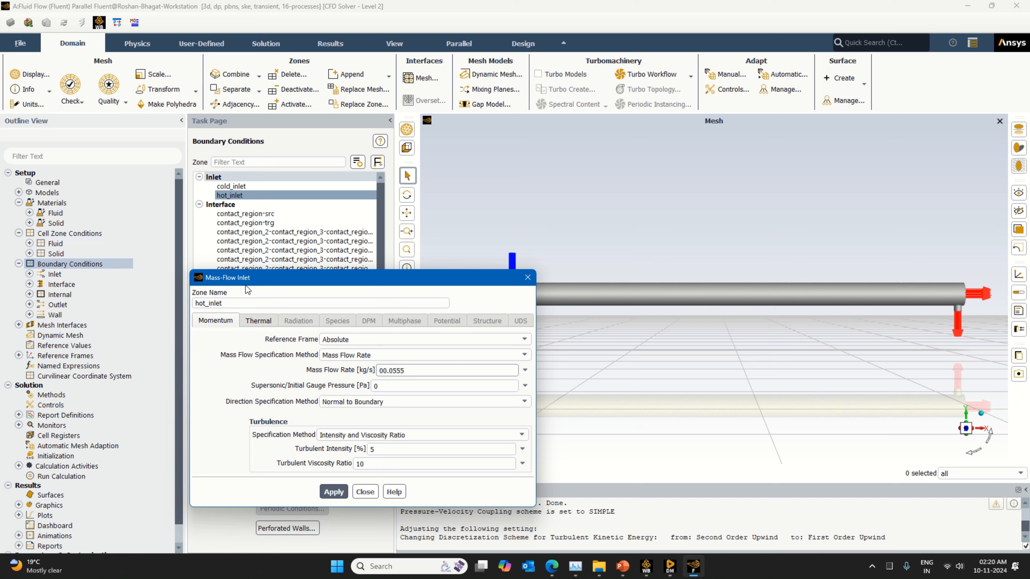
Set the total temperature of hot_inlet to 343 K and apply it.
left_click(258, 322)
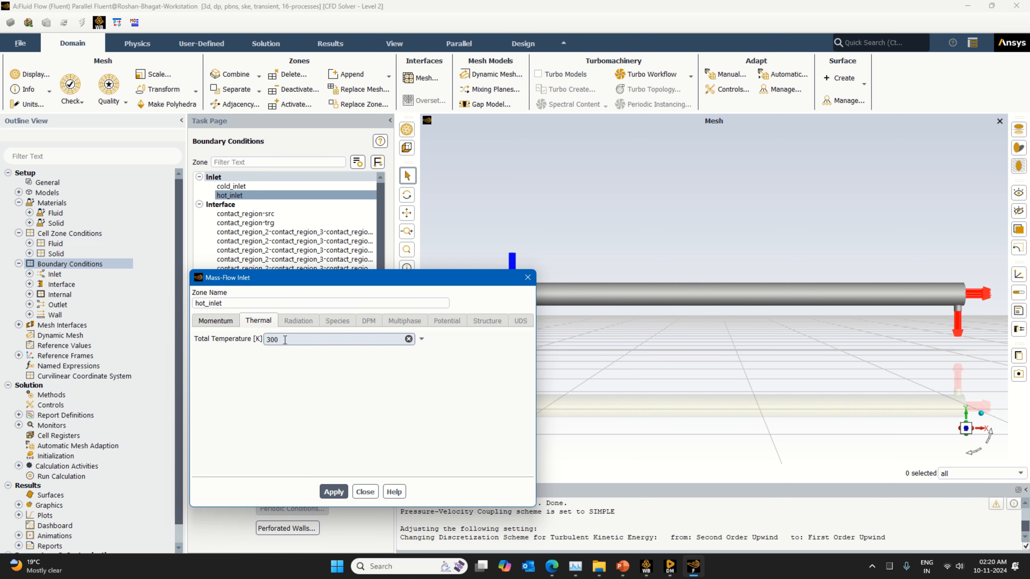
double_click(276, 339)
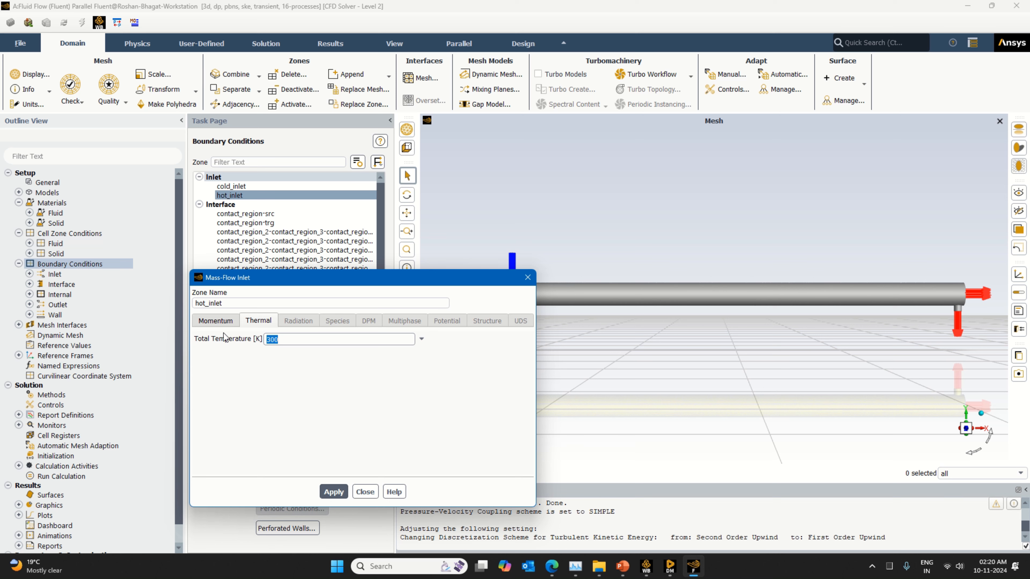
type("343")
left_click(334, 492)
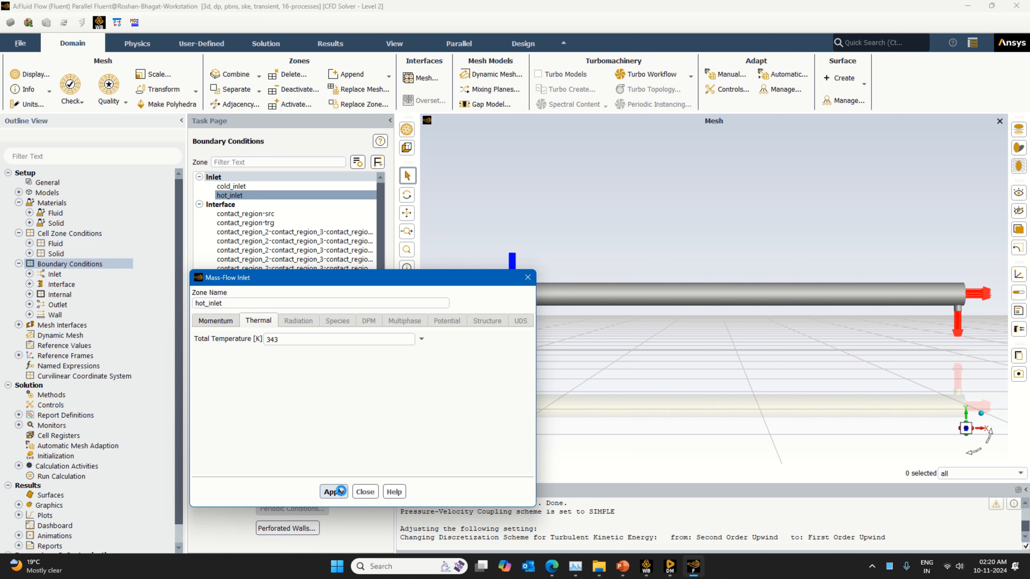
left_click(342, 492)
left_click(369, 491)
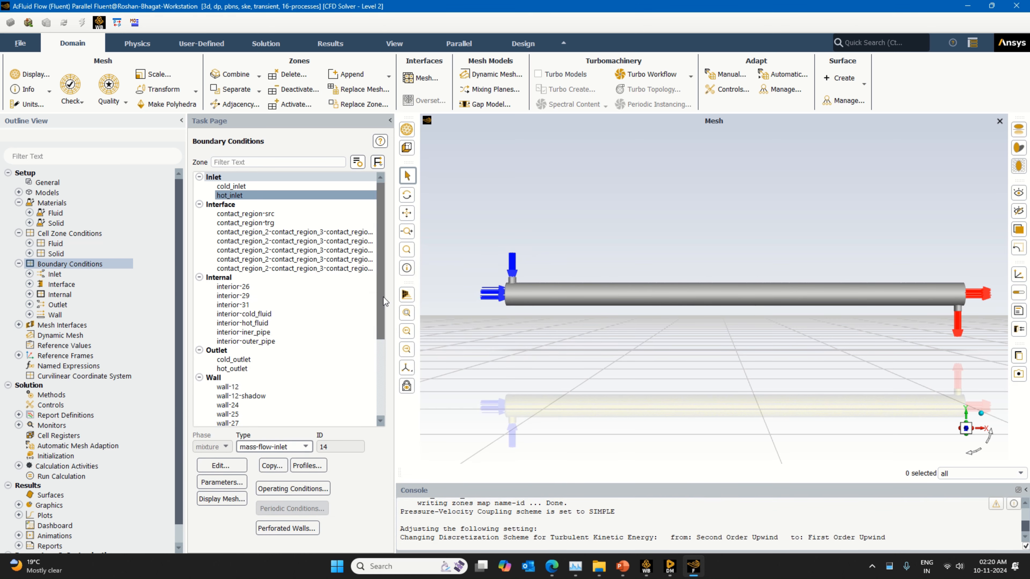
Apply the wall-outer_pipe boundary's thermal conditions with aluminum as the wall material.
left_click_drag(383, 297, 381, 395)
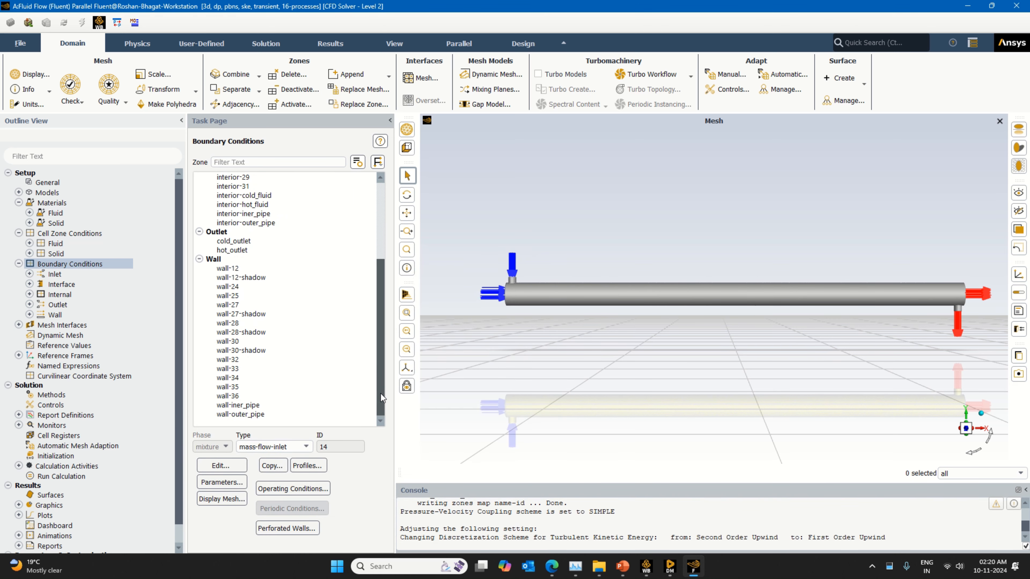
left_click(243, 414)
left_click(244, 467)
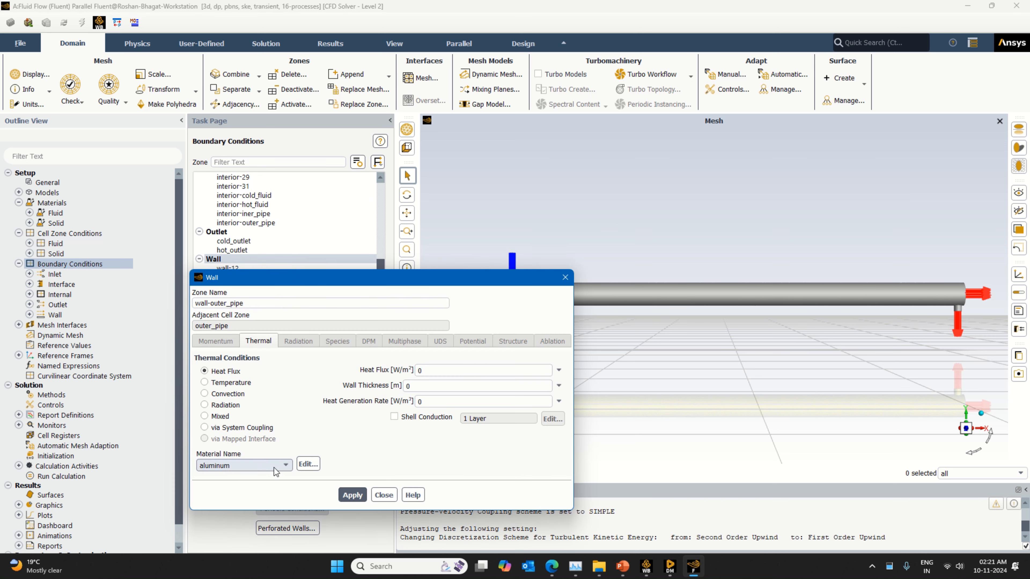
left_click(360, 496)
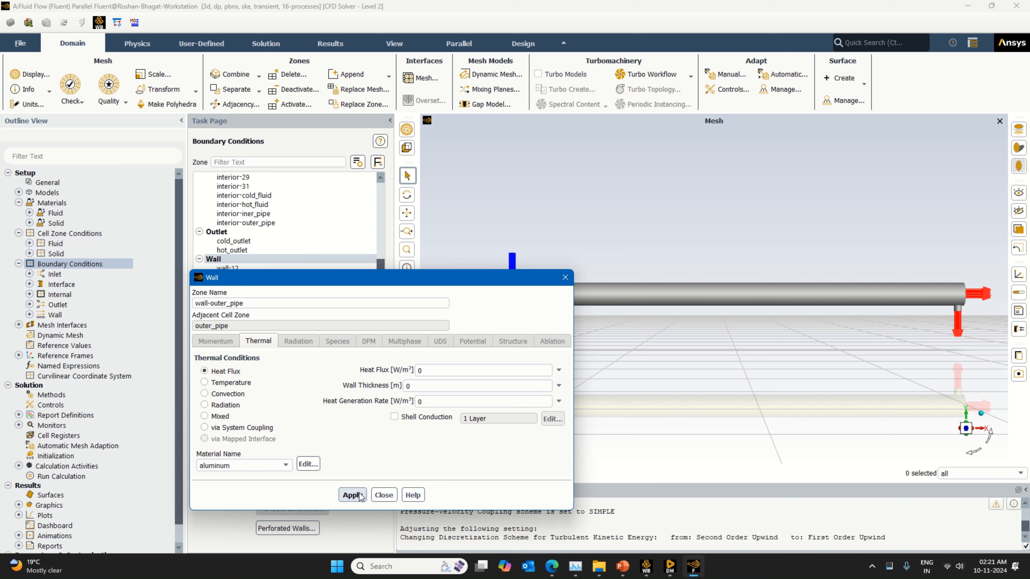
left_click(384, 495)
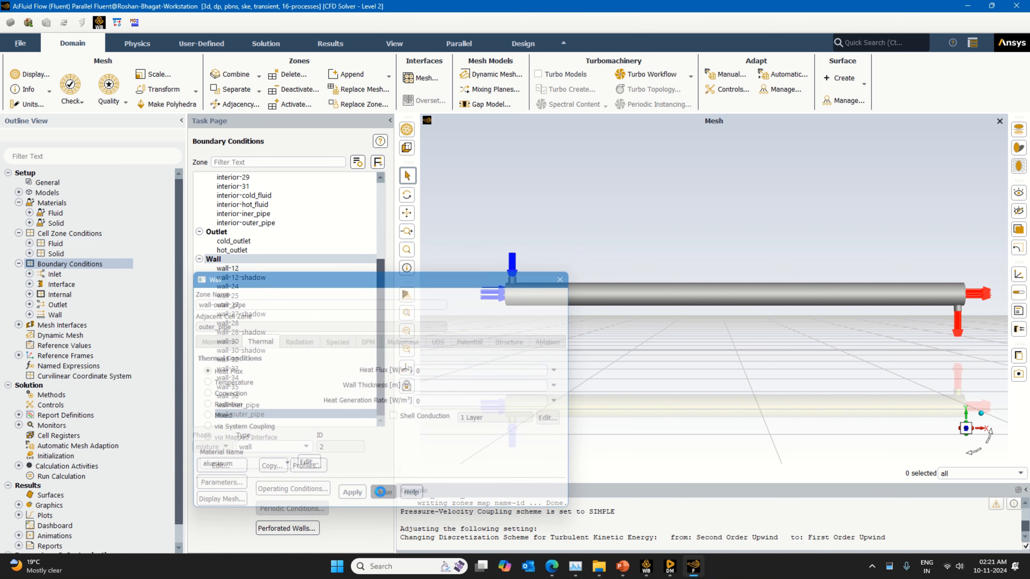
Assign copper as the material of the wall-iner_pipe boundary and apply it.
left_click(249, 405)
left_click(237, 464)
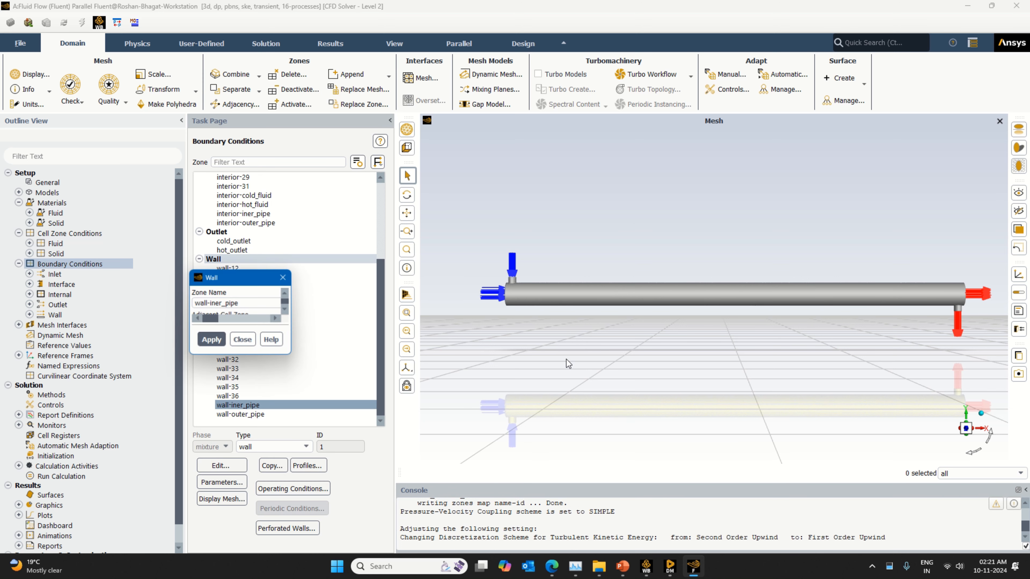
left_click(263, 466)
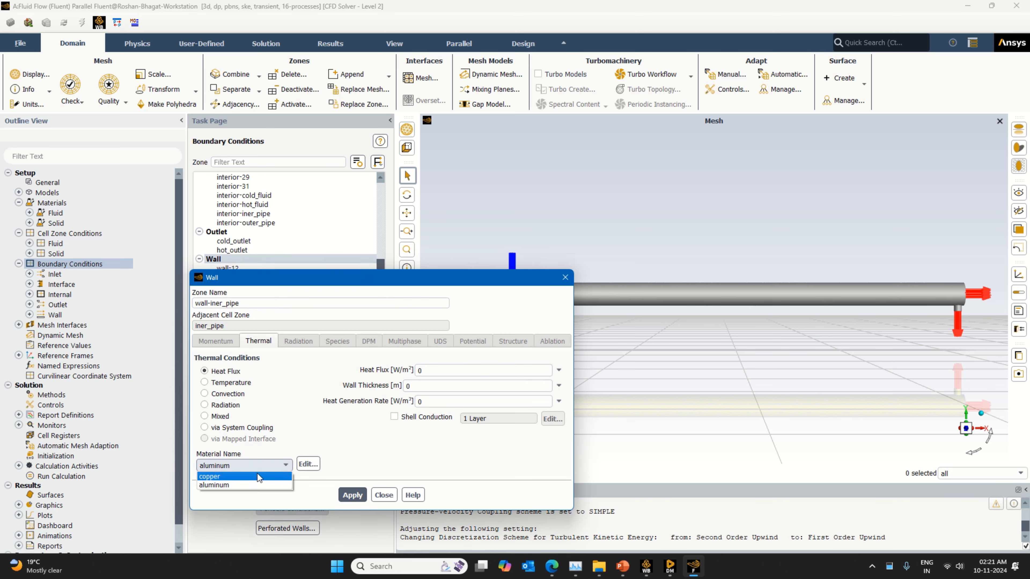
left_click(243, 481)
left_click(352, 495)
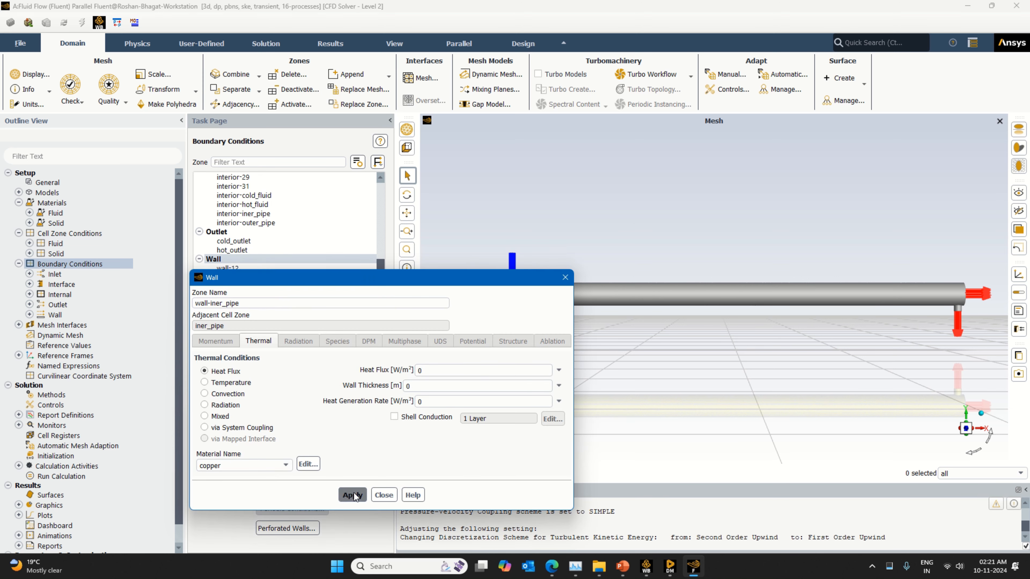
left_click(390, 495)
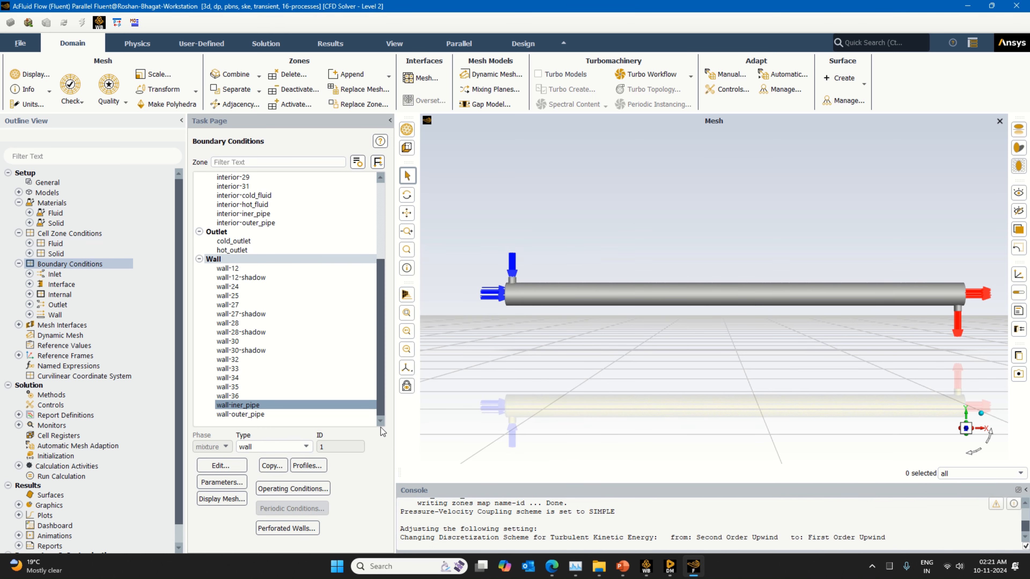
left_click_drag(380, 406, 389, 309)
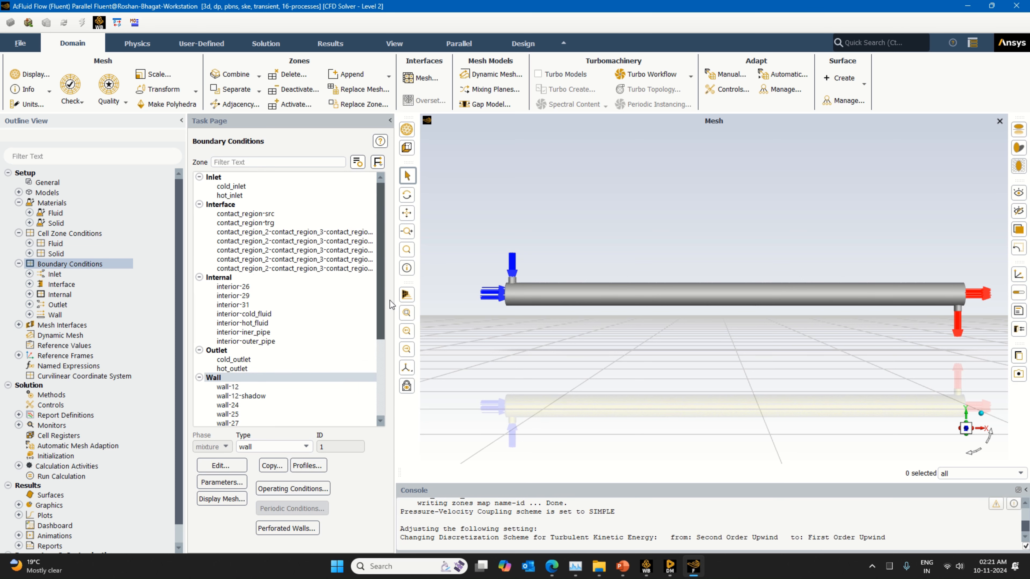
mouse_move(390, 326)
left_mouse_down()
mouse_move(391, 371)
mouse_move(392, 334)
left_mouse_up()
left_click_drag(384, 313, 390, 405)
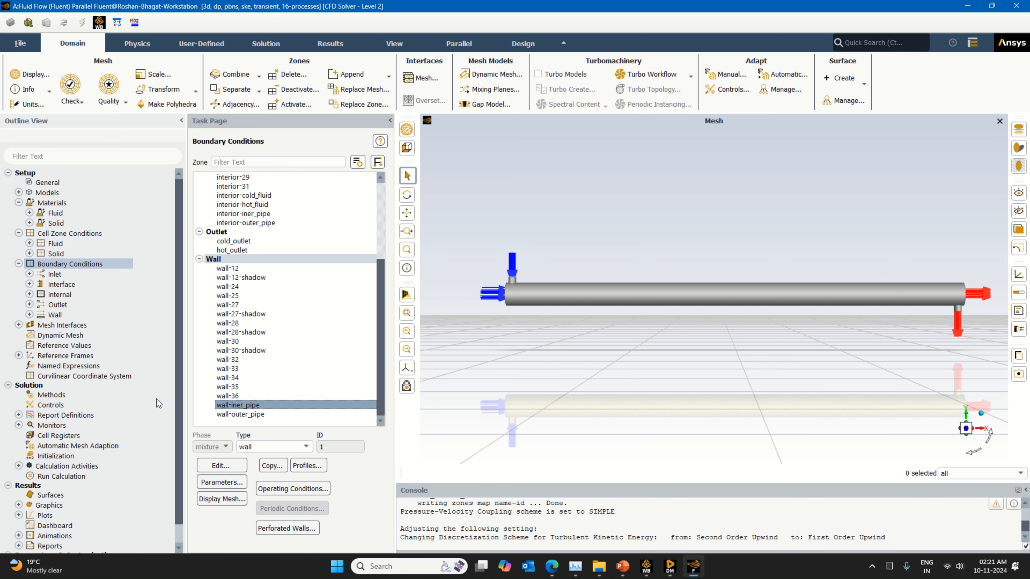
Start a new area-weighted average surface report definition of total temperature on cold_outlet.
scroll(158, 404, "down", 1)
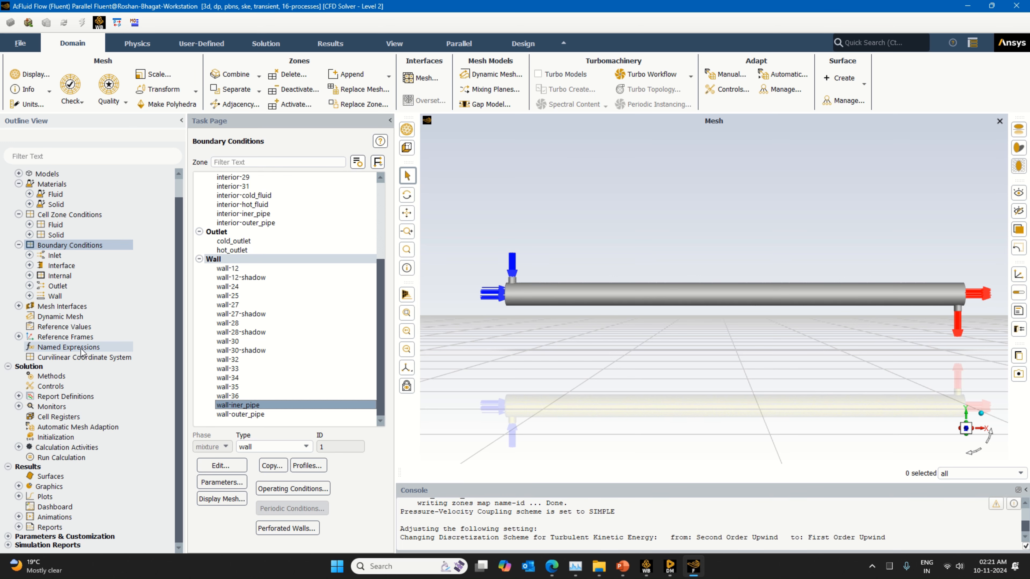
double_click(65, 396)
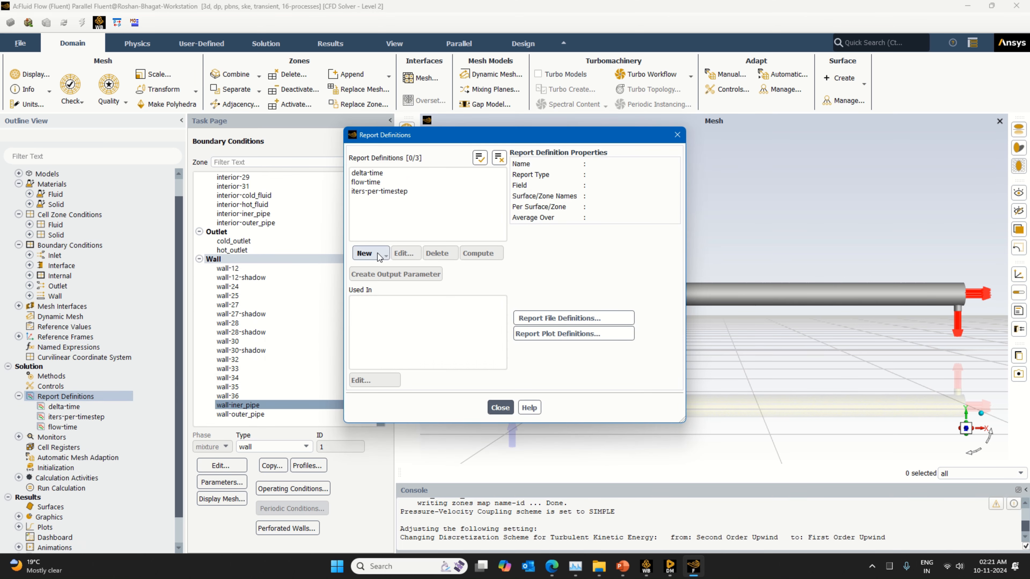
left_click(380, 256)
mouse_move(409, 268)
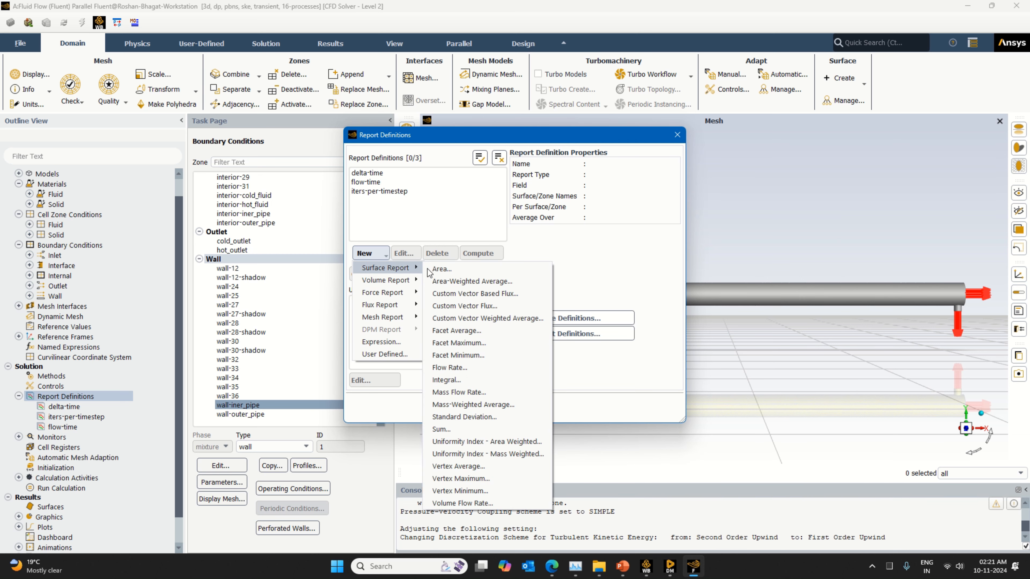
left_click(471, 282)
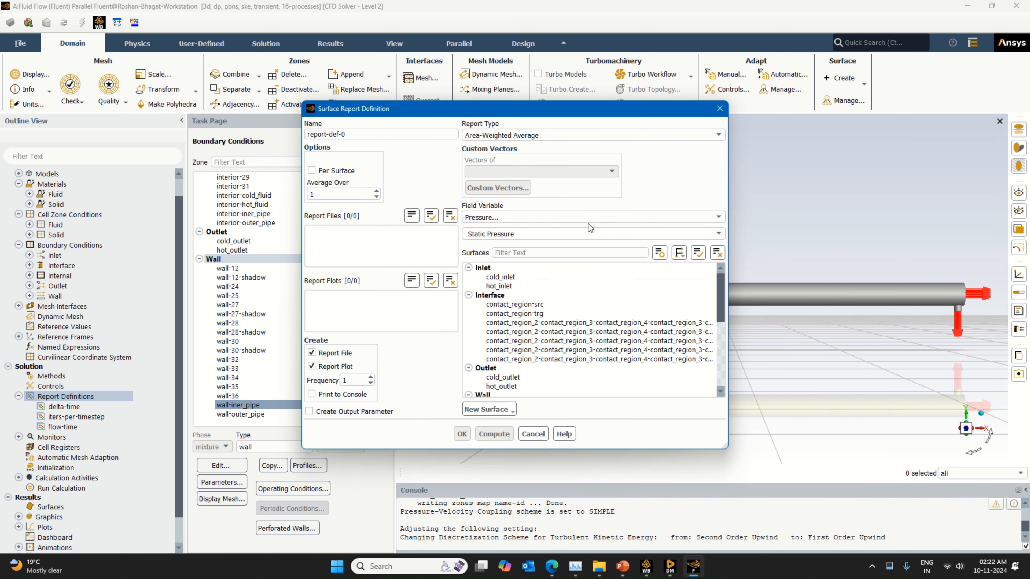
left_click(687, 216)
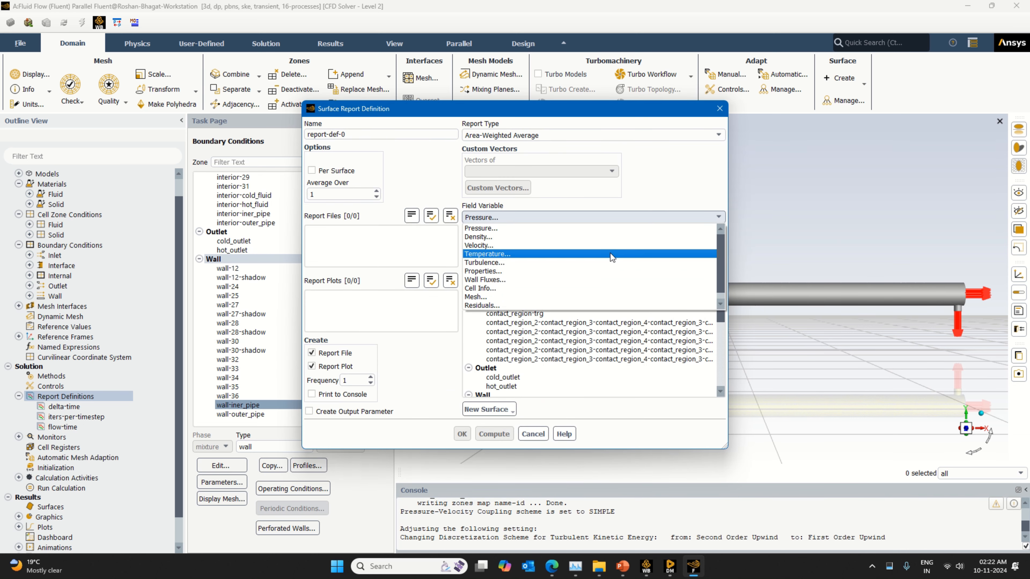
left_click(610, 253)
left_click(718, 234)
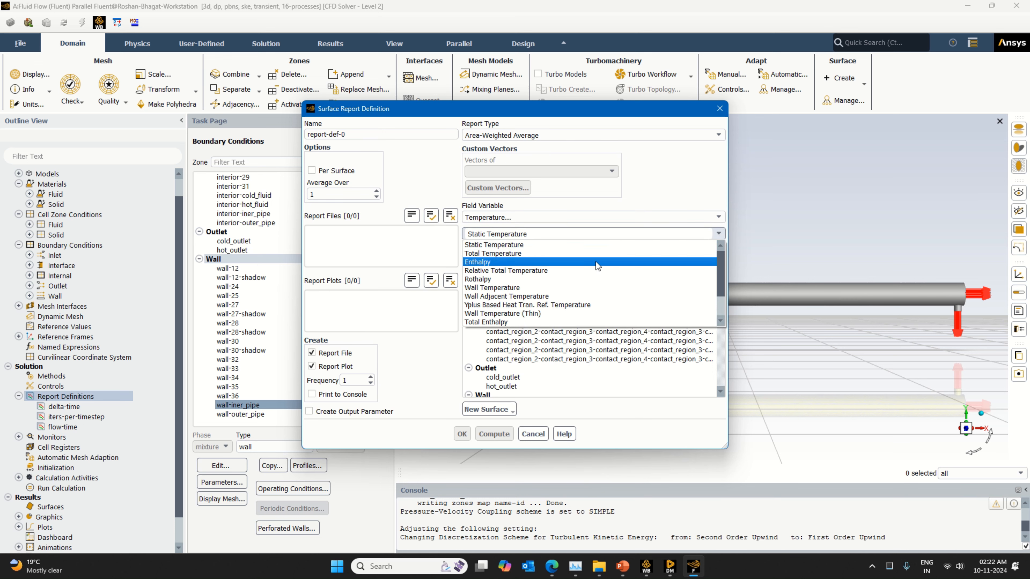
left_click(596, 255)
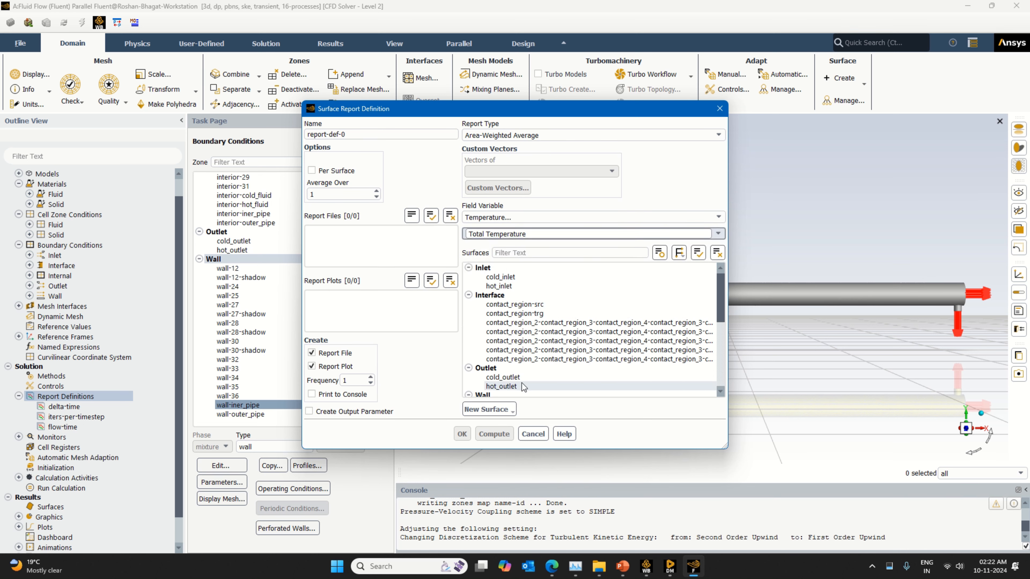
left_click(519, 376)
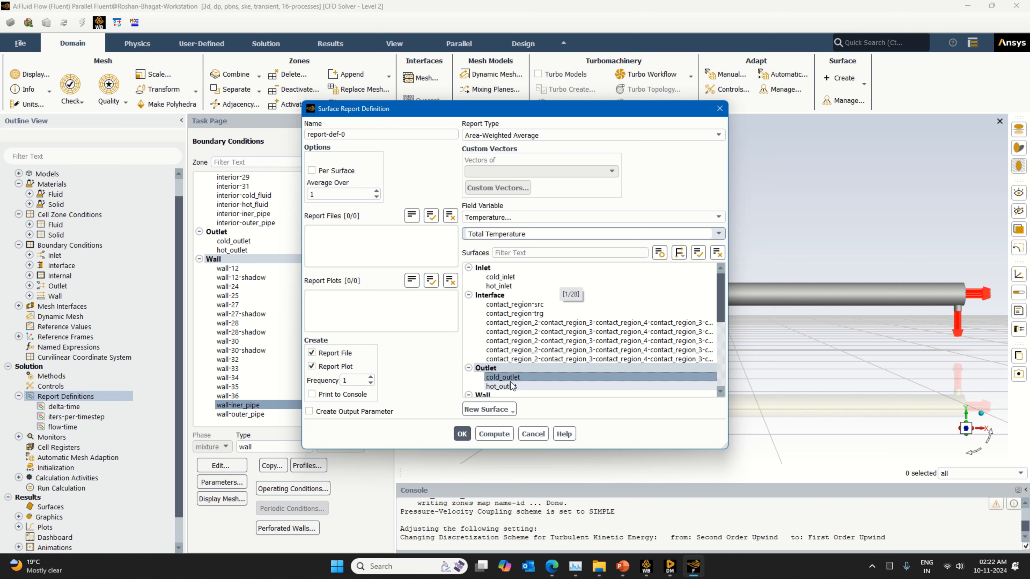
Enable console printing and an output parameter for the cold outlet report, name it cold-outlet-report-def-0 and create it.
left_click(348, 396)
left_click(351, 412)
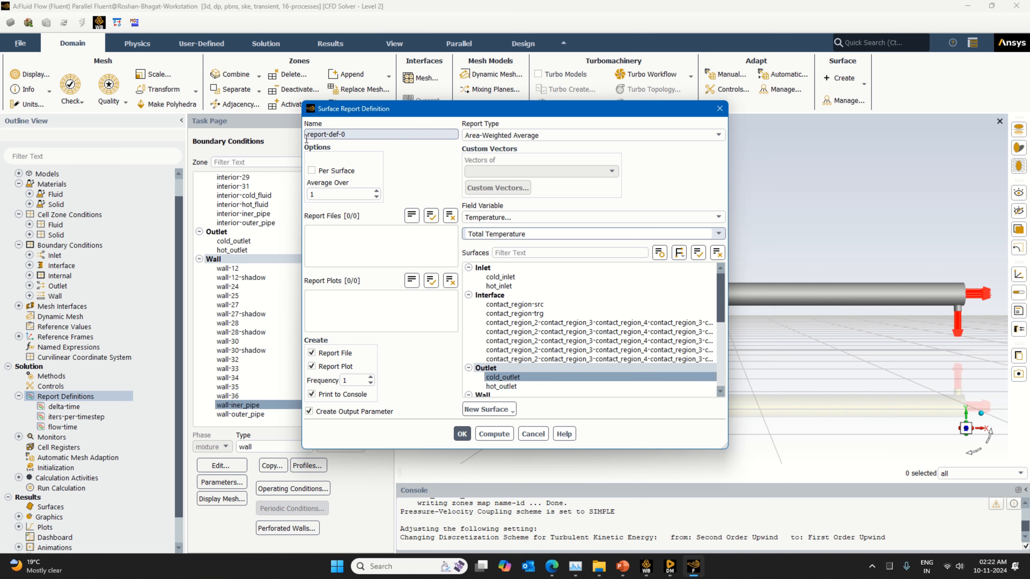
type("cold-outlet-")
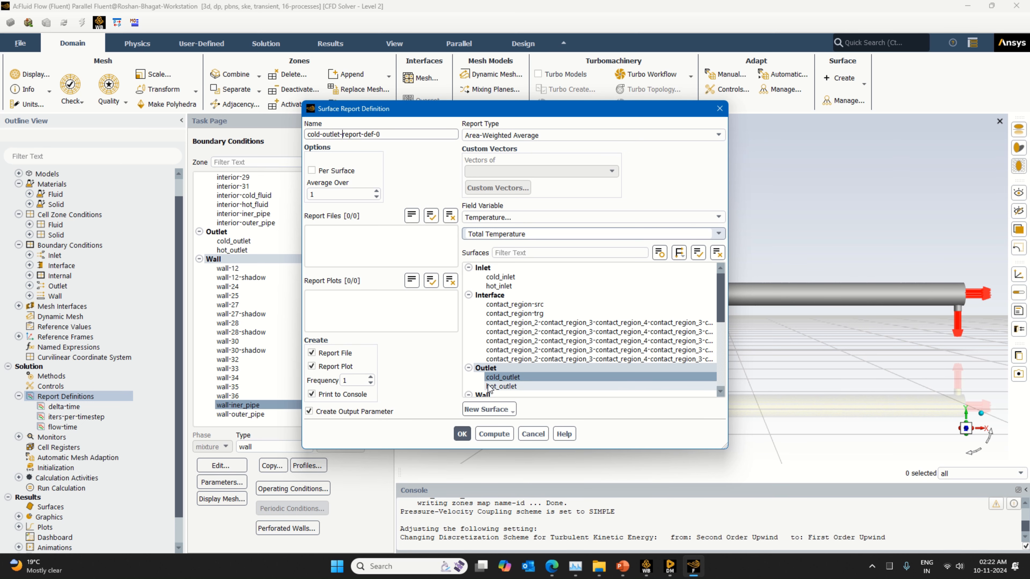
left_click(463, 433)
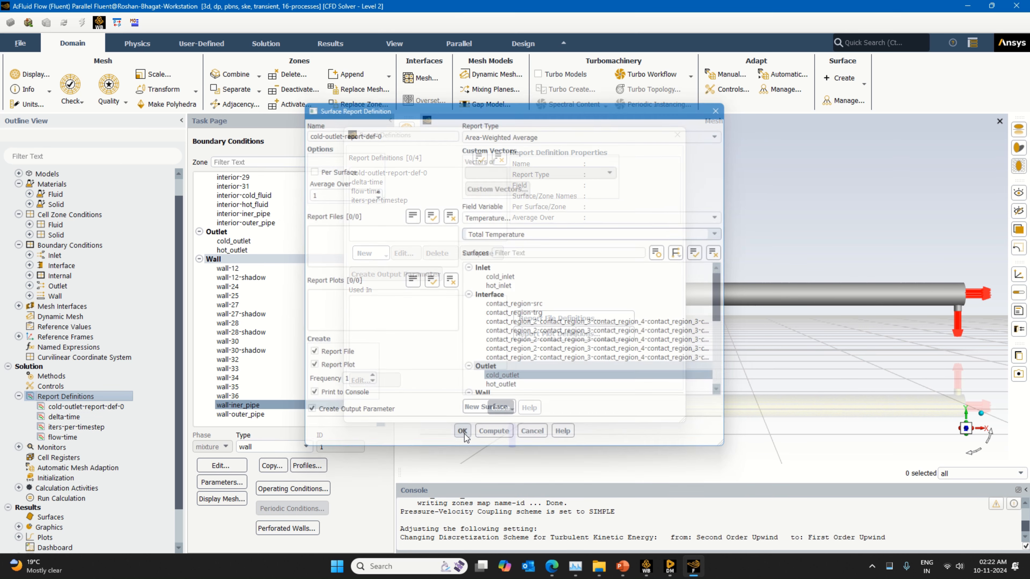
Start another area-weighted average surface report definition of total temperature, this one on hot_outlet.
left_click(371, 253)
mouse_move(385, 267)
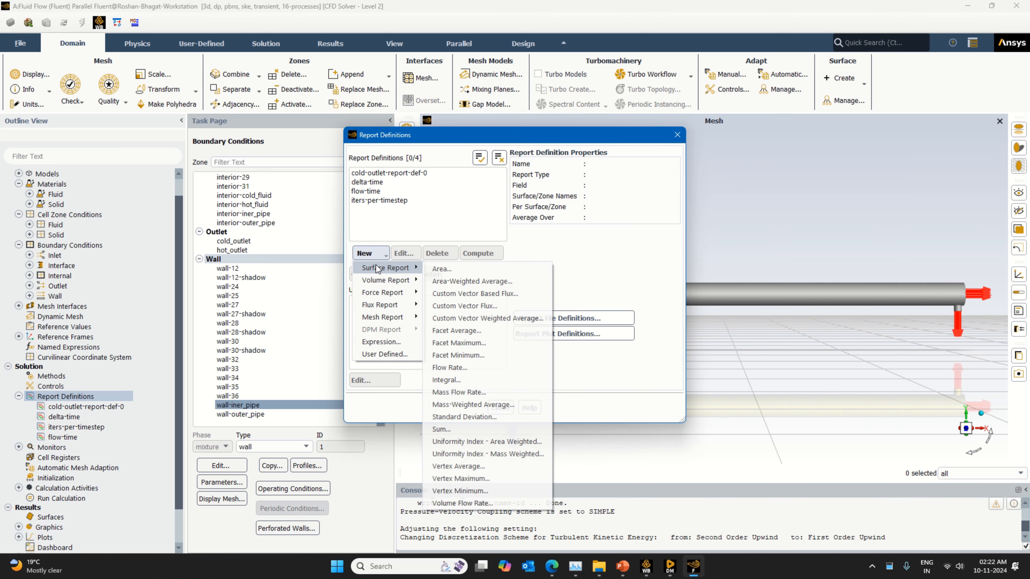
left_click(485, 284)
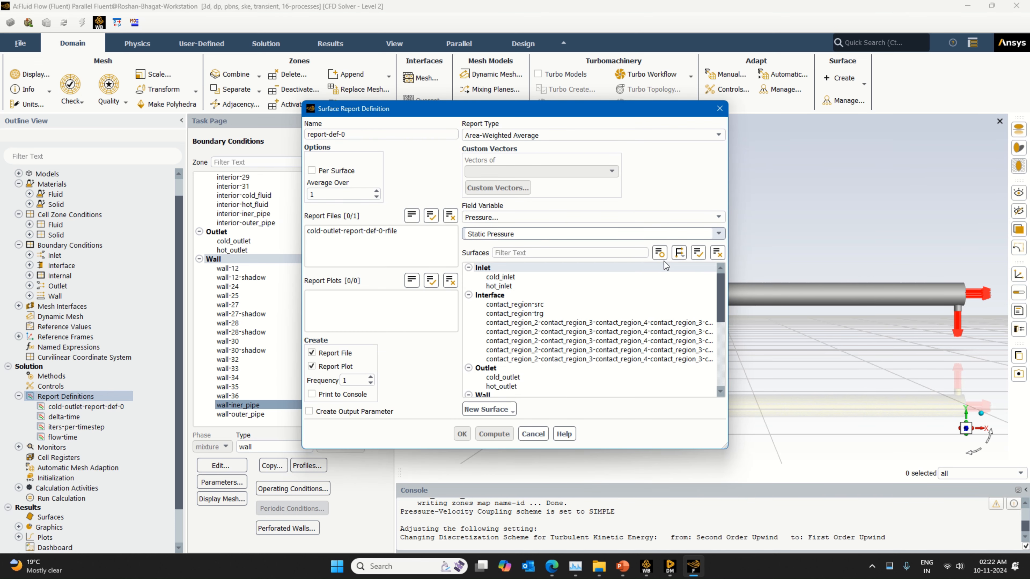
left_click(712, 218)
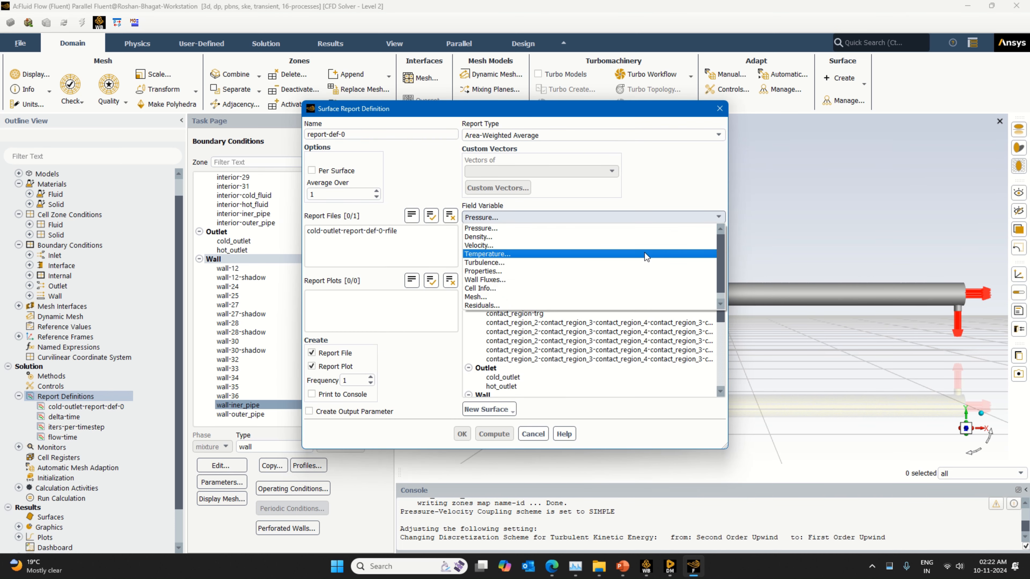
left_click(644, 252)
left_click(718, 235)
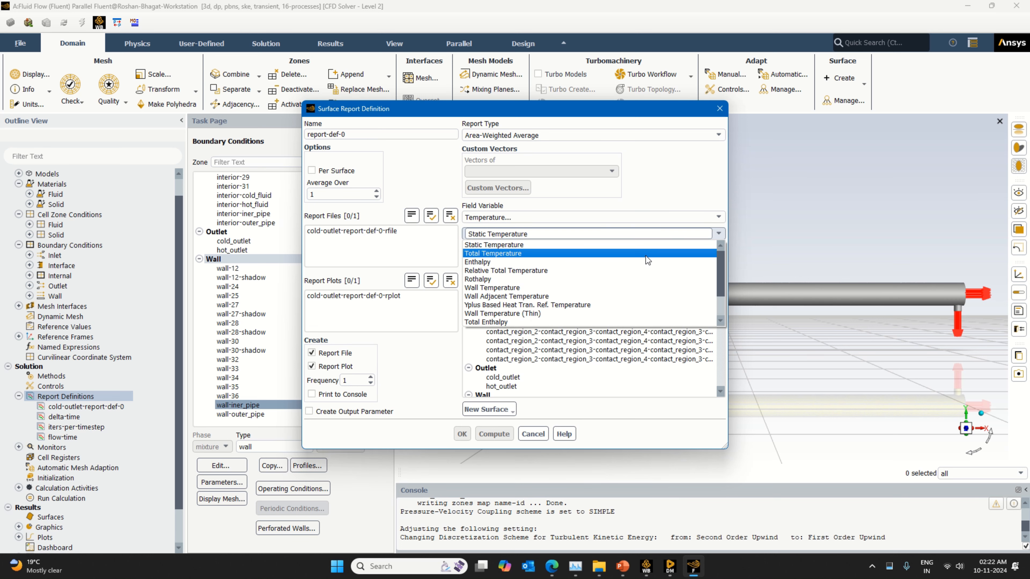
left_click(645, 256)
left_click(530, 388)
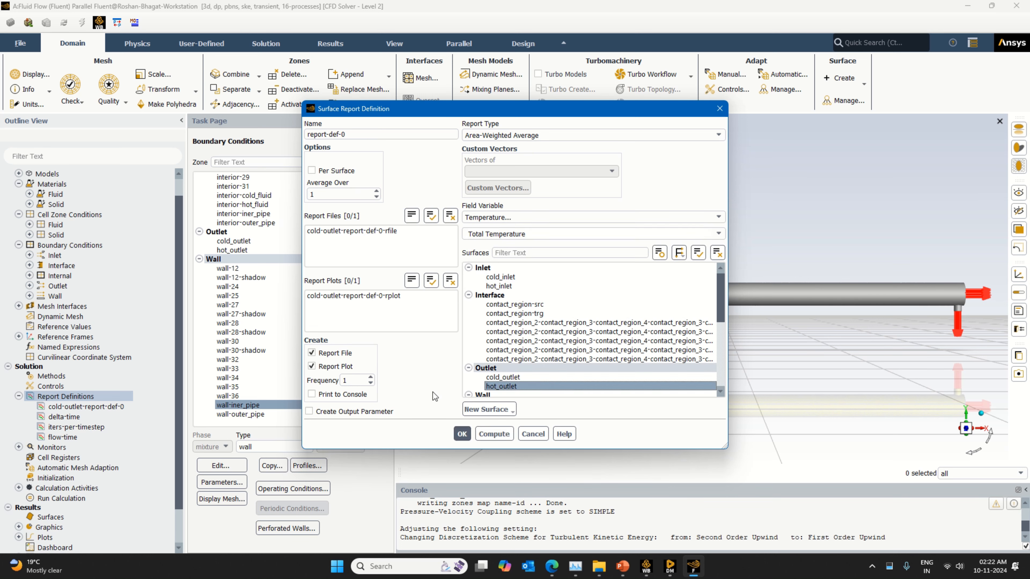
Enable console printing and an output parameter for the hot outlet report, name it hot-outlet-report-def-1, create it and close the report definitions.
left_click(311, 394)
left_click(341, 411)
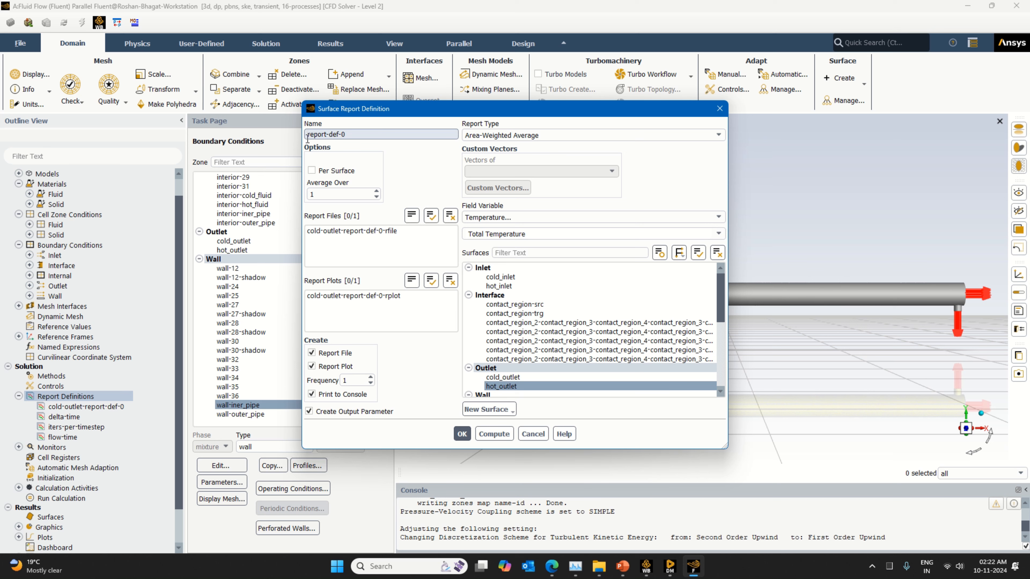
type("hot-outlet-")
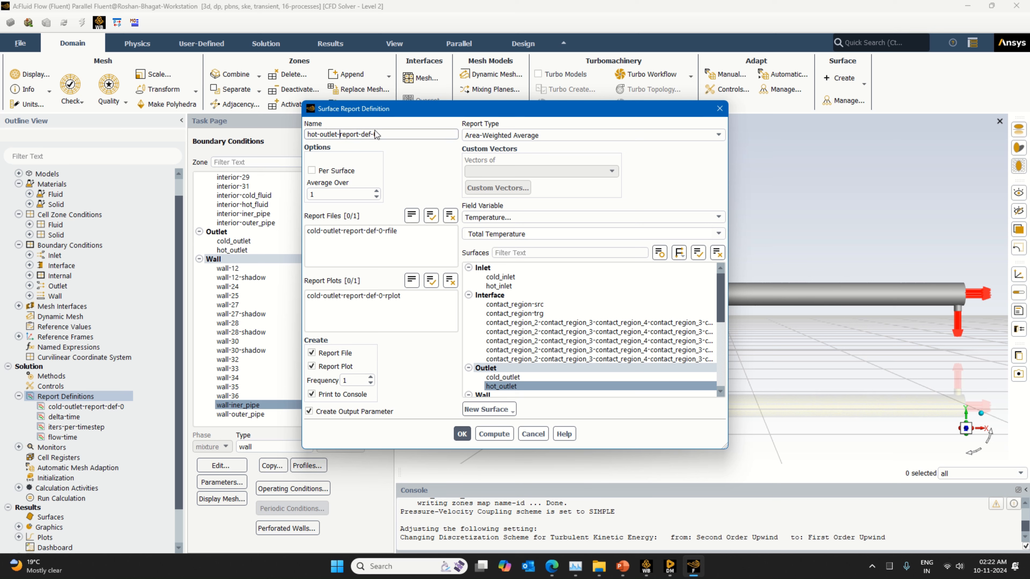
left_click_drag(382, 134, 374, 134)
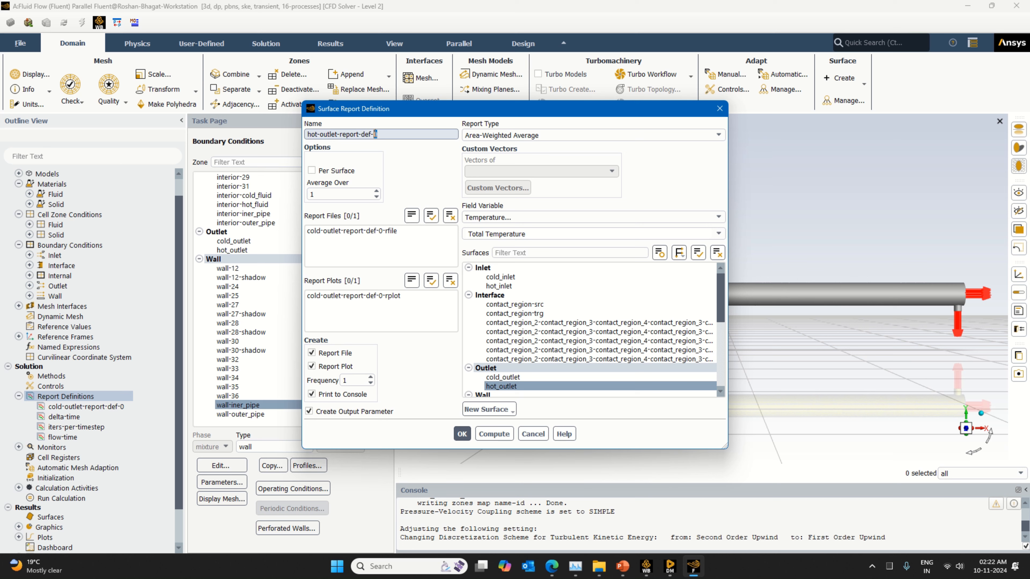
type("1")
left_click(462, 434)
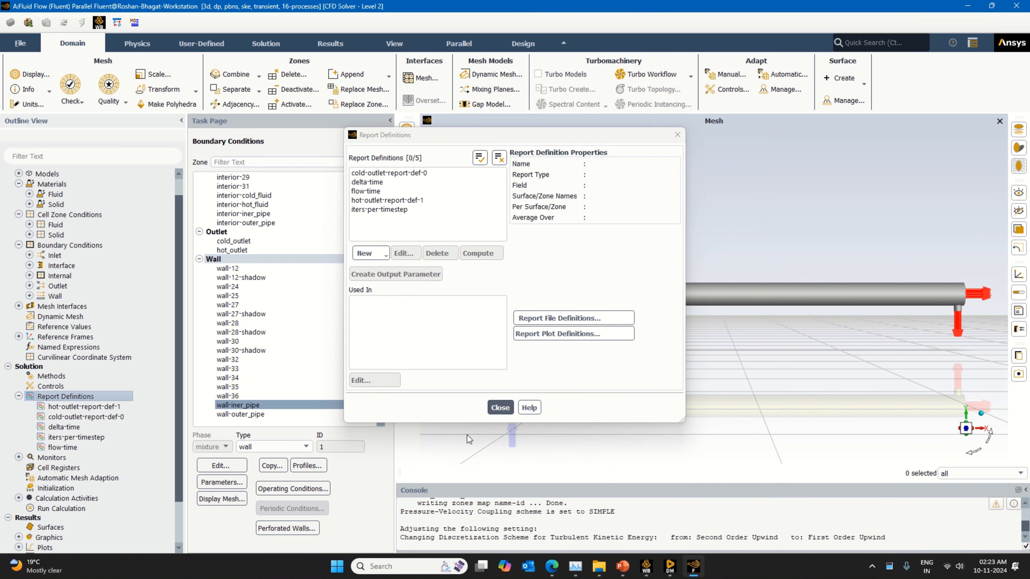
left_click(500, 408)
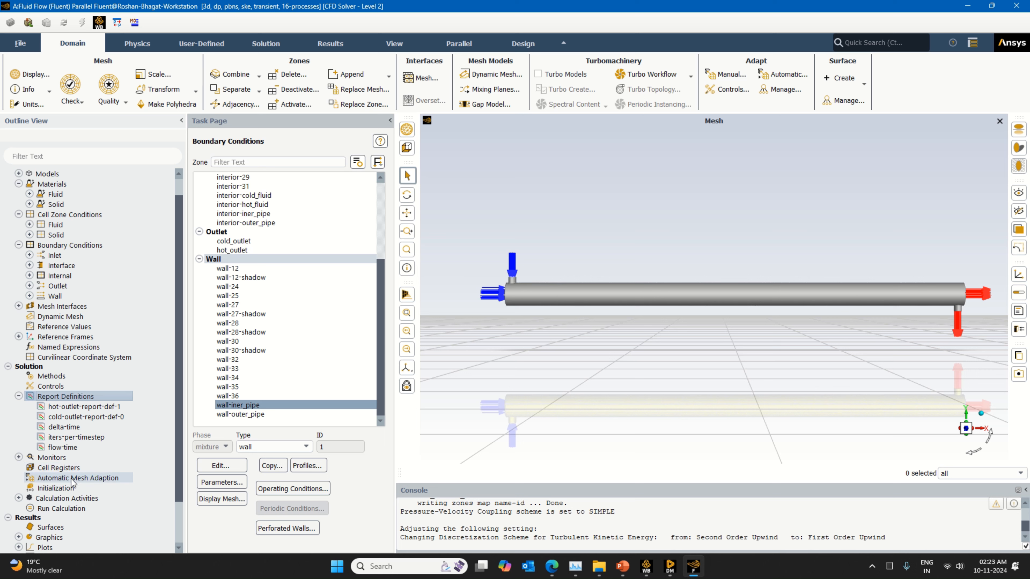
Initialize the solution with standard initialization.
double_click(73, 488)
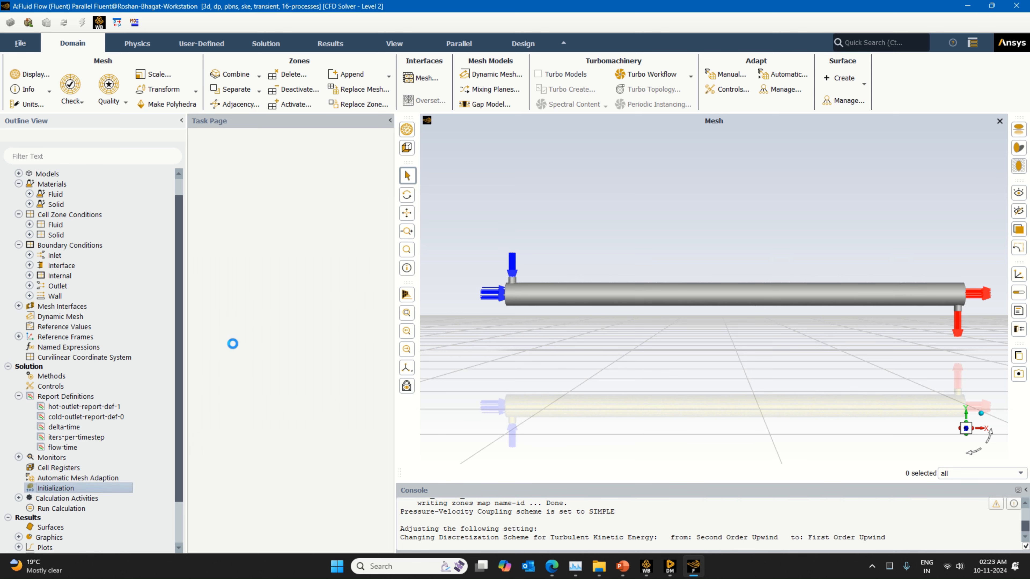
left_click(219, 426)
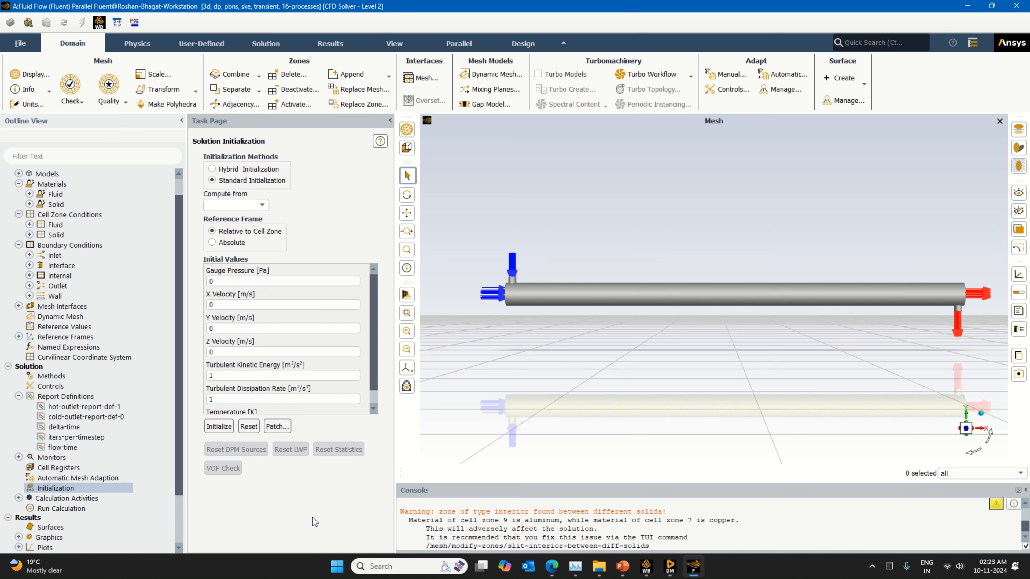
Set the calculation to autosave every 20 time steps.
double_click(113, 498)
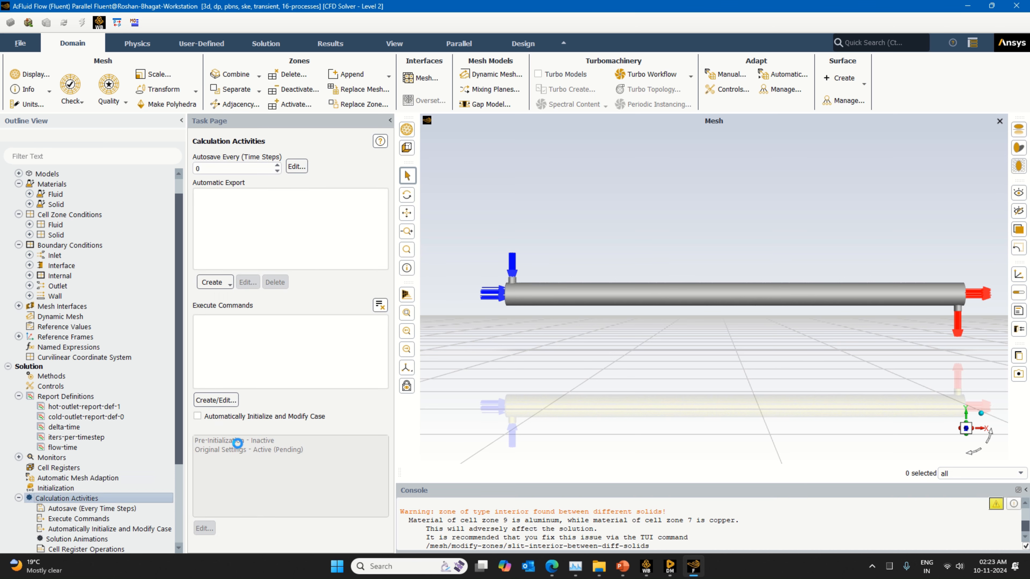
double_click(194, 168)
type("1")
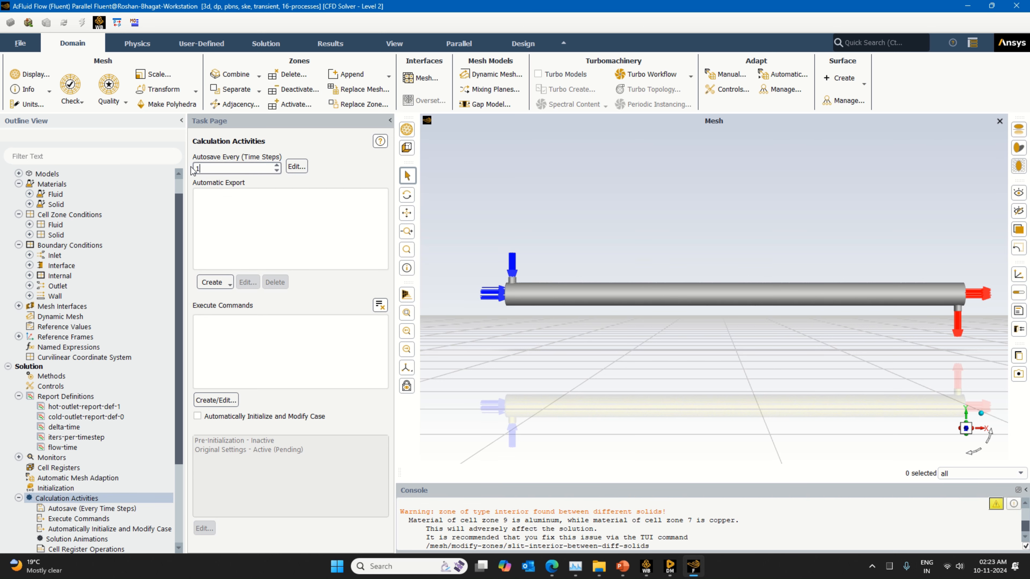
key("BackSpace")
type("20")
Define a new contour object of total temperature on all surfaces for a solution animation.
double_click(77, 538)
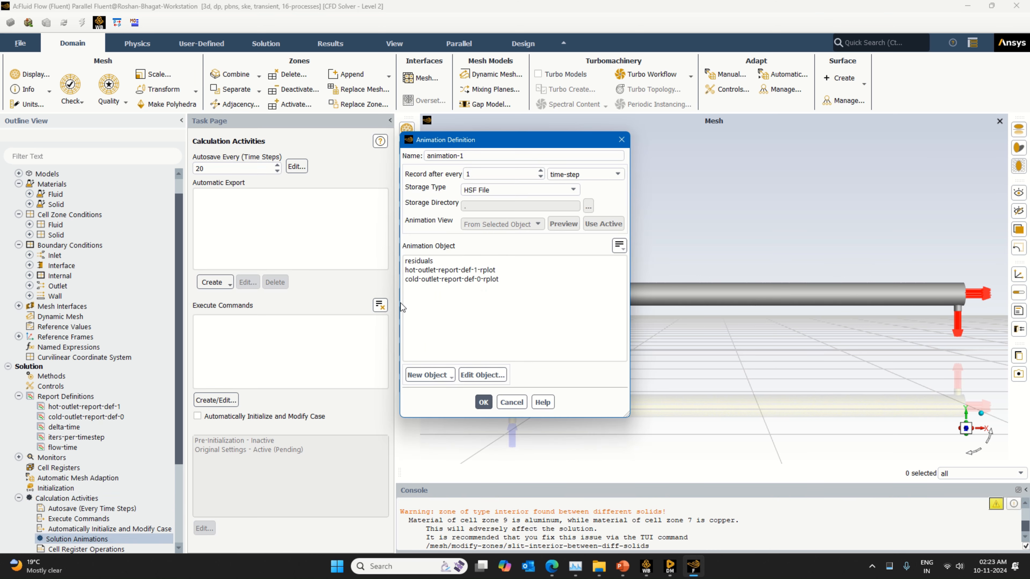
left_click(427, 375)
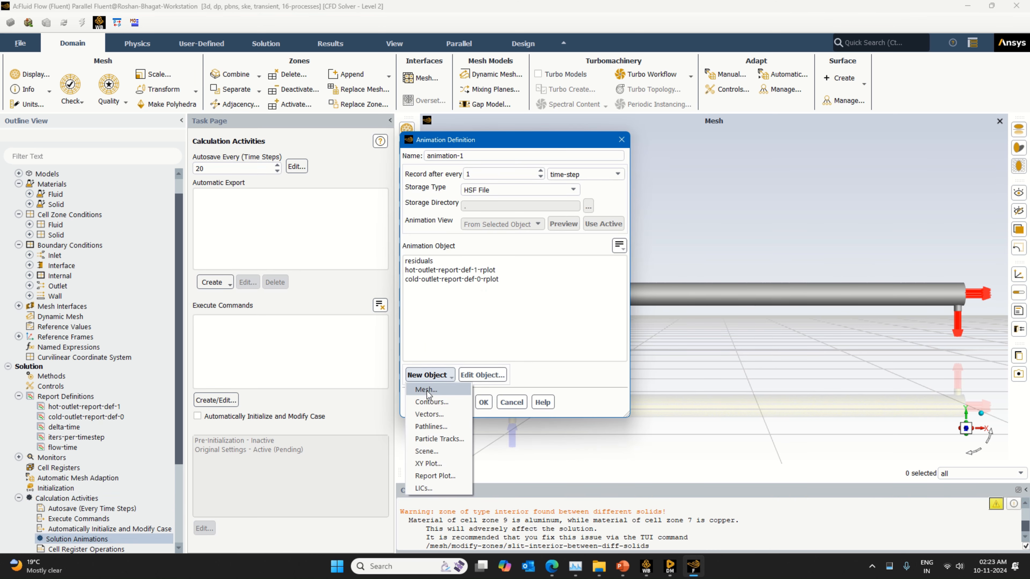
left_click(434, 401)
left_click(464, 327)
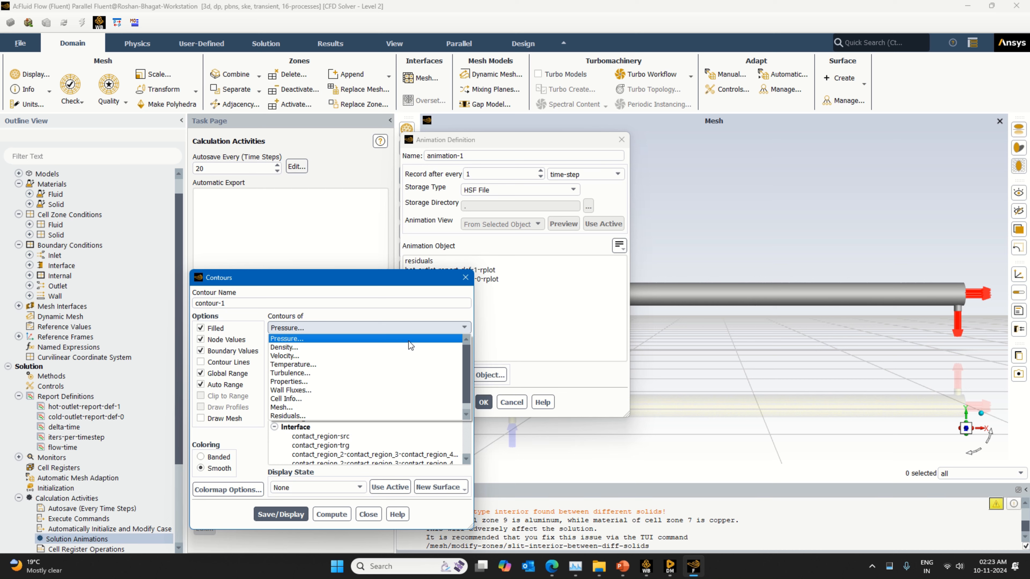
left_click(396, 365)
left_click(417, 344)
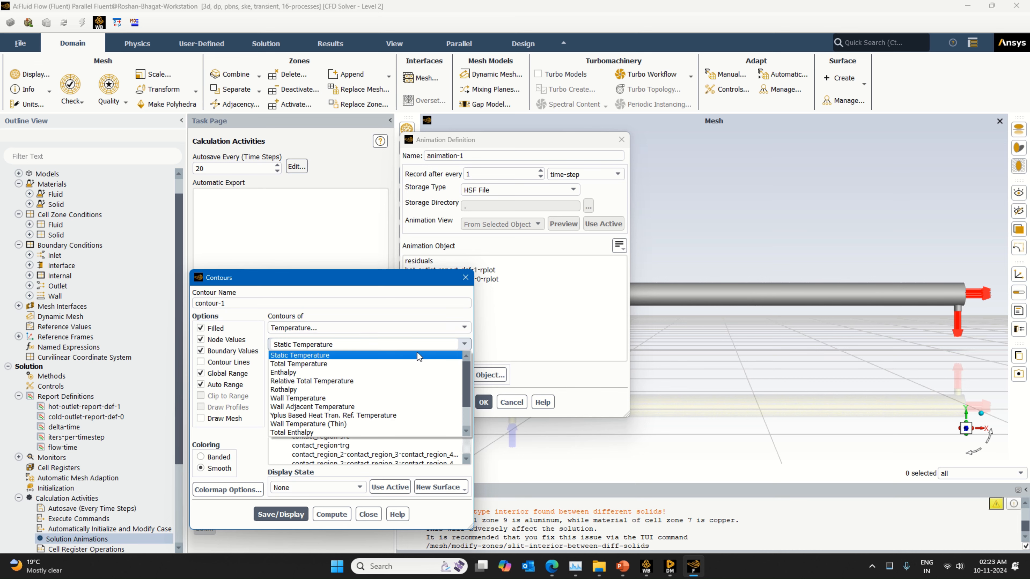
left_click(398, 363)
left_click(442, 385)
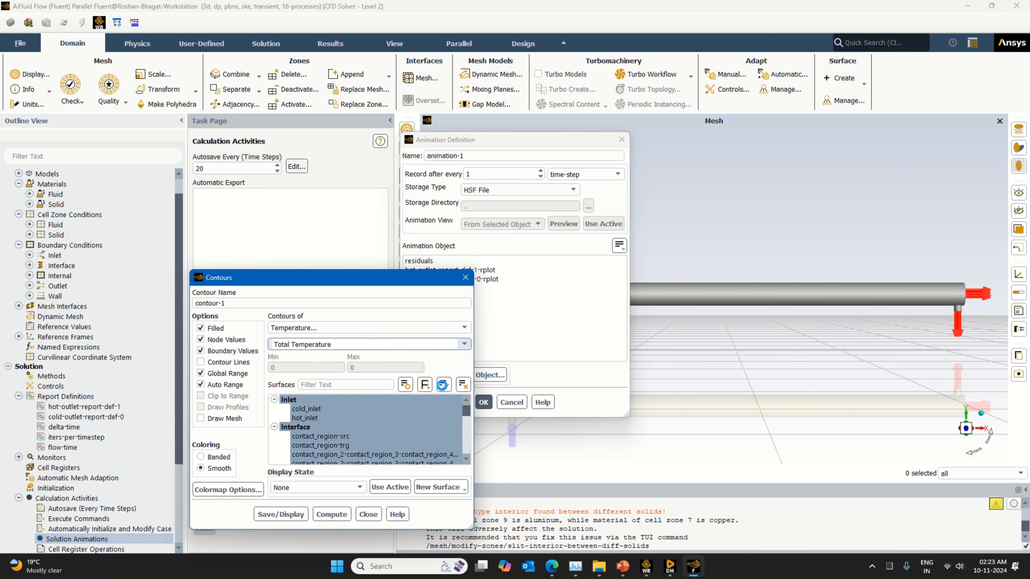
Set the contour's colormap number format to float and apply it.
left_click(236, 491)
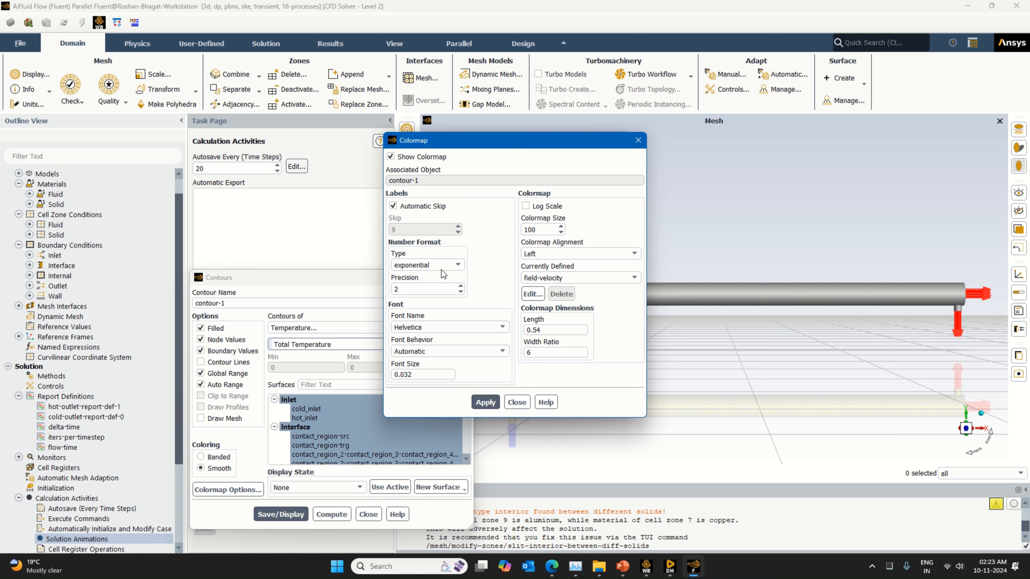
left_click(422, 264)
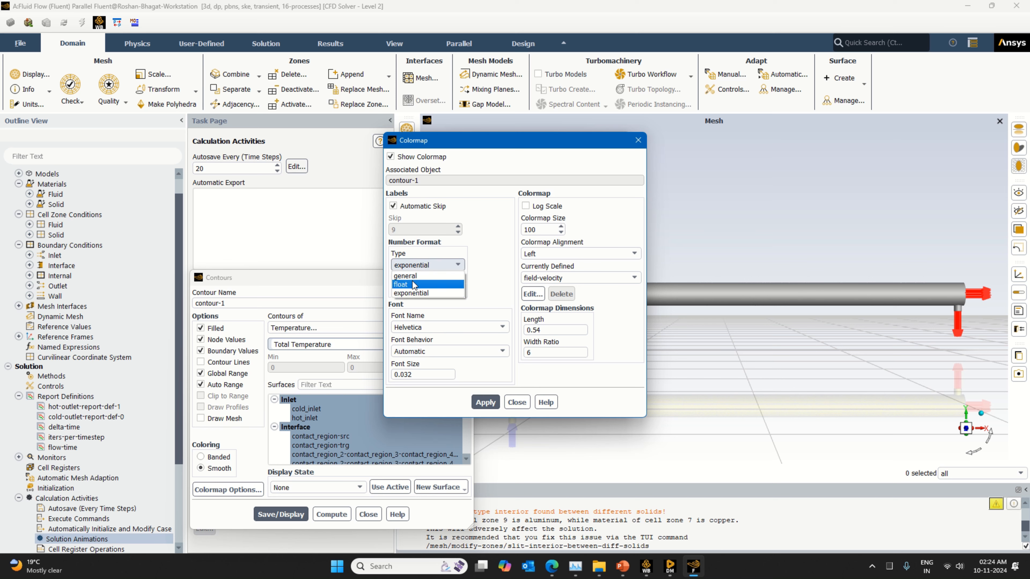
left_click(412, 281)
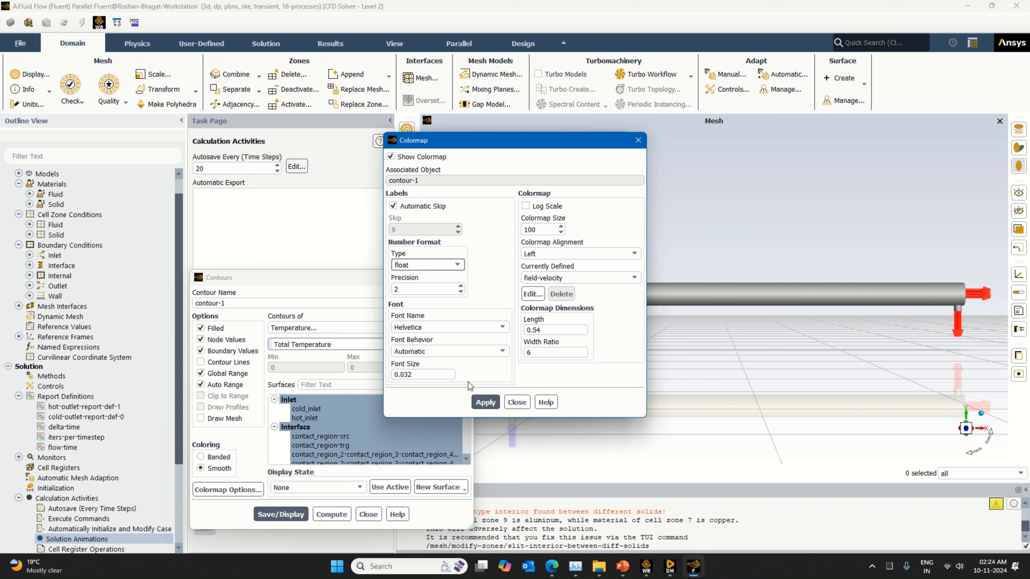
left_click(484, 404)
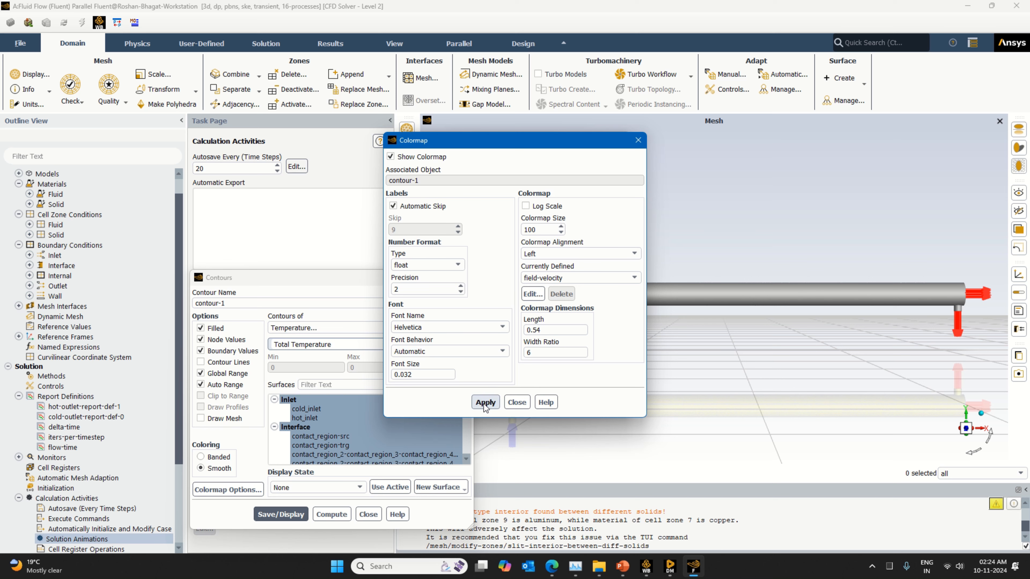
left_click(522, 402)
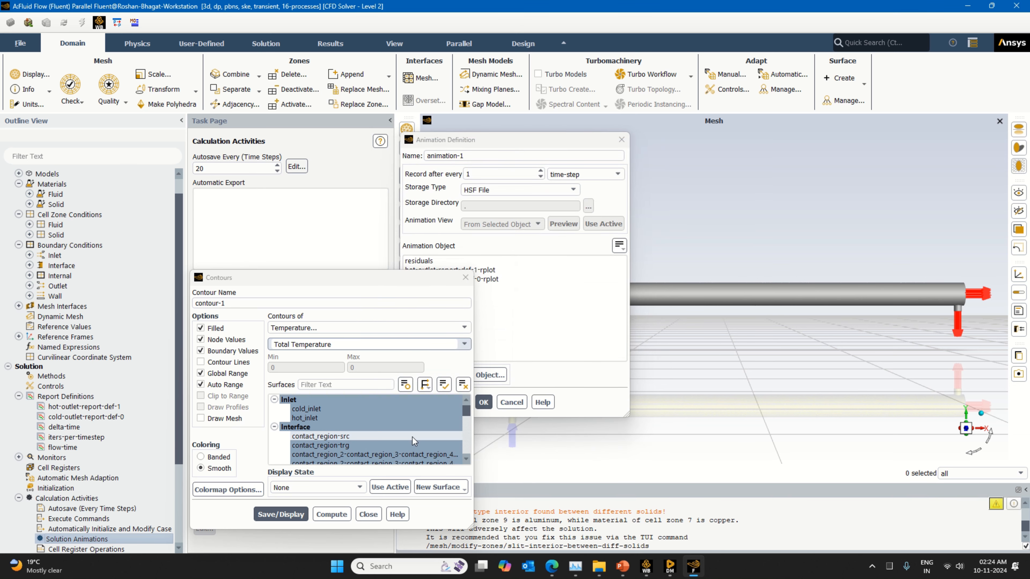
Save and display the total temperature contour, compute its range and finish the contour definition.
left_click(294, 514)
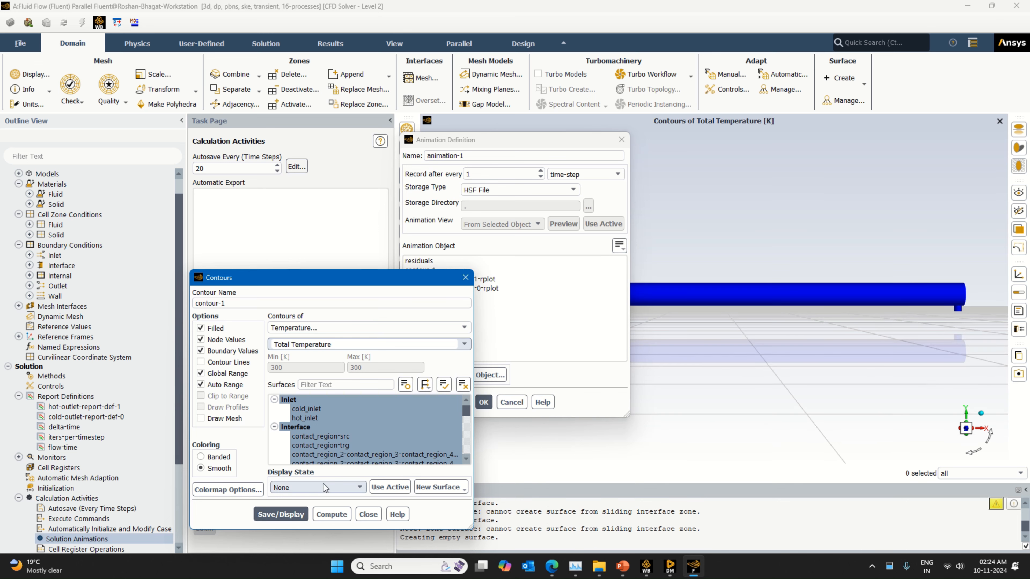
left_click(327, 515)
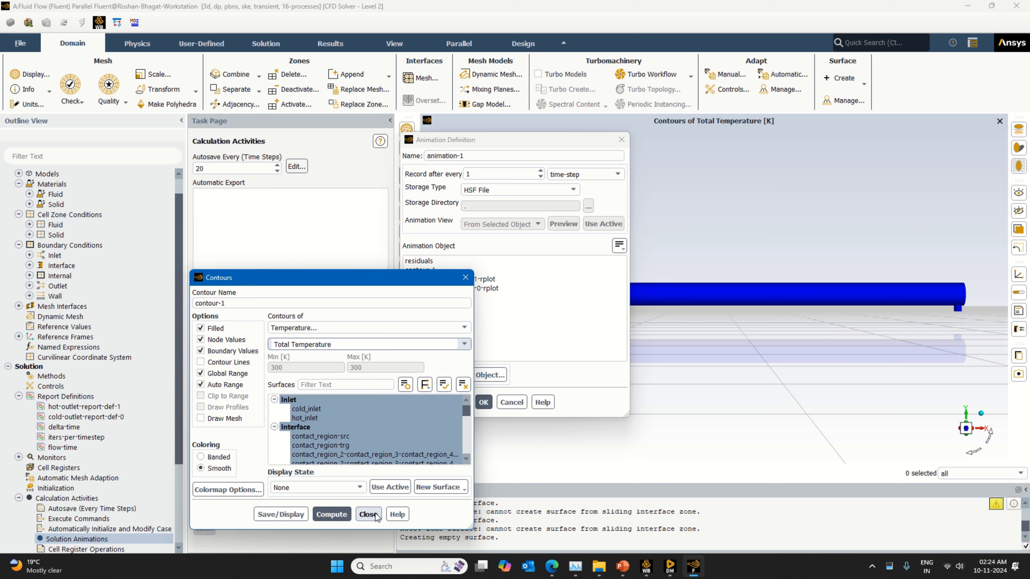
left_click(368, 514)
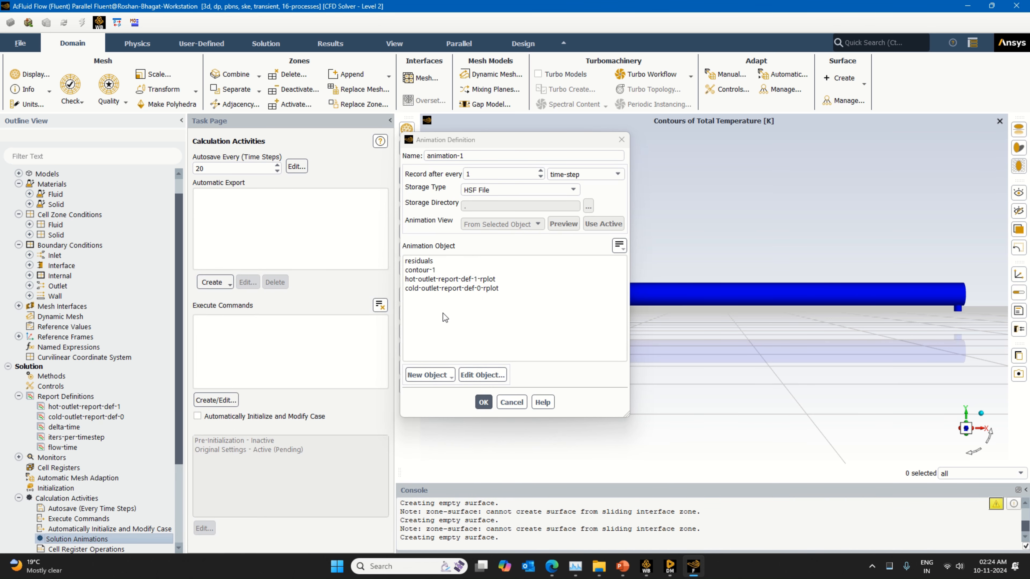
Use contour-1 as the animation object and name the animation total-temp-animation-1.
left_click(453, 274)
left_click(428, 156)
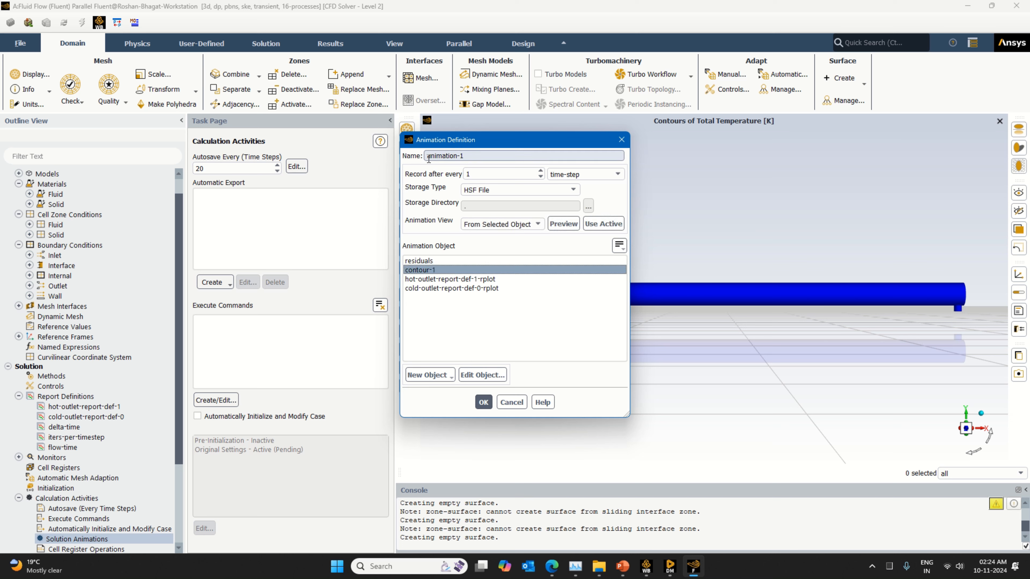
type("total-temp-")
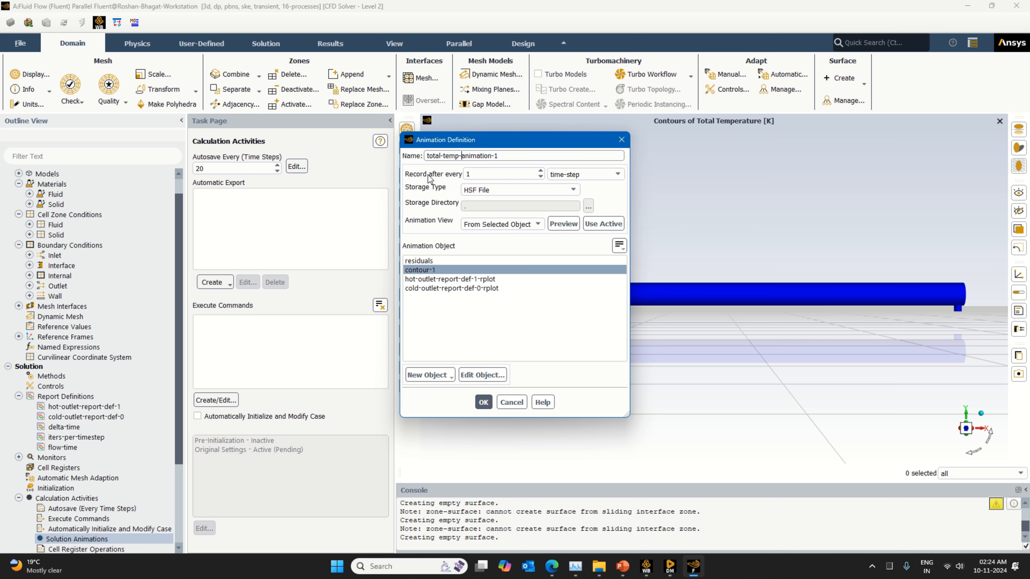
left_click(487, 400)
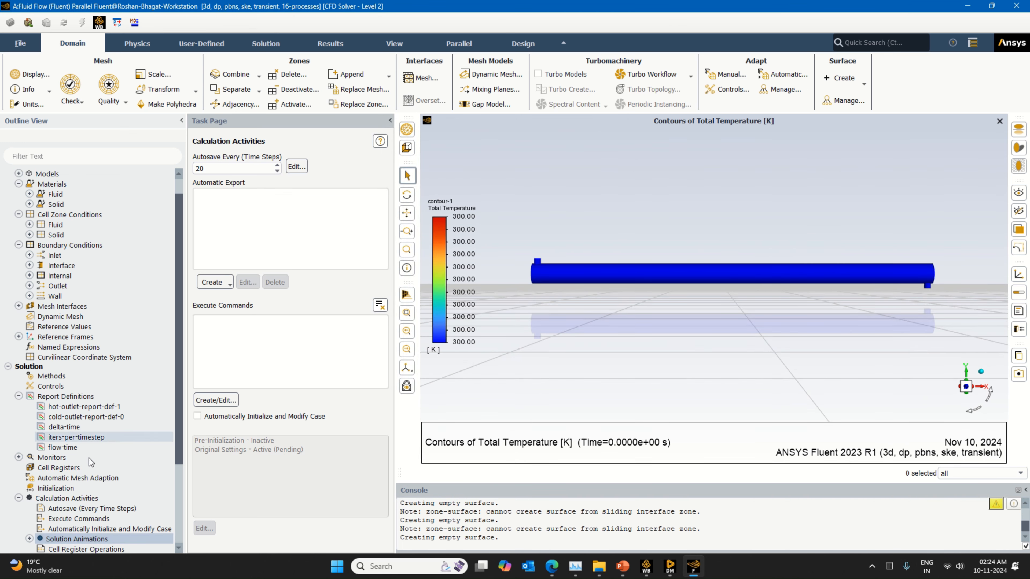
Set the number of time steps to 100 and run the transient calculation.
scroll(75, 454, "down", 4)
left_click(79, 446)
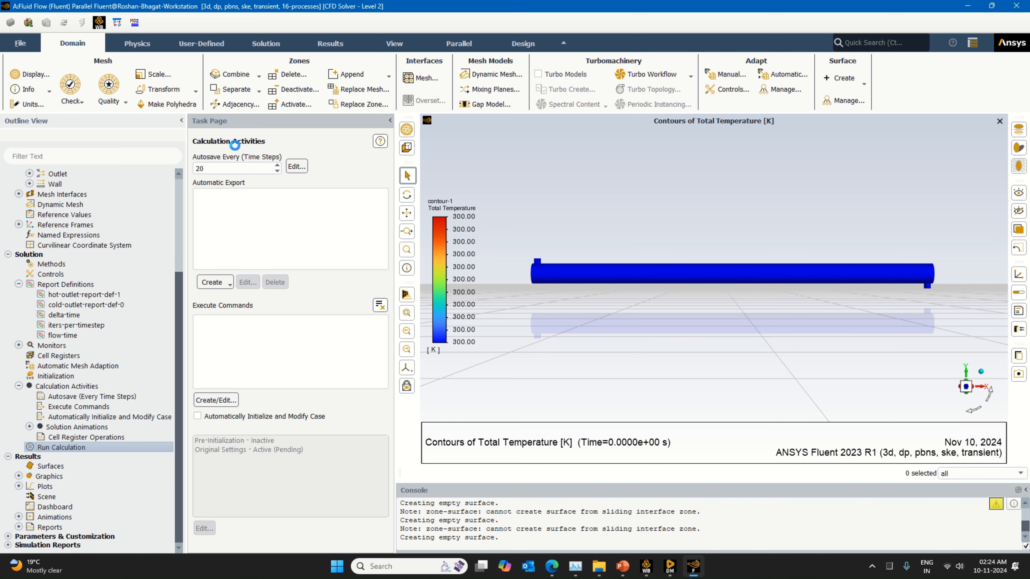
double_click(205, 241)
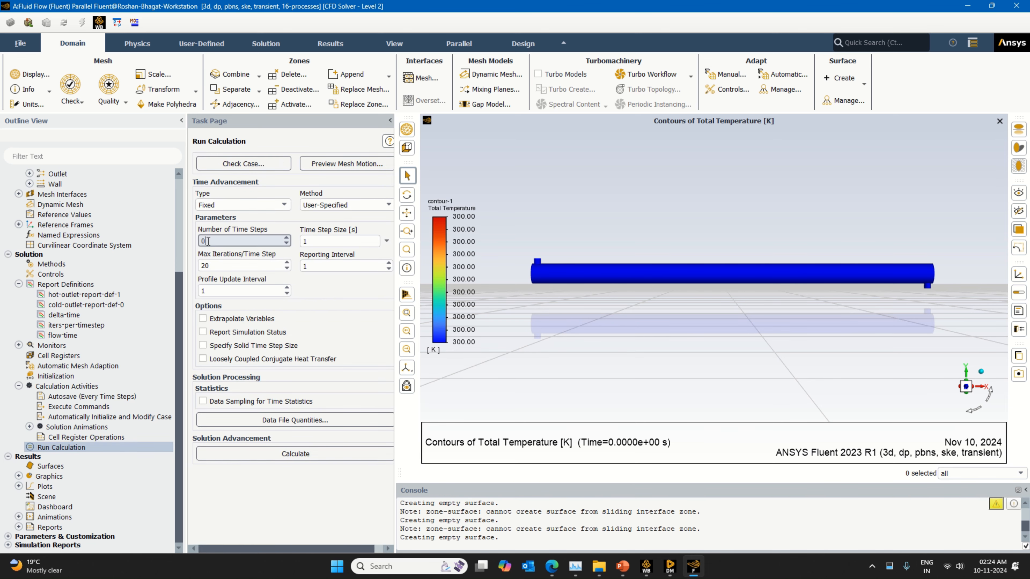
type("100")
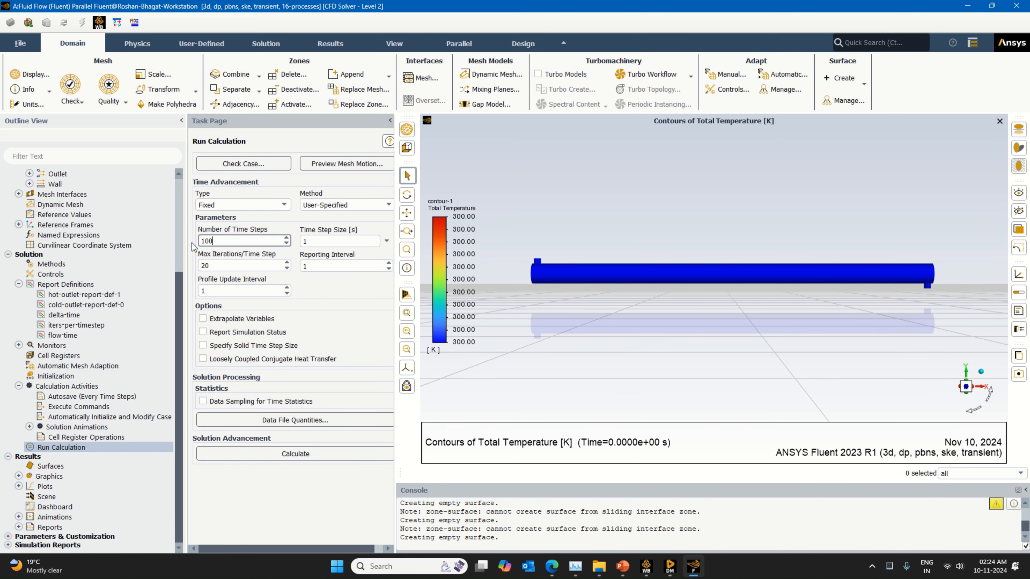
left_click(321, 452)
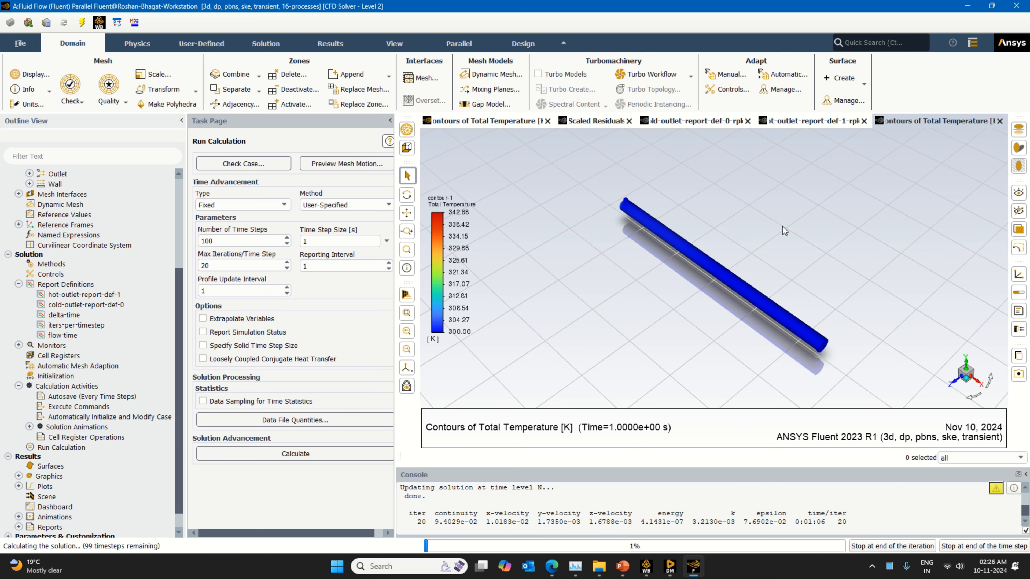
Compare the hot and cold outlet temperature plots, the scaled residuals and the total temperature contour during the first time steps.
left_click(822, 125)
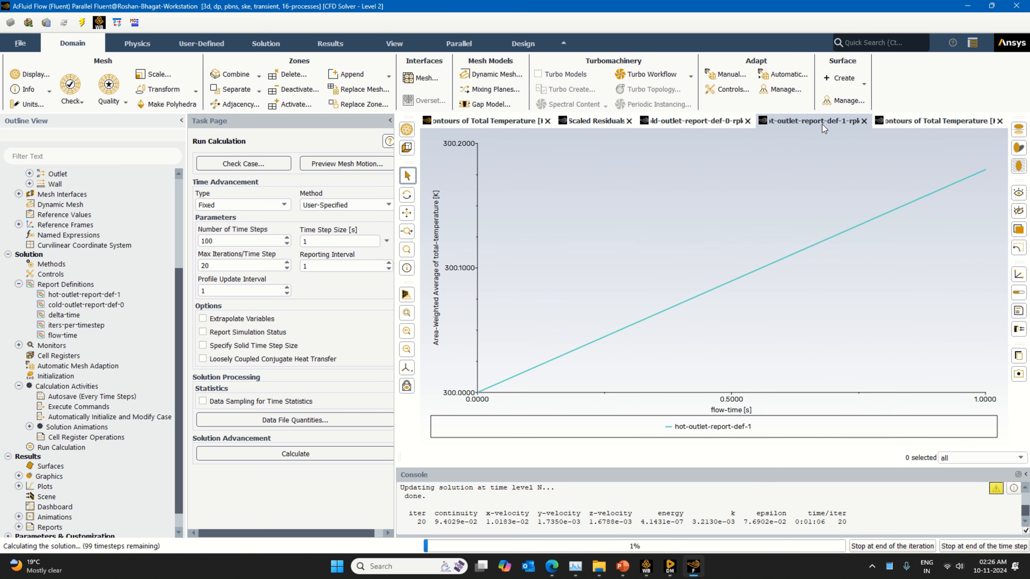
left_click(706, 124)
left_click(808, 127)
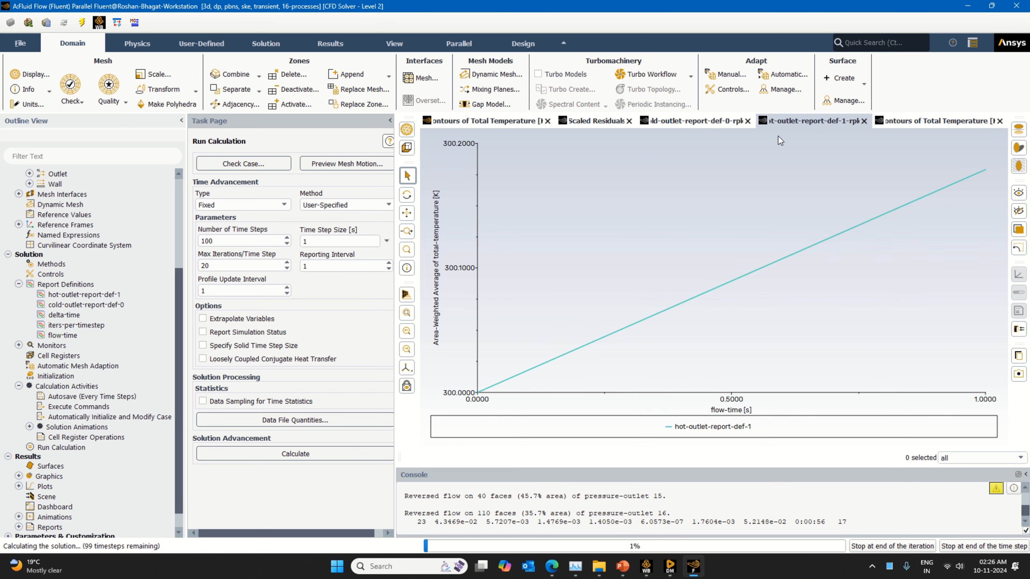
left_click(719, 129)
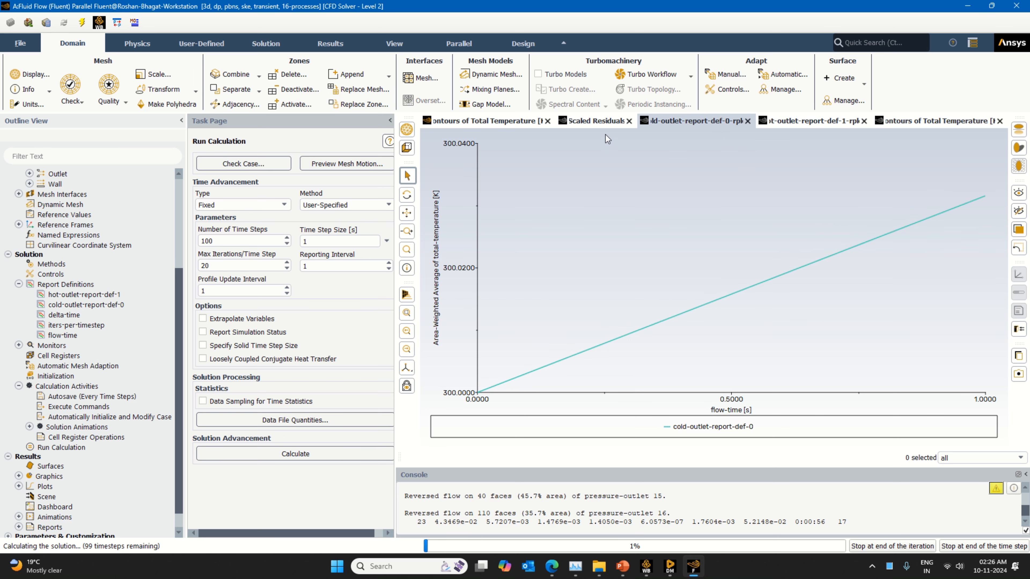
left_click(600, 126)
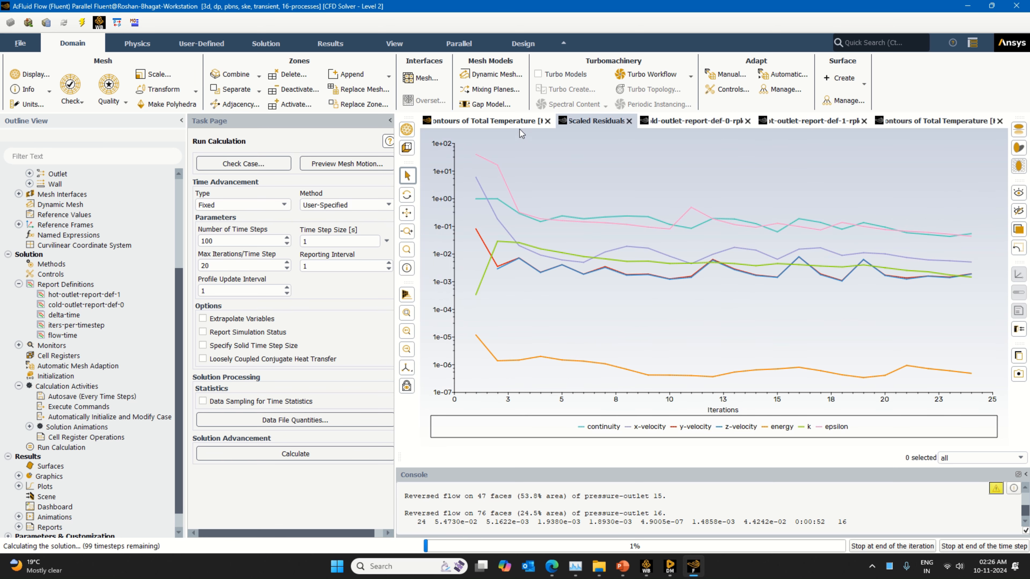
left_click(941, 121)
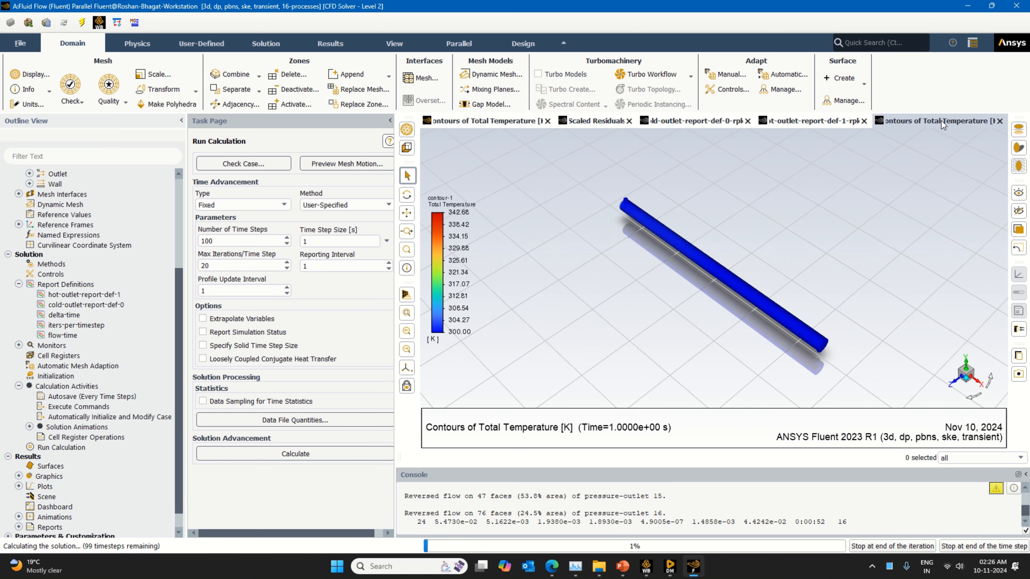
left_click(958, 385)
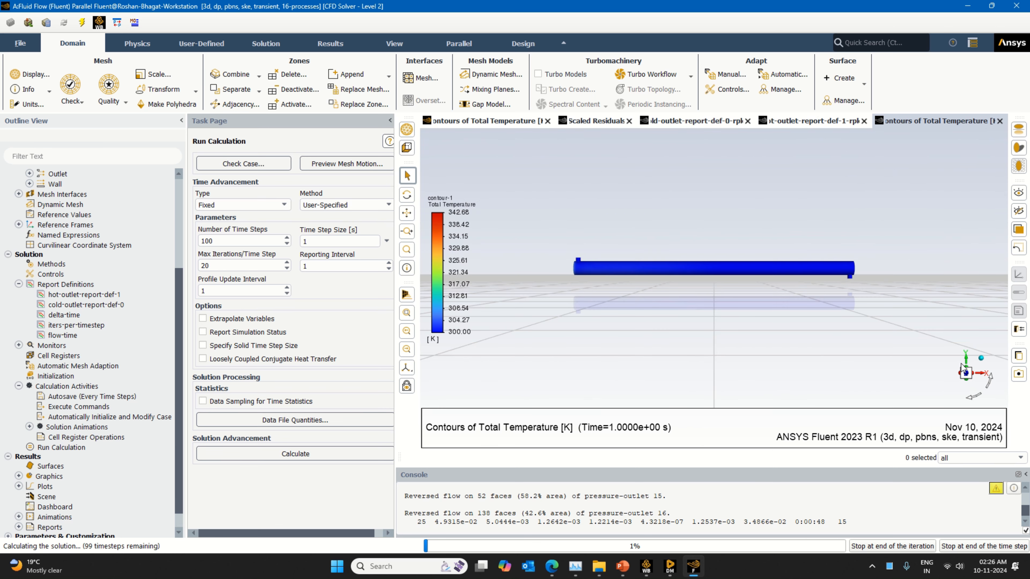
left_click(801, 124)
left_click(697, 125)
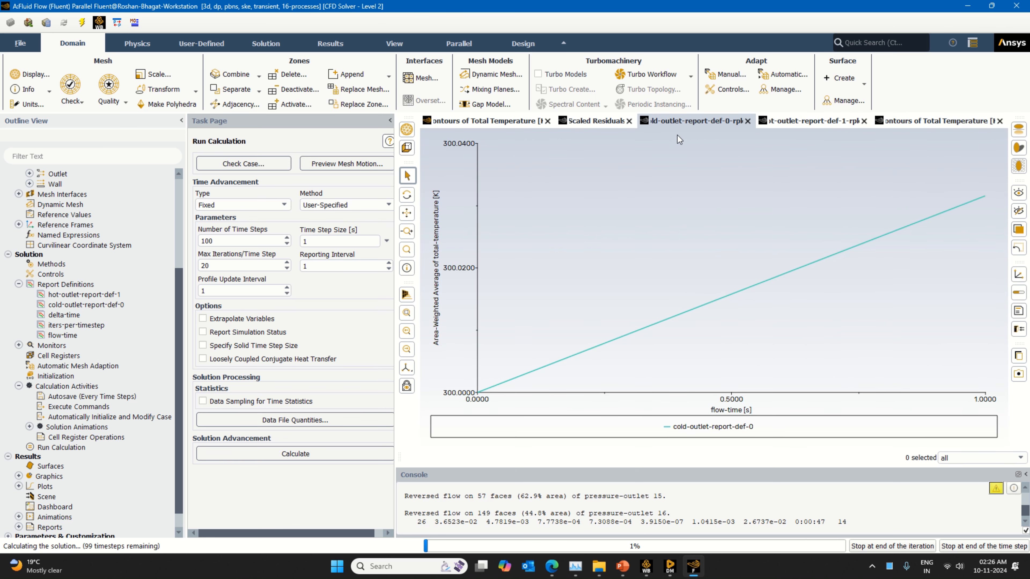
left_click(614, 125)
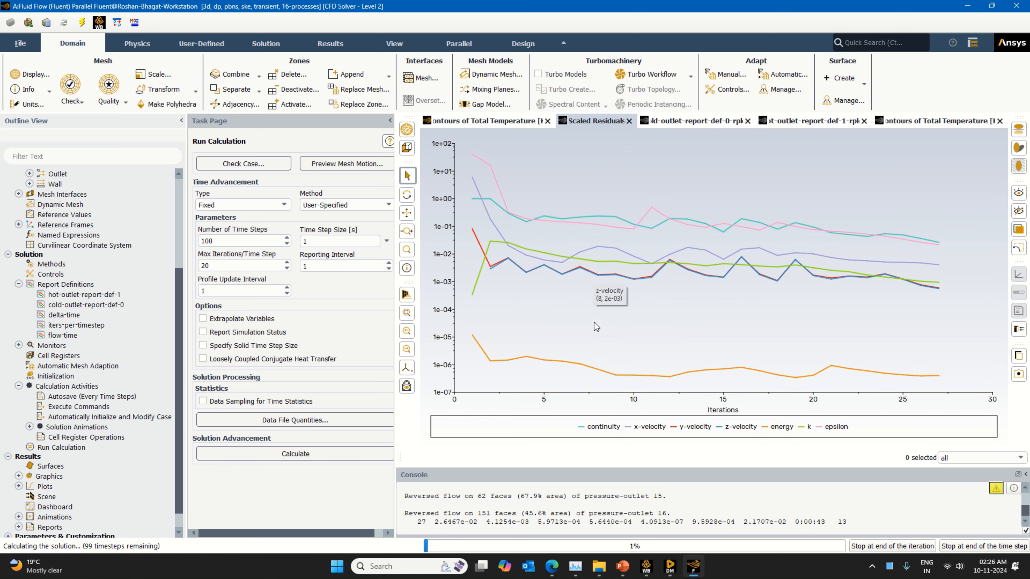
left_click(958, 120)
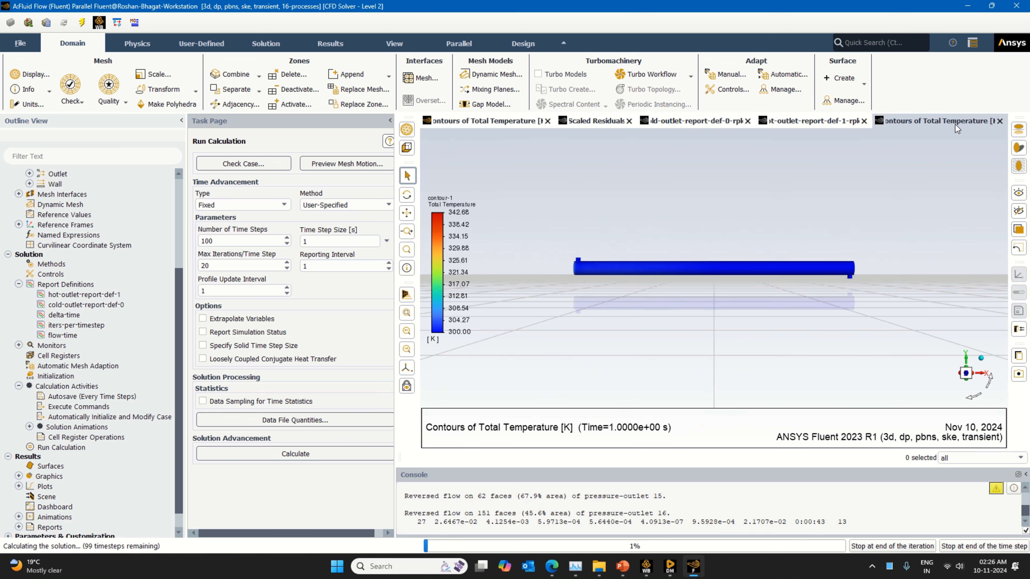
left_click(821, 124)
left_click(670, 123)
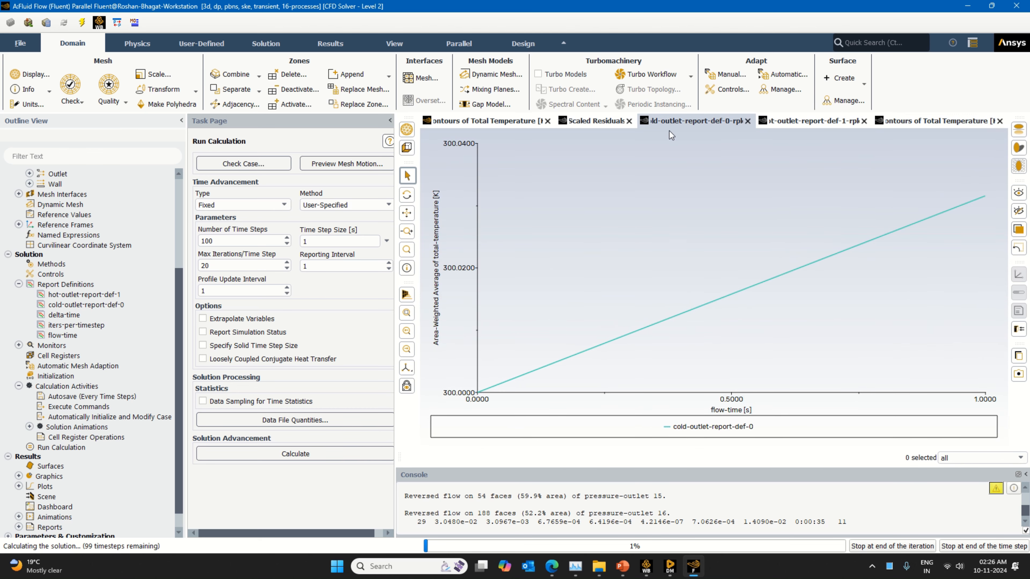
left_click(590, 125)
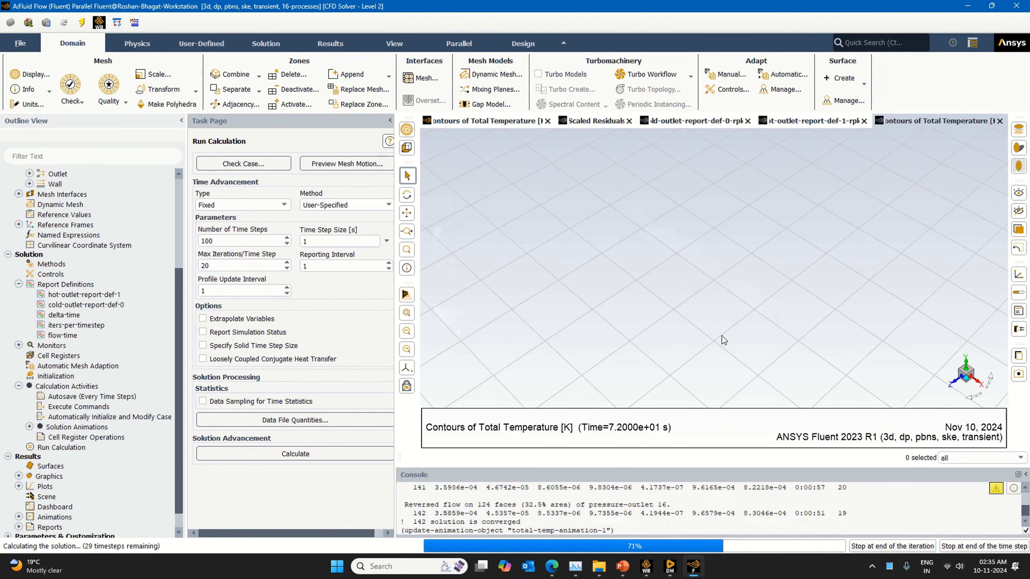
Examine the advanced solution's temperature contours in front view, its scaled residuals and both outlet temperature histories.
left_click(953, 385)
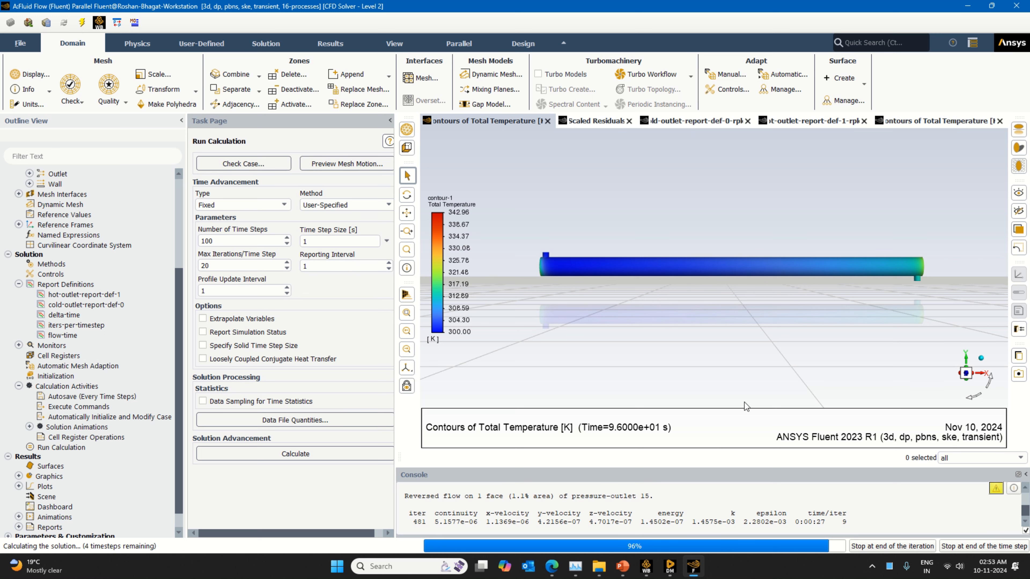
left_click(588, 122)
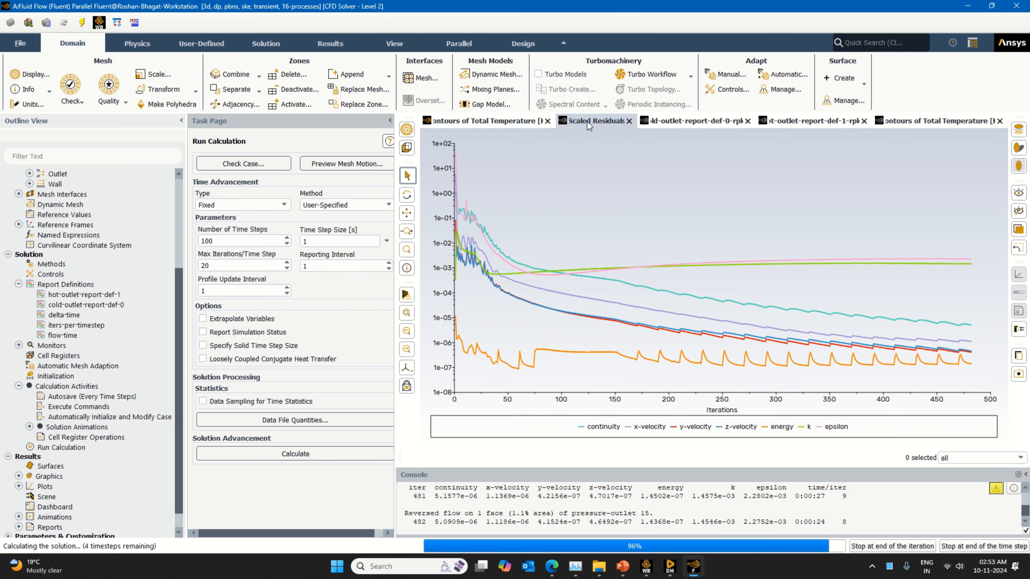
left_click(688, 120)
mouse_move(721, 153)
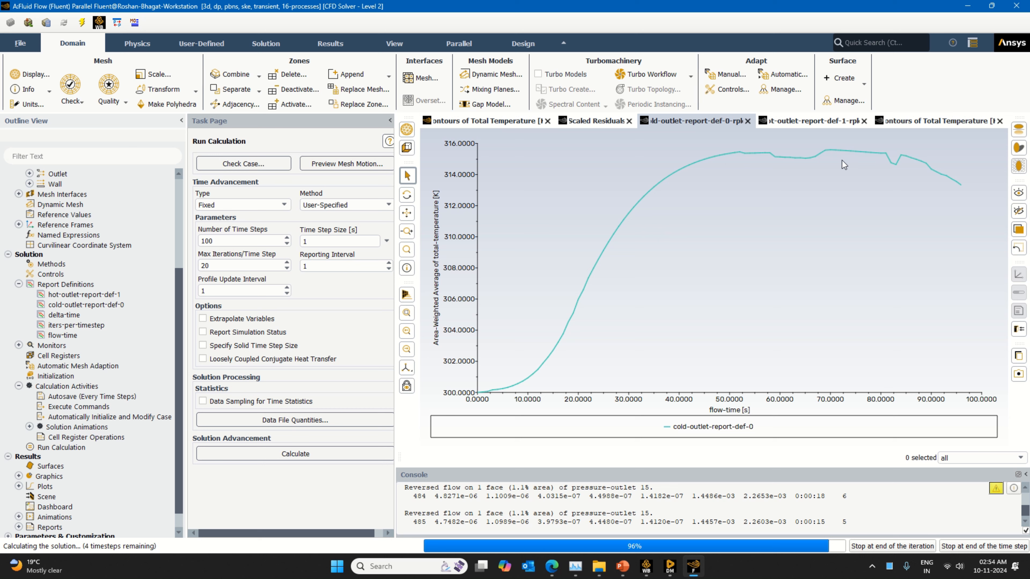
left_click(840, 123)
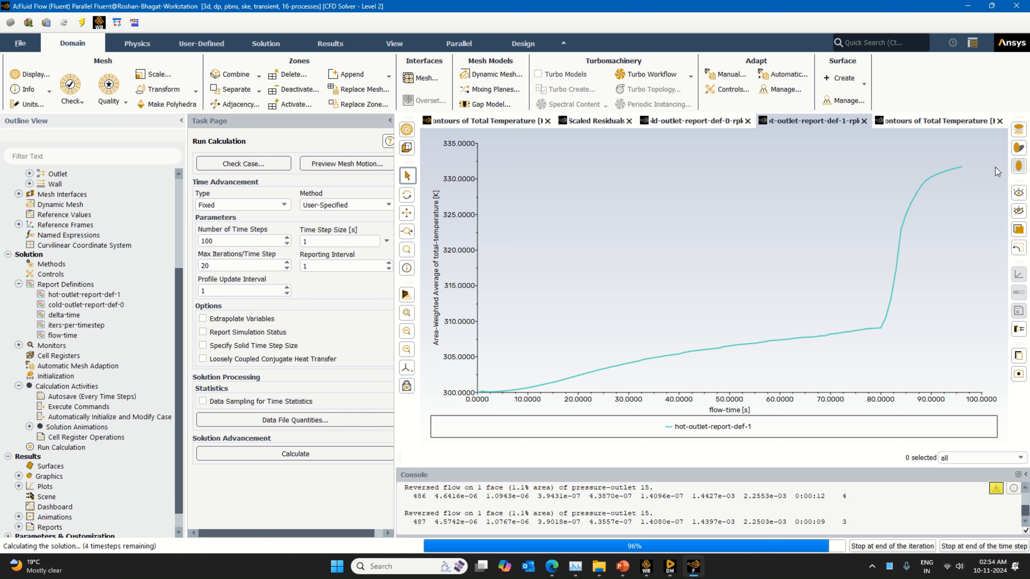
left_click(940, 120)
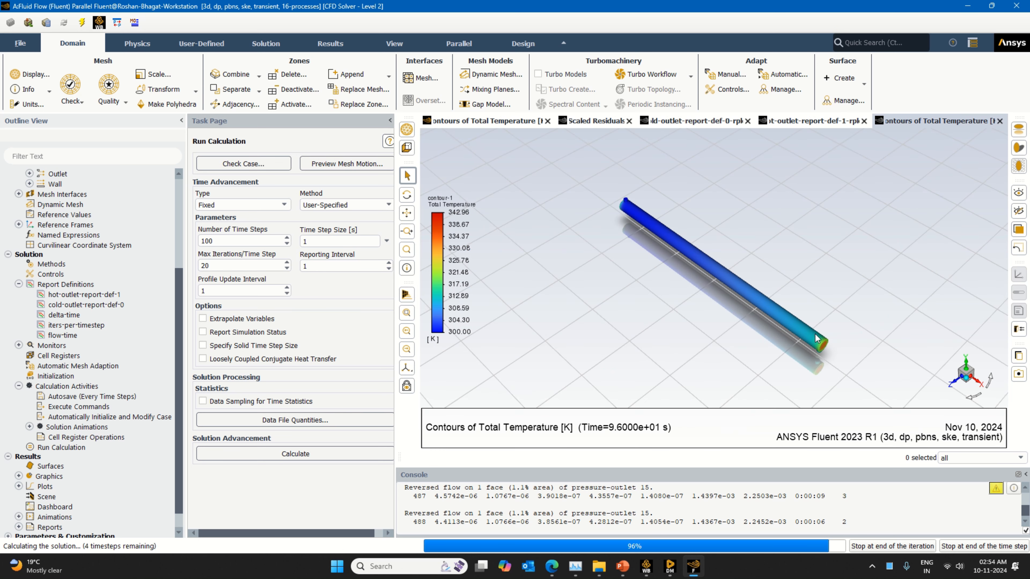
left_click(953, 382)
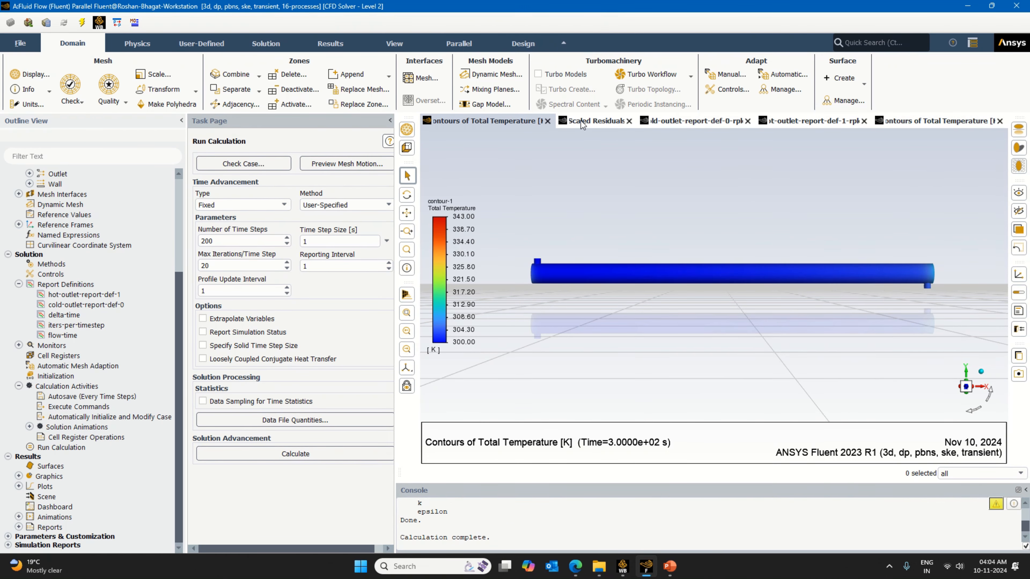
left_click(580, 122)
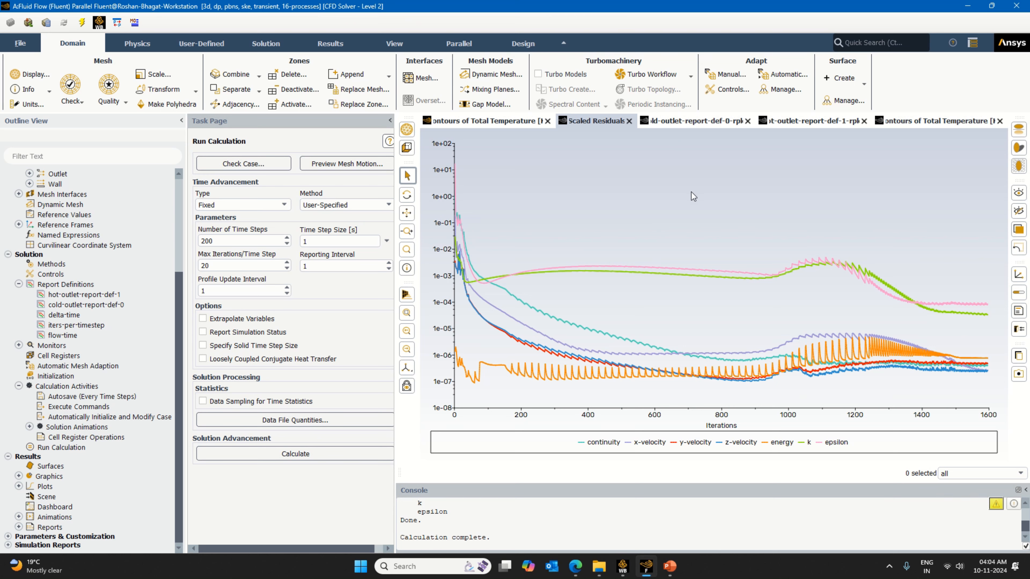
Switch to Workbench and open the Fluent system's Results cell in CFD-Post.
left_click(622, 566)
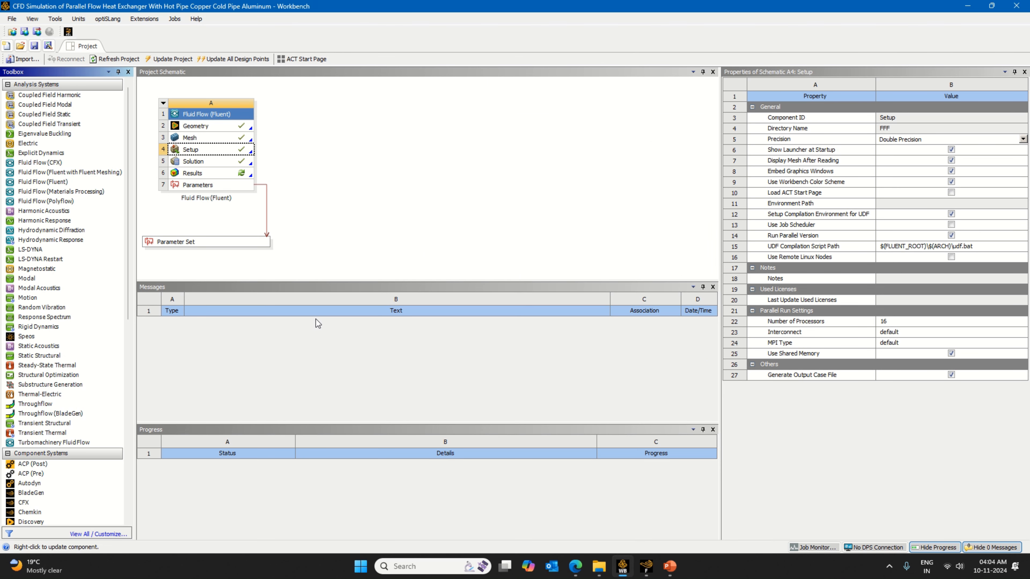
right_click(237, 172)
left_click(261, 177)
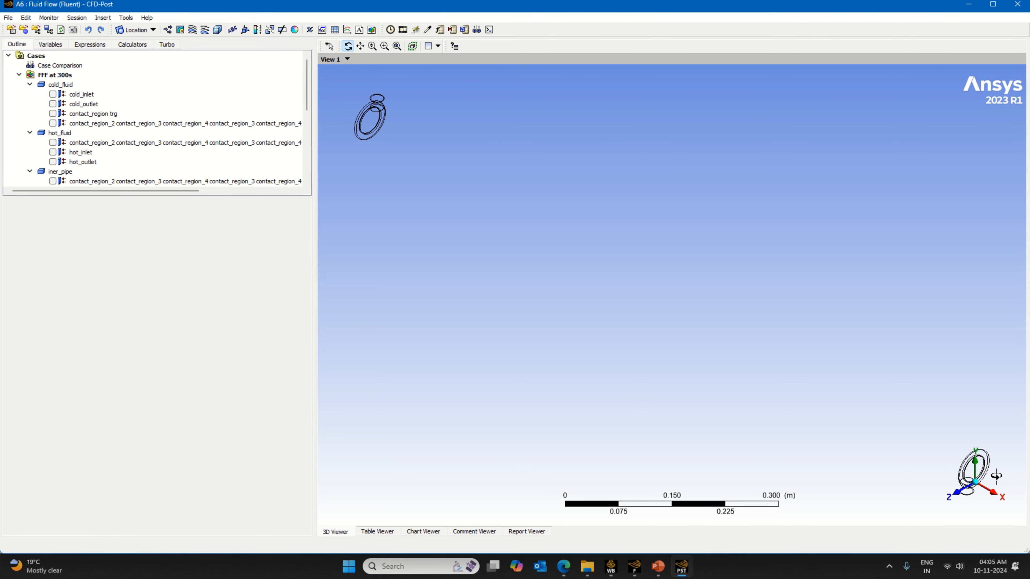
Show cold_inlet, cold_outlet, hot_inlet, hot_outlet and the inner and outer pipe walls in an XY front view.
left_click(956, 492)
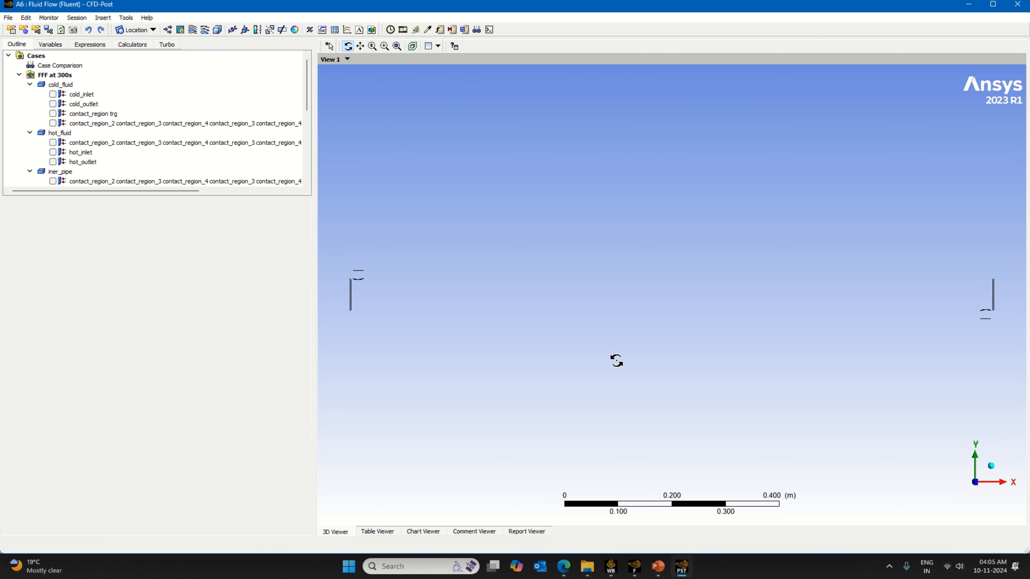
left_click(53, 94)
left_click(52, 104)
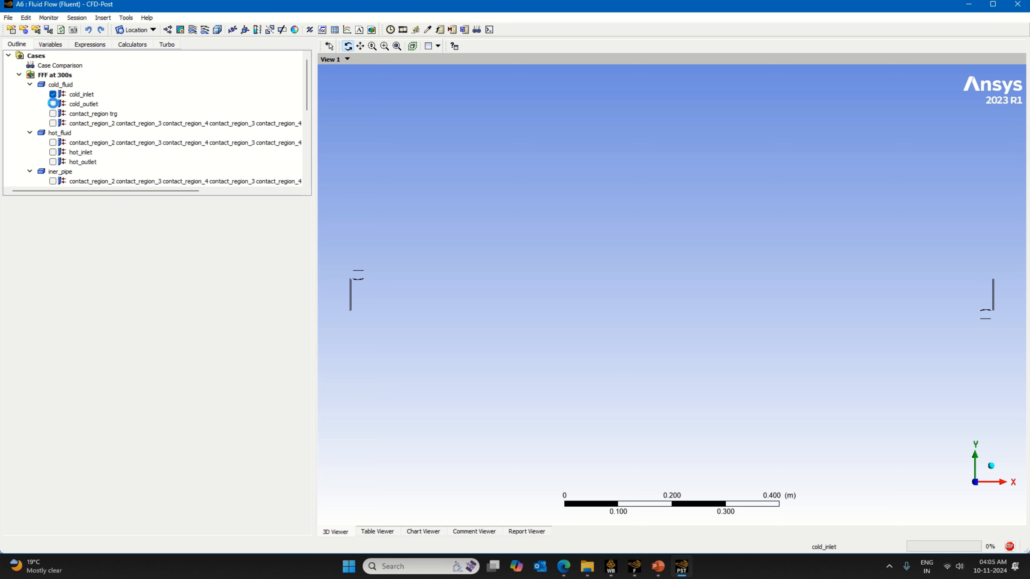
left_click(53, 152)
left_click(53, 162)
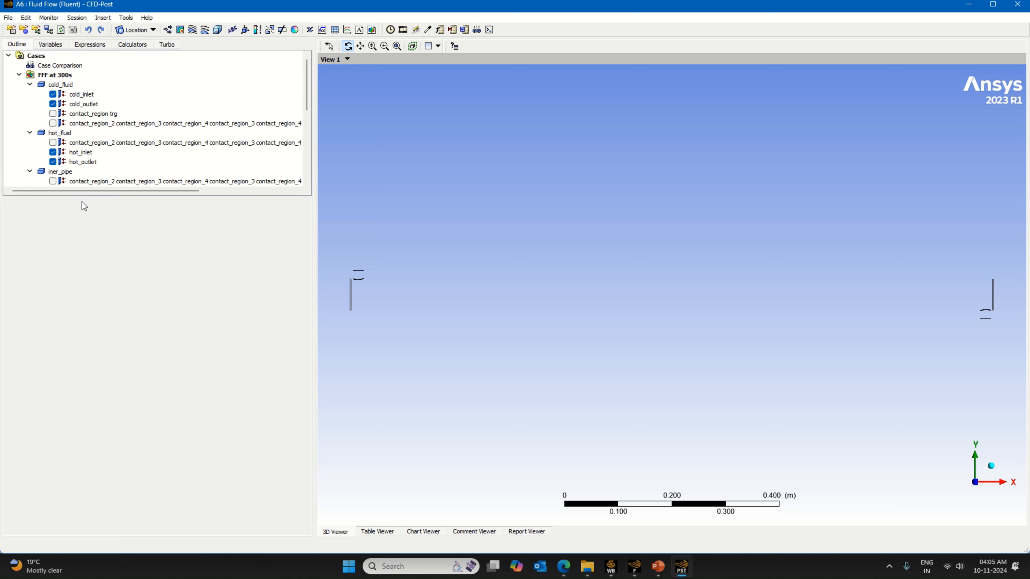
scroll(83, 179, "down", 3)
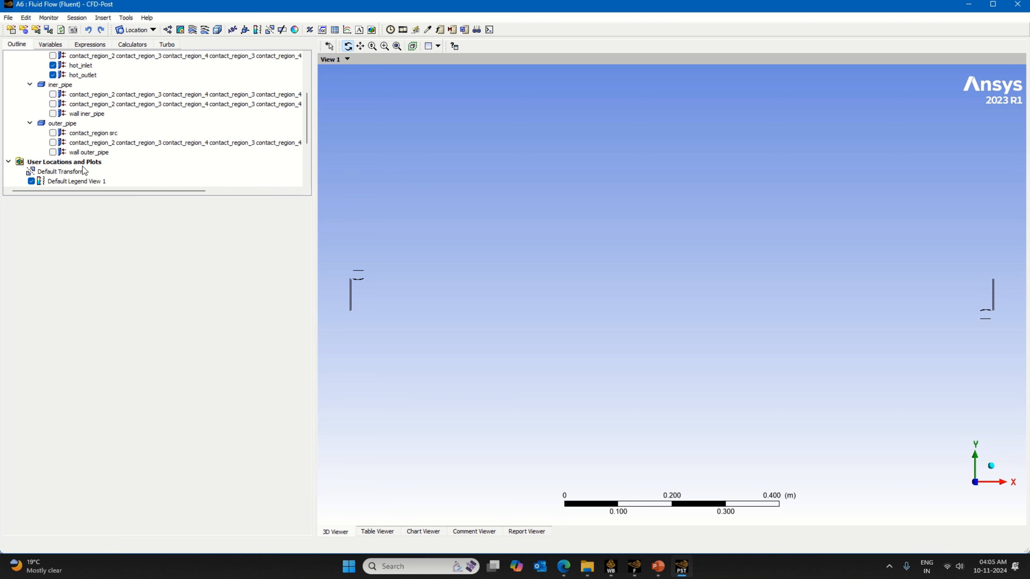
left_click(53, 152)
left_click(53, 114)
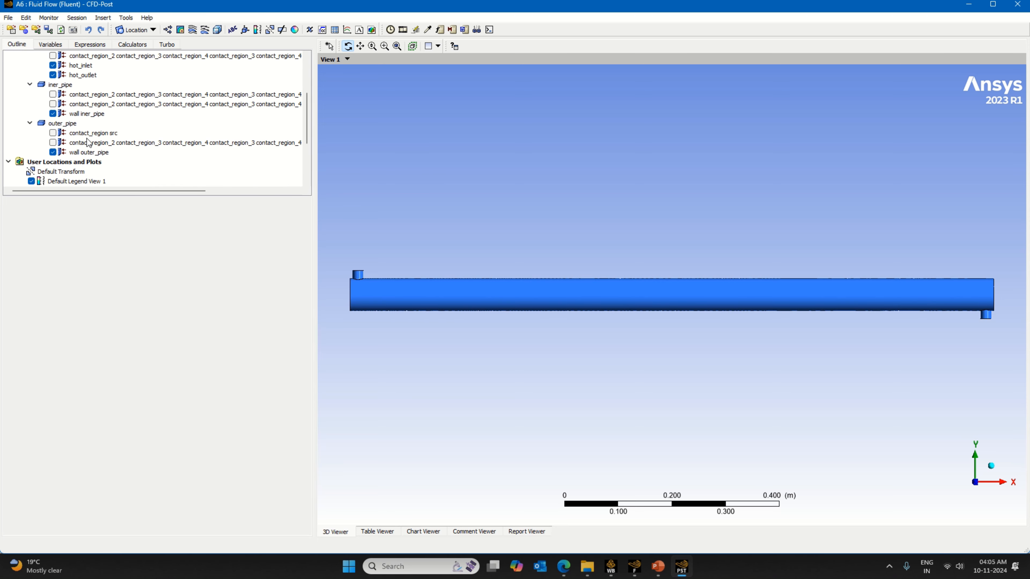
Set the render transparency of the cold_inlet boundary to 0.9.
scroll(101, 152, "up", 3)
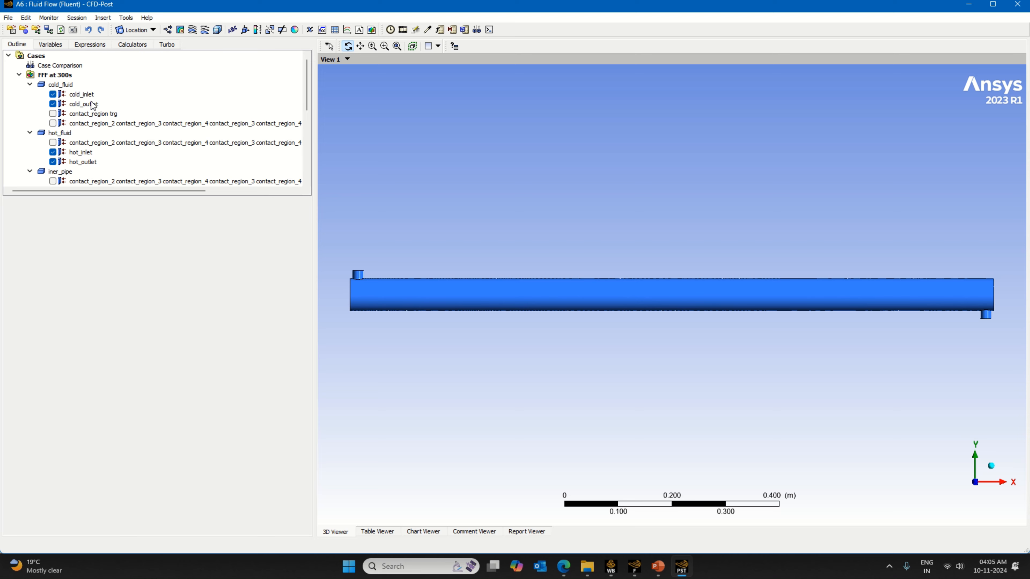
left_click(88, 95)
left_click(53, 219)
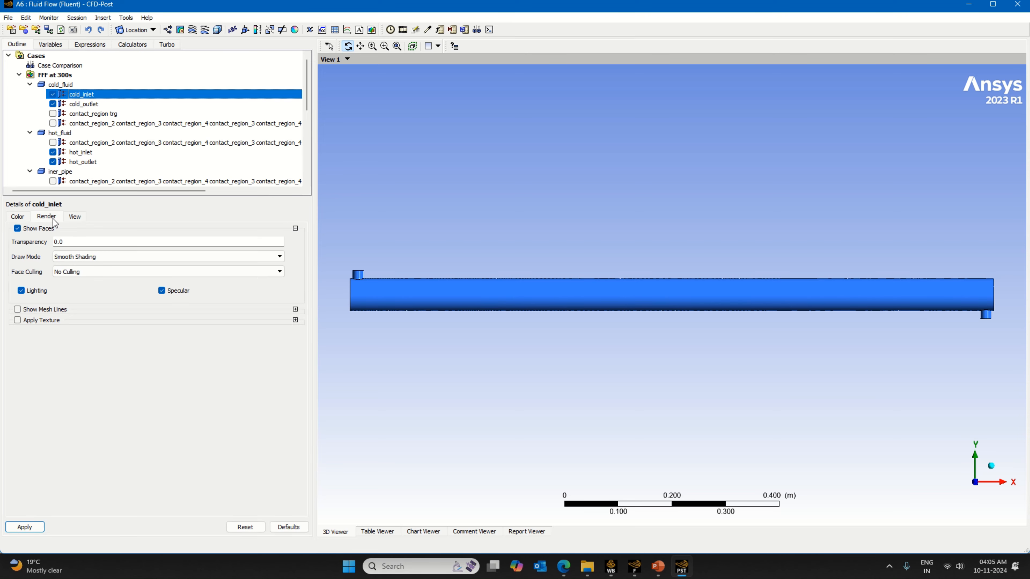
left_click(76, 242)
type("0.09")
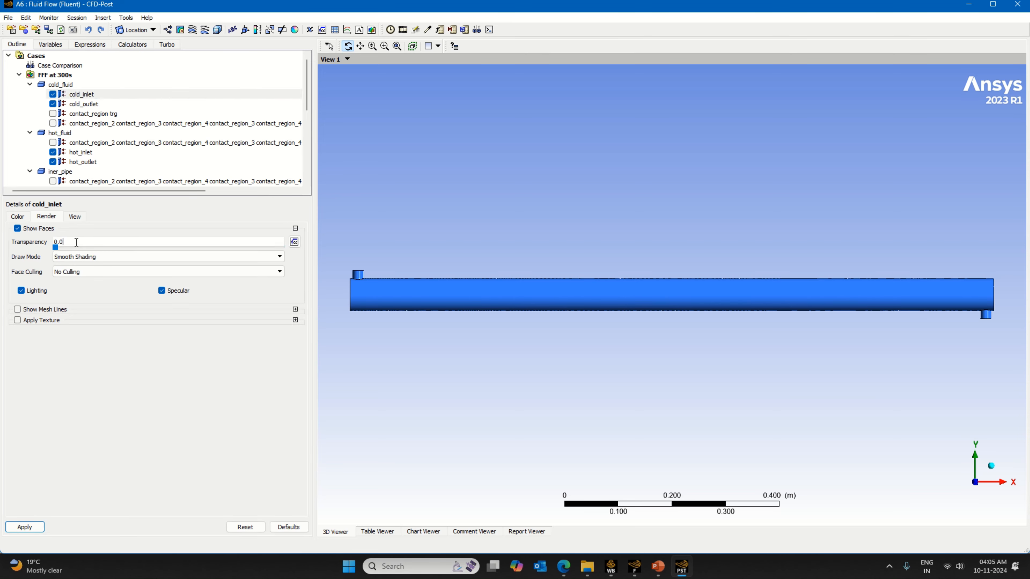
key("BackSpace")
key("BackSpace")
type("9")
left_click(24, 527)
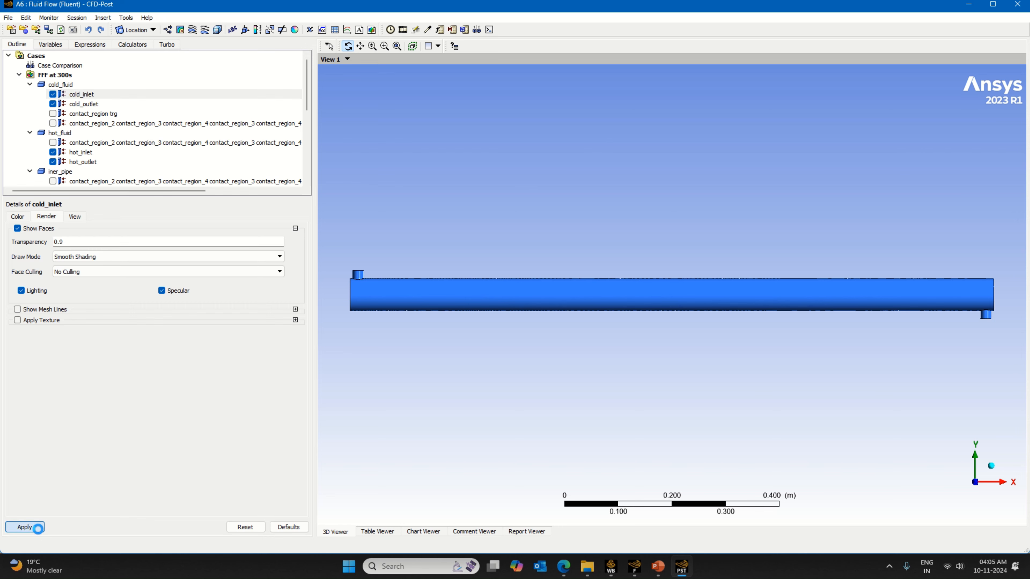
Give the cold_outlet boundary a face transparency of 0.9.
left_click(73, 104)
double_click(74, 242)
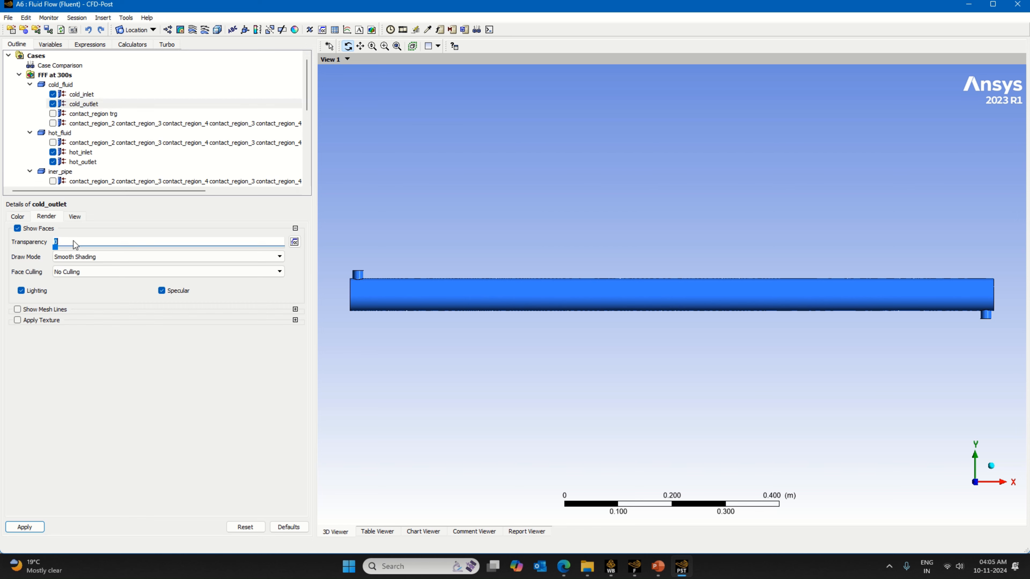
type("0.9")
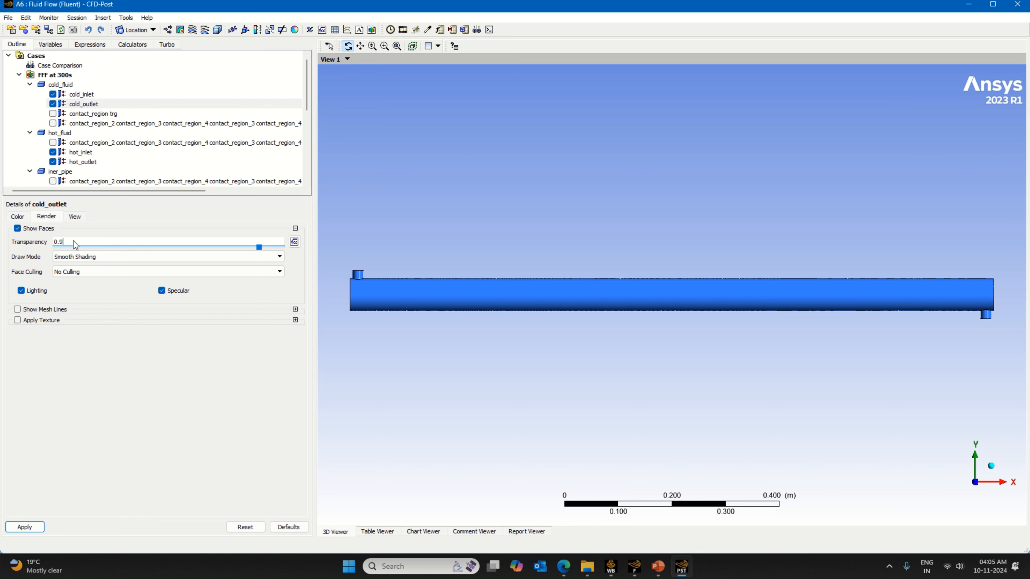
left_click(22, 526)
Set the face transparency of the hot_inlet boundary to 0.9.
left_click(104, 156)
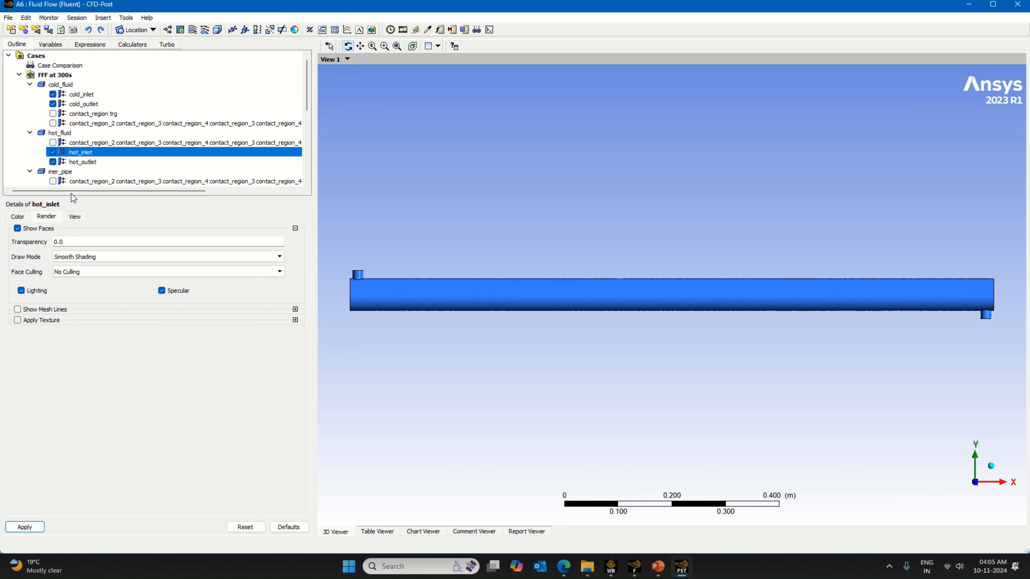
double_click(74, 242)
type("0.9")
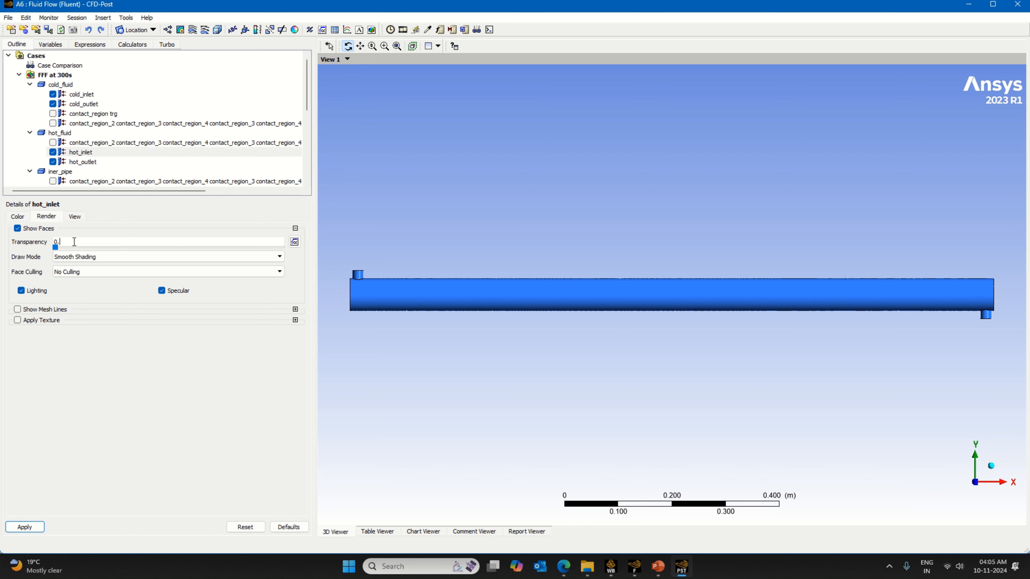
left_click(32, 531)
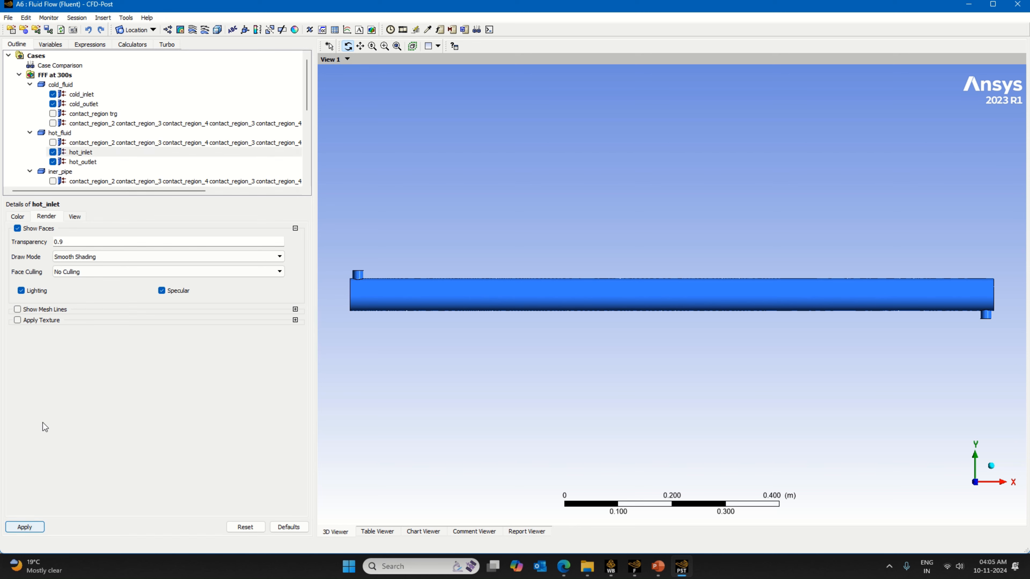
Make the hot_outlet boundary see-through with a transparency of 0.9.
left_click(82, 162)
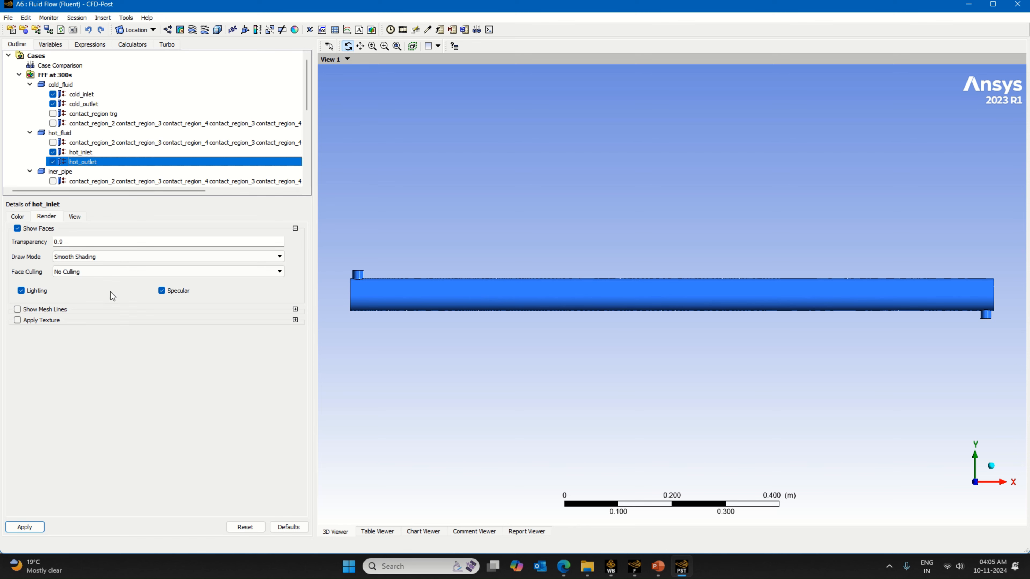
double_click(72, 245)
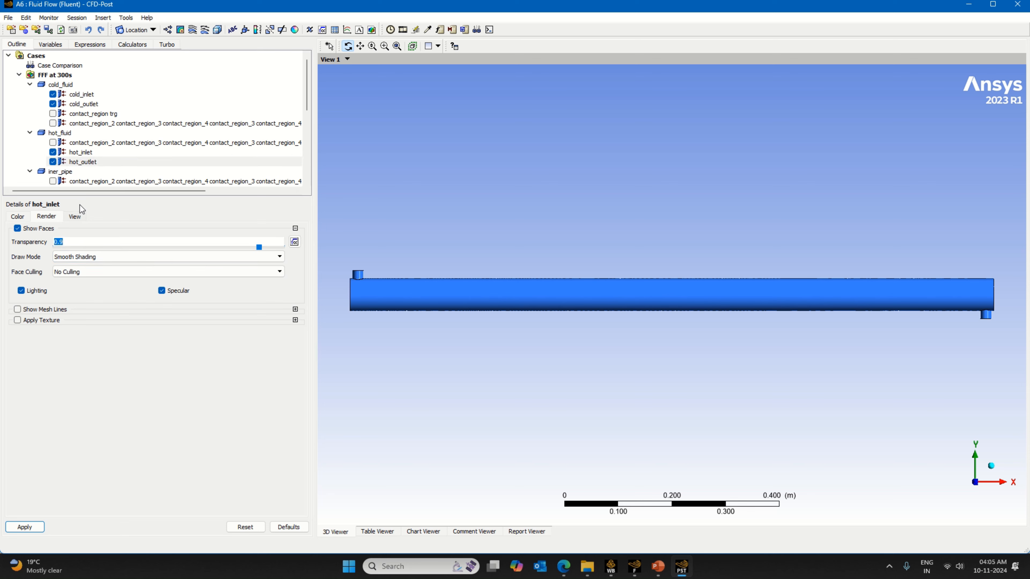
left_click(85, 162)
double_click(90, 242)
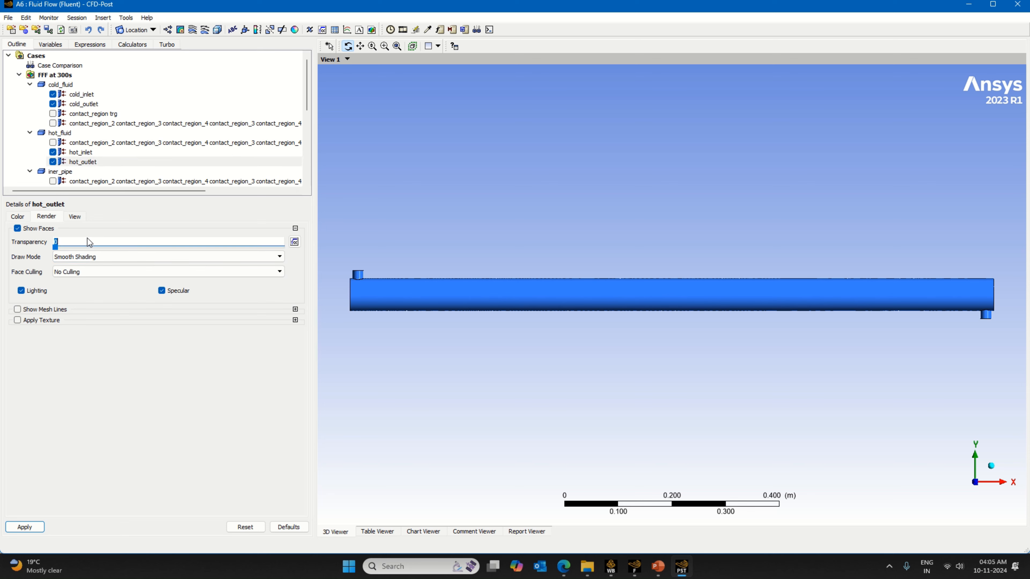
type(".9")
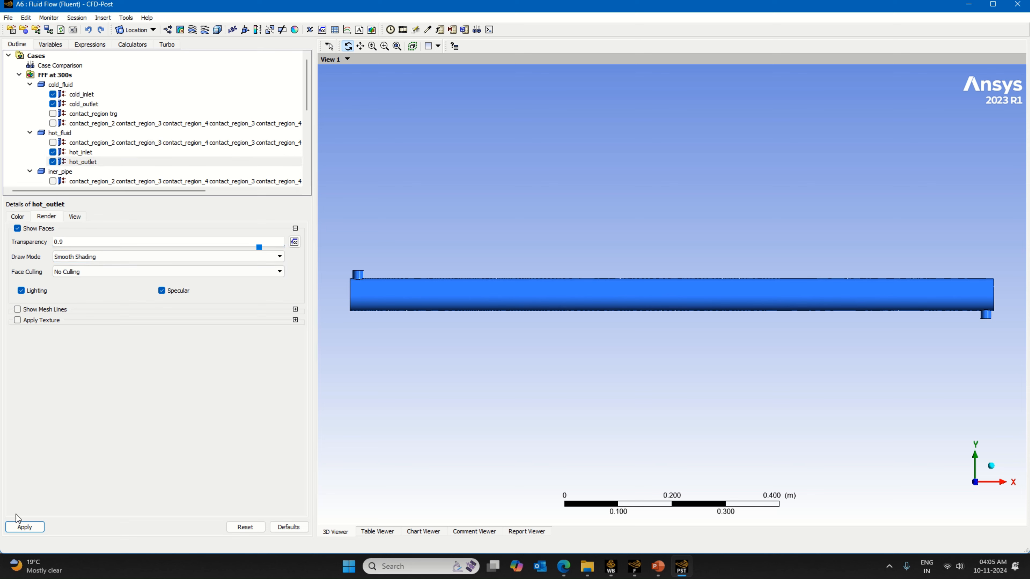
left_click(25, 527)
Set the transparency of the inner pipe wall, wall iner_pipe, to 0.9.
scroll(115, 173, "down", 2)
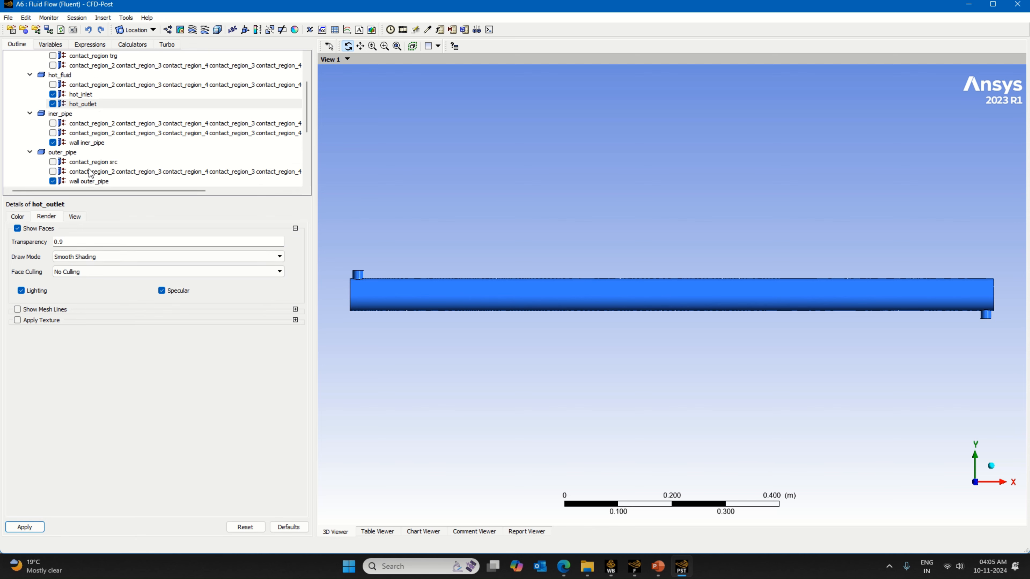
left_click(80, 142)
left_click(74, 243)
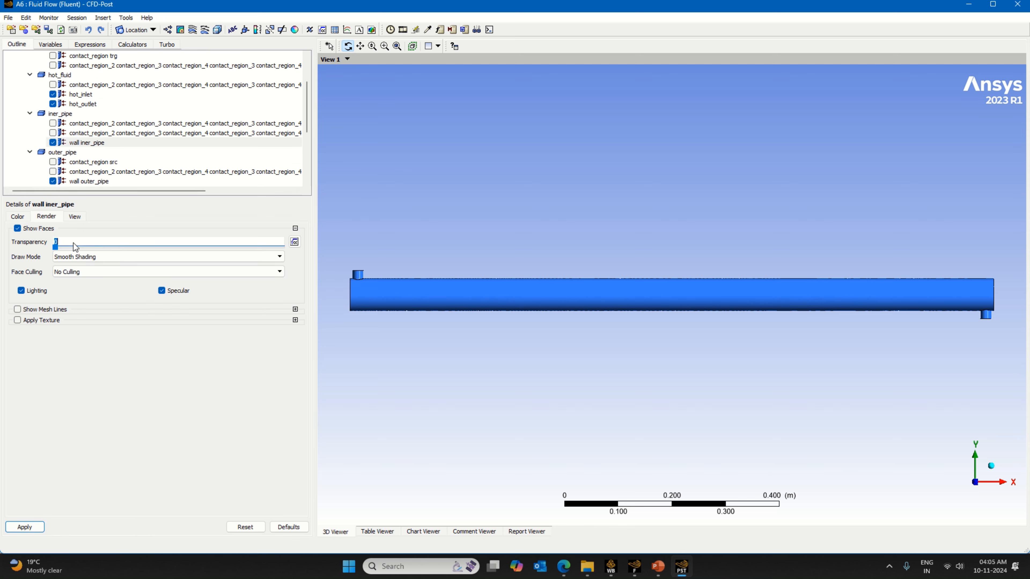
type("0.9")
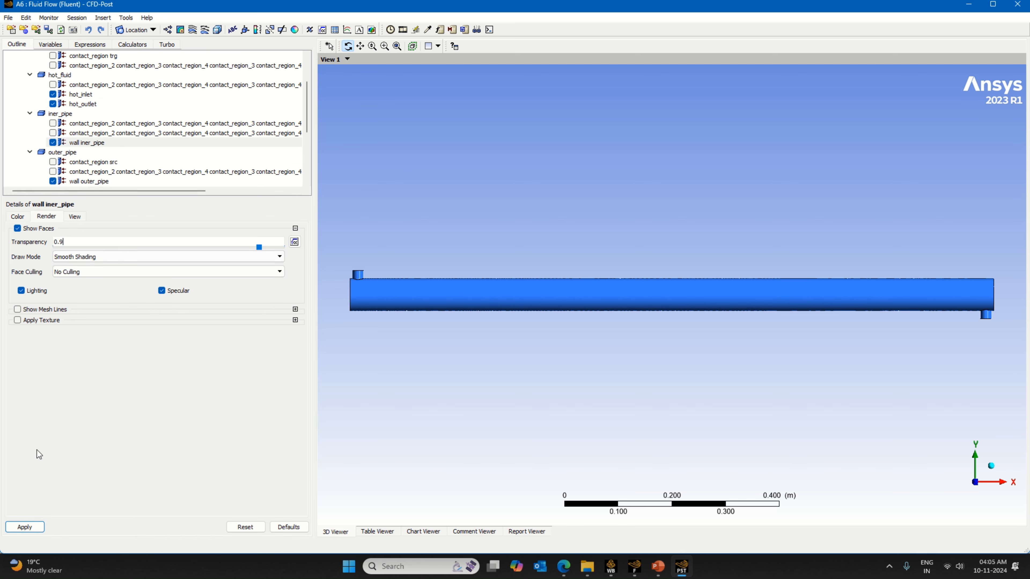
left_click(25, 527)
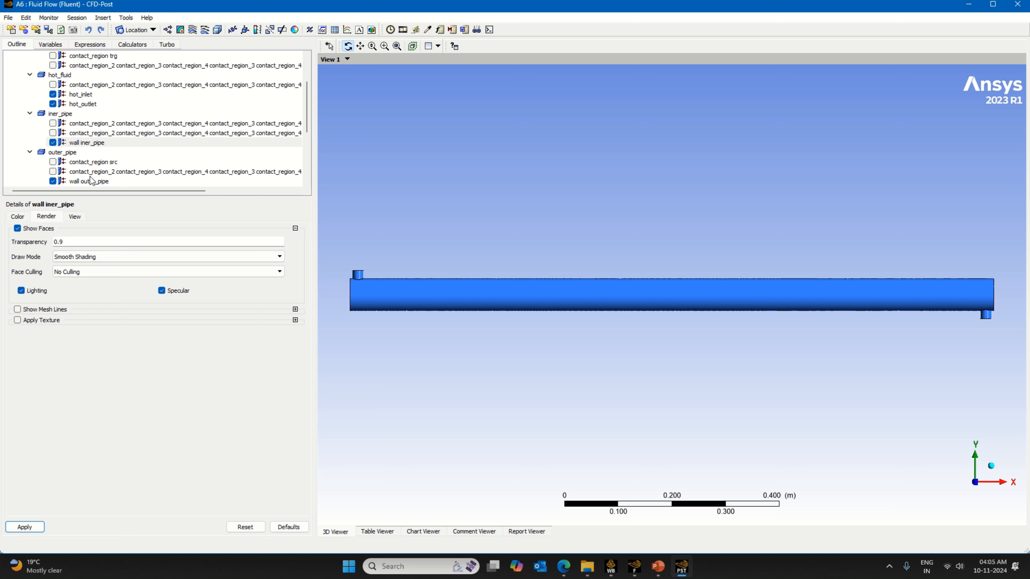
Set the transparency of the outer pipe wall, wall outer_pipe, to 0.9.
left_click(94, 182)
double_click(77, 243)
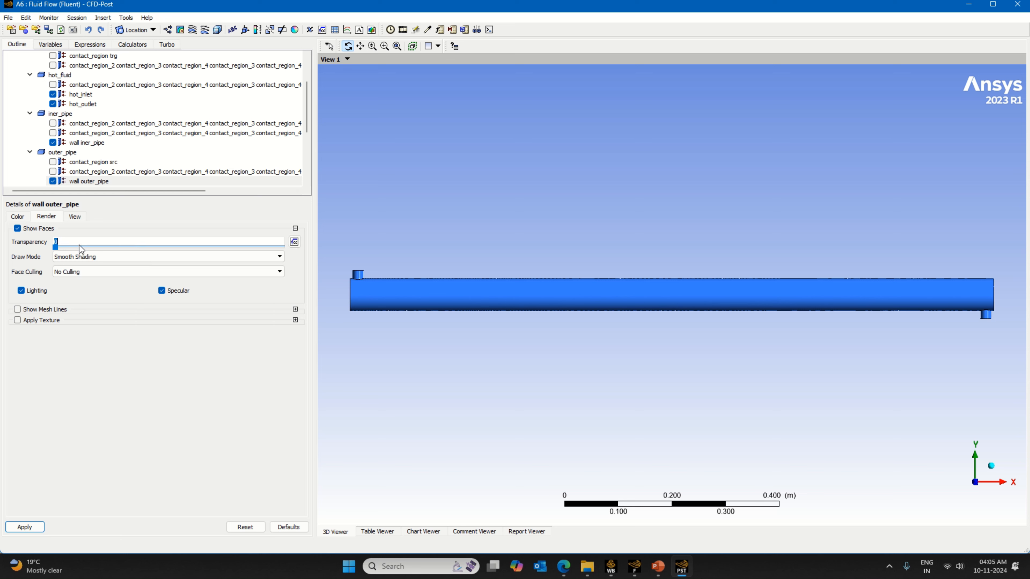
type("0.9")
left_click(16, 527)
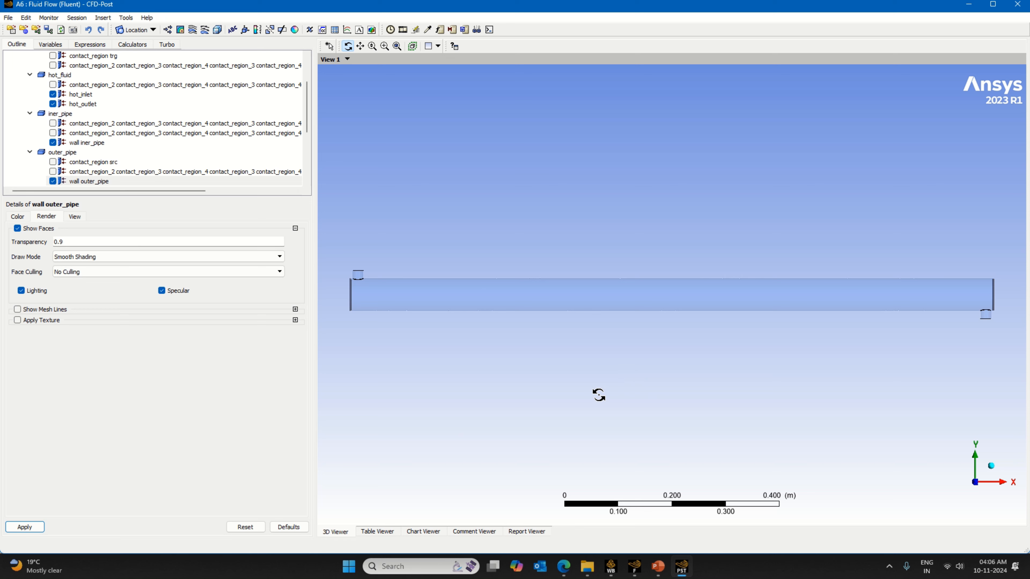
Create a volume rendering of Temperature in all domains with a Local range and a resolution of 100.
scroll(119, 164, "down", 2)
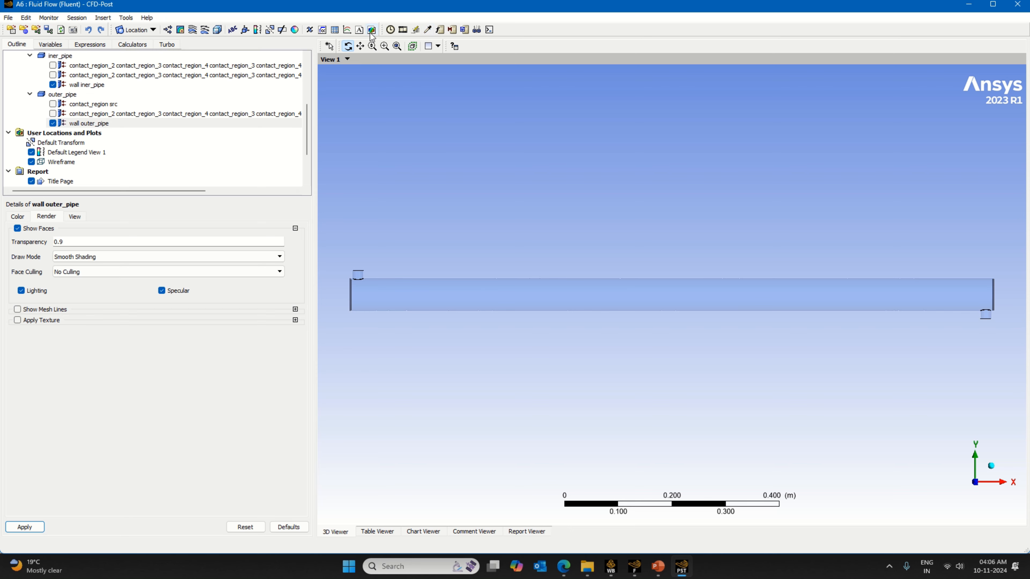
left_click(217, 30)
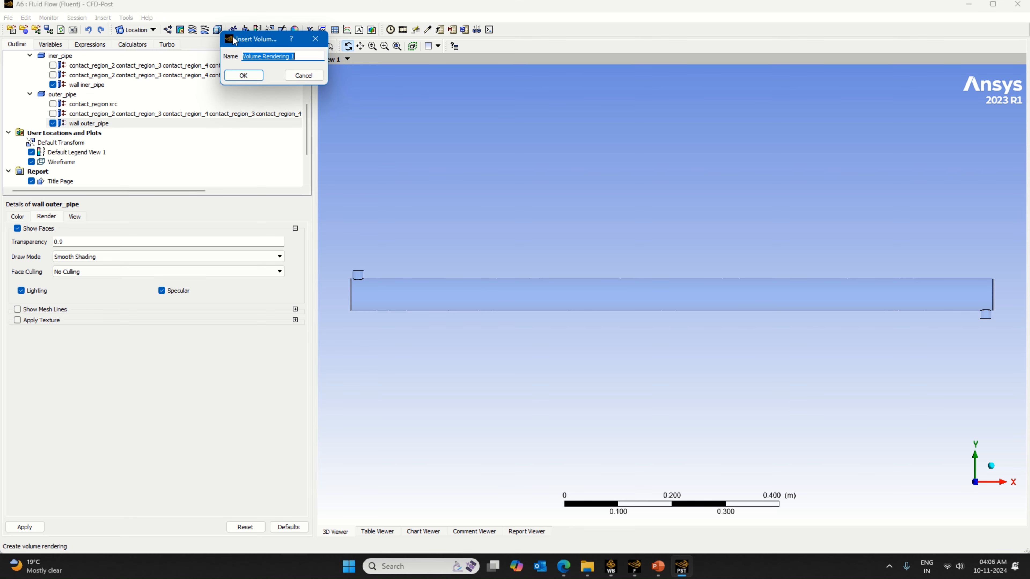
left_click(247, 76)
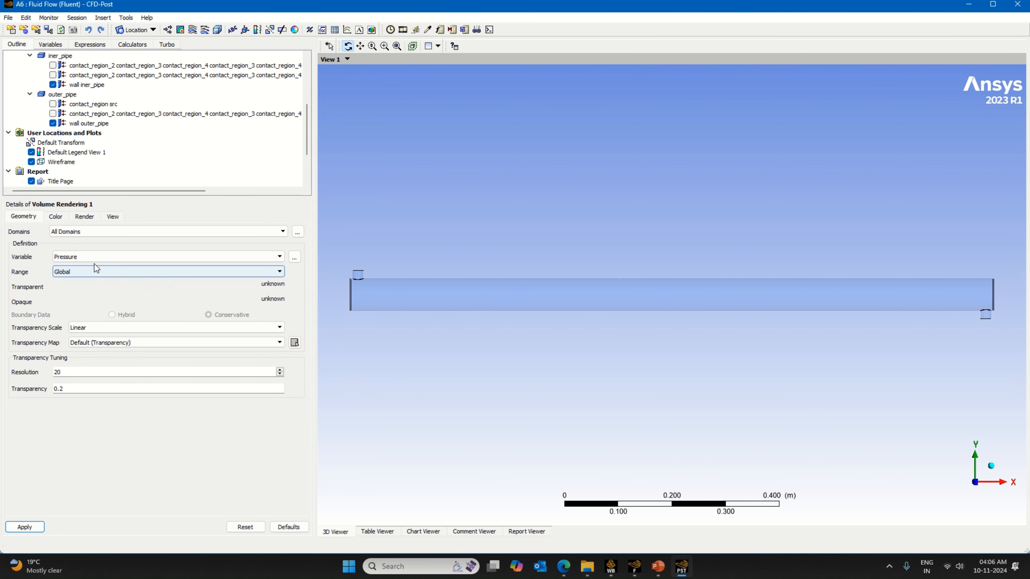
left_click(95, 258)
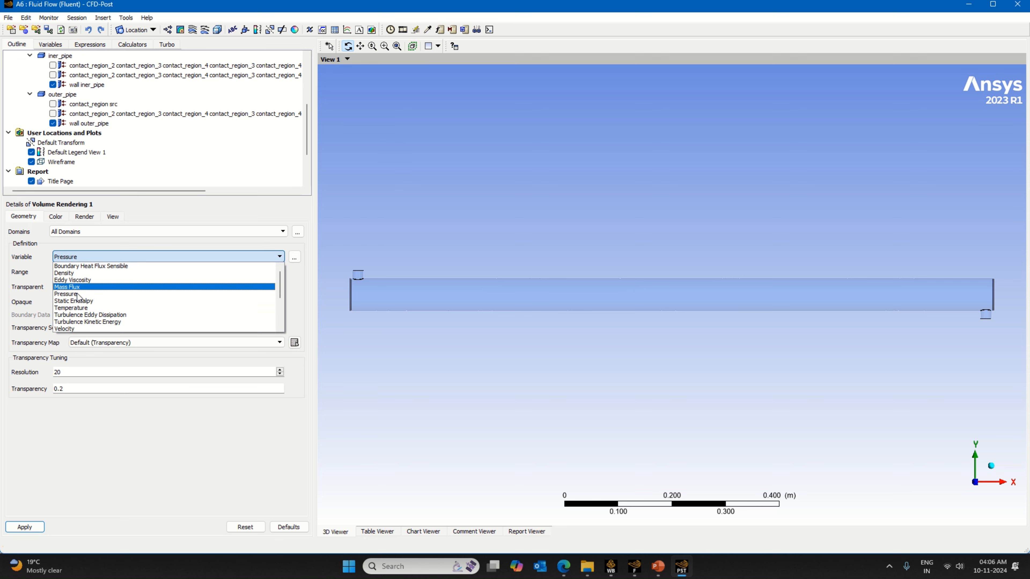
left_click(82, 308)
left_click(85, 272)
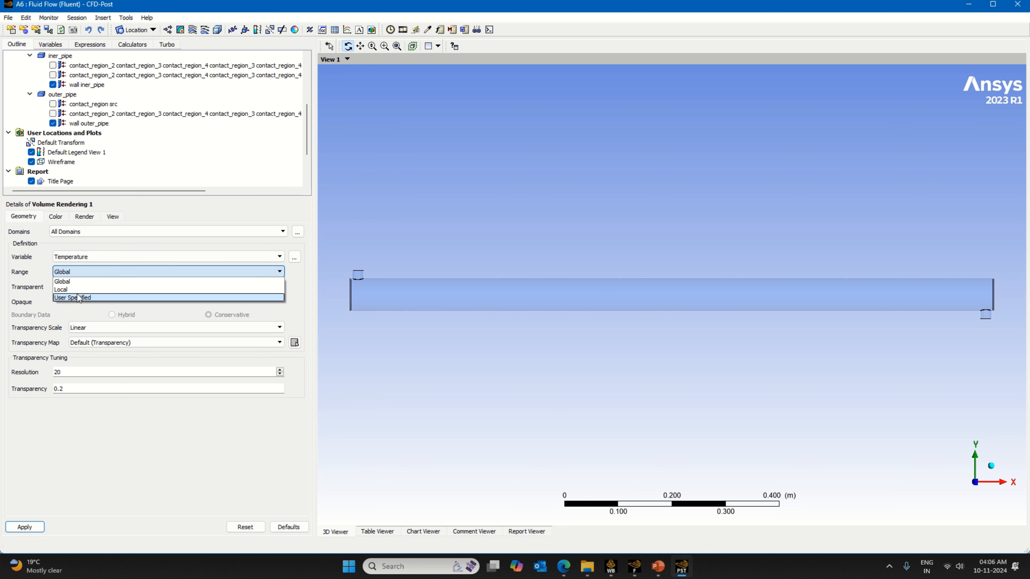
left_click(80, 289)
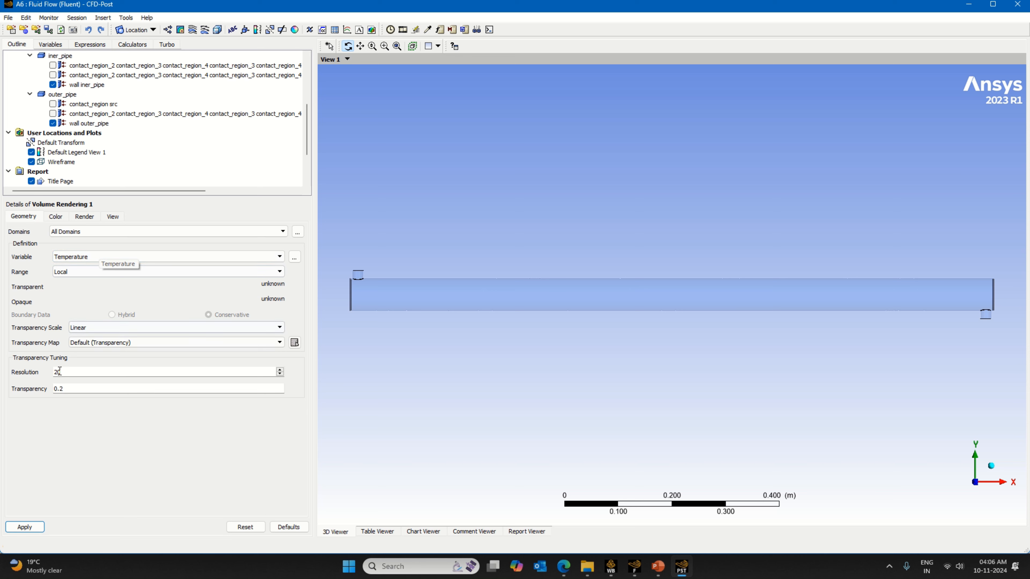
double_click(59, 371)
type("100")
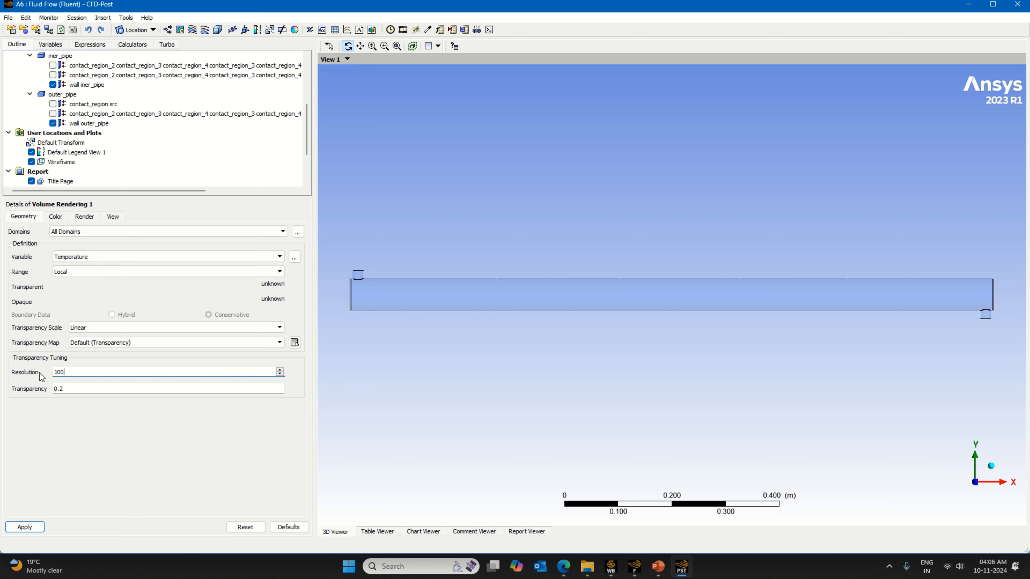
left_click(30, 529)
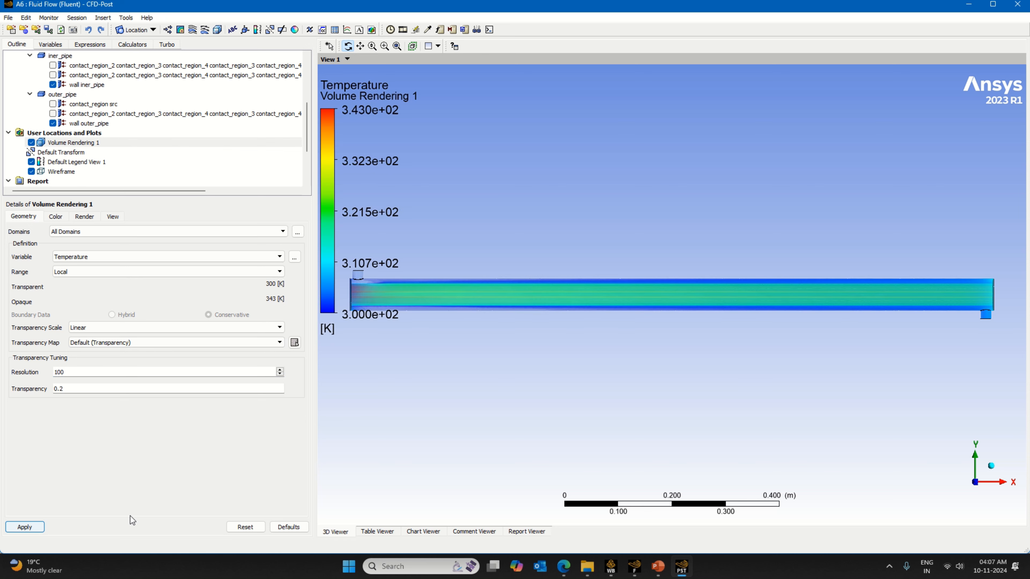
Format the default legend with Fixed number notation, 11 value ticks, size 1 and aspect 0.0526.
left_click(92, 165)
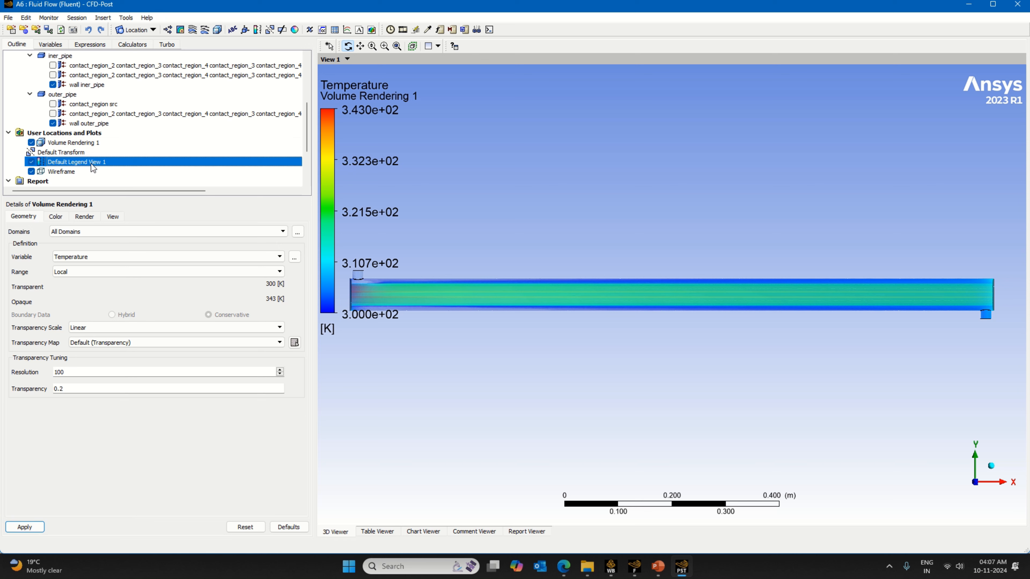
left_click(77, 219)
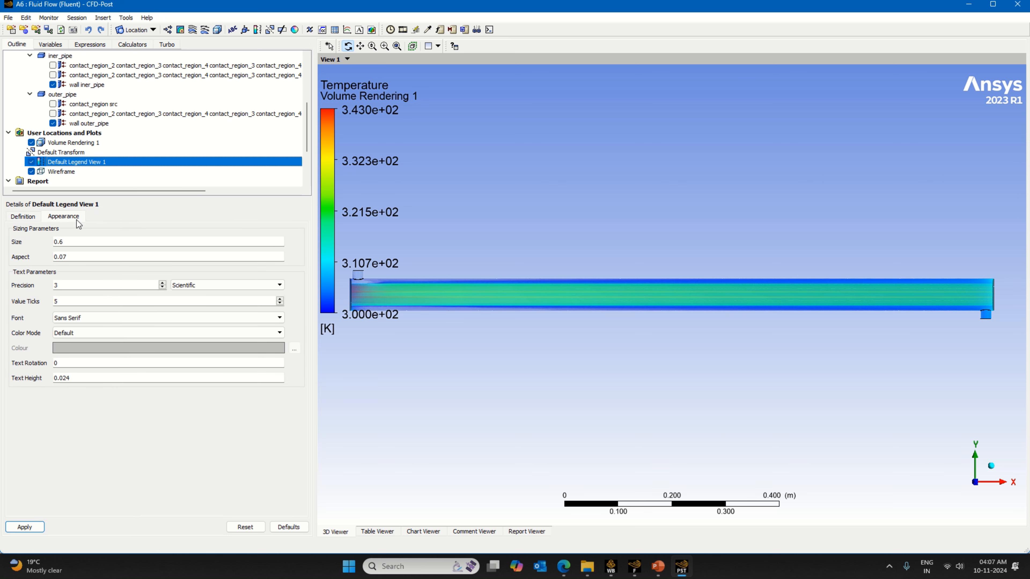
left_click(219, 286)
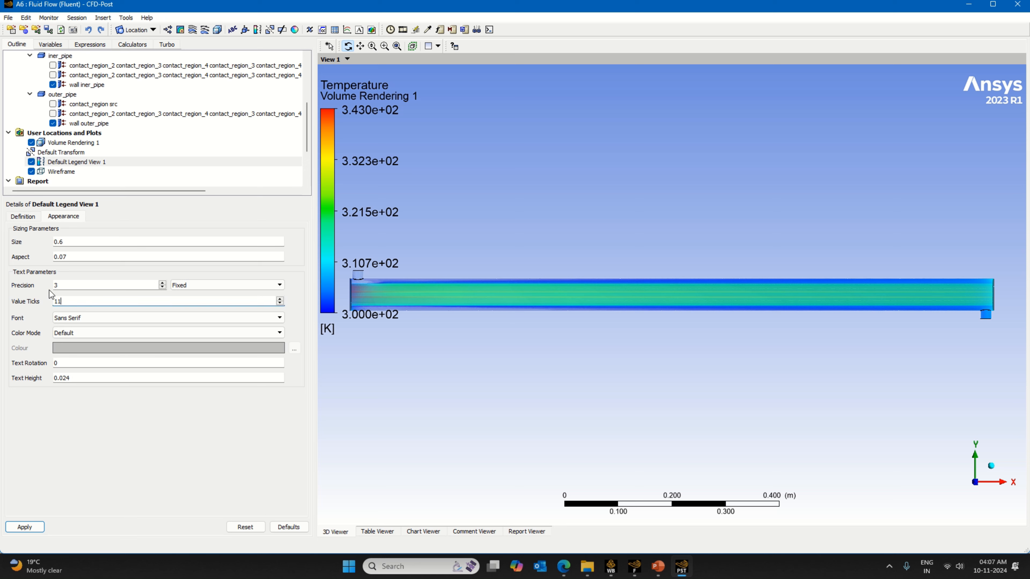
left_click(114, 241)
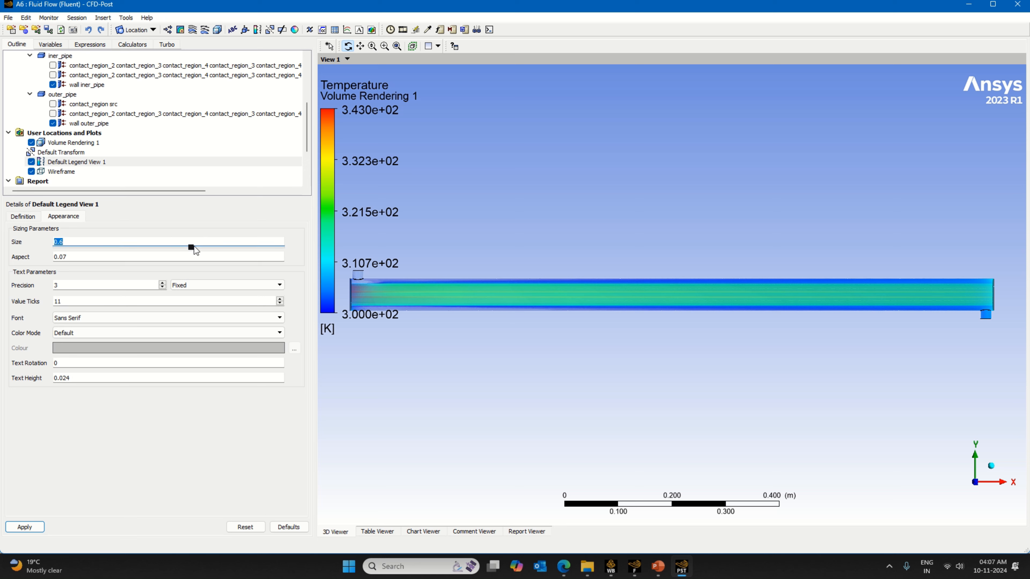
type("1")
left_click(101, 260)
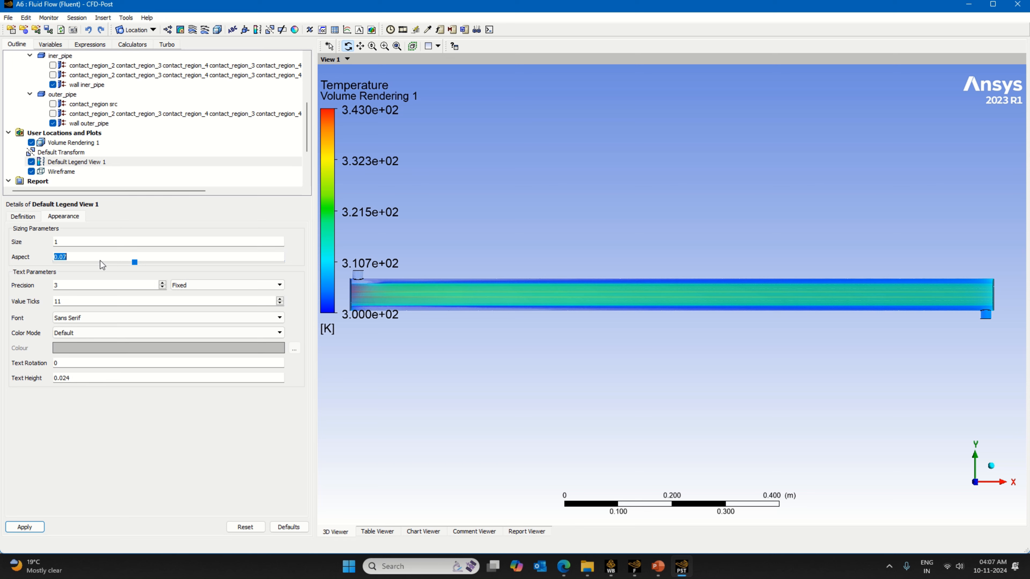
left_click_drag(136, 268, 118, 268)
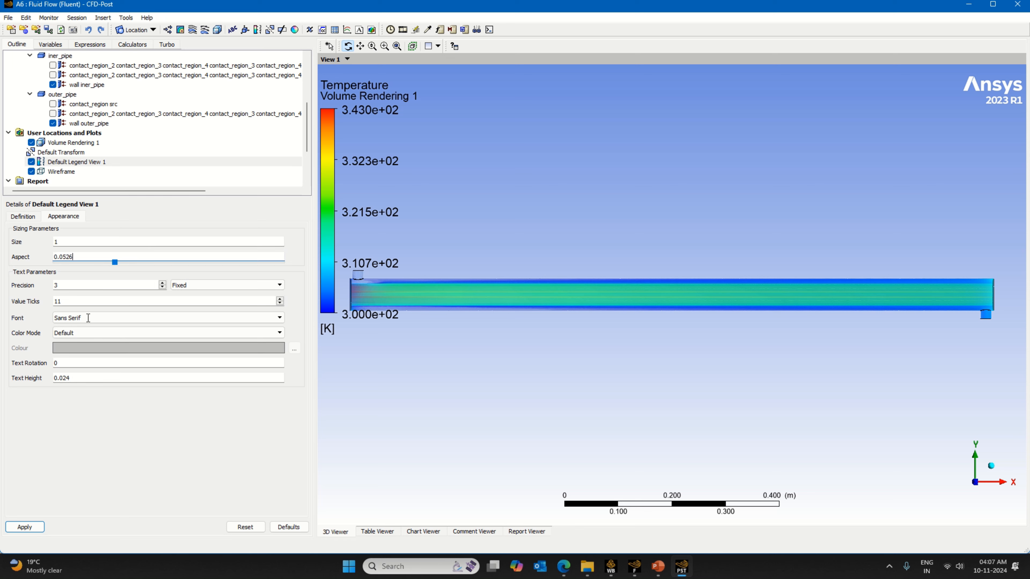
left_click(25, 527)
scroll(600, 291, "down", 3)
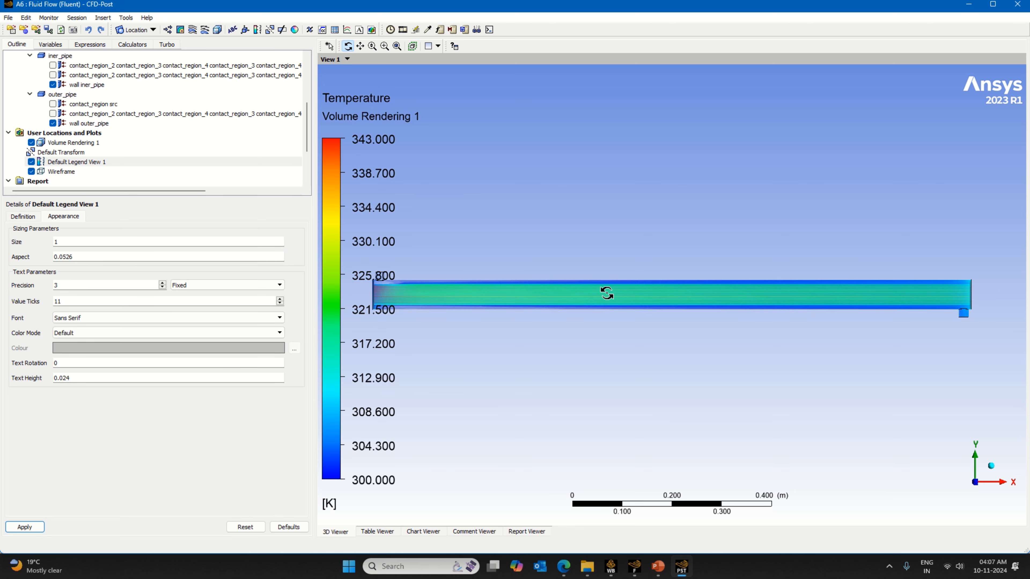
left_click(360, 46)
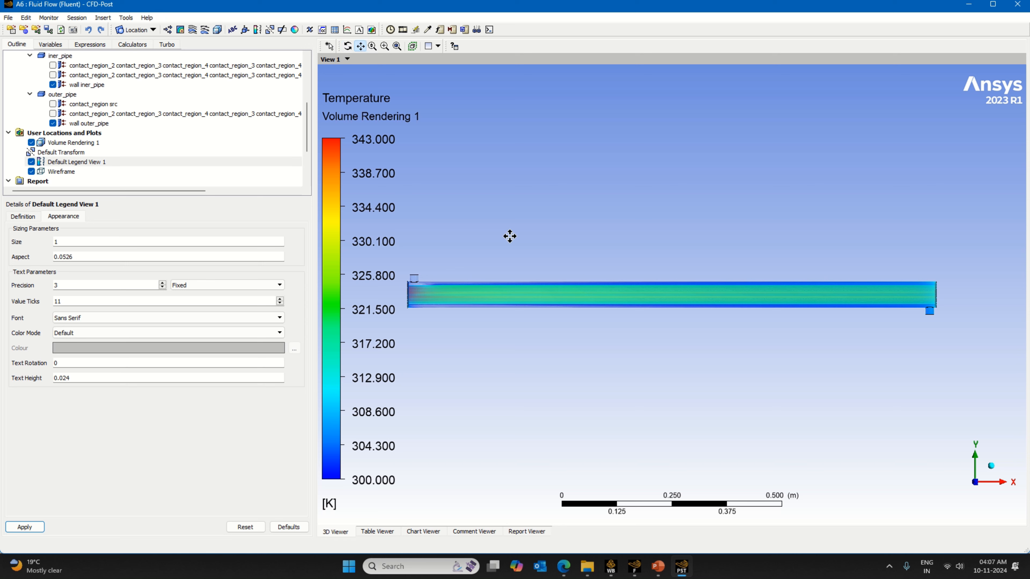
Enlarge the side view of the heat exchanger beside the legend and save the project.
left_click_drag(675, 389, 742, 395)
left_click_drag(870, 361, 830, 363)
scroll(830, 363, "up", 1)
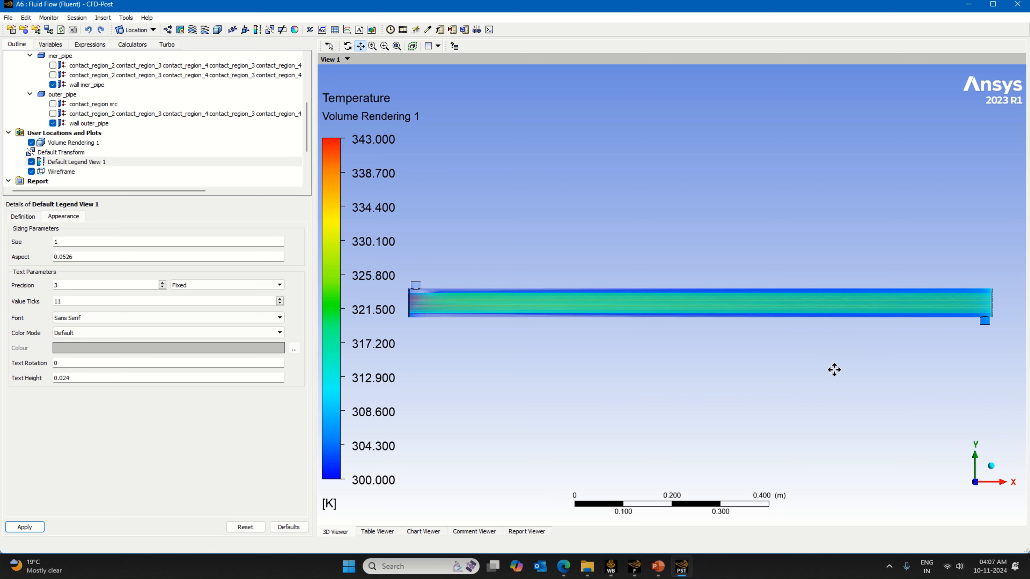
scroll(822, 375, "up", 1)
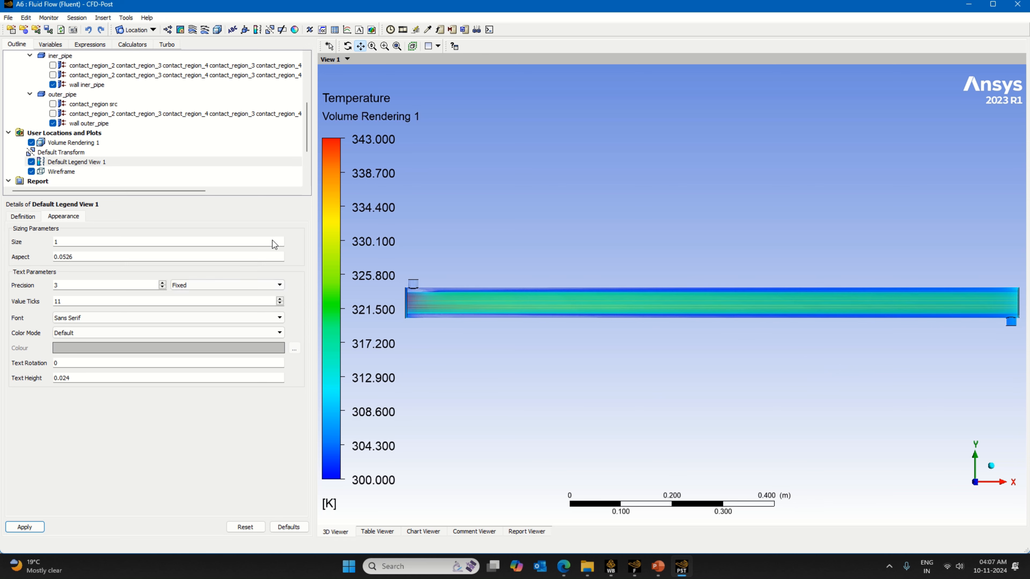
left_click_drag(552, 239, 552, 231)
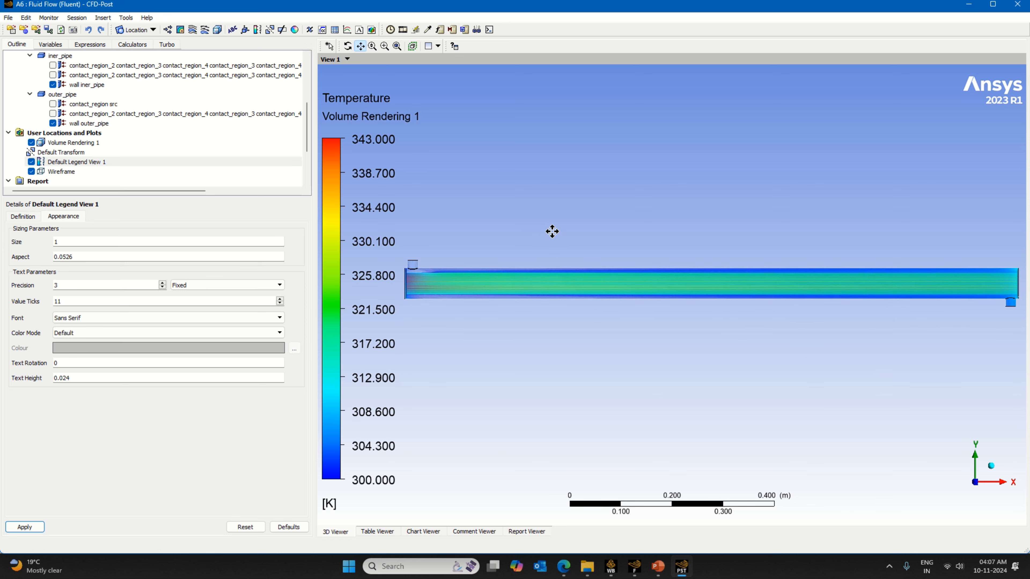
left_click(8, 17)
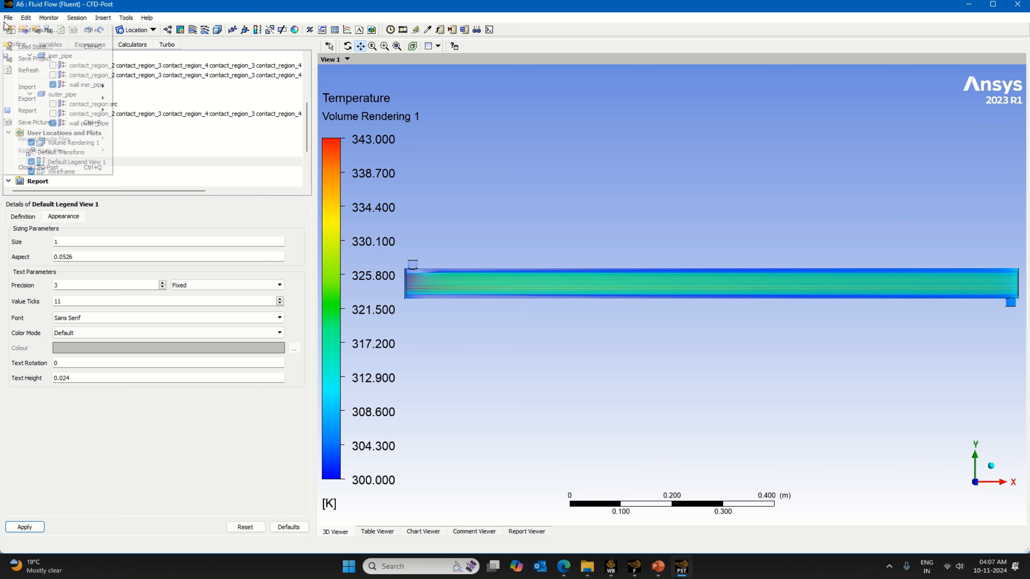
left_click(32, 63)
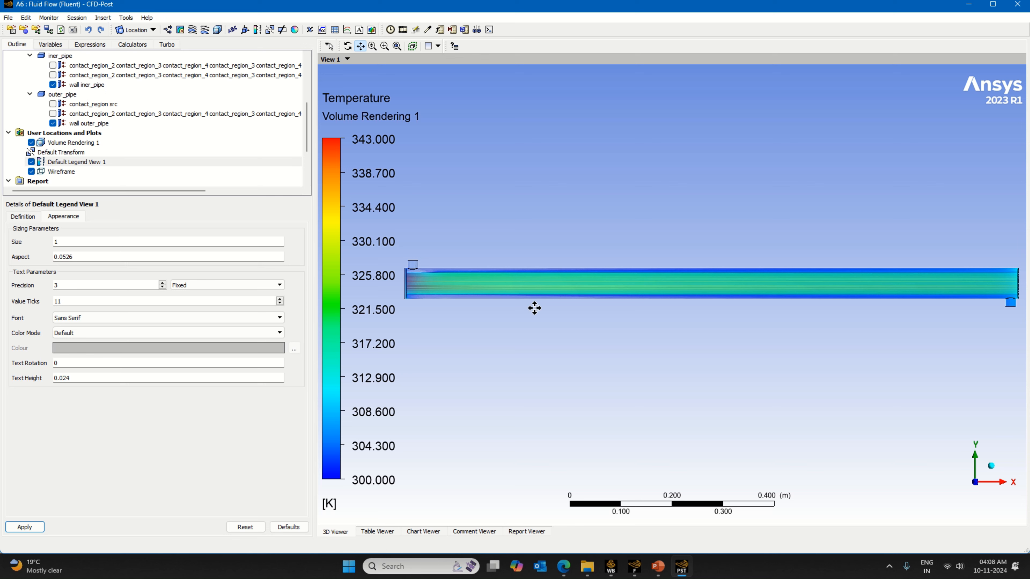
Insert a 3D streamline, Streamline 1, through all domains starting from hot_inlet.
left_click(192, 30)
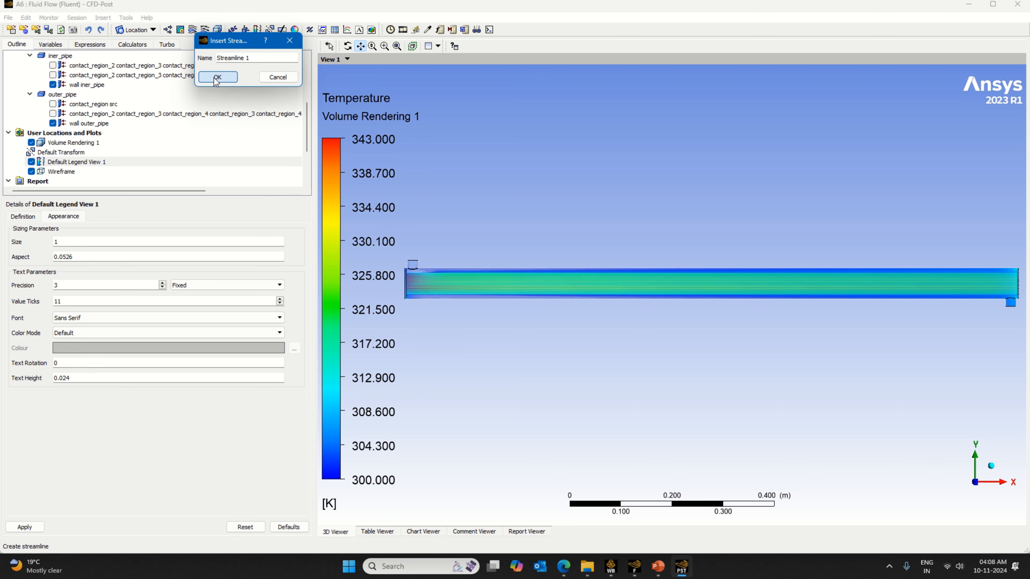
left_click(217, 77)
left_click(76, 271)
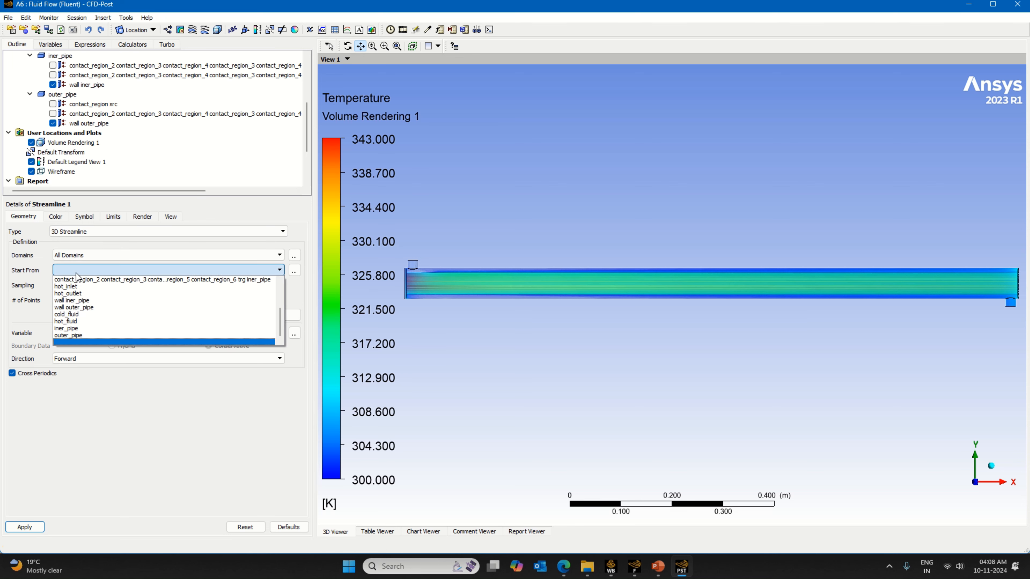
left_click(79, 287)
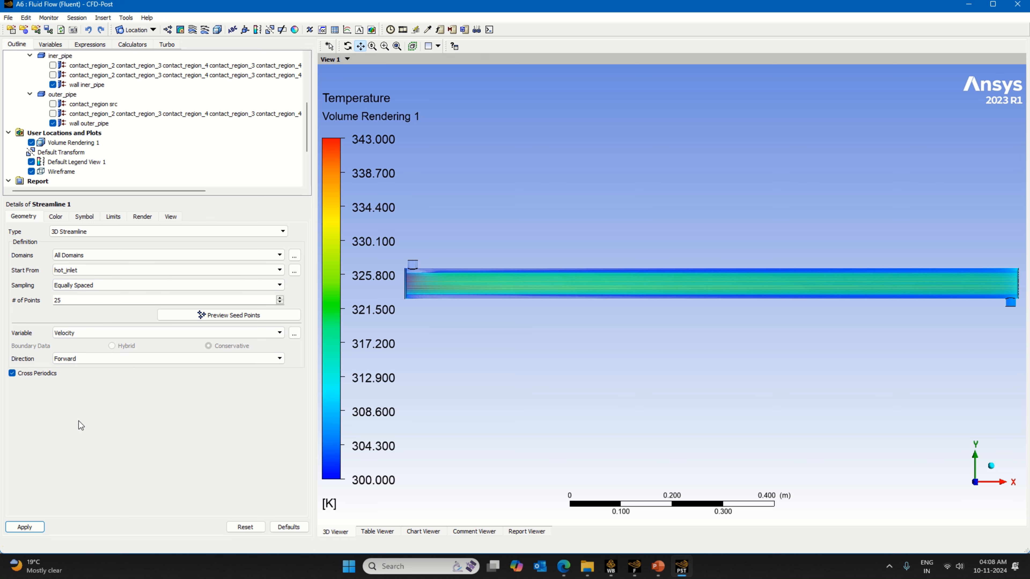
Color the hot_inlet streamline by the variable Temperature with a Local range.
left_click(57, 216)
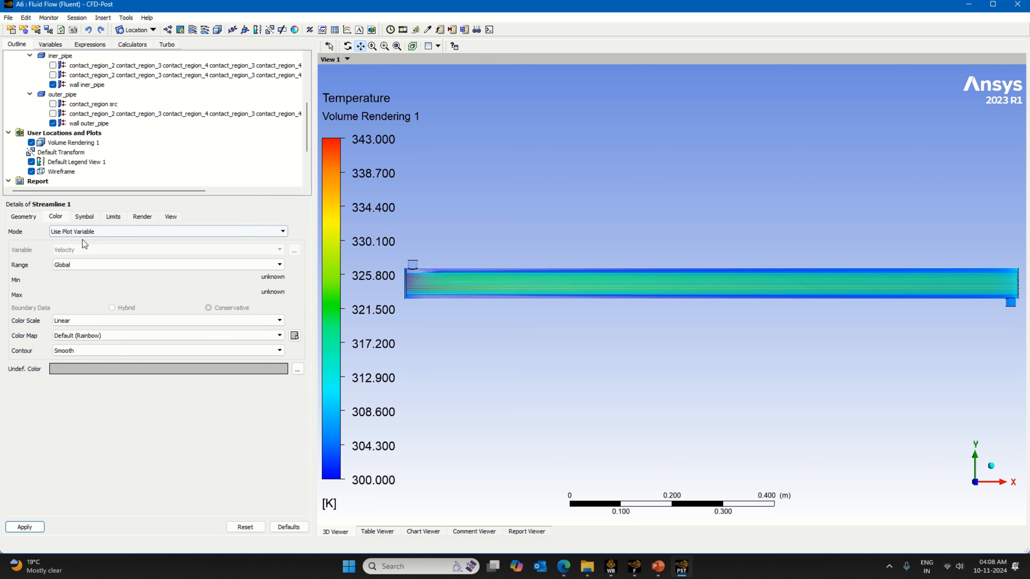
left_click(83, 231)
left_click(80, 251)
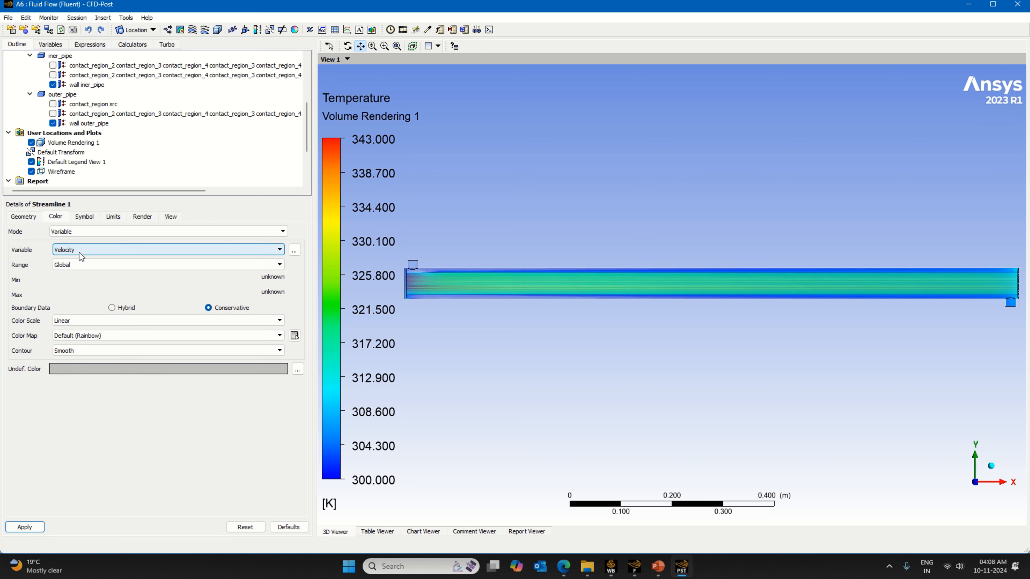
left_click(81, 250)
left_click(77, 273)
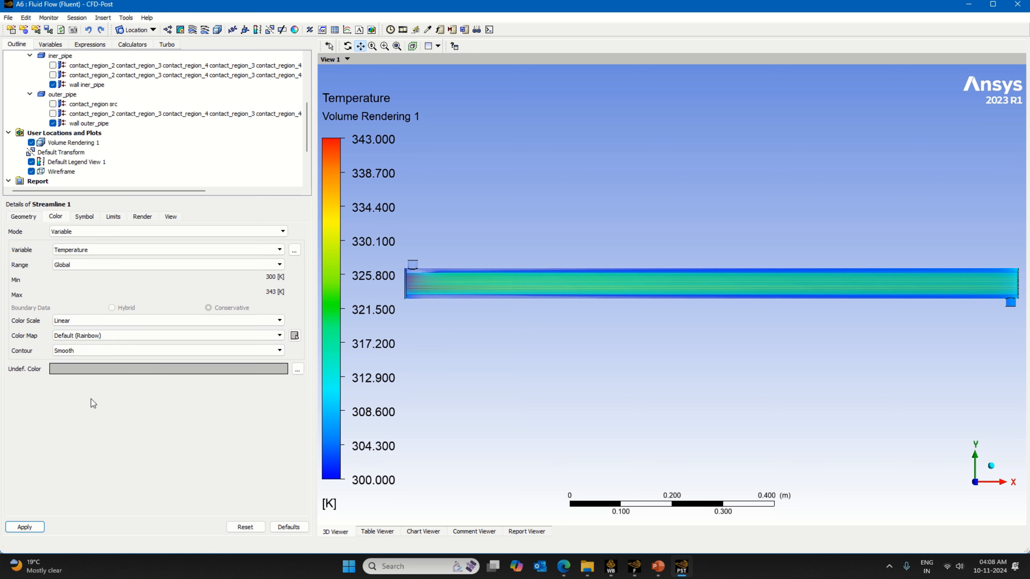
left_click(81, 270)
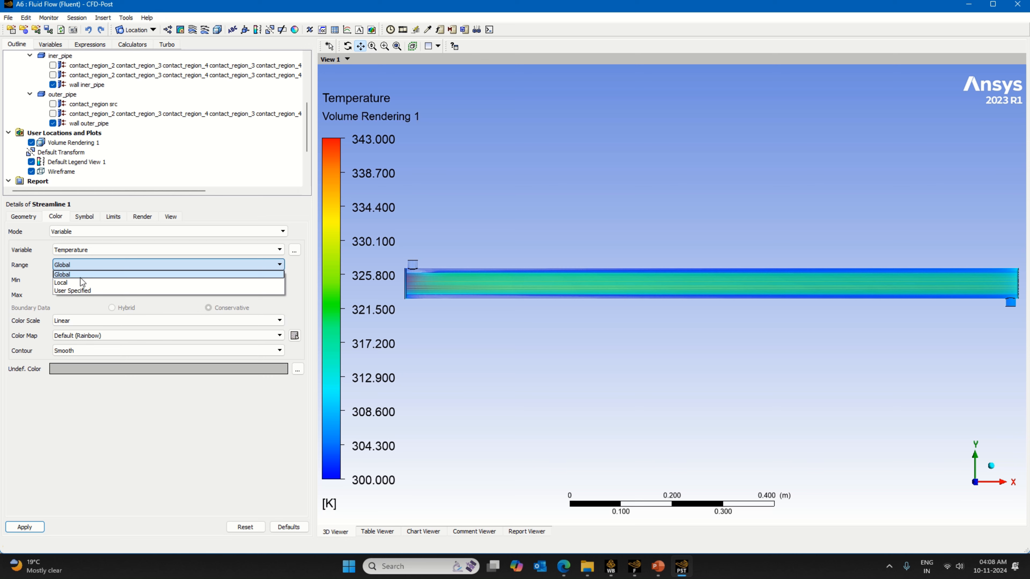
left_click(80, 278)
Generate the hot_inlet streamline with 40 equally spaced points and hide Volume Rendering 1.
left_click(23, 217)
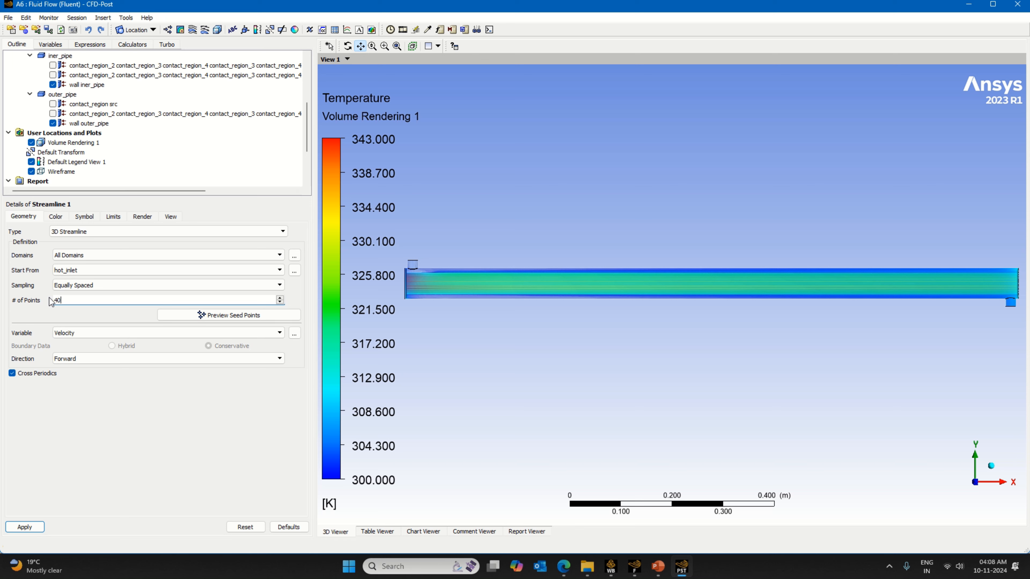
left_click(56, 217)
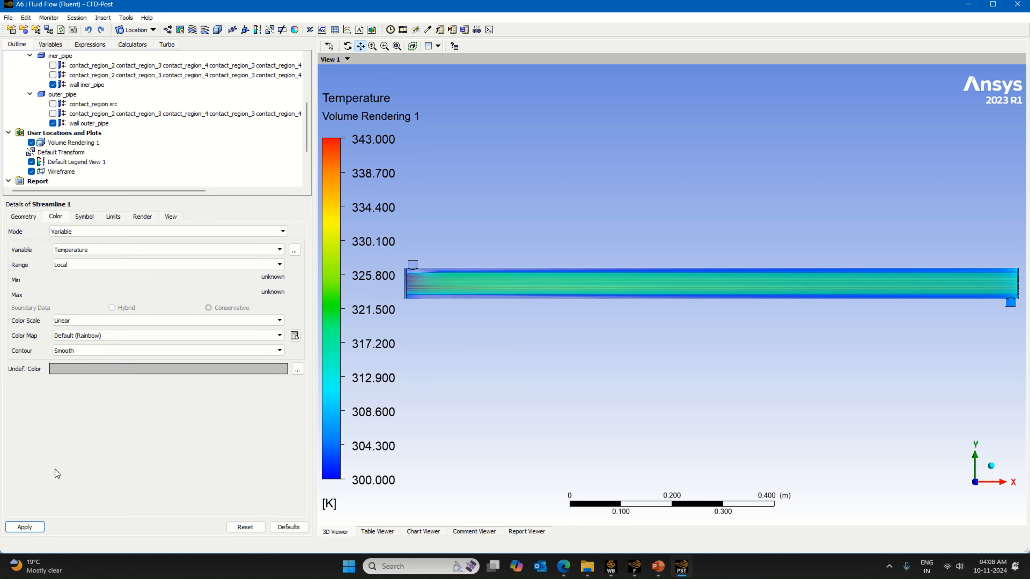
left_click(24, 527)
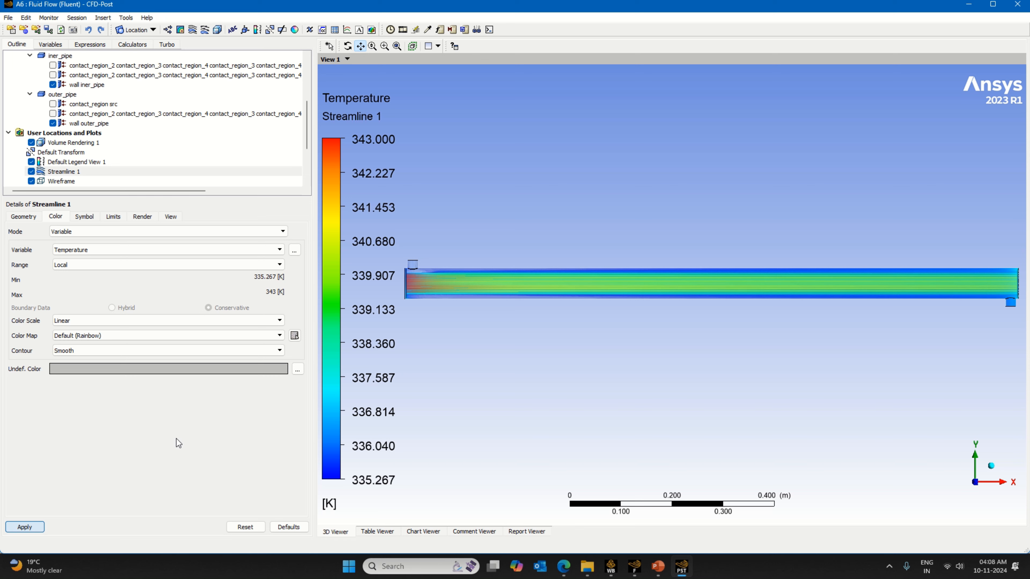
left_click(31, 142)
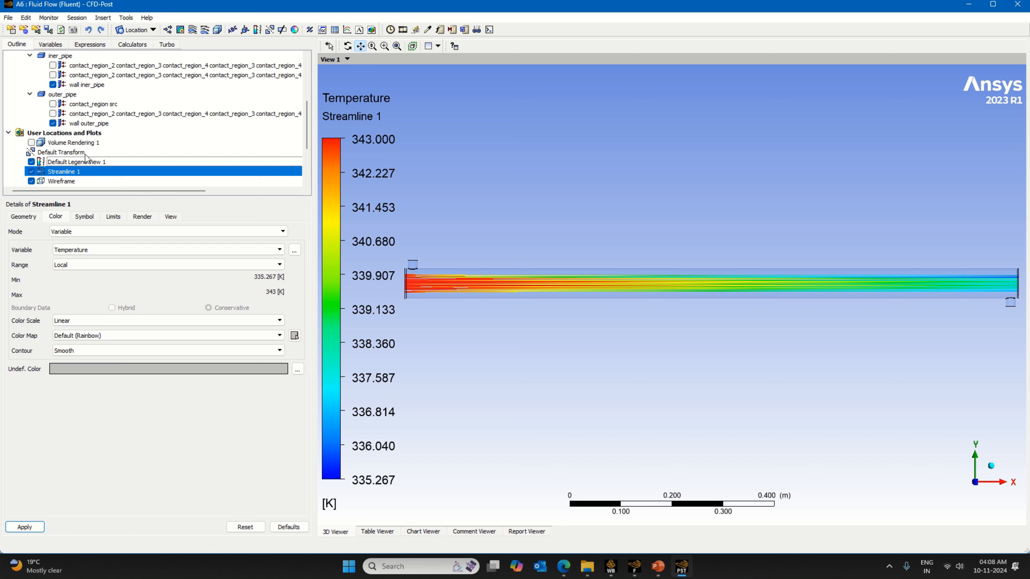
Insert a second 3D streamline, Streamline 2, through all domains starting from cold_inlet.
left_click(193, 29)
left_click(222, 72)
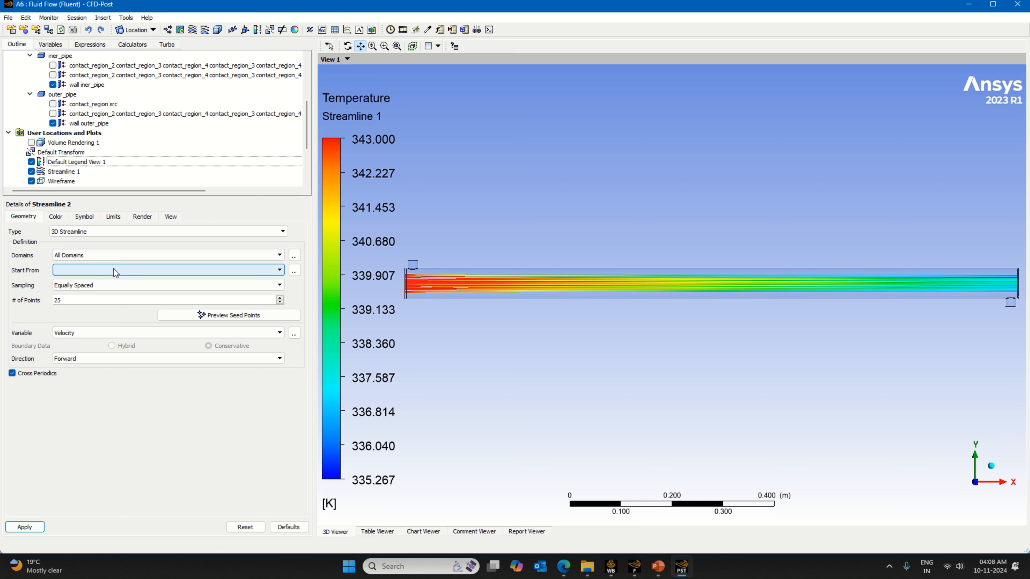
left_click(114, 269)
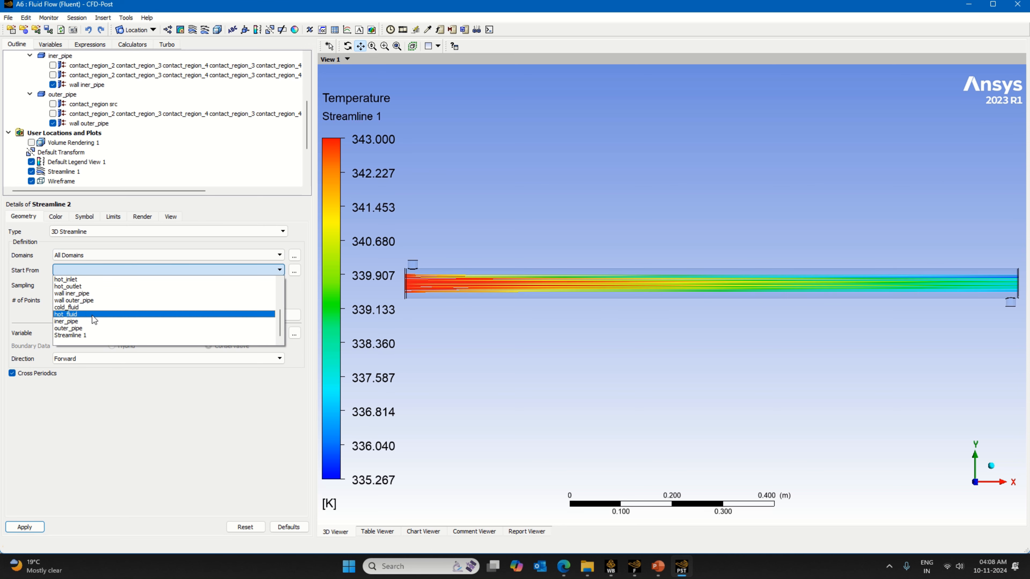
scroll(93, 312, "up", 3)
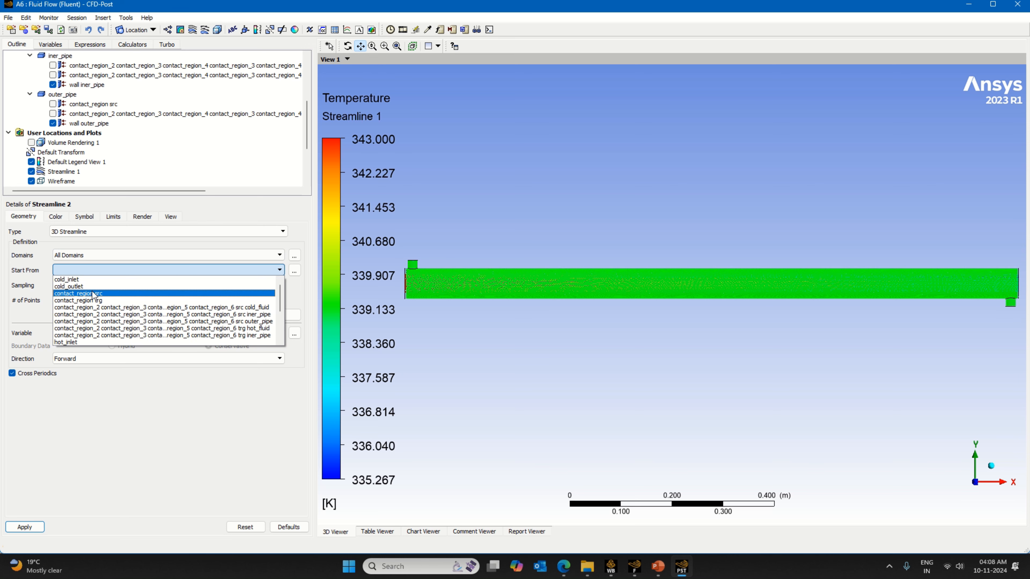
left_click(93, 279)
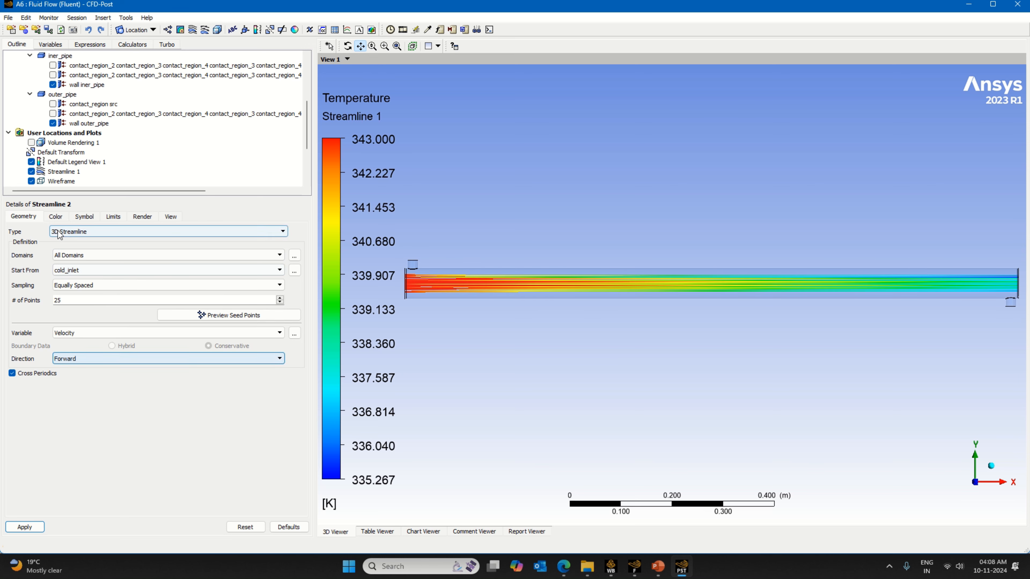
Color the cold_inlet streamline by the variable Temperature with a Local range.
left_click(56, 216)
left_click(65, 231)
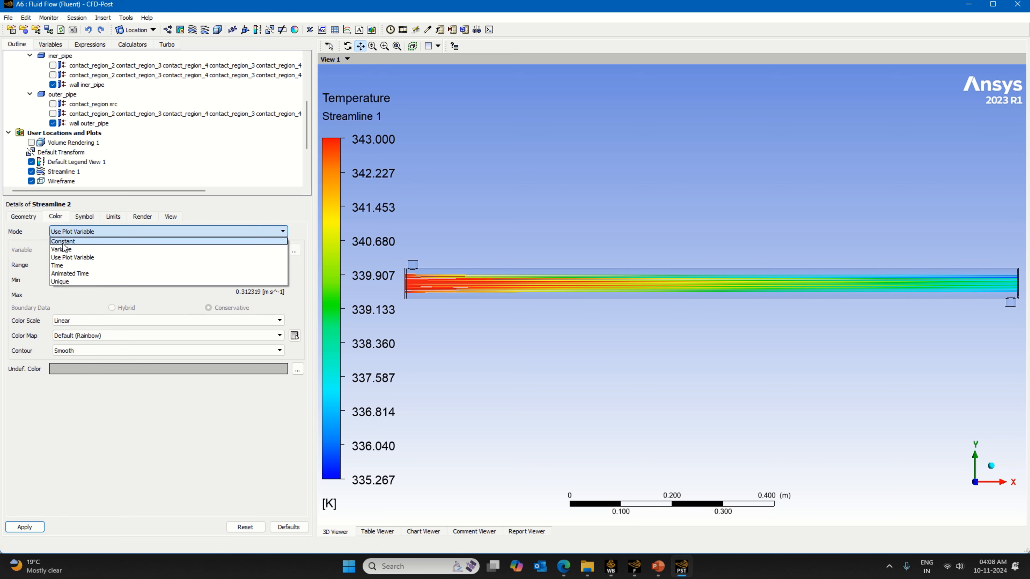
left_click(65, 248)
left_click(73, 249)
left_click(76, 274)
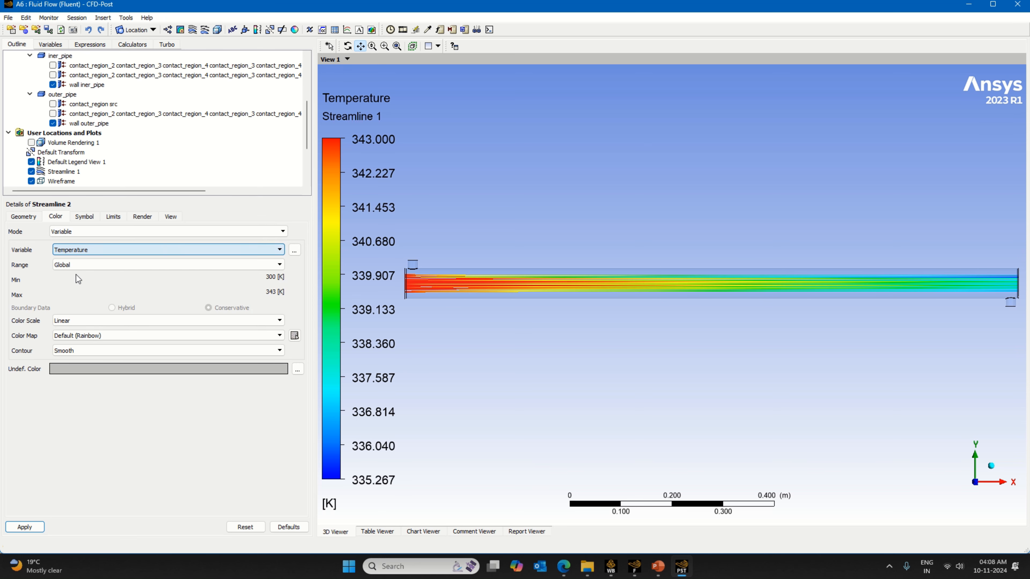
left_click(77, 265)
left_click(73, 280)
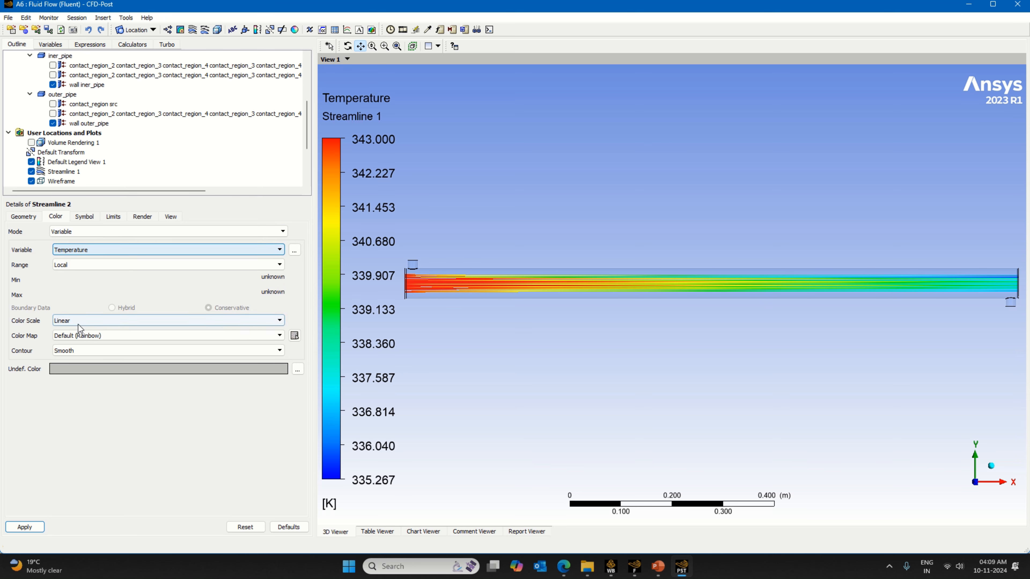
Generate the cold_inlet streamline with 40 equally spaced points and check the temperature legends of both streamlines.
left_click(23, 216)
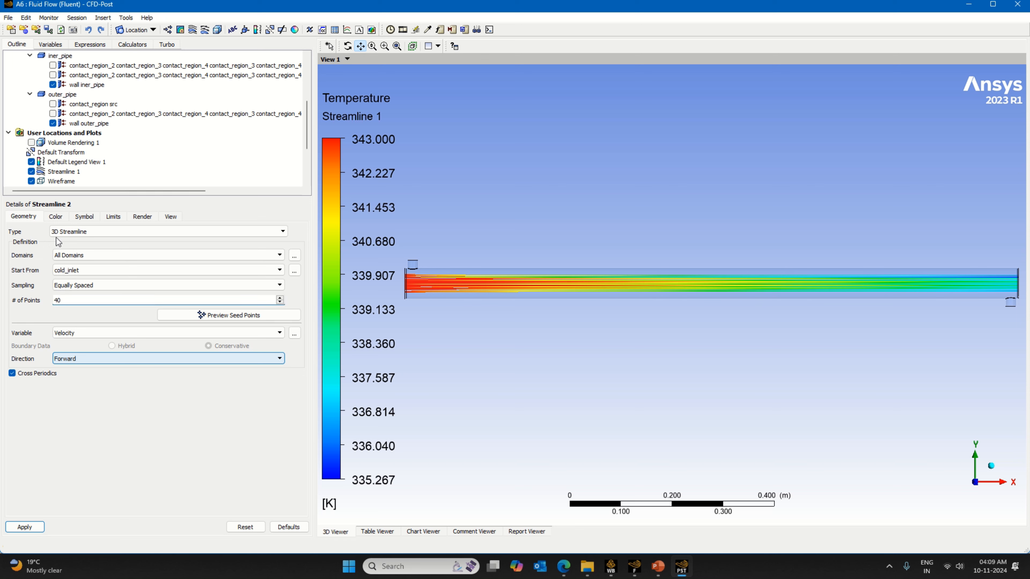
left_click(55, 216)
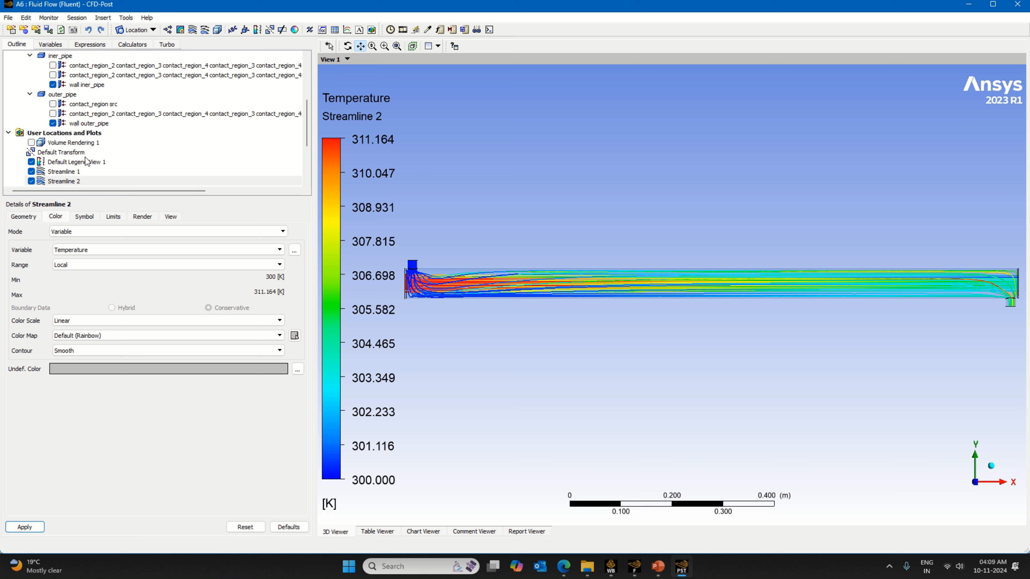
left_click(72, 172)
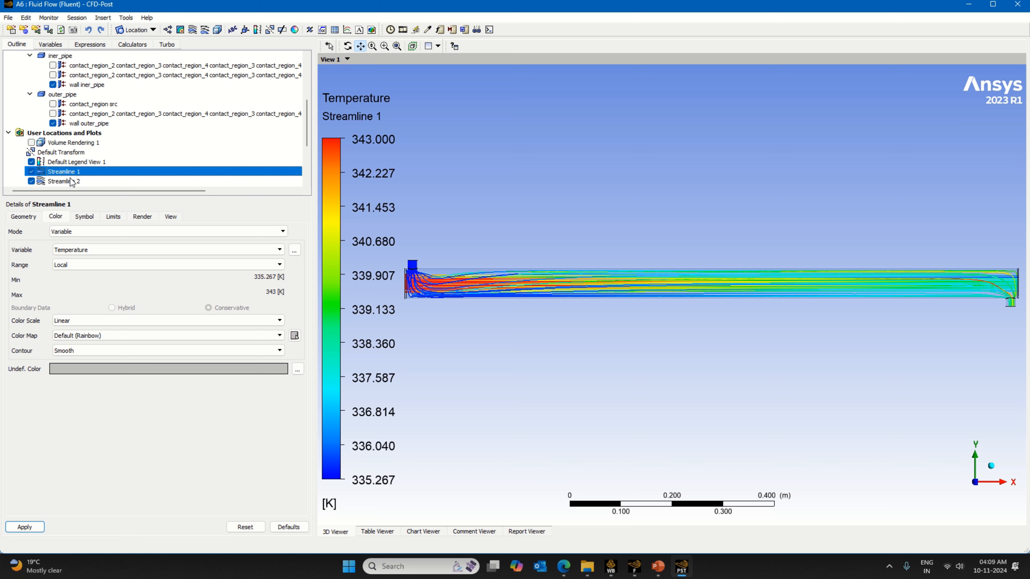
left_click(74, 182)
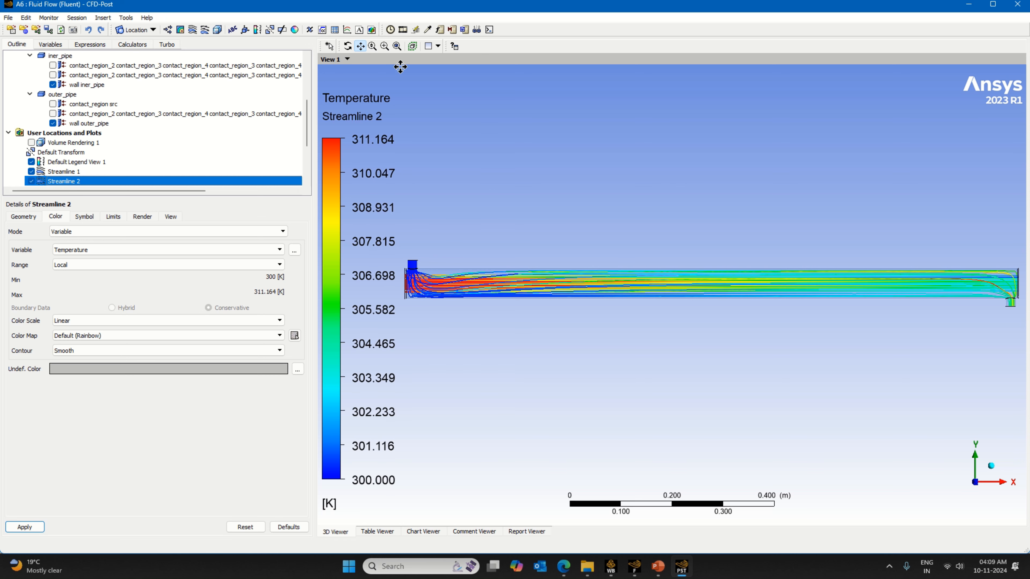
Set up a Sweep Animation with both Streamline 1 and Streamline 2 as the animated objects.
left_click(404, 30)
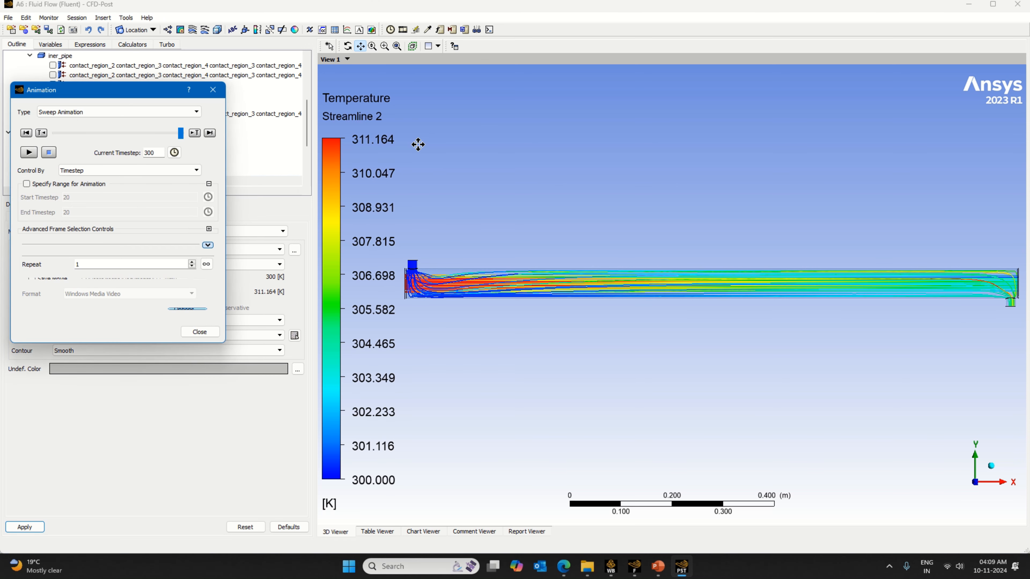
left_click(104, 114)
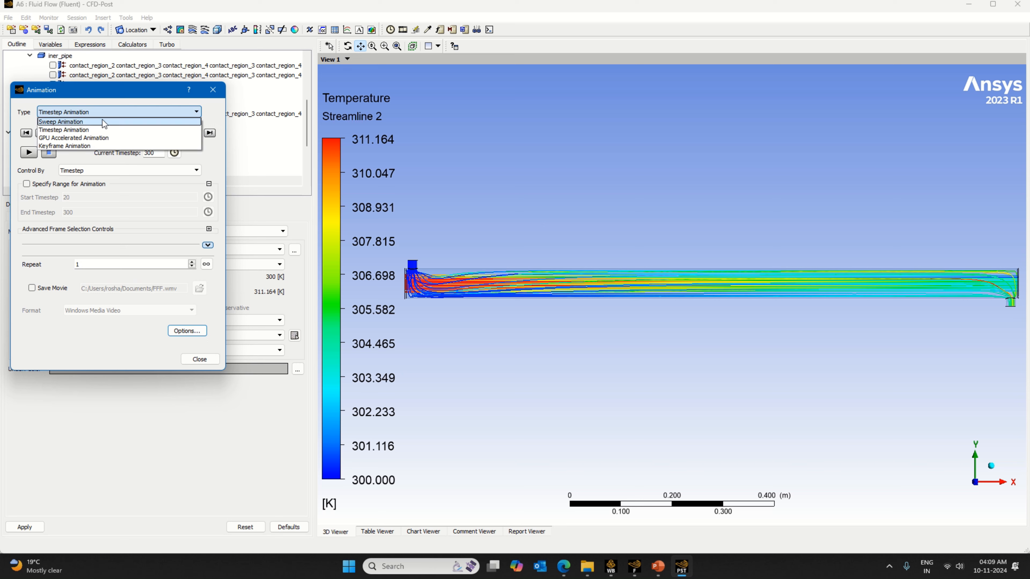
left_click(102, 121)
left_click(56, 150)
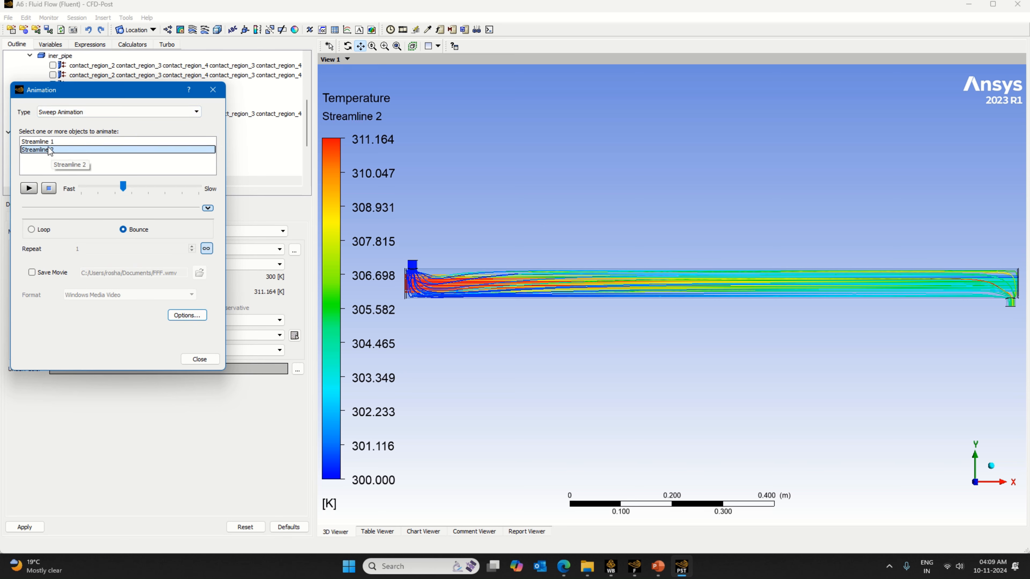
left_click(51, 142, "ctrl")
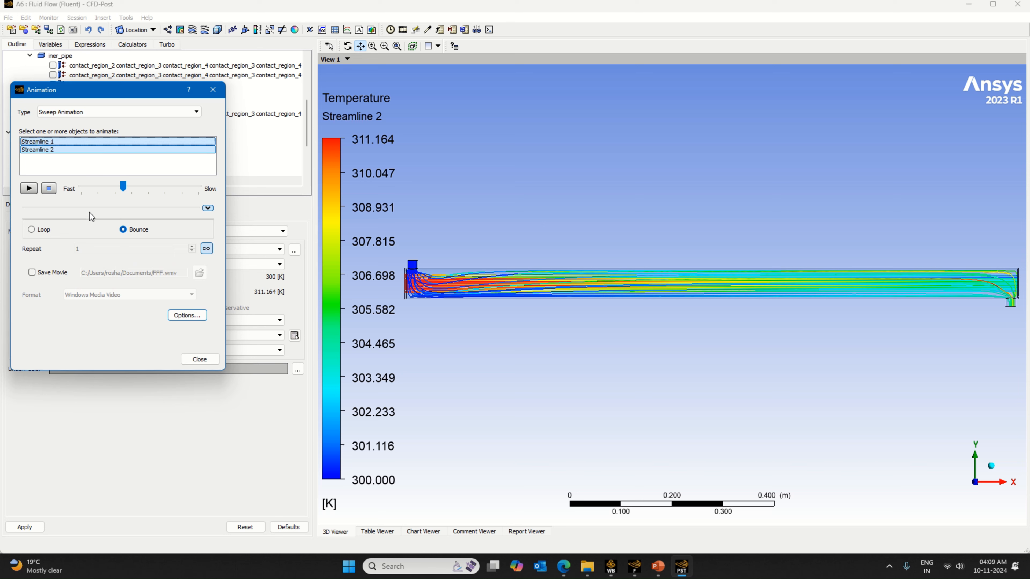
Slow the sweep animation to 1000 frames, play it and stop it partway.
left_click_drag(123, 186, 208, 191)
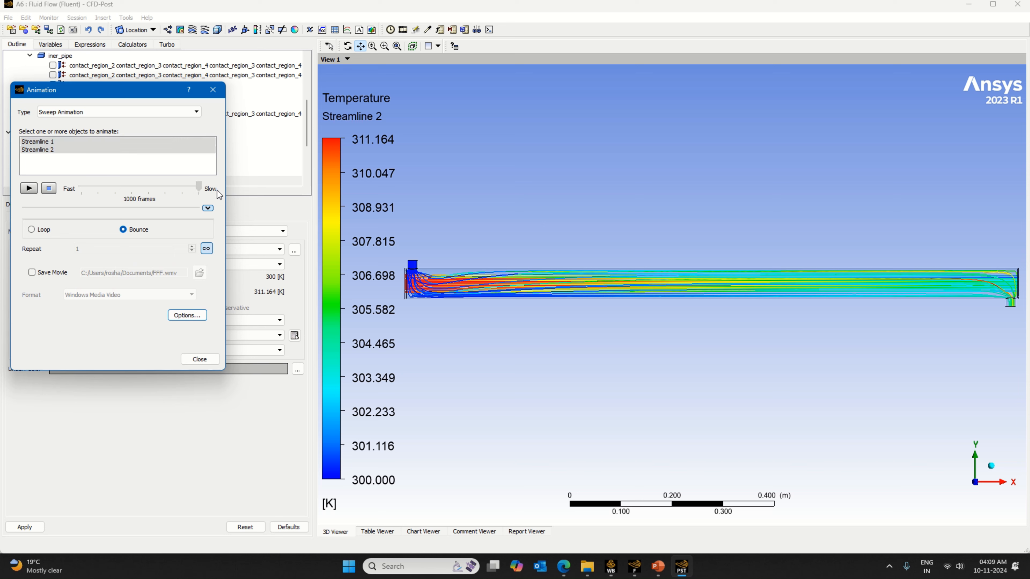
left_click(28, 190)
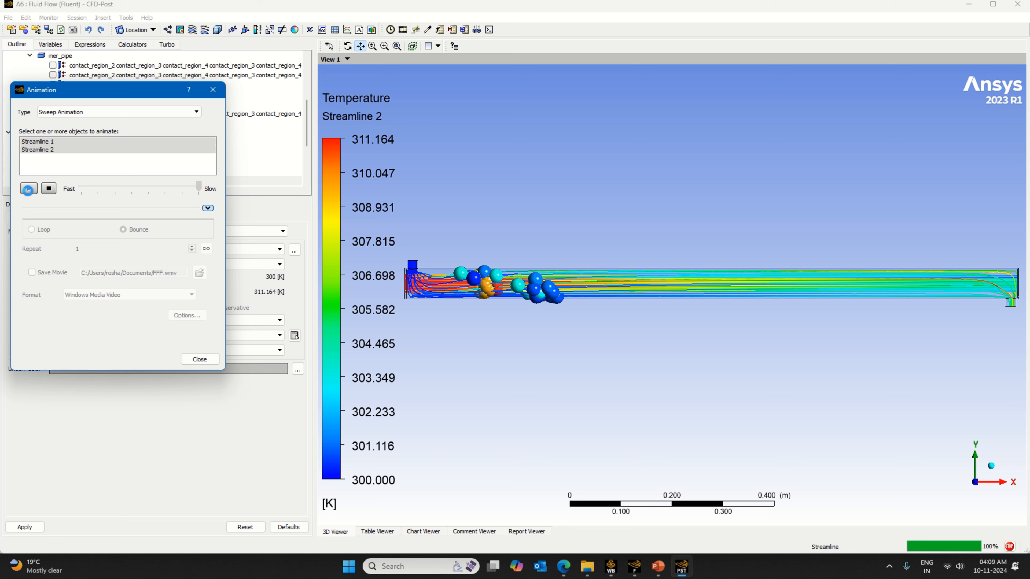
left_click(49, 189)
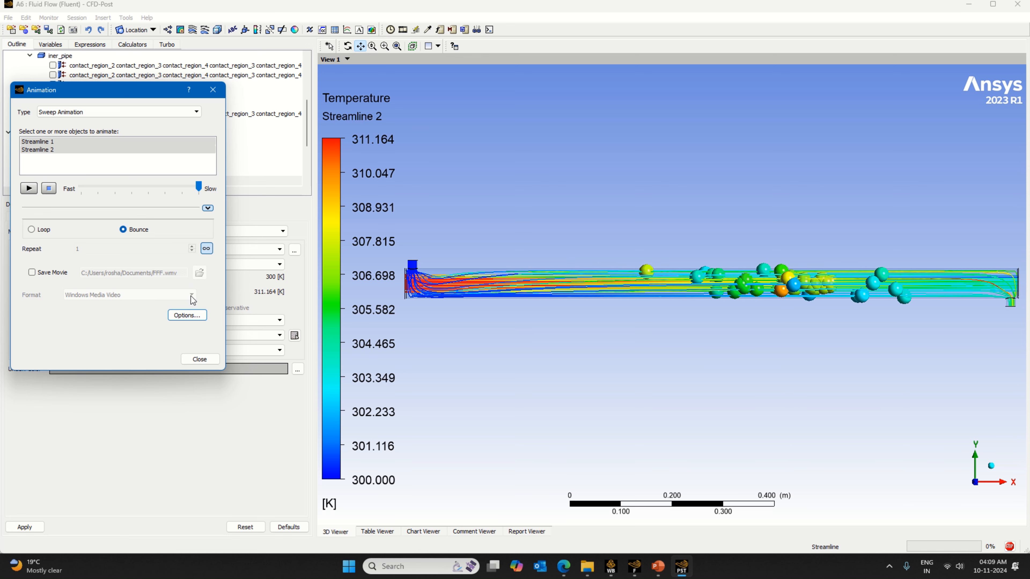
Set the symbol size of the sweep animation to 0.36 in its animation options.
left_click(185, 317)
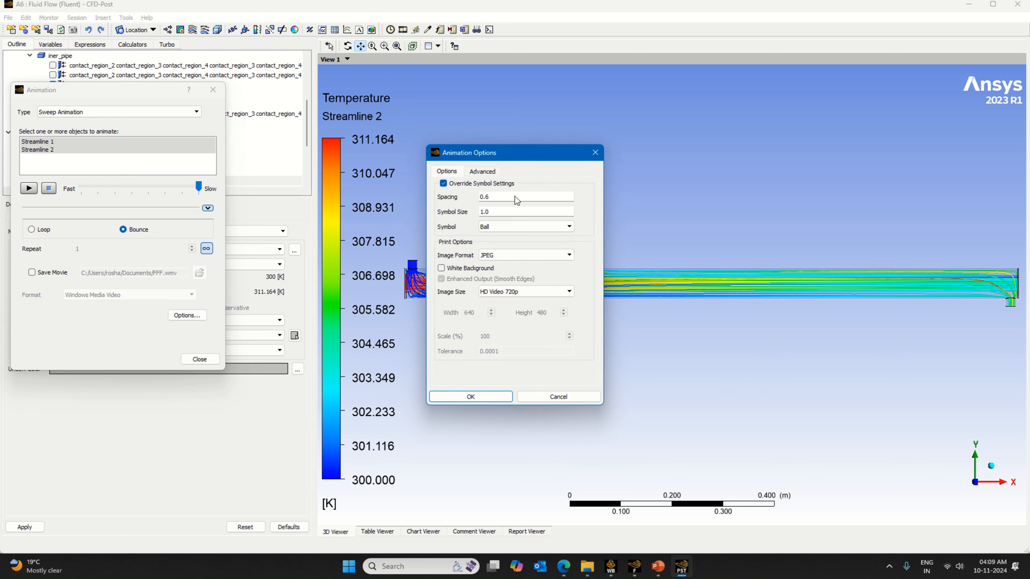
left_click(502, 212)
left_click_drag(490, 219, 487, 219)
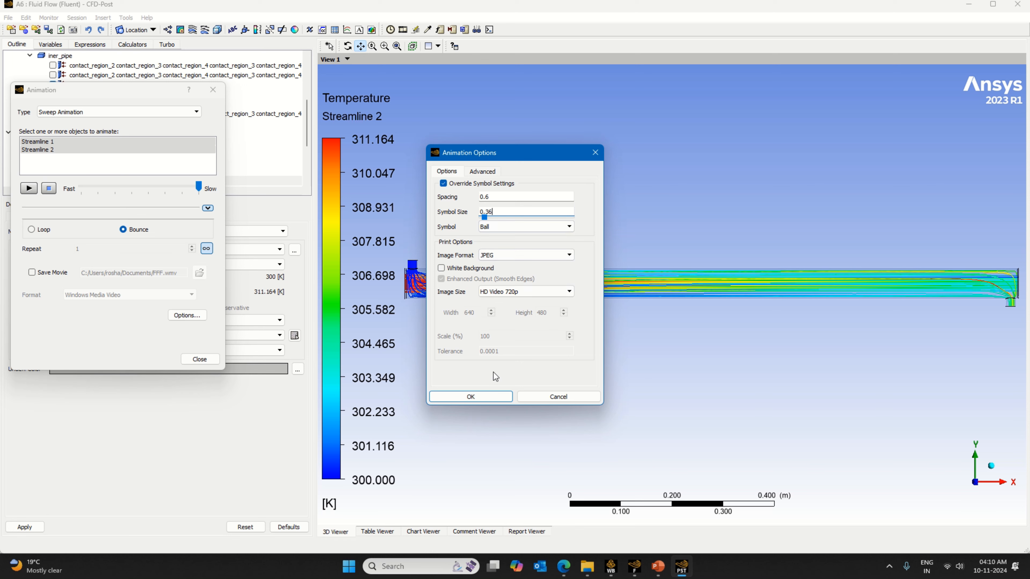
left_click(470, 396)
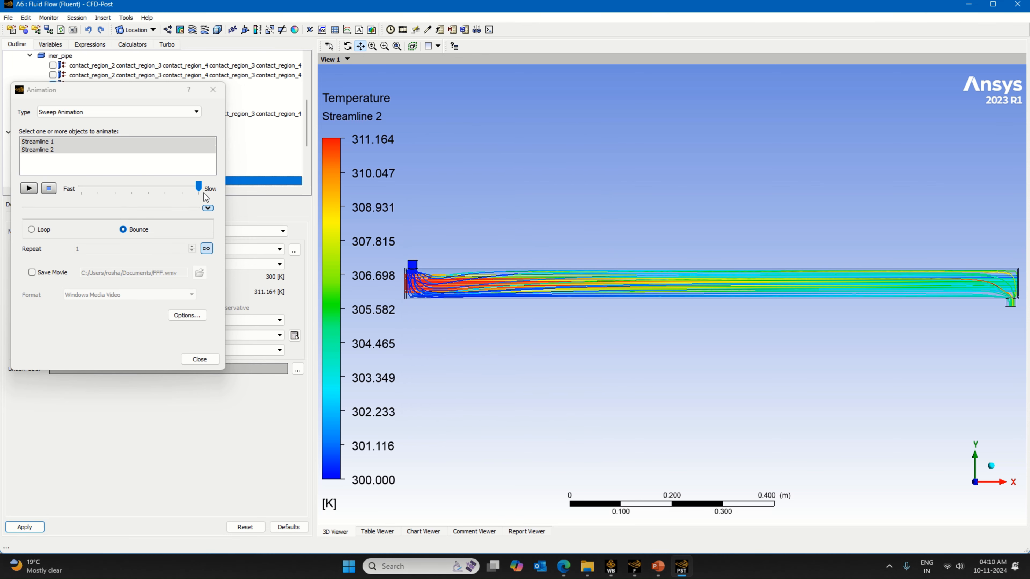
Play and stop the sweep animation of both streamlines, once from the side and once in an isometric view.
left_click(29, 188)
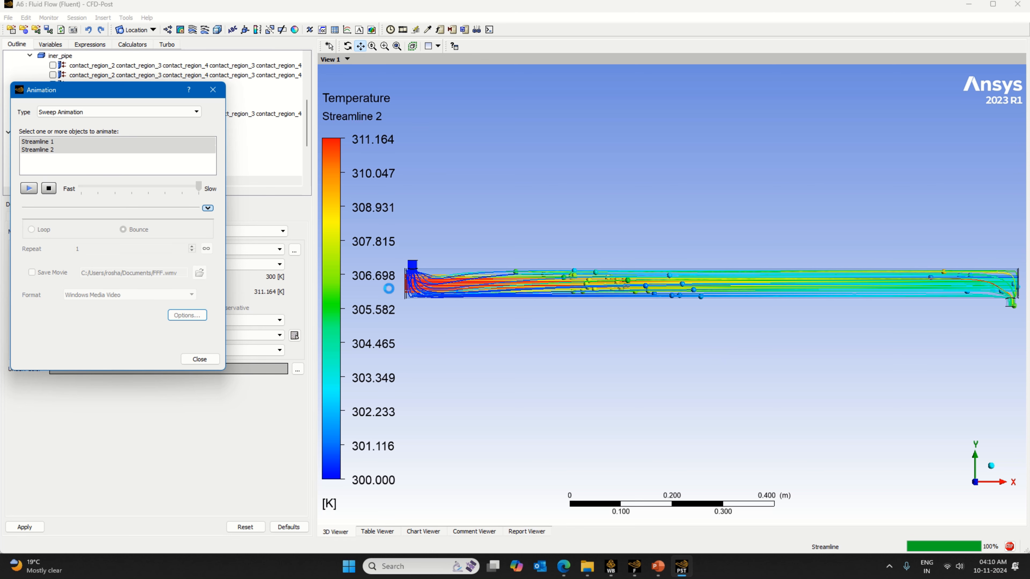
left_click(49, 188)
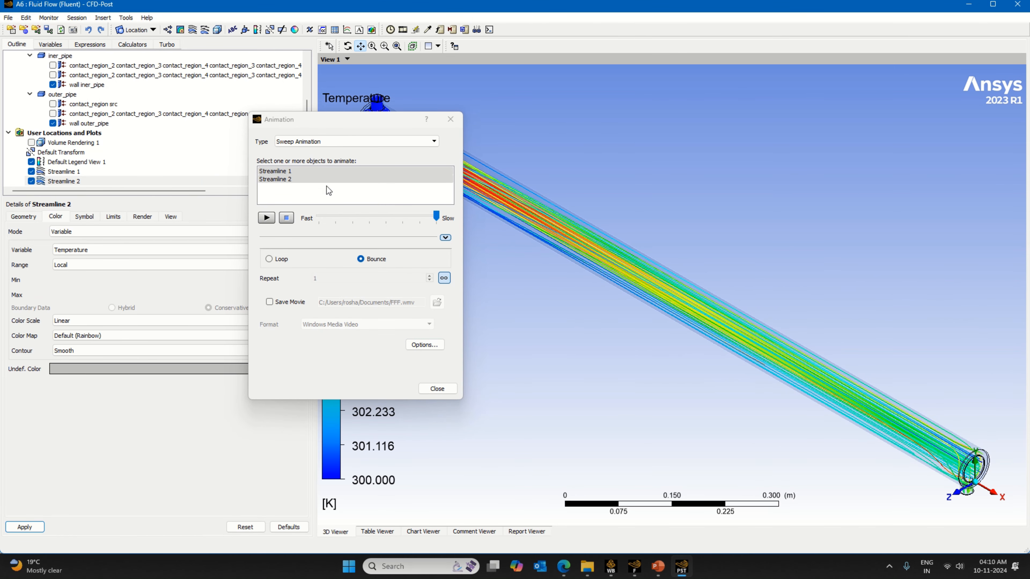
left_click_drag(385, 123, 219, 213)
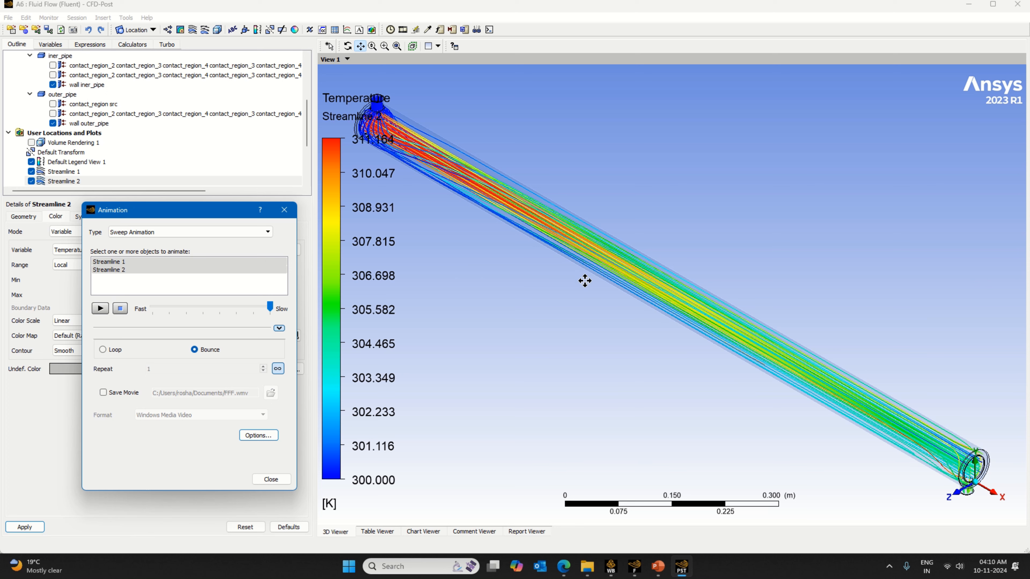
scroll(584, 280, "down", 2)
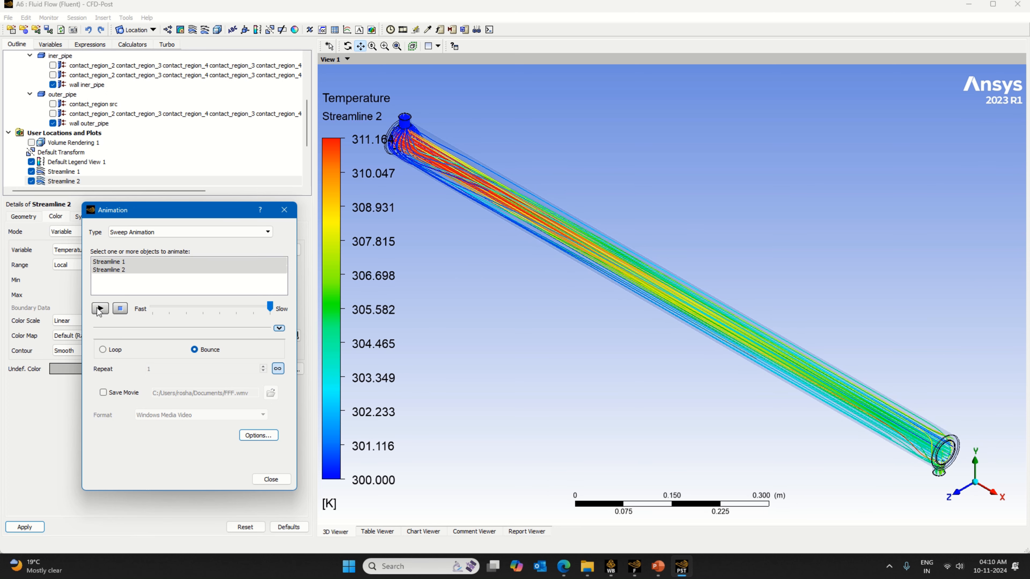
left_click(99, 308)
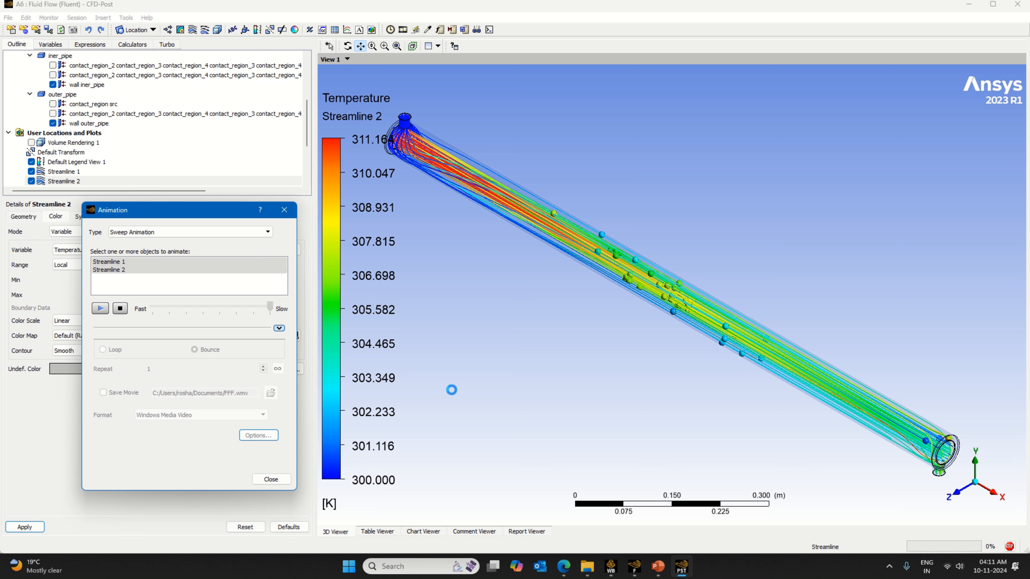
left_click(120, 308)
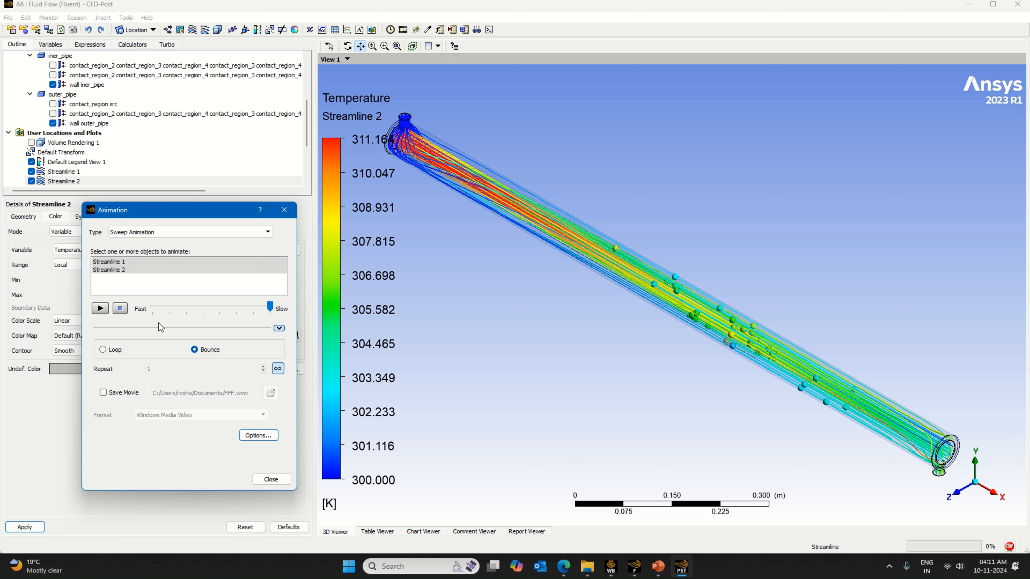
left_click(120, 309)
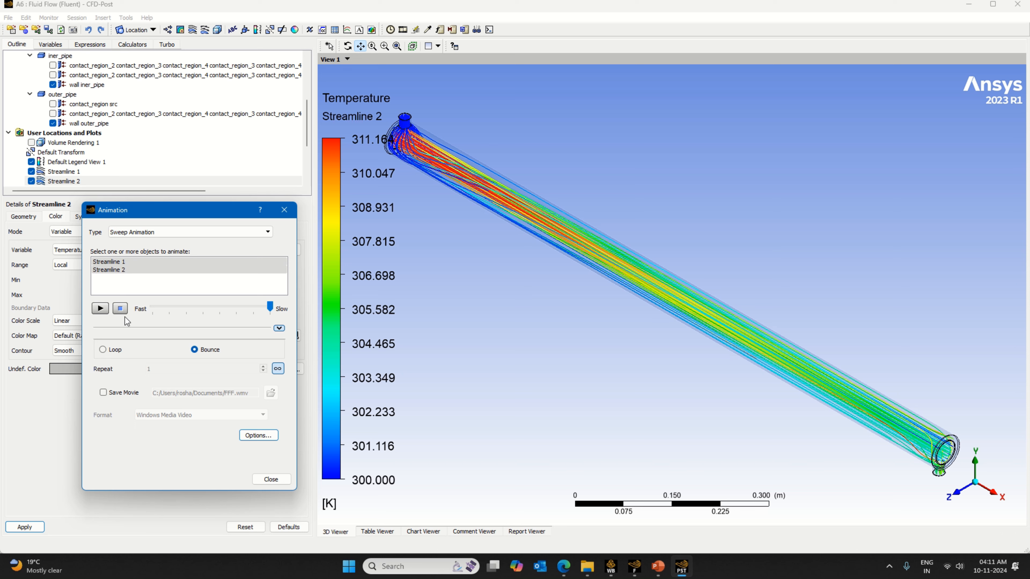
Play and stop the sweep animation for Streamline 1 alone and for Streamline 2 alone.
left_click(118, 277)
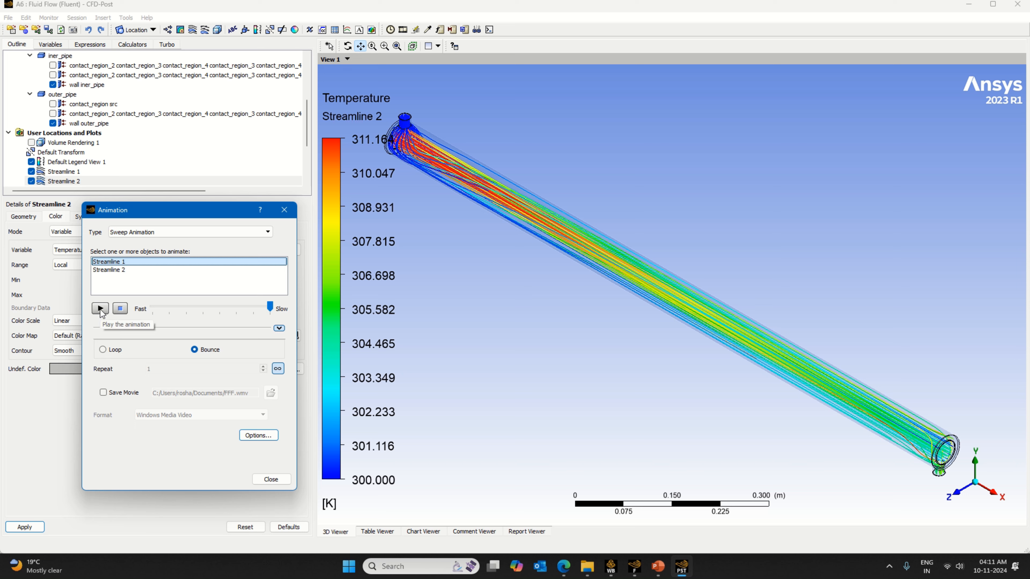
left_click(100, 309)
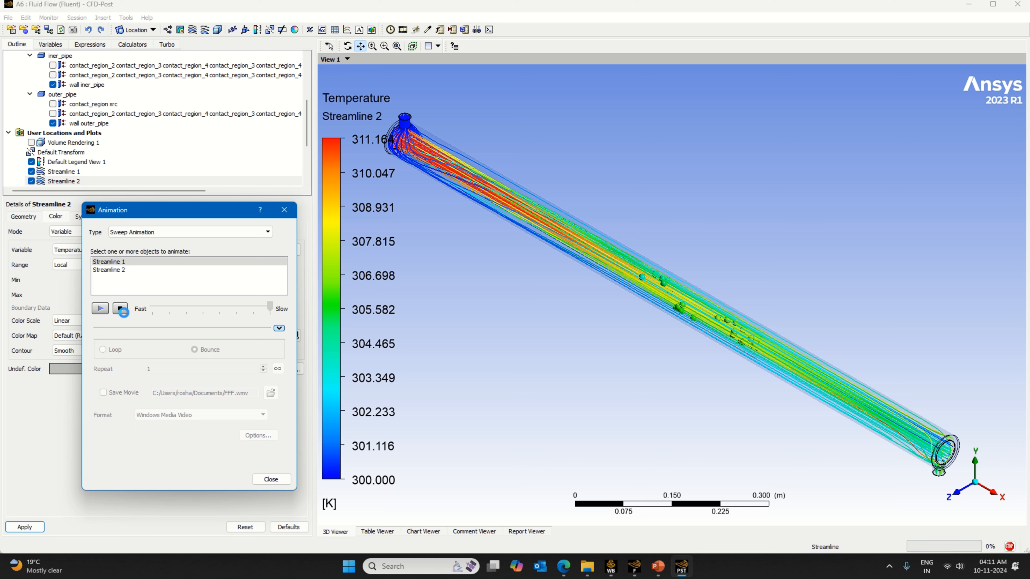
left_click(121, 309)
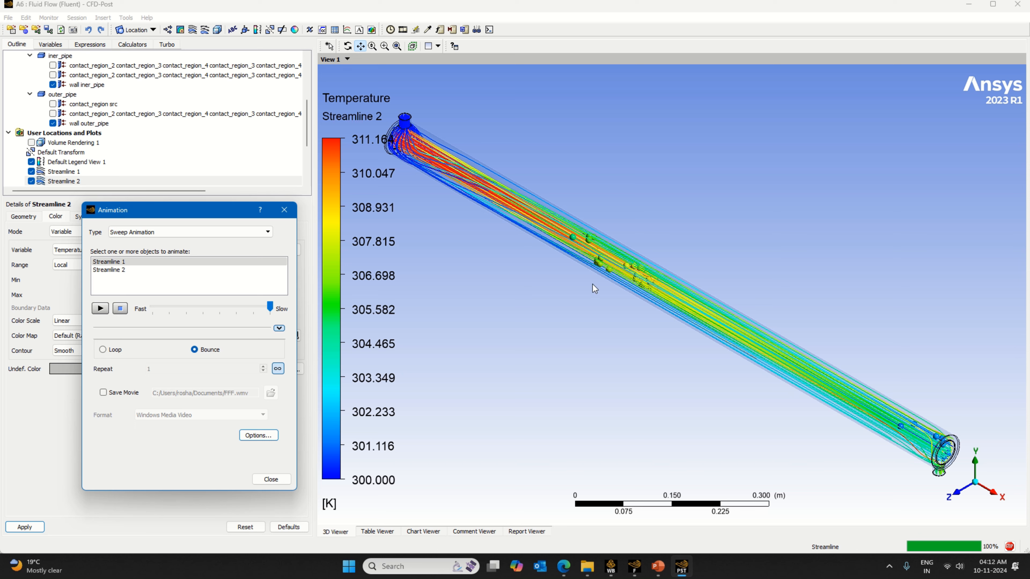
left_click(118, 270)
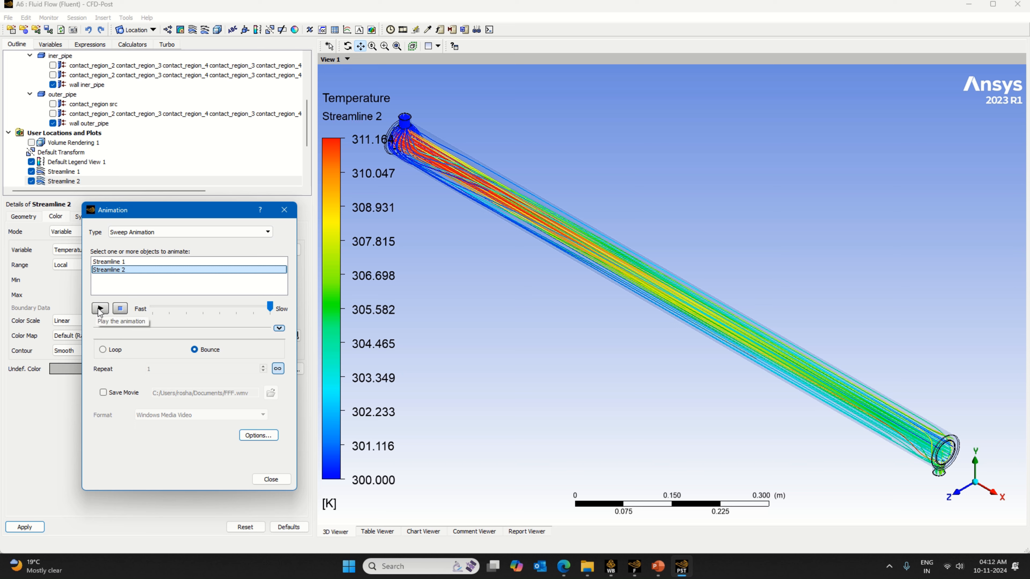
left_click(99, 308)
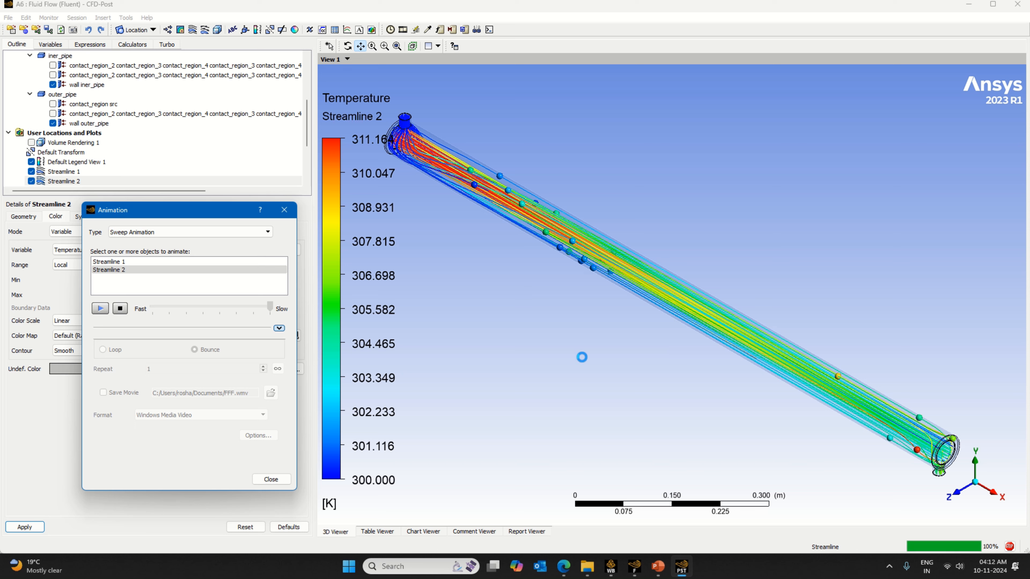
left_click(119, 309)
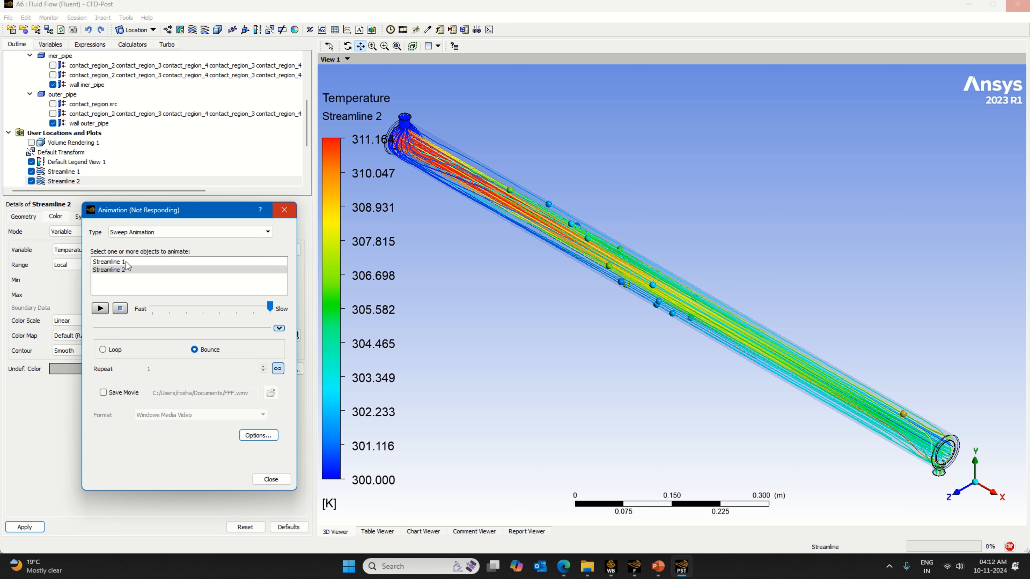
Reselect both streamlines for the animation, show Volume Rendering 1 with them, and play and stop the sweep.
left_click(124, 262)
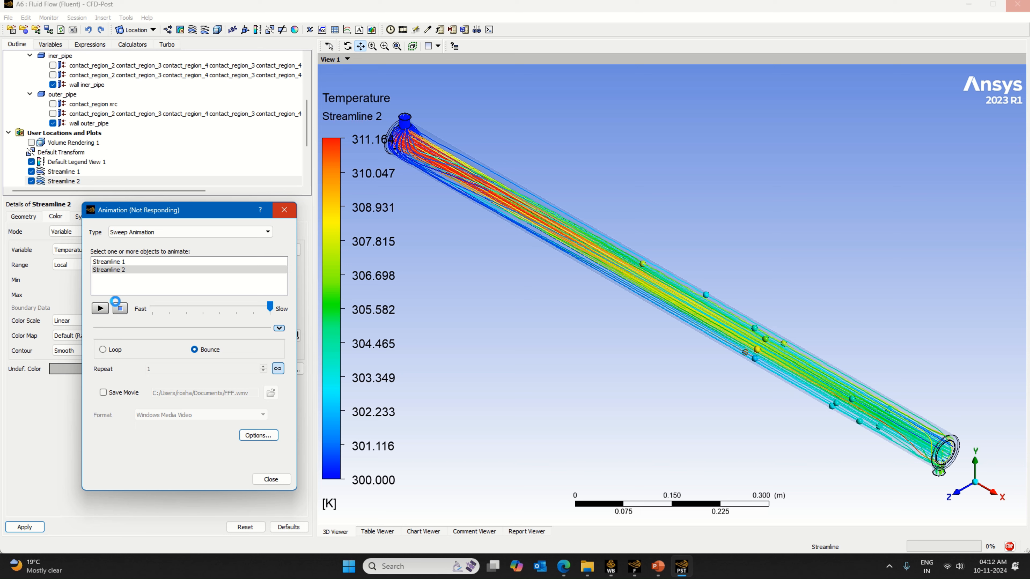
left_click(120, 307)
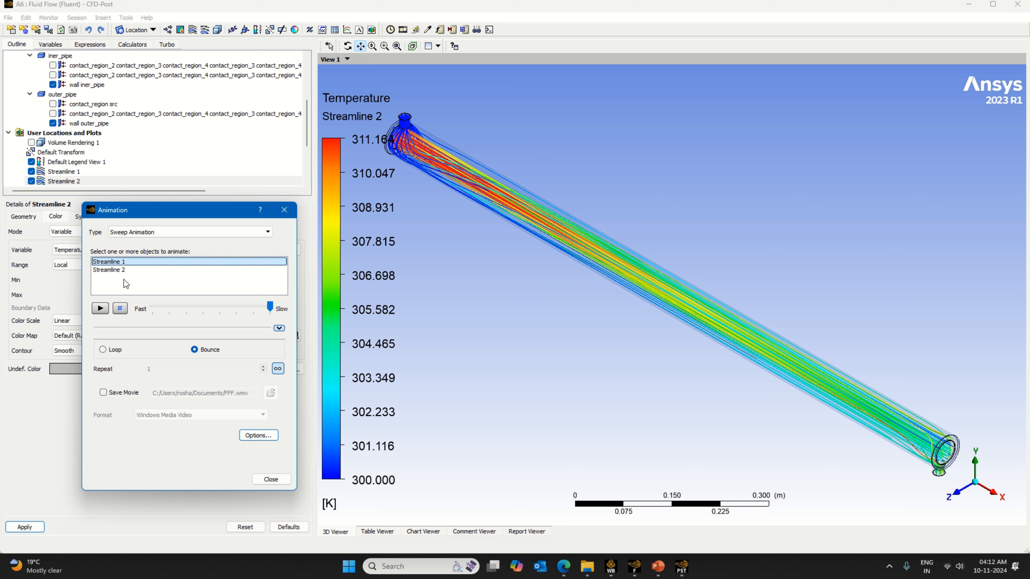
left_click(121, 269, "ctrl")
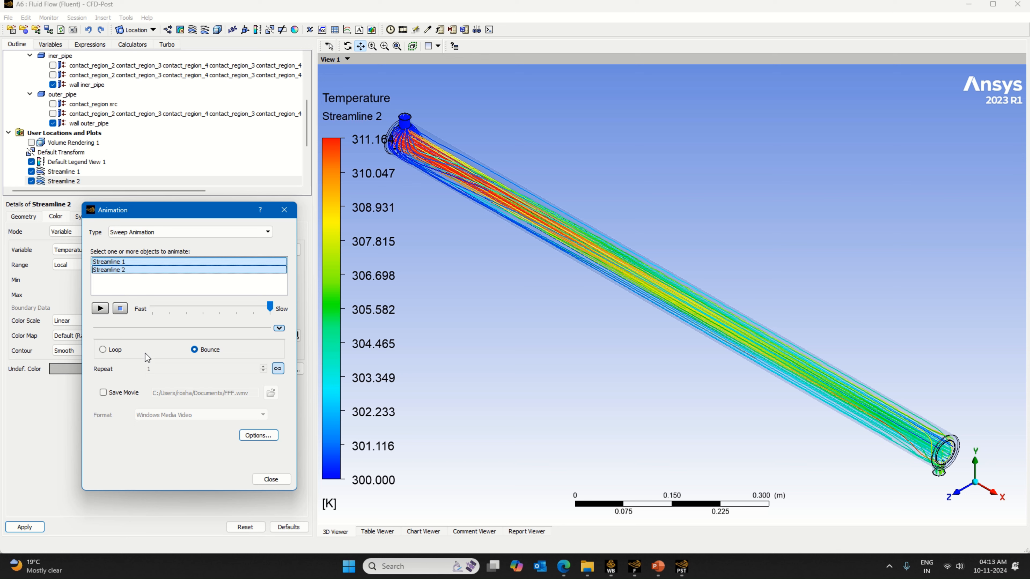
left_click(31, 142)
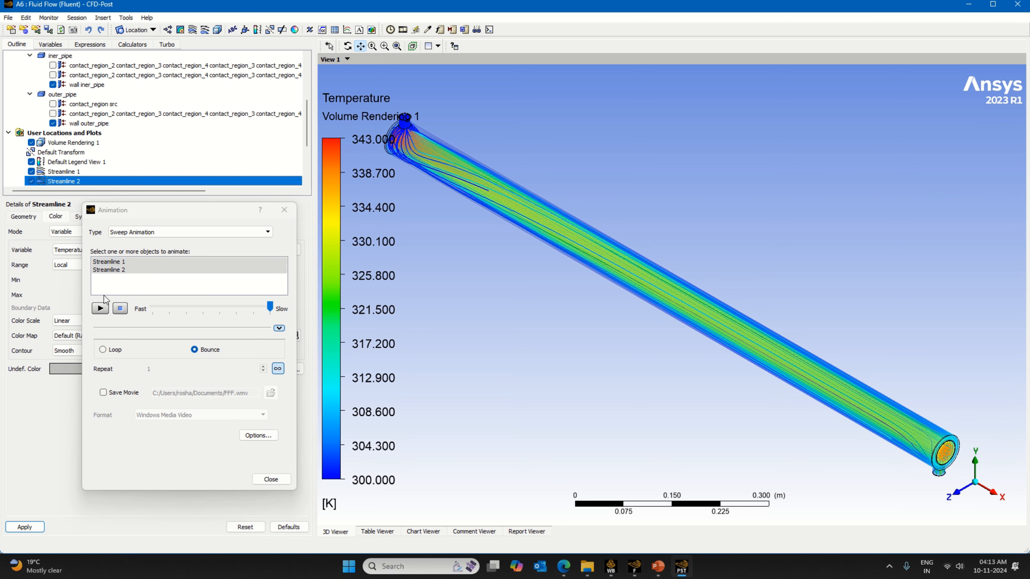
left_click(101, 309)
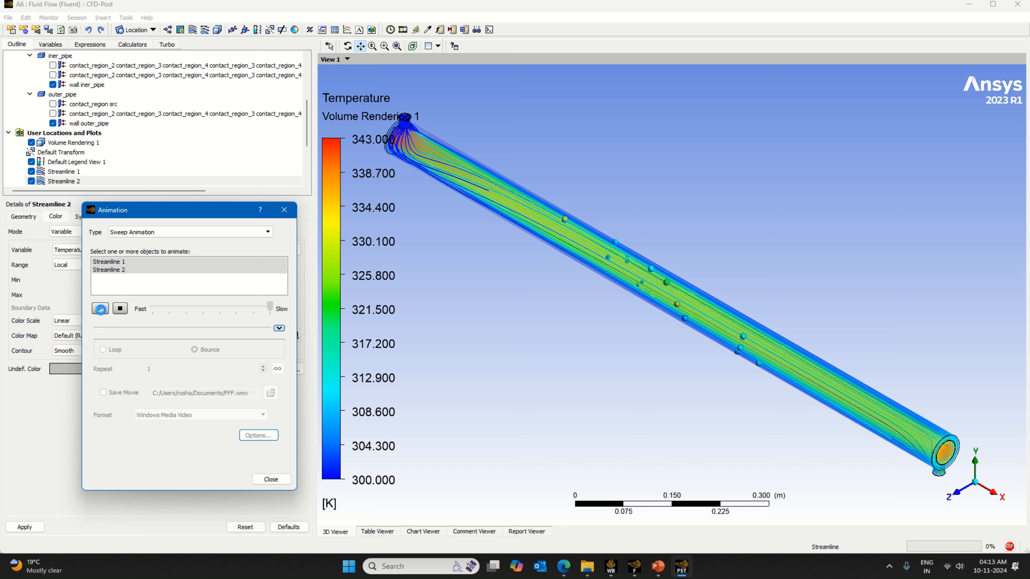
left_click(119, 310)
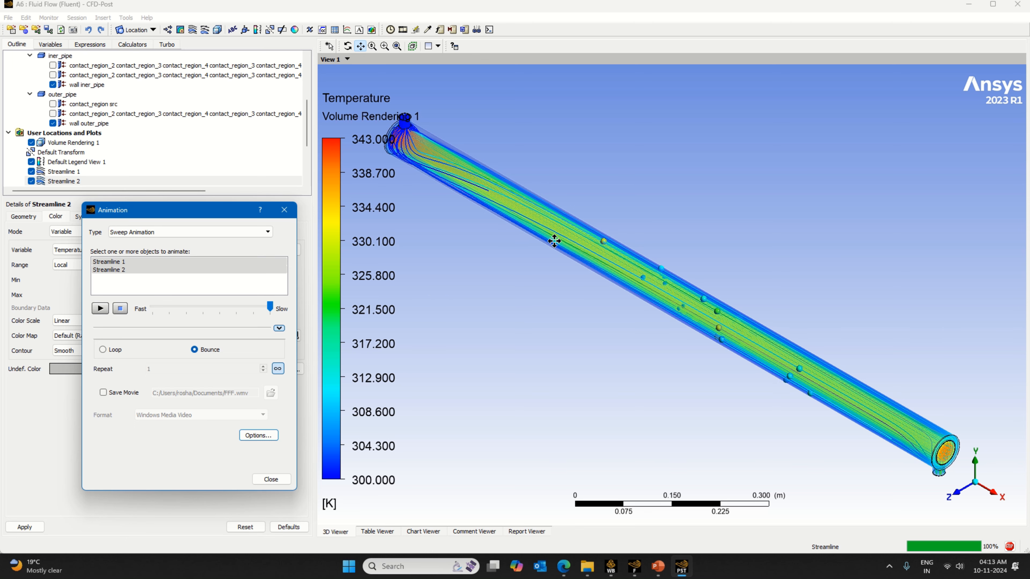
Replay the sweep animation of both streamlines with the volume rendering in a closer view of the whole exchanger.
left_click_drag(461, 251, 552, 246)
left_click_drag(656, 309, 627, 284)
scroll(624, 286, "up", 1)
scroll(624, 286, "up", 2)
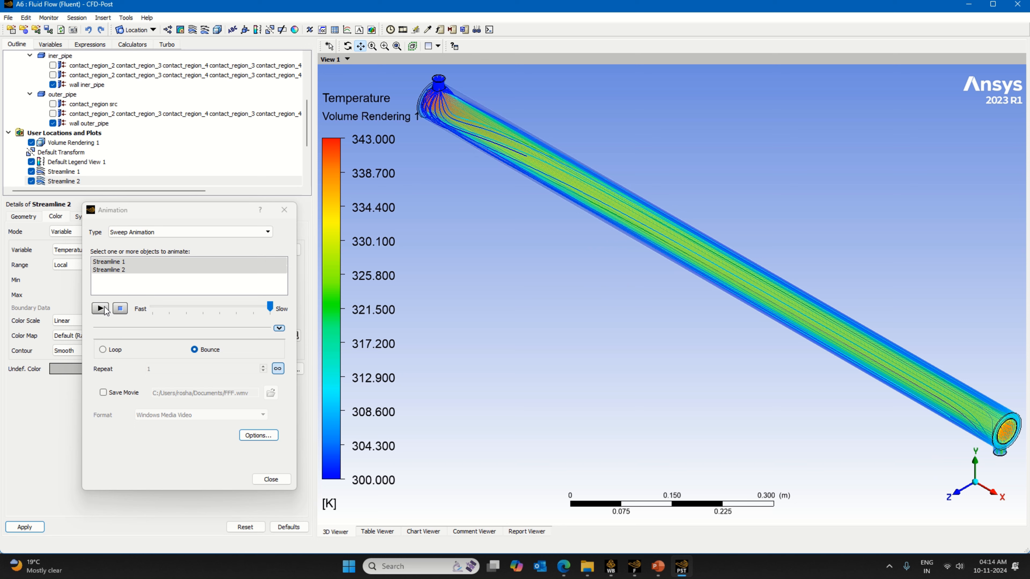
left_click(101, 309)
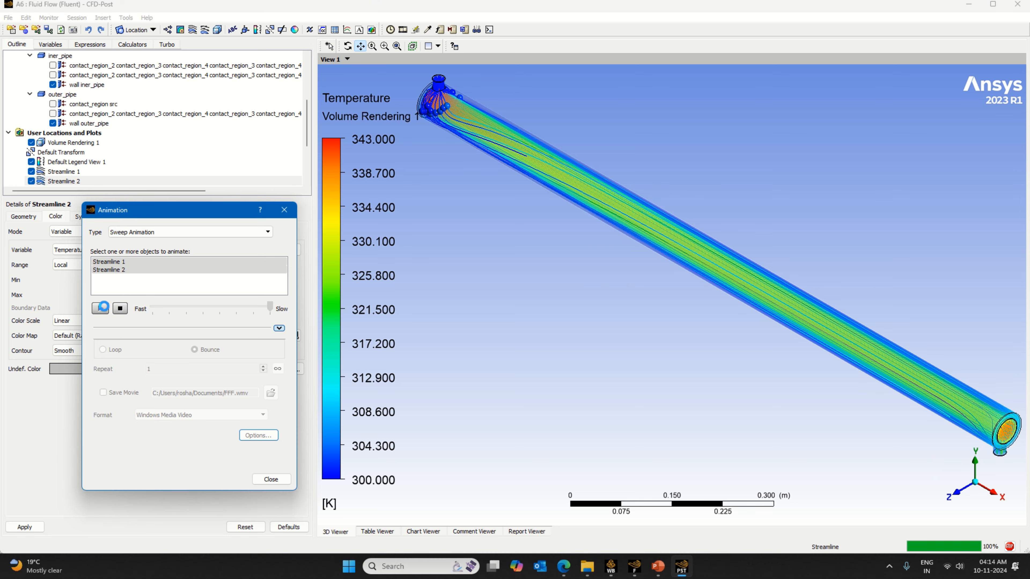
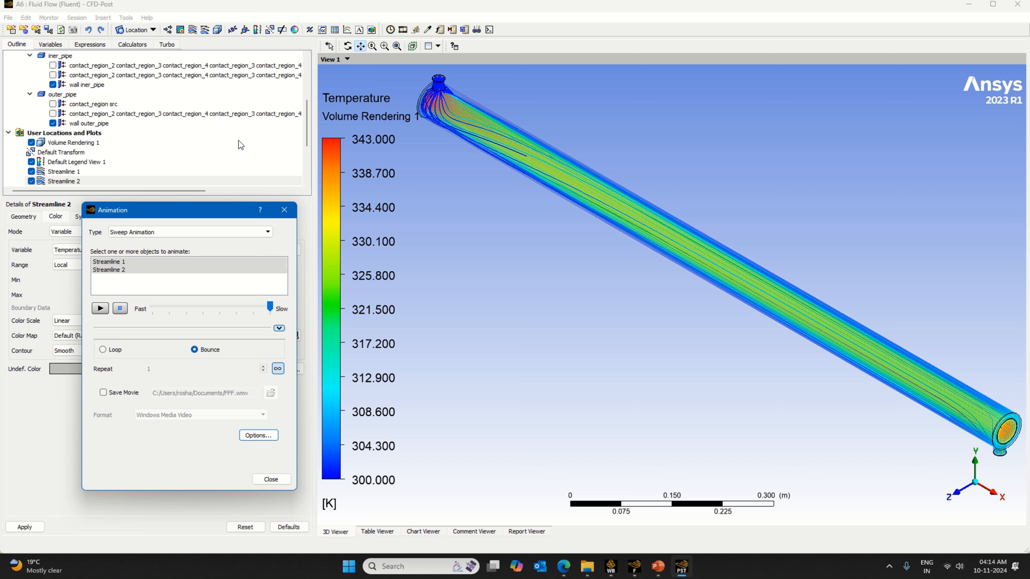
Save the project from CFD-Post and again in Workbench.
left_click(9, 19)
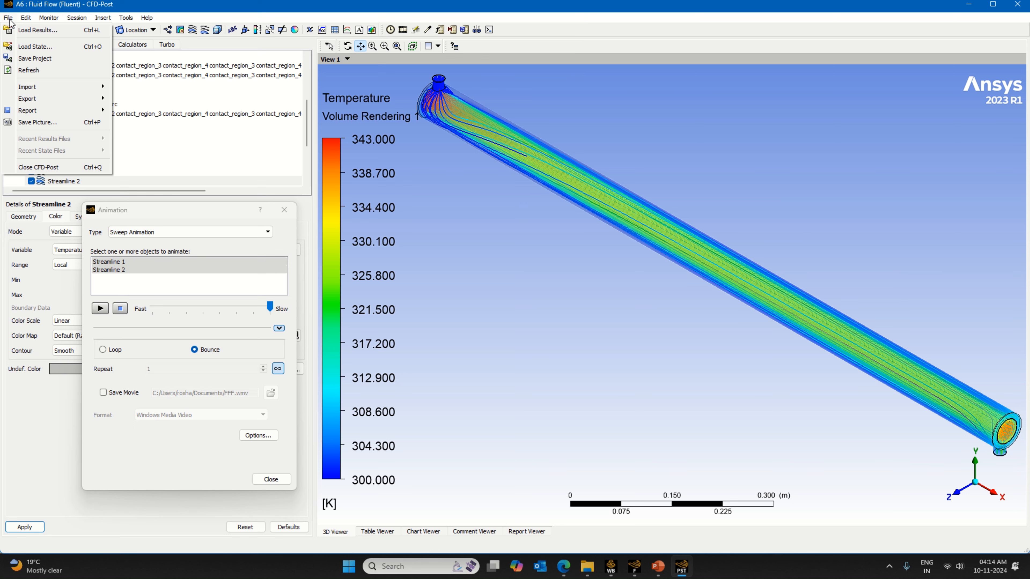
left_click(34, 58)
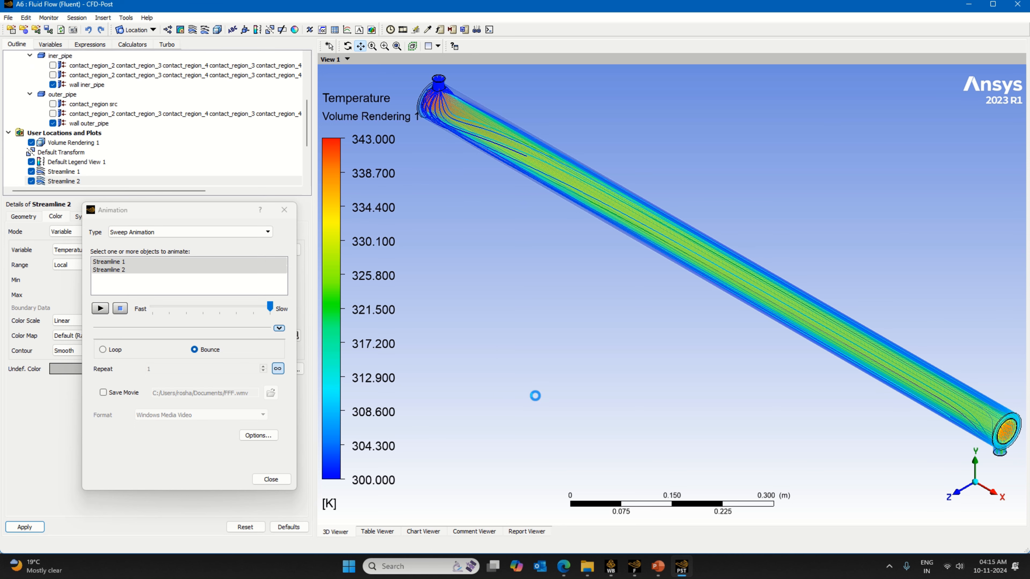
left_click(612, 567)
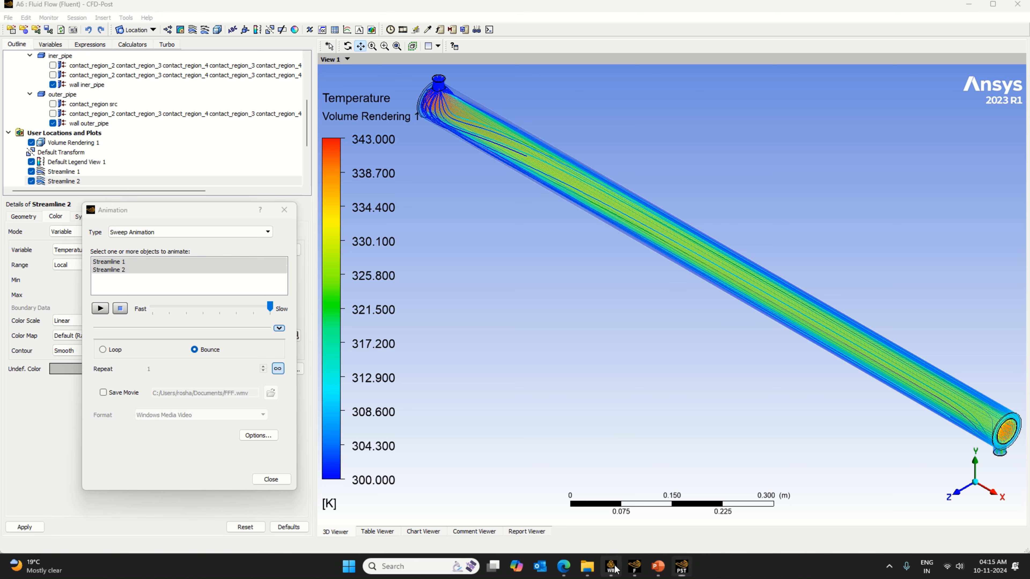
left_click(34, 46)
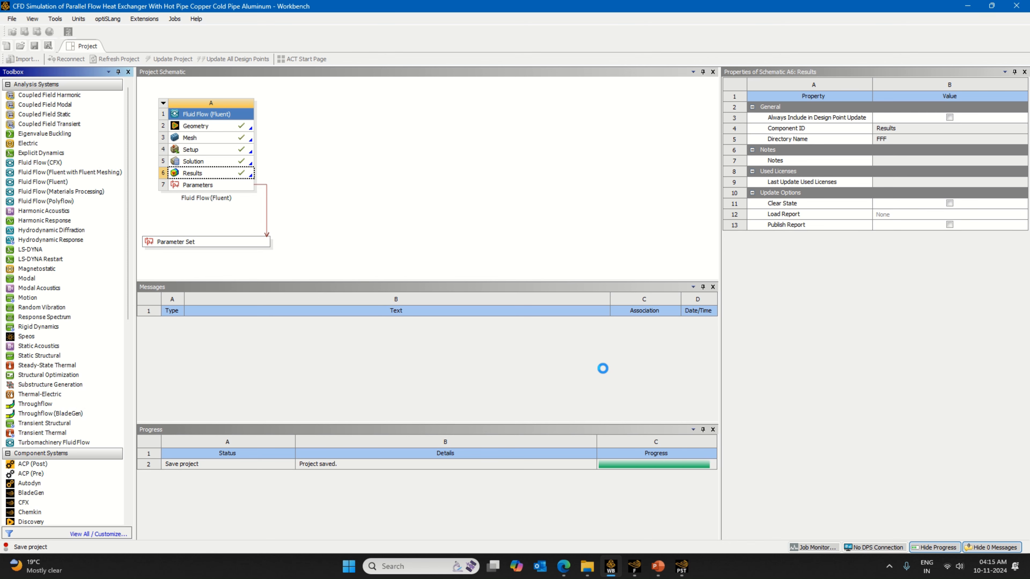
Switch back to CFD-Post and close the Animation dialog.
left_click(634, 568)
left_click(634, 570)
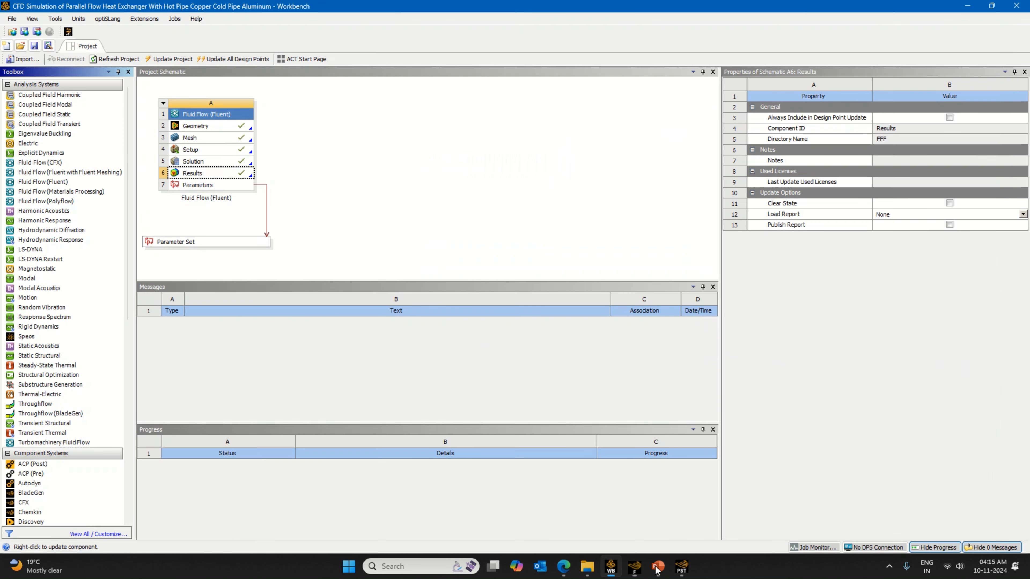
left_click(681, 569)
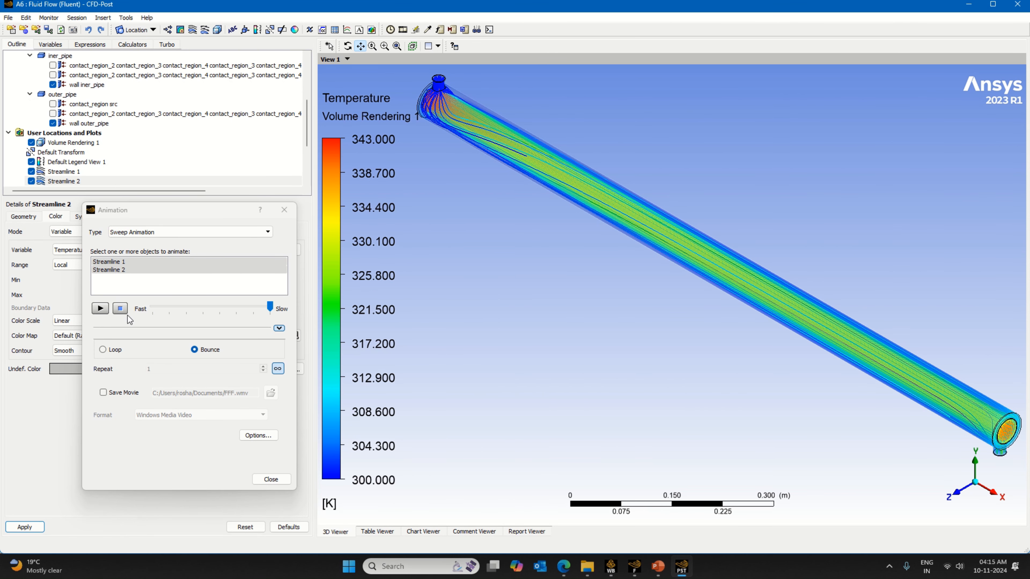
left_click(284, 209)
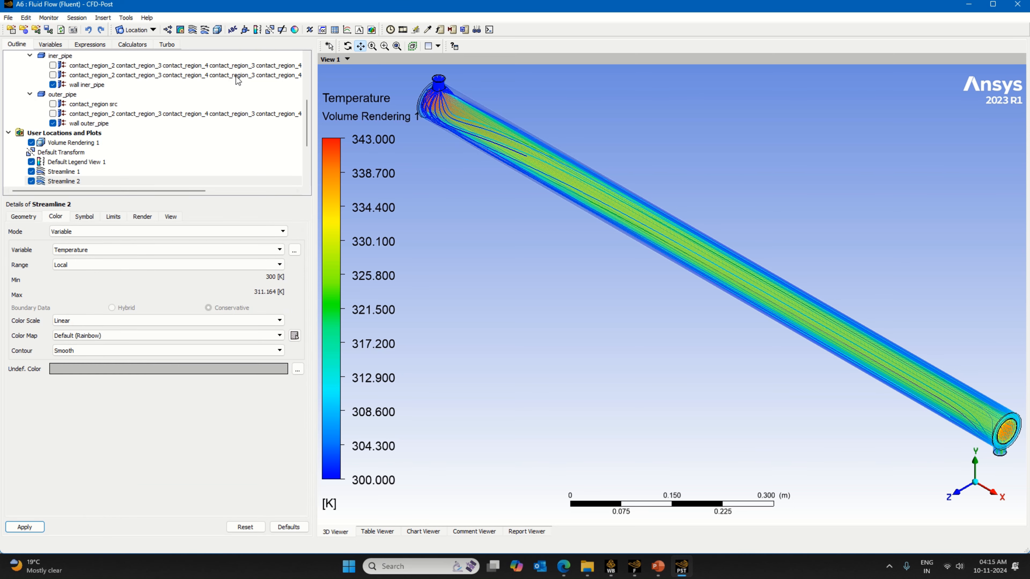
Insert a chart with the default name and set the location of its first data series to Streamline 1.
left_click(348, 30)
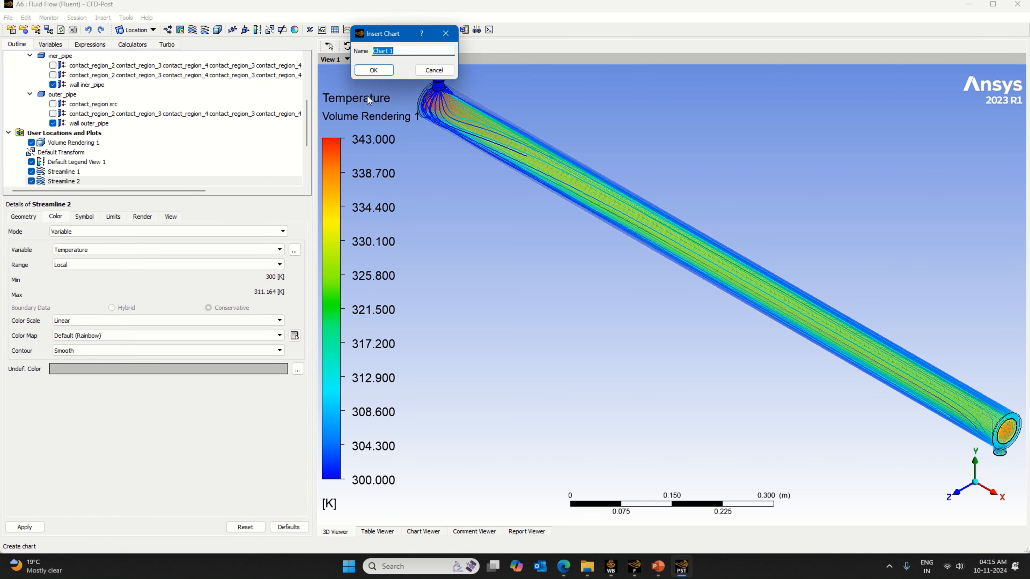
left_click(373, 70)
left_click(59, 217)
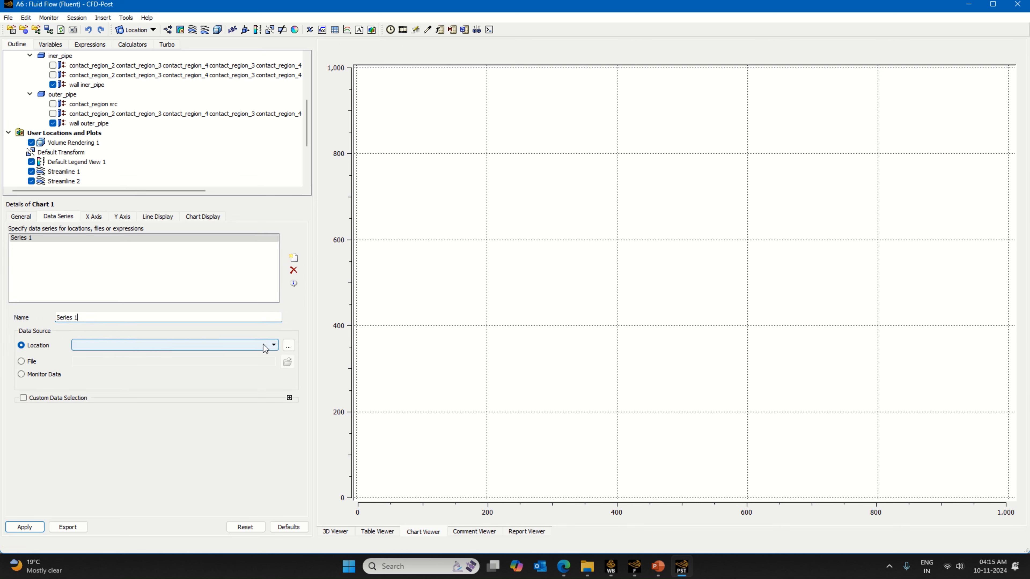
left_click(236, 344)
left_click(236, 356)
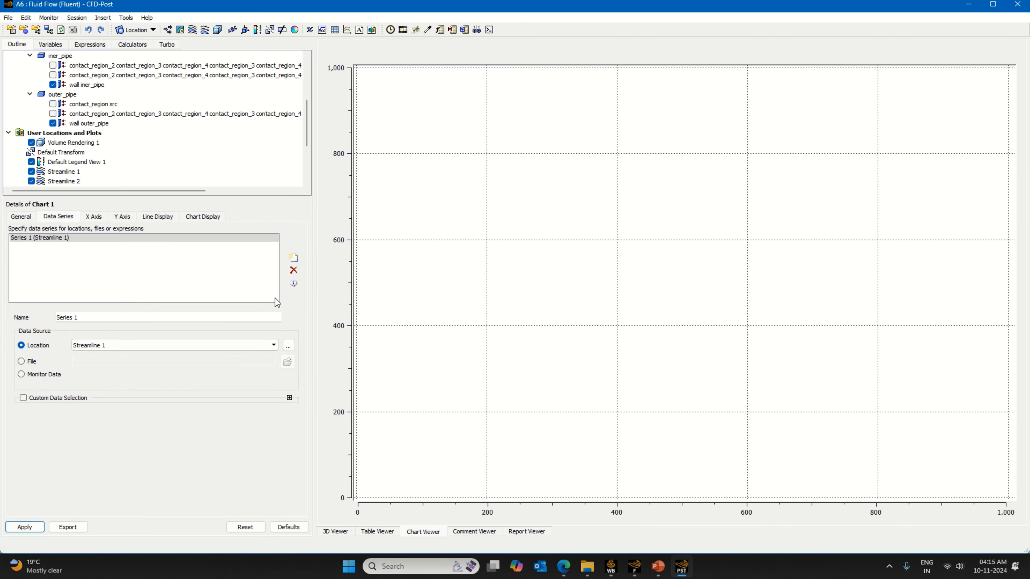
Add a second data series to the chart and set its location to Streamline 2.
left_click(296, 258)
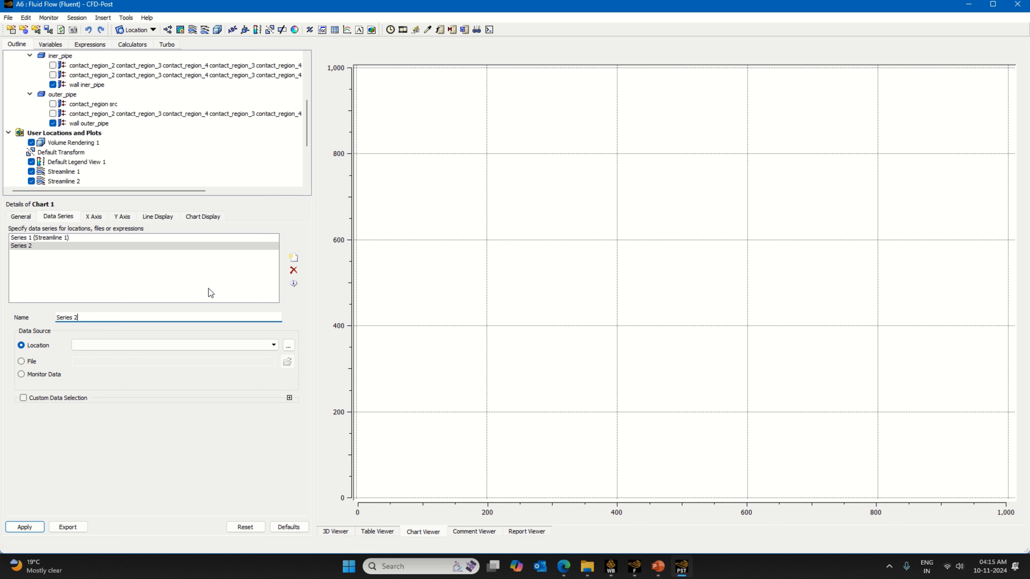
left_click(239, 345)
left_click(232, 358)
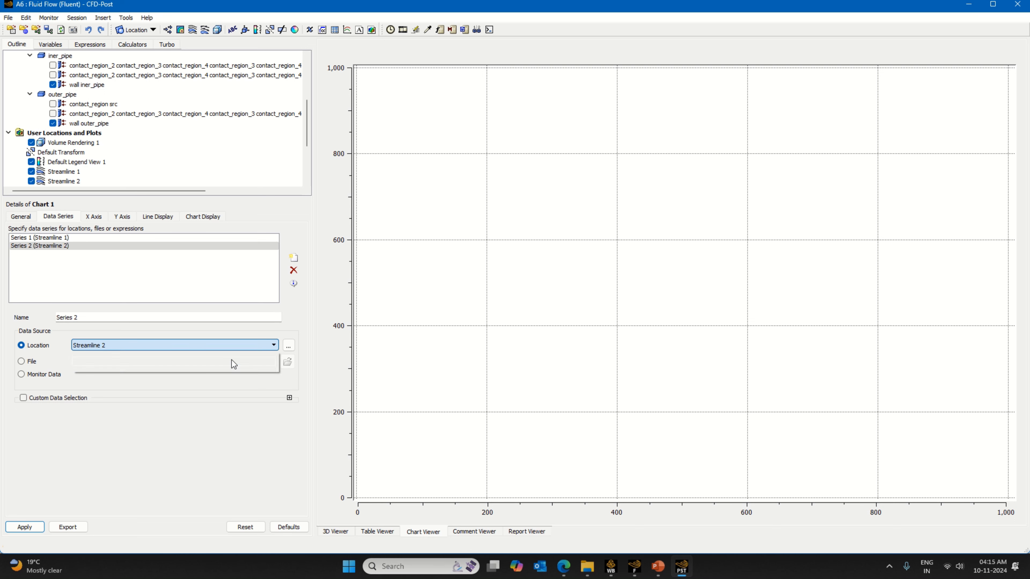
Set the chart's X axis variable to X.
left_click(94, 217)
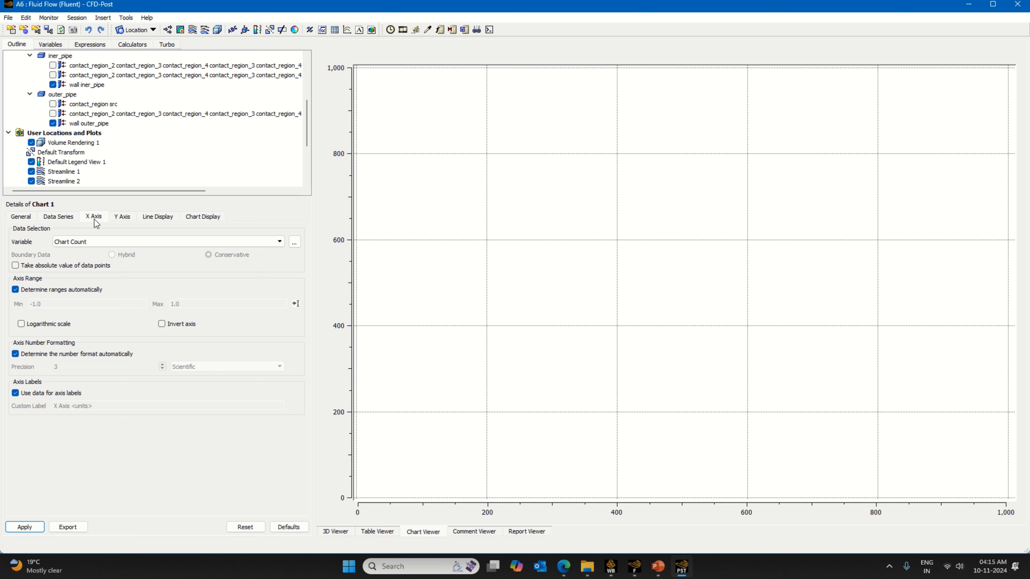
left_click(125, 245)
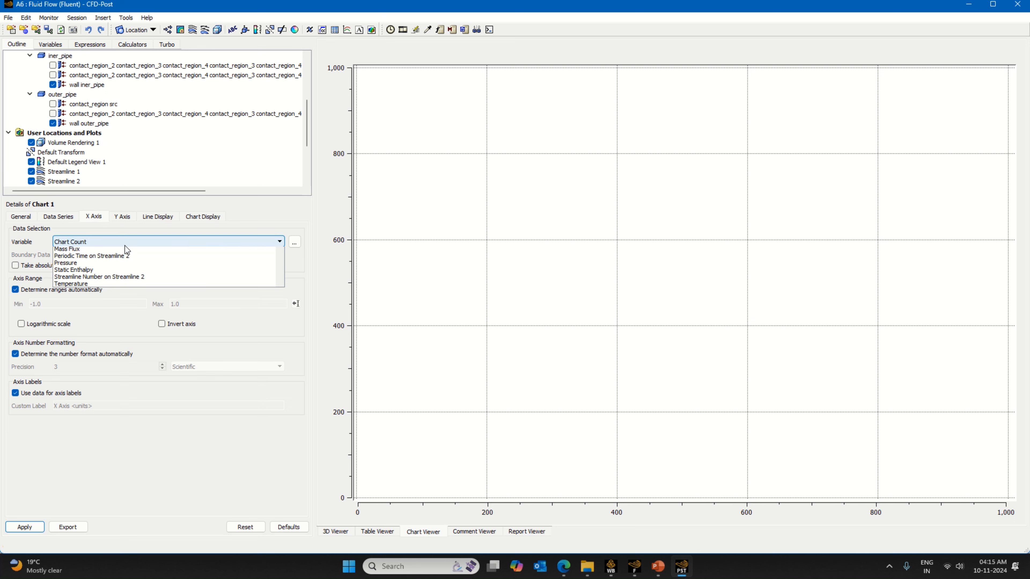
scroll(115, 310, "down", 3)
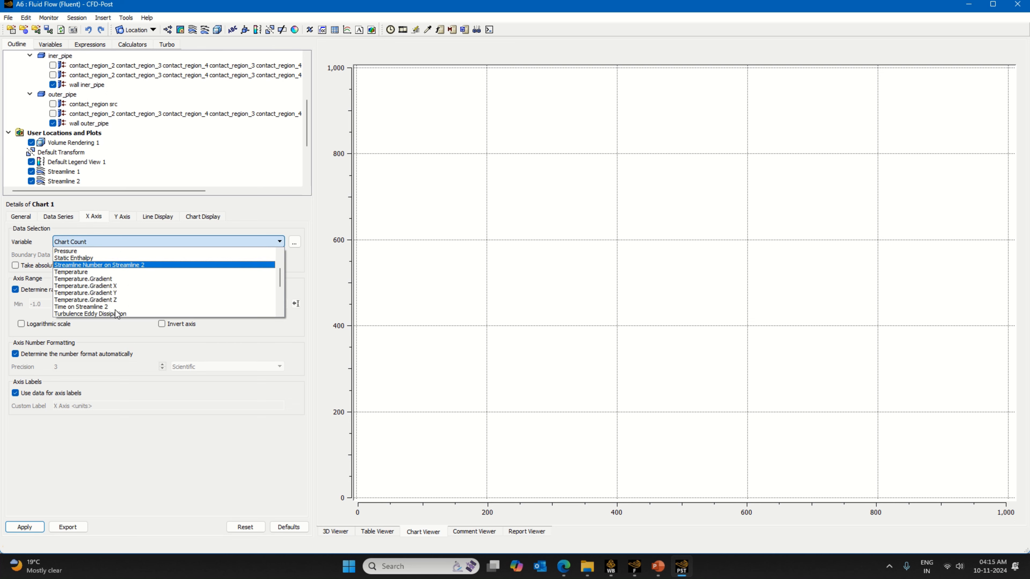
scroll(97, 315, "down", 3)
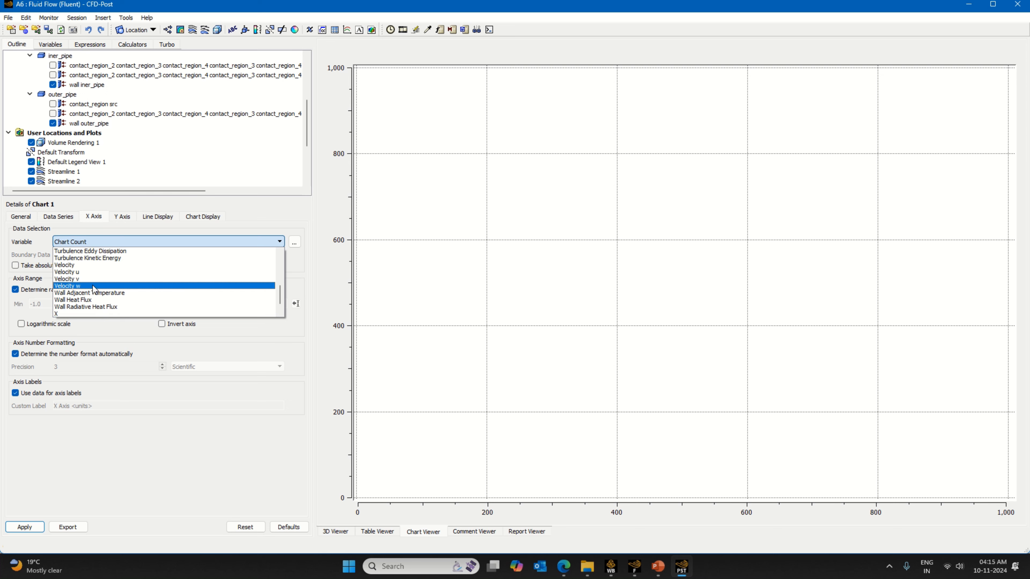
left_click(93, 300)
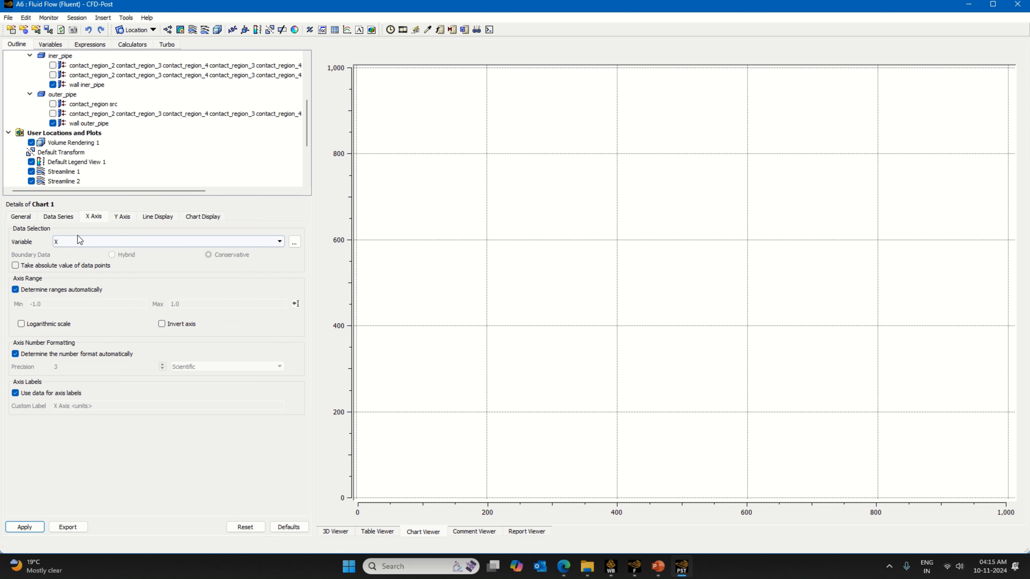
Set the chart's Y axis variable to Temperature and apply the settings to plot both series.
left_click(121, 217)
left_click(117, 241)
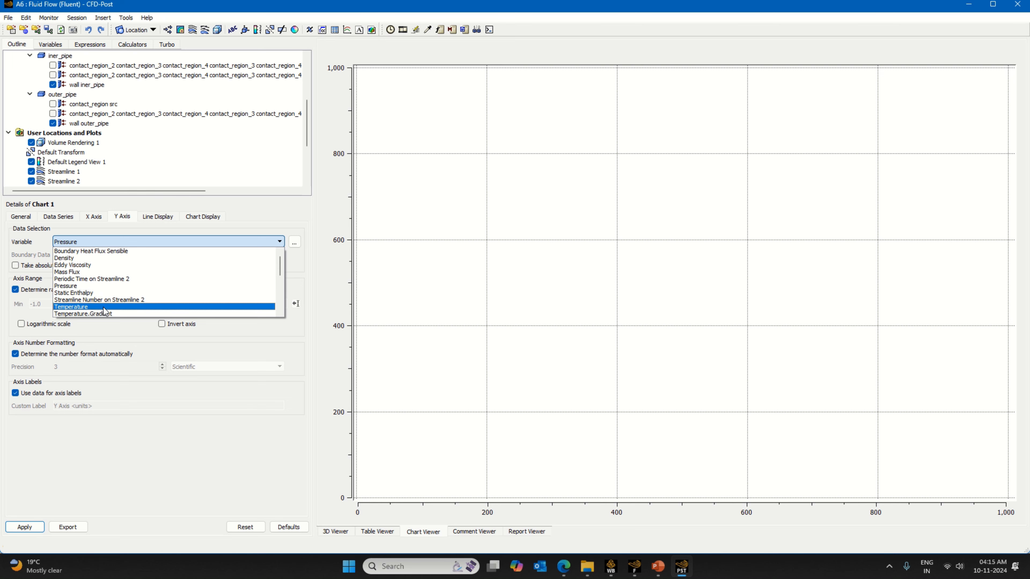
left_click(104, 306)
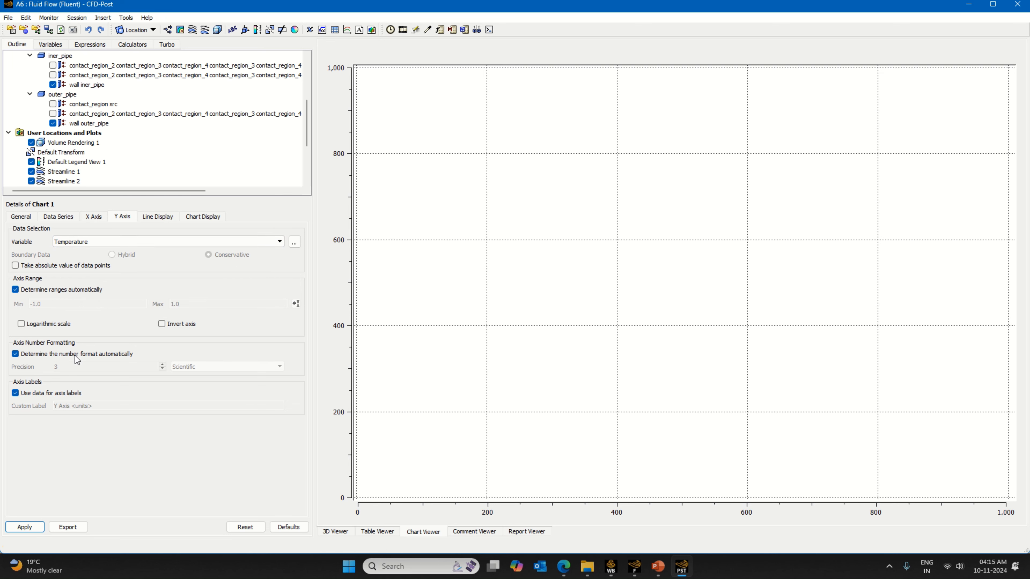
left_click(30, 530)
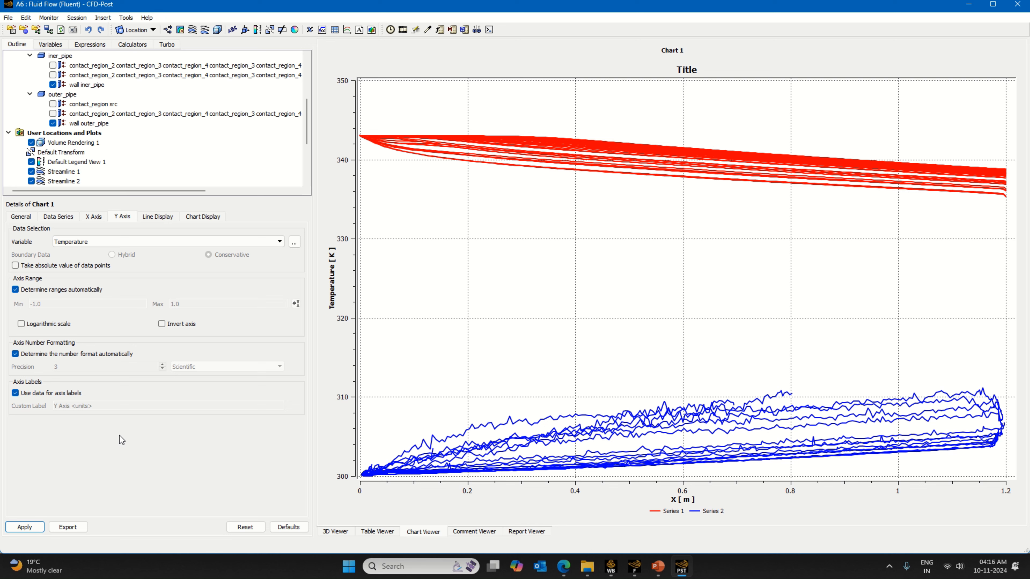
Review the chart's X axis and data series settings, then save the project.
left_click(96, 219)
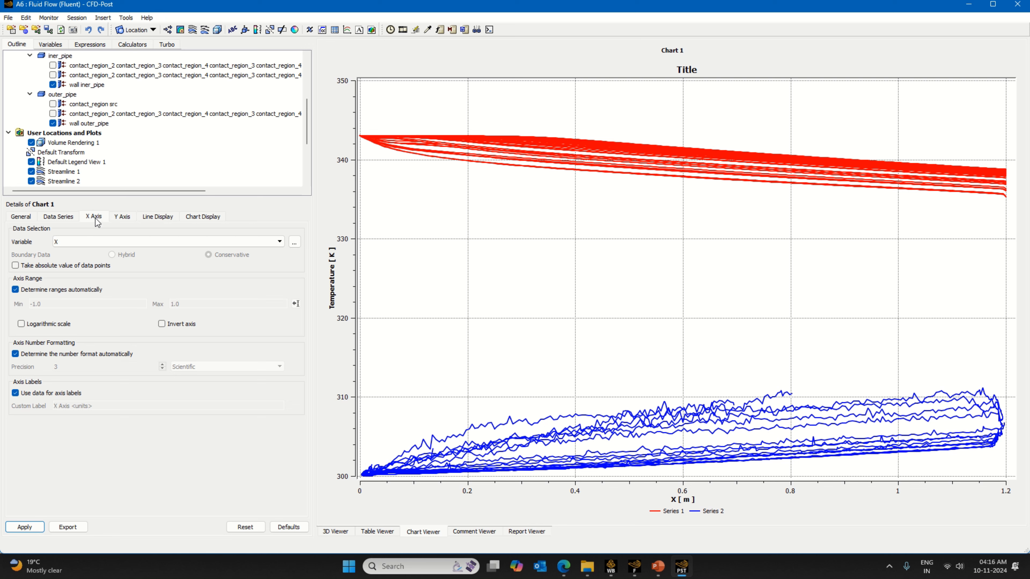
left_click(57, 216)
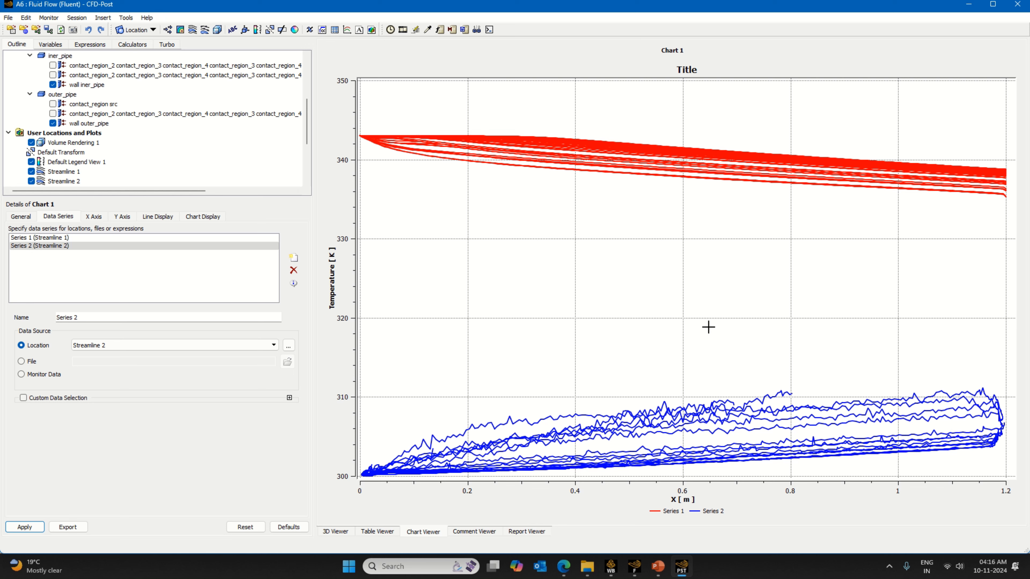
left_click(8, 18)
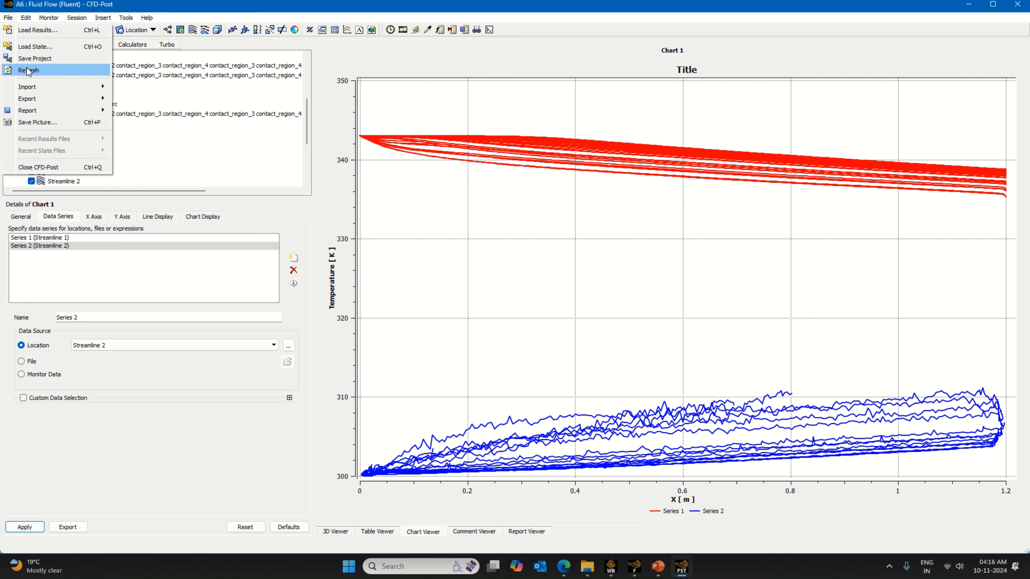
left_click(45, 58)
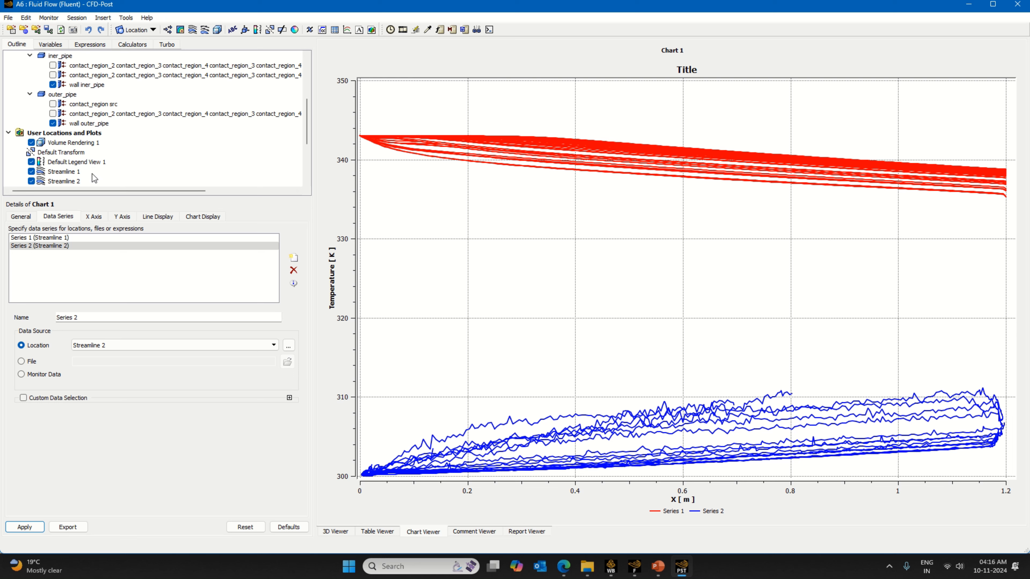
Set the number of points of the cold_inlet streamline, Streamline 2, to 20 and apply it.
left_click(69, 172)
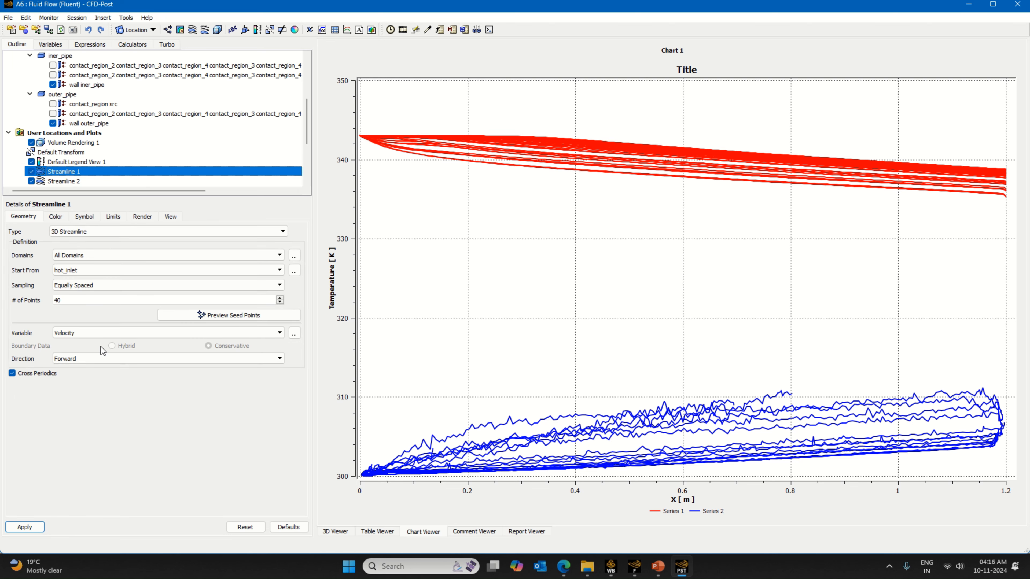
left_click(64, 301)
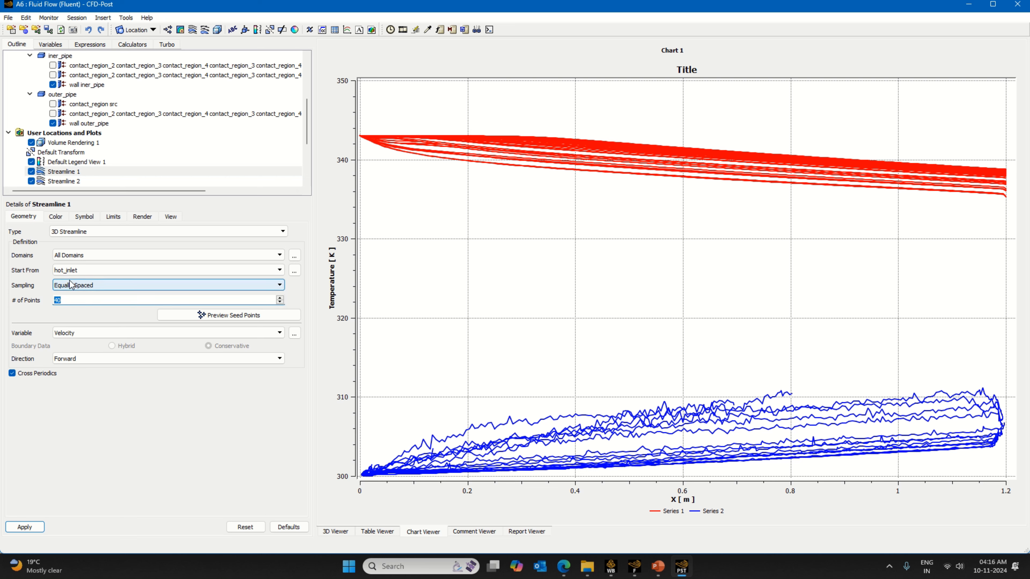
left_click(72, 182)
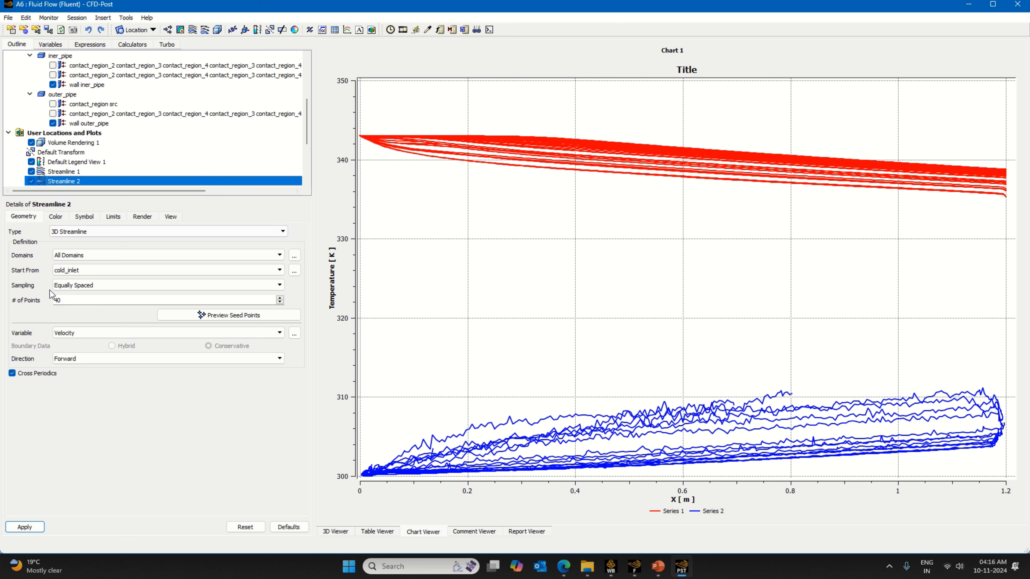
double_click(69, 299)
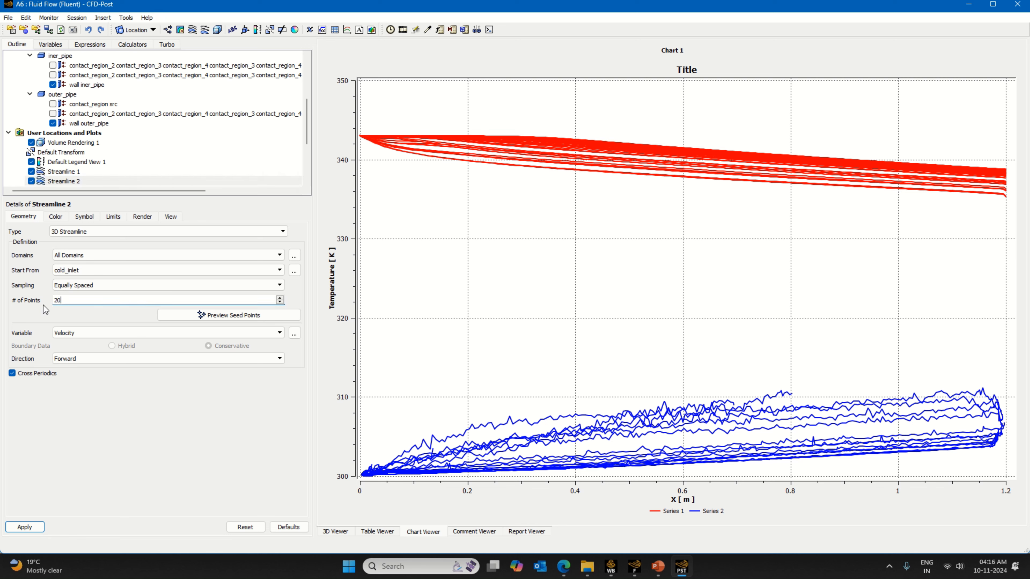
type("20")
left_click(25, 528)
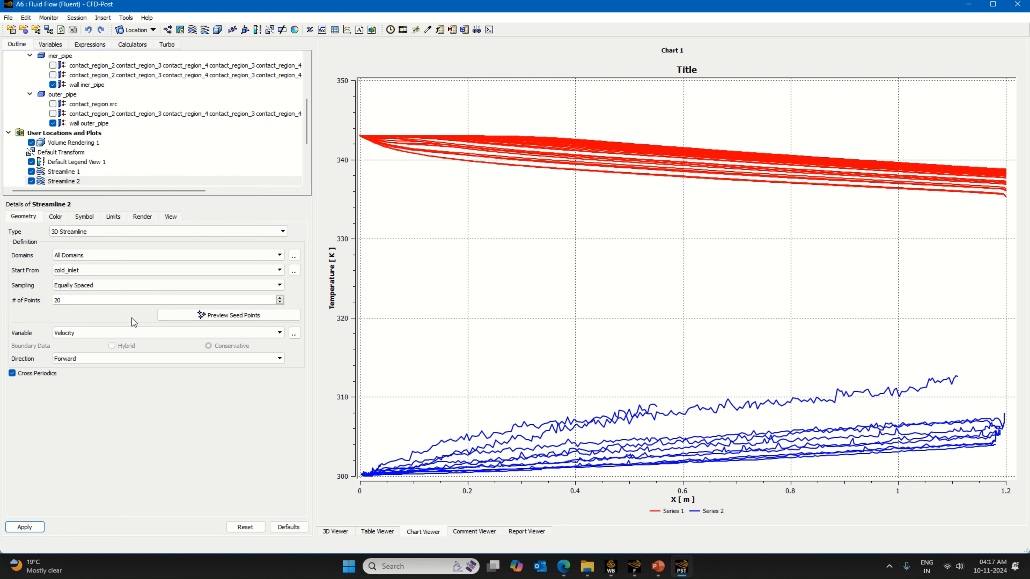
Return to the 3D view of the exchanger and open the Animation dialog for the streamlines.
left_click(334, 532)
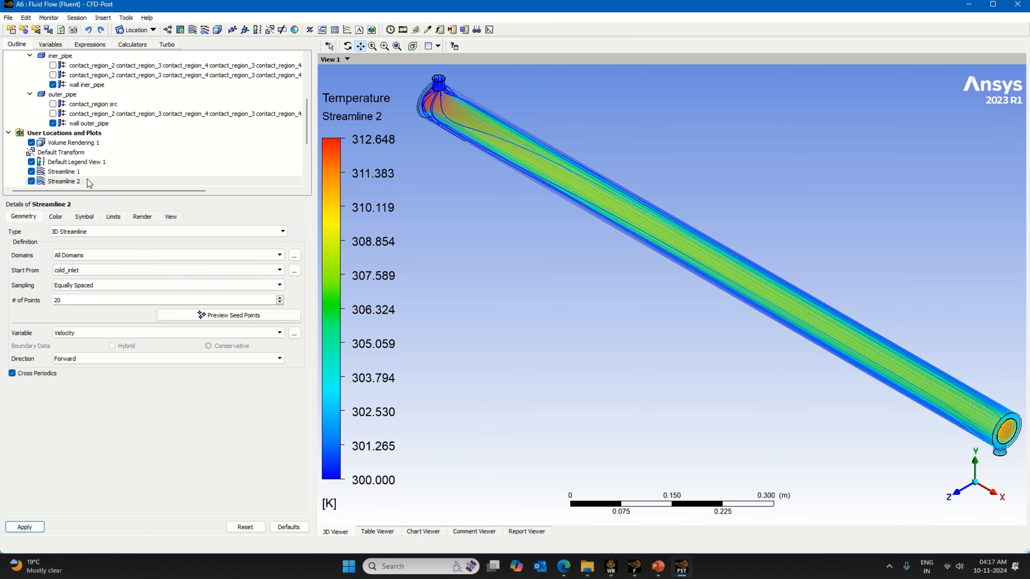
left_click(84, 172)
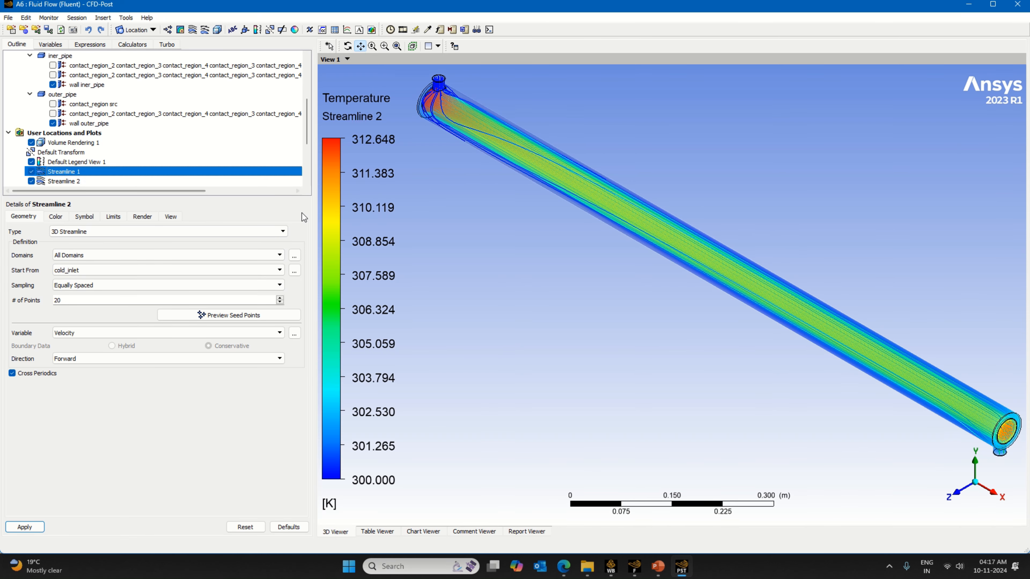
left_click(390, 29)
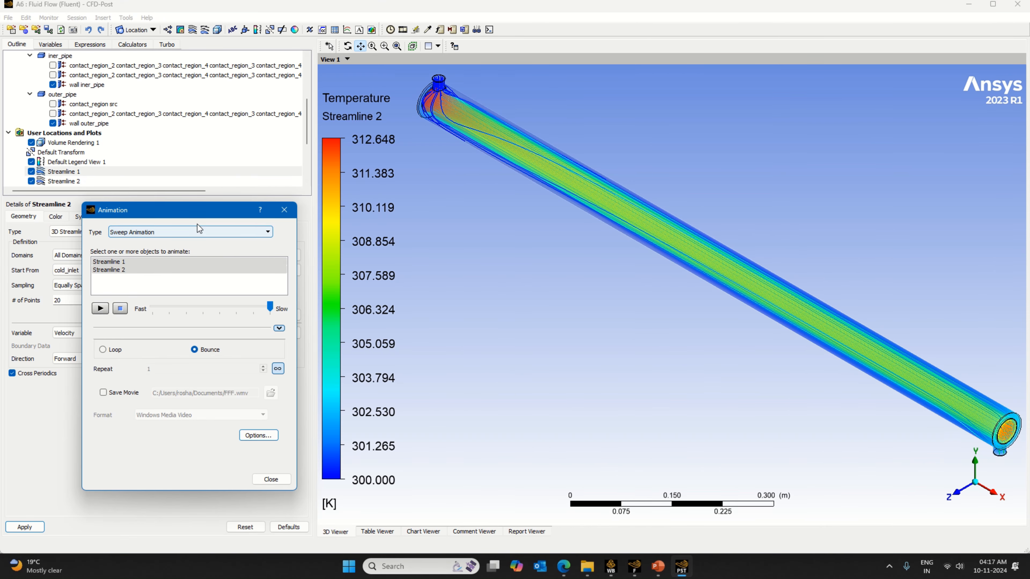
left_click(63, 217)
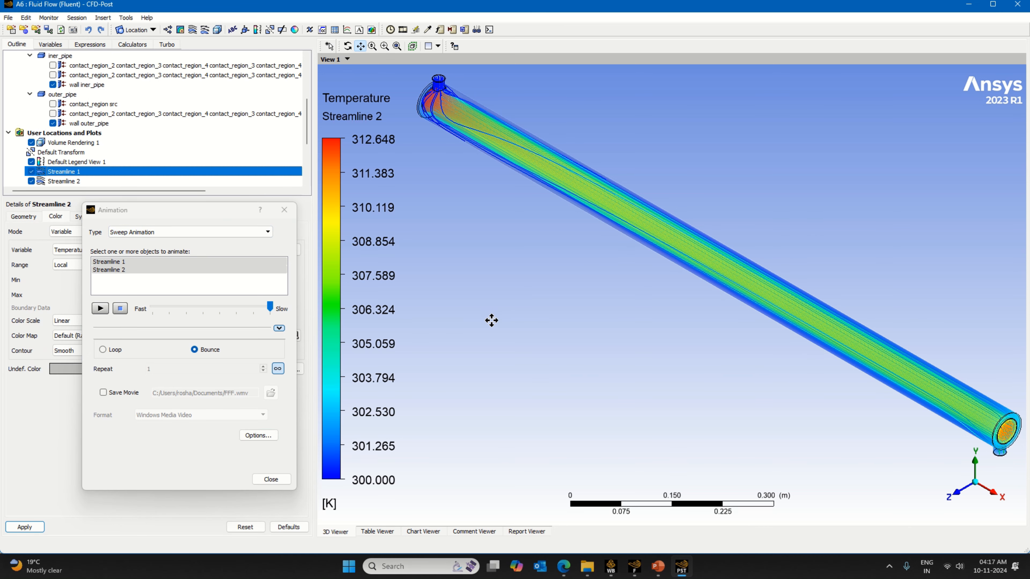
Toggle the visibility of Volume Rendering 1 and both streamlines to inspect them separately, ending with all three shown.
left_click(31, 142)
left_click(258, 264)
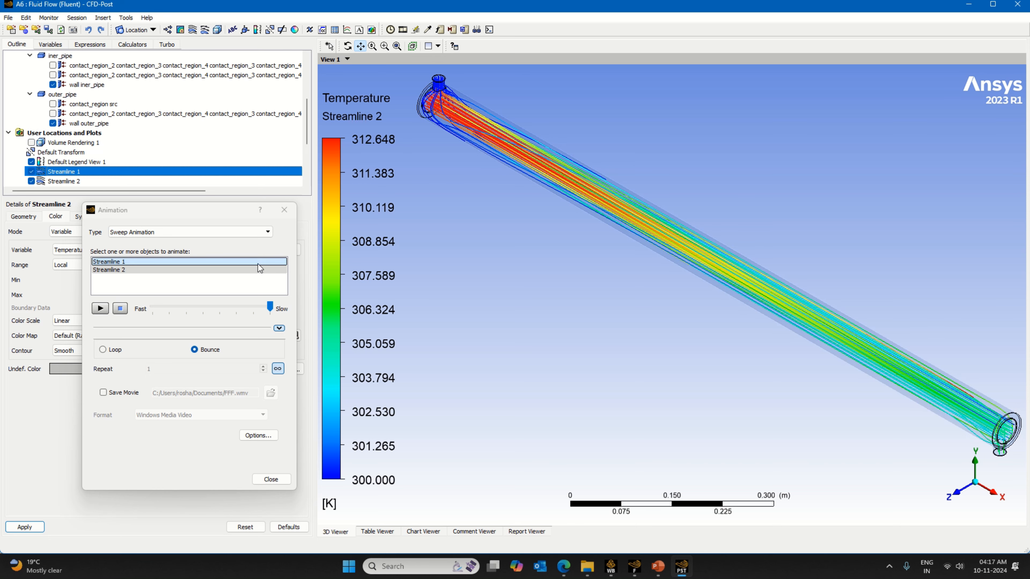
left_click(31, 171)
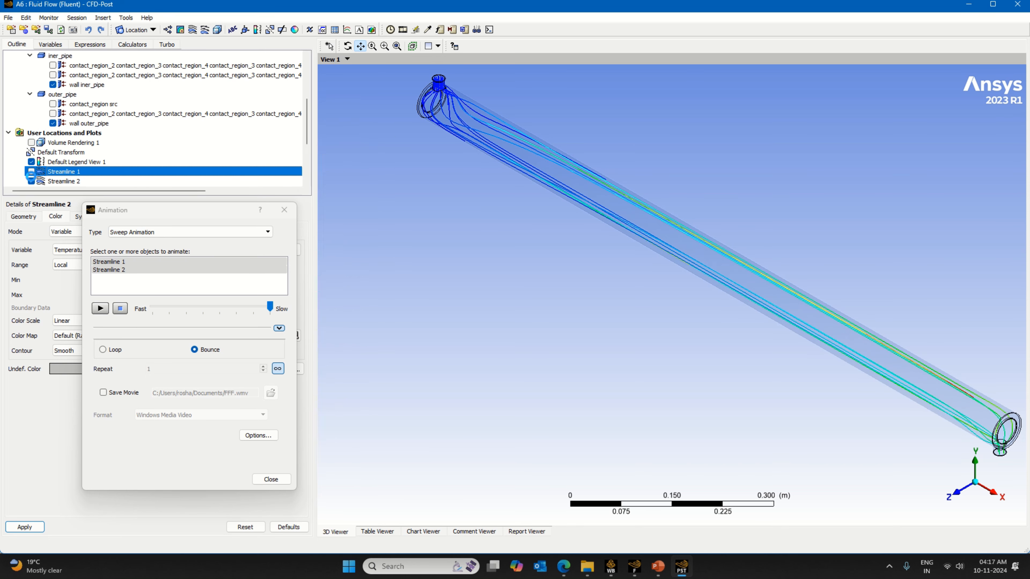
left_click(31, 181)
left_click(31, 143)
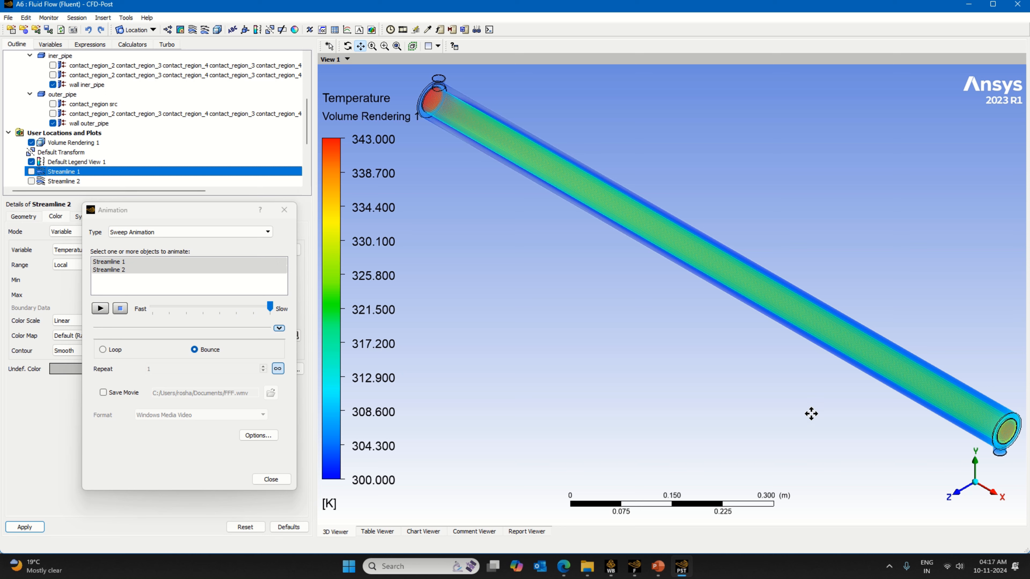
left_click(31, 181)
left_click(32, 172)
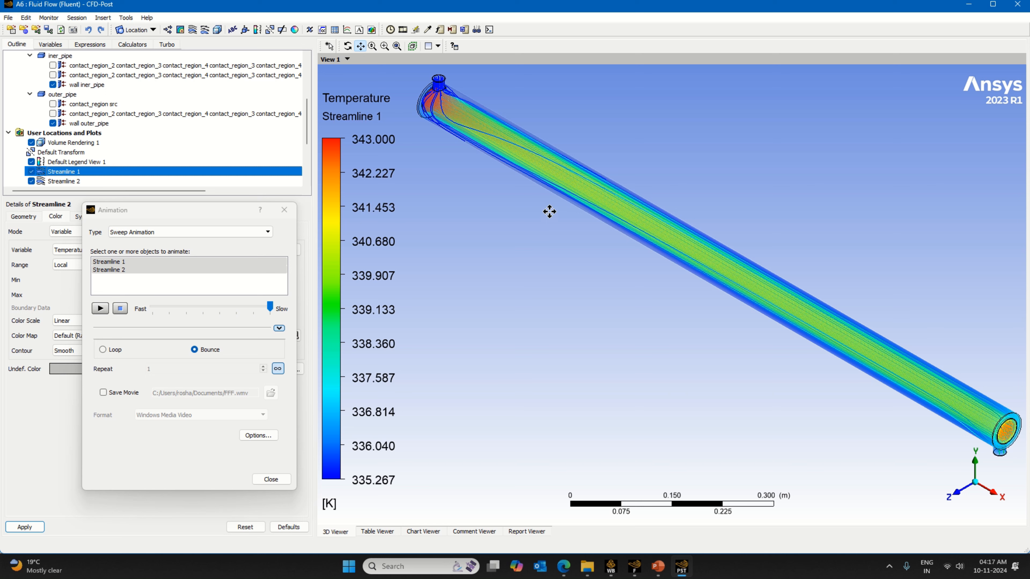
Frame the whole exchanger and enable saving the sweep animation as a Windows Media Video movie with a repeat of 1.
left_click_drag(559, 211, 544, 211)
scroll(540, 211, "up", 3)
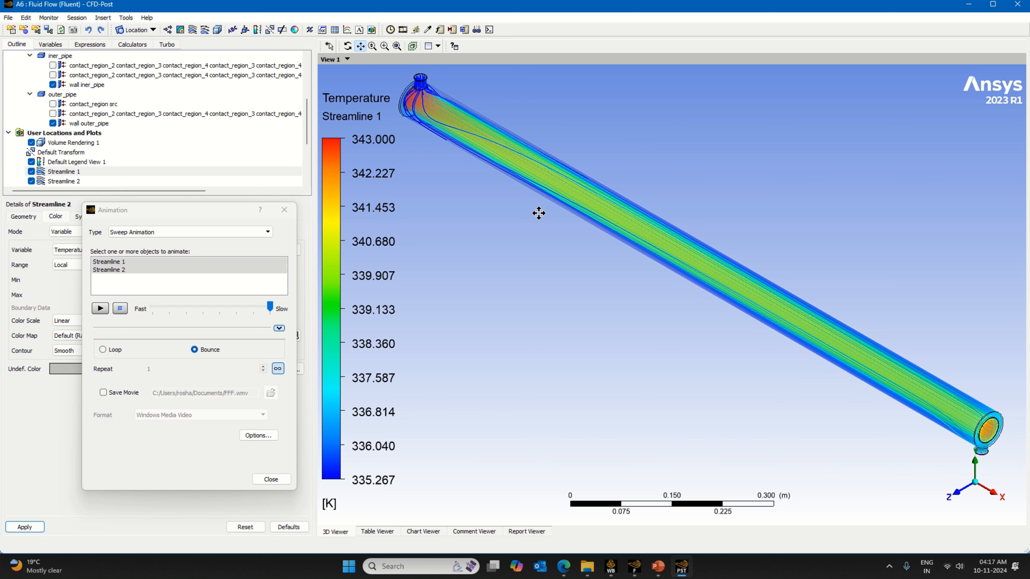
mouse_move(550, 231)
left_mouse_down()
mouse_move(558, 246)
mouse_move(553, 232)
left_mouse_up()
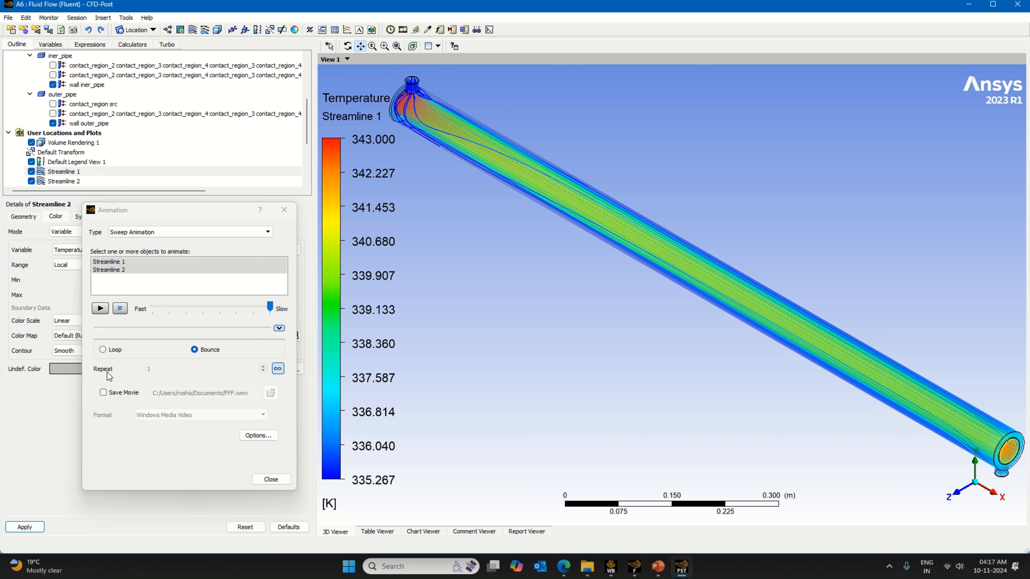
left_click(103, 393)
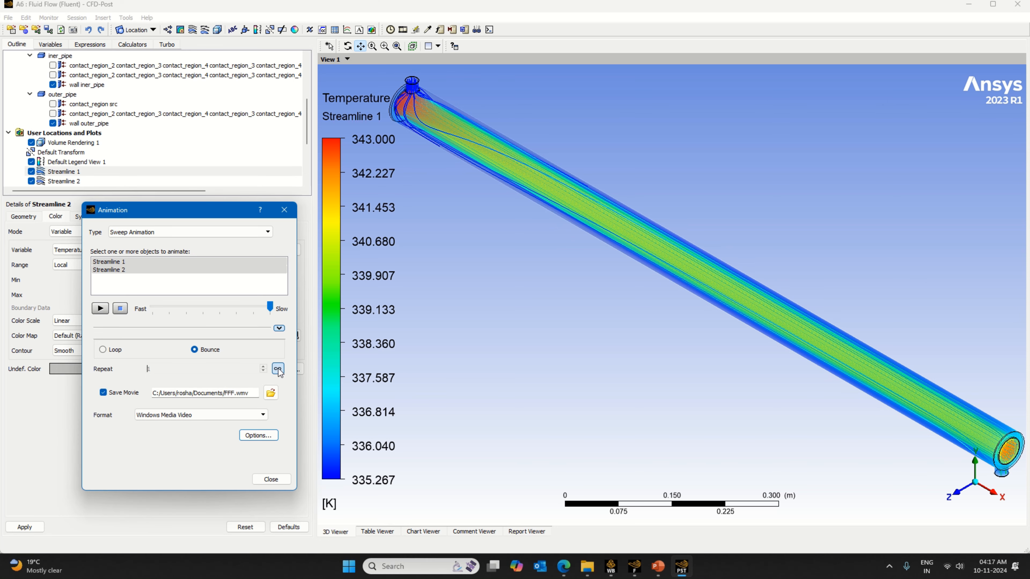
Set the animation's image size to Custom, 3840 wide by 2160 high, in the Animation Options.
left_click(259, 435)
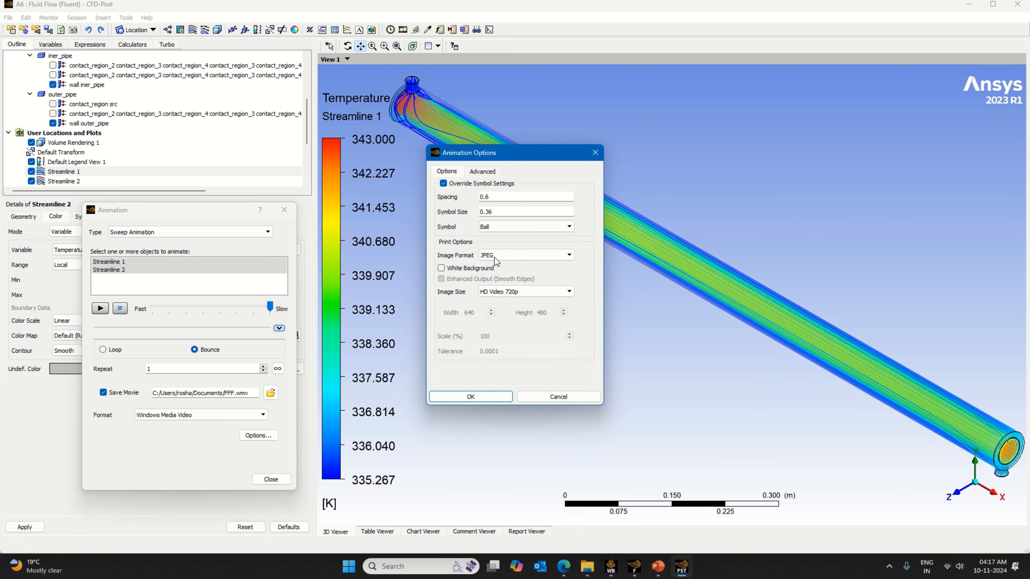
left_click(501, 291)
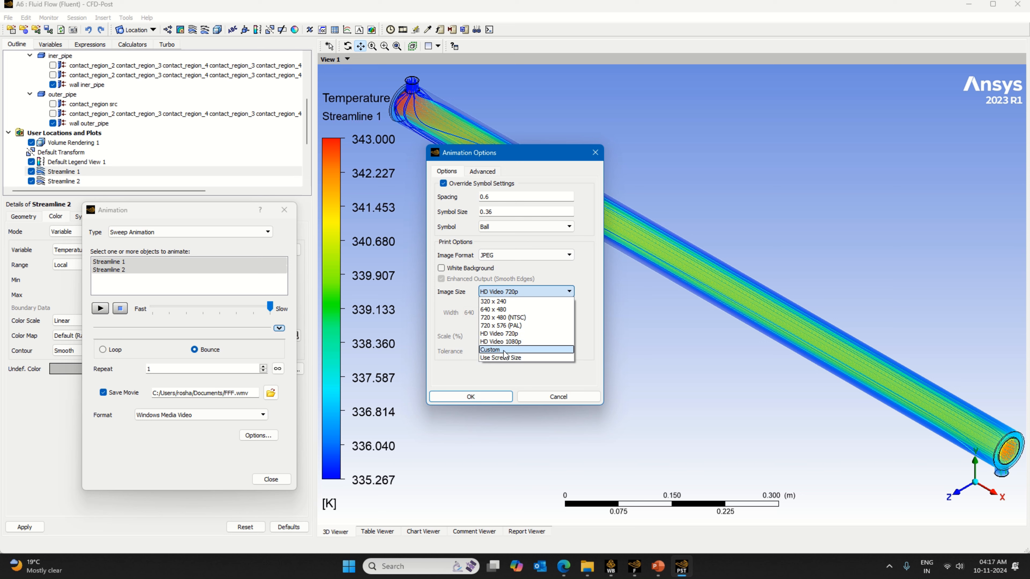
left_click(504, 350)
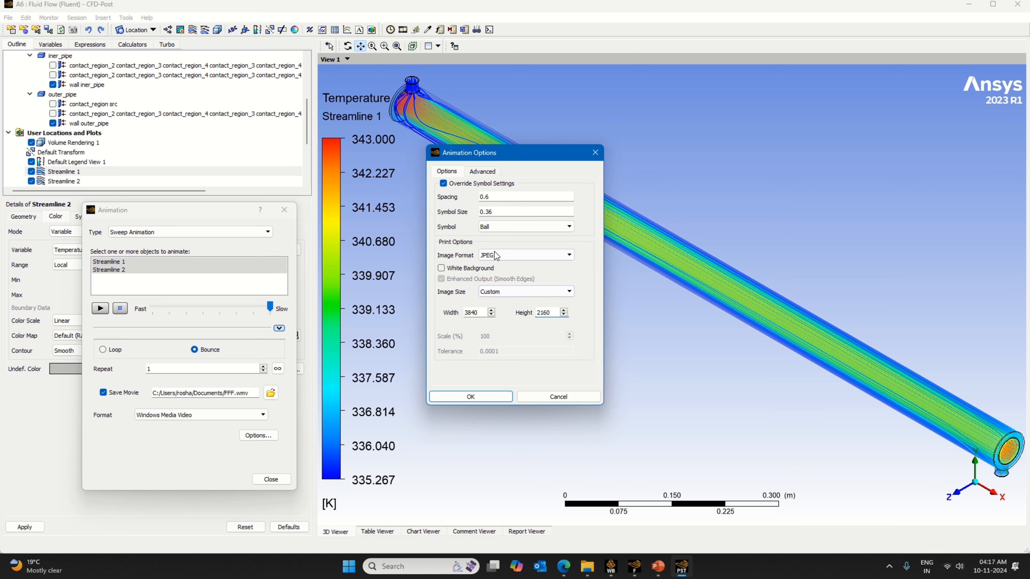
Set the movie frame rate to 60 and enable saving frames as image files to a user directory.
left_click(482, 171)
left_click(502, 207)
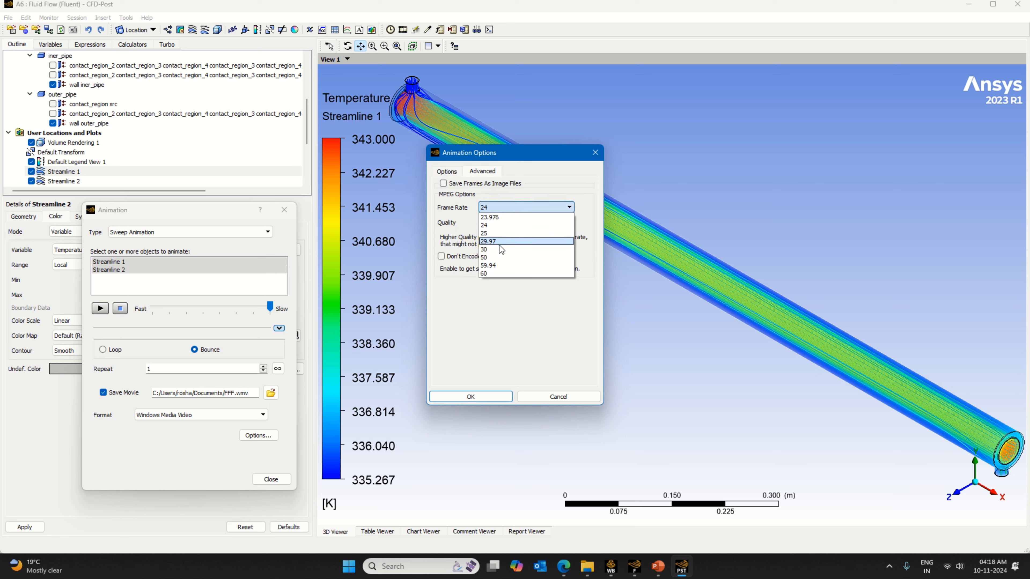
left_click(502, 274)
left_click(443, 183)
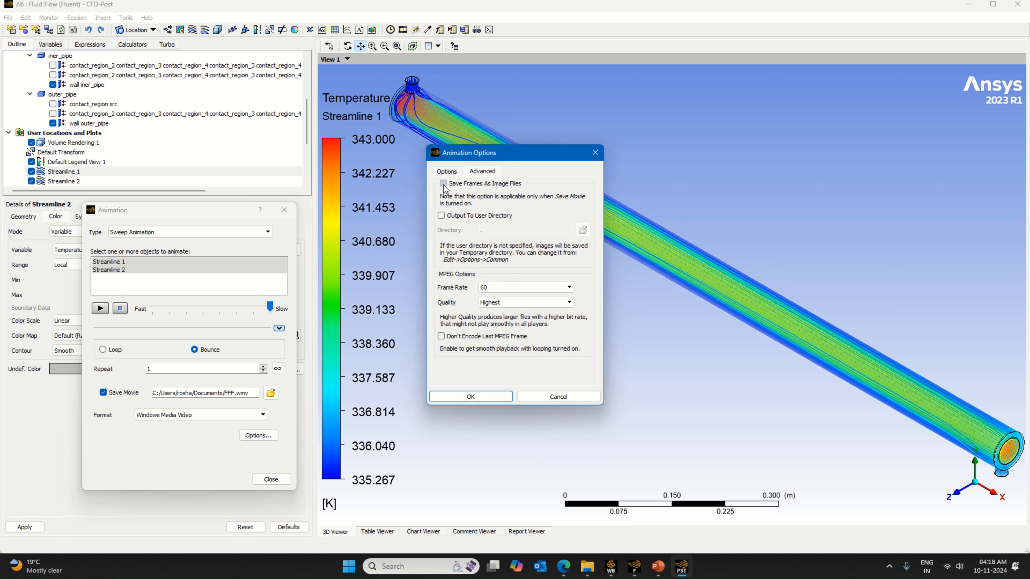
left_click(445, 220)
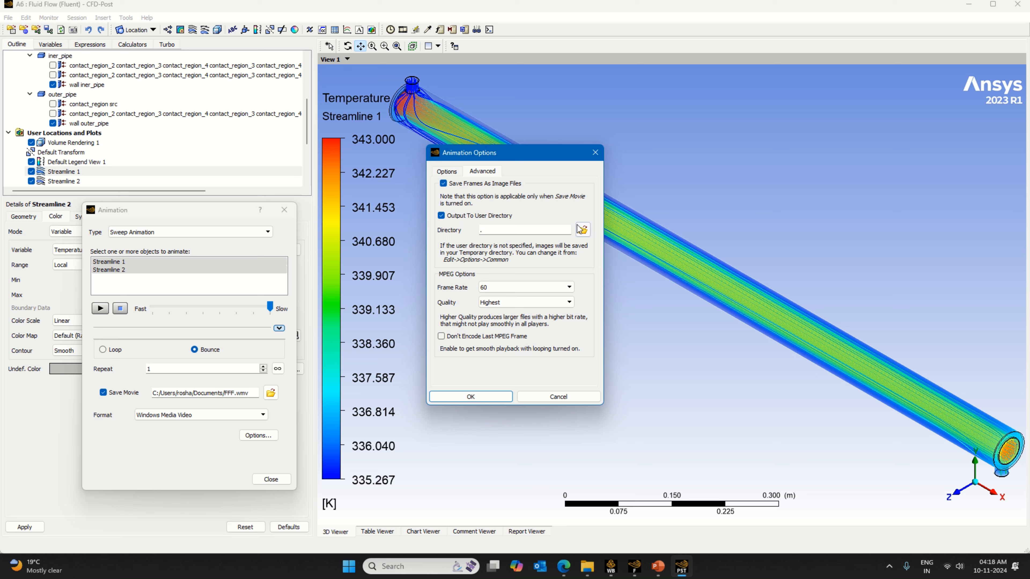
Browse to the D:\Ansys Work folder for the frame images' output directory and look through its project folders.
left_click(583, 230)
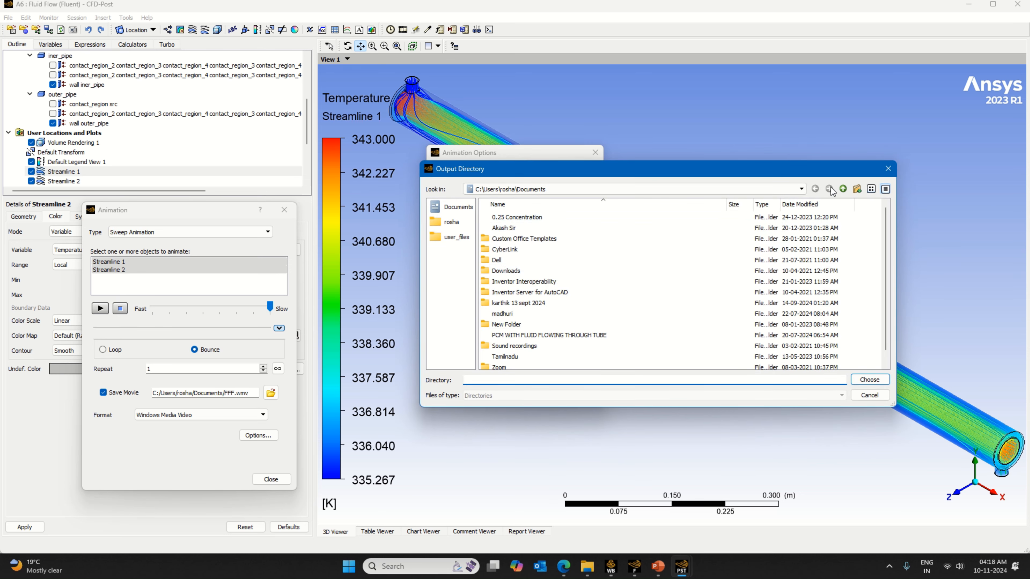
left_click(843, 189)
left_click(843, 189)
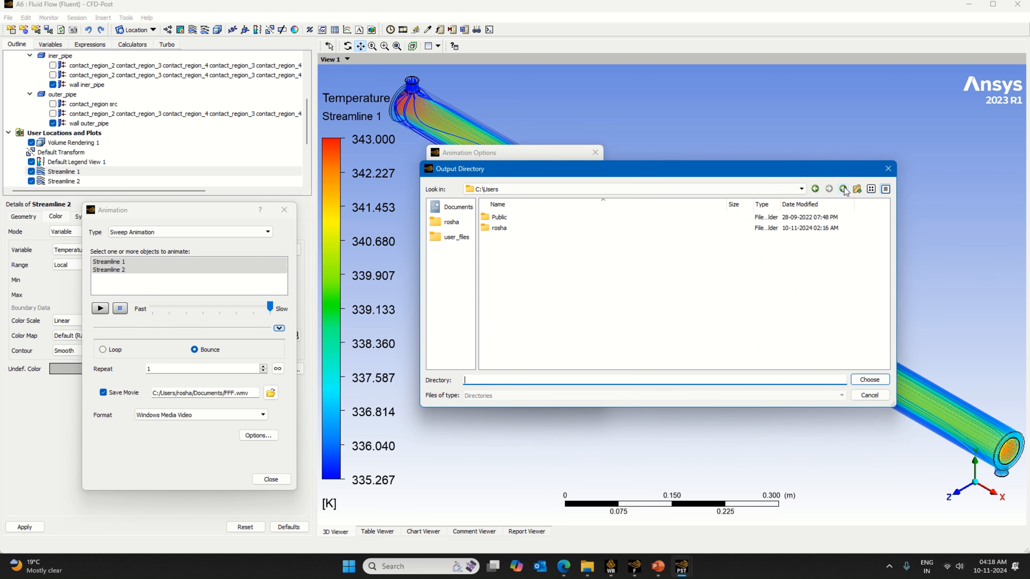
left_click(843, 189)
left_click(844, 189)
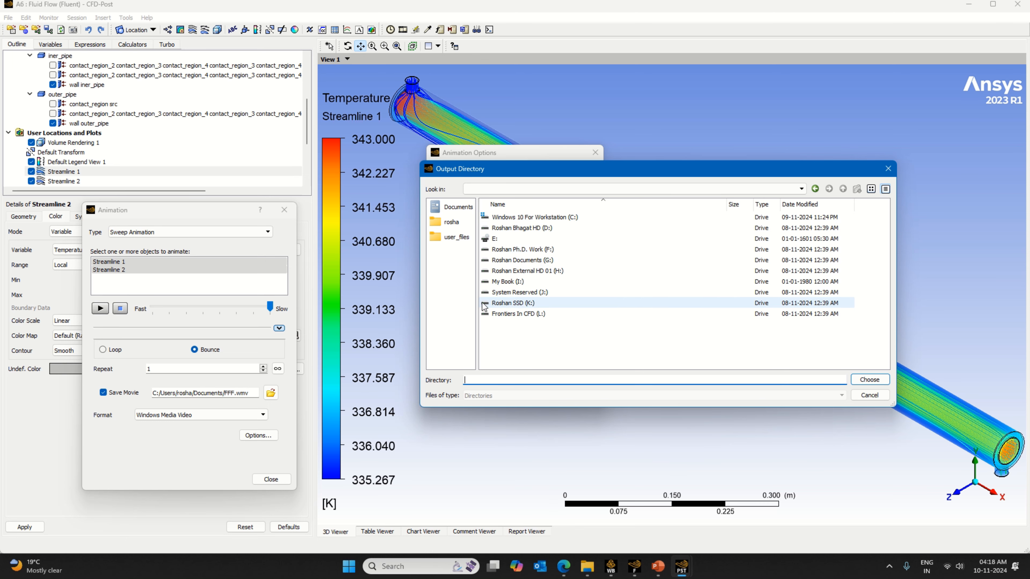
double_click(524, 229)
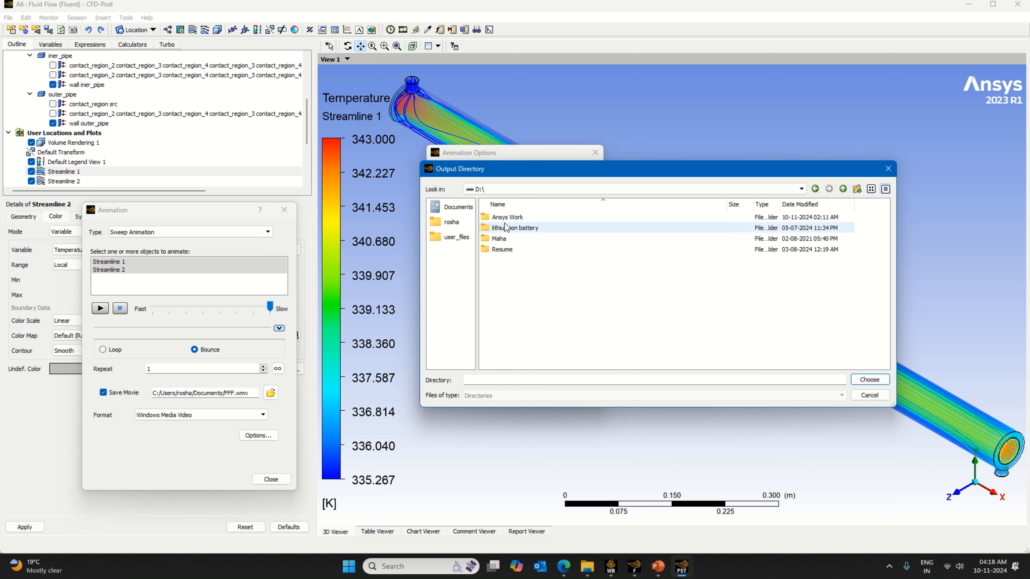
double_click(525, 228)
scroll(525, 227, "down", 15)
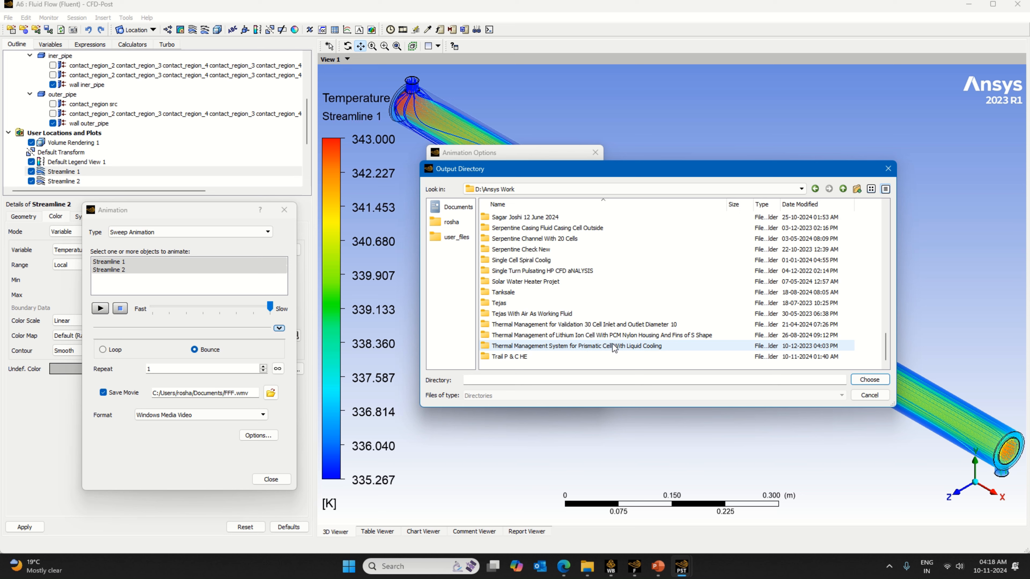
type("pe")
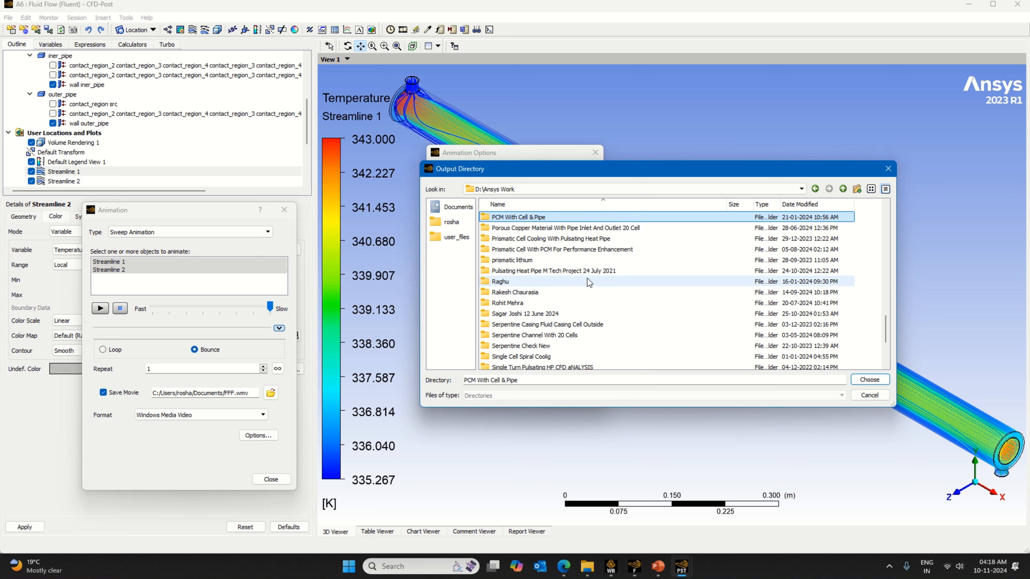
scroll(588, 283, "down", 1)
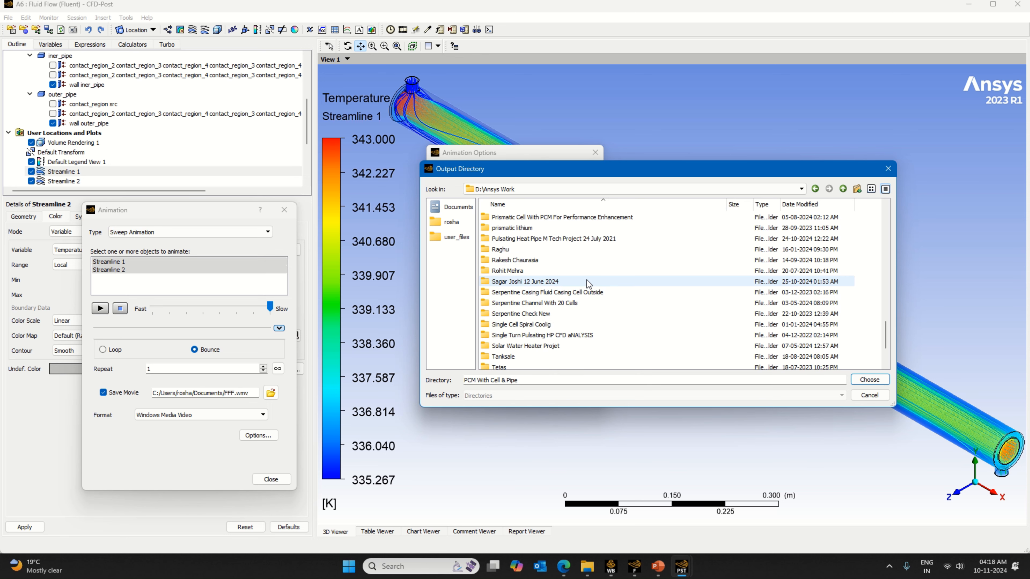
scroll(588, 283, "down", 1)
scroll(588, 283, "down", 1)
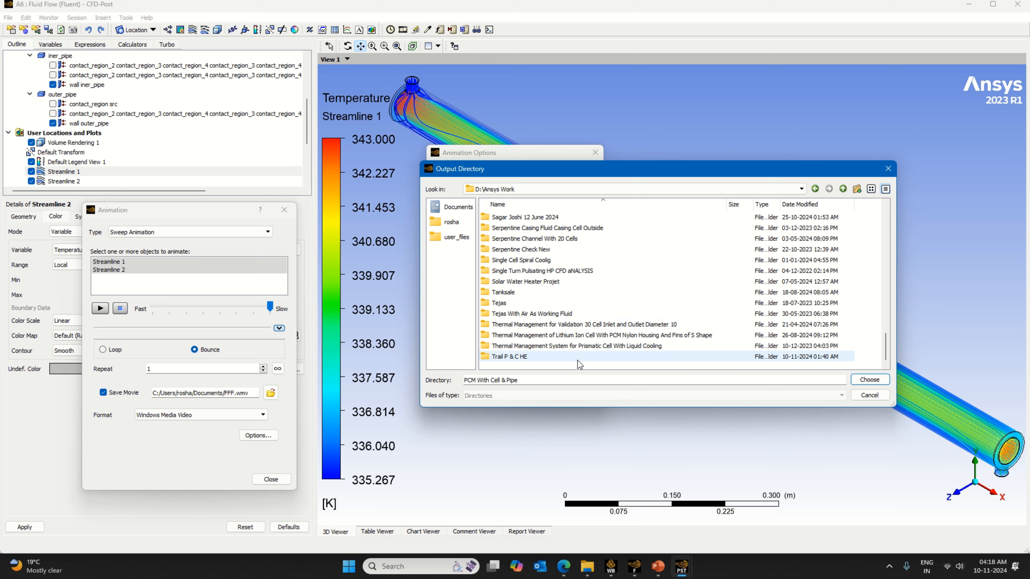
scroll(579, 363, "up", 3)
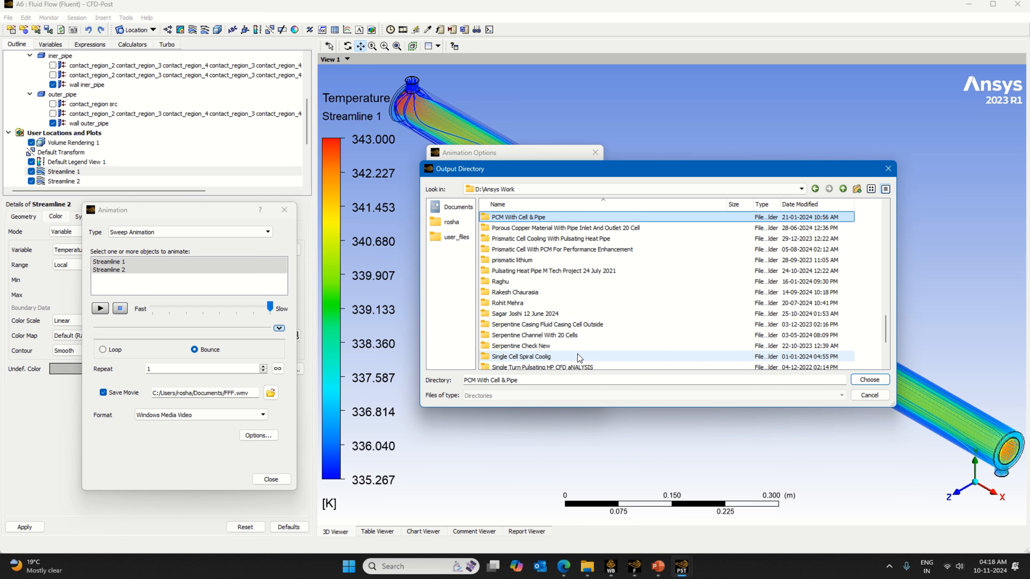
scroll(579, 357, "down", 3)
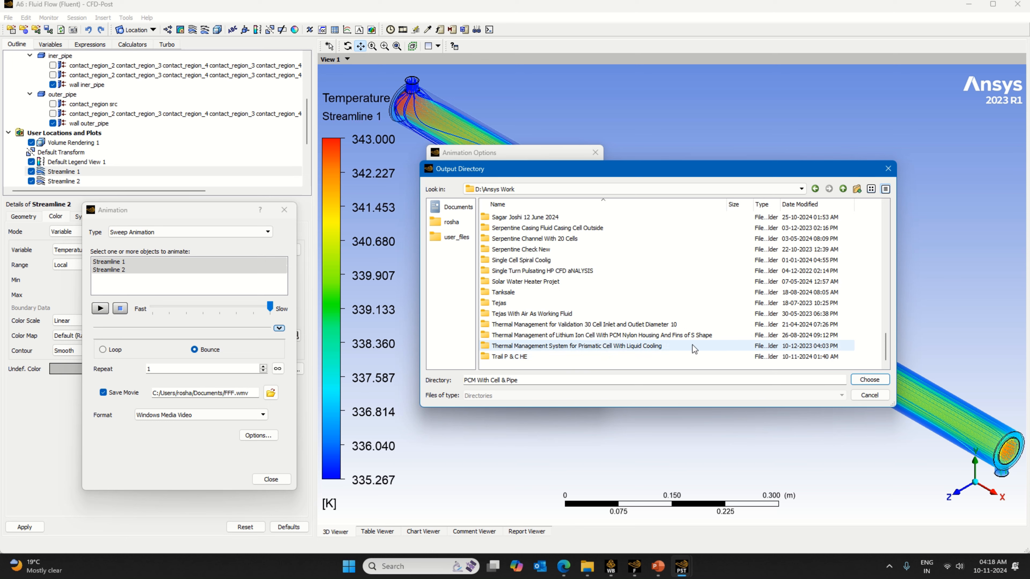
Create a new folder named Parallel Counter Simulation inside D:\Ansys Work.
right_click(678, 365)
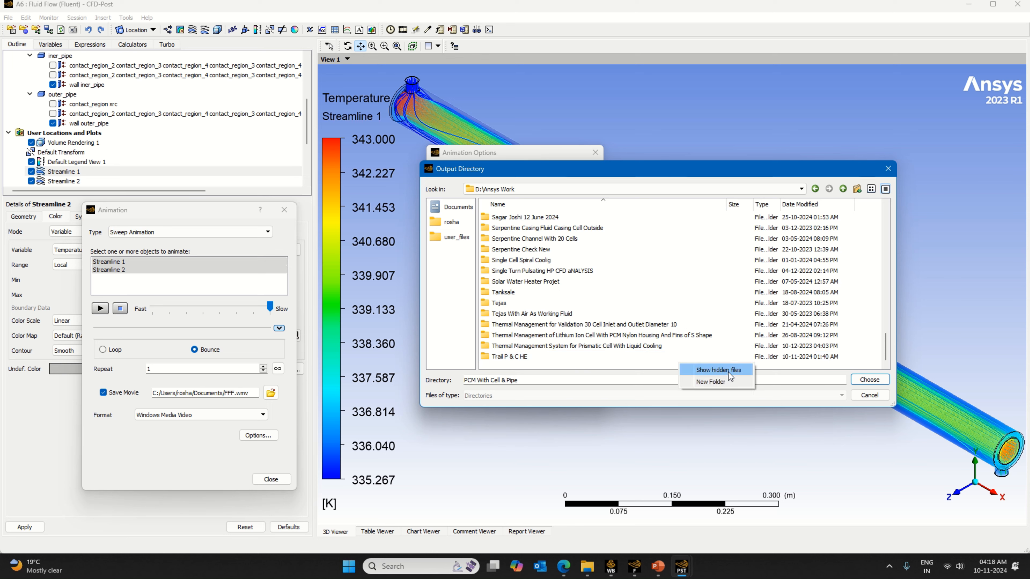
left_click(731, 381)
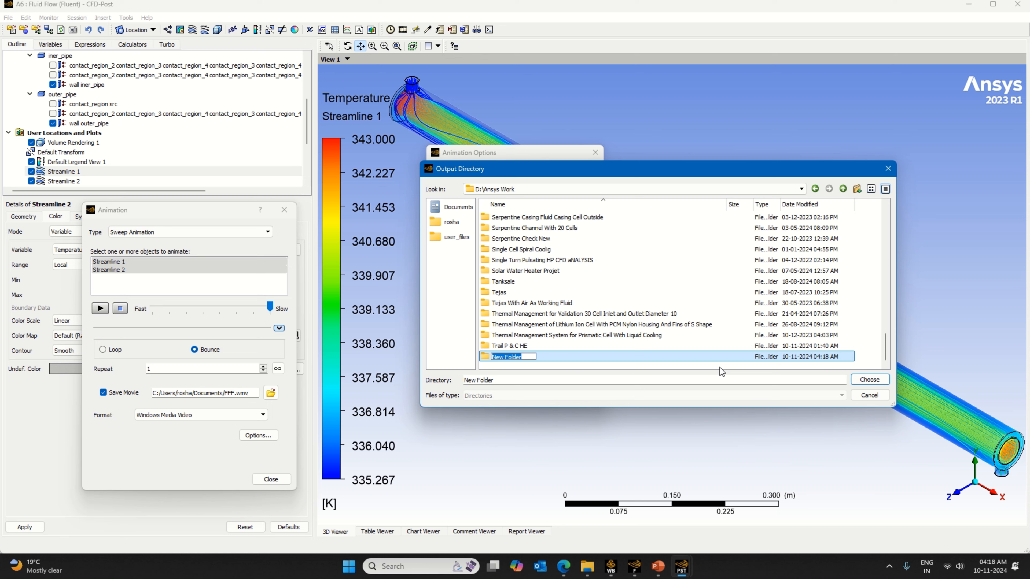
type("P")
key("Caps_Lock")
type("arallel c")
key("Caps_Lock")
type("OUN")
key("BackSpace")
key("BackSpace")
key("BackSpace")
key("Caps_Lock")
type("ounter S")
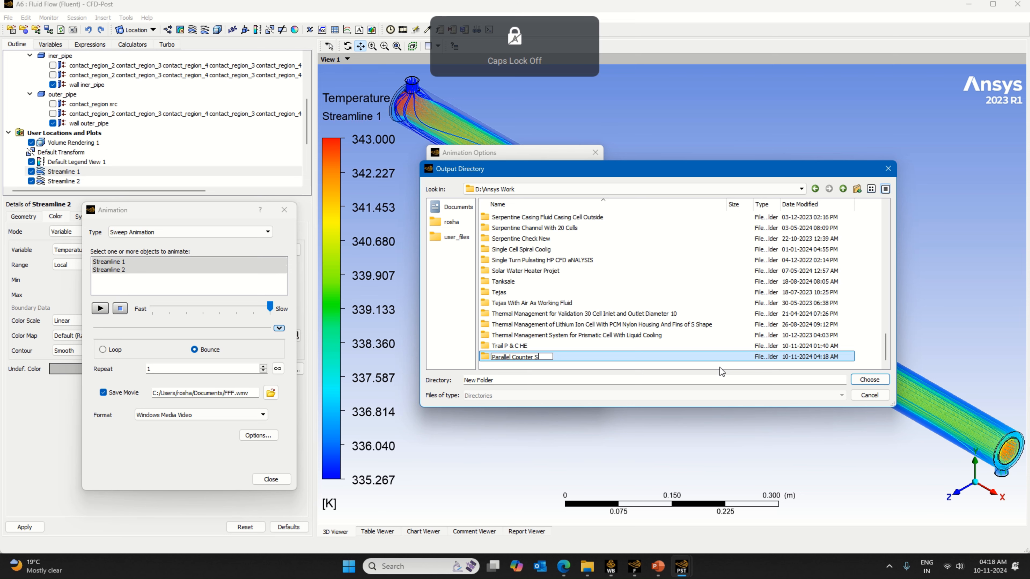
type("imulation")
key("Return")
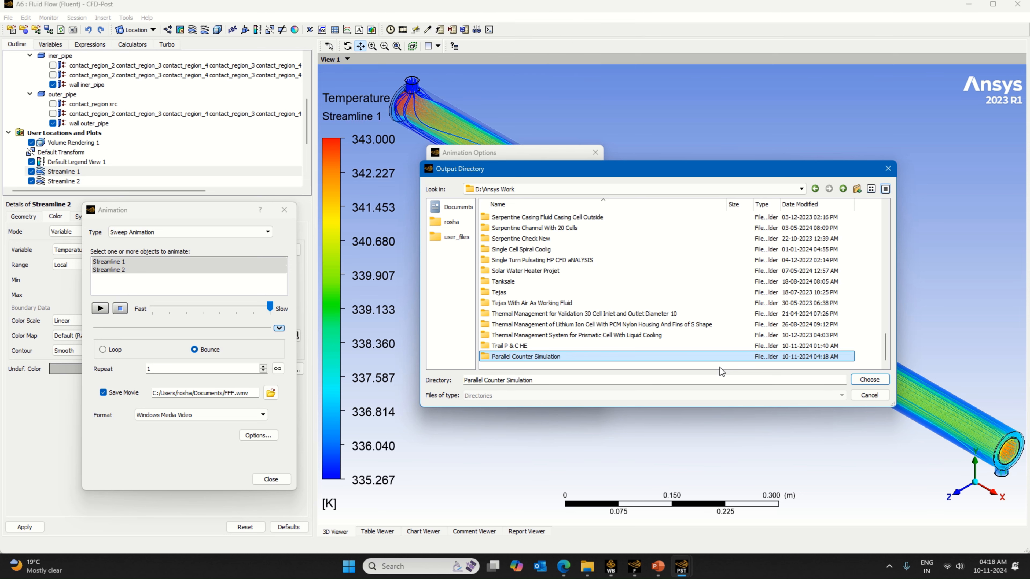
Choose the Parallel Counter Simulation folder as the frame output directory and accept the animation options.
key("Return")
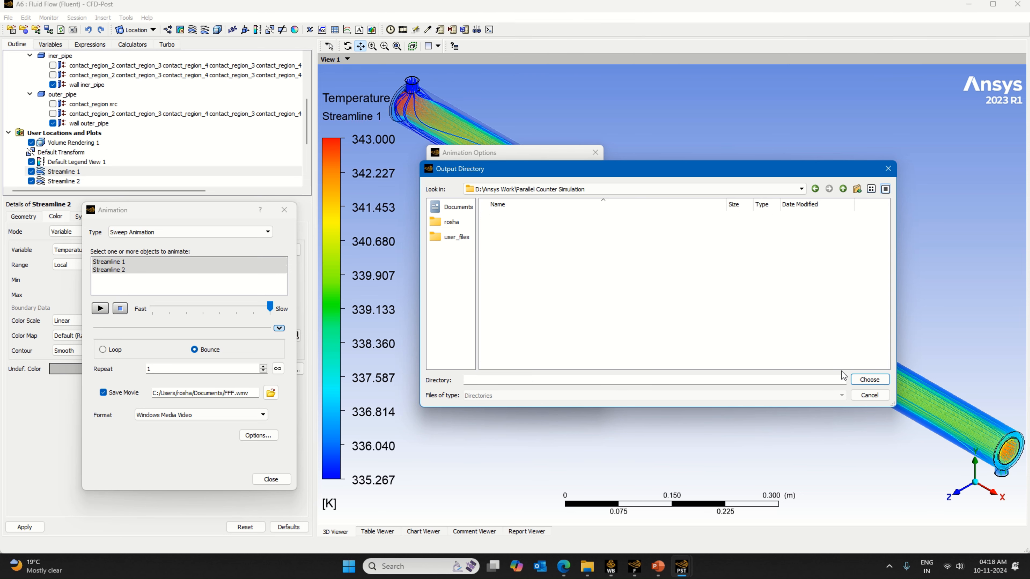
left_click(869, 379)
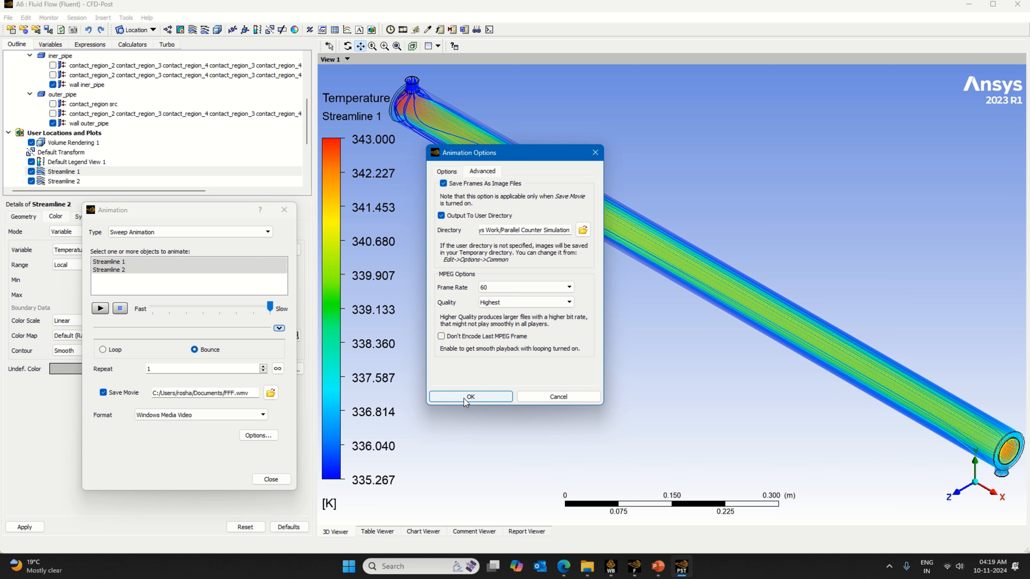
left_click(454, 393)
Set the movie file to FFF.wmv in D:\Ansys Work\Parallel Counter Simulation and start playing the sweep animation.
left_click(276, 397)
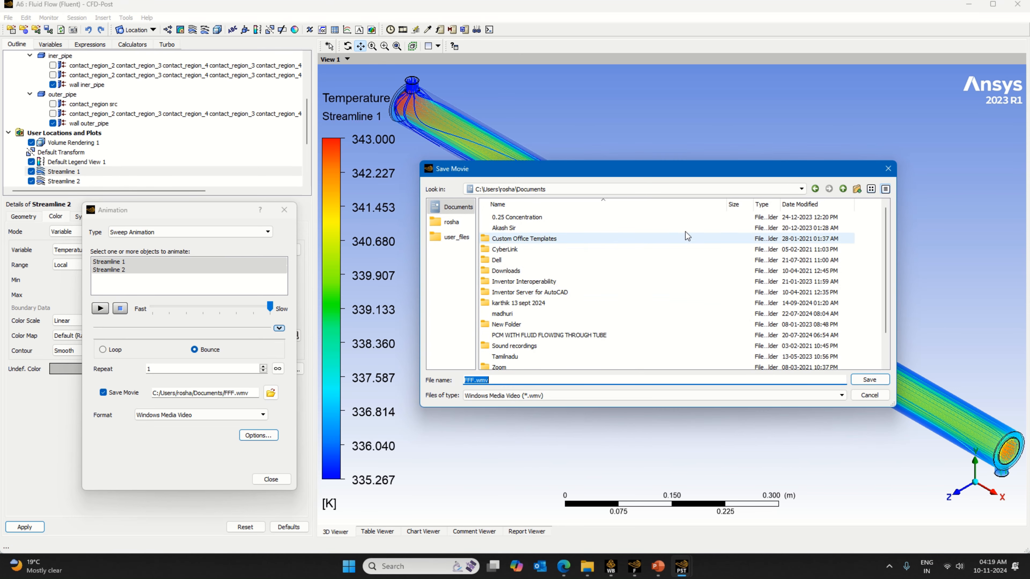
left_click(843, 189)
left_click(843, 190)
left_click(843, 189)
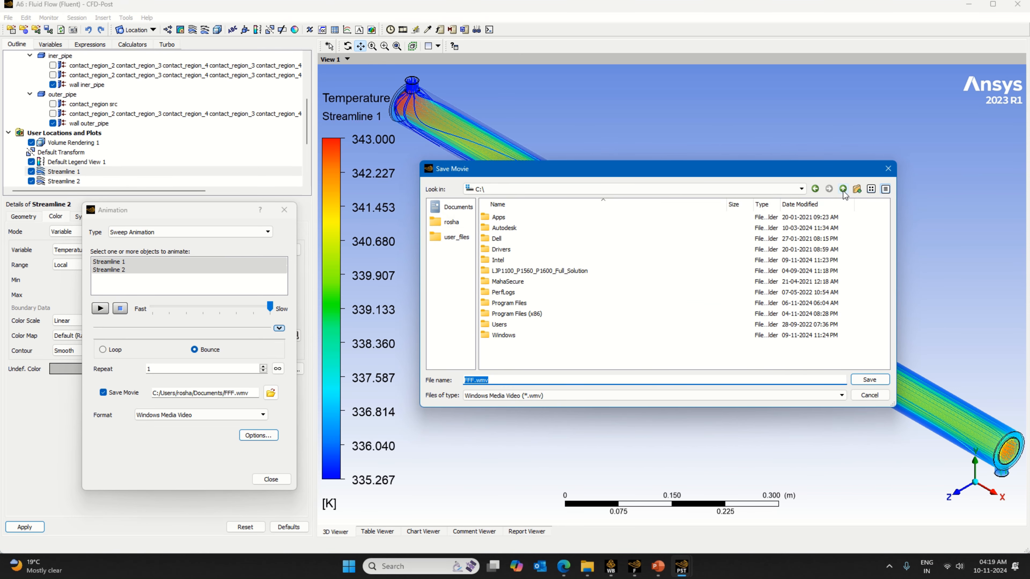
left_click(843, 189)
double_click(548, 228)
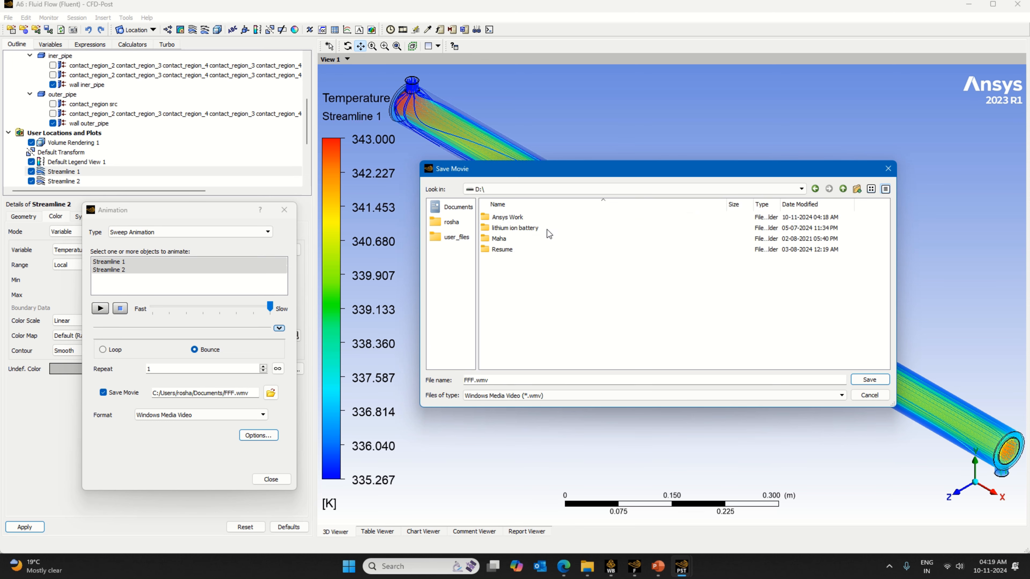
double_click(498, 220)
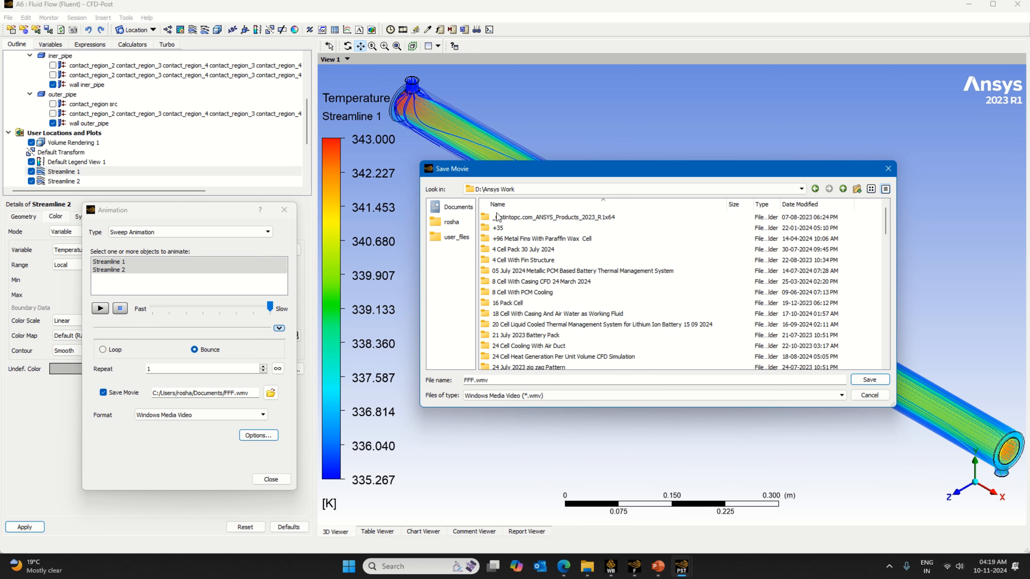
left_click(521, 242)
key("p")
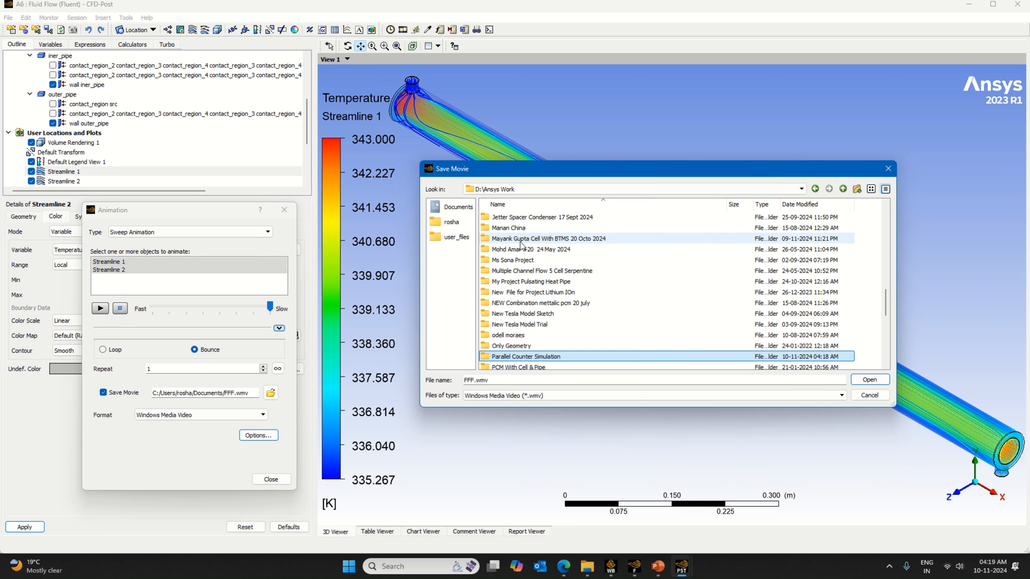
key("Return")
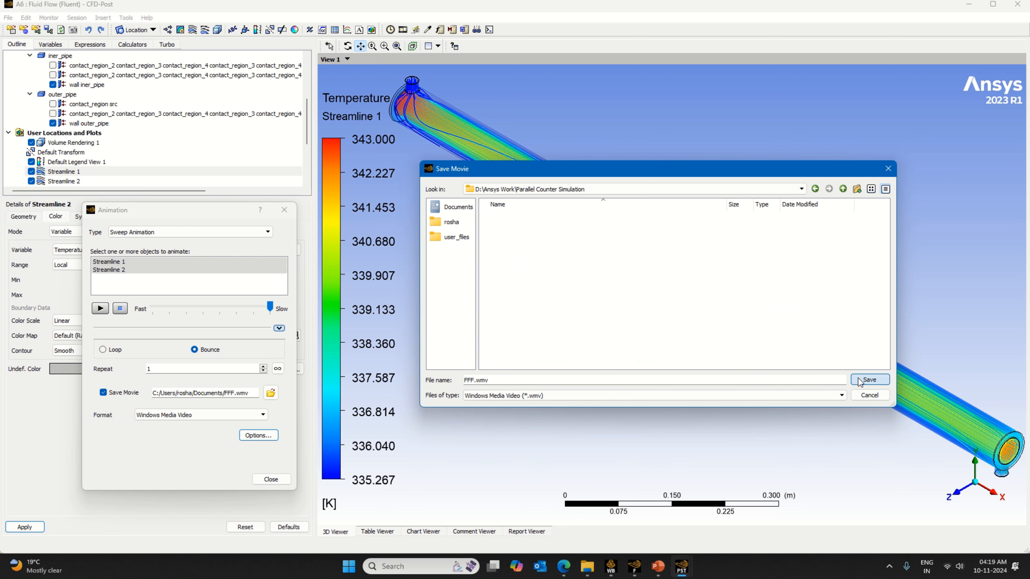
left_click(865, 383)
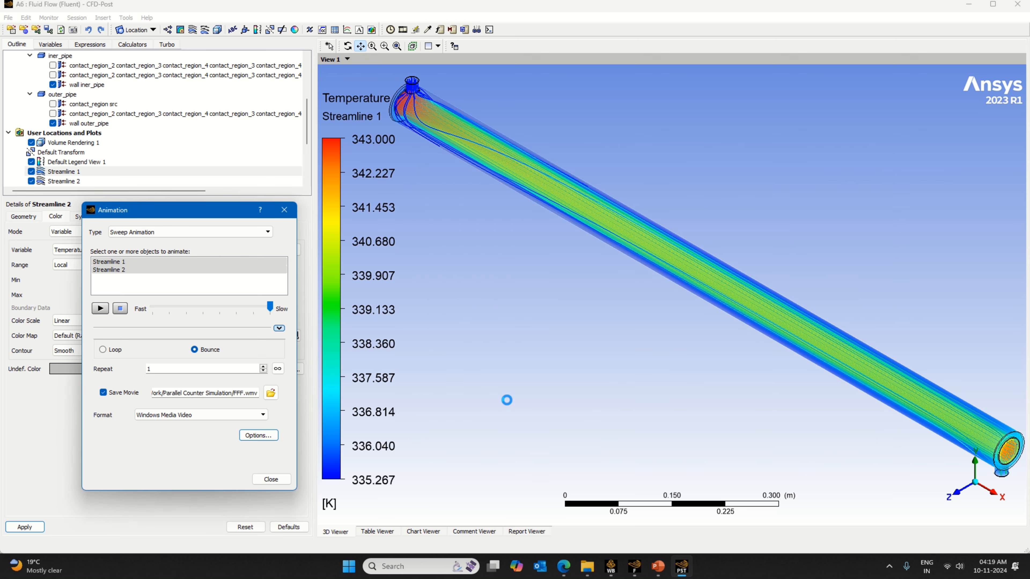
left_click(100, 309)
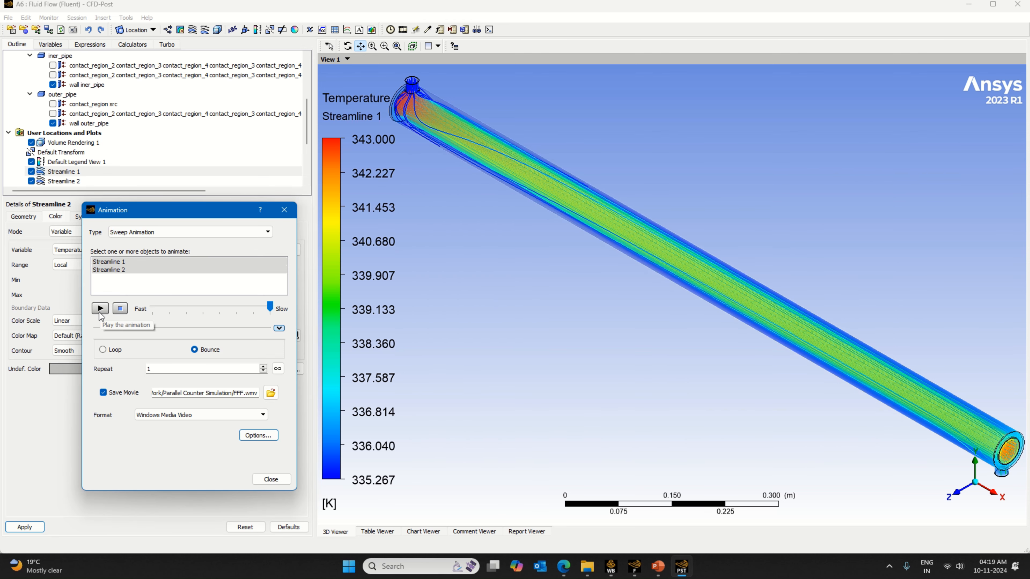